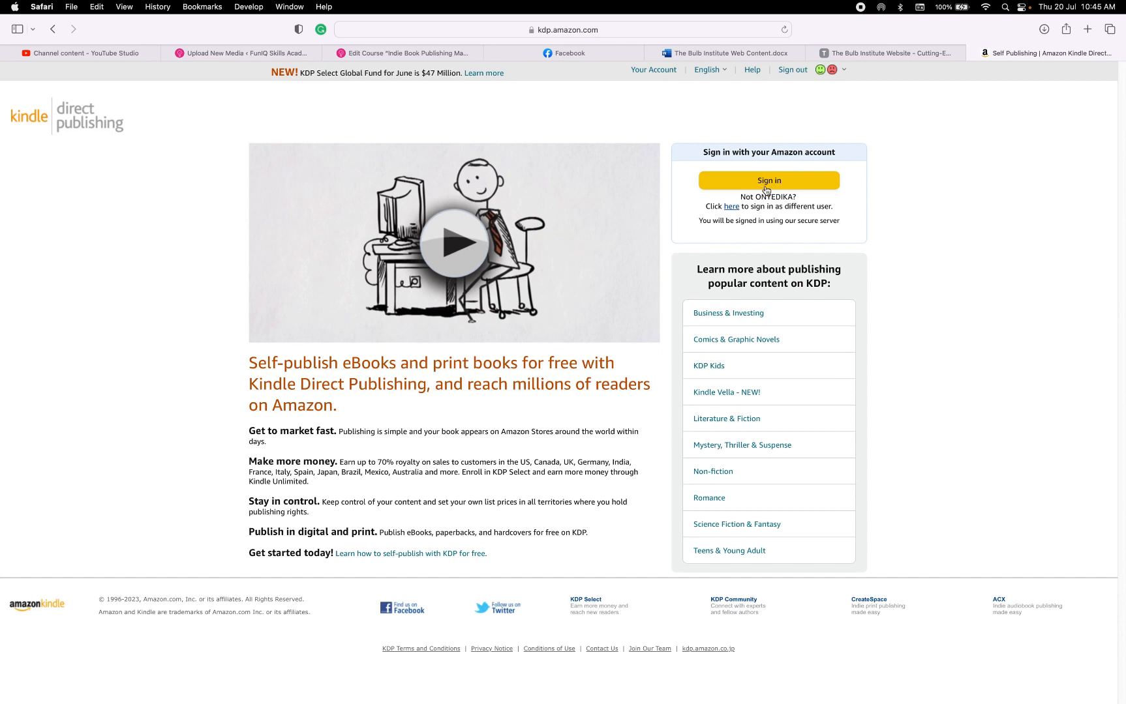
Step: Switch to a different KDP user, tick Keep me signed in, and open the Create your KDP account form
click(733, 208)
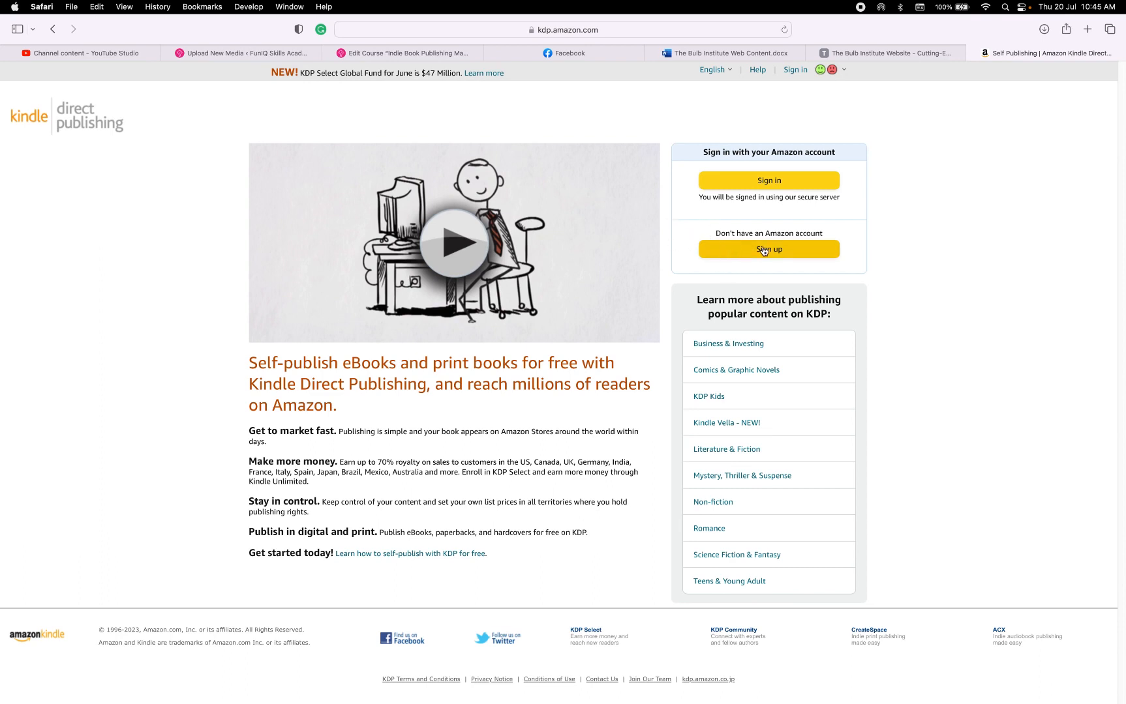
click(768, 251)
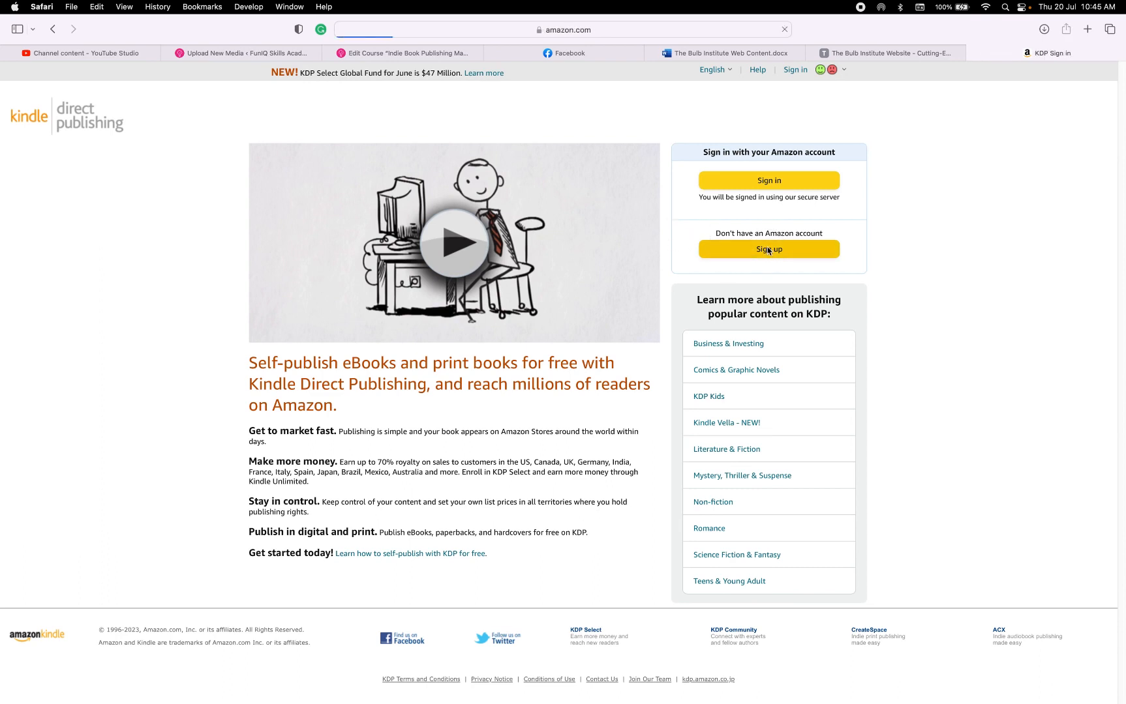
click(540, 240)
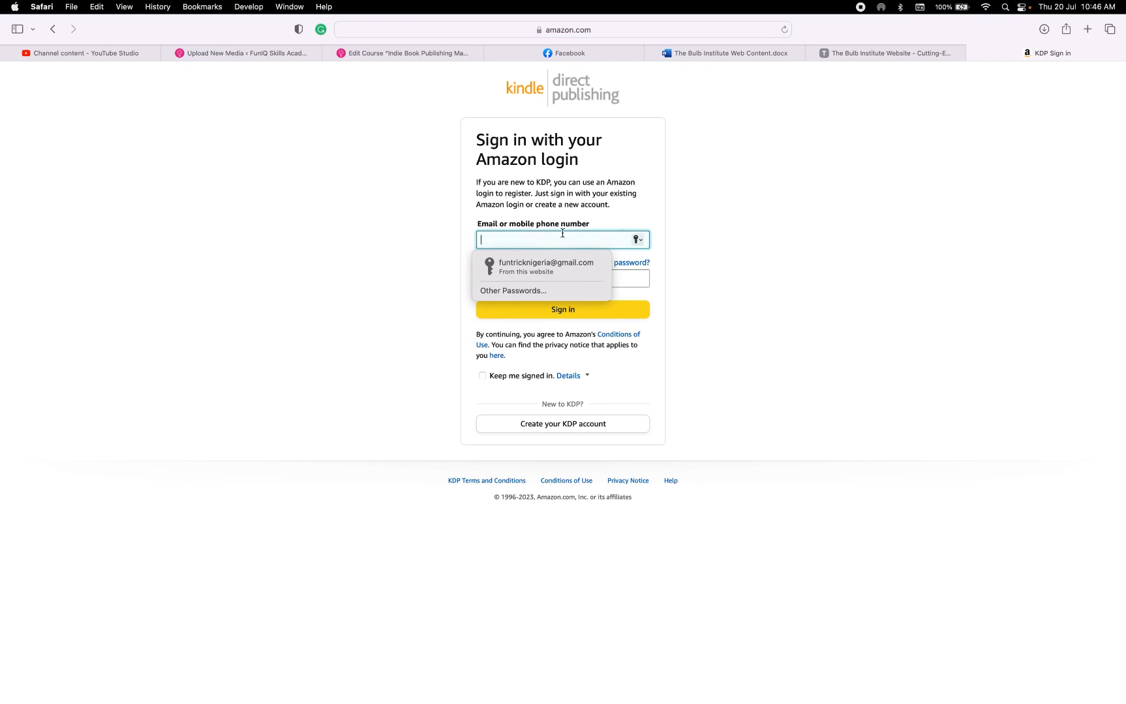
click(662, 300)
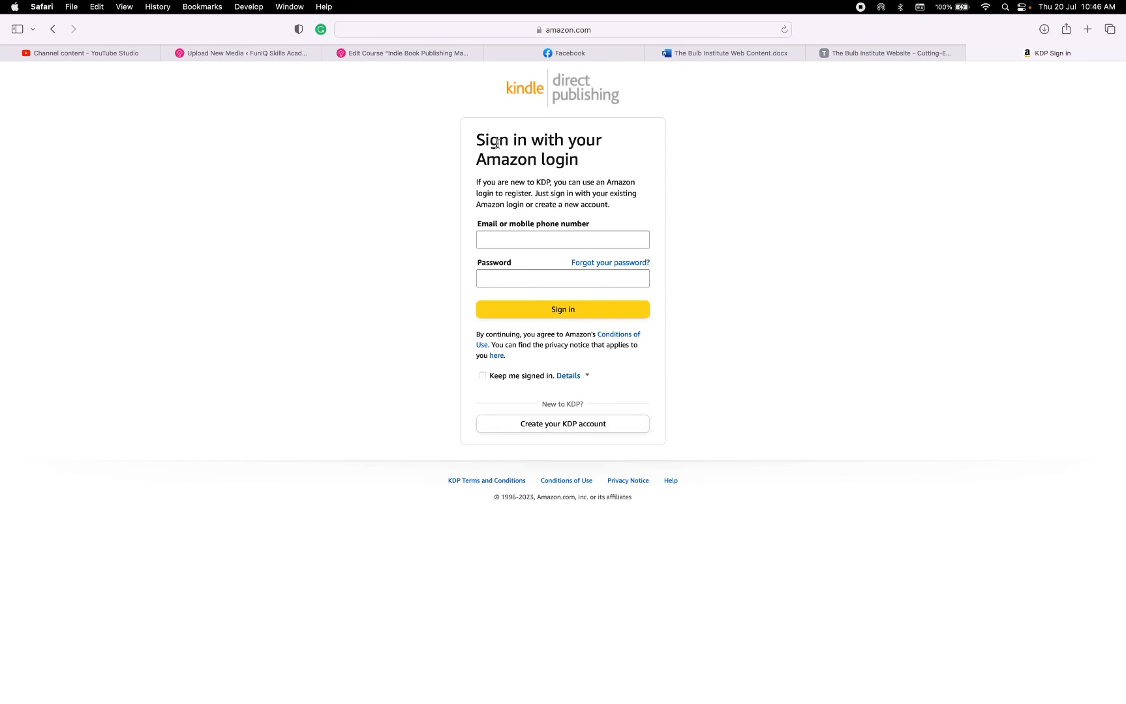
drag(478, 138, 633, 317)
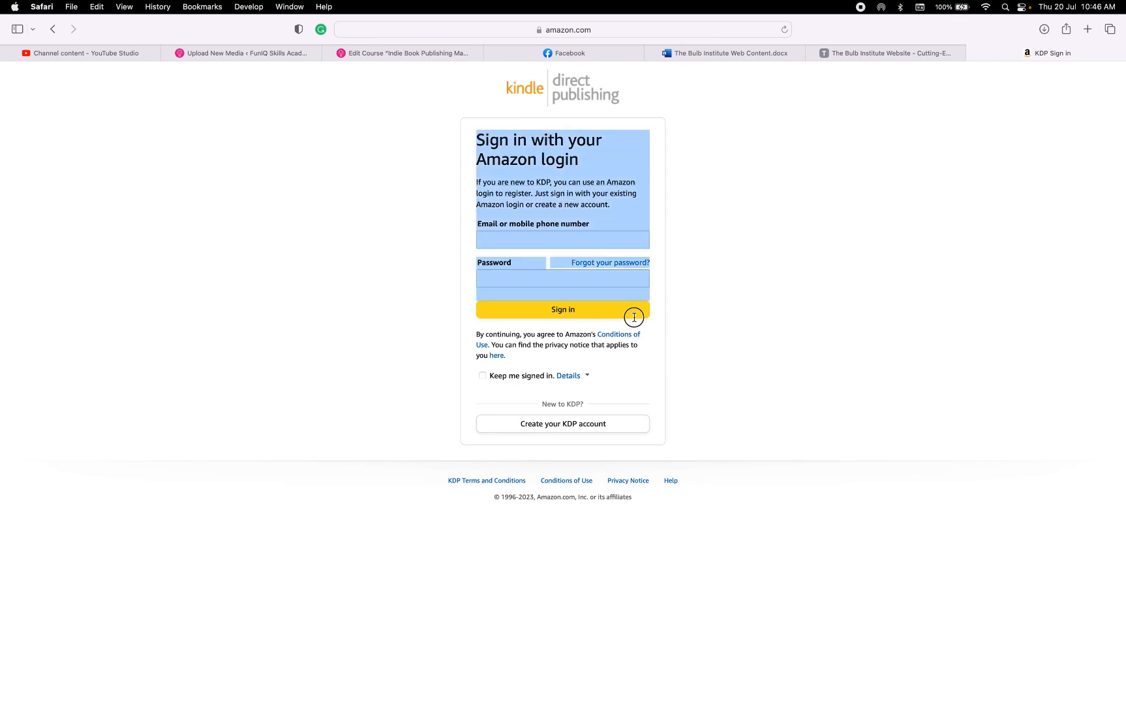
click(612, 376)
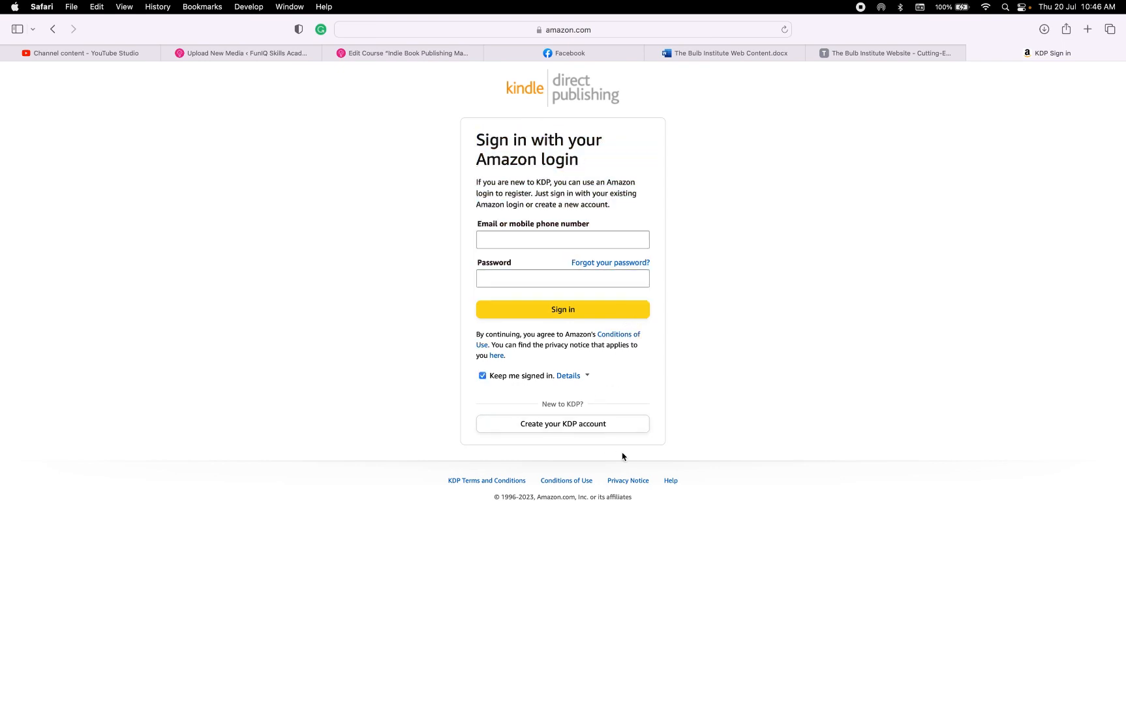
click(557, 433)
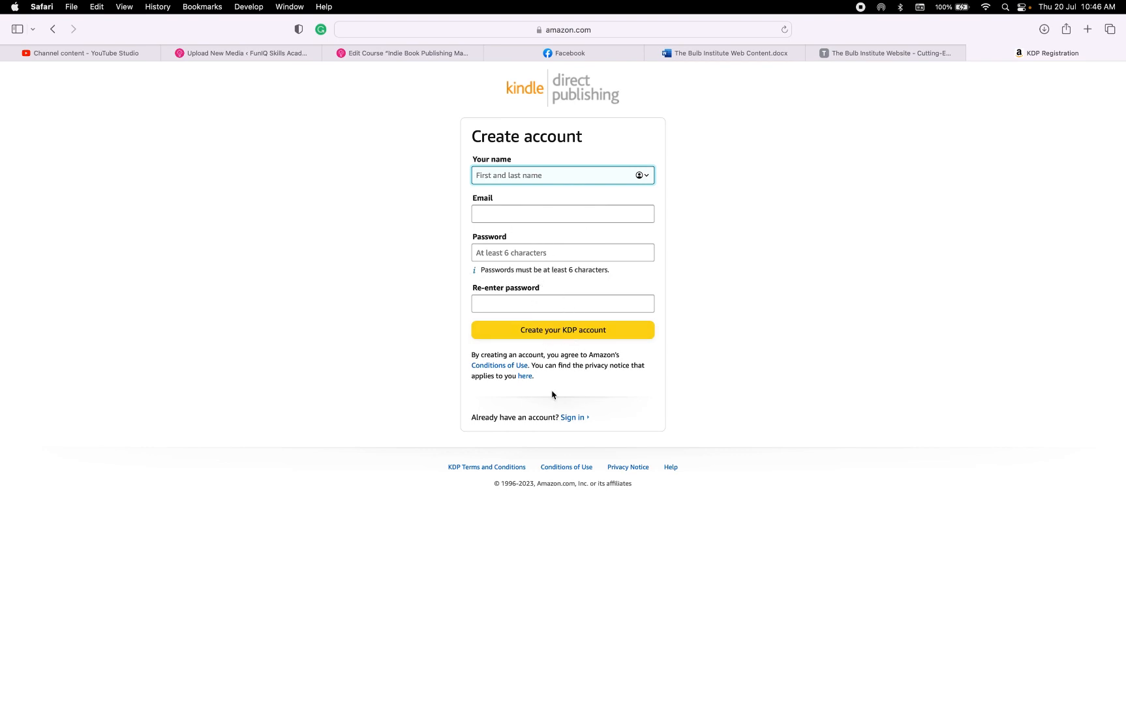
Step: Sign in to KDP with the saved Amazon e-mail and password, keeping this browser signed in
click(572, 418)
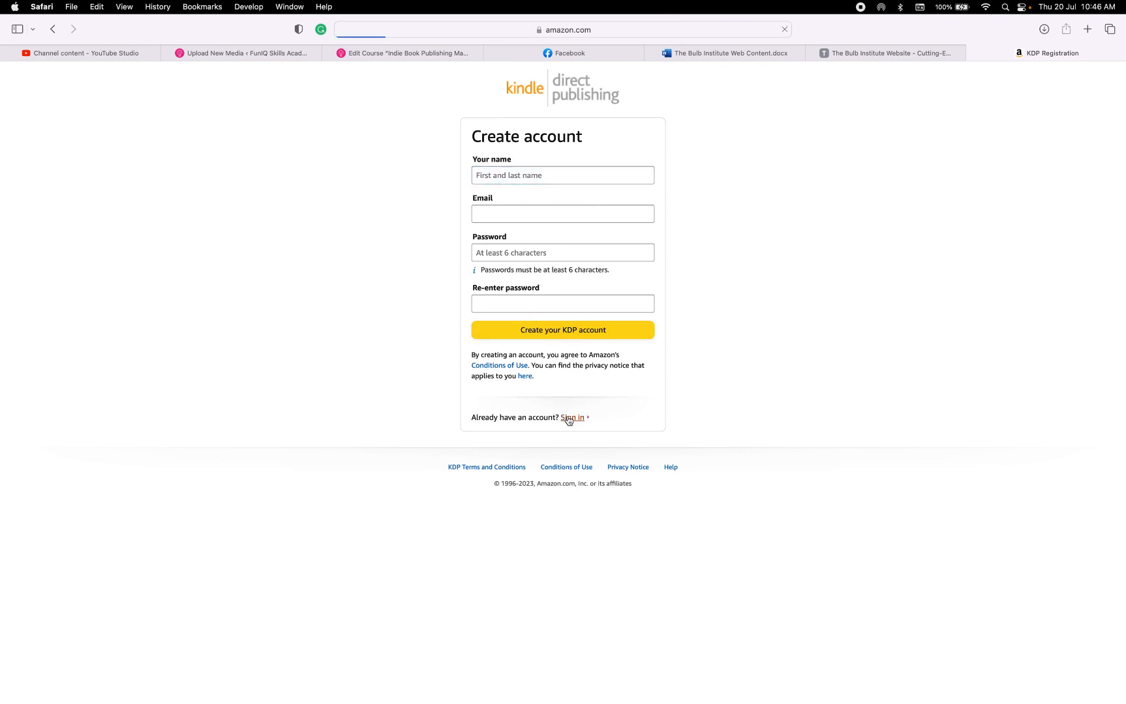
click(536, 240)
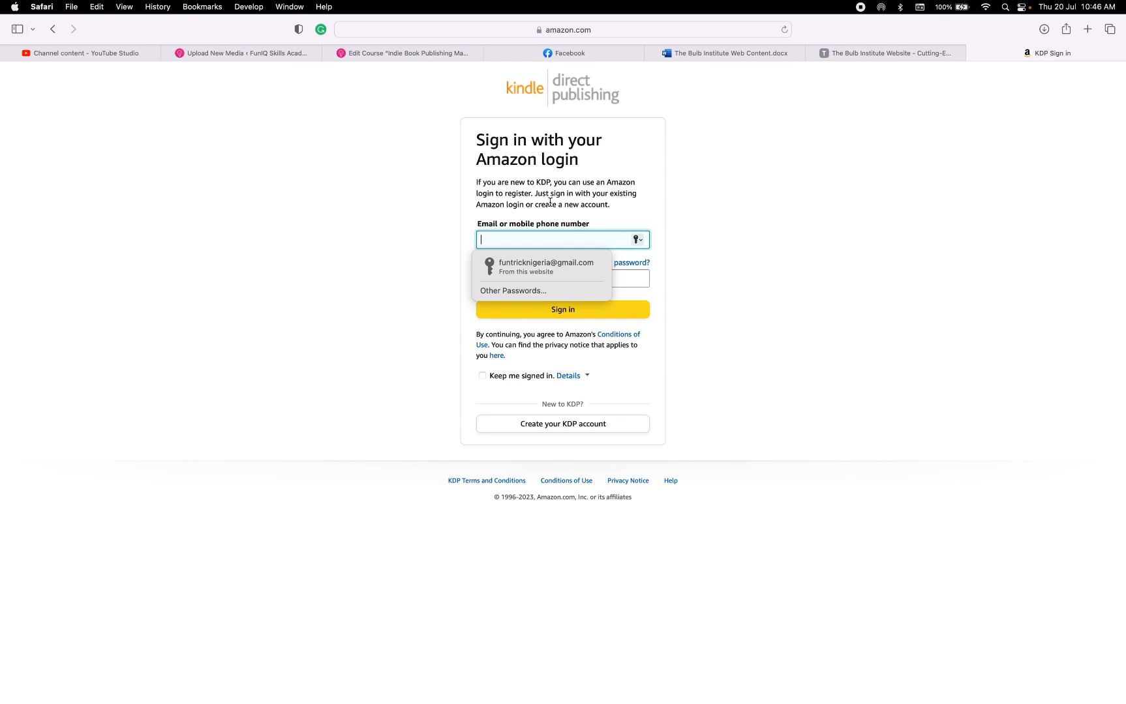
click(532, 204)
click(516, 240)
click(520, 264)
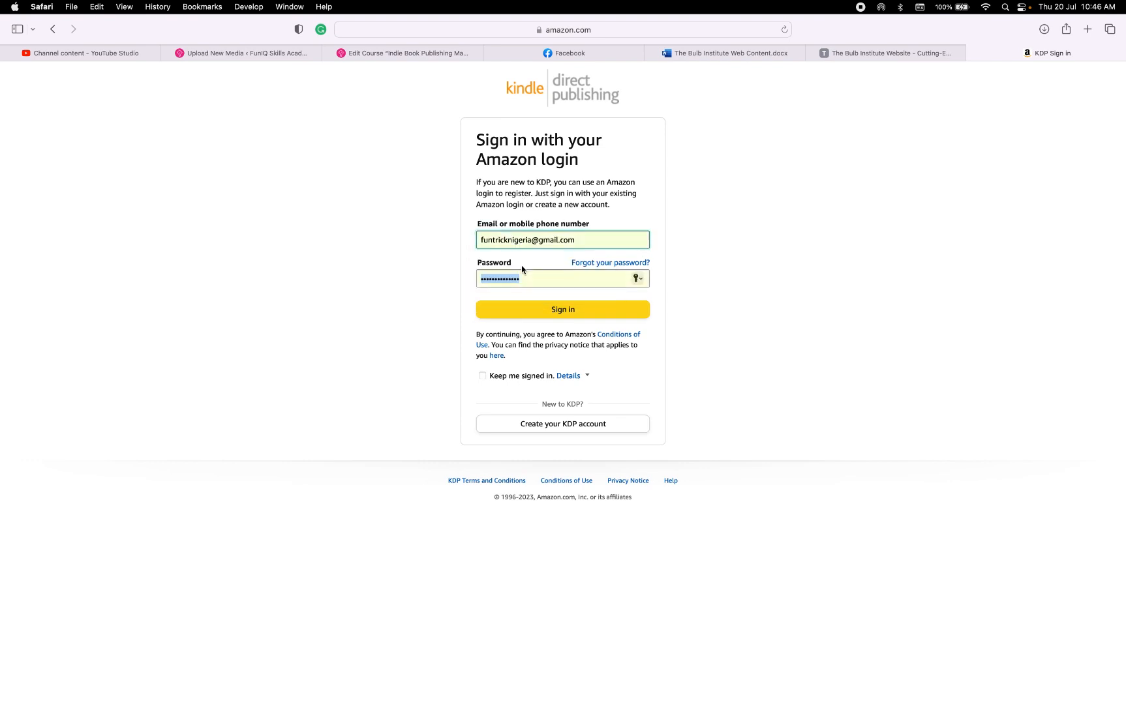
click(482, 376)
click(575, 310)
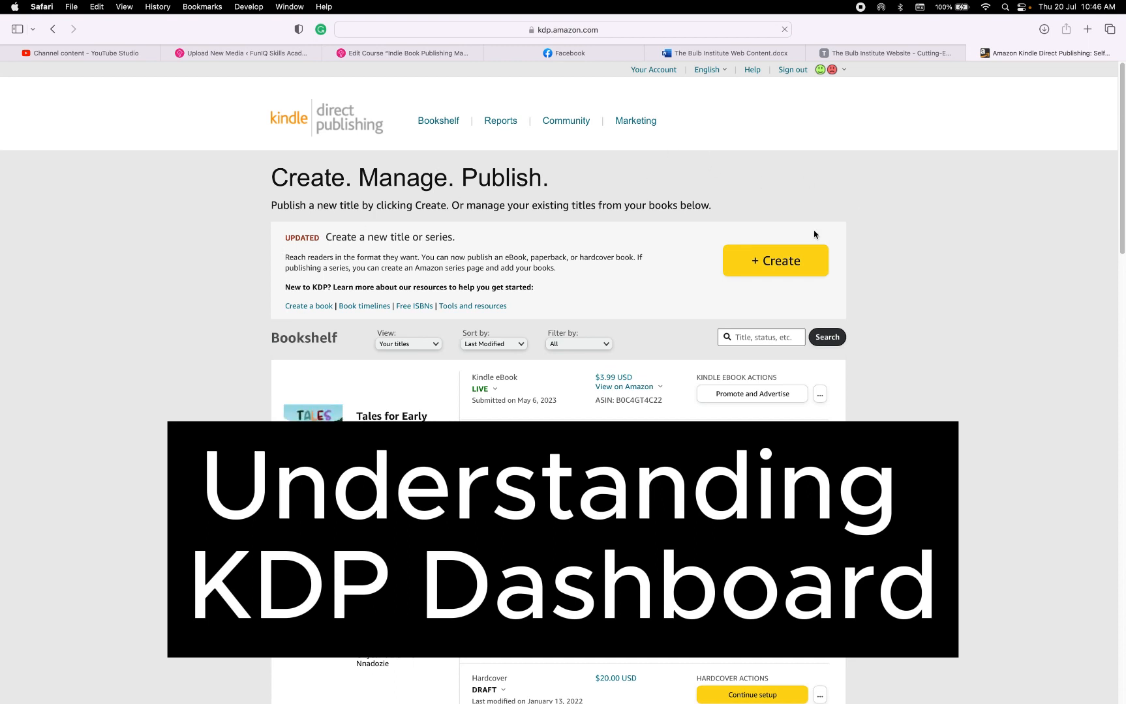
scroll(350, 324, down, 3)
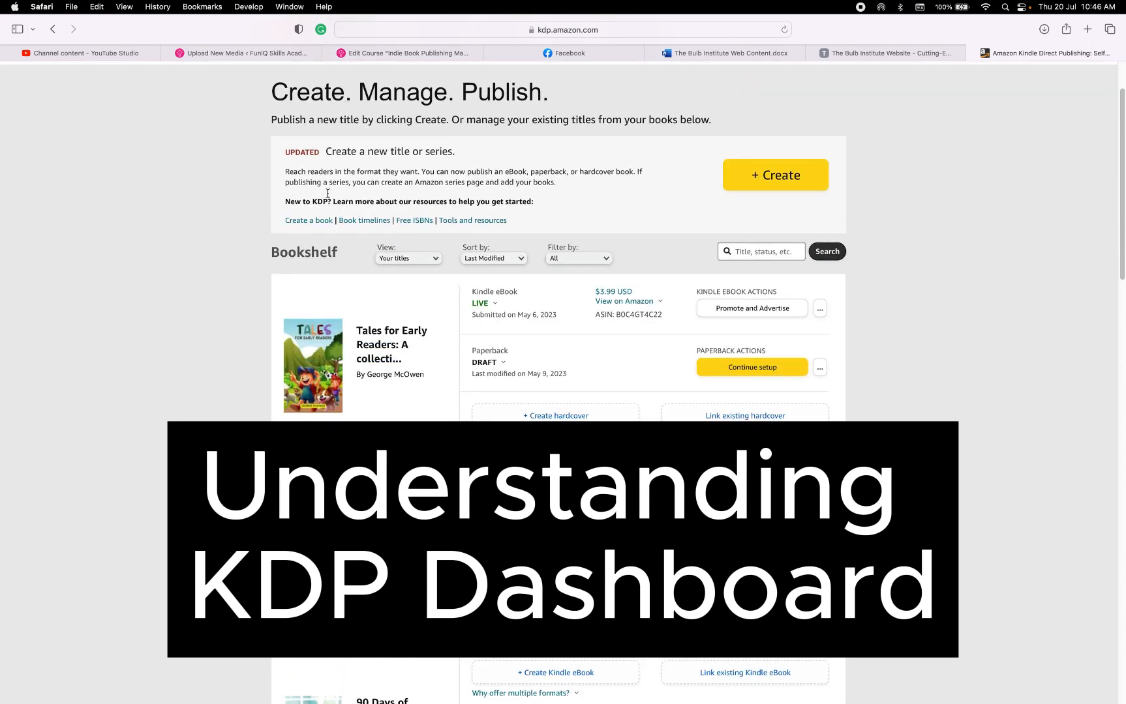
scroll(339, 198, up, 3)
scroll(386, 237, down, 10)
scroll(386, 237, down, 15)
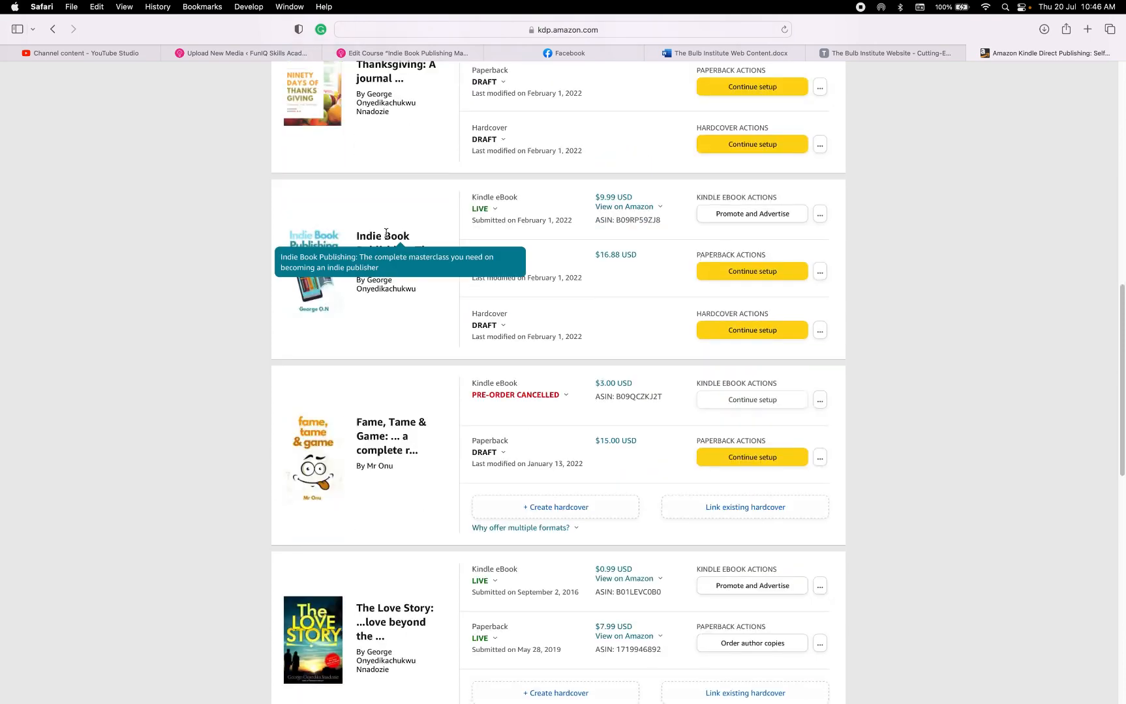
scroll(407, 297, up, 10)
scroll(407, 298, up, 10)
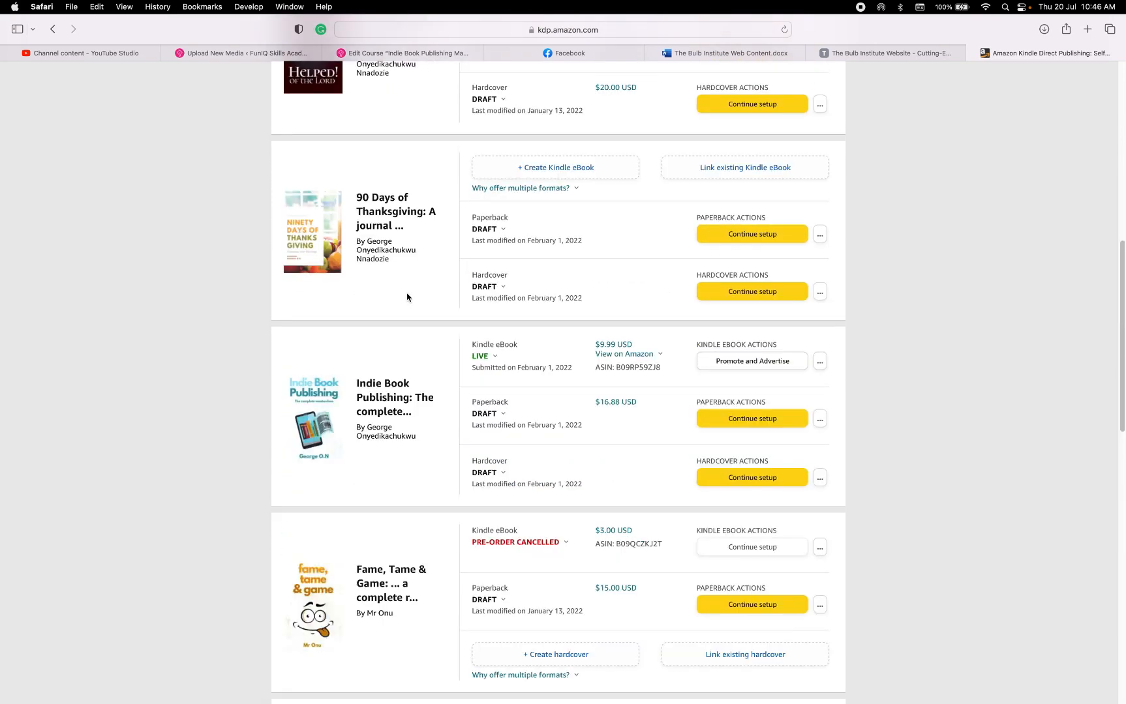
scroll(409, 293, down, 8)
scroll(409, 293, down, 5)
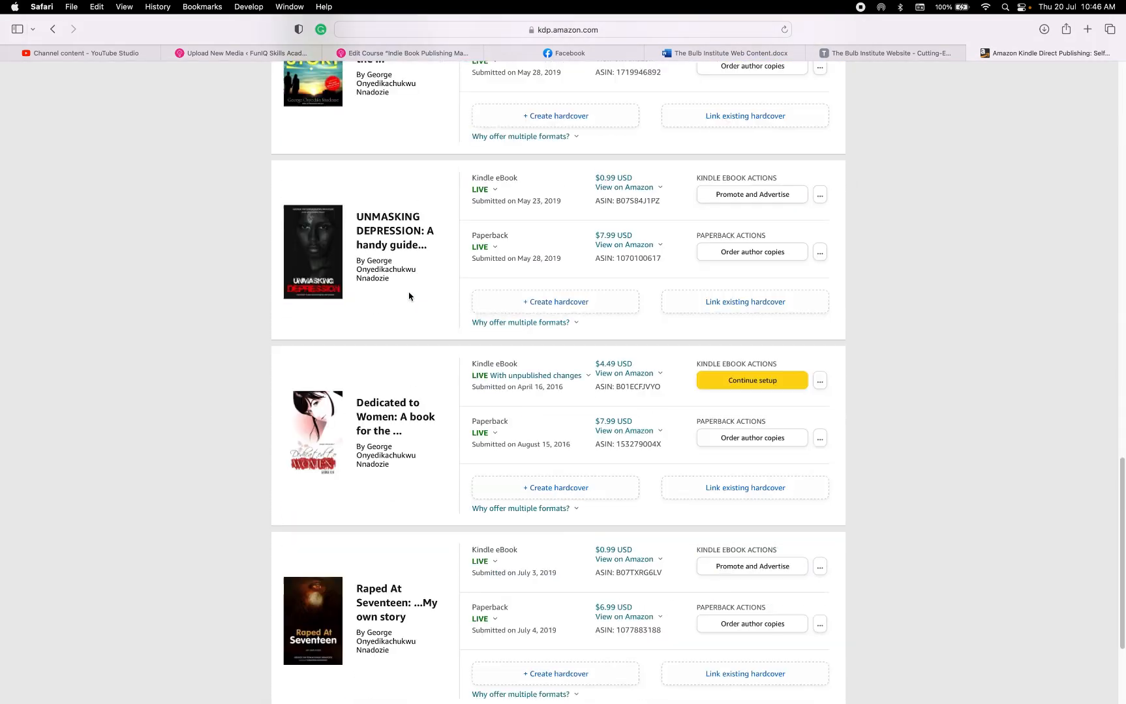
scroll(409, 294, up, 10)
scroll(408, 296, down, 6)
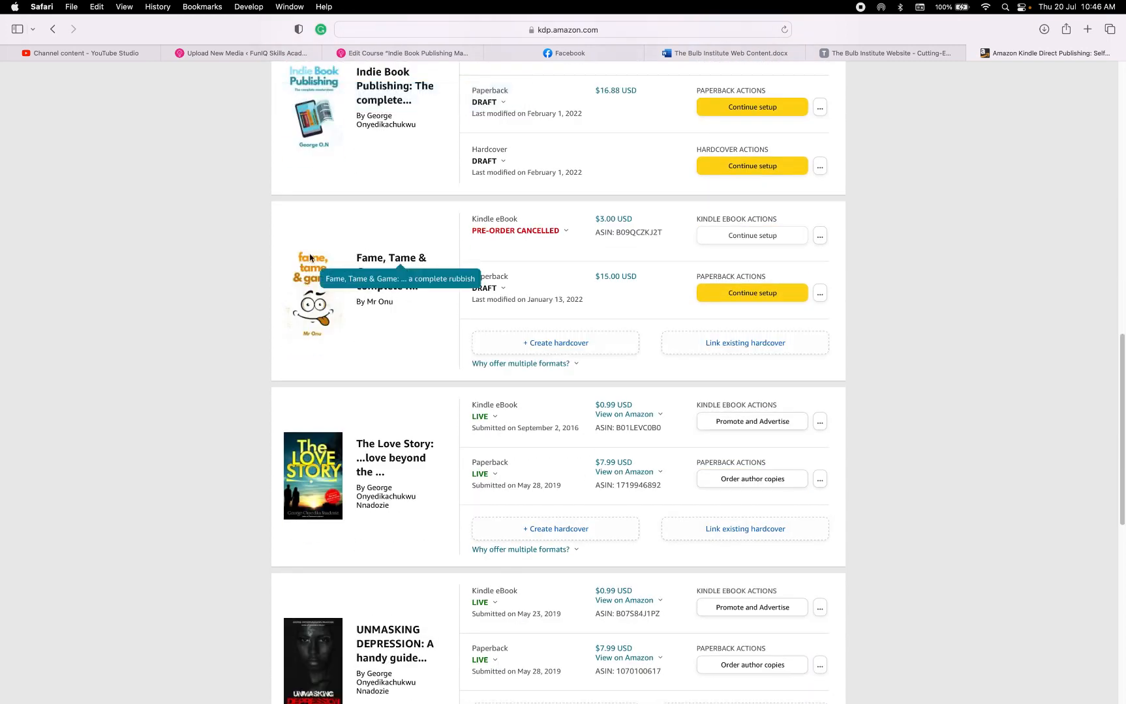
scroll(360, 268, up, 1)
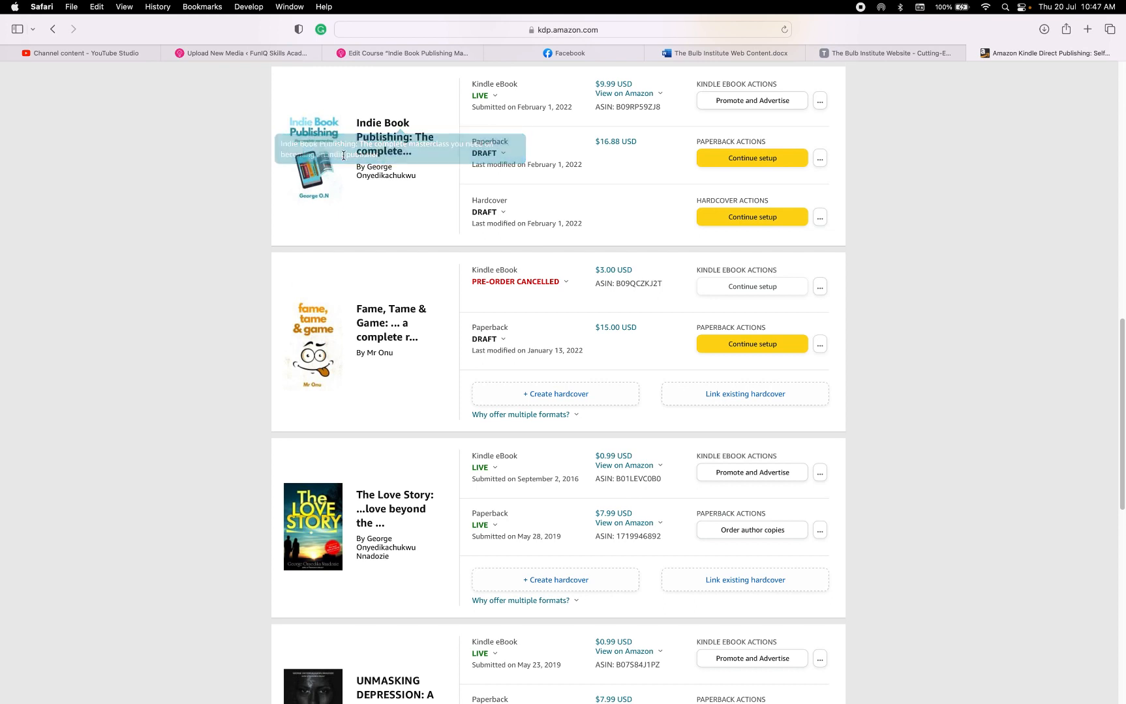
scroll(340, 189, up, 1)
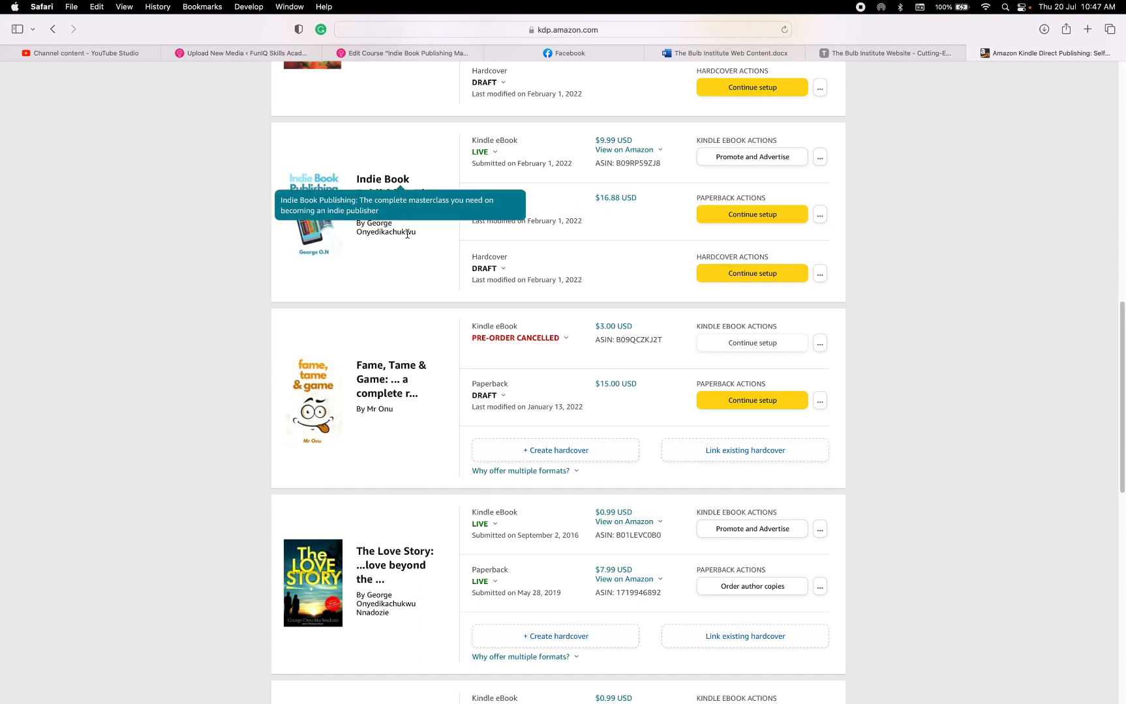
scroll(432, 225, up, 15)
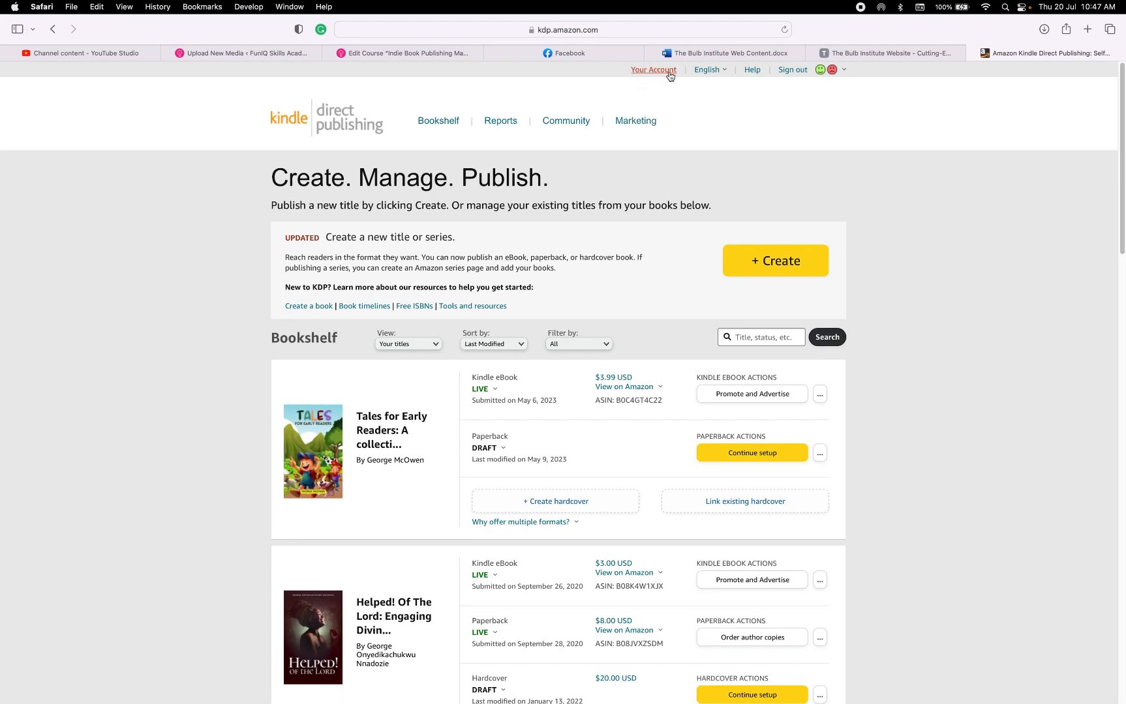
mouse_move(707, 78)
click(844, 70)
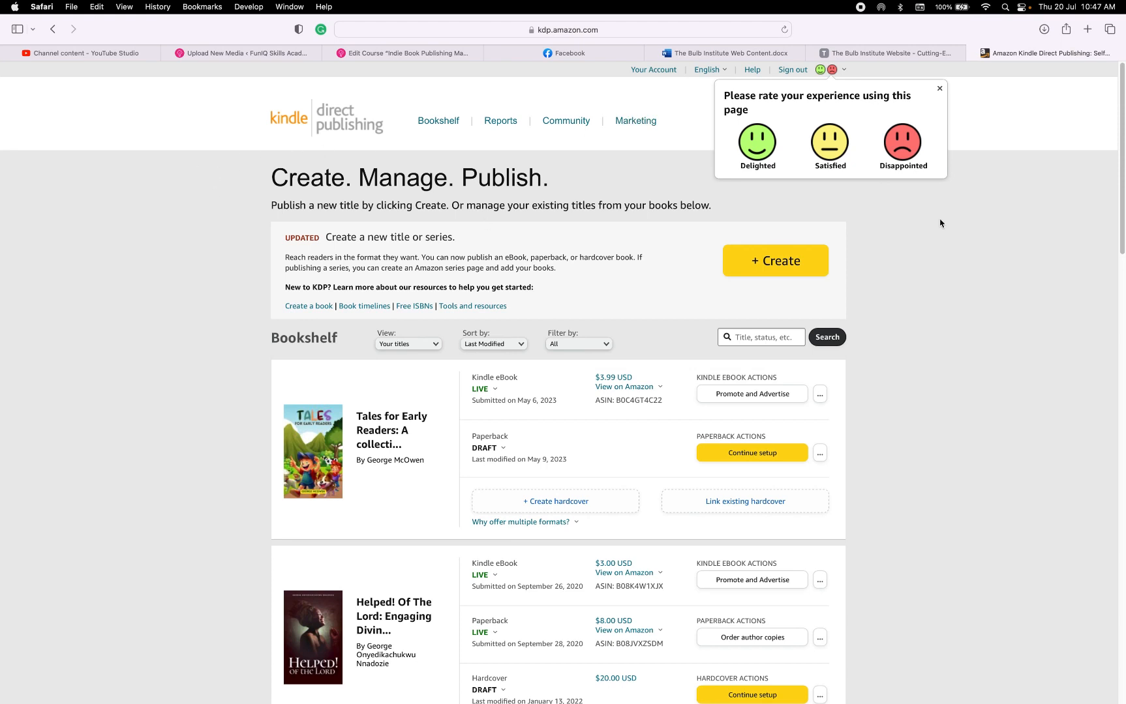
click(939, 88)
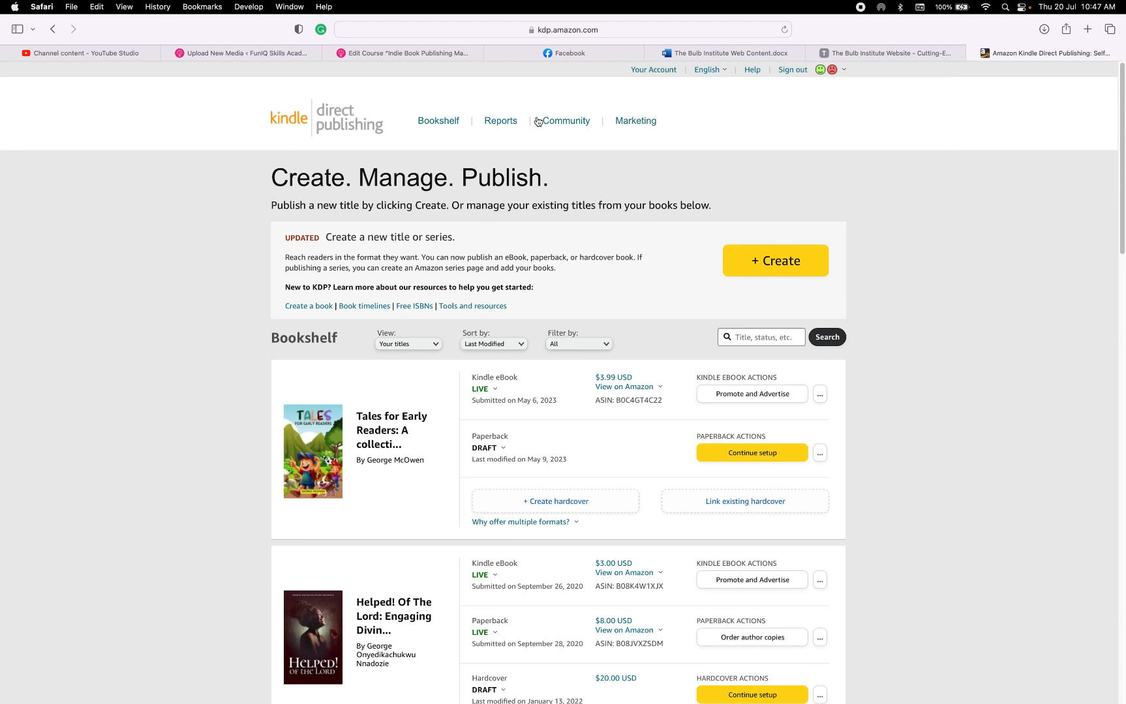
click(440, 123)
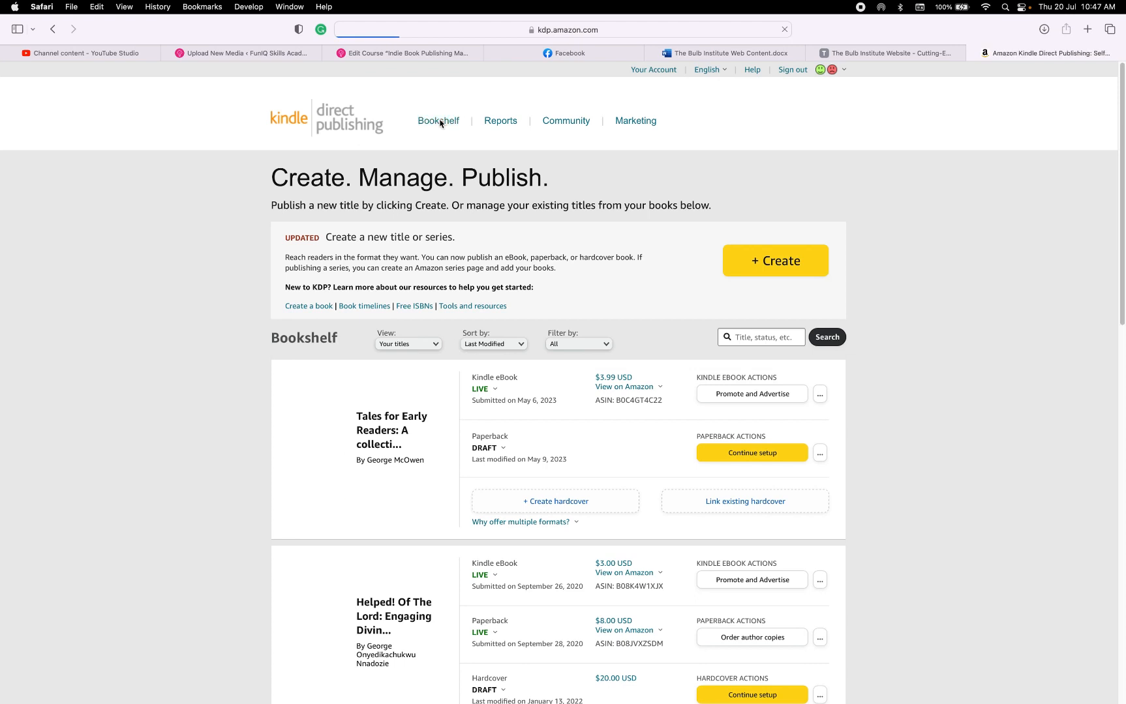
scroll(459, 284, down, 3)
scroll(458, 285, down, 3)
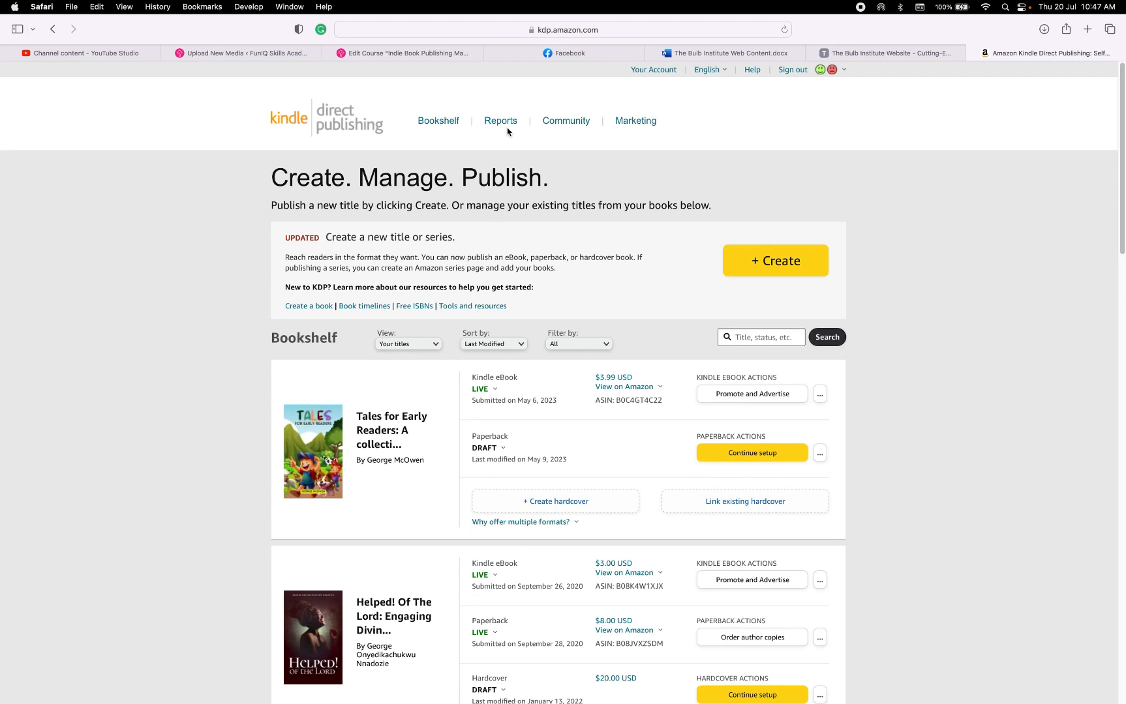
Step: Browse the KDP Community Support Forum, then go back to the dashboard
click(559, 127)
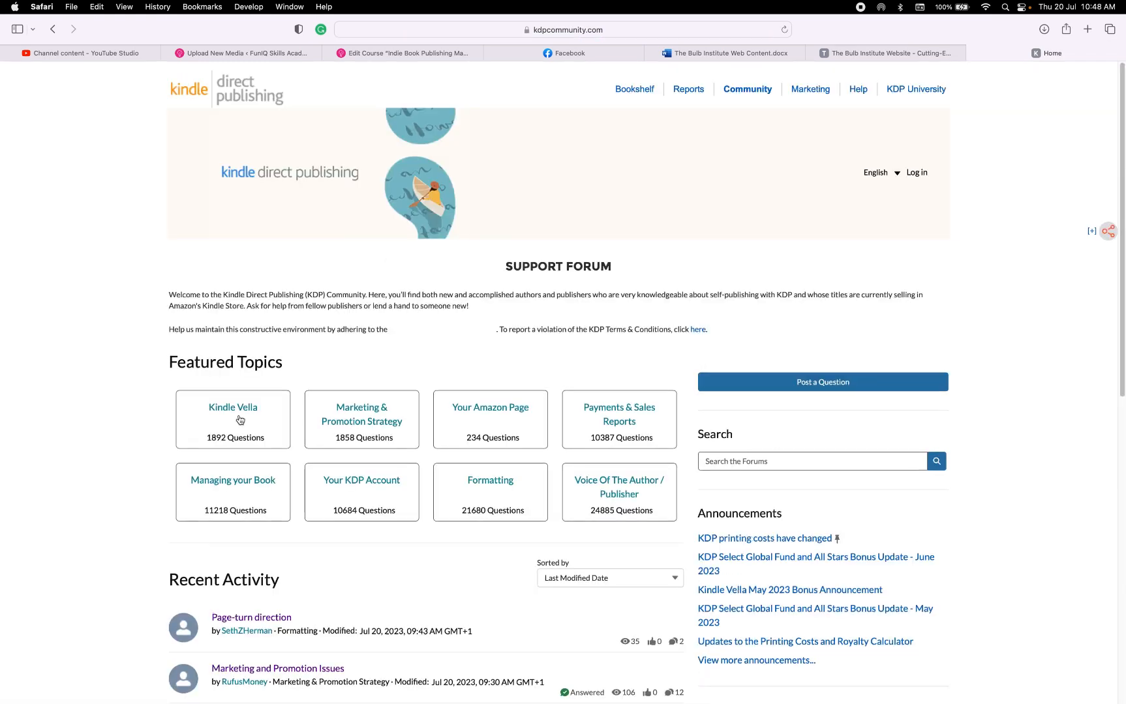
scroll(328, 349, down, 5)
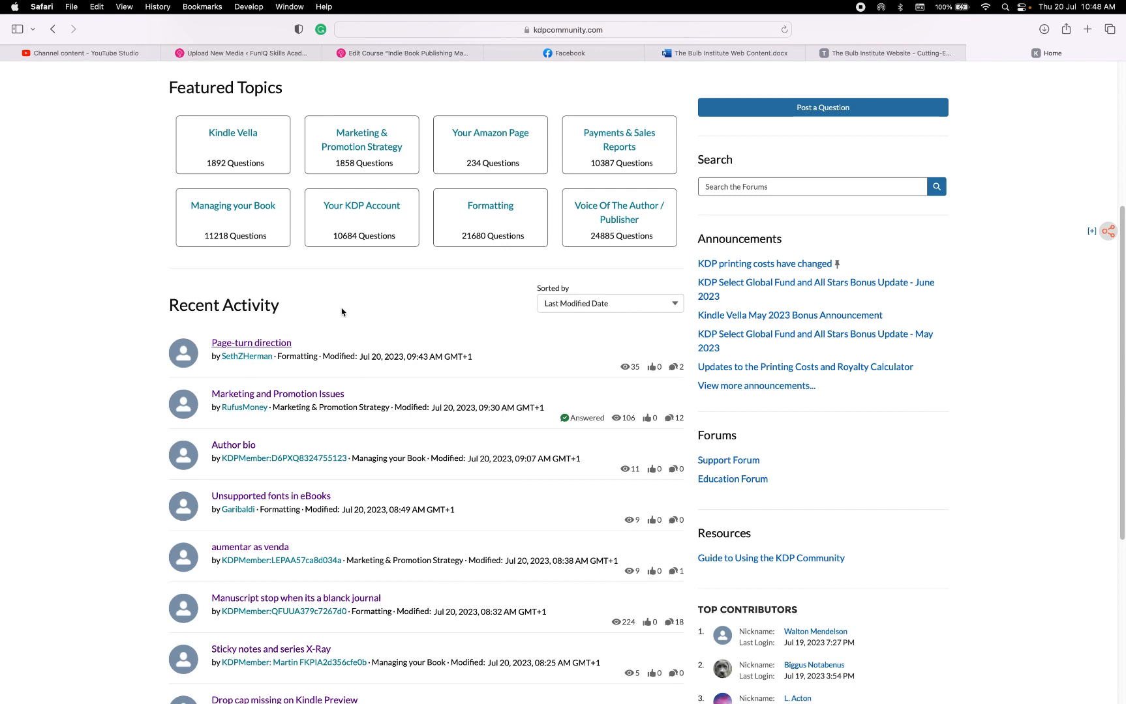
scroll(342, 313, up, 5)
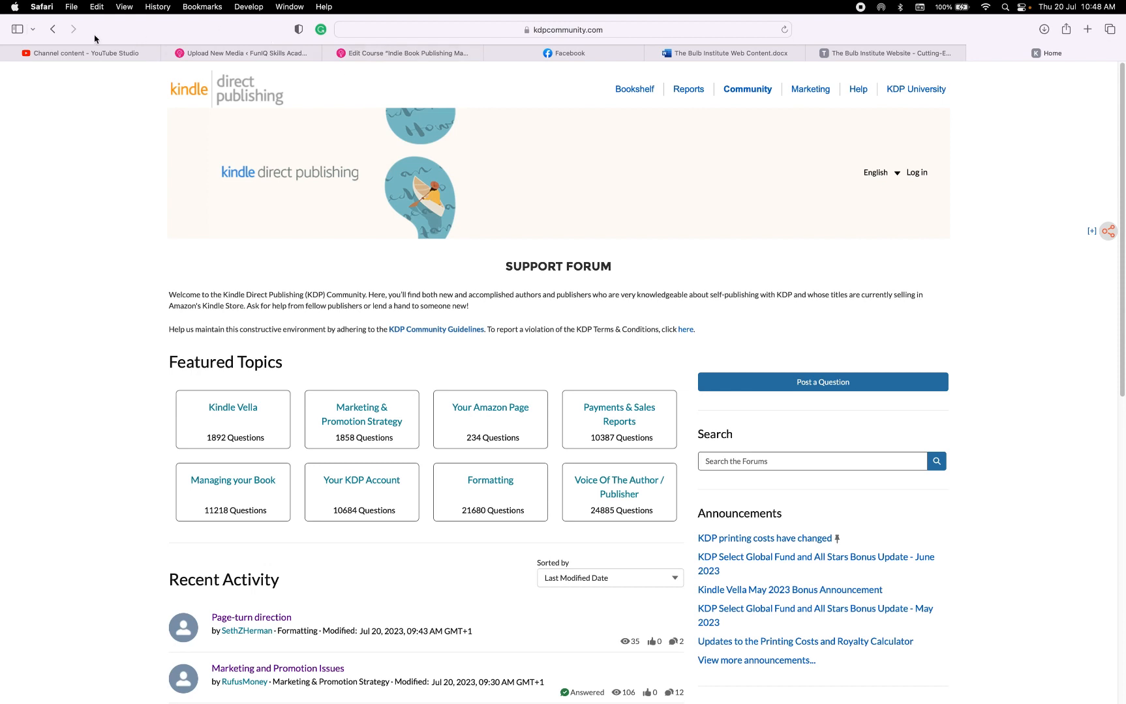
click(60, 36)
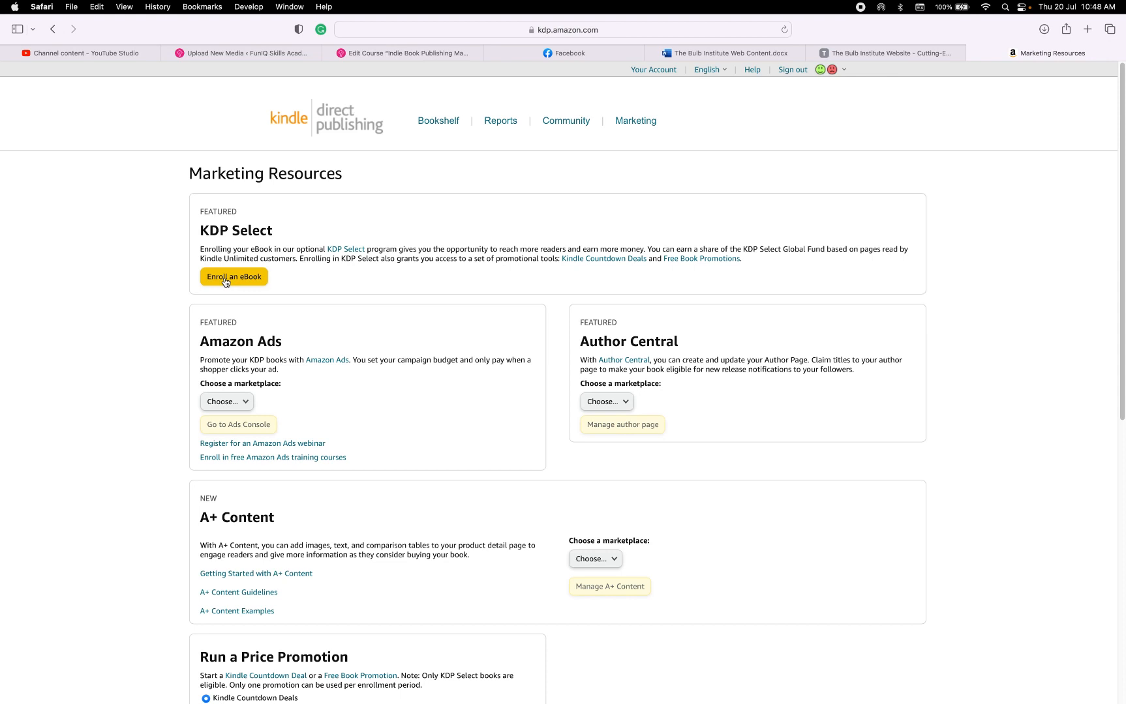
Step: Choose Amazon.co.uk as the Amazon Ads marketplace
click(244, 401)
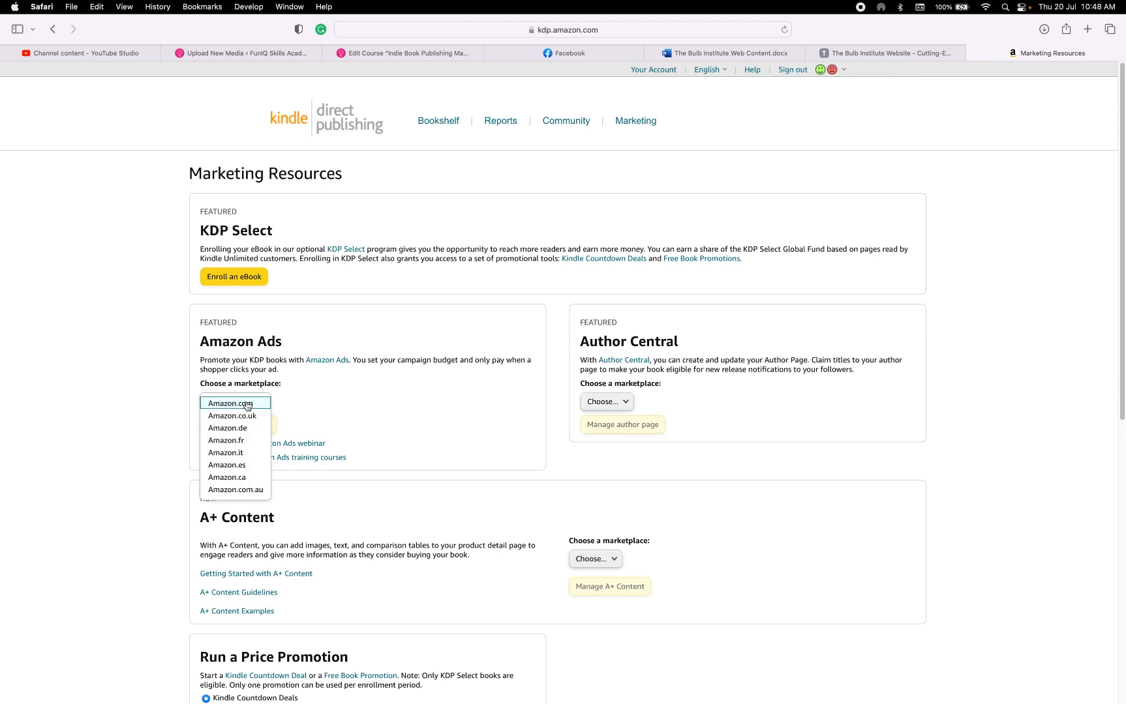
click(246, 417)
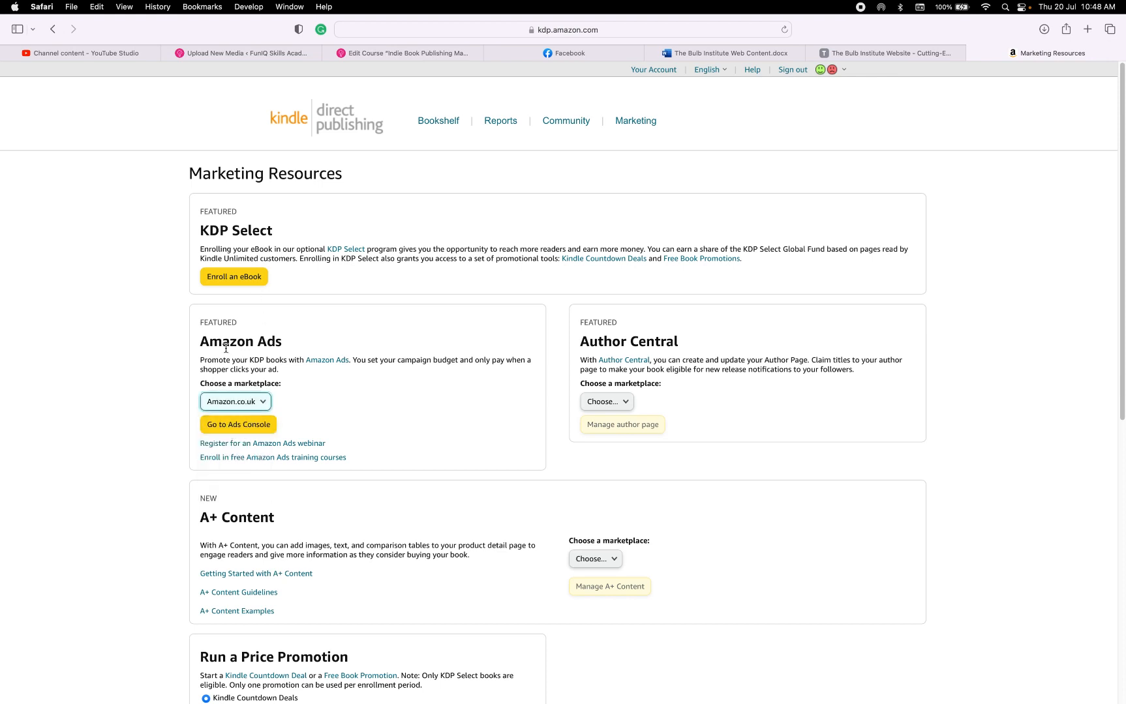
click(235, 407)
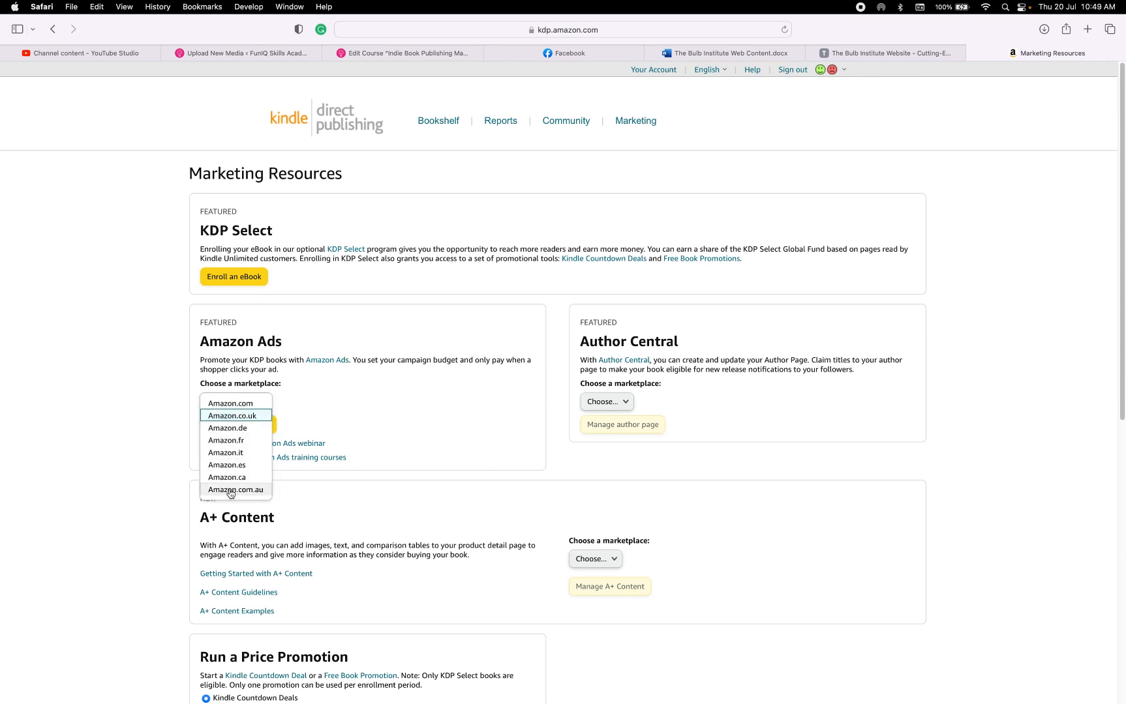
click(323, 417)
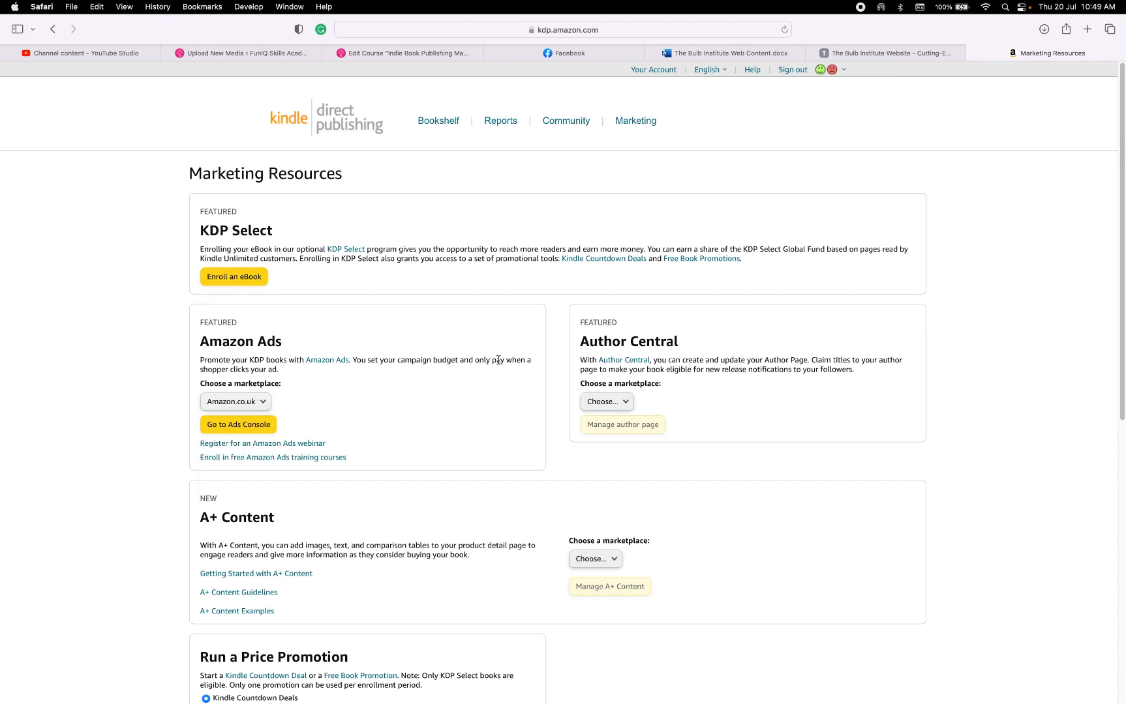
Step: Set the Author Central marketplace to Amazon.de and look through the Marketing Resources page
click(606, 401)
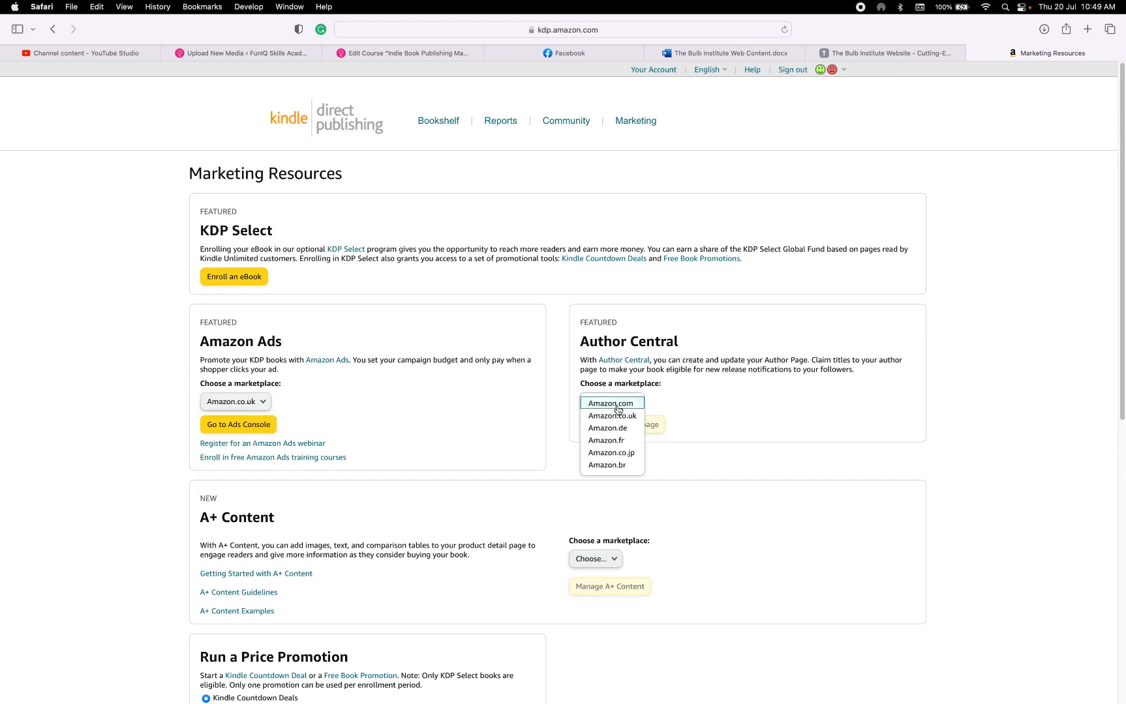
click(597, 431)
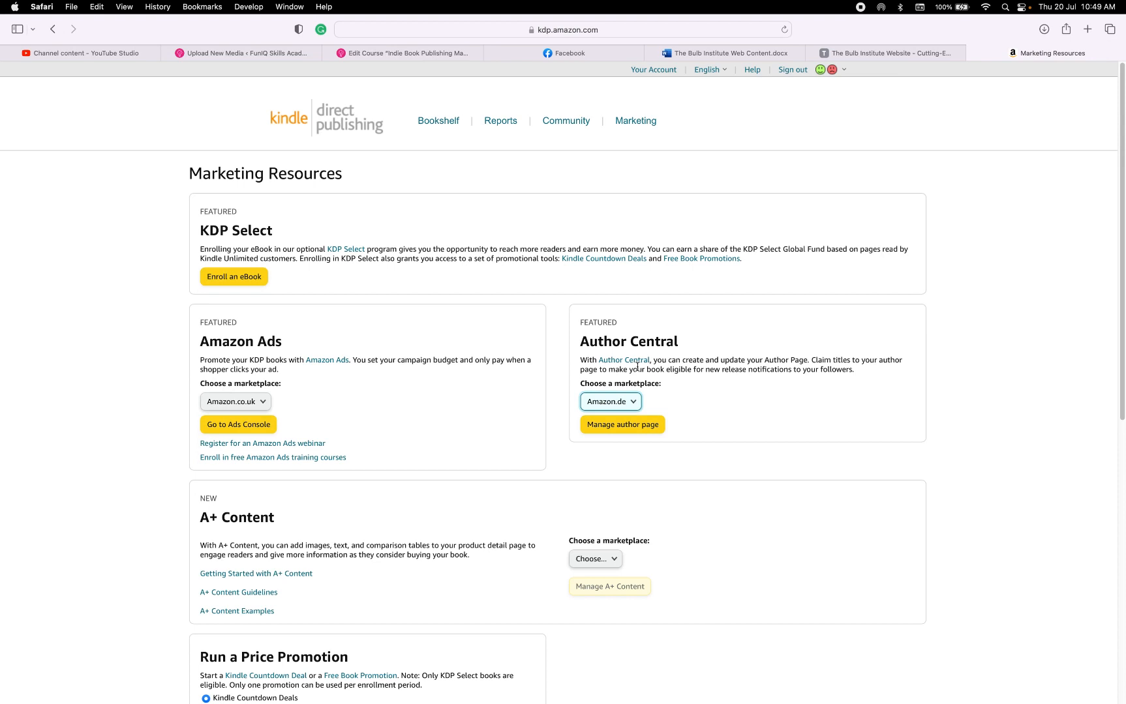
scroll(391, 336, down, 3)
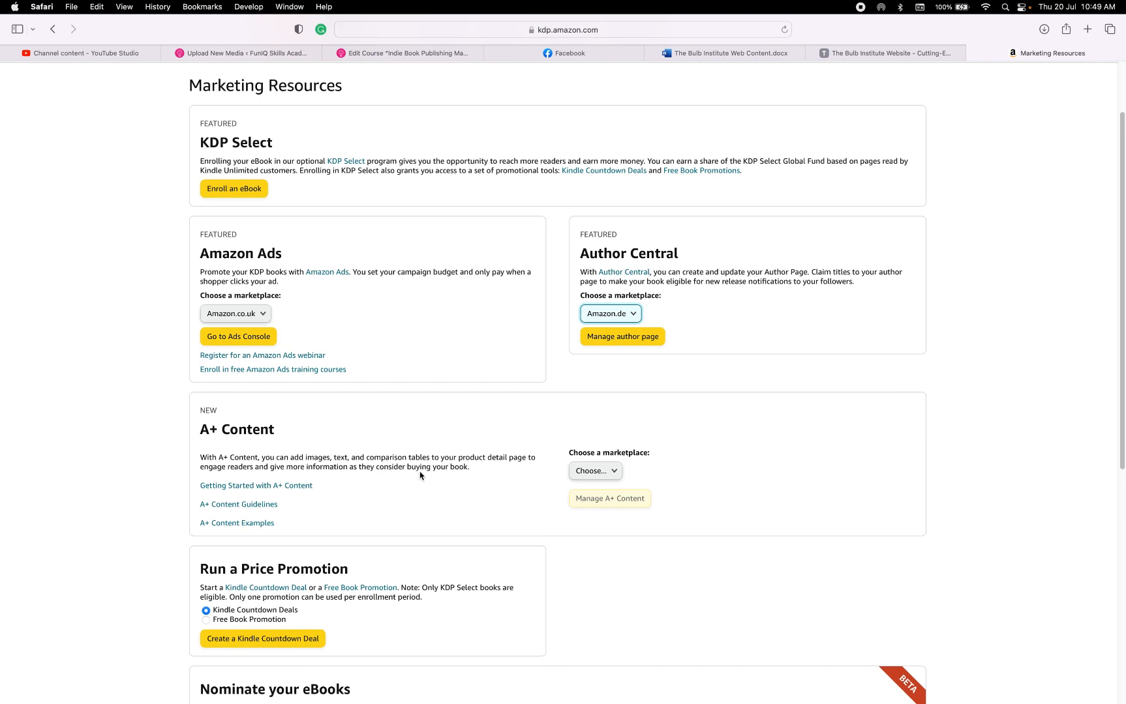
scroll(385, 362, down, 5)
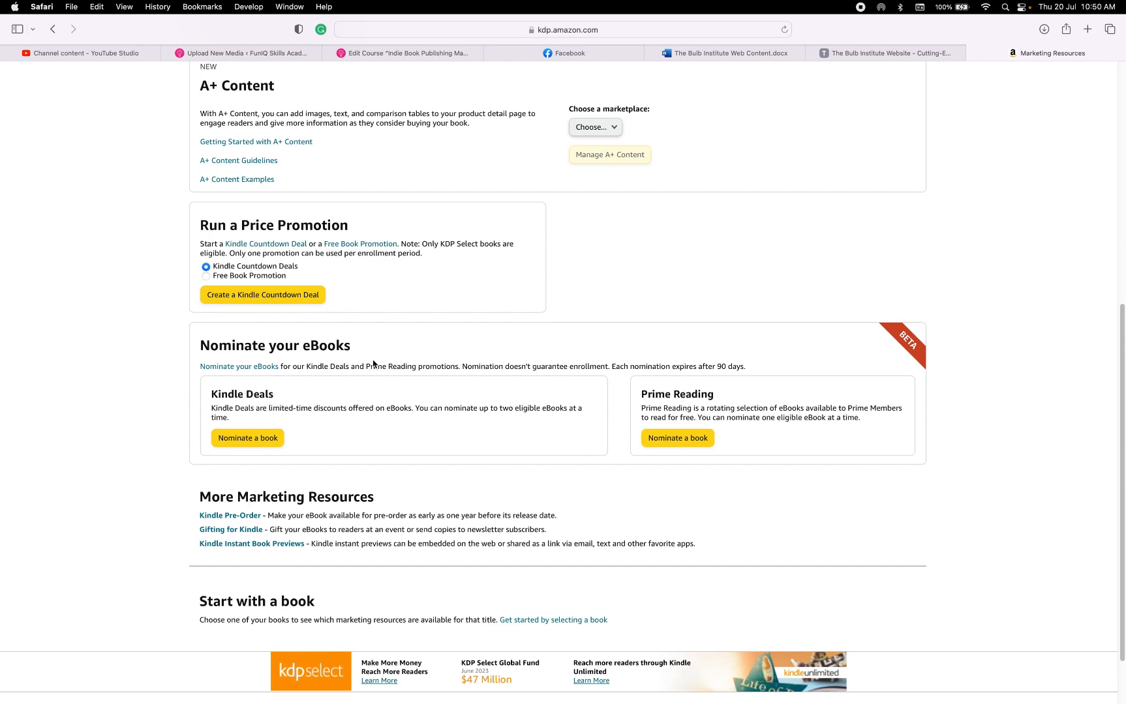
scroll(373, 365, up, 3)
scroll(373, 365, up, 2)
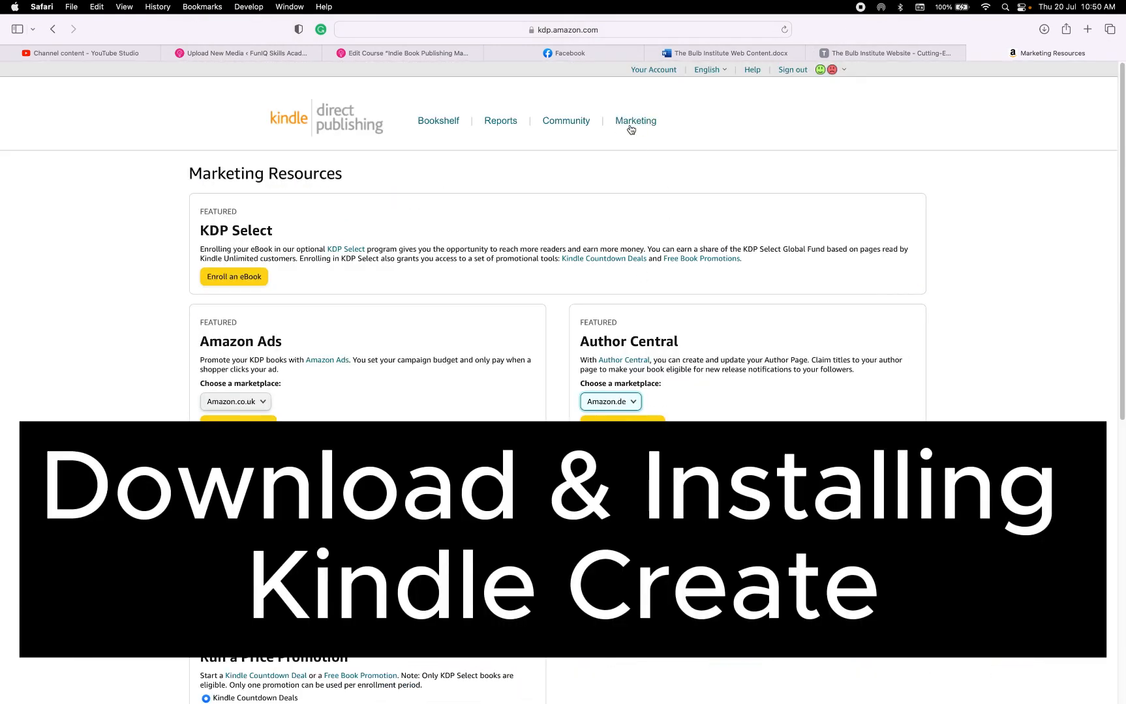
Step: From the Bookshelf, open KDP Tools and Resources and review its formatting decision trees
click(301, 125)
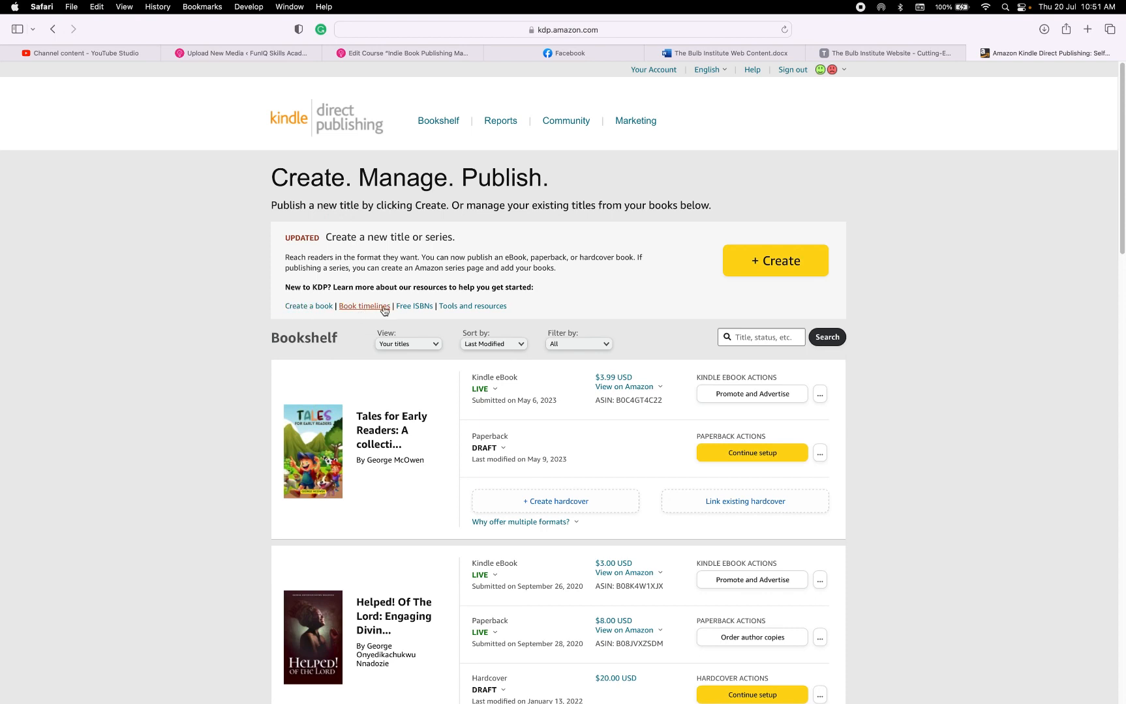
click(466, 309)
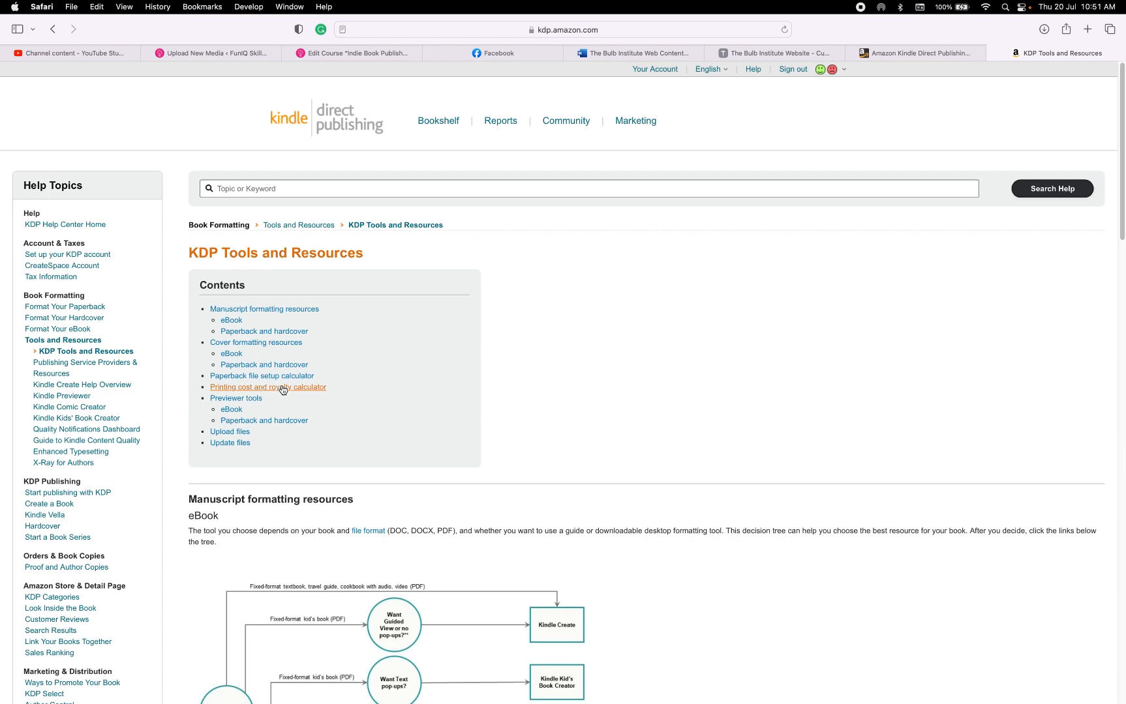
scroll(282, 389, down, 10)
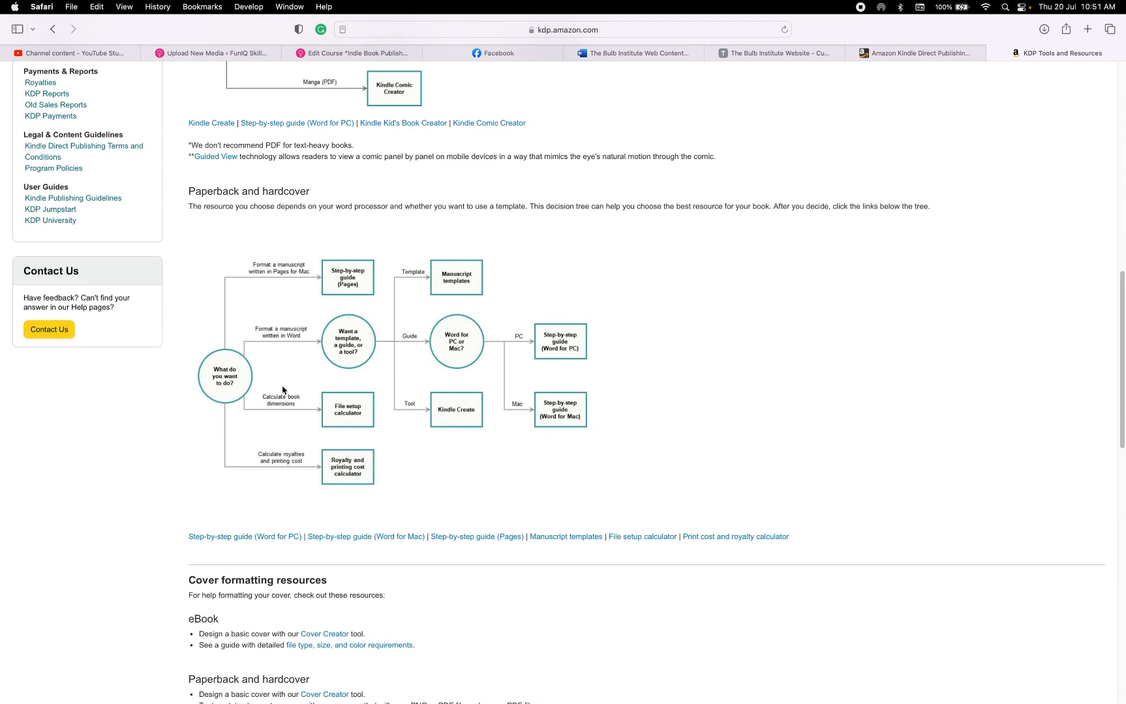
scroll(283, 389, up, 5)
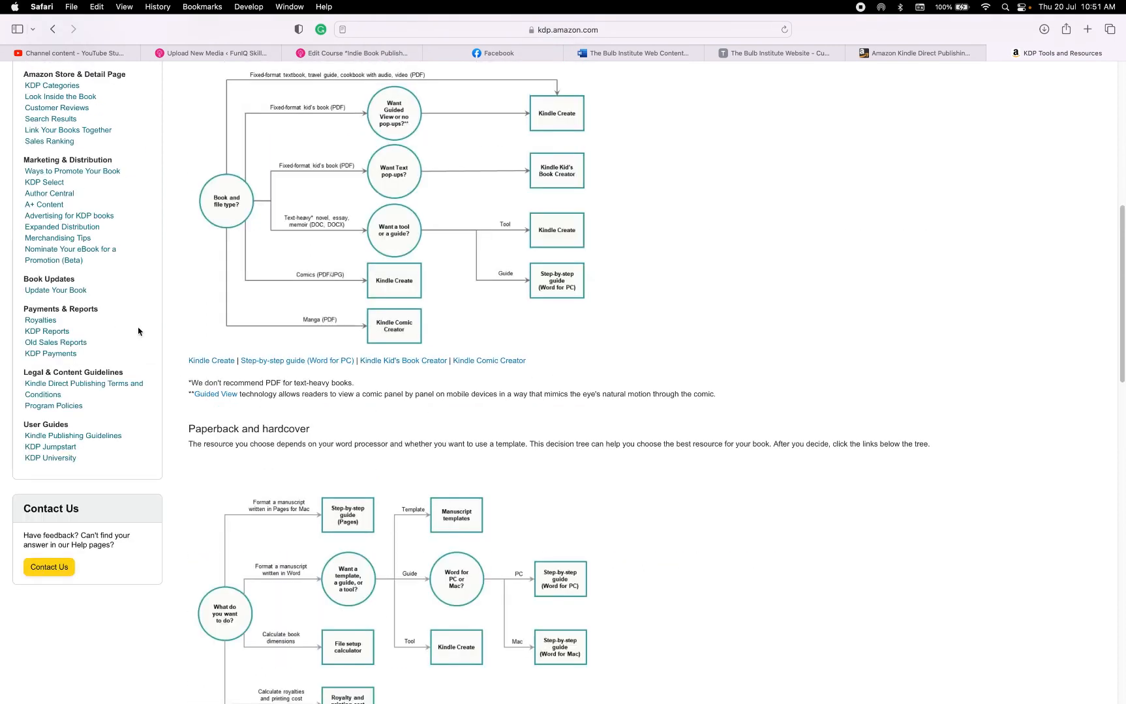
scroll(337, 218, up, 4)
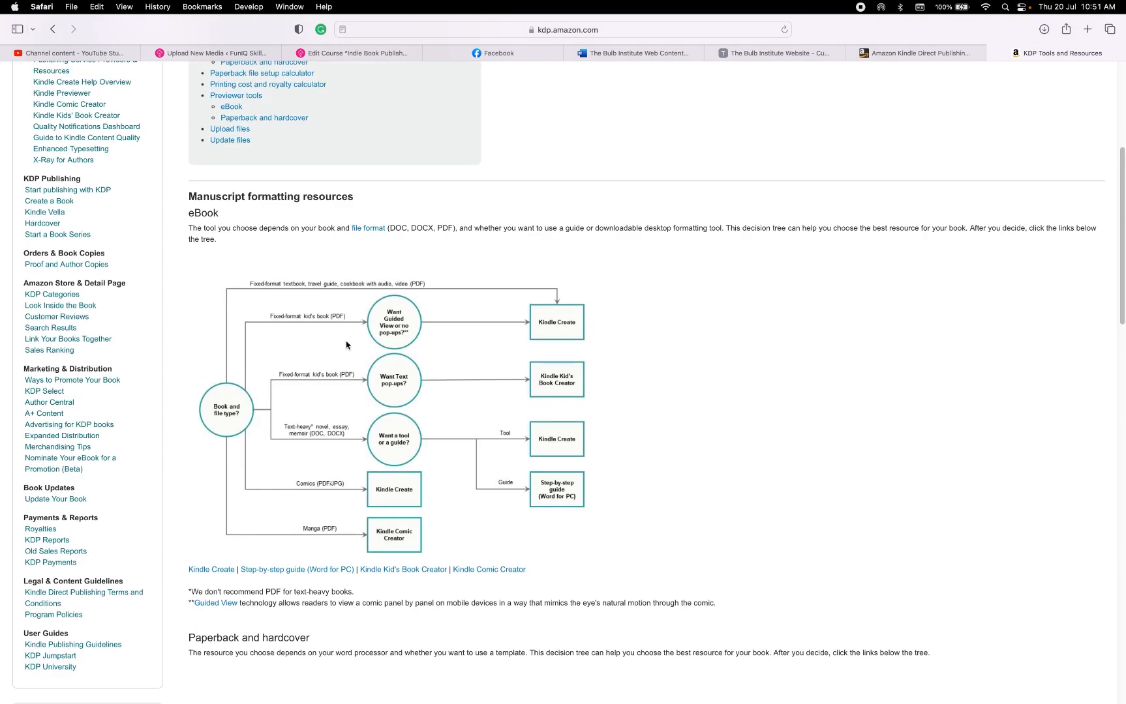
scroll(351, 377, up, 1)
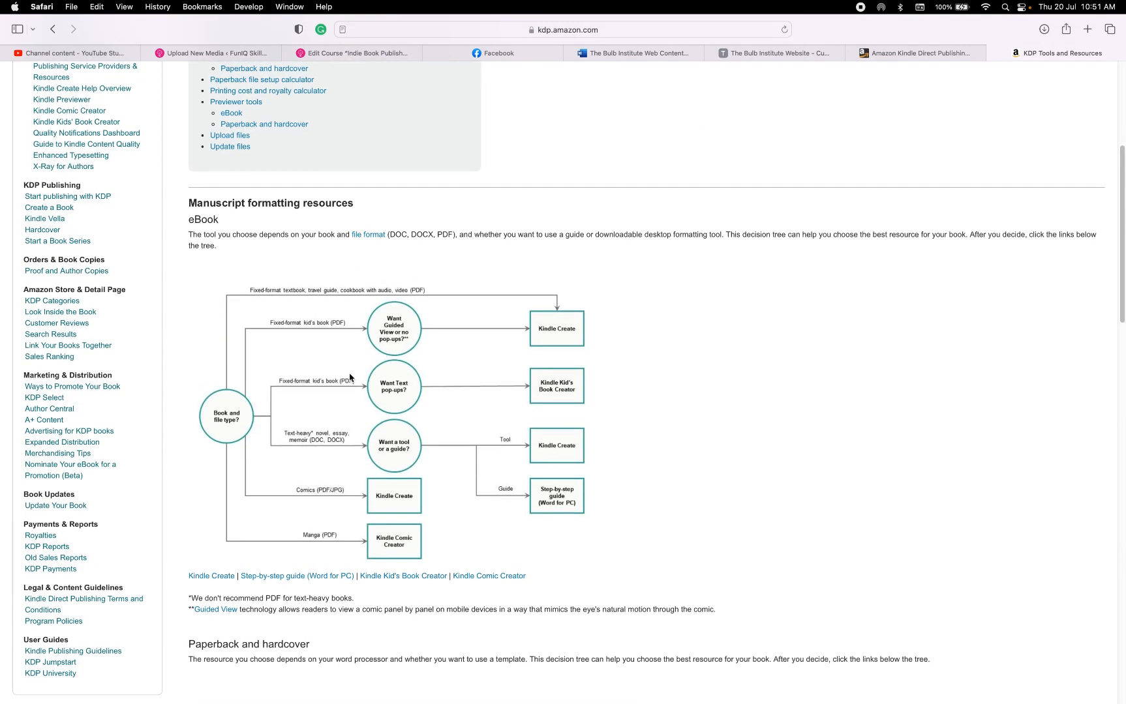
scroll(350, 377, up, 1)
scroll(350, 377, up, 1)
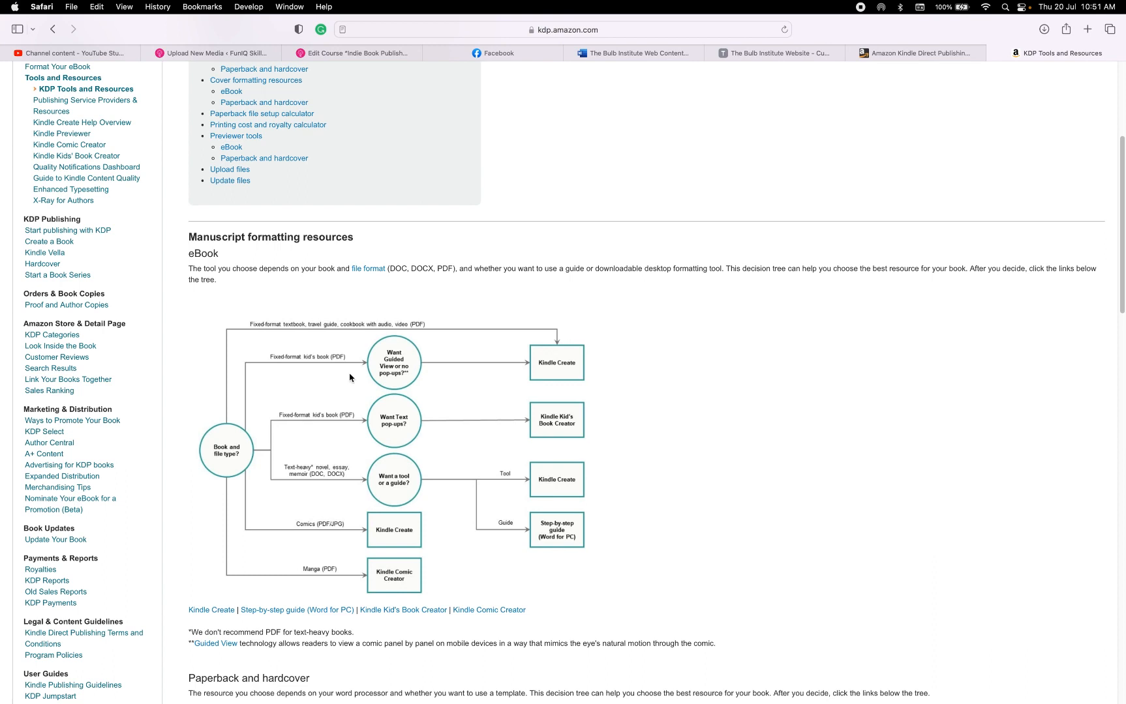
scroll(350, 377, up, 3)
scroll(351, 377, up, 10)
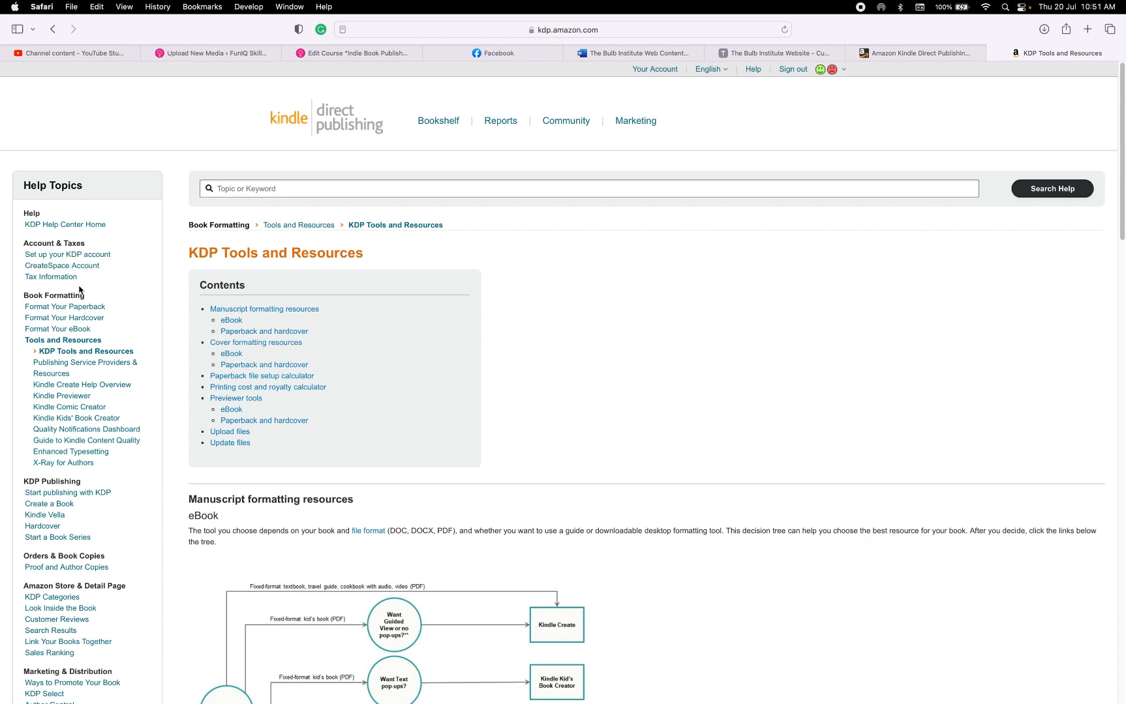
Step: Go from the Kindle Create Help Overview to the Download Kindle Create page
click(77, 389)
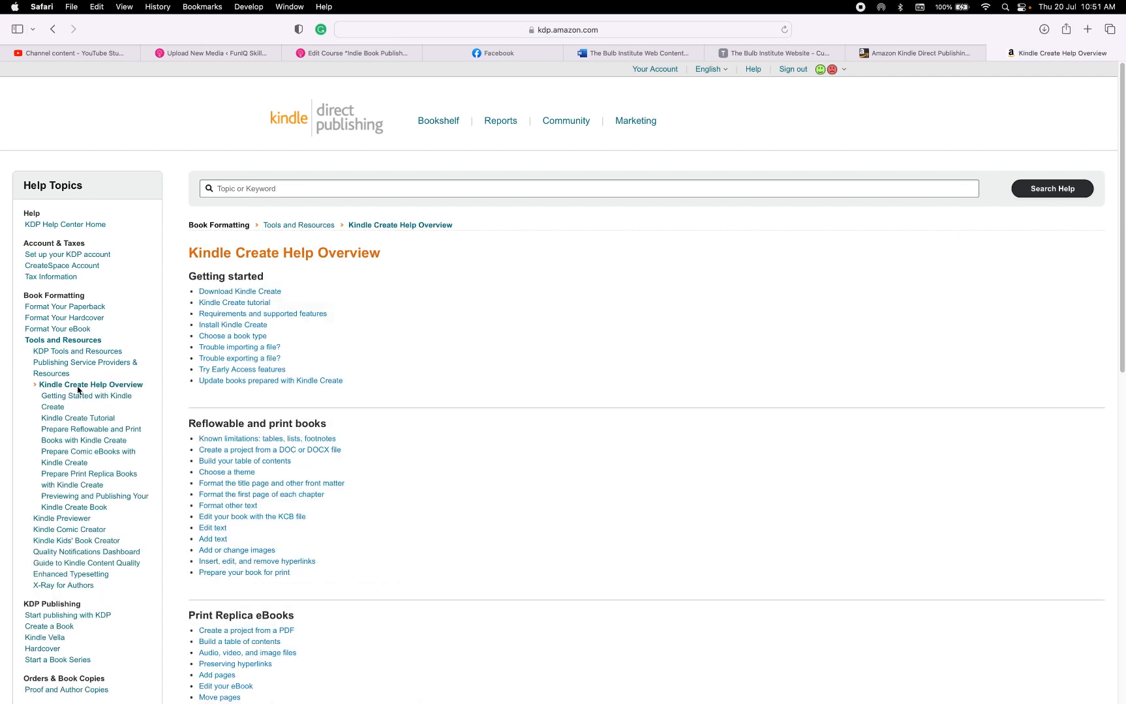
click(233, 296)
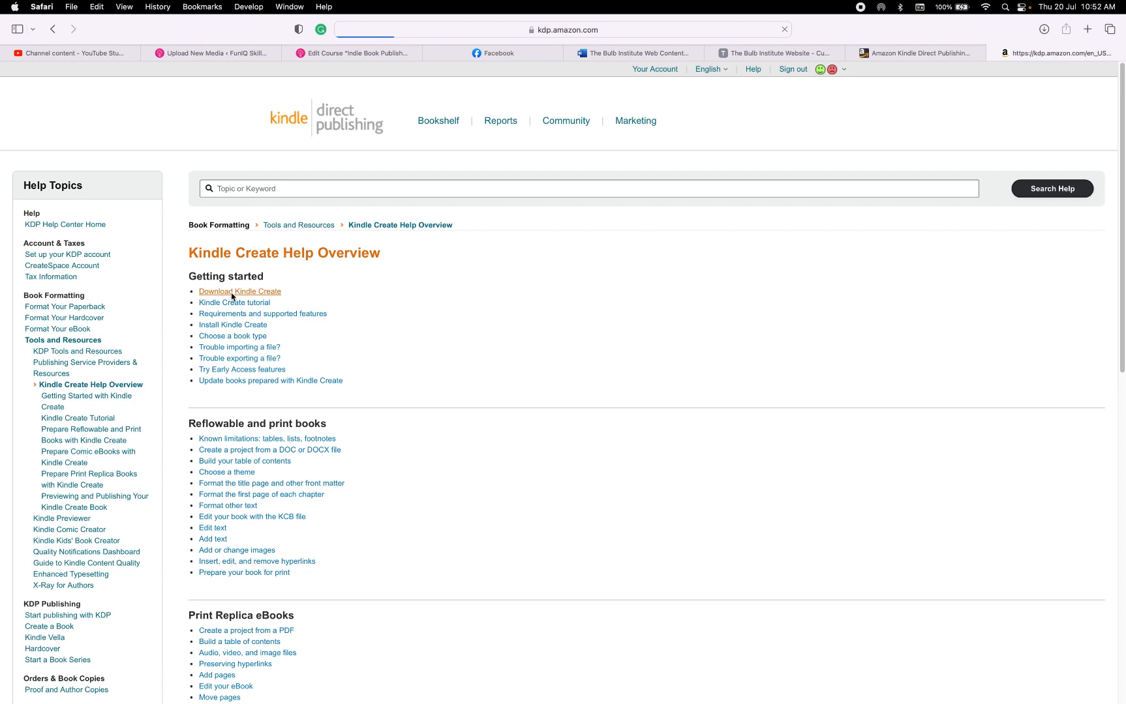
scroll(256, 262, up, 5)
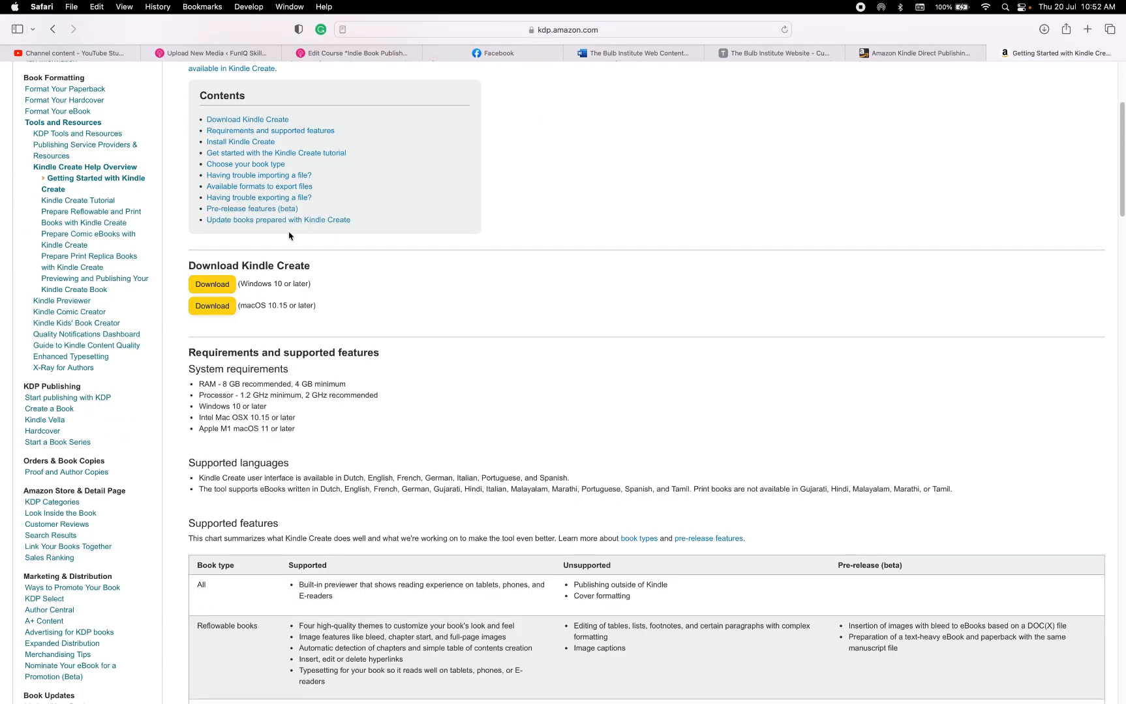
scroll(254, 345, up, 3)
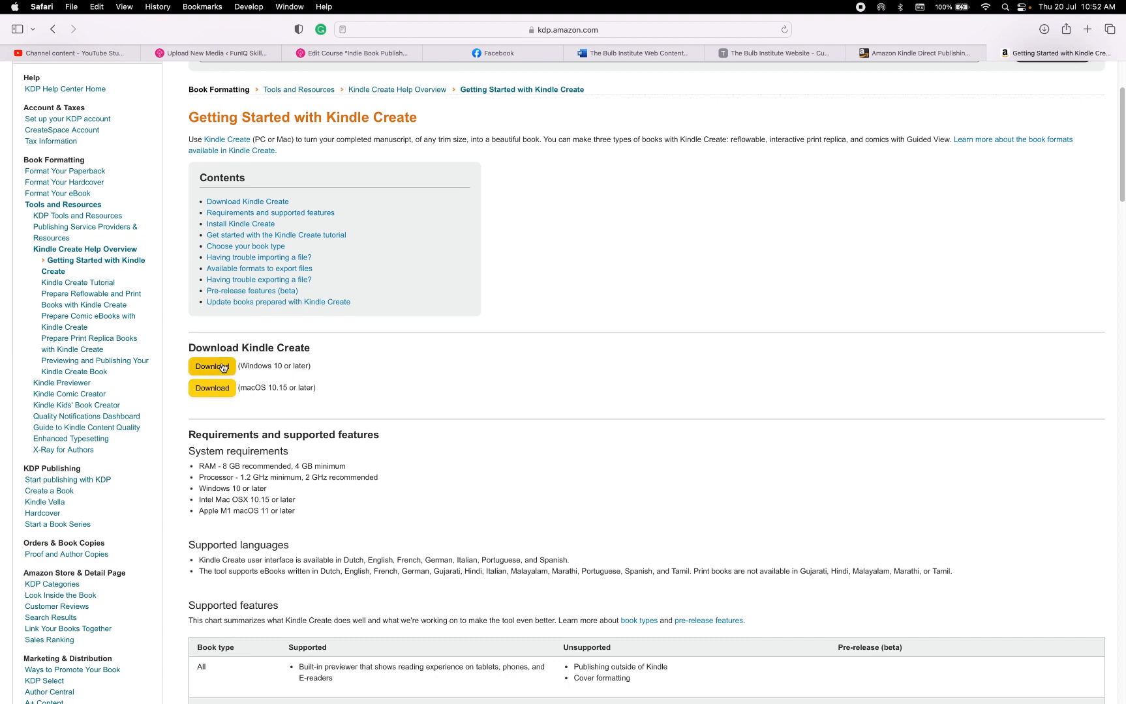
Step: Download the macOS Kindle Create installer, read its licence, and agree to it
click(211, 396)
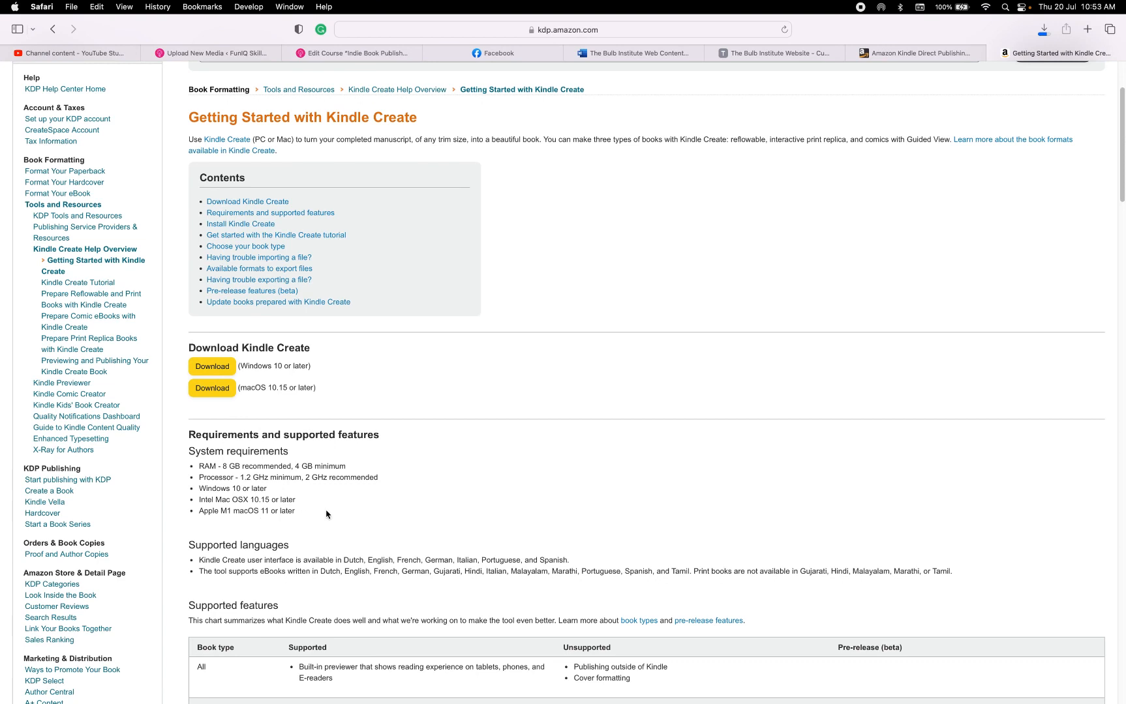
scroll(271, 473, down, 5)
scroll(275, 433, down, 5)
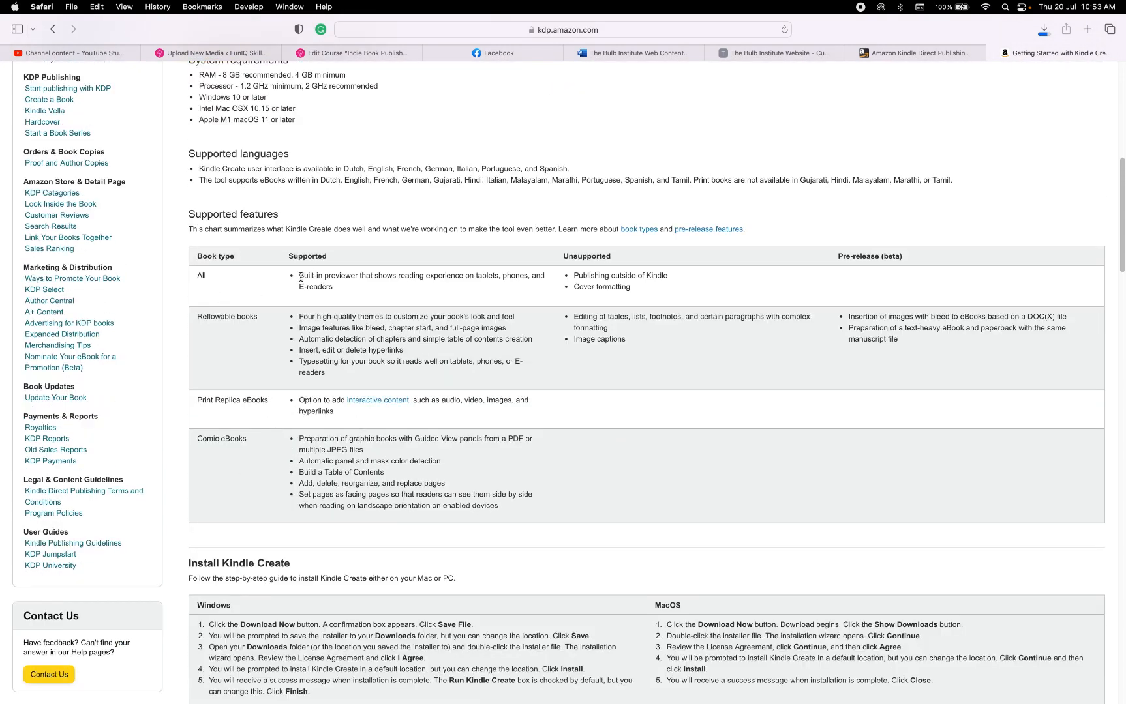
scroll(410, 394, down, 2)
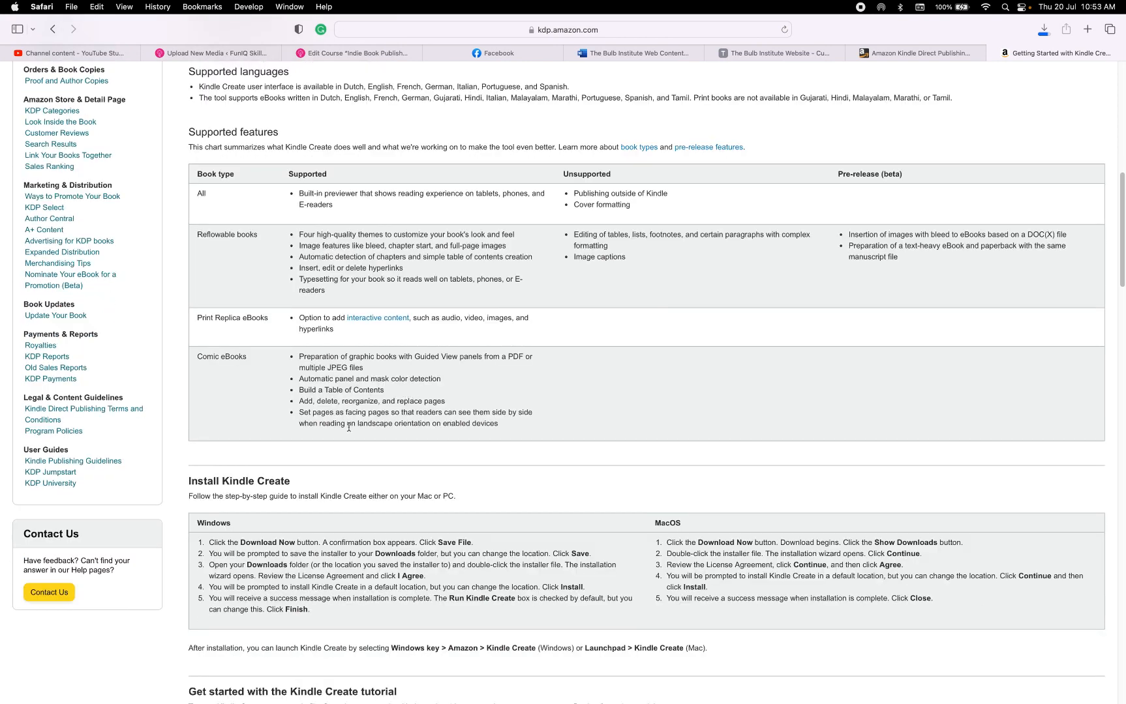
scroll(349, 427, down, 2)
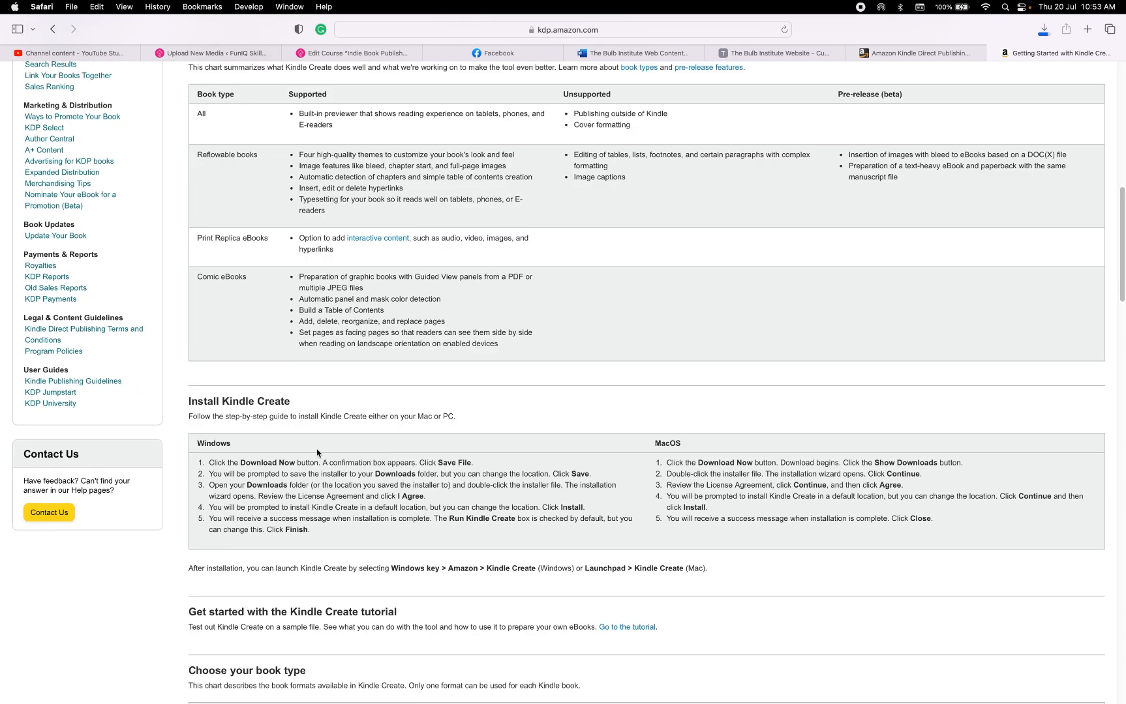
scroll(397, 365, up, 15)
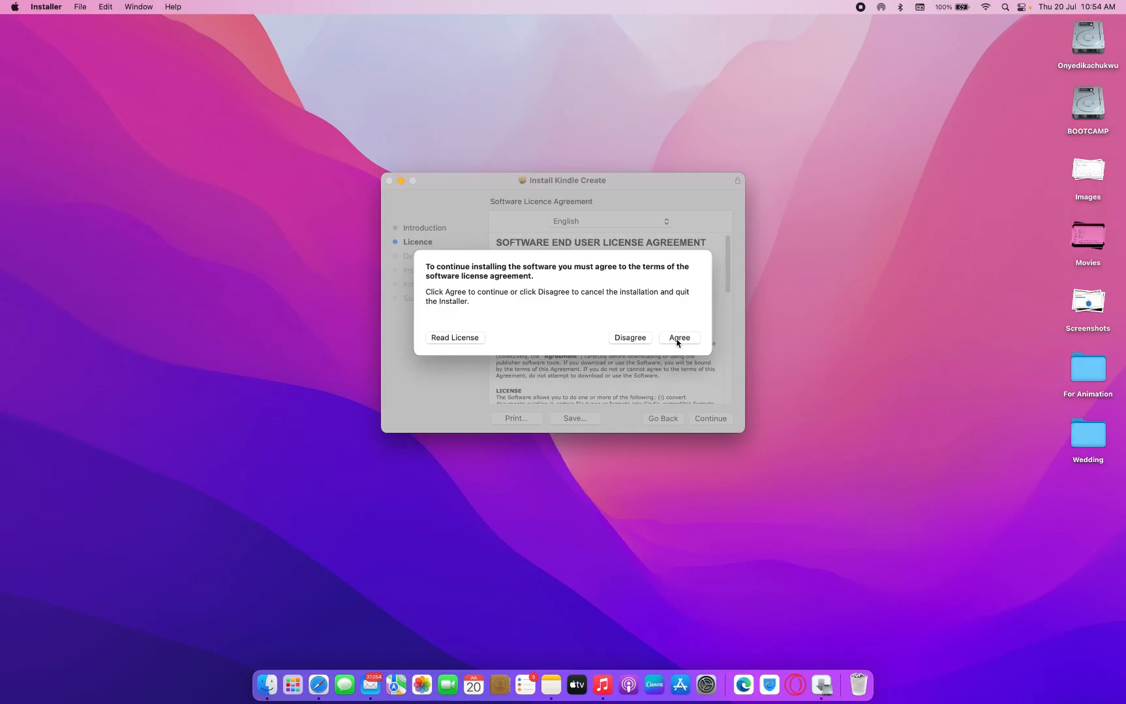
click(676, 338)
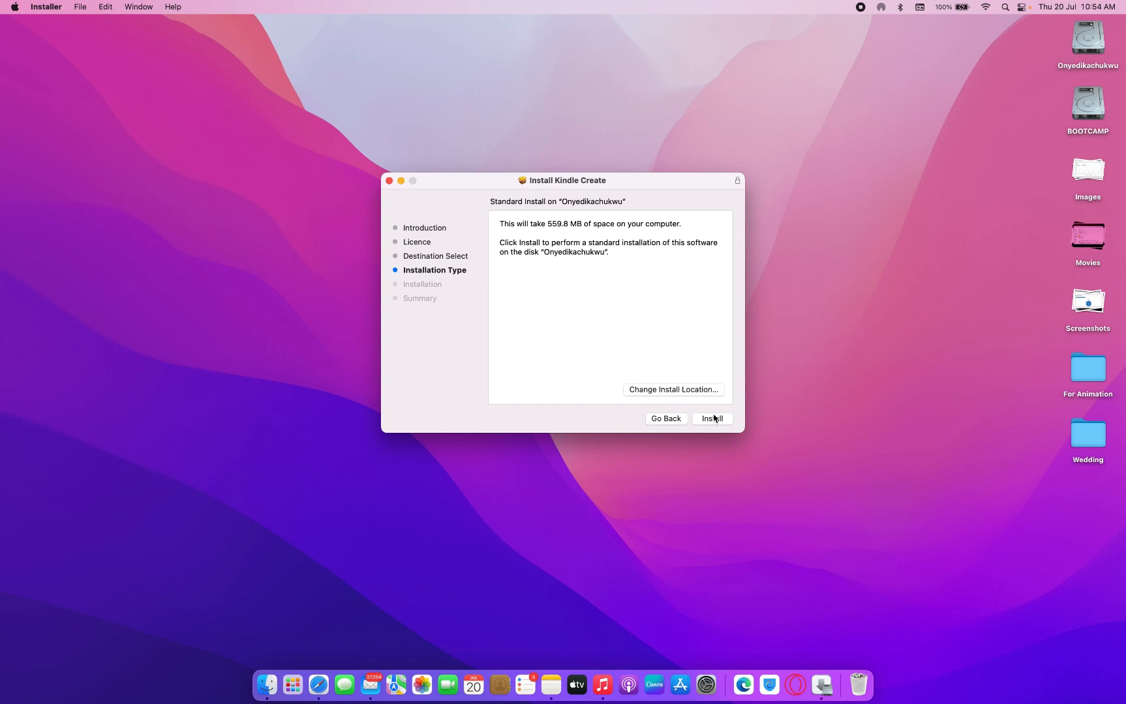
Step: Install Kindle Create using the account password, then close and move the installer to the Bin
click(713, 420)
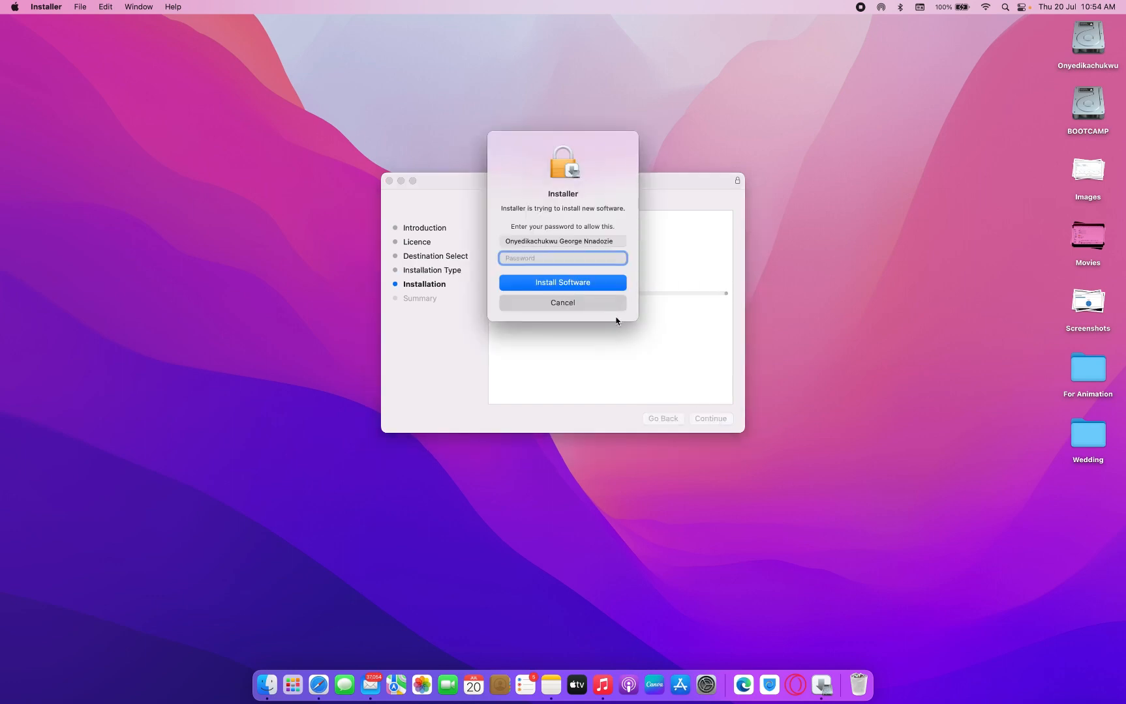
text(••••••••••••••)
click(587, 282)
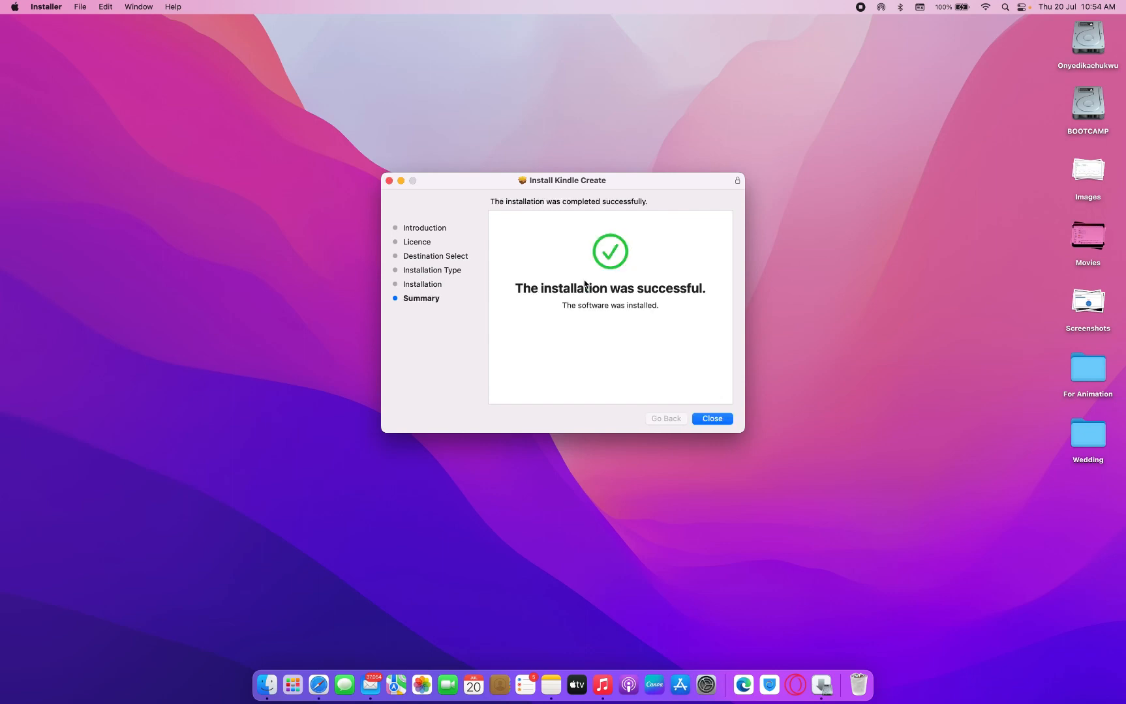
click(704, 420)
click(584, 356)
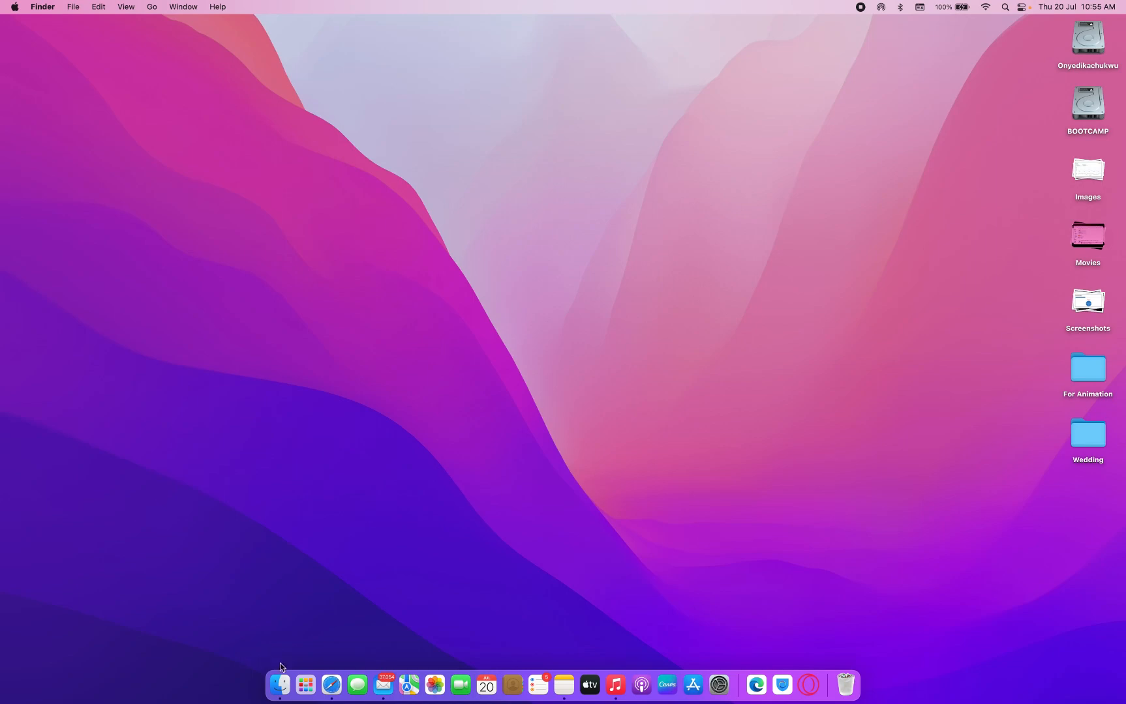
Step: Launch Kindle Create from Launchpad
click(305, 684)
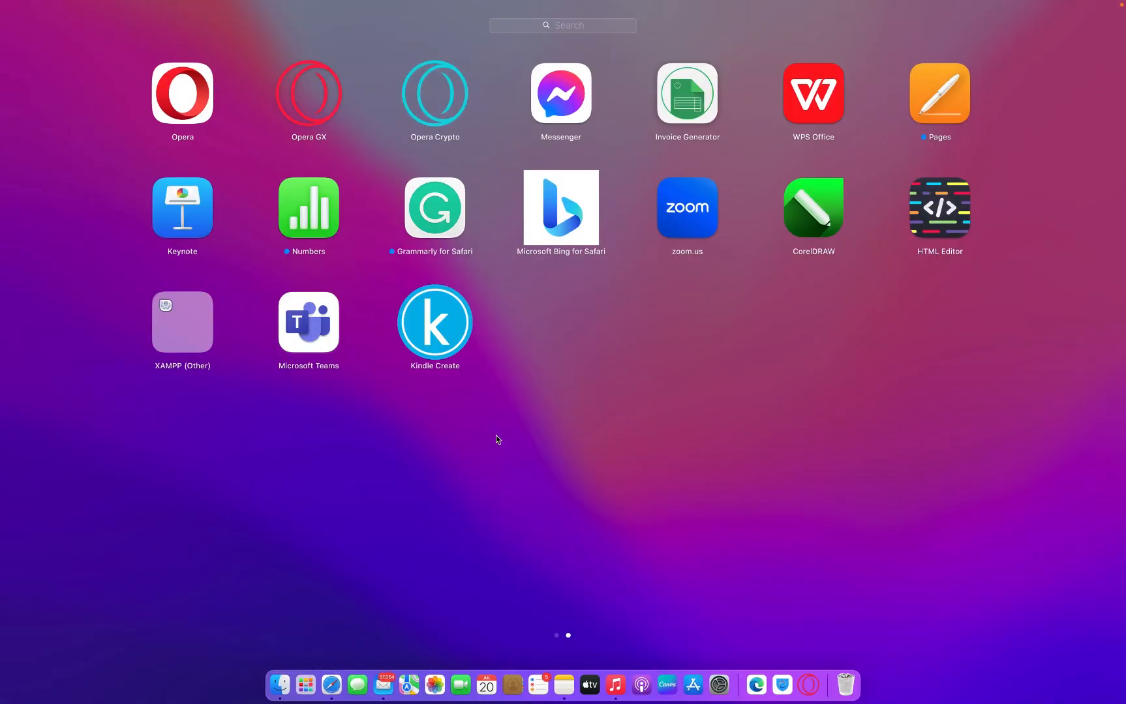
click(445, 357)
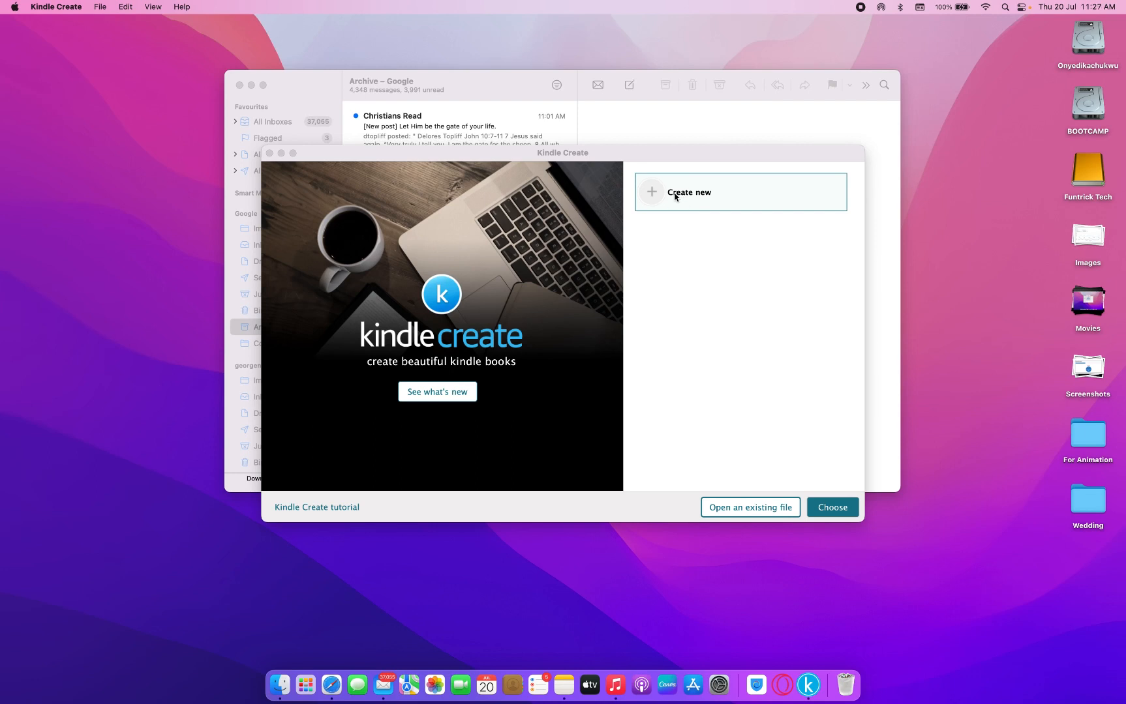
Step: Start a new project, compare the Comics and Print Replica formats, and pick Reflowable
click(650, 198)
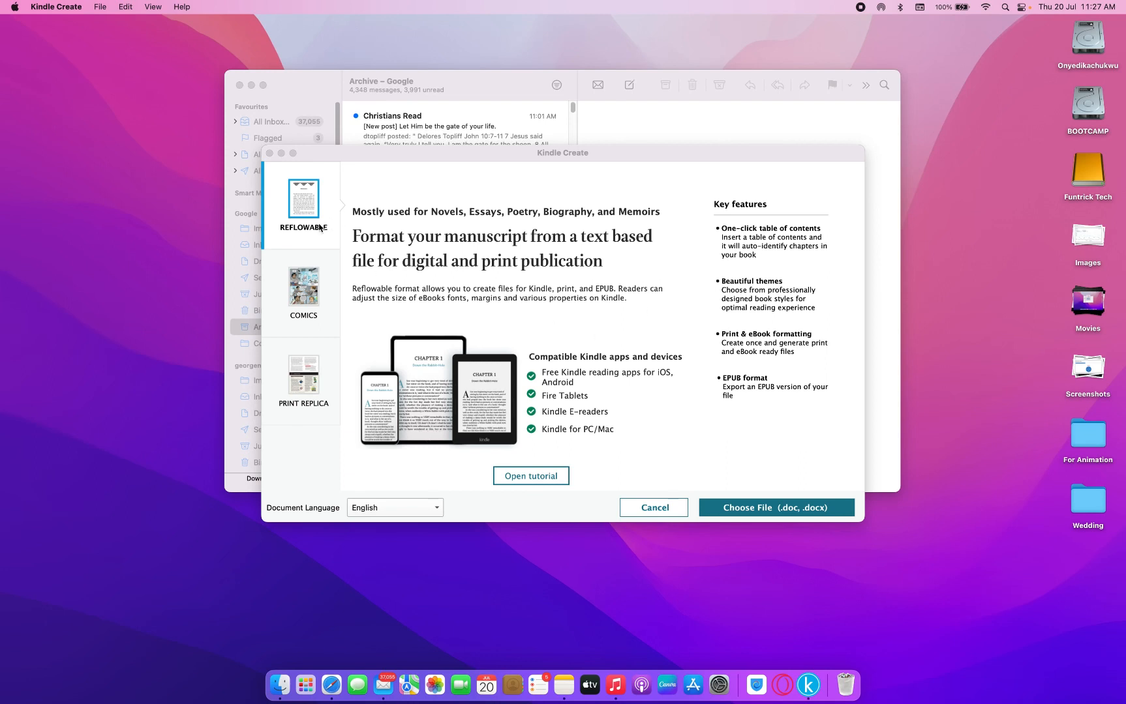
click(313, 278)
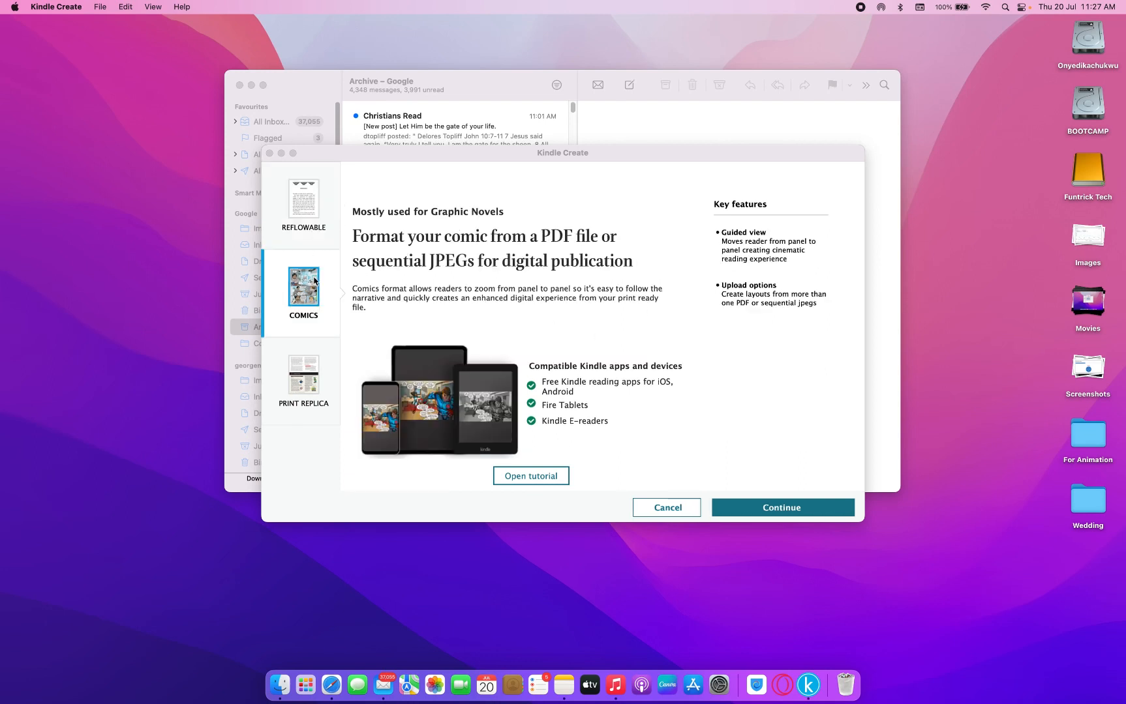
click(314, 360)
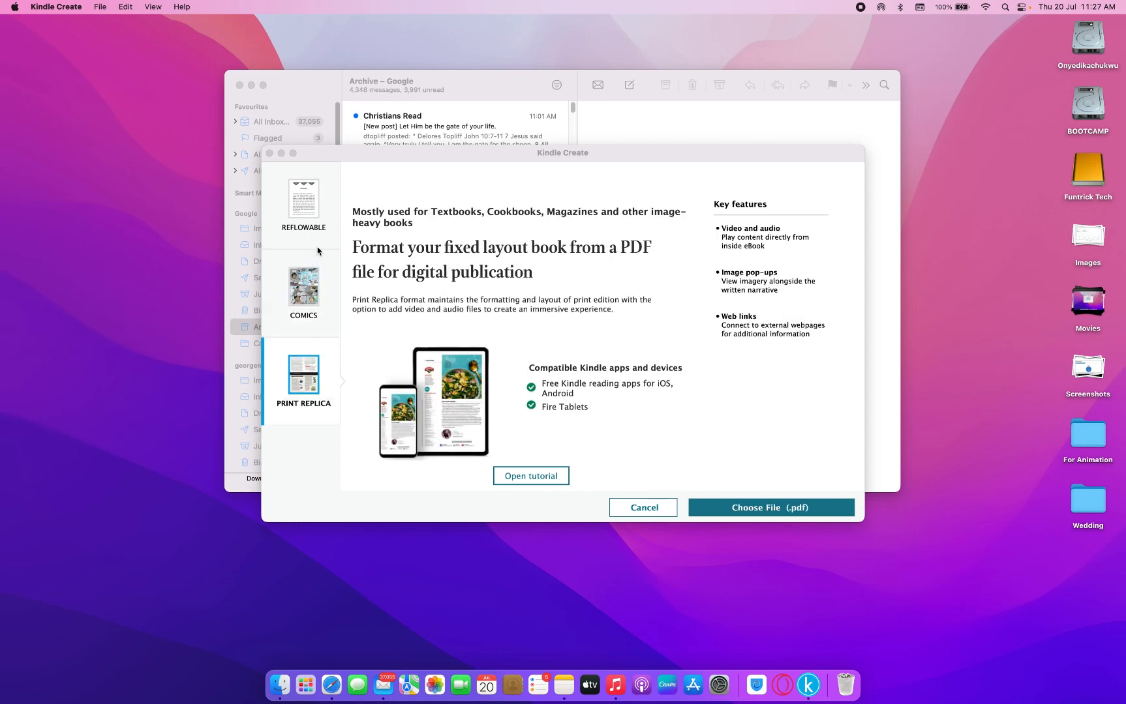
click(312, 215)
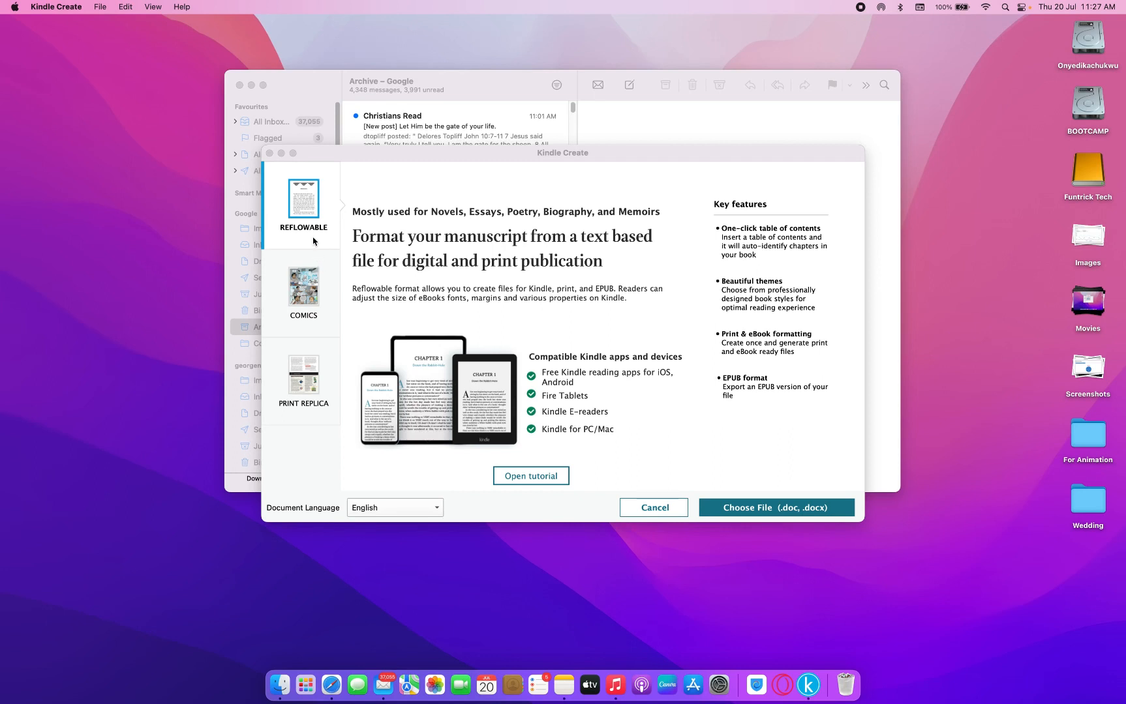
click(321, 275)
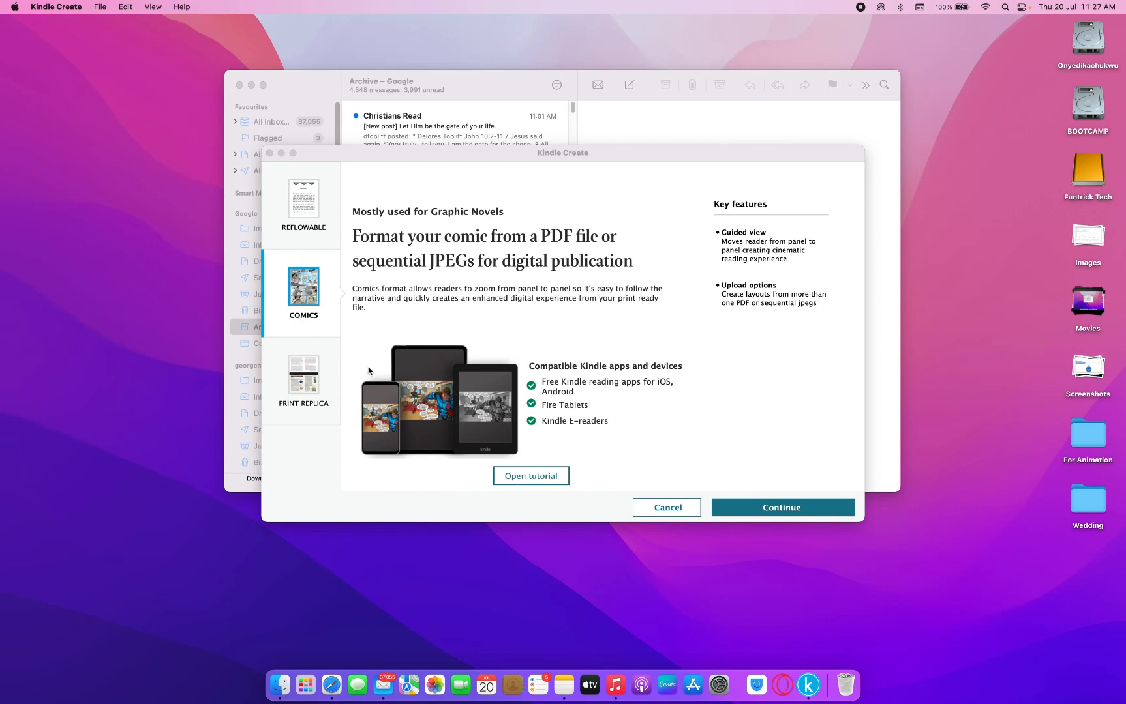
click(330, 366)
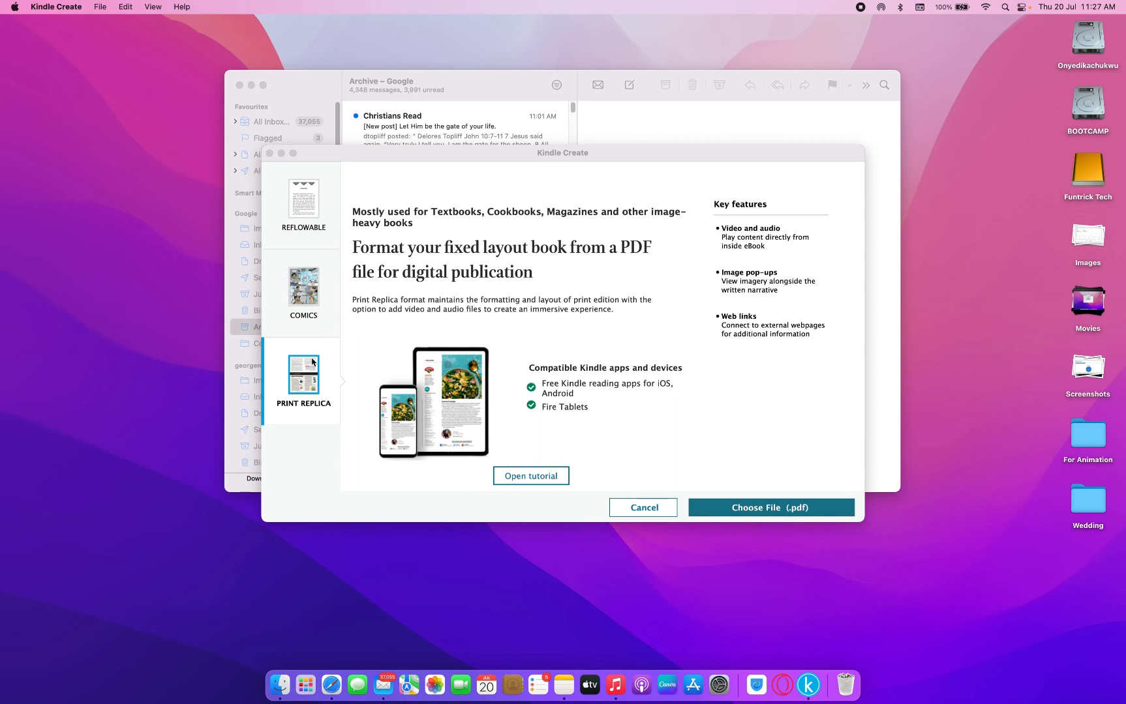
click(336, 313)
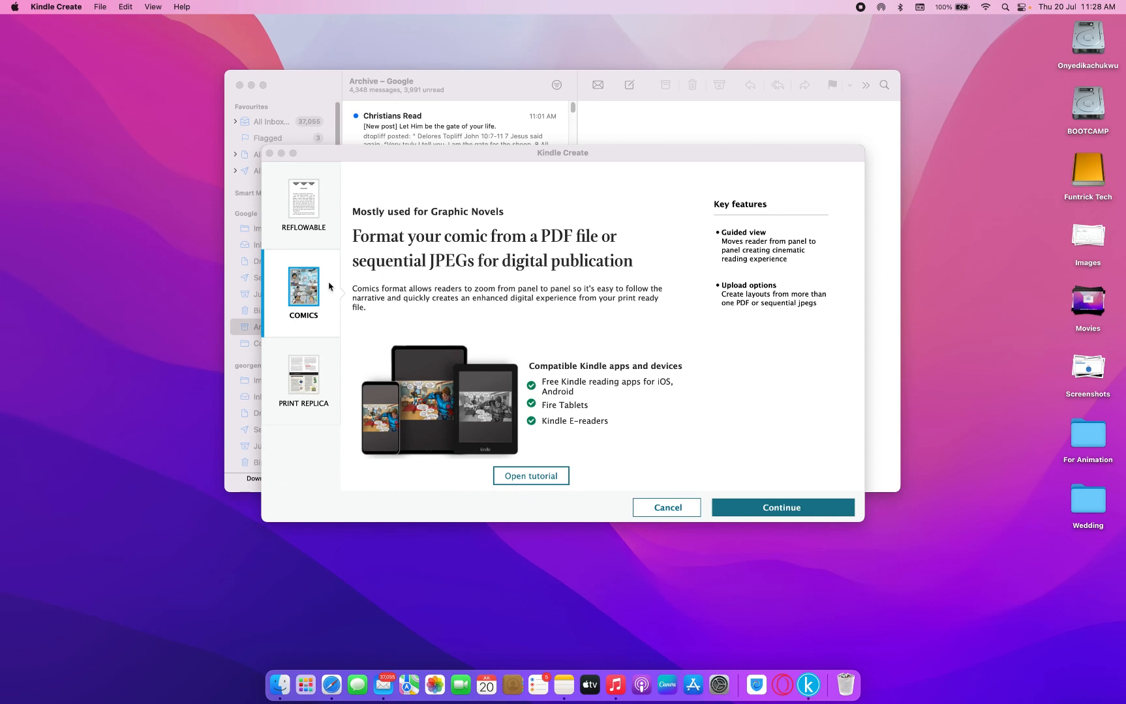
click(314, 245)
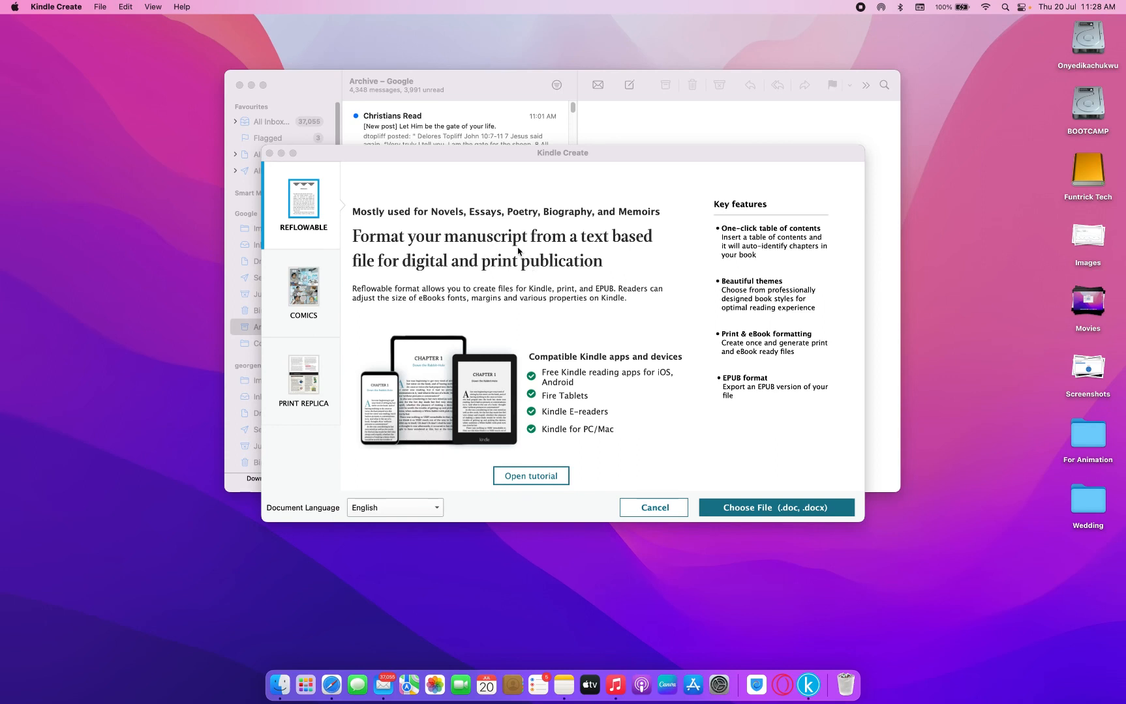
Step: Import Helped-Of-The-Lord (2).docx from BOOTCAMP > Users > Documents as a reflowable book
click(754, 508)
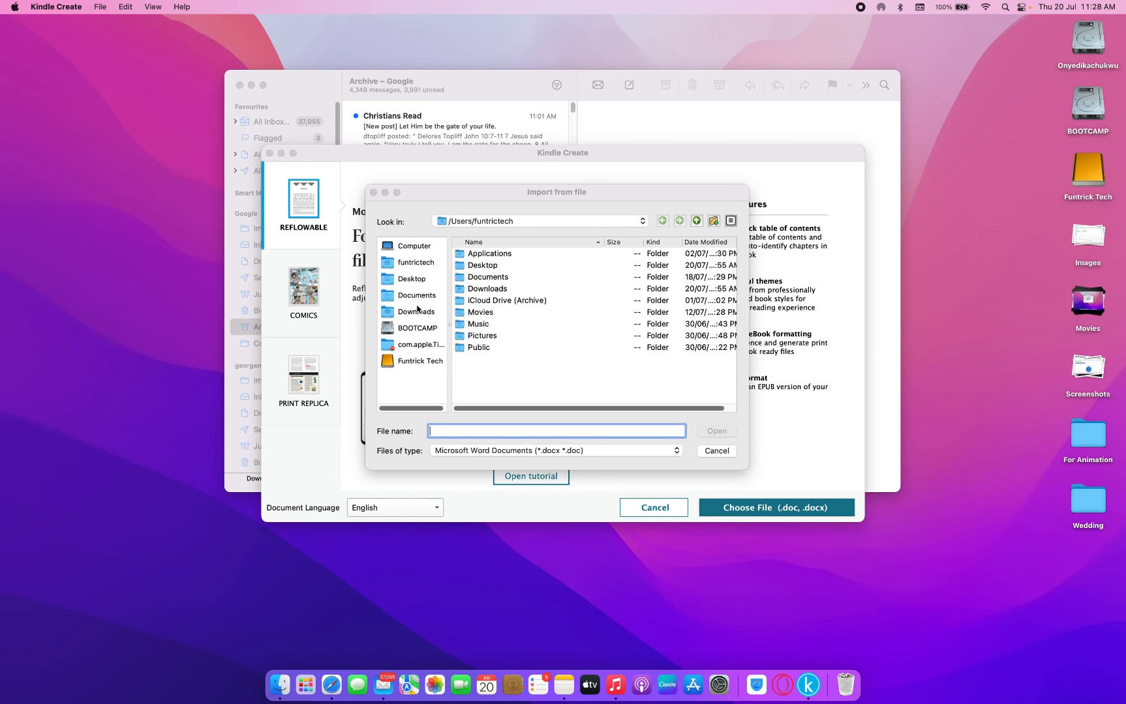
click(418, 330)
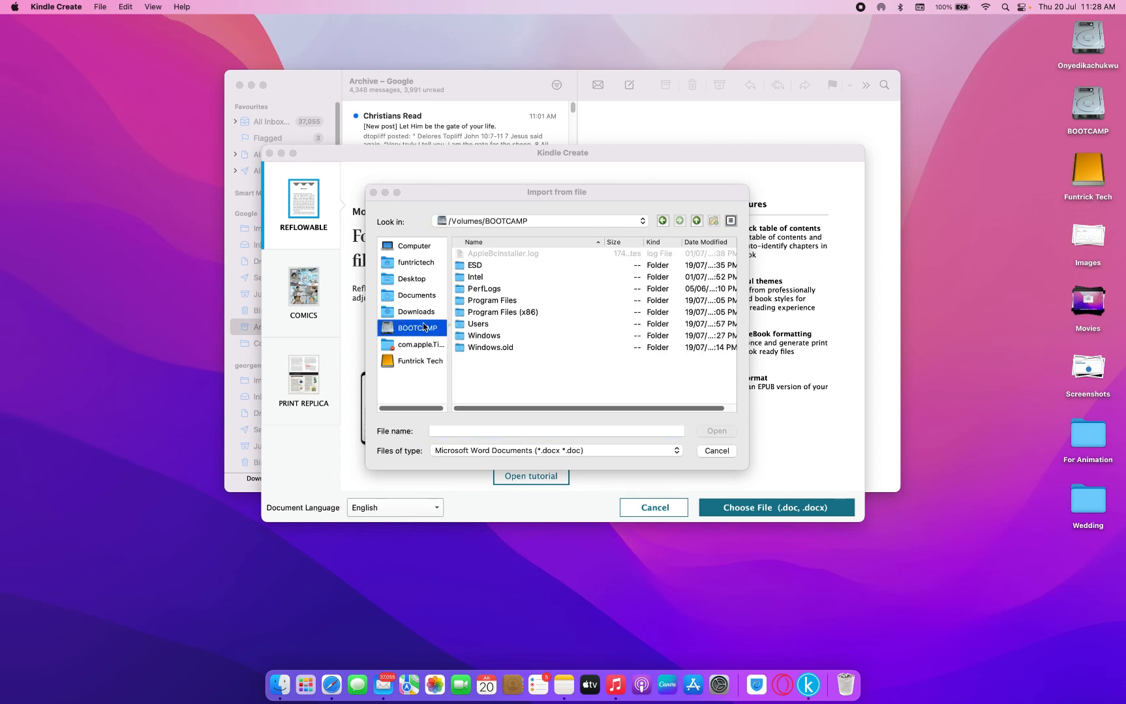
double_click(486, 324)
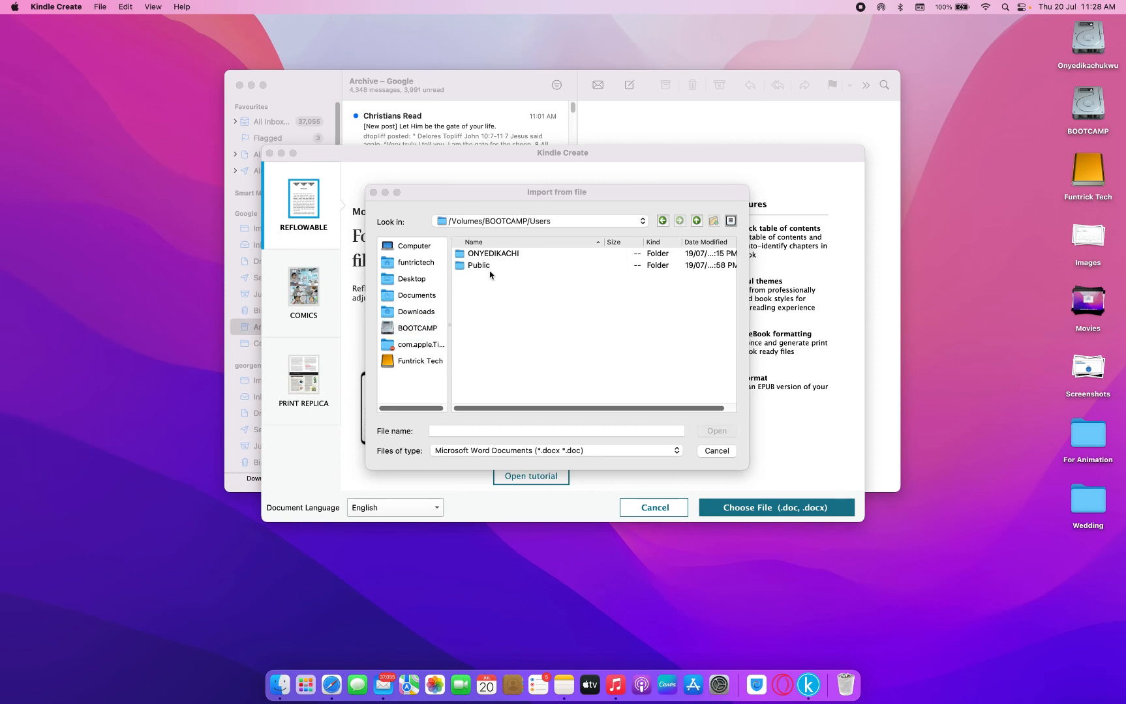
double_click(483, 256)
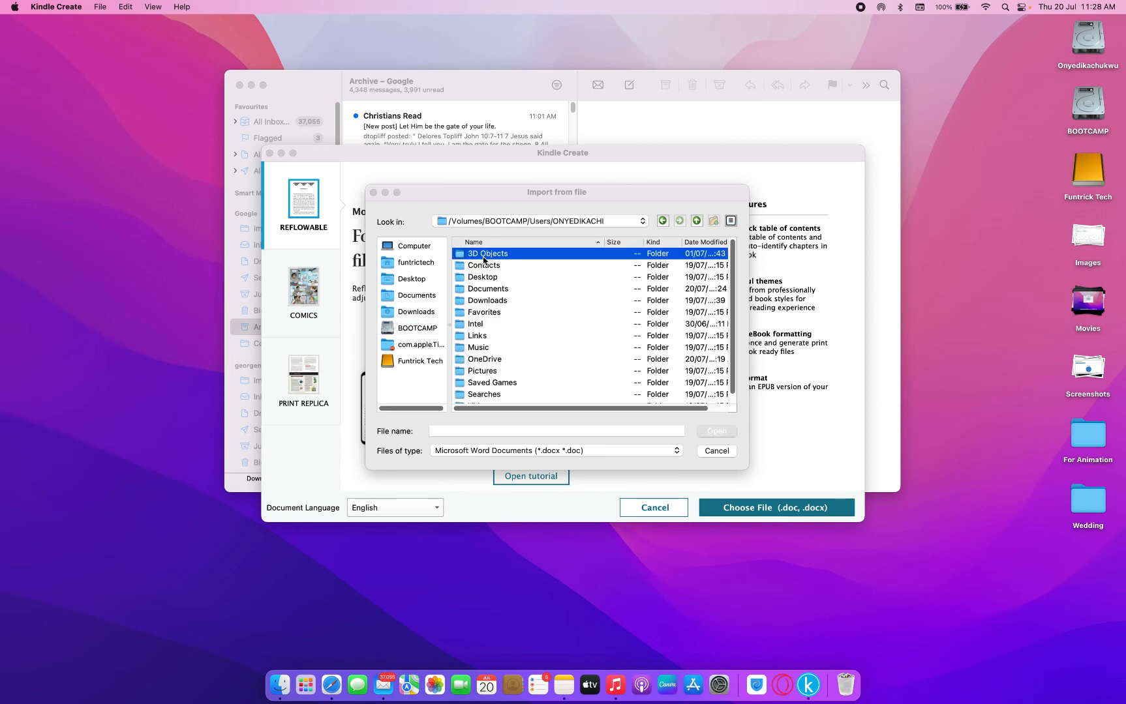
click(493, 291)
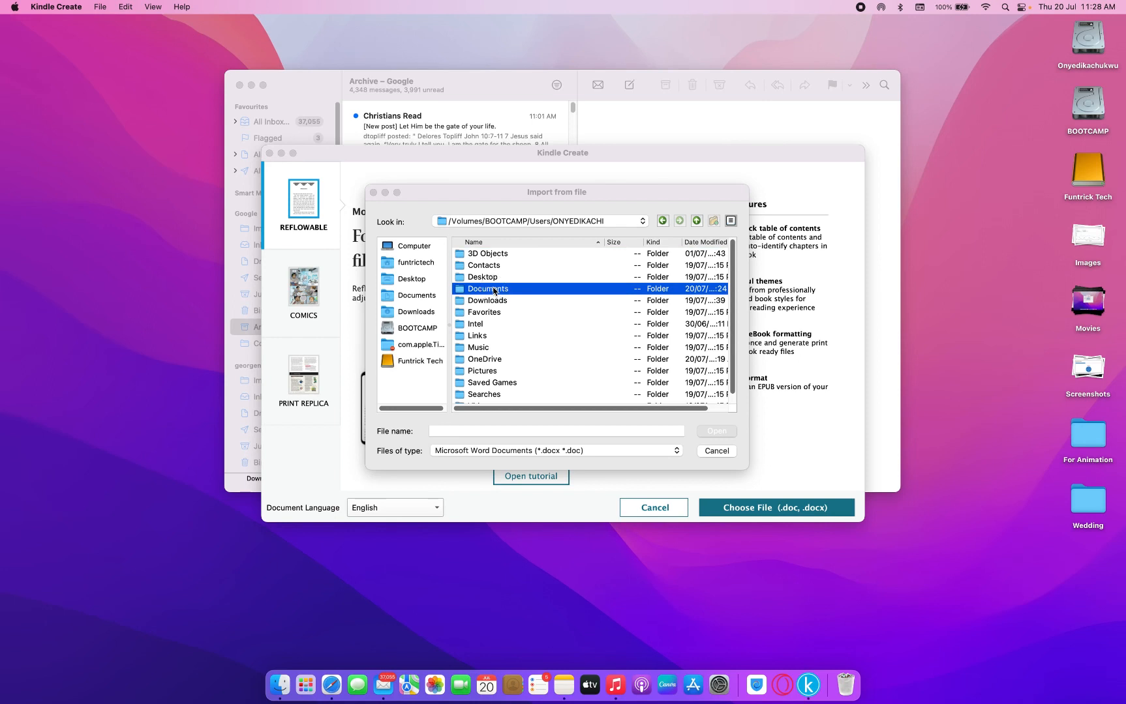
double_click(493, 290)
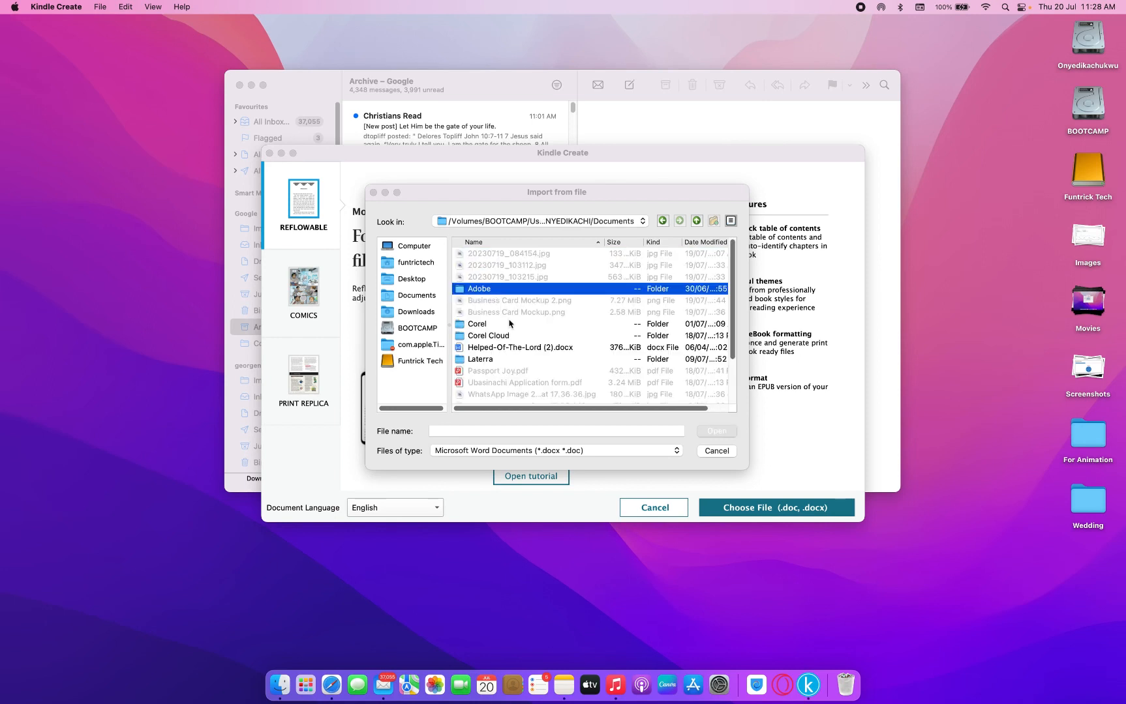
scroll(510, 323, down, 2)
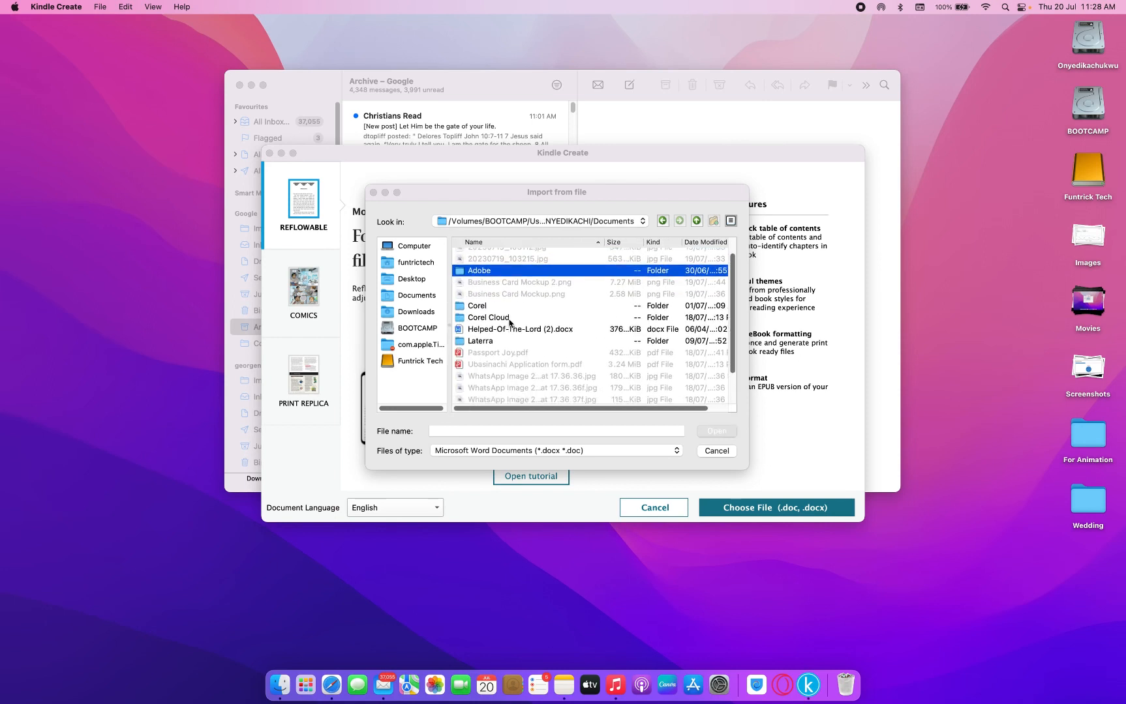
click(493, 329)
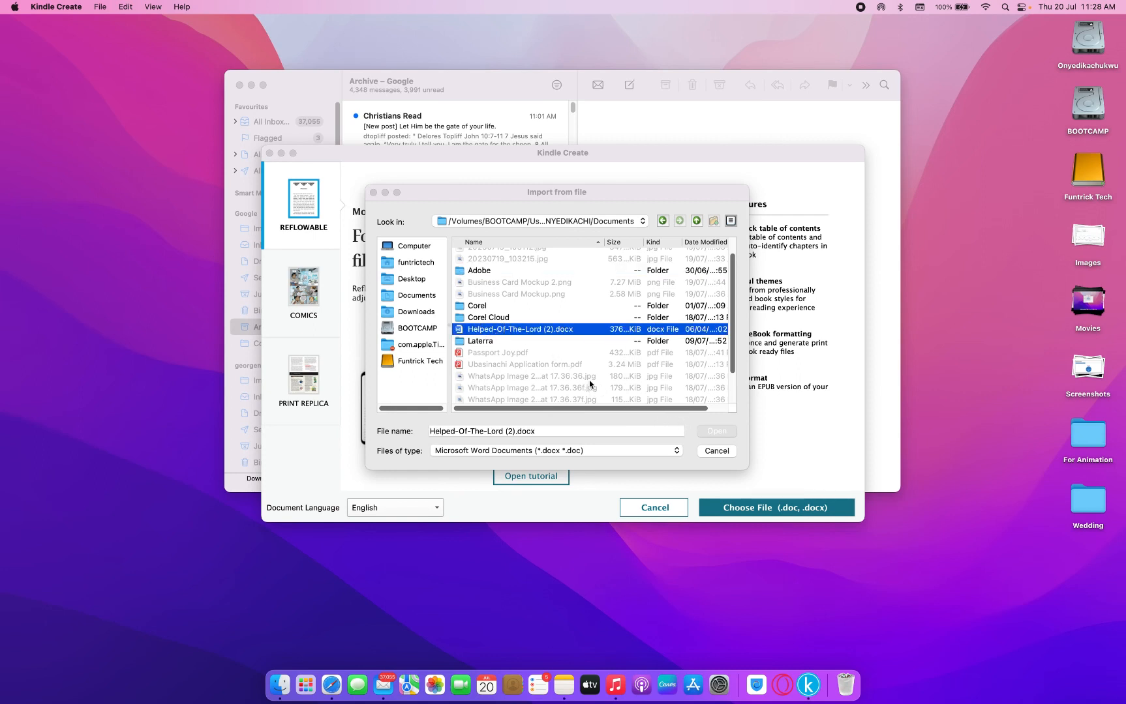
click(715, 436)
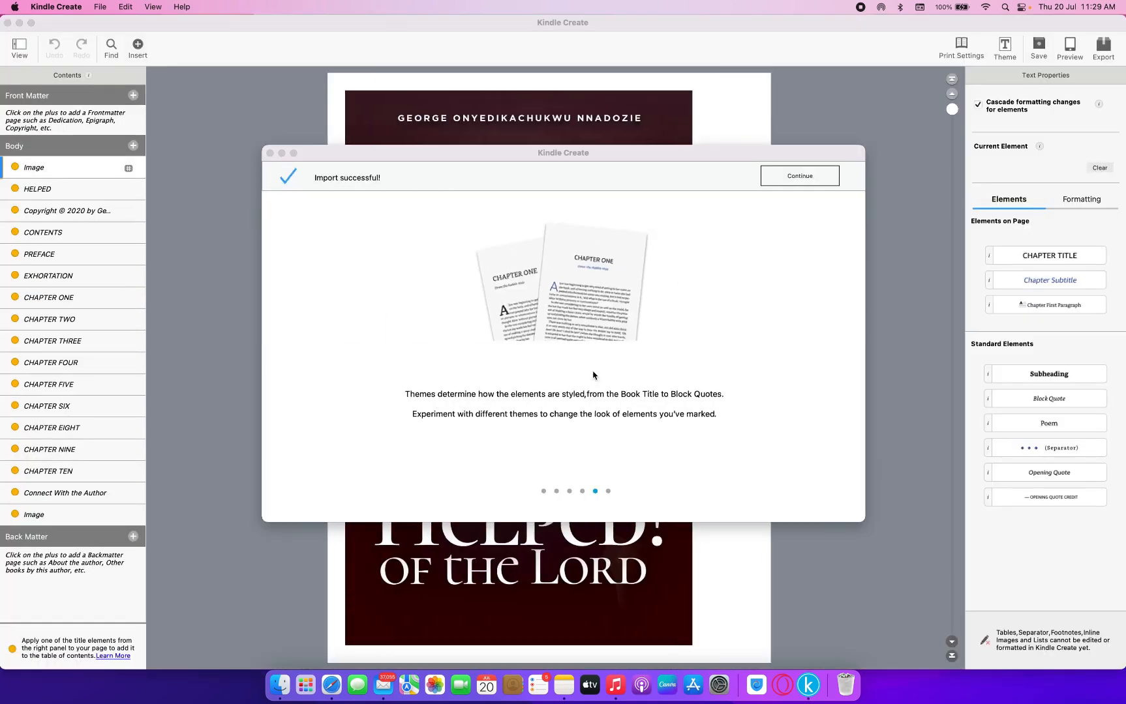
Step: Dismiss the import success message and start Automatic Chapter Titles detection
click(799, 177)
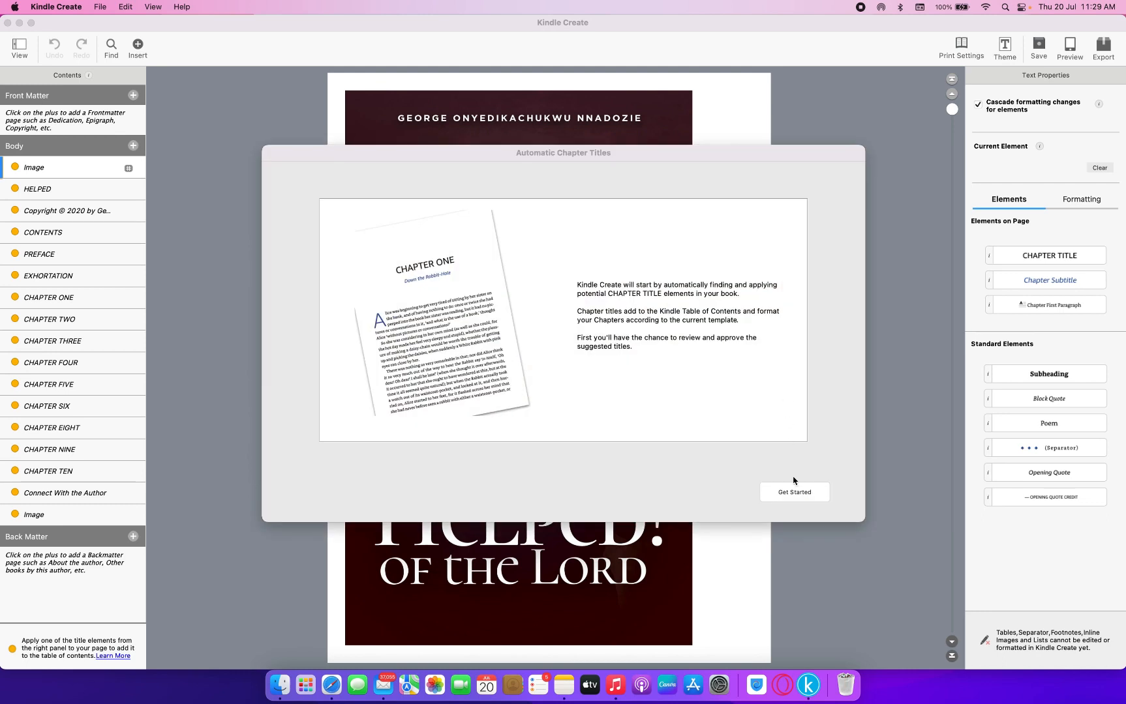
click(795, 491)
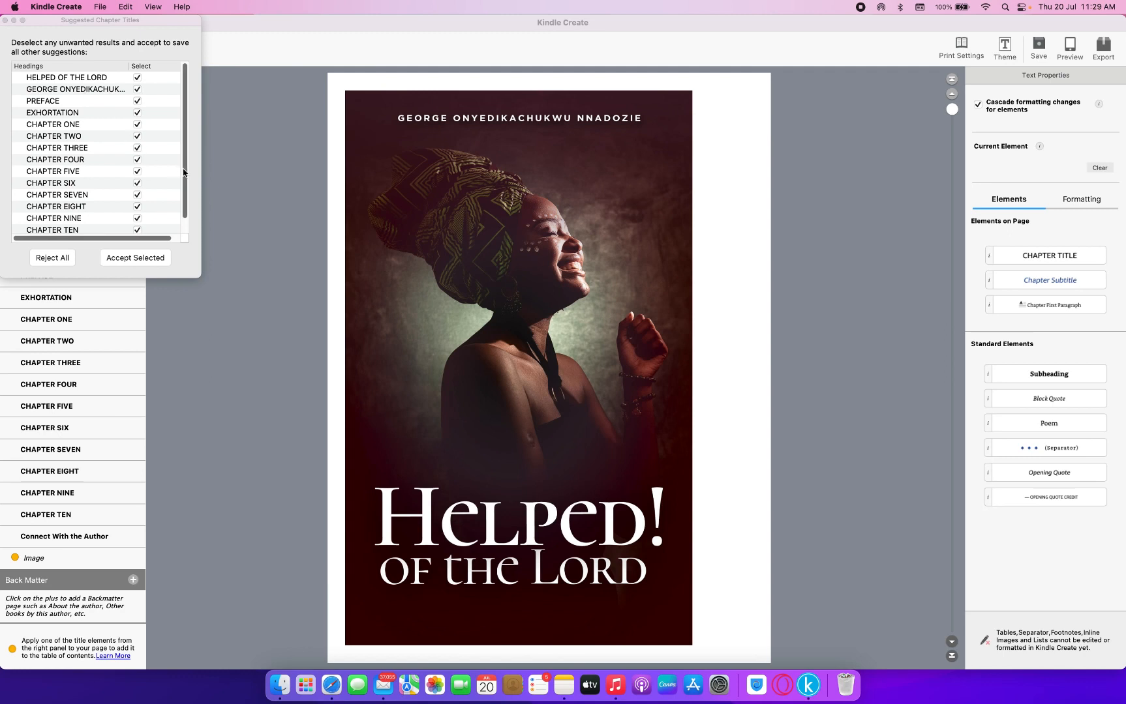
Step: Accept the suggested chapter titles from PREFACE onward, excluding HELPED OF THE LORD and the author-name heading
drag(184, 170, 189, 203)
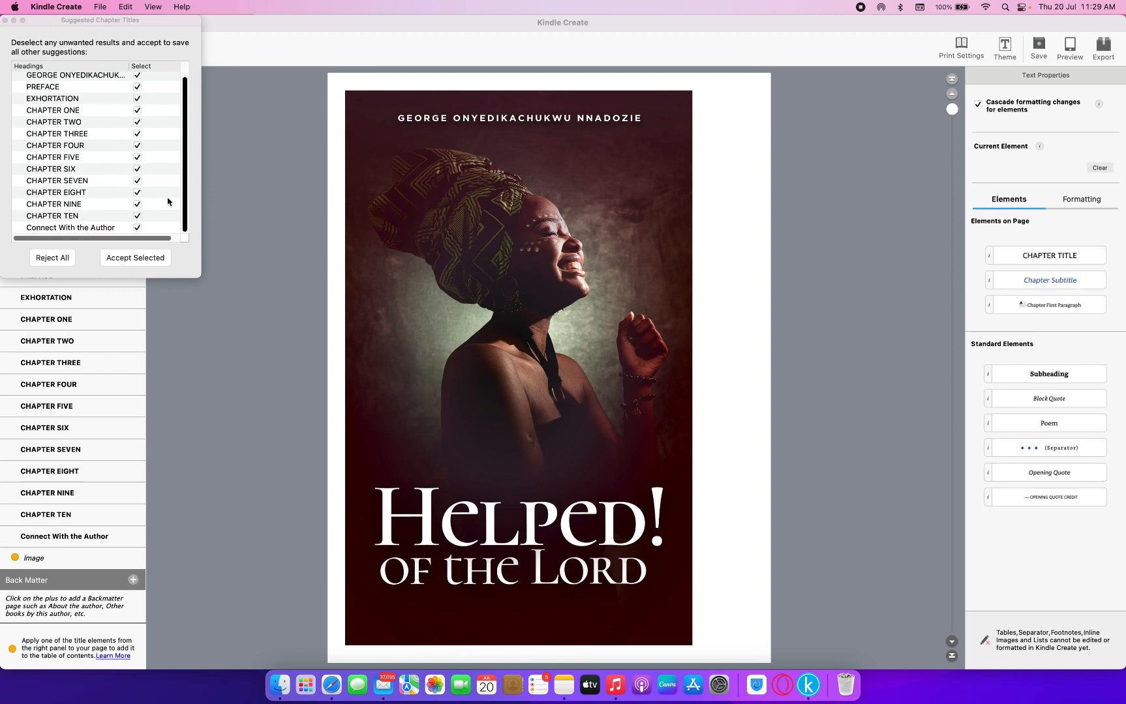
drag(184, 199, 188, 161)
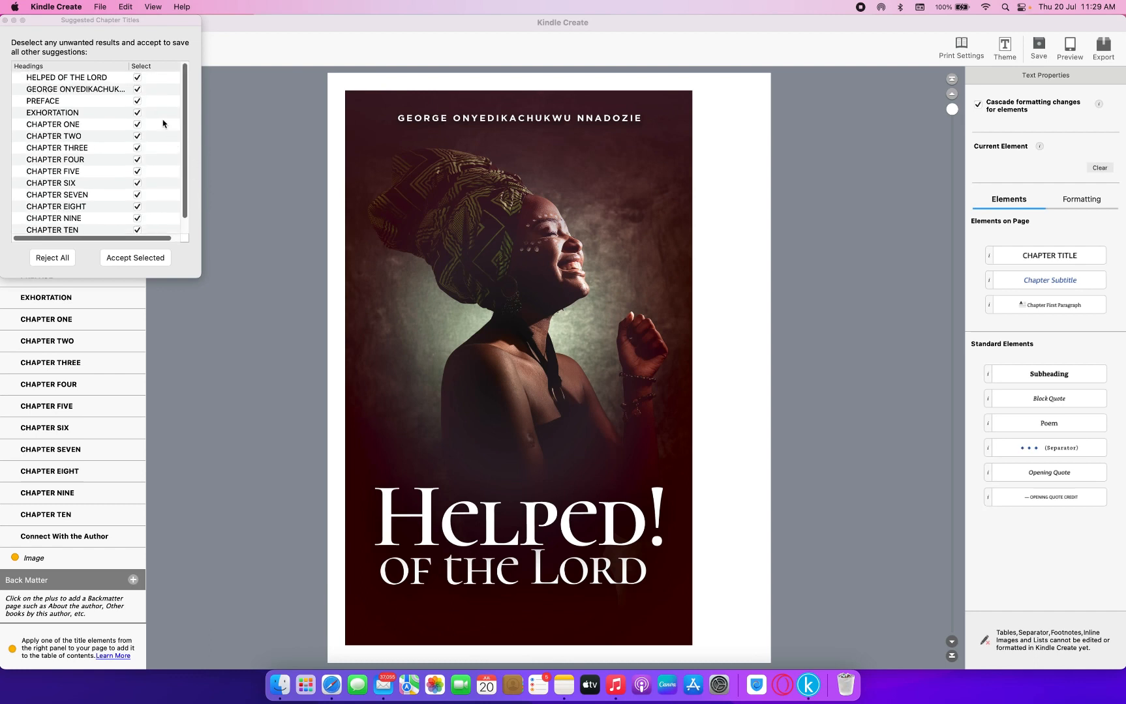
click(137, 78)
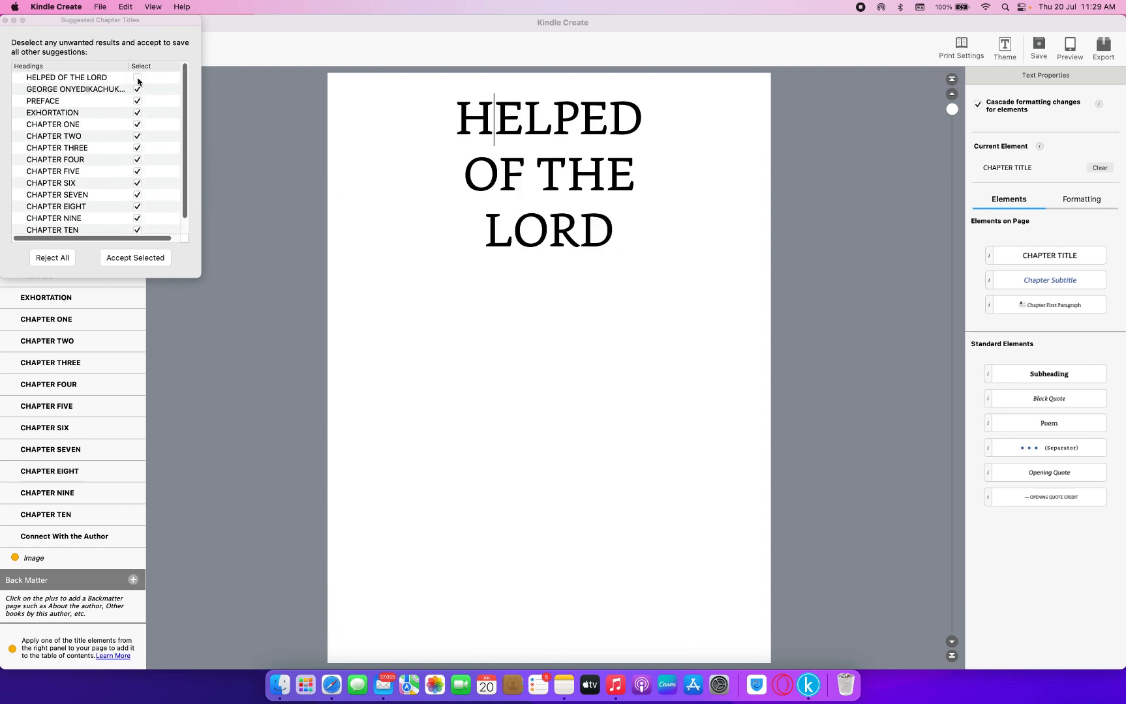
click(138, 90)
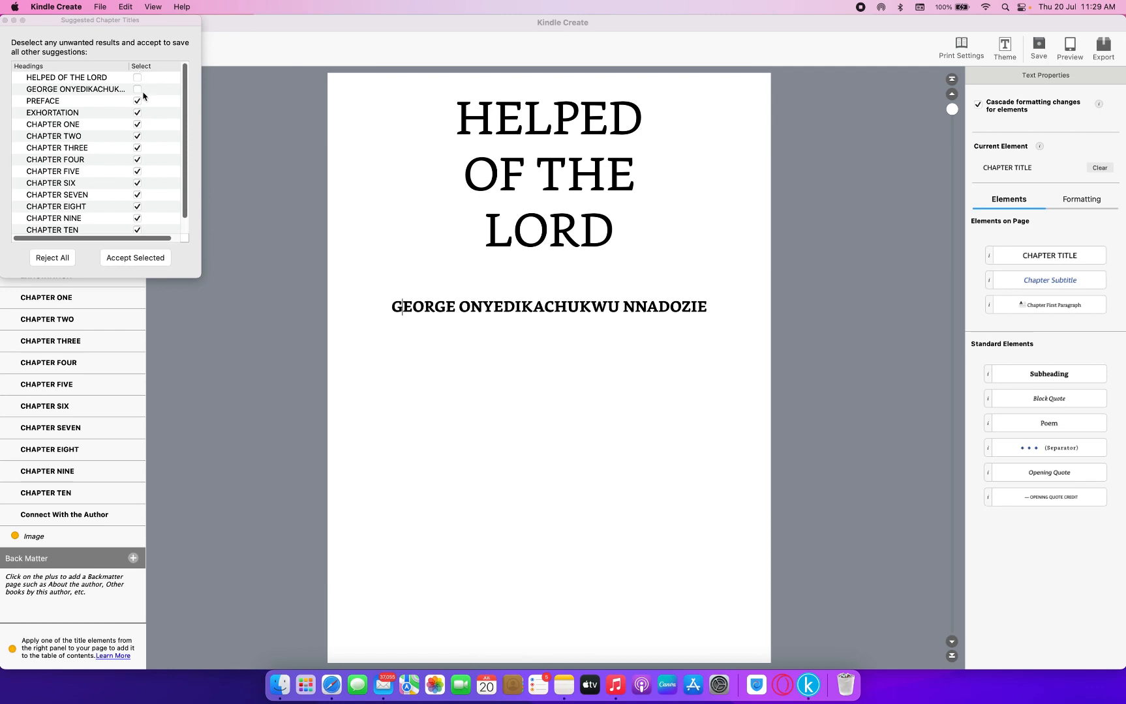
click(149, 259)
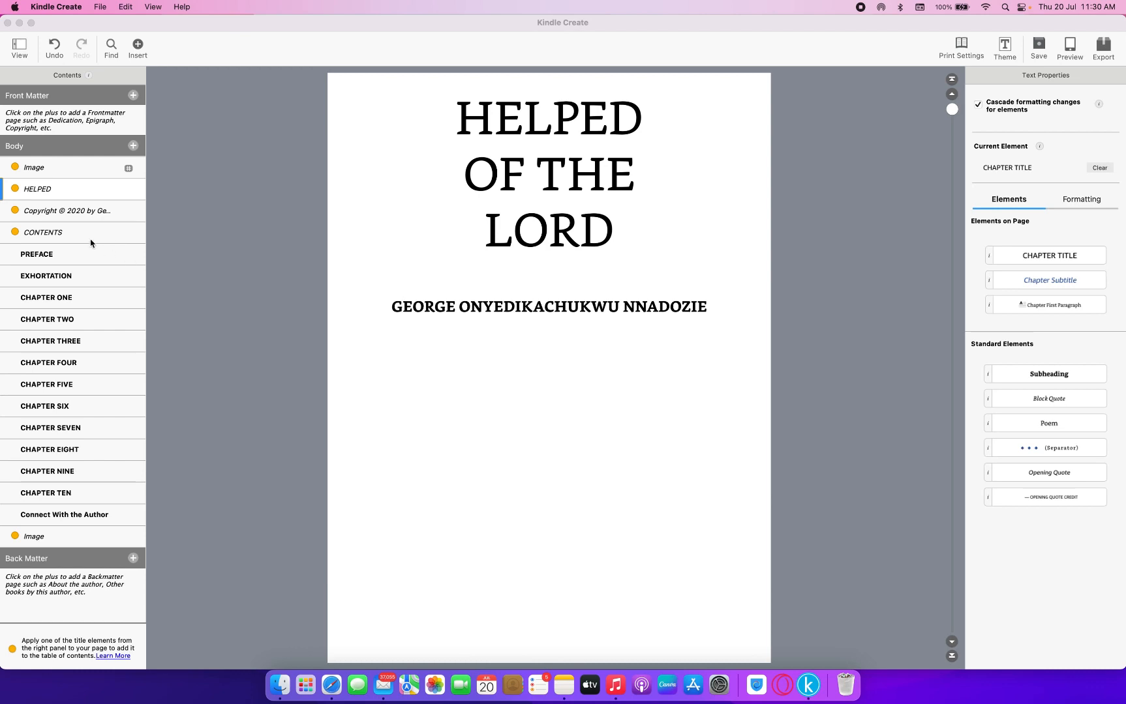
Step: Apply the Chapter Title element to the CONTENTS heading on the contents page
click(93, 257)
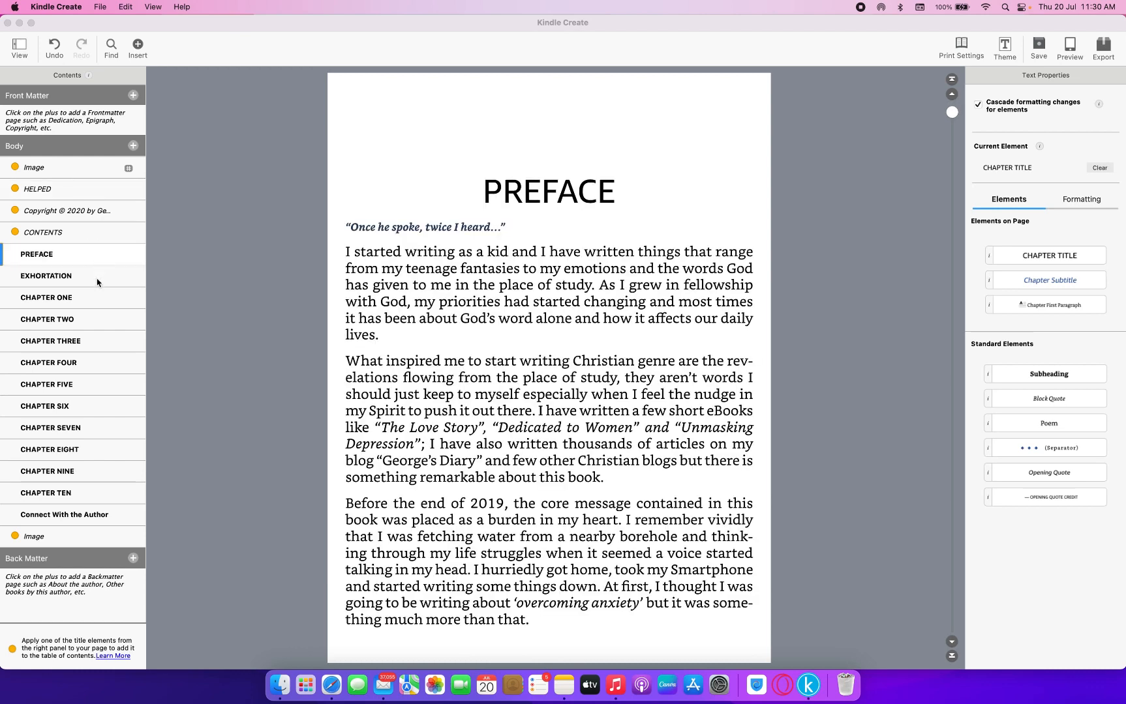
click(97, 281)
click(98, 300)
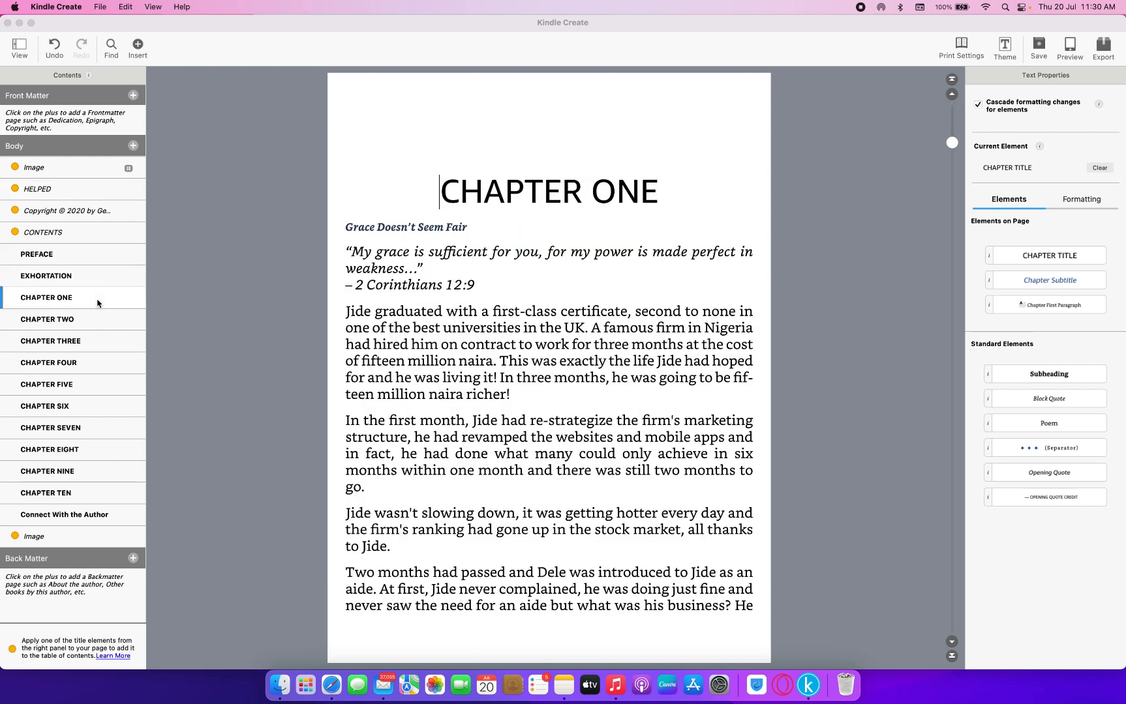
click(108, 216)
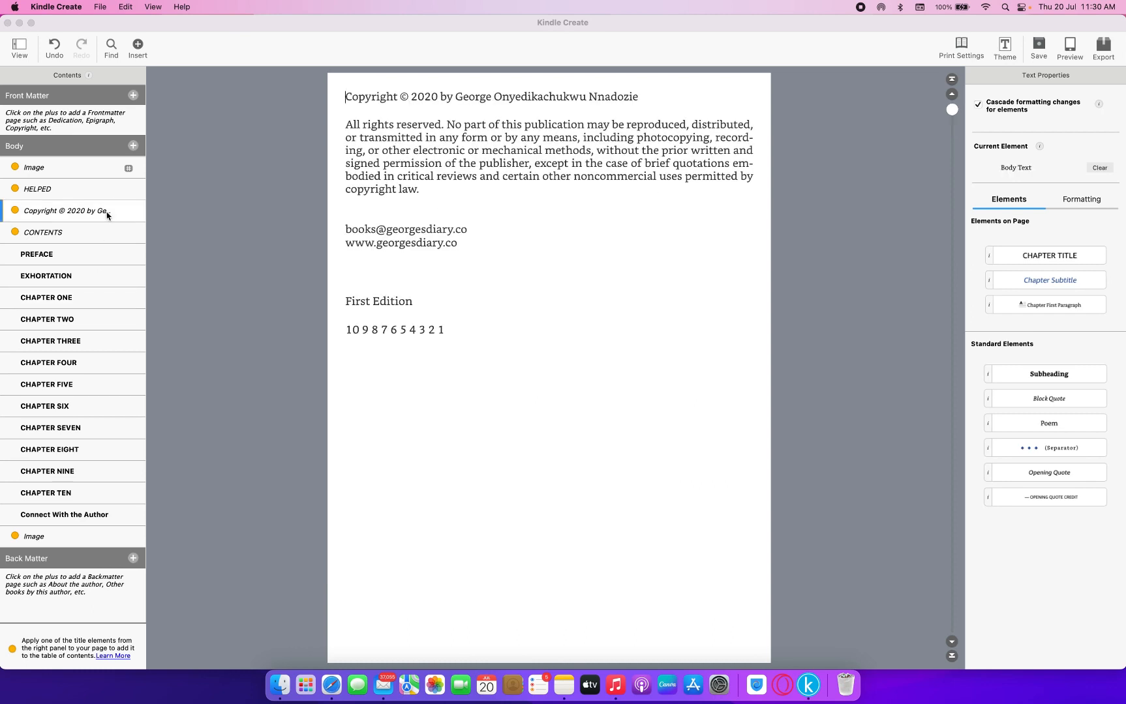
click(104, 234)
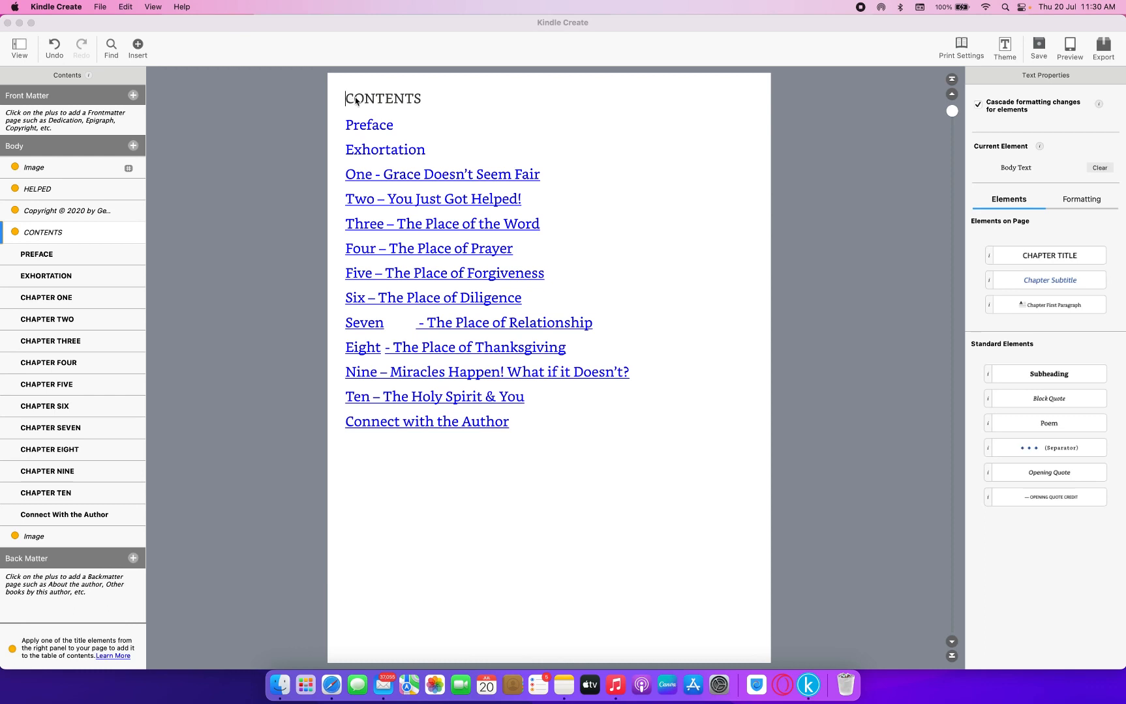
click(376, 99)
drag(424, 98, 349, 101)
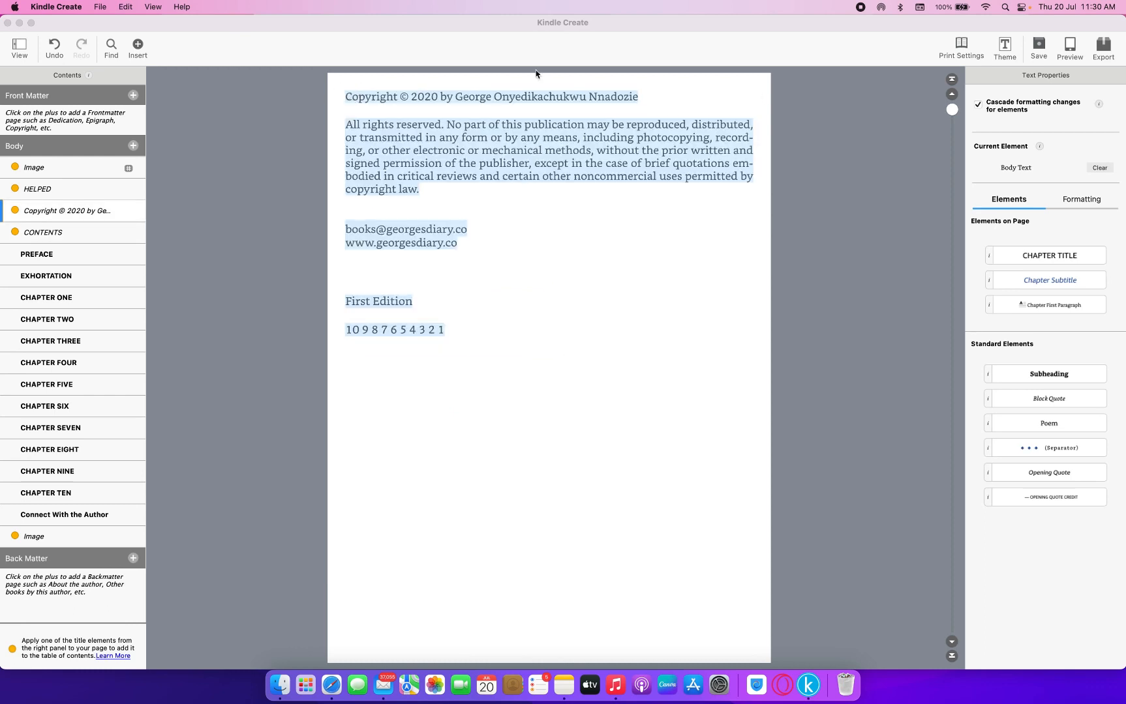
click(98, 231)
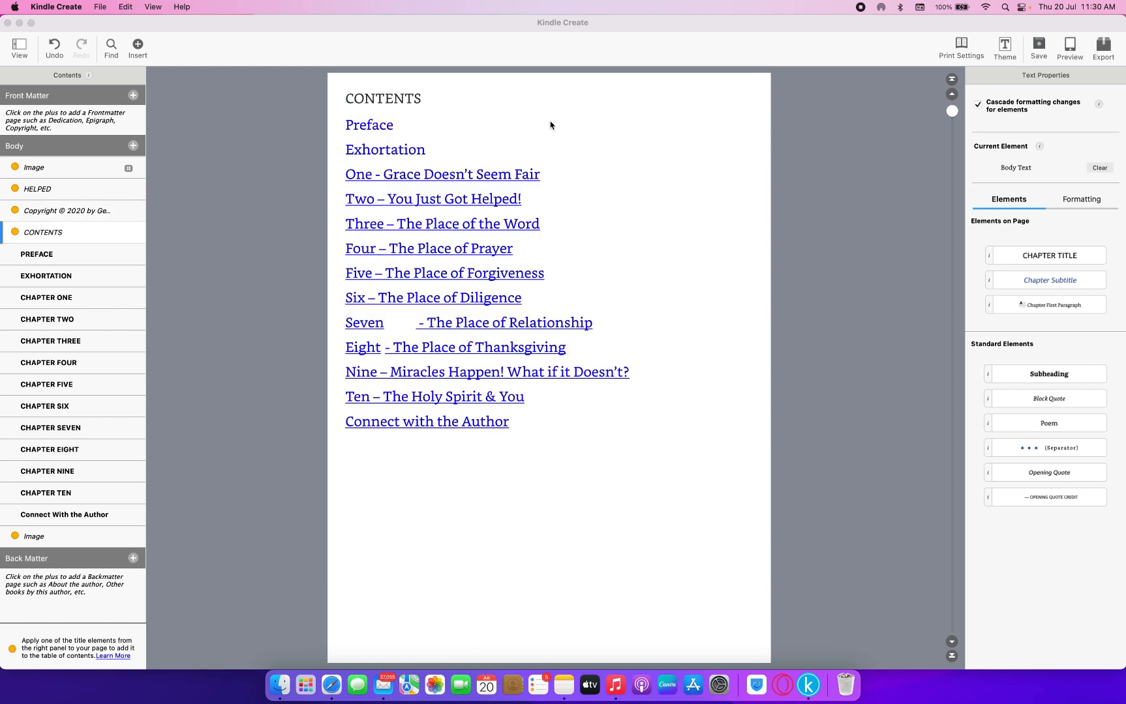
click(394, 101)
click(1045, 261)
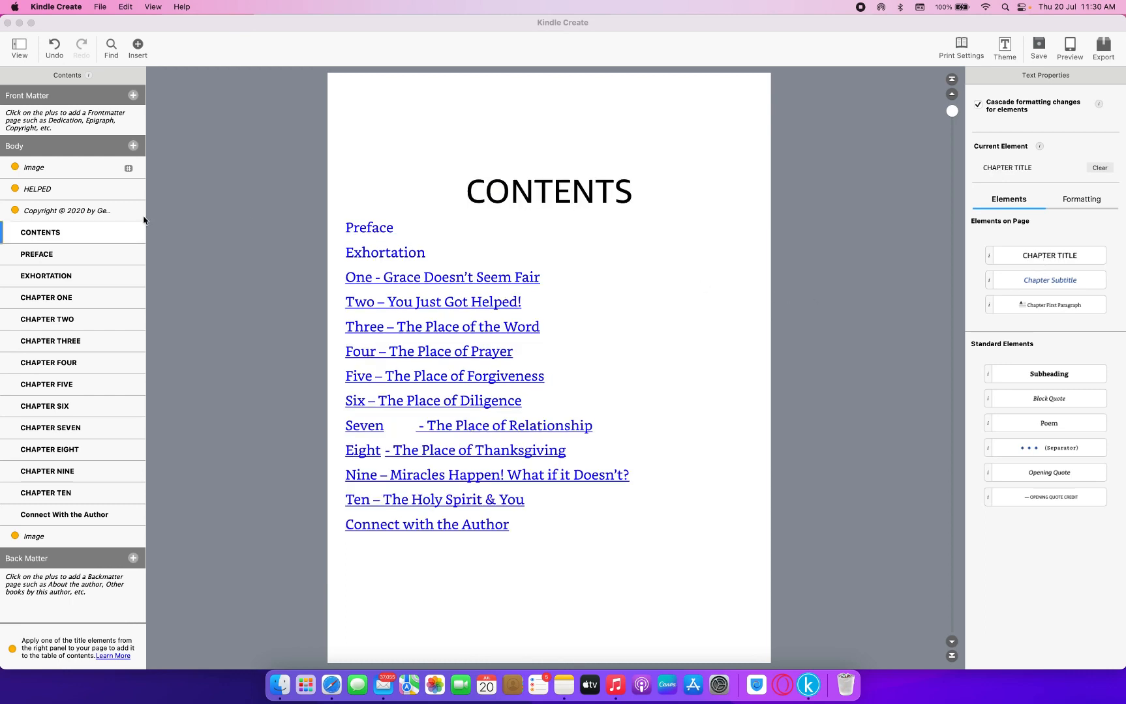
Step: Remove the blank top line from the copyright page after trying and undoing a 'Copyright' heading
click(94, 219)
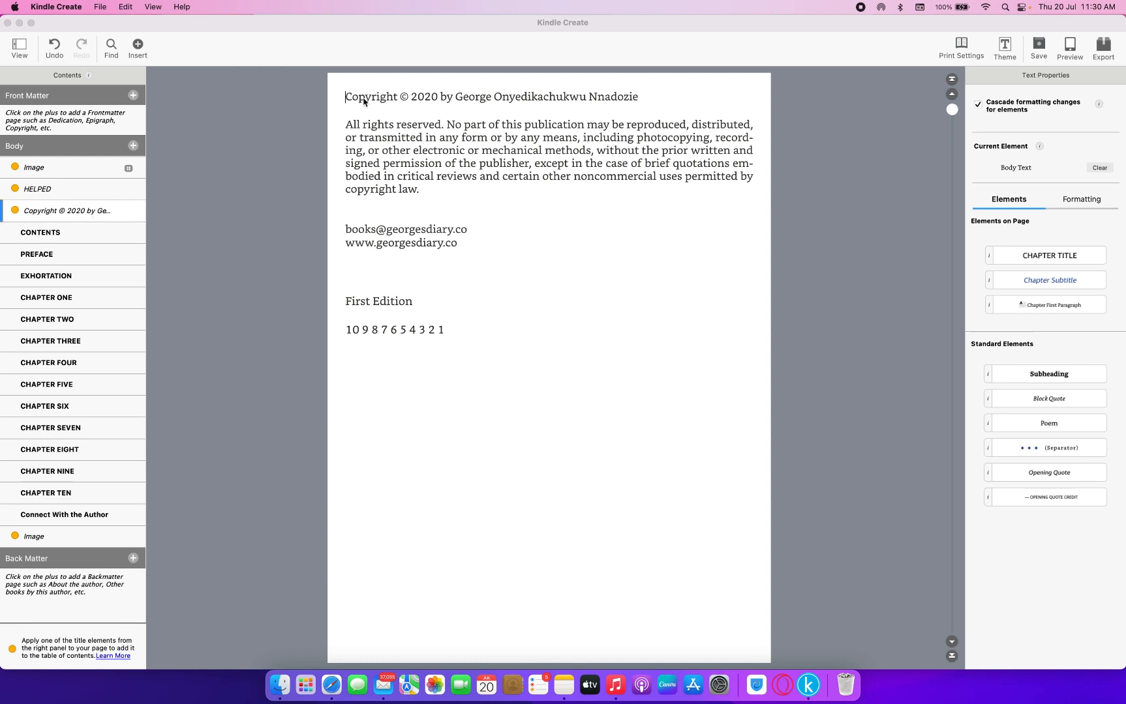
key(Return)
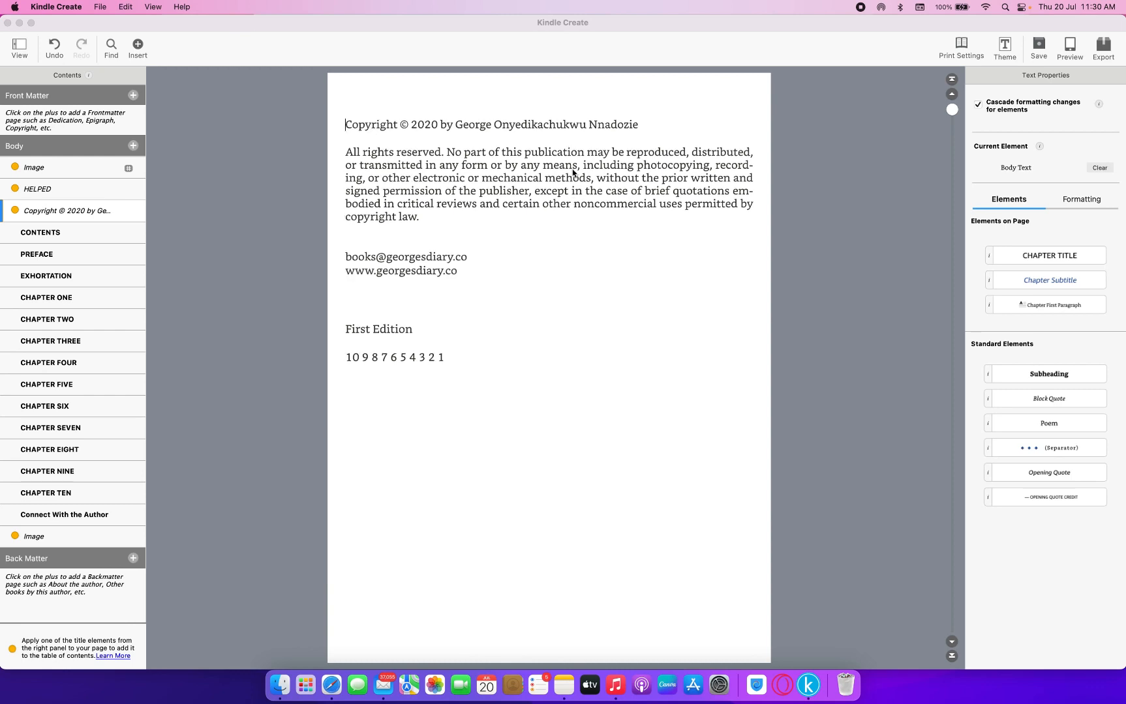
key(Return)
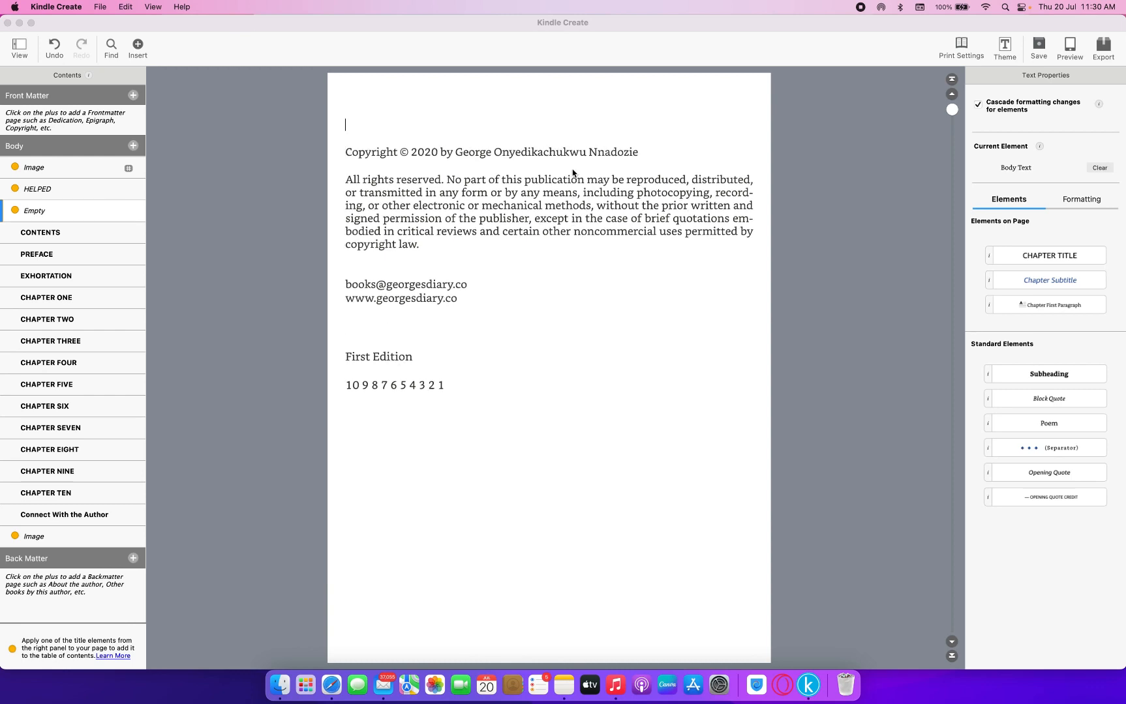
text(Copyright)
click(1048, 255)
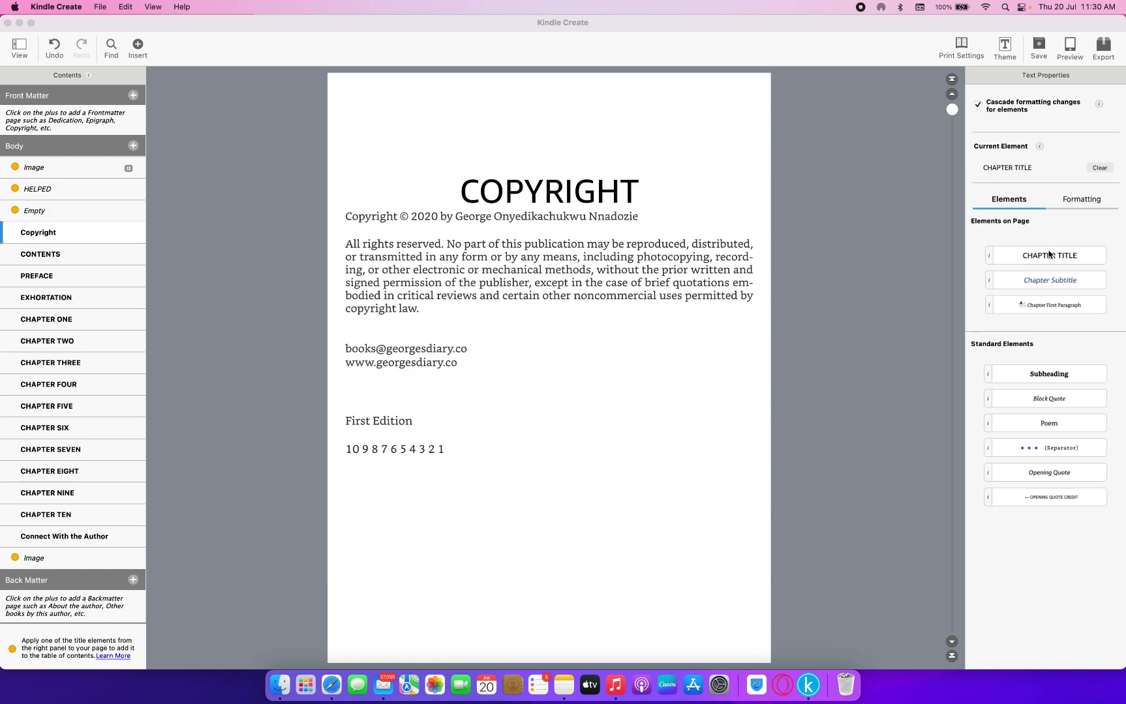
key(Return)
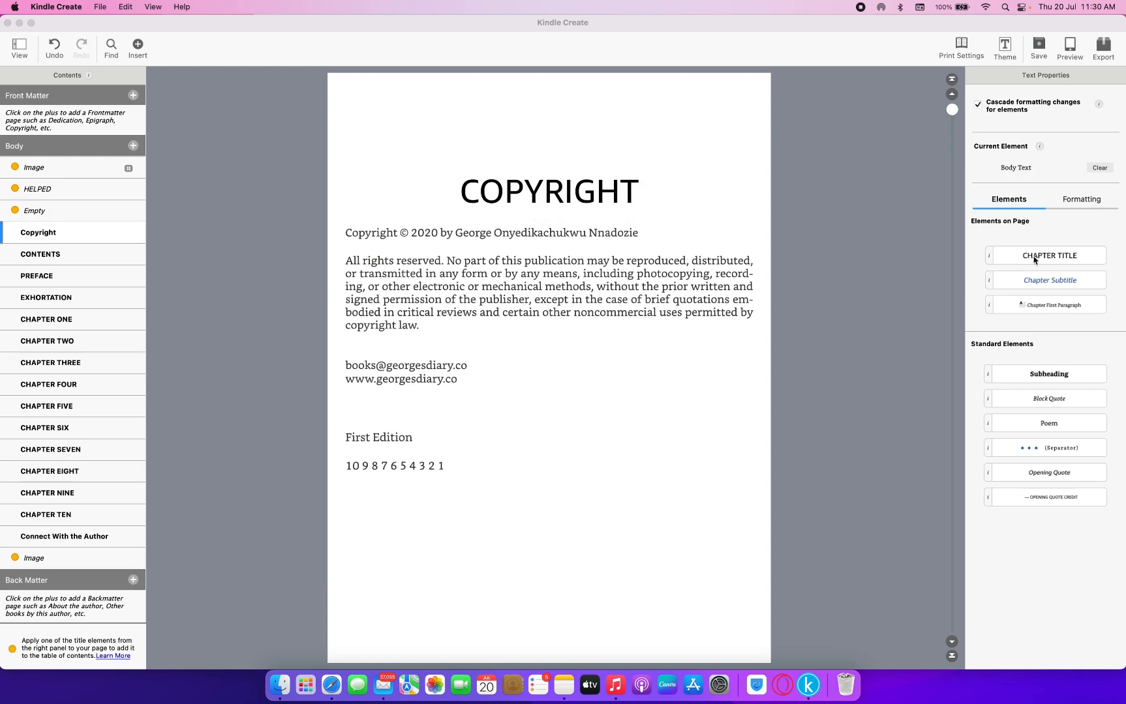
key(cmd+z)
key(cmd+z)
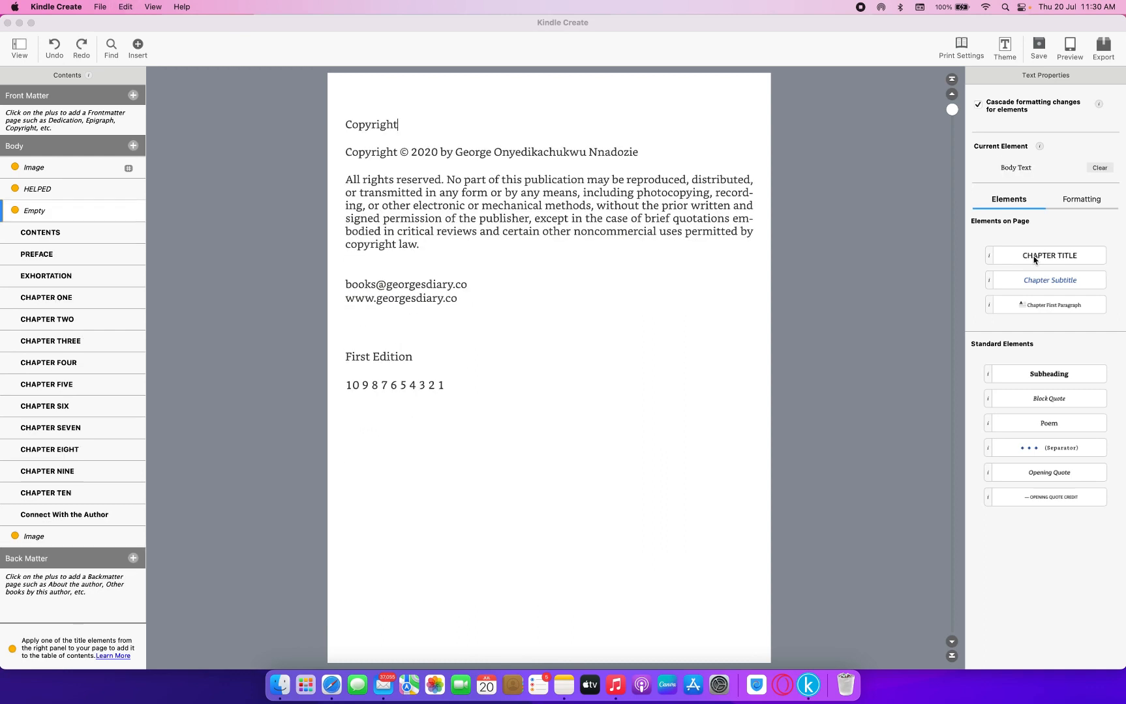
key(cmd+z)
key(cmd+z)
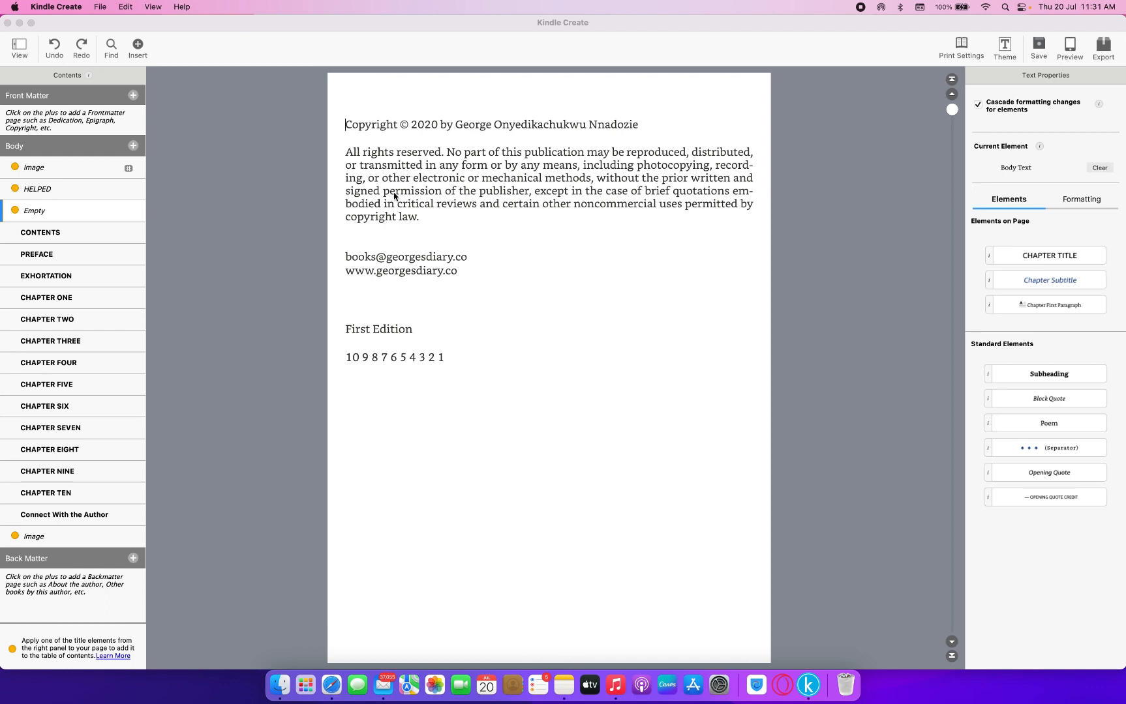
key(BackSpace)
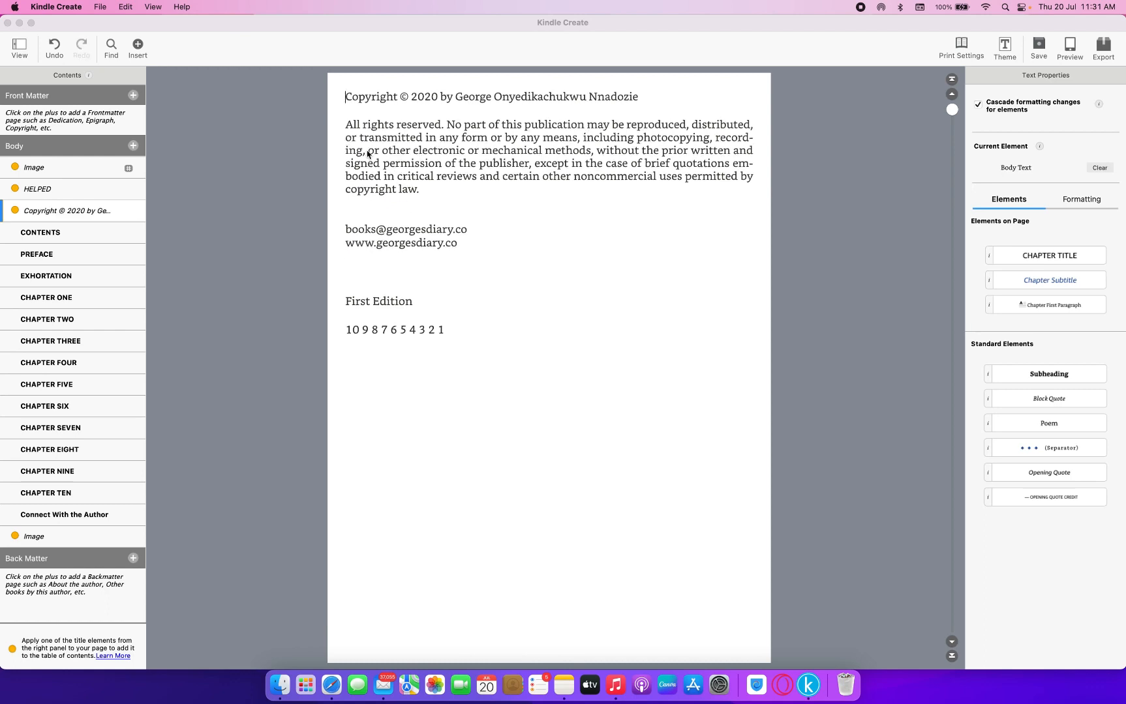
Step: Select the CONTENTS title and set its font size to 16
click(66, 239)
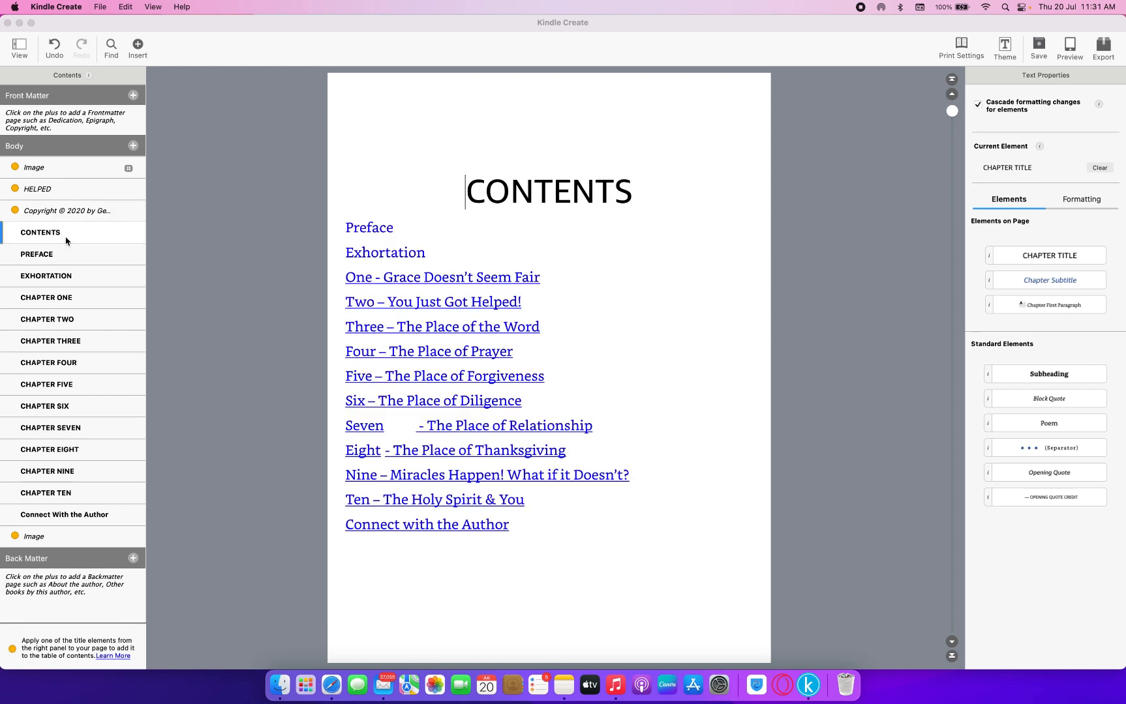
click(66, 259)
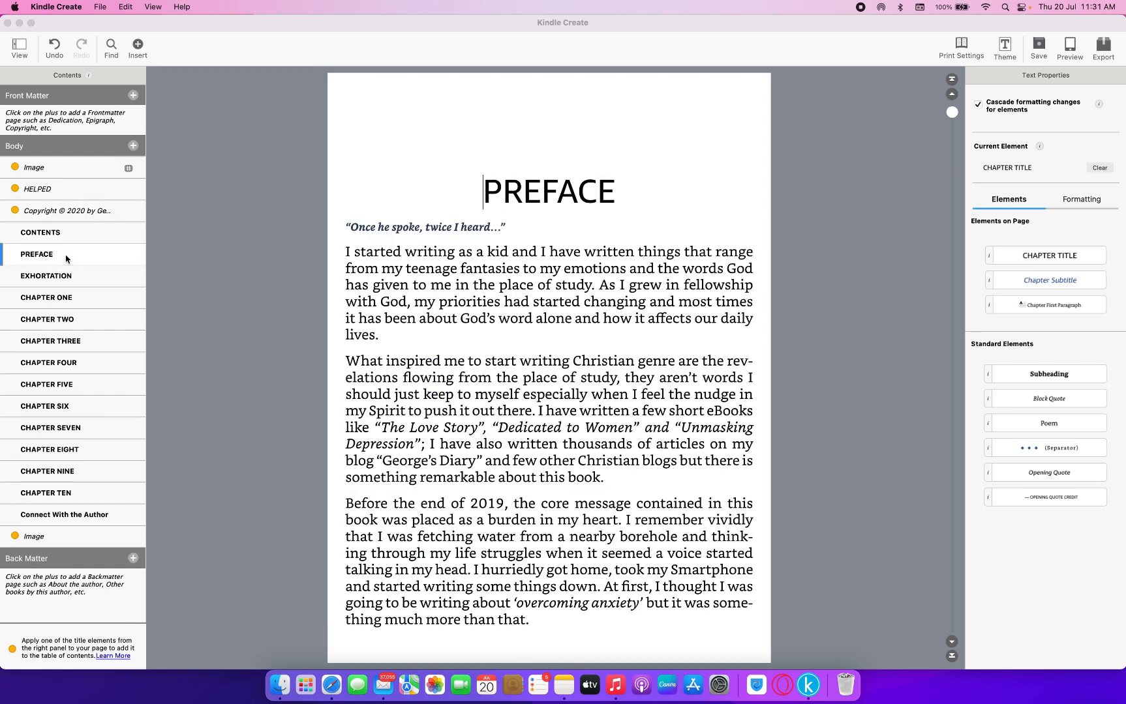
click(78, 233)
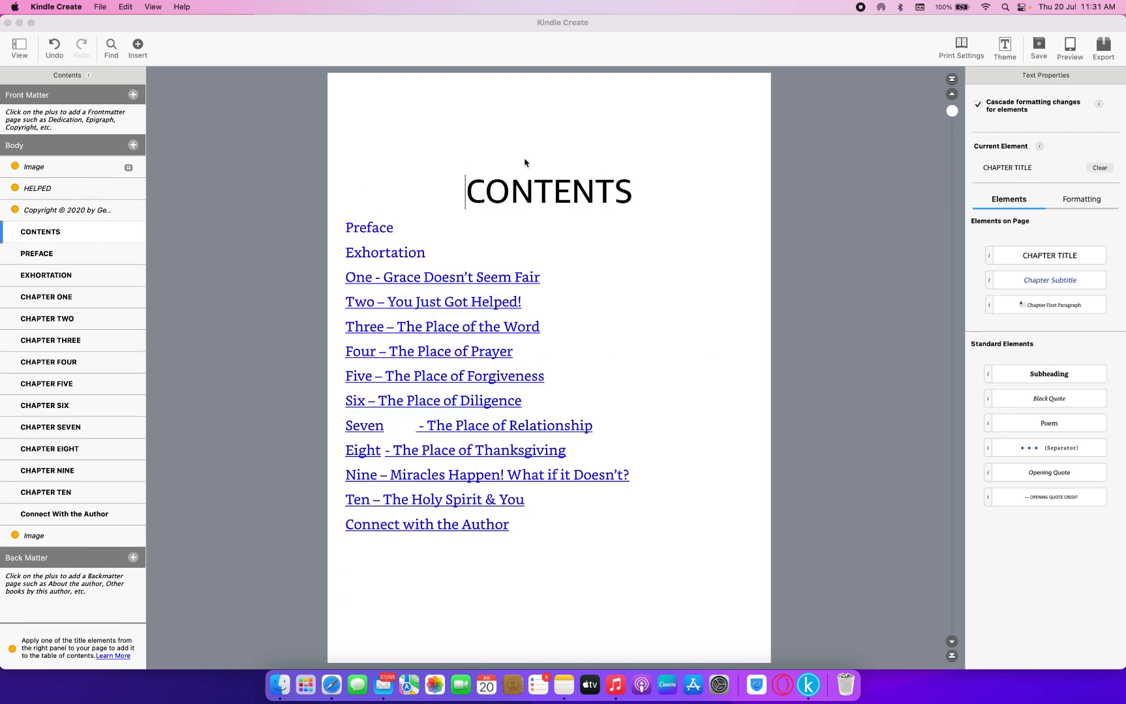
drag(633, 191, 481, 186)
click(1093, 202)
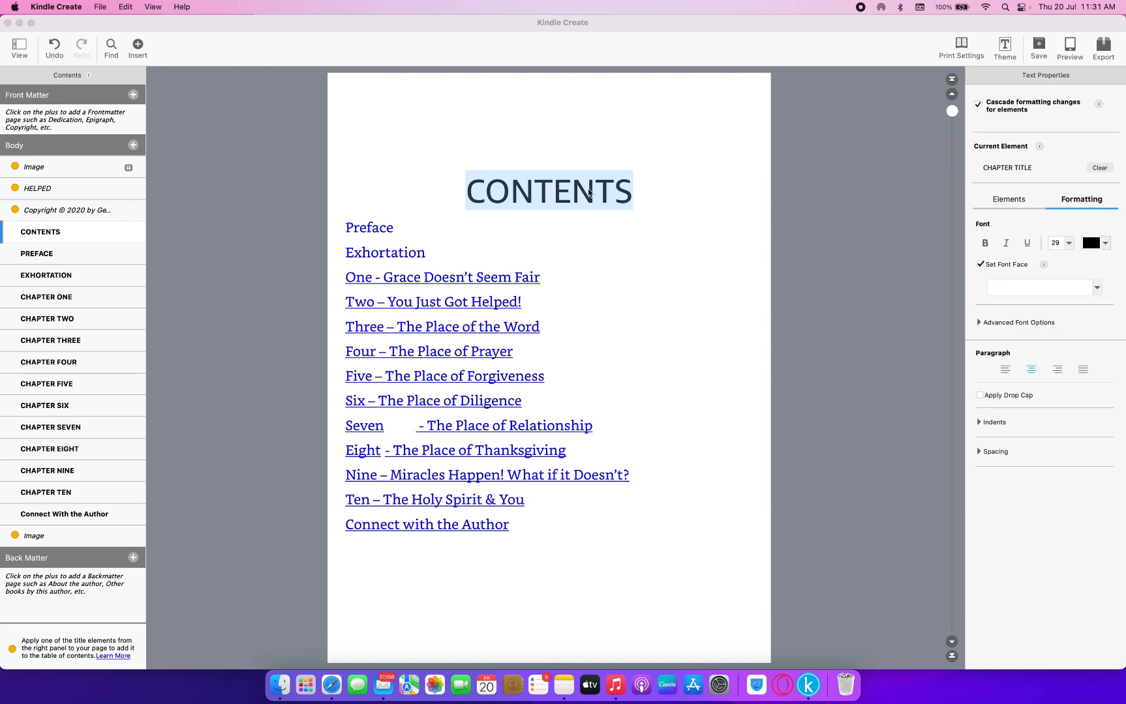
click(1006, 369)
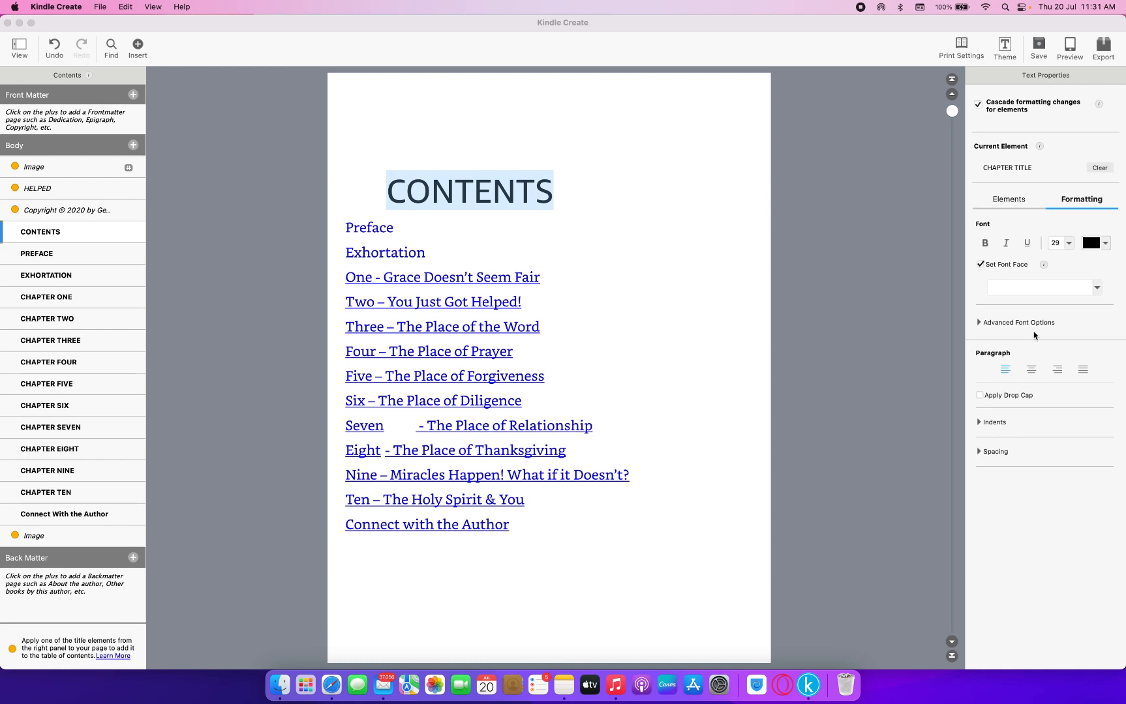
click(1069, 244)
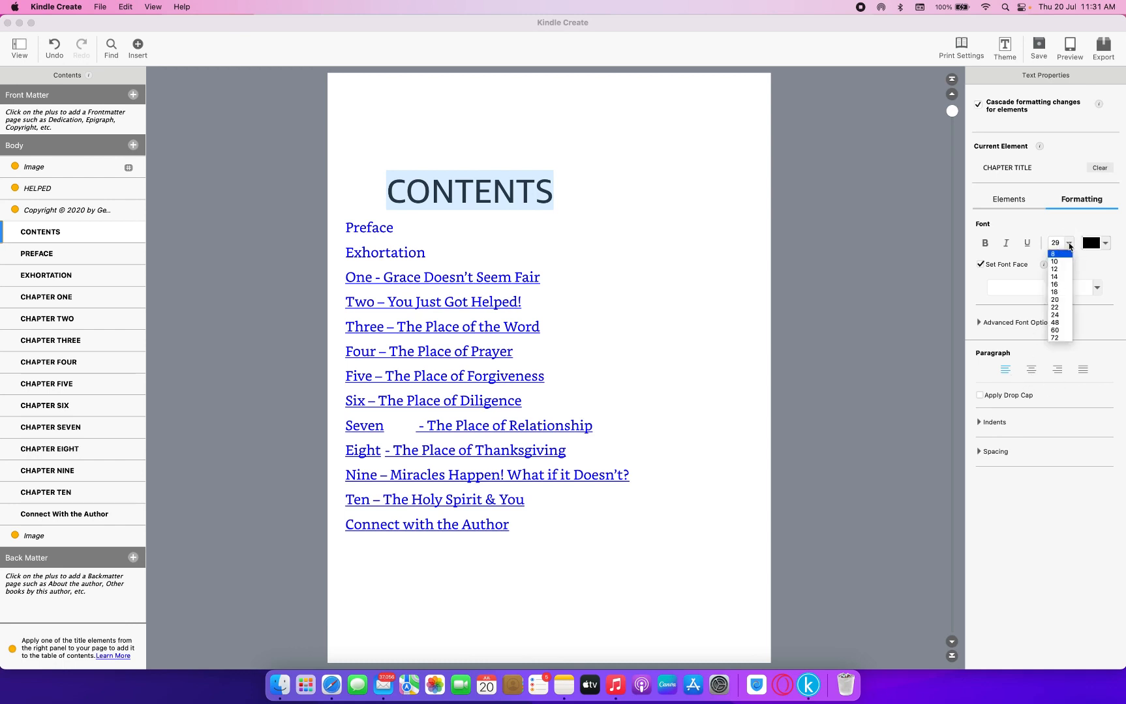
click(1060, 285)
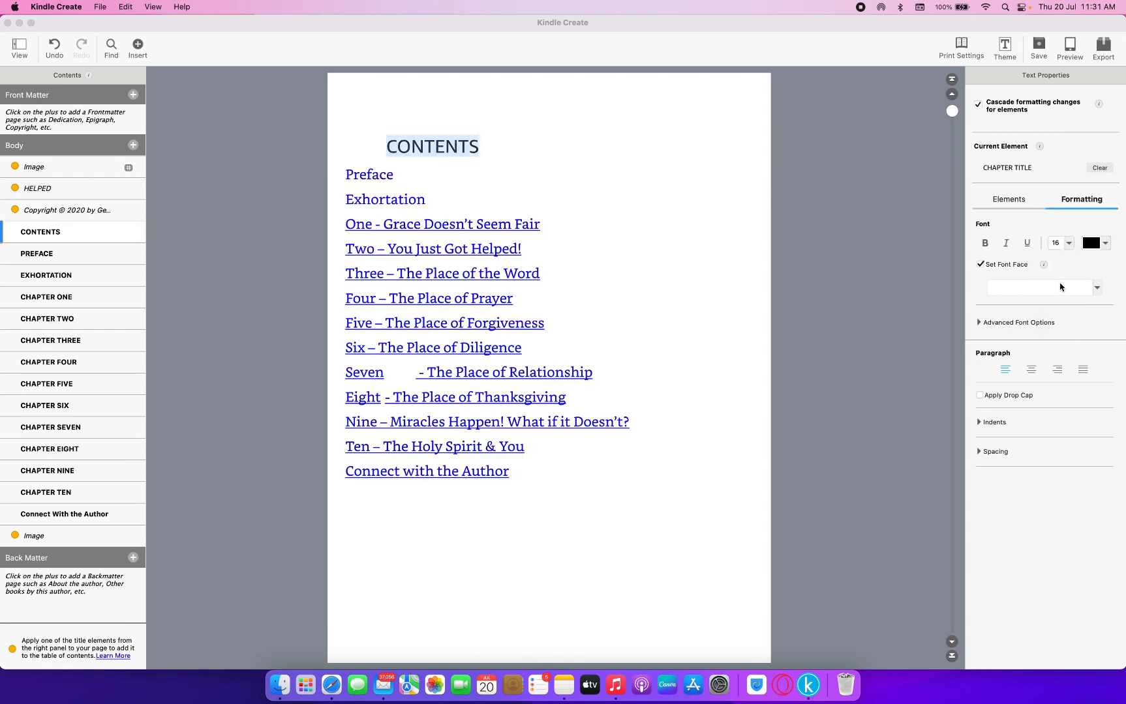
click(1031, 370)
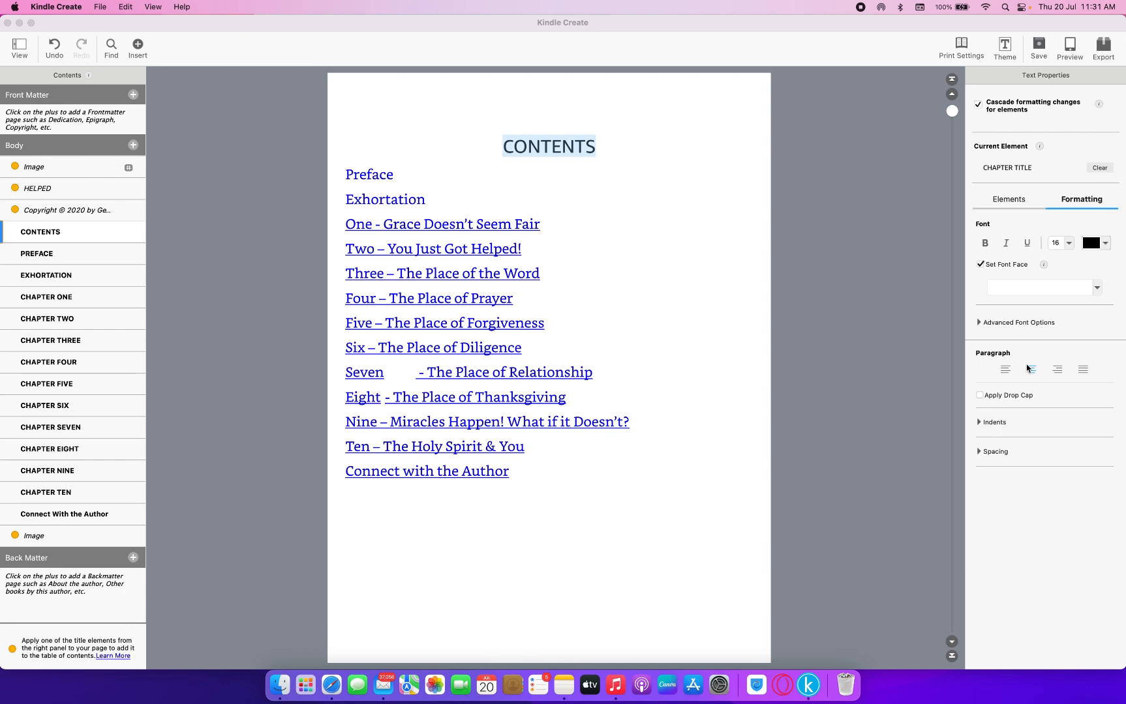
Step: Left-align the CONTENTS title and set both its left and right indents to 0
click(980, 423)
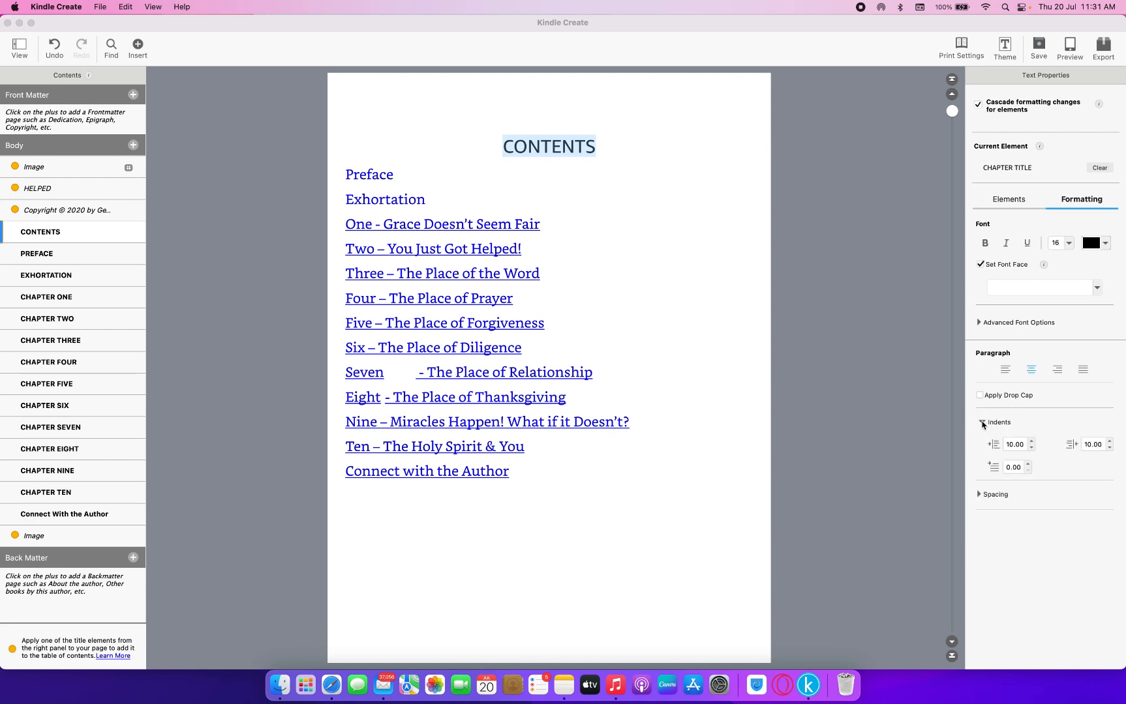
click(1109, 443)
click(1110, 442)
click(1110, 442)
click(1109, 442)
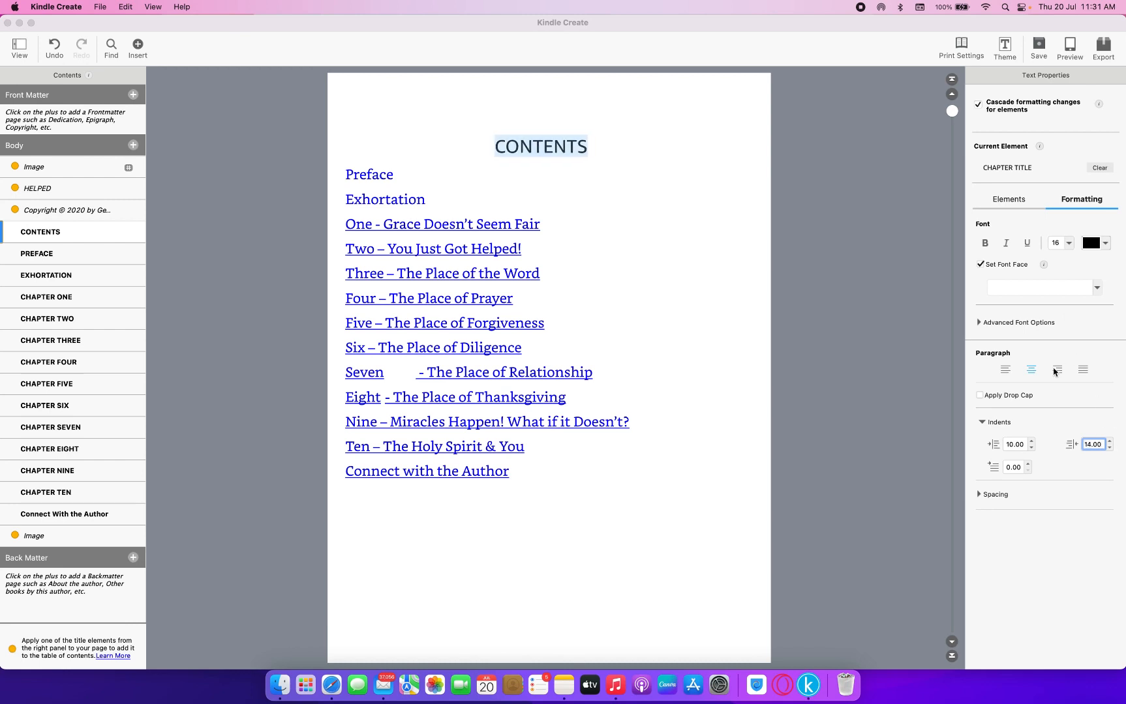
click(1006, 370)
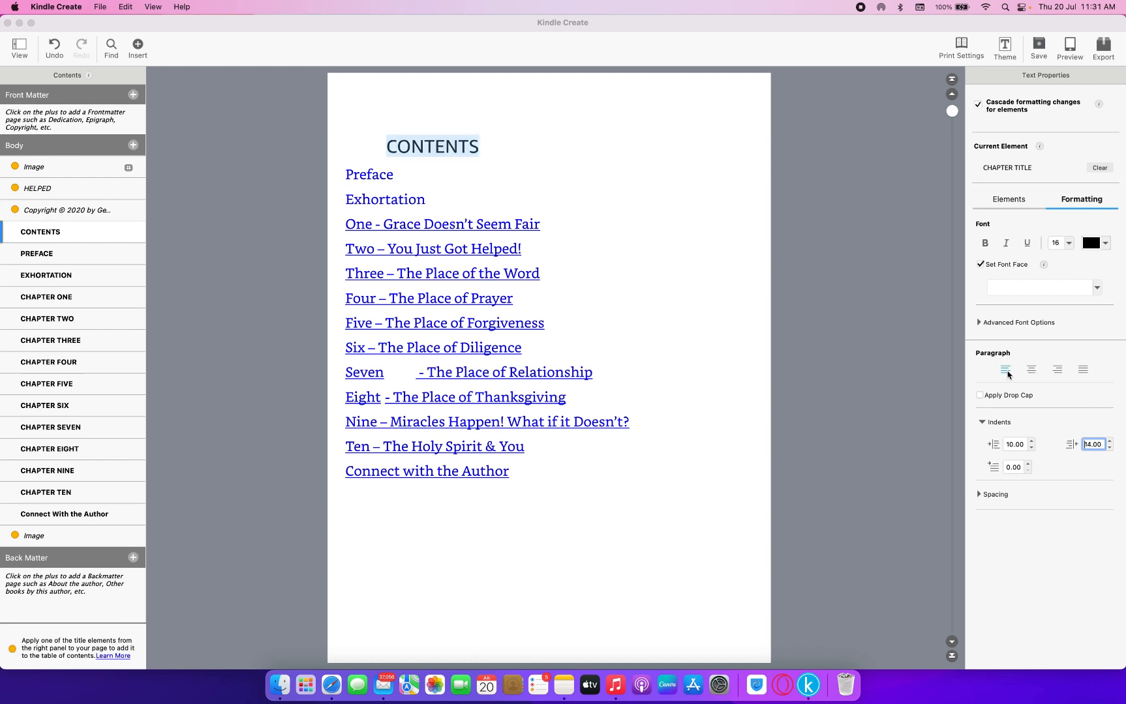
click(1111, 442)
click(1111, 441)
click(1111, 441)
click(1111, 449)
click(1111, 449)
click(1111, 449)
click(1110, 449)
click(1111, 449)
click(1111, 449)
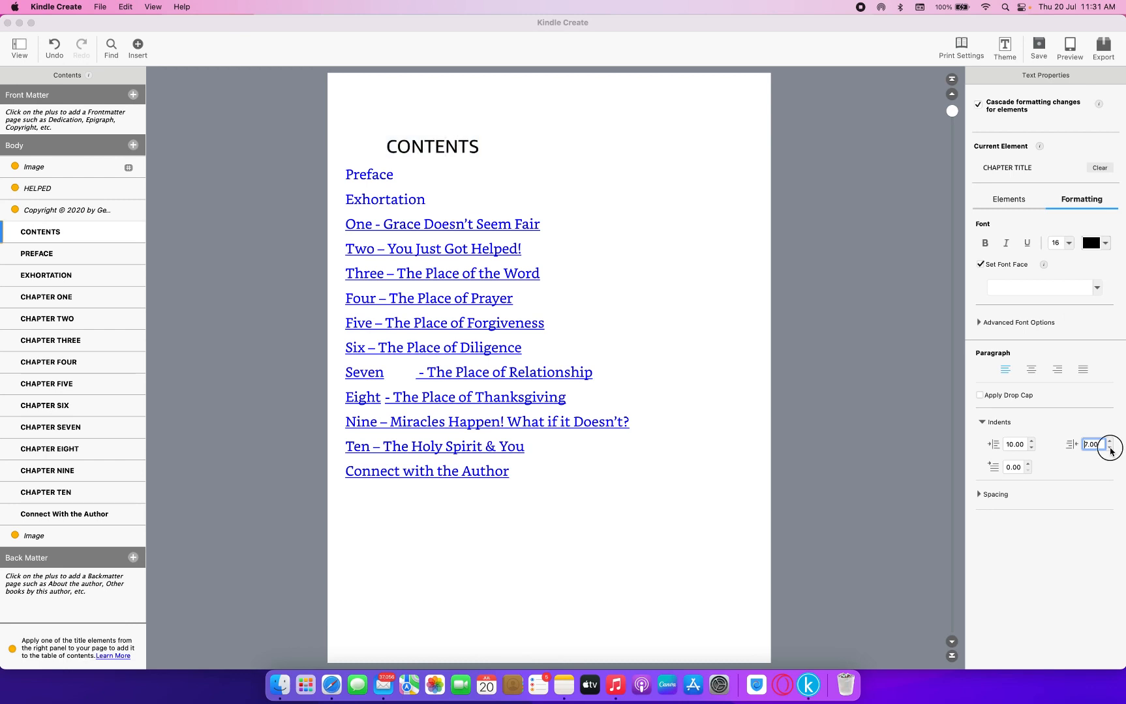
click(1110, 449)
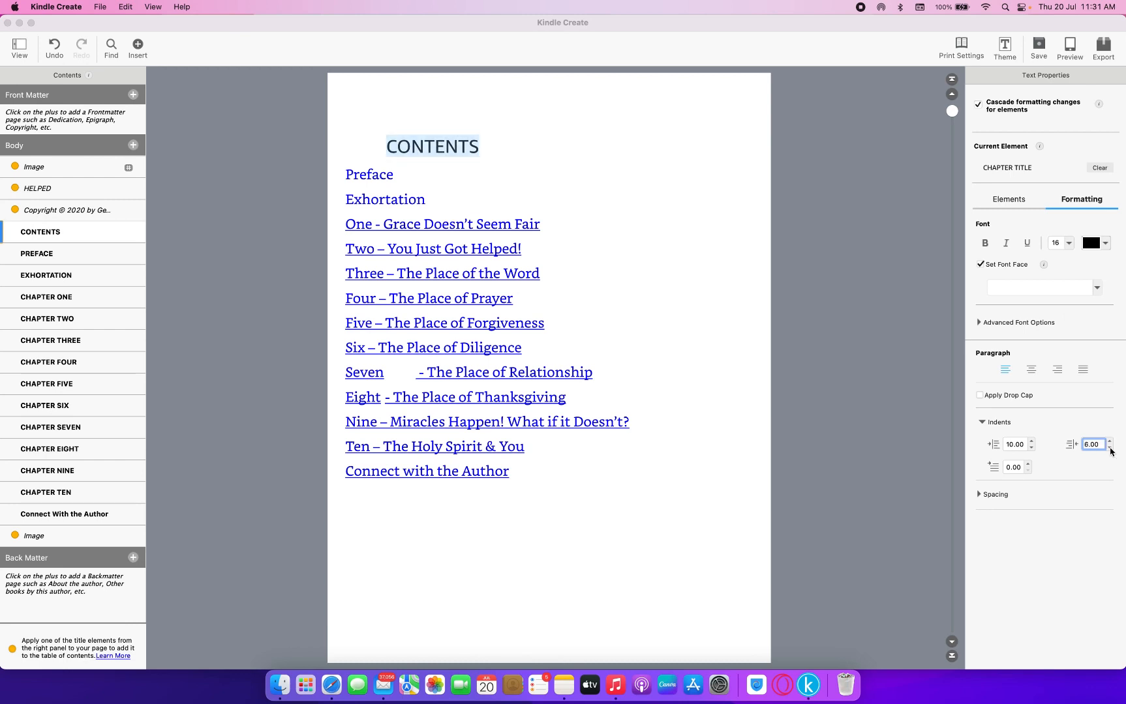
click(981, 495)
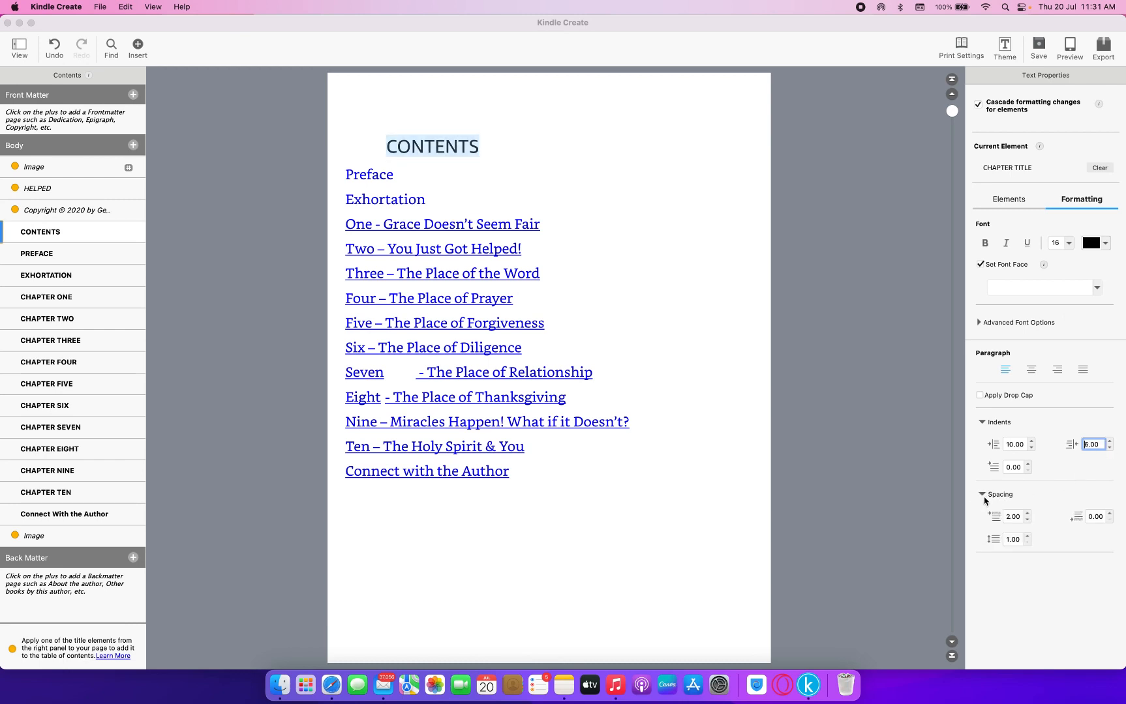
click(1030, 449)
click(1031, 449)
click(1031, 449)
click(1030, 449)
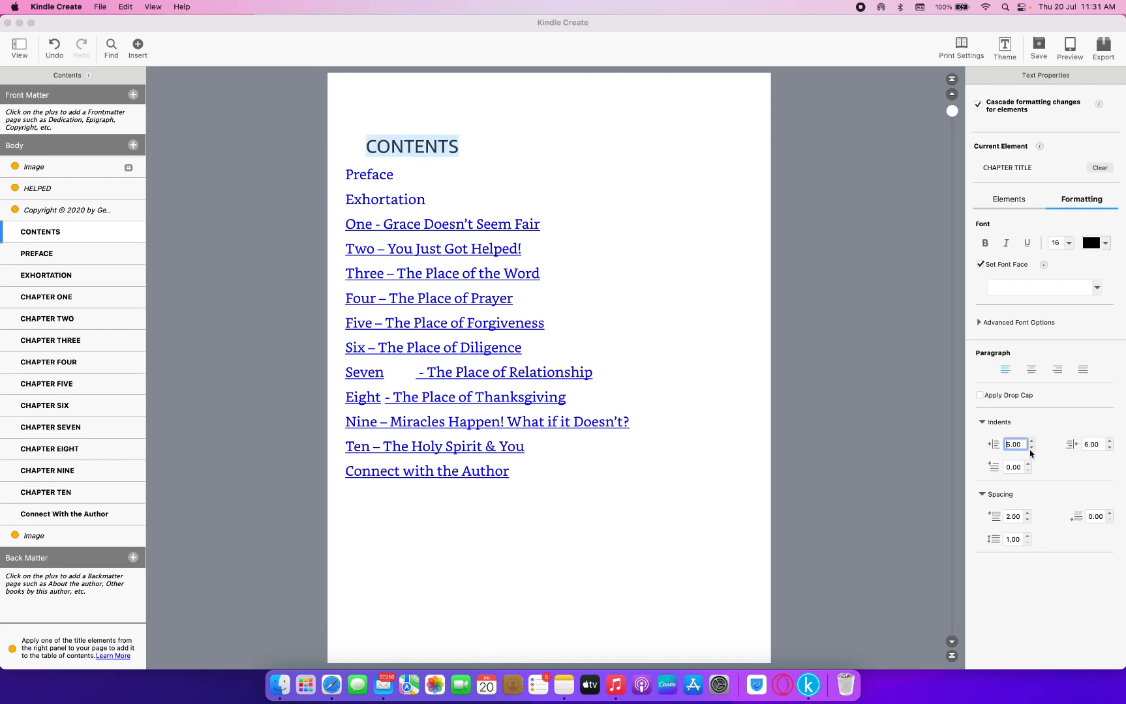
click(1031, 448)
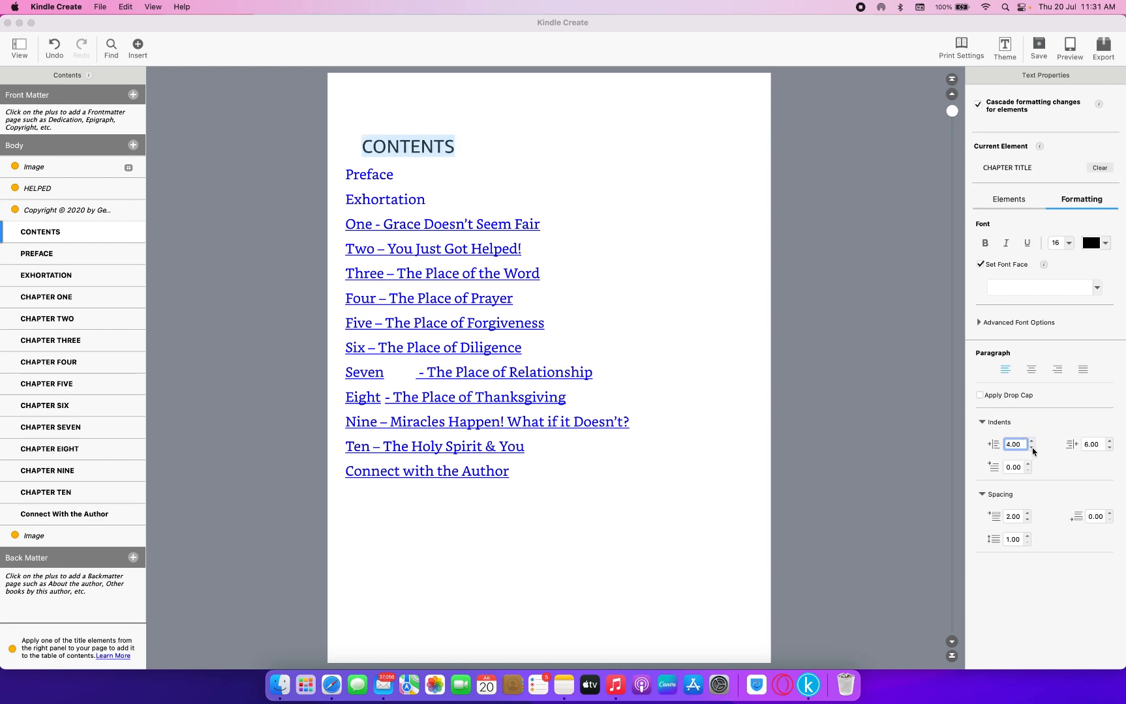
click(1031, 449)
click(1031, 449)
click(1031, 448)
click(1031, 448)
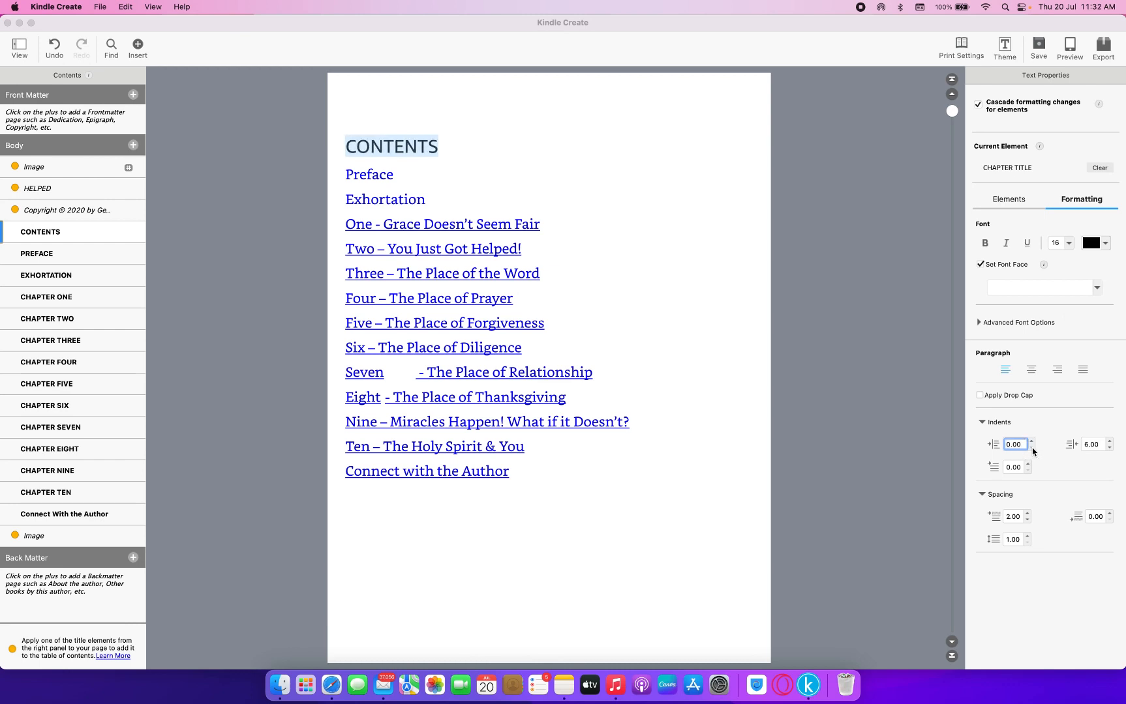
click(1109, 449)
click(1110, 449)
click(1109, 449)
click(1110, 449)
click(1109, 448)
Step: Give the title 1.00 line spacing and 0.75 space after, then go to PREFACE
click(1027, 537)
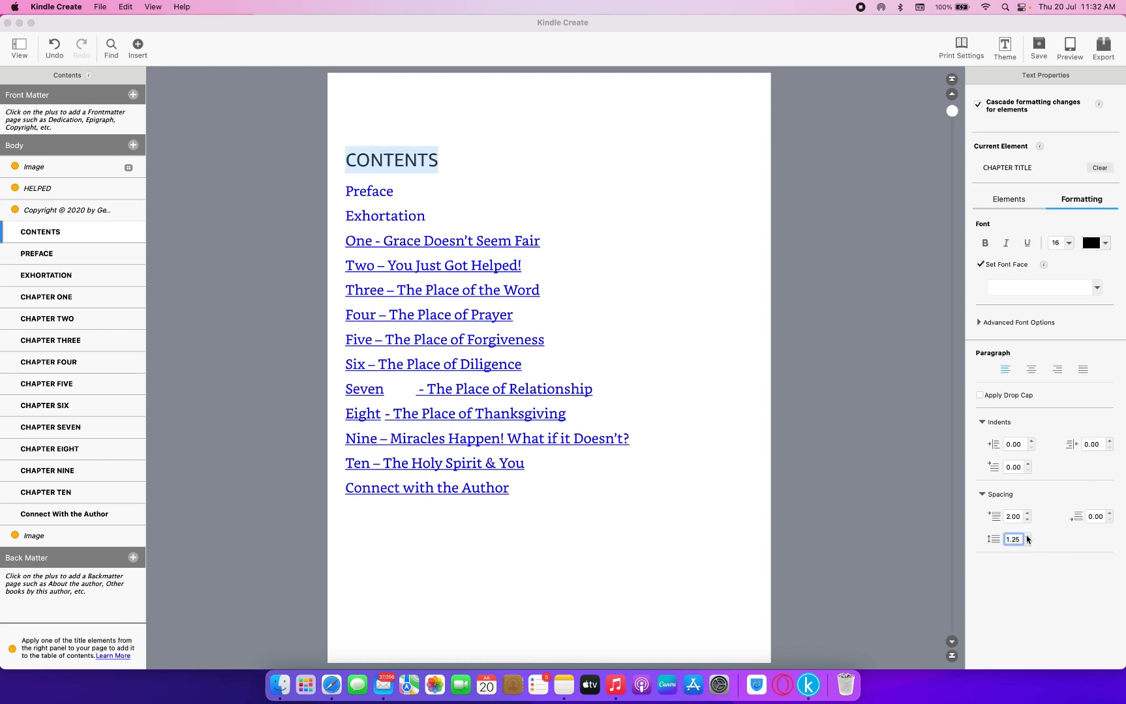
click(1027, 542)
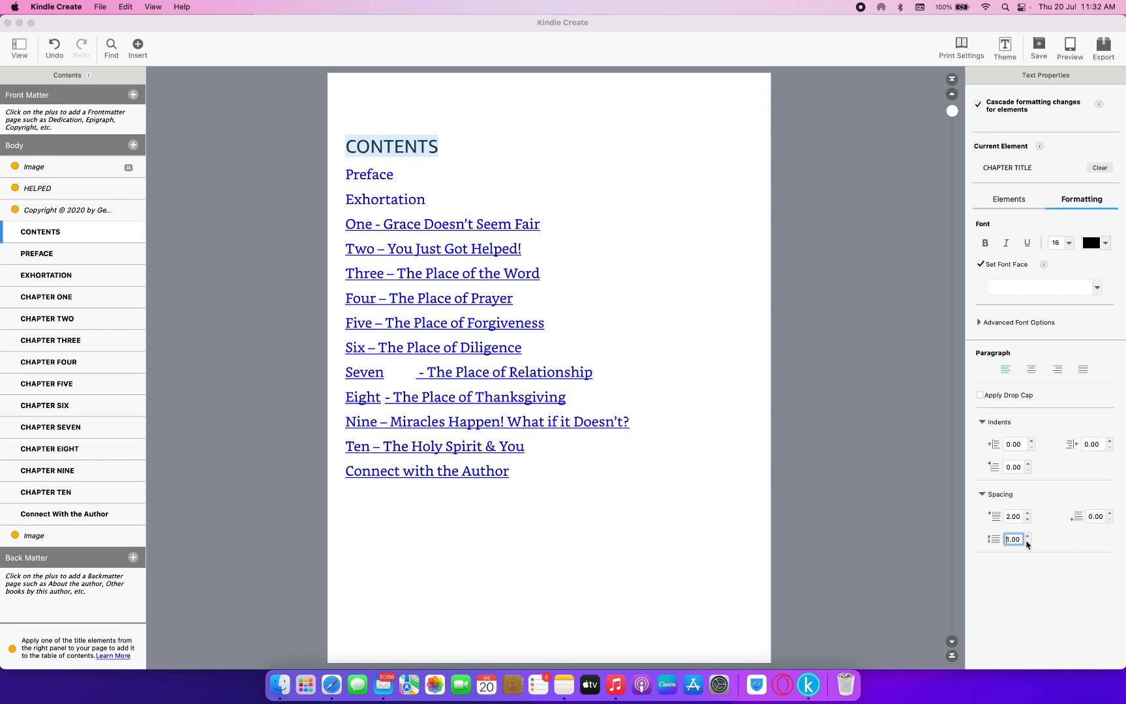
click(1112, 515)
click(1112, 516)
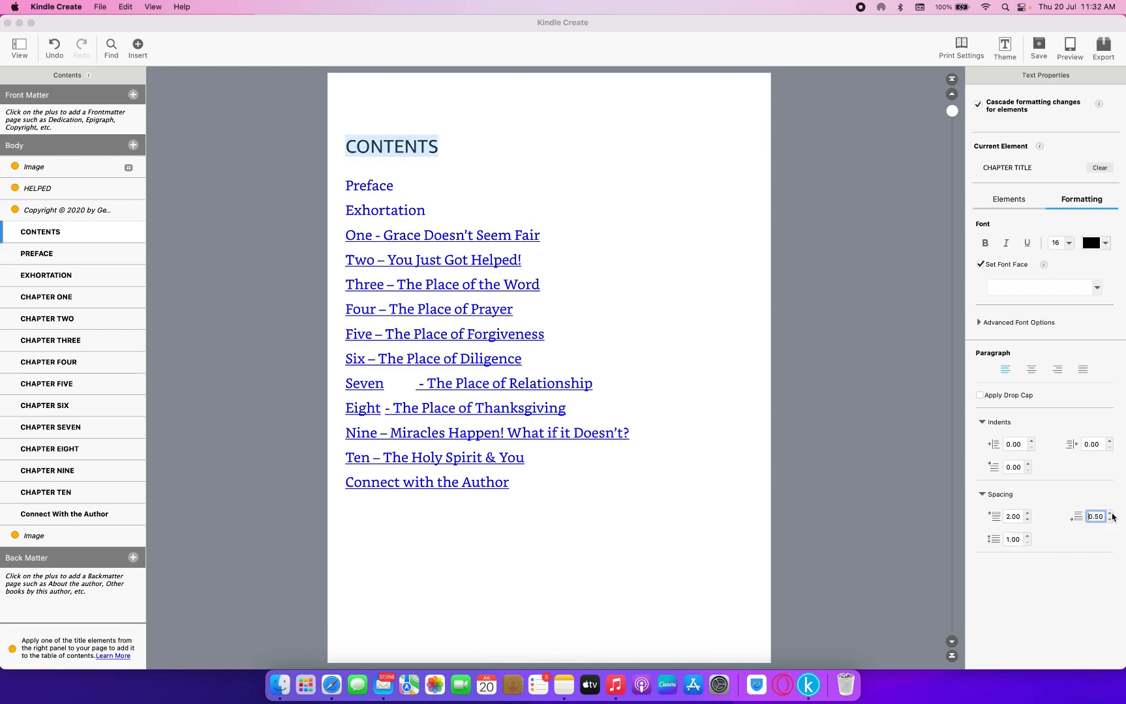
click(1112, 516)
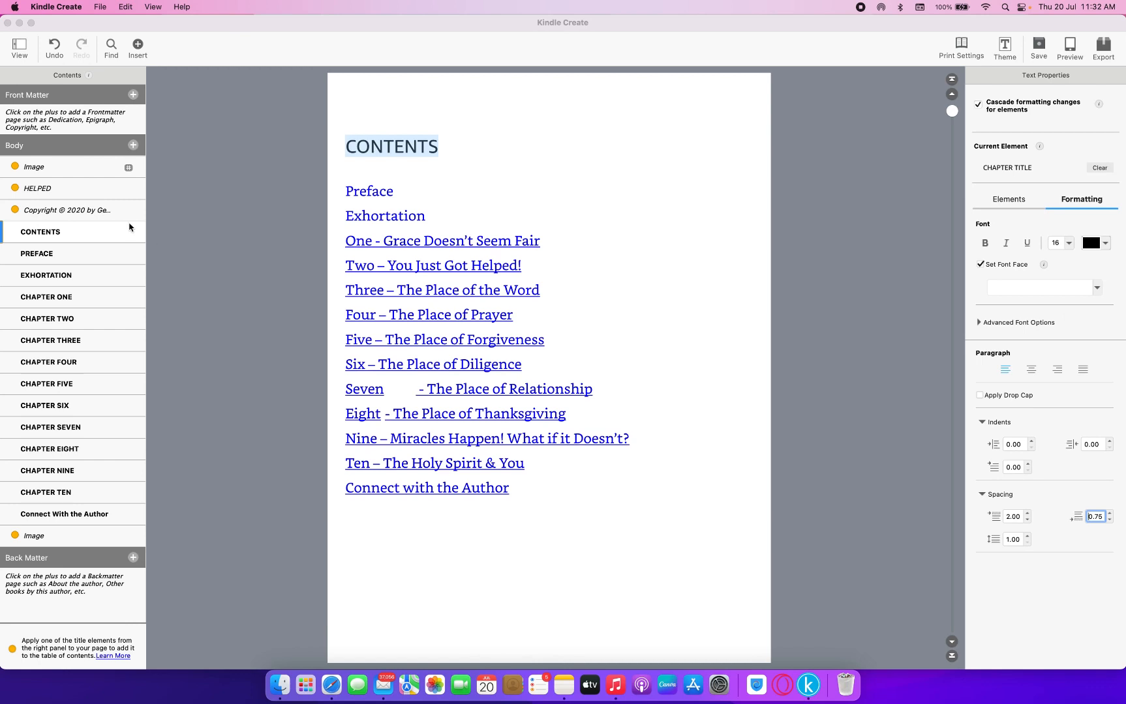
click(82, 252)
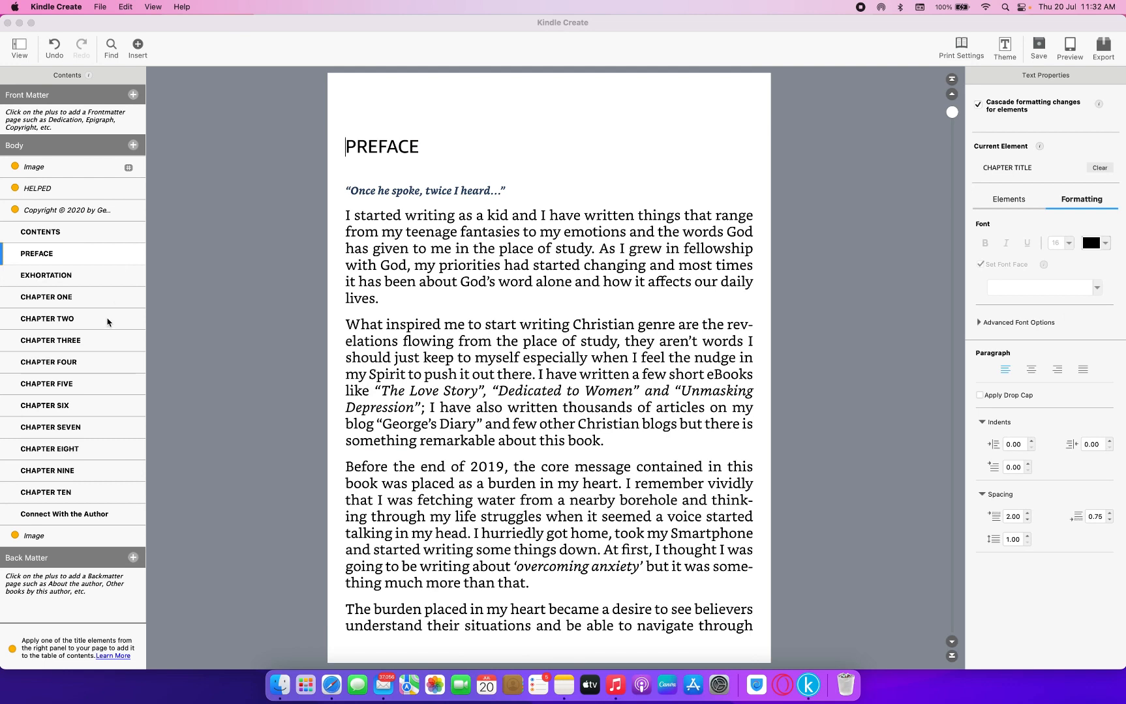
Step: Browse CHAPTER ONE through CHAPTER TEN, Connect With the Author and the author photo page
click(72, 279)
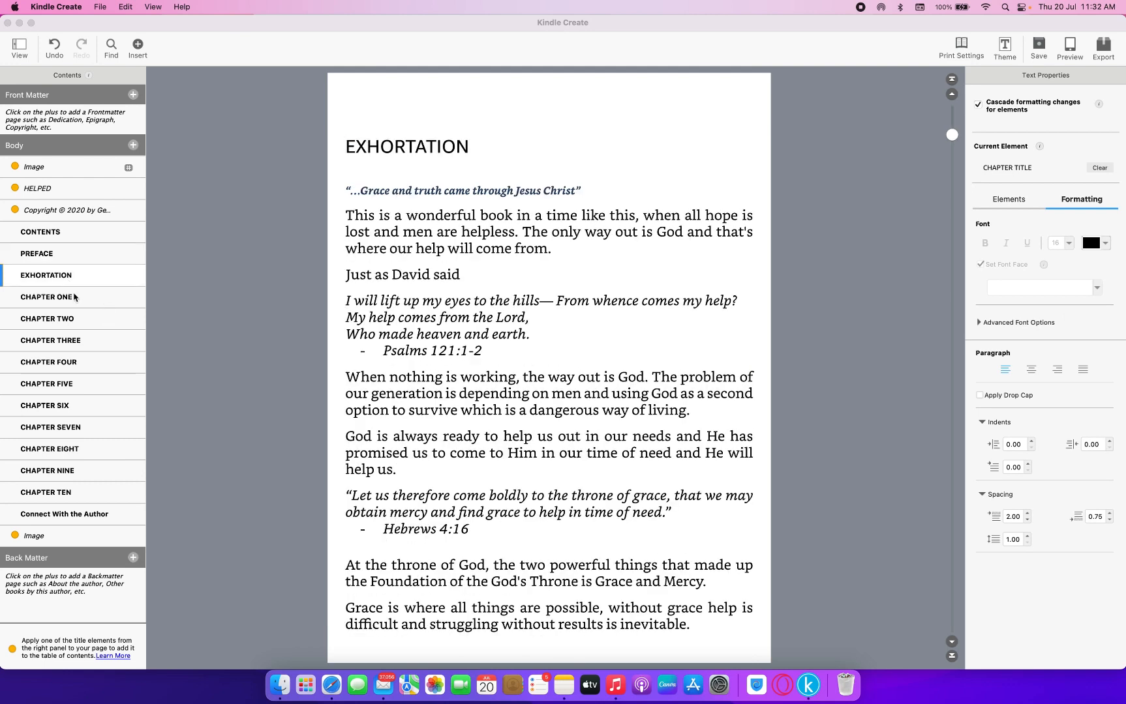
click(75, 298)
click(84, 321)
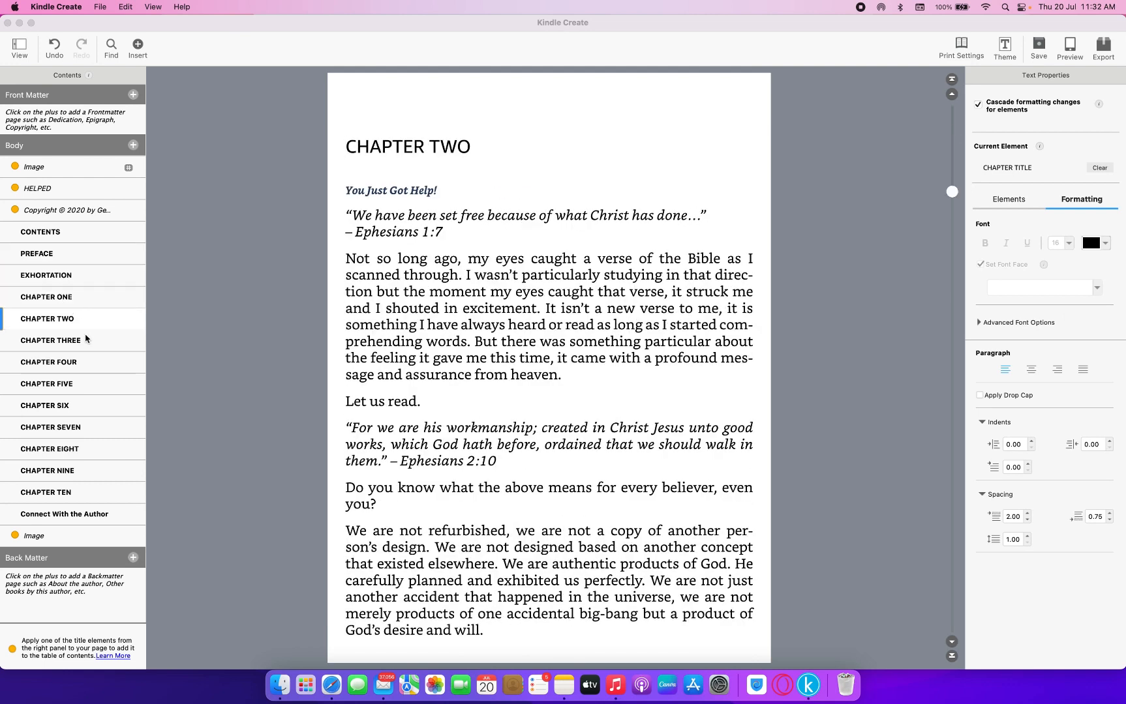
click(86, 339)
click(90, 367)
click(90, 383)
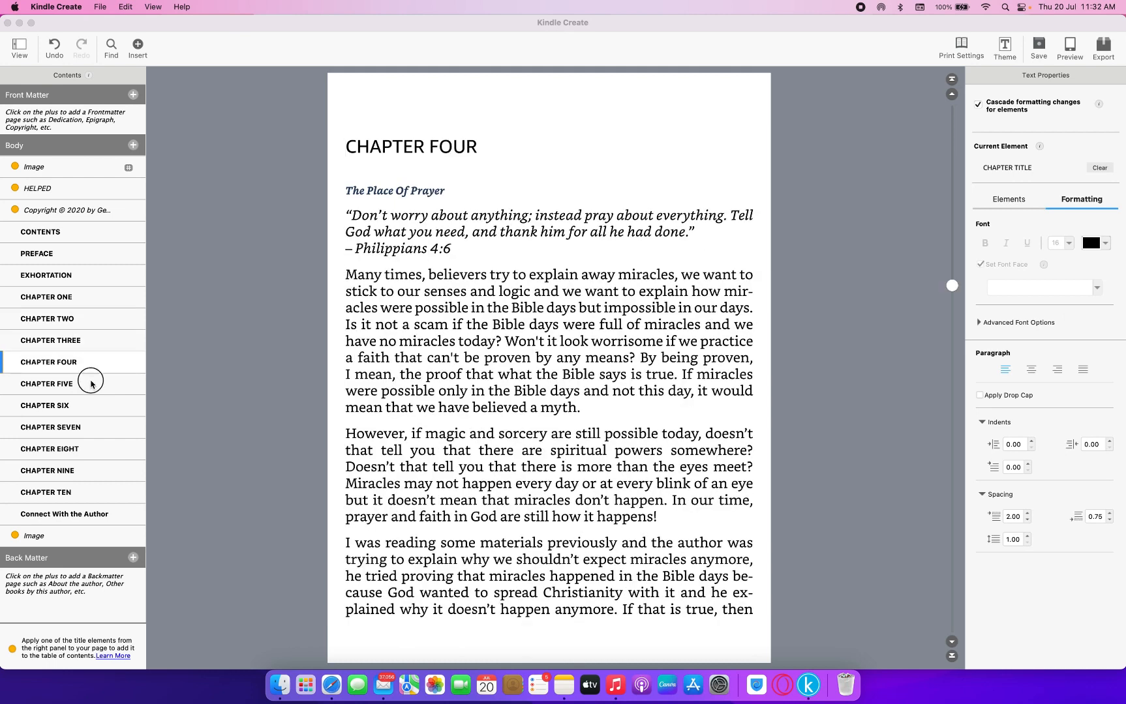
click(91, 405)
click(94, 424)
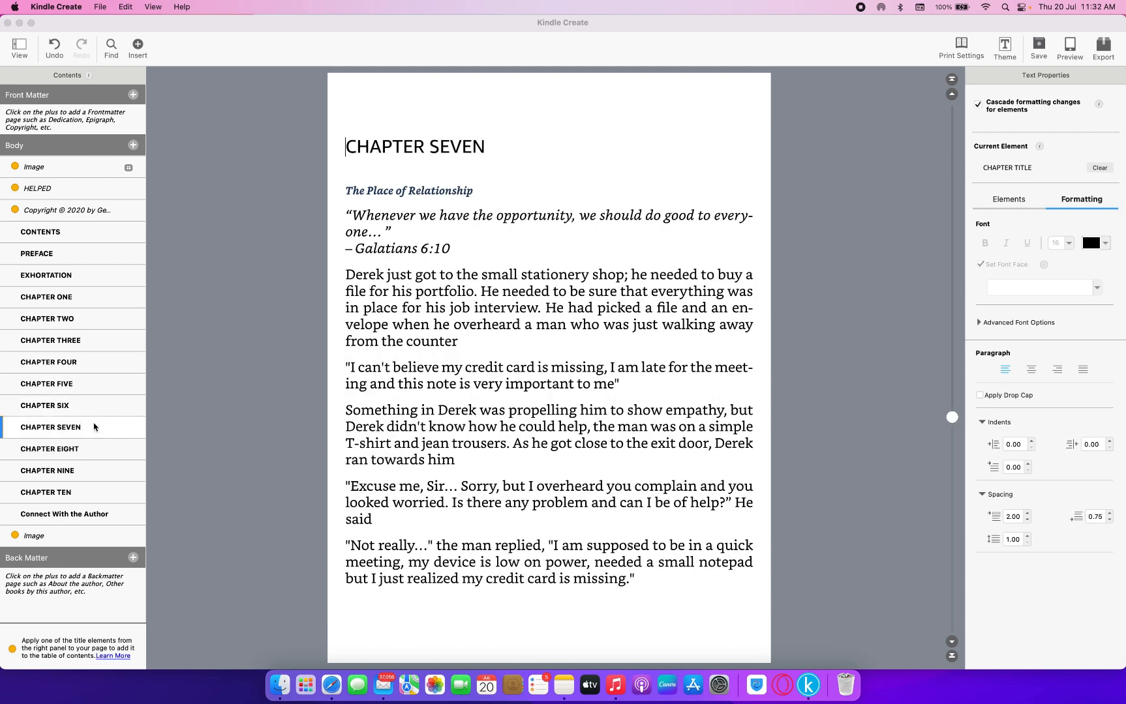
click(104, 471)
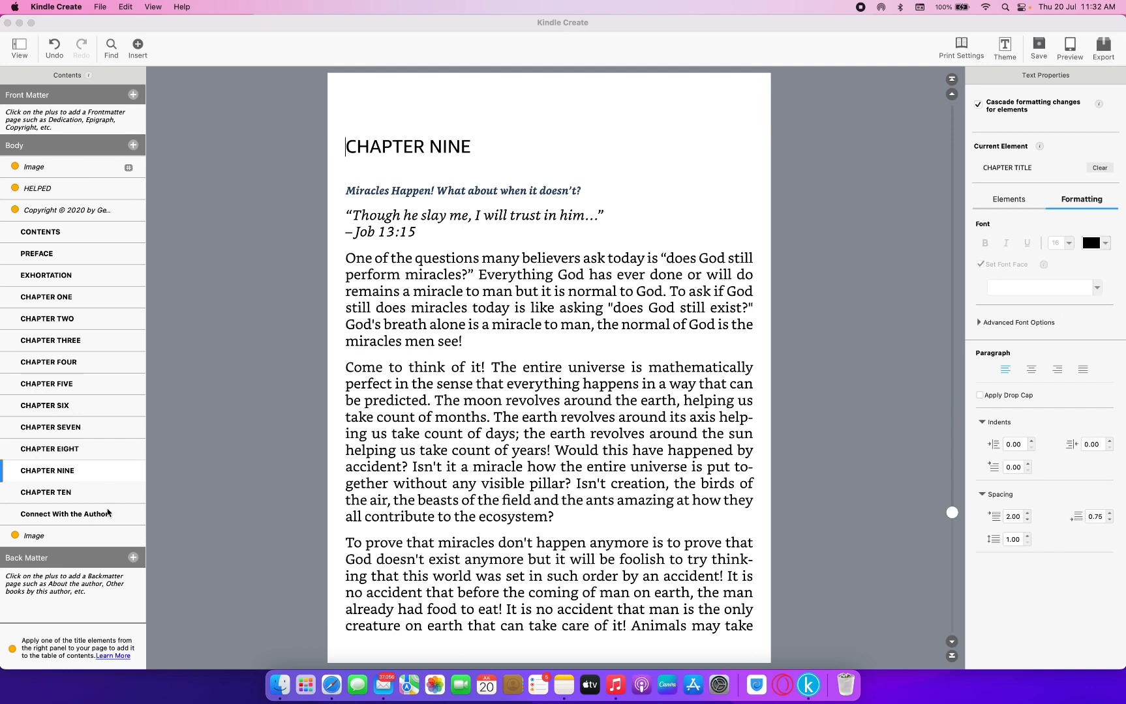
click(109, 514)
click(84, 533)
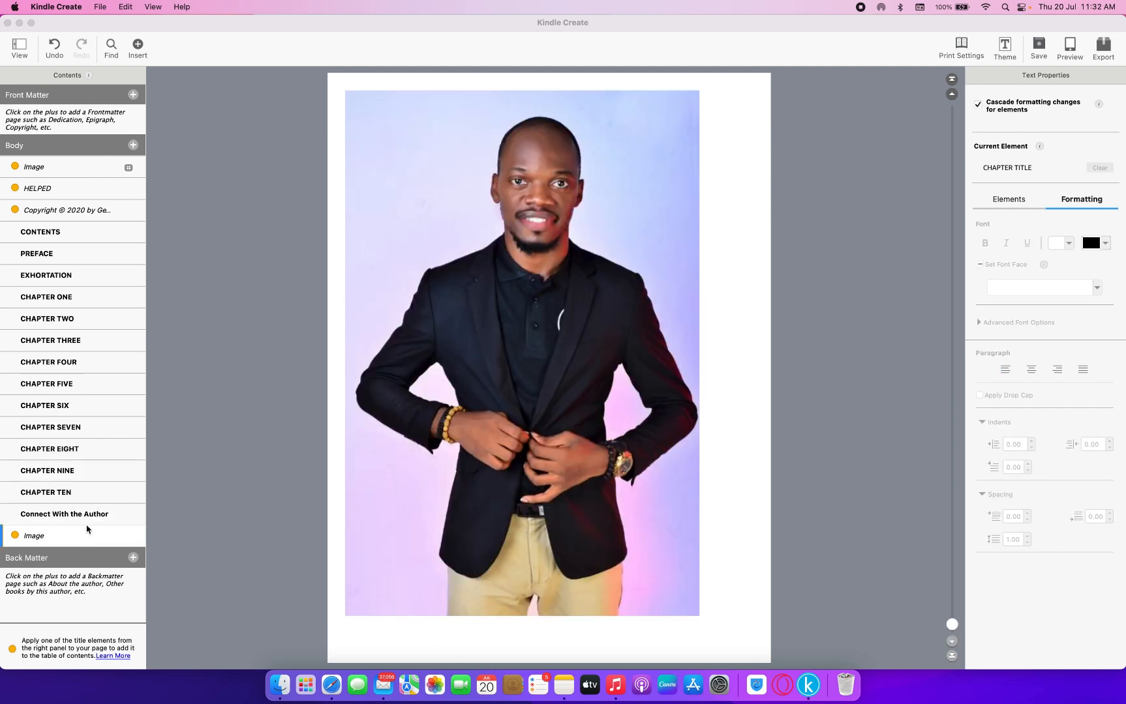
click(94, 516)
click(104, 499)
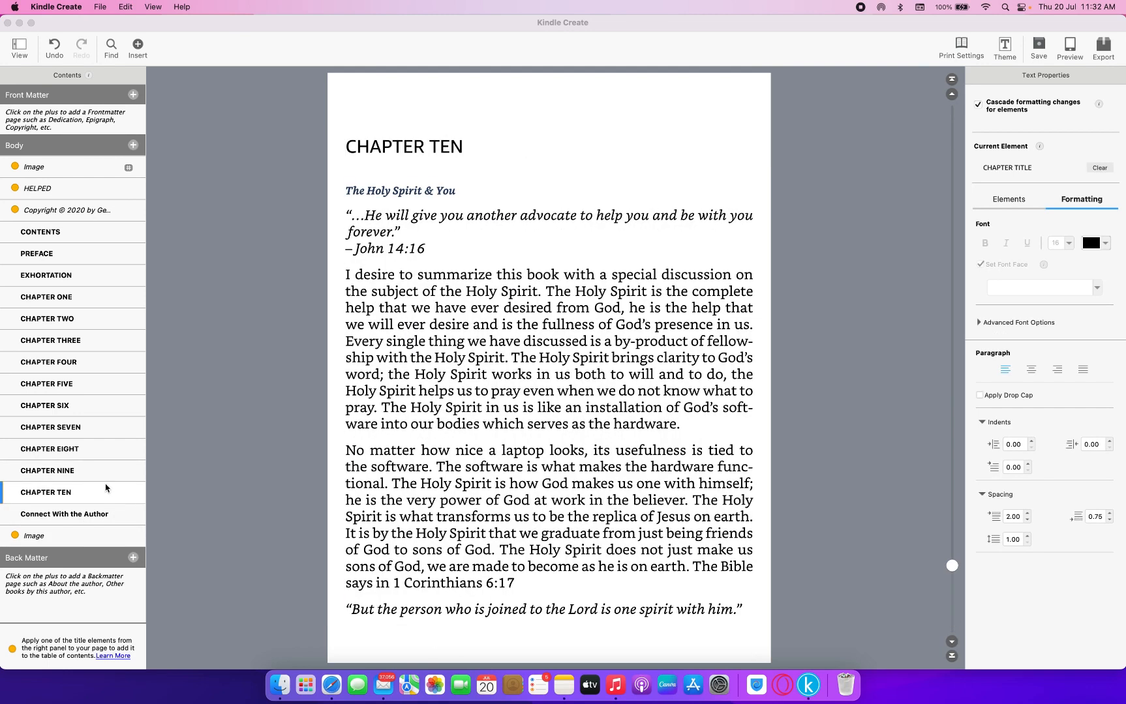
click(106, 480)
click(118, 450)
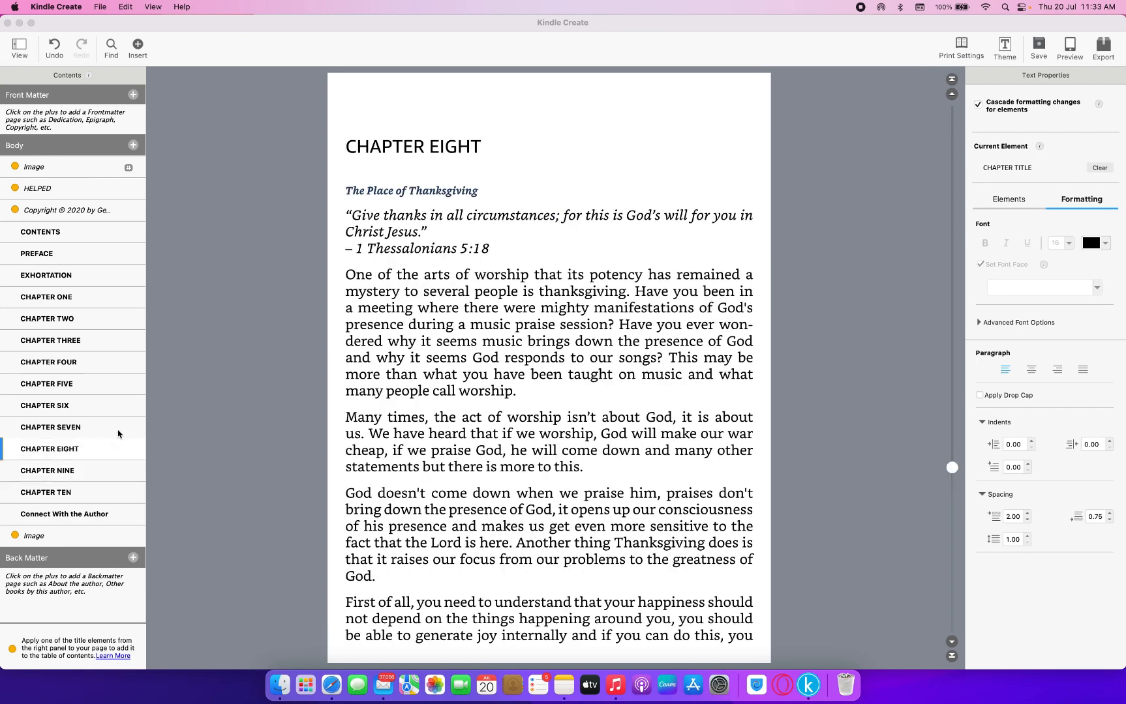
click(118, 430)
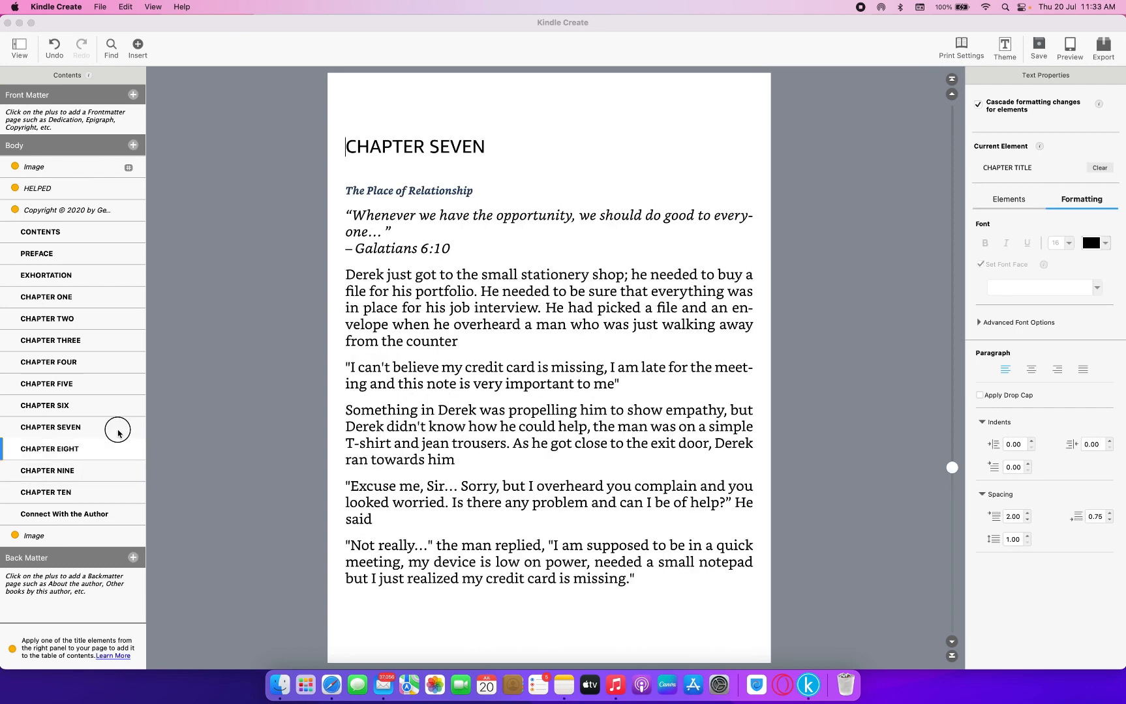
Step: Return to CONTENTS and PREFACE, then bring up the book theme choices
click(101, 235)
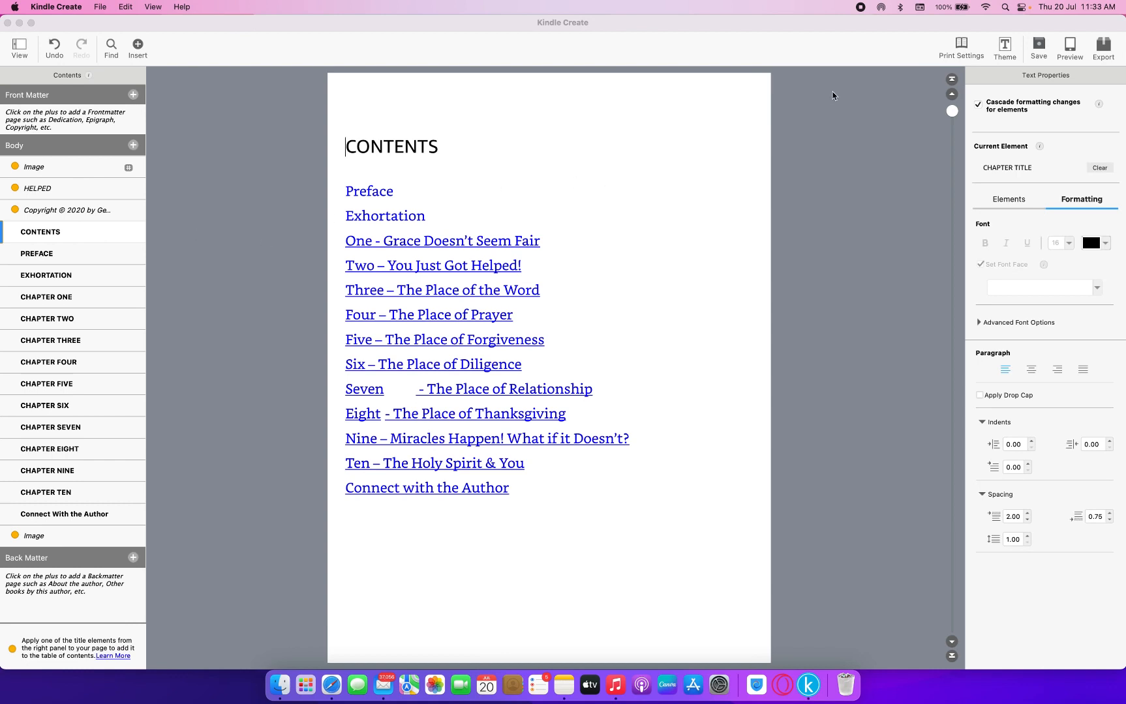
click(121, 254)
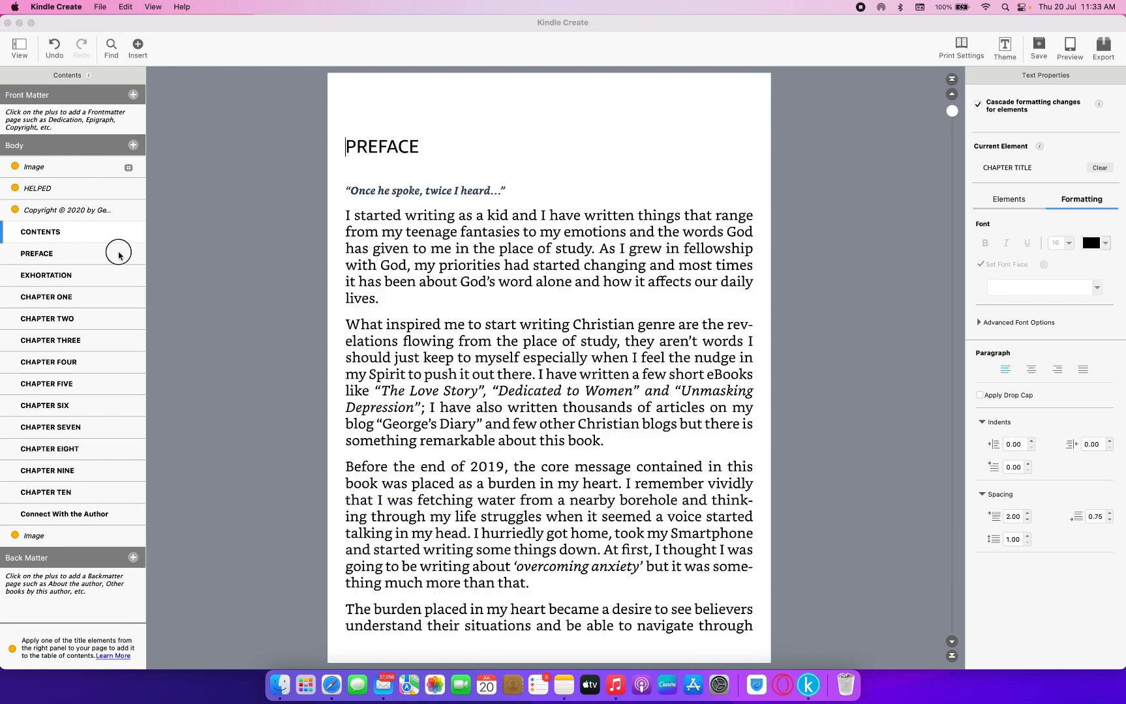
click(1005, 44)
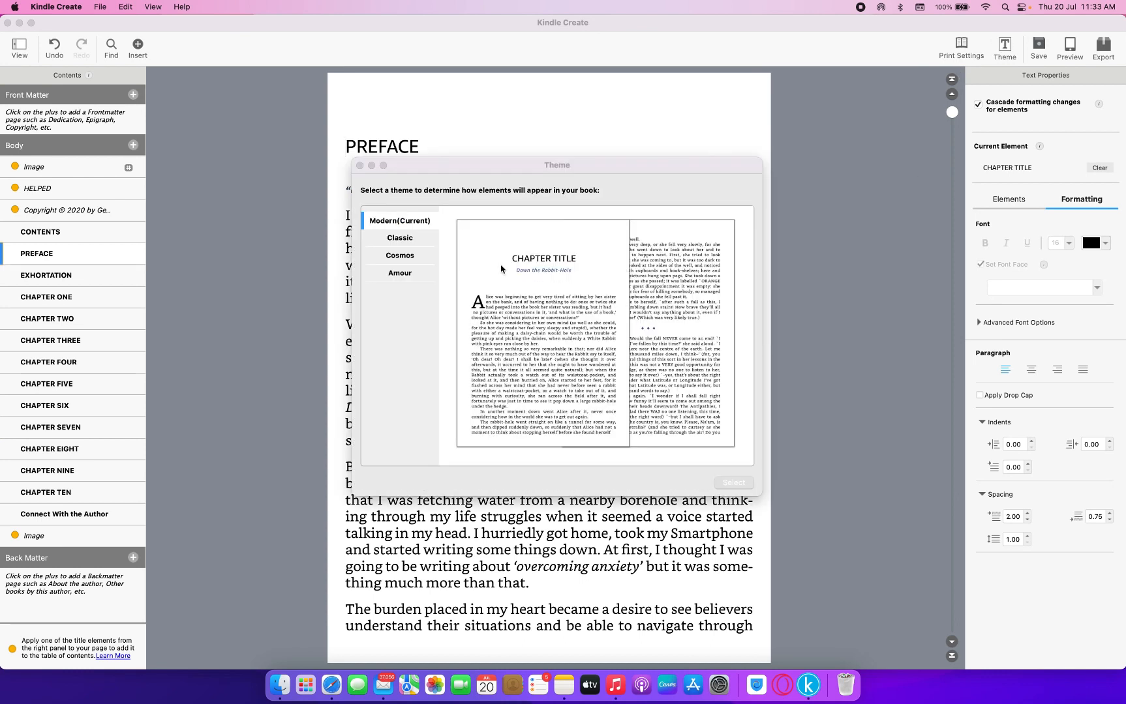
Step: Compare the Modern, Classic, Cosmos and Amour previews, then apply the Classic theme
click(414, 244)
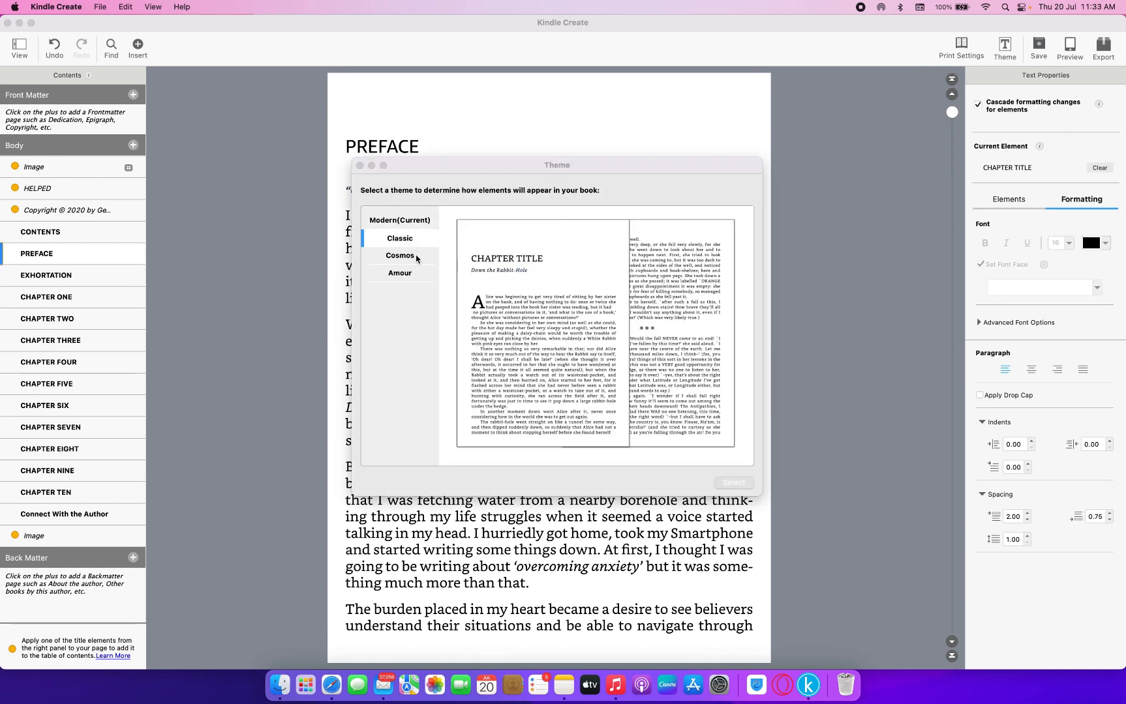
click(418, 257)
click(419, 277)
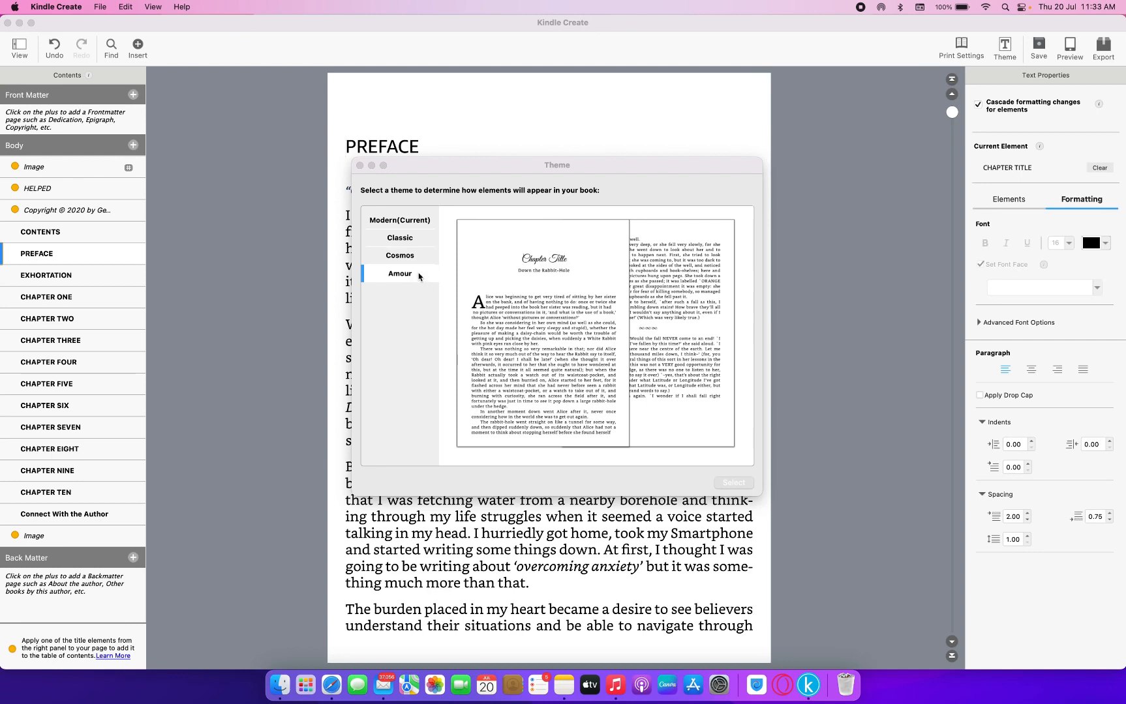
click(424, 239)
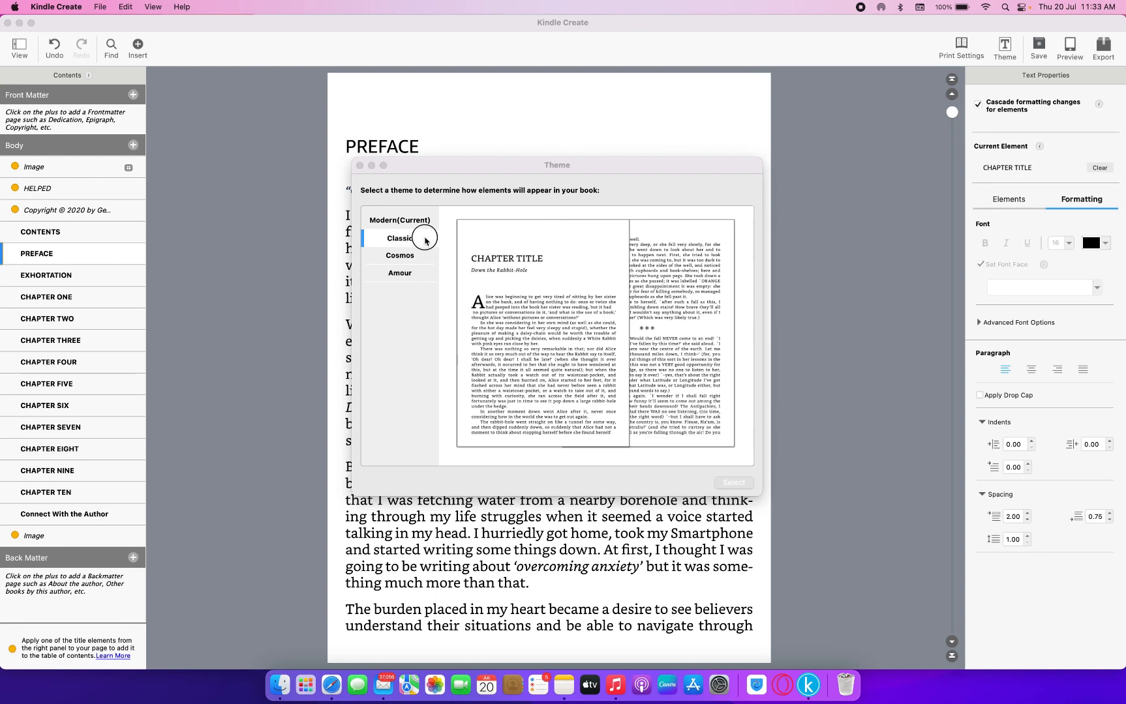
click(418, 257)
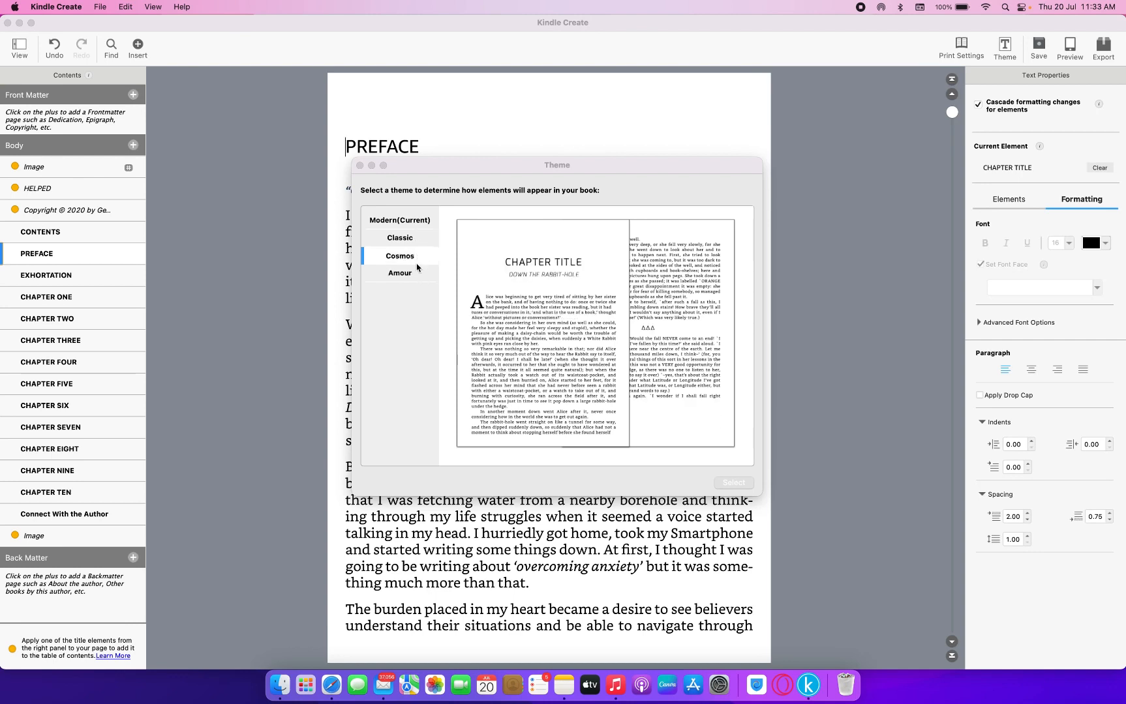
click(418, 276)
click(415, 225)
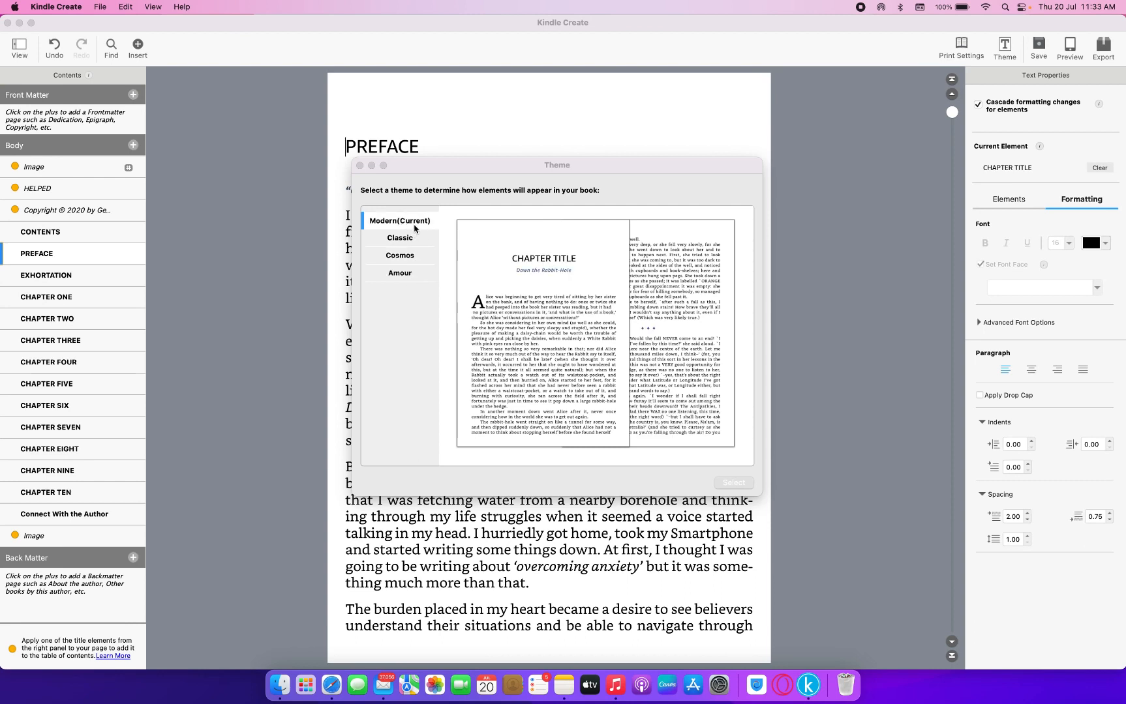
click(418, 243)
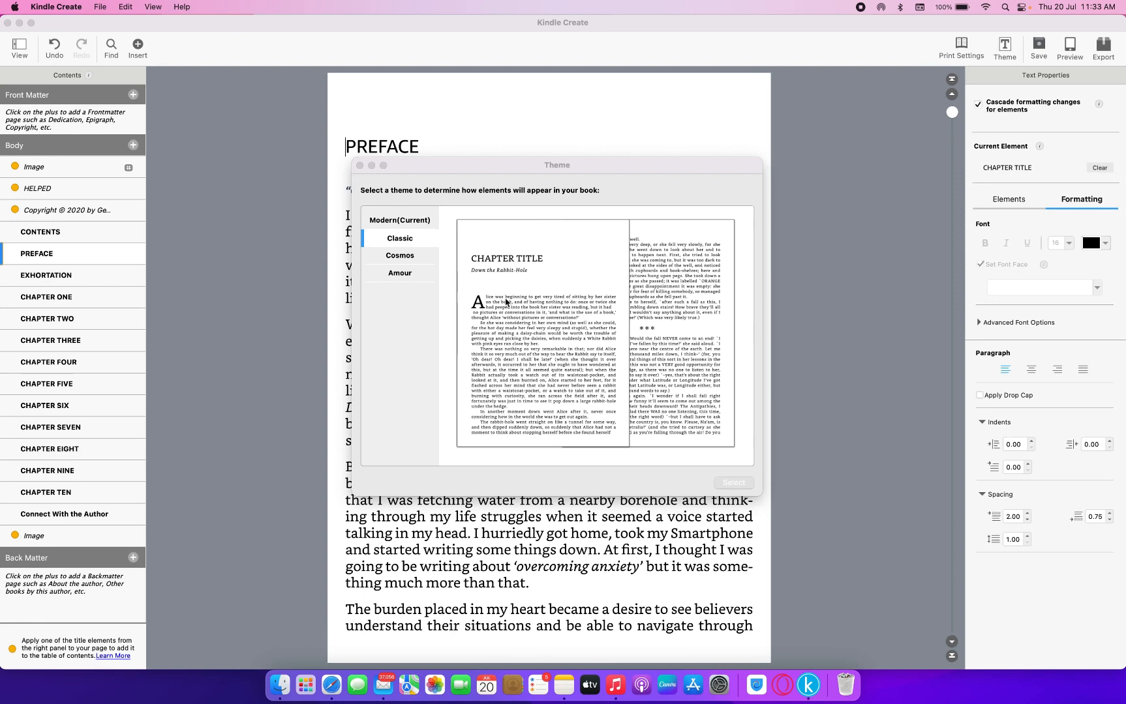
click(428, 255)
click(422, 243)
click(725, 482)
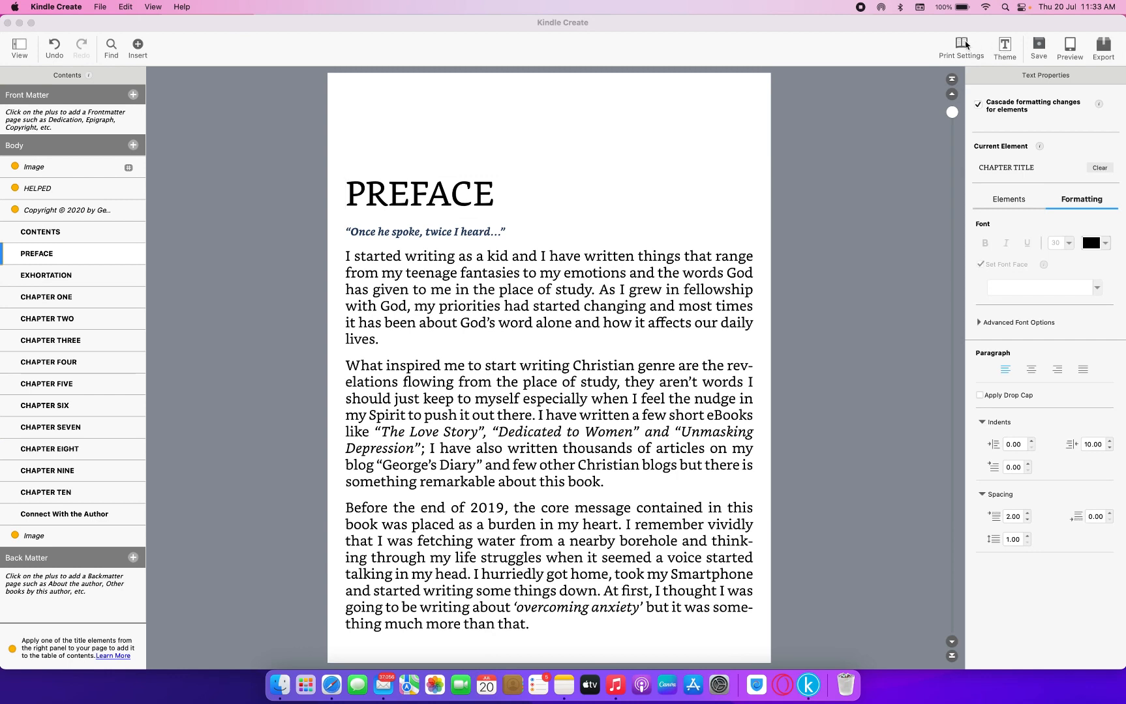
Step: In Print Settings, pick the first header layout with author name and book title on top
click(966, 47)
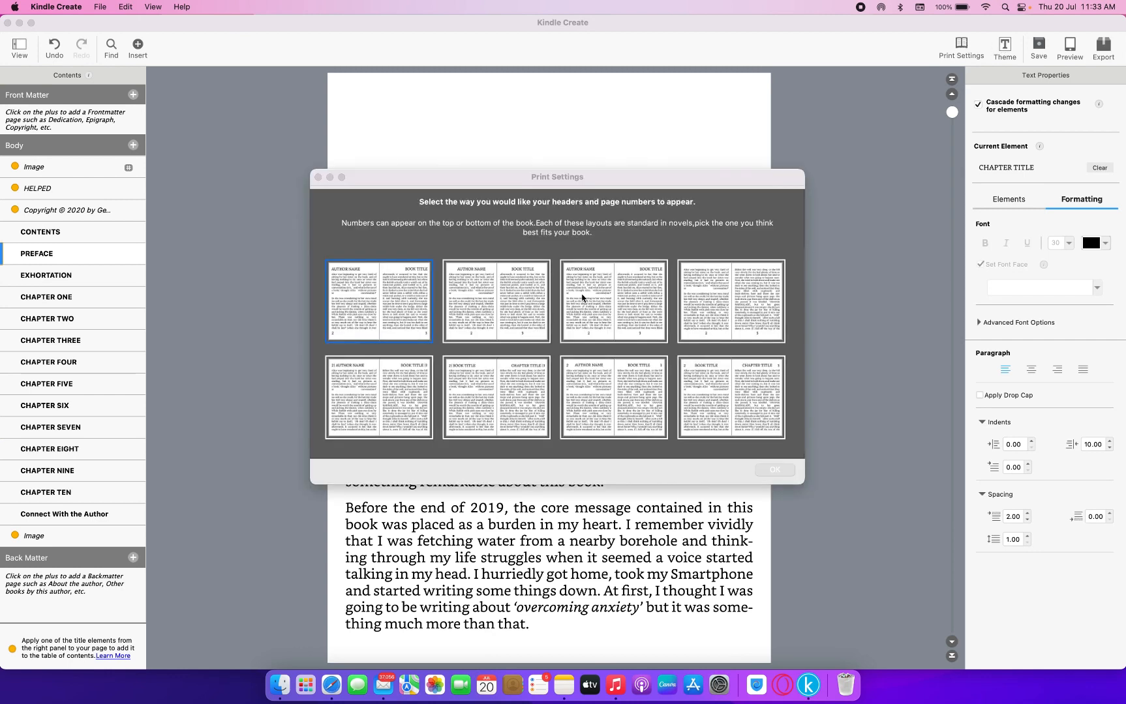
click(478, 316)
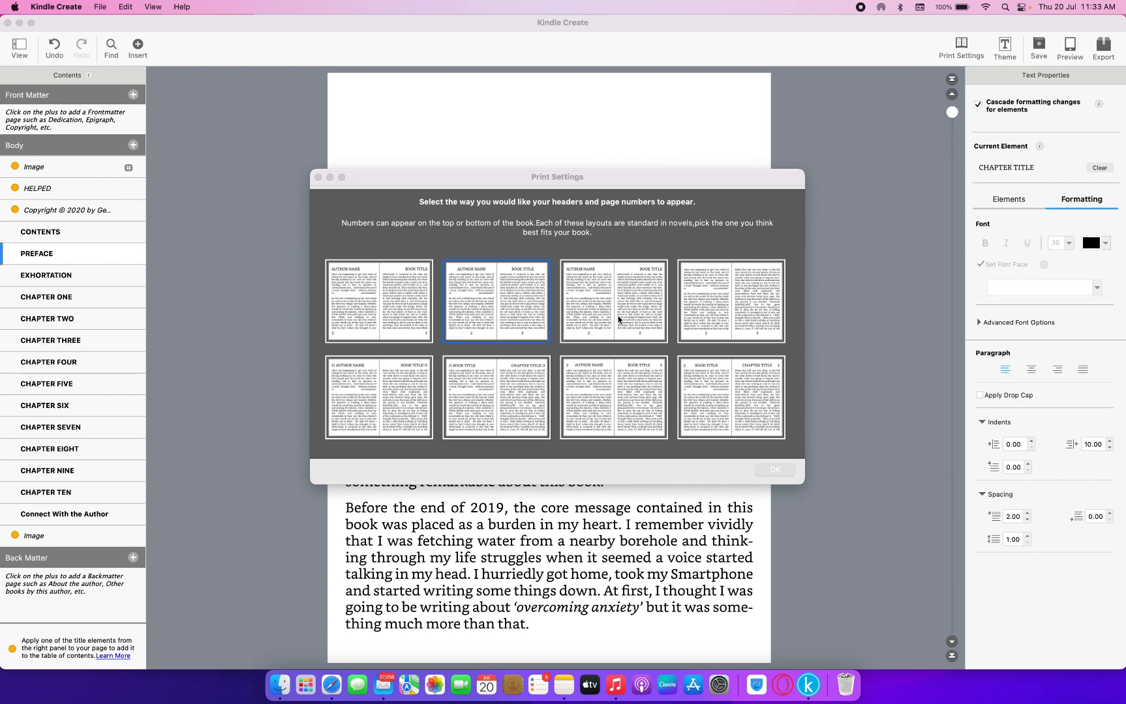
click(705, 316)
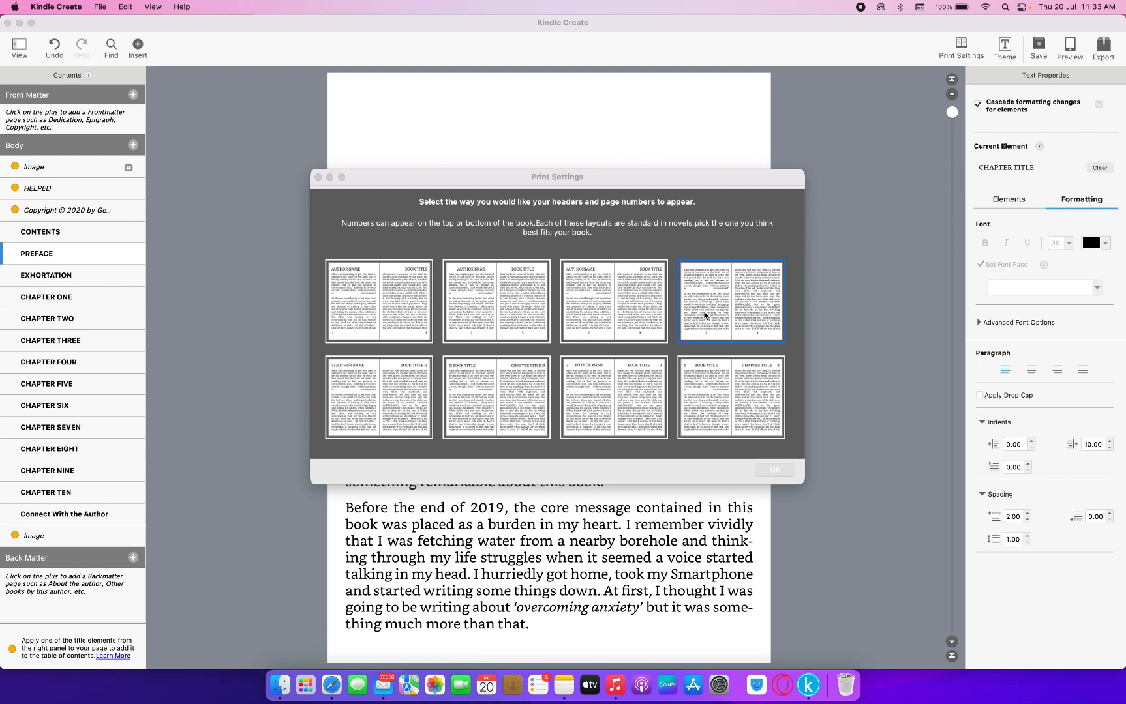
click(468, 390)
click(415, 330)
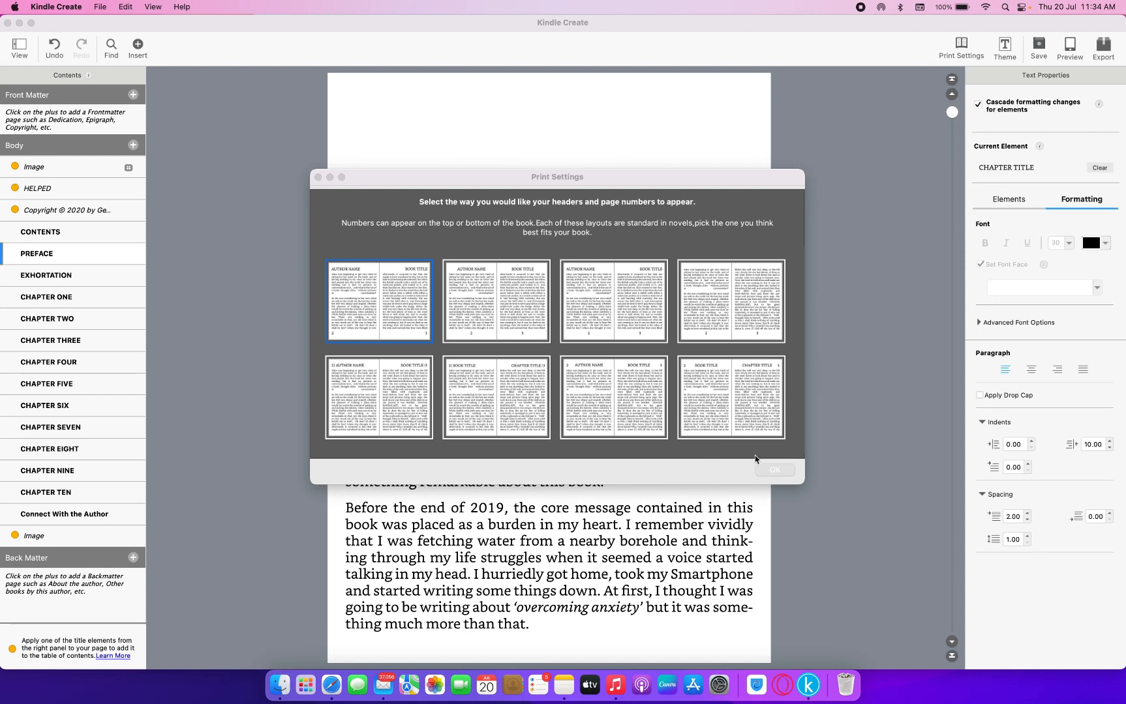
click(773, 469)
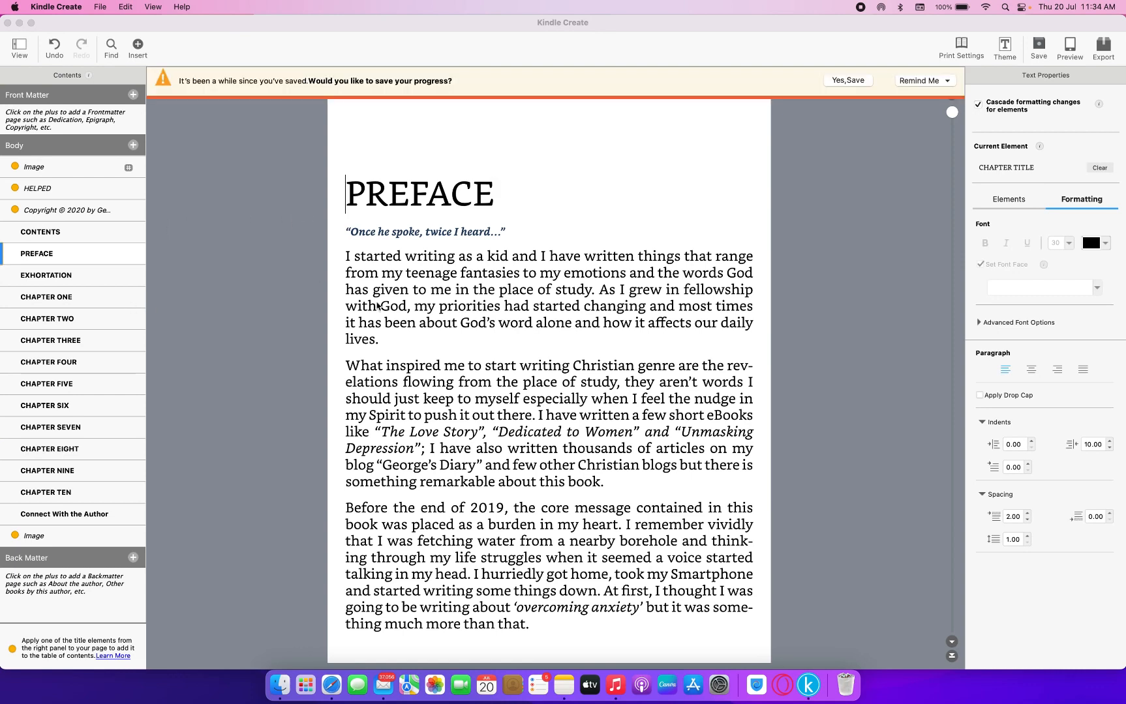
Step: Save the project as Helped-Of-The-Lord (2)_KC in Documents, granting folder access
click(855, 80)
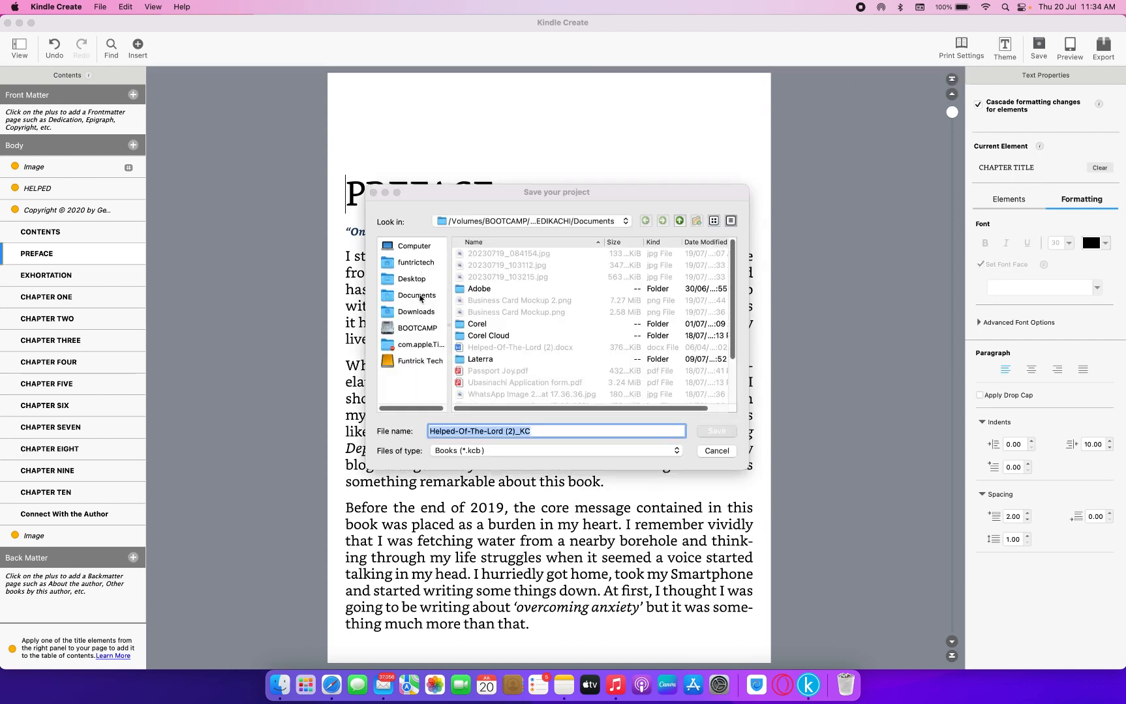
click(420, 298)
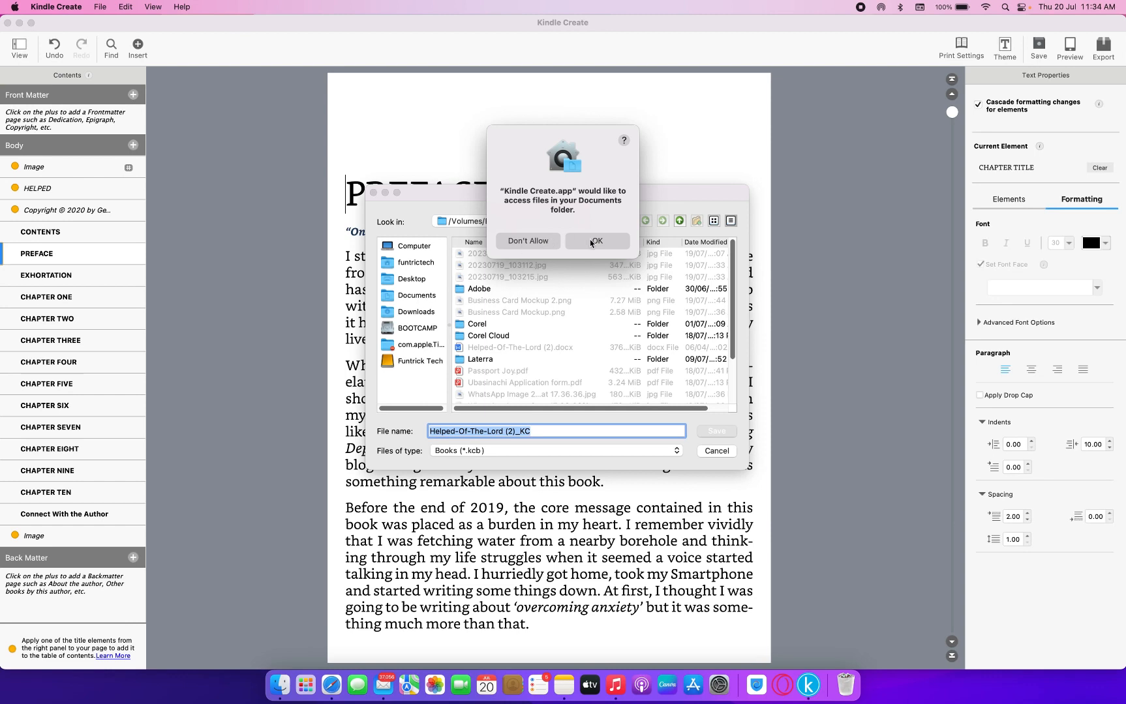
click(591, 242)
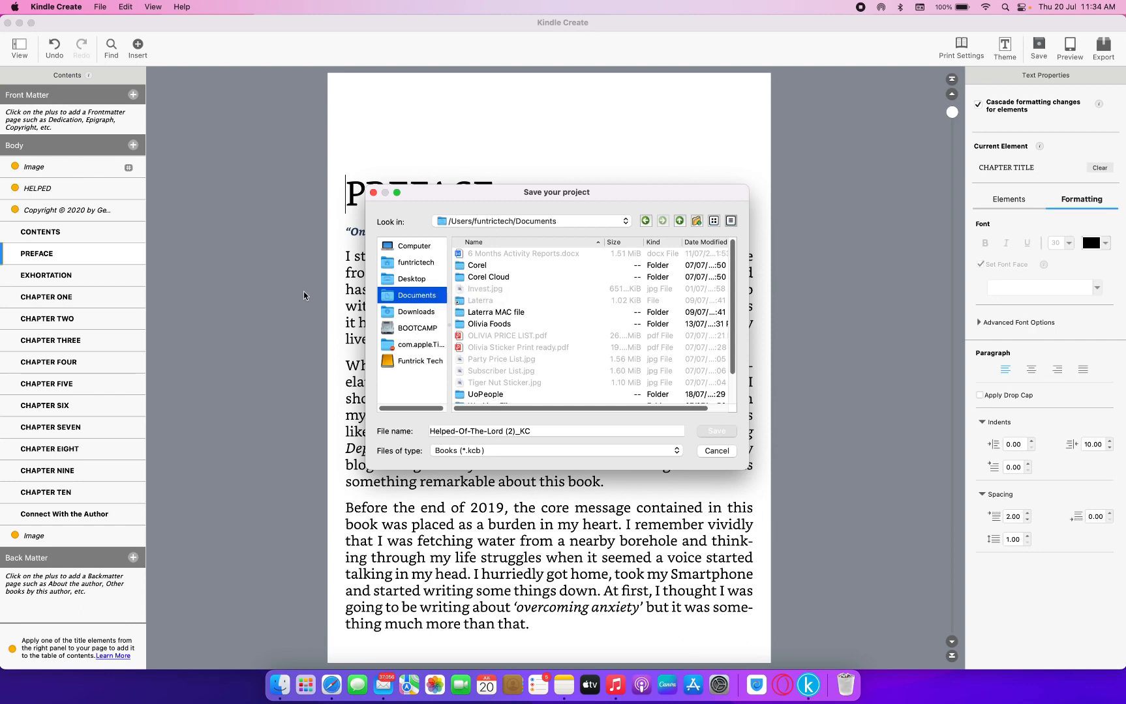
click(704, 432)
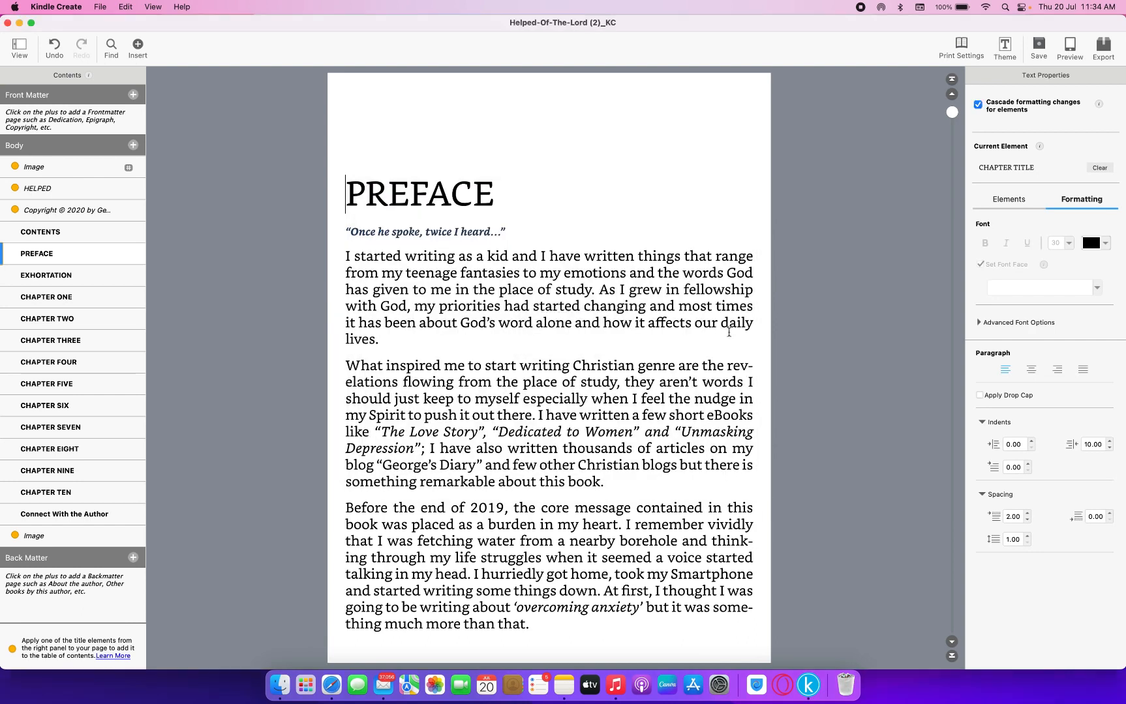
Step: Open the Previewer and set it to a Phone in portrait orientation
scroll(656, 179, down, 20)
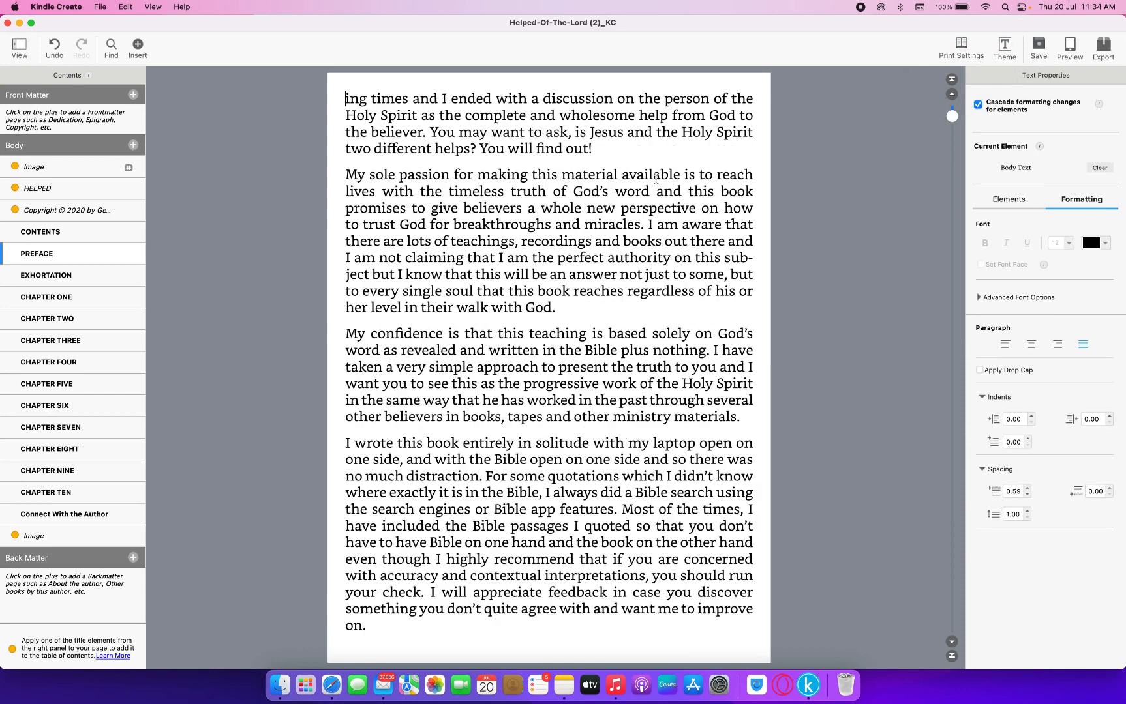
scroll(656, 179, down, 20)
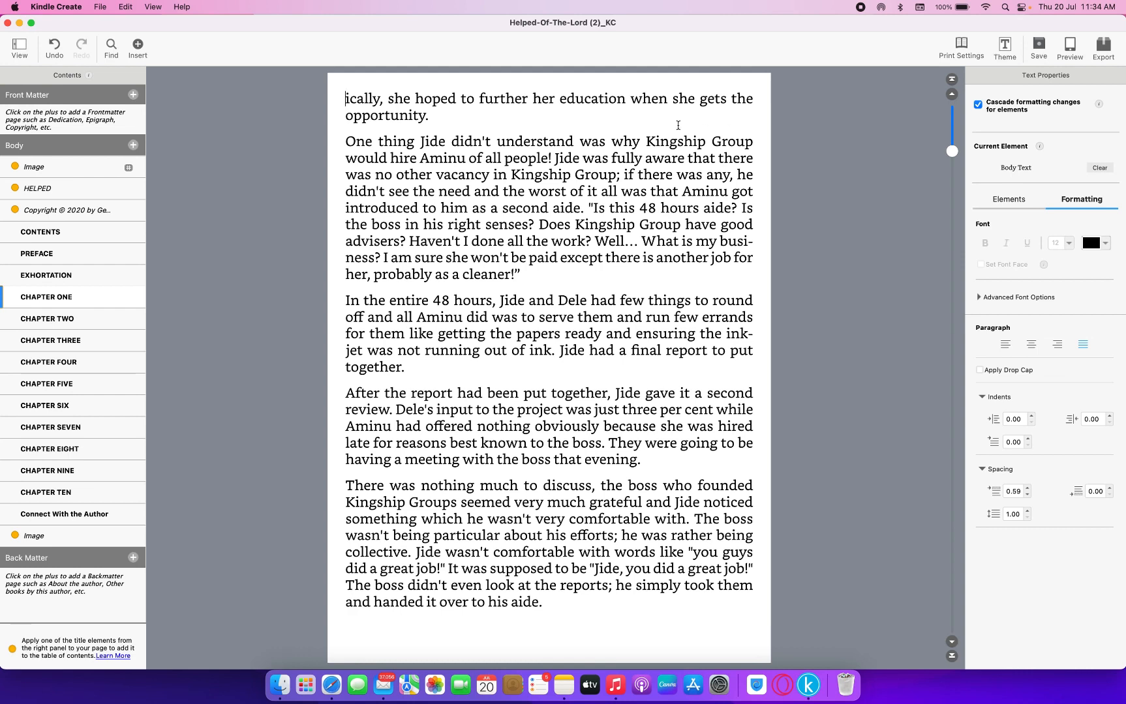
click(1075, 46)
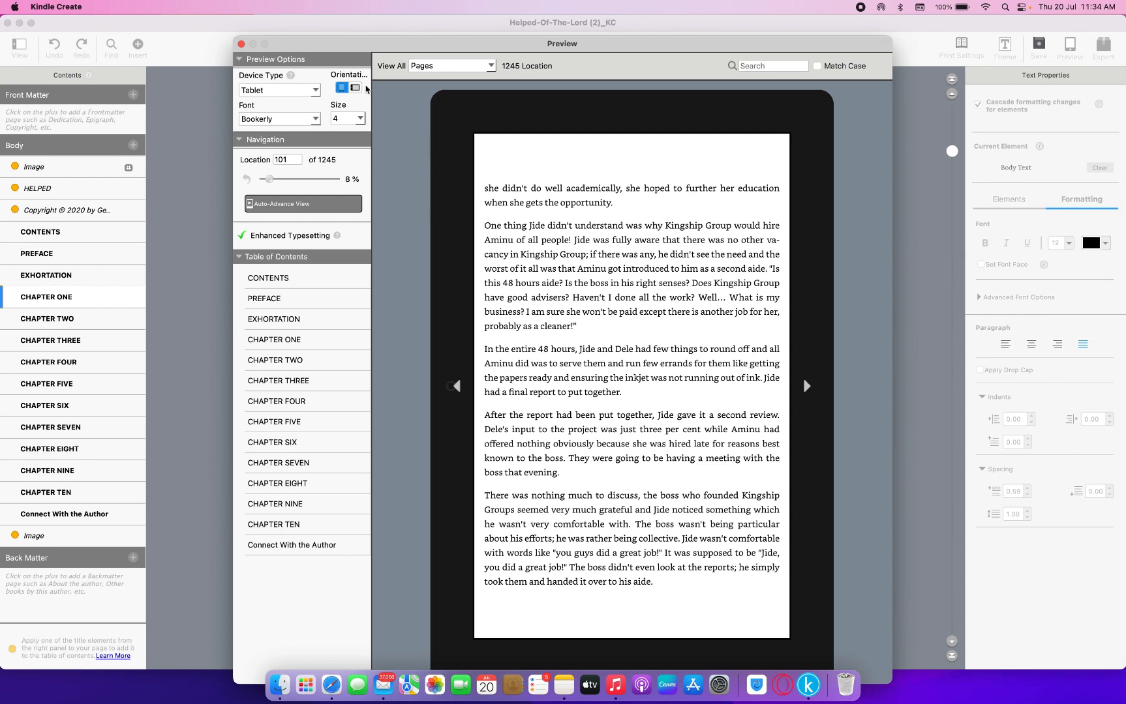
click(356, 87)
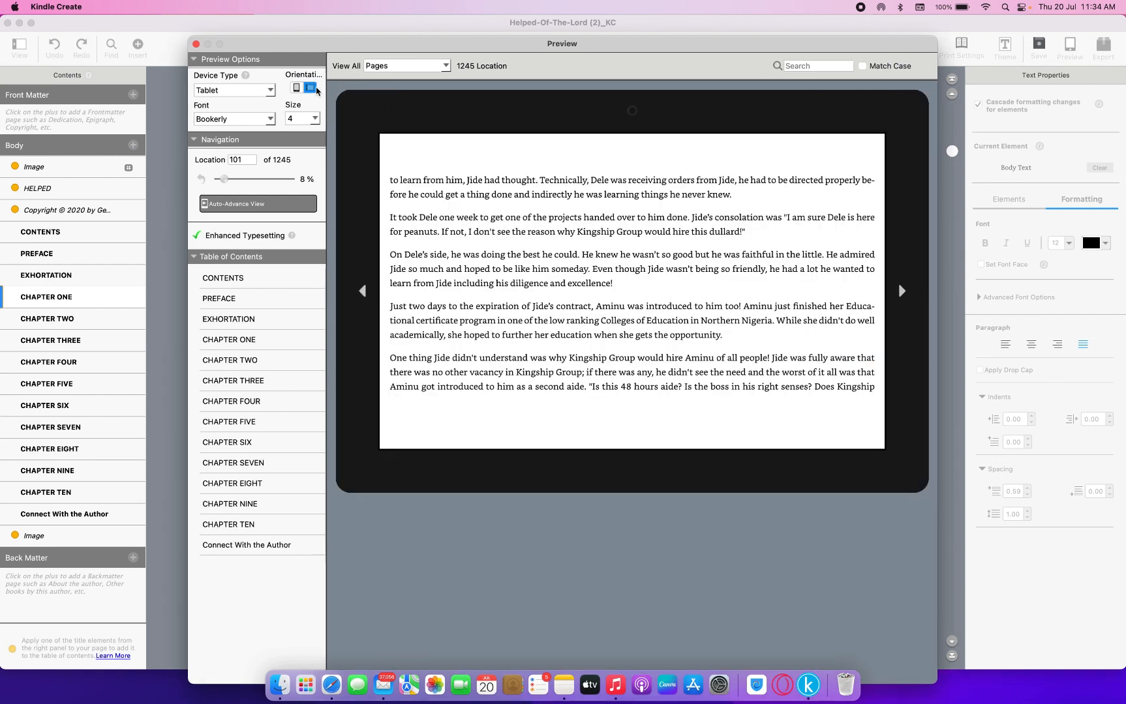
click(296, 87)
click(260, 93)
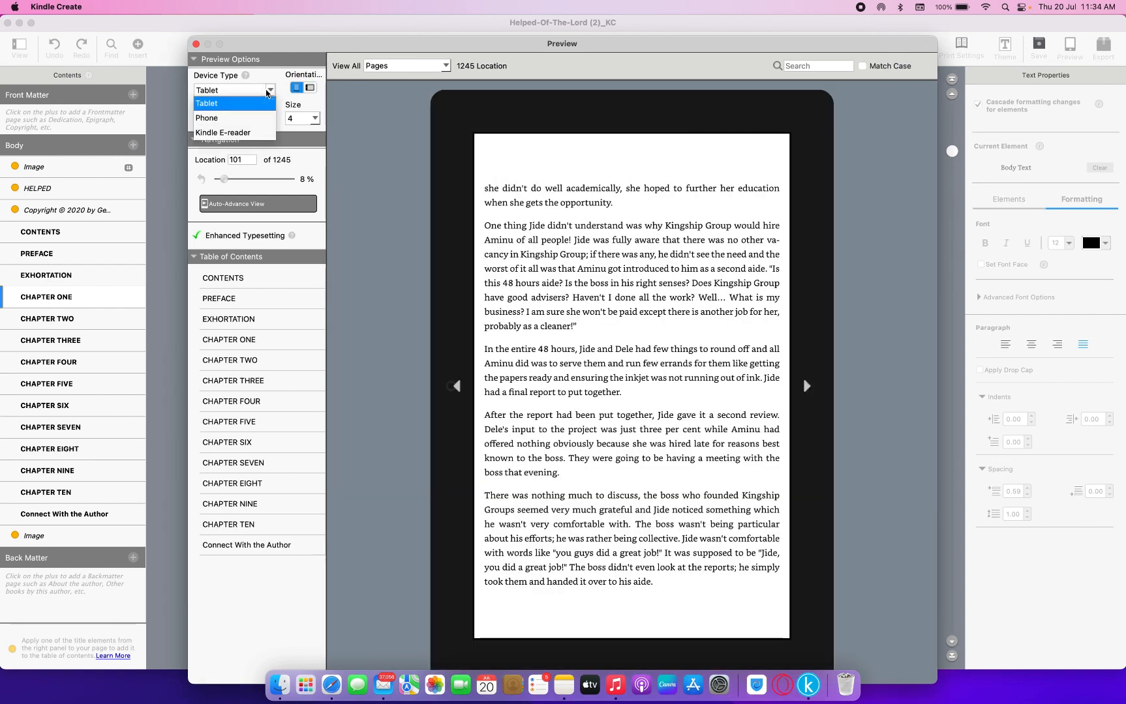
click(229, 120)
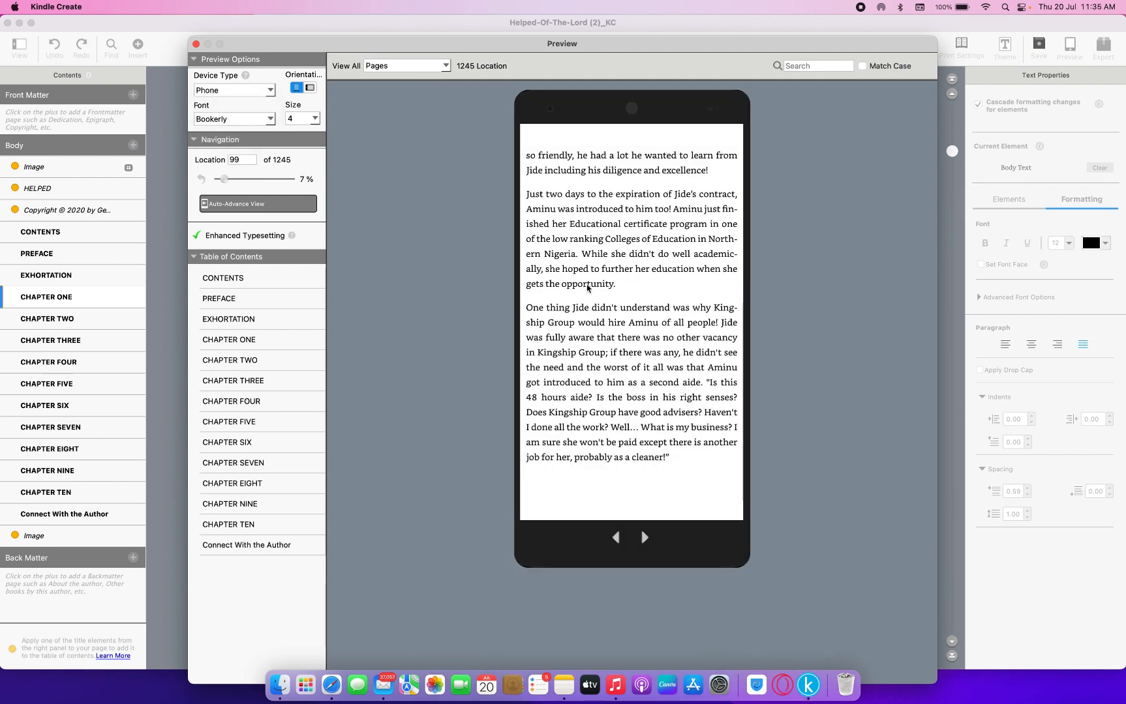
Step: Page back past Chapter One and Exhortation to the Preface start at location 8, then close the preview
click(615, 537)
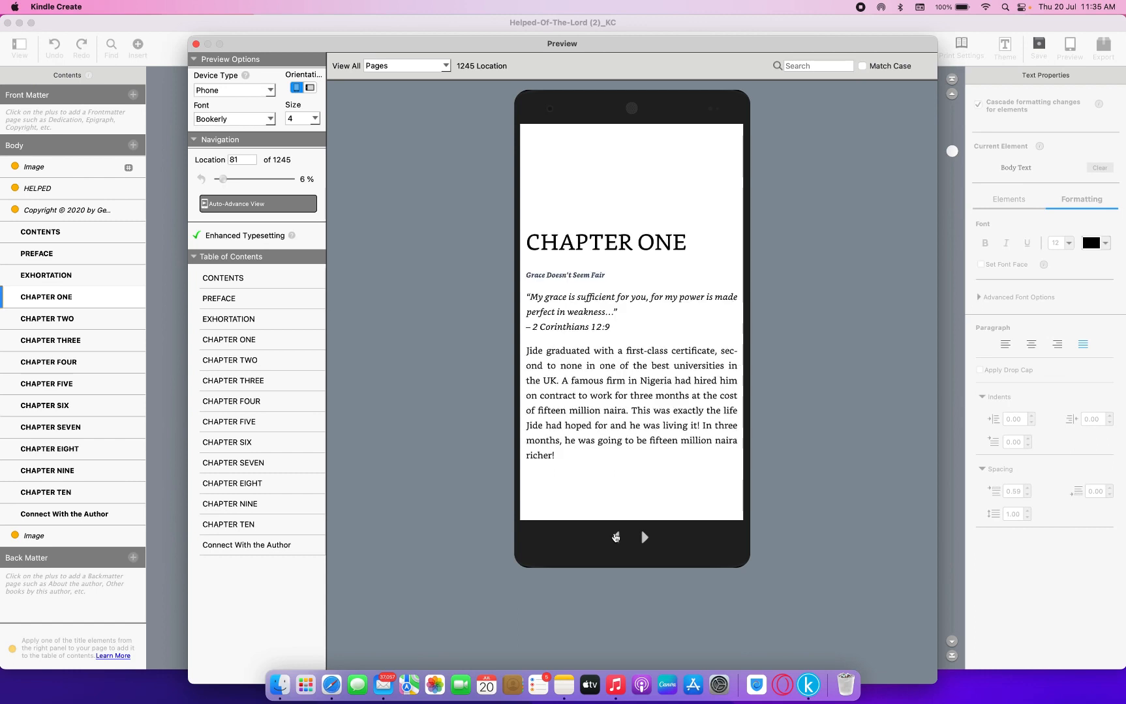
click(616, 537)
click(615, 537)
click(616, 538)
click(615, 538)
click(616, 537)
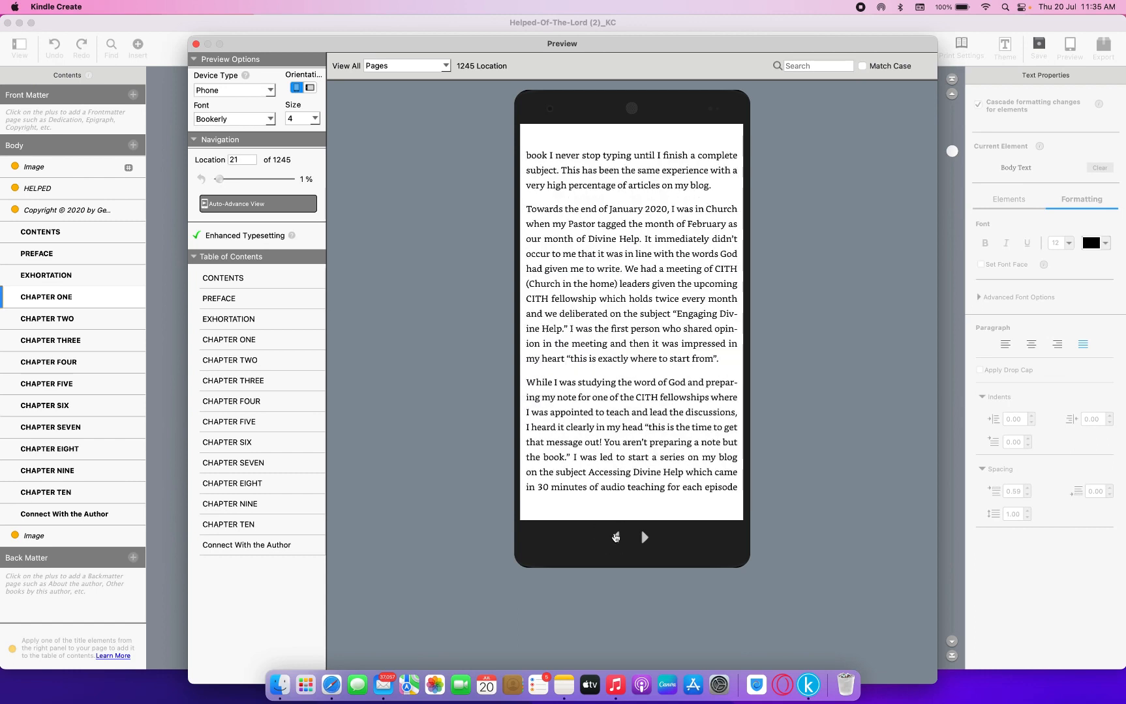
click(616, 538)
click(615, 538)
click(615, 537)
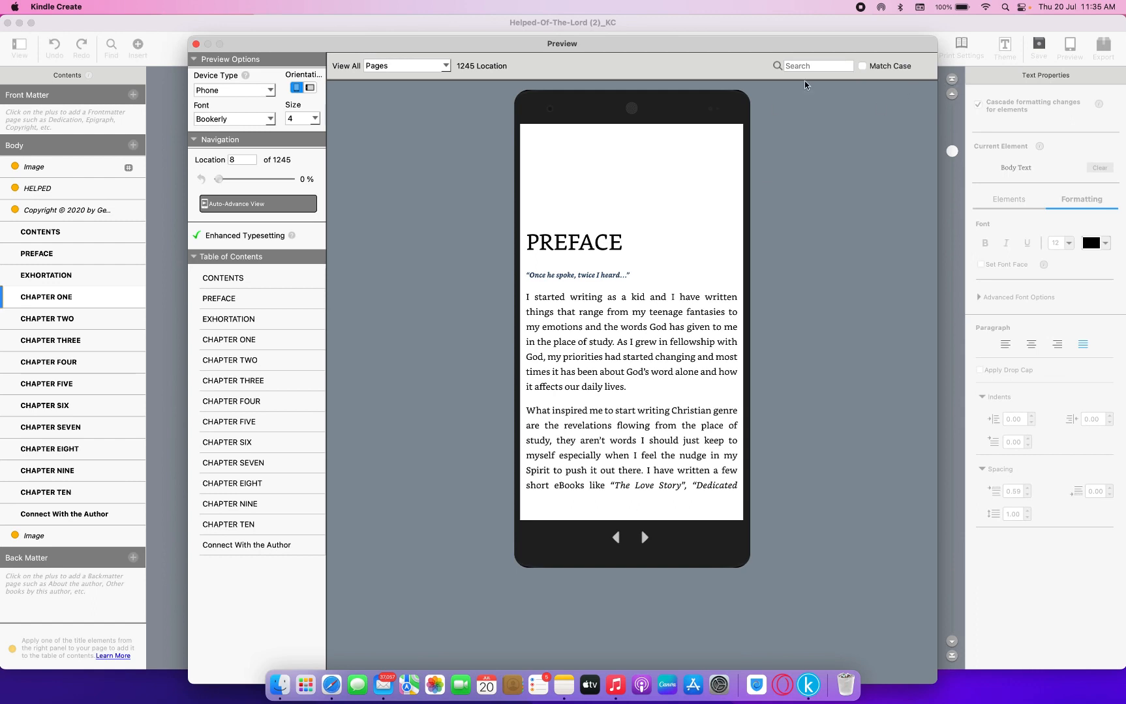
click(196, 44)
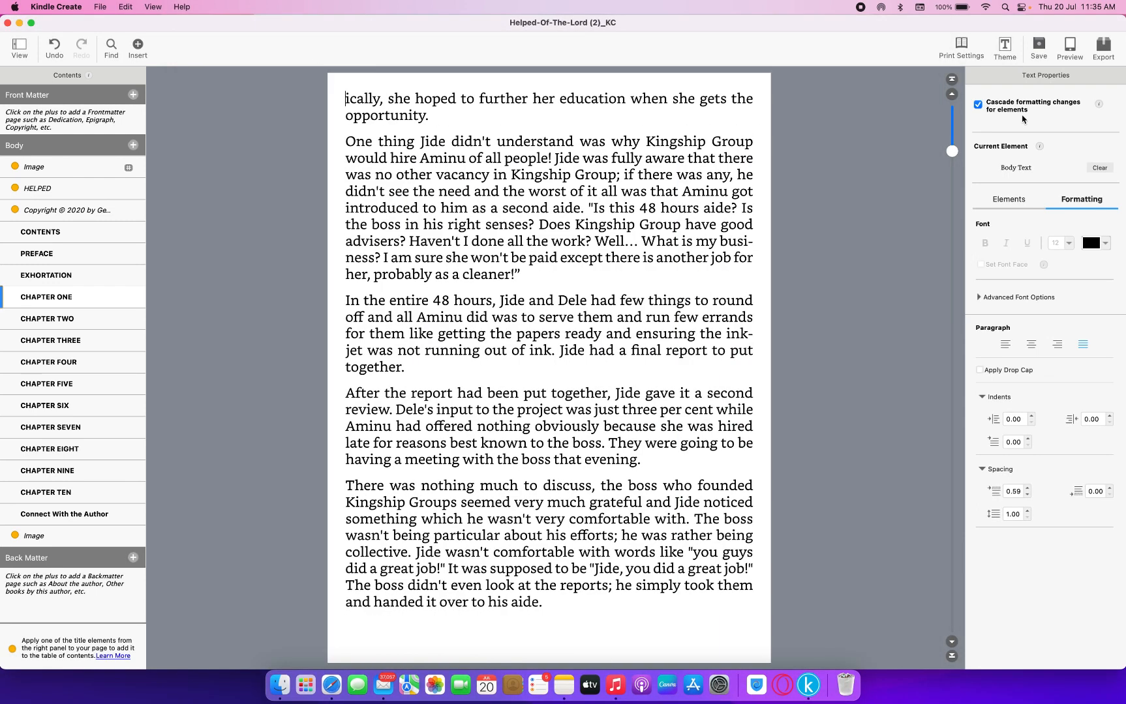
Step: Export the book as KPF and EPUB into Documents and reveal the exported files in Finder
click(1106, 47)
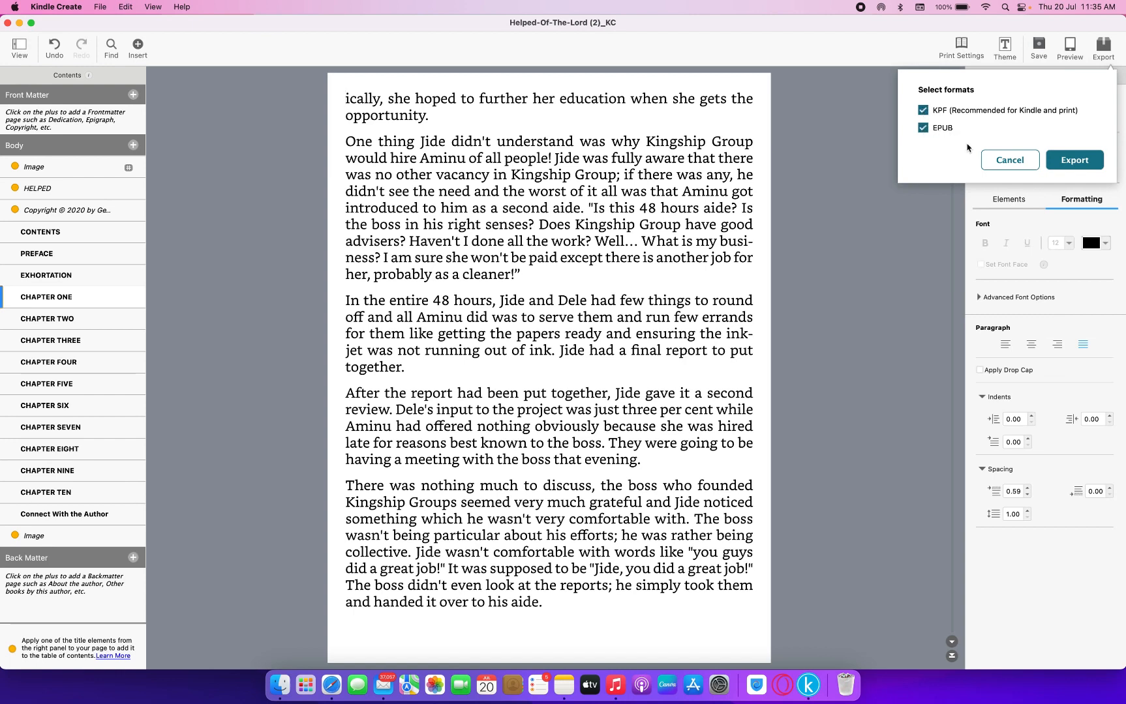
click(1062, 161)
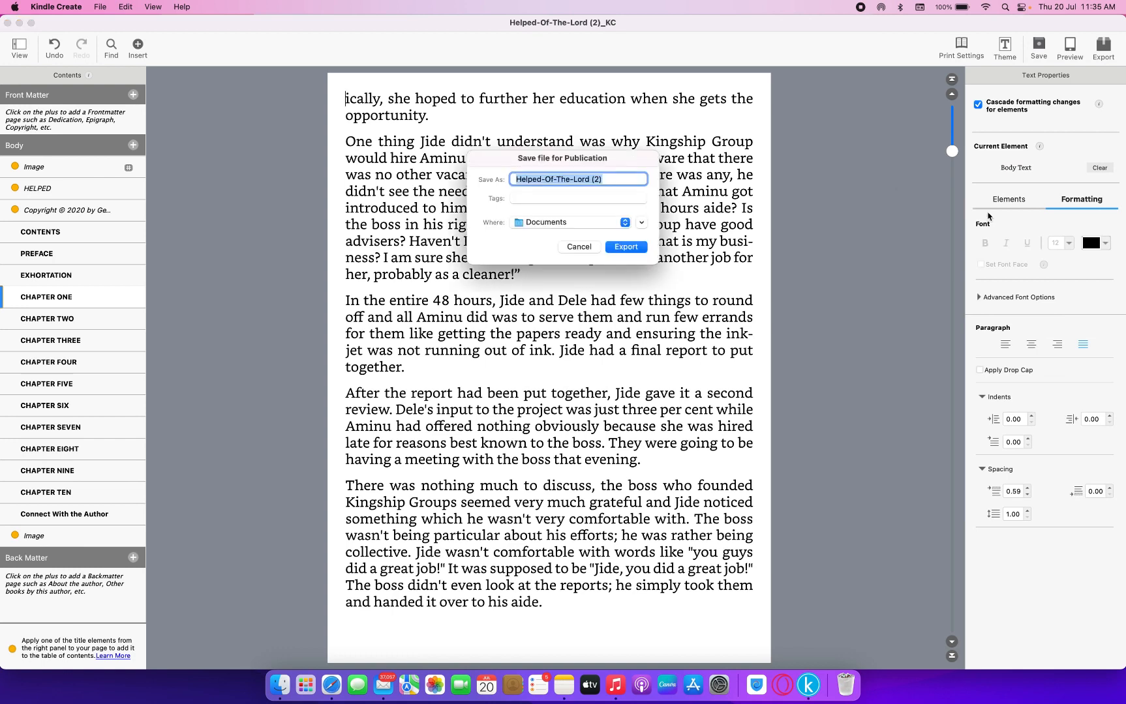
click(626, 247)
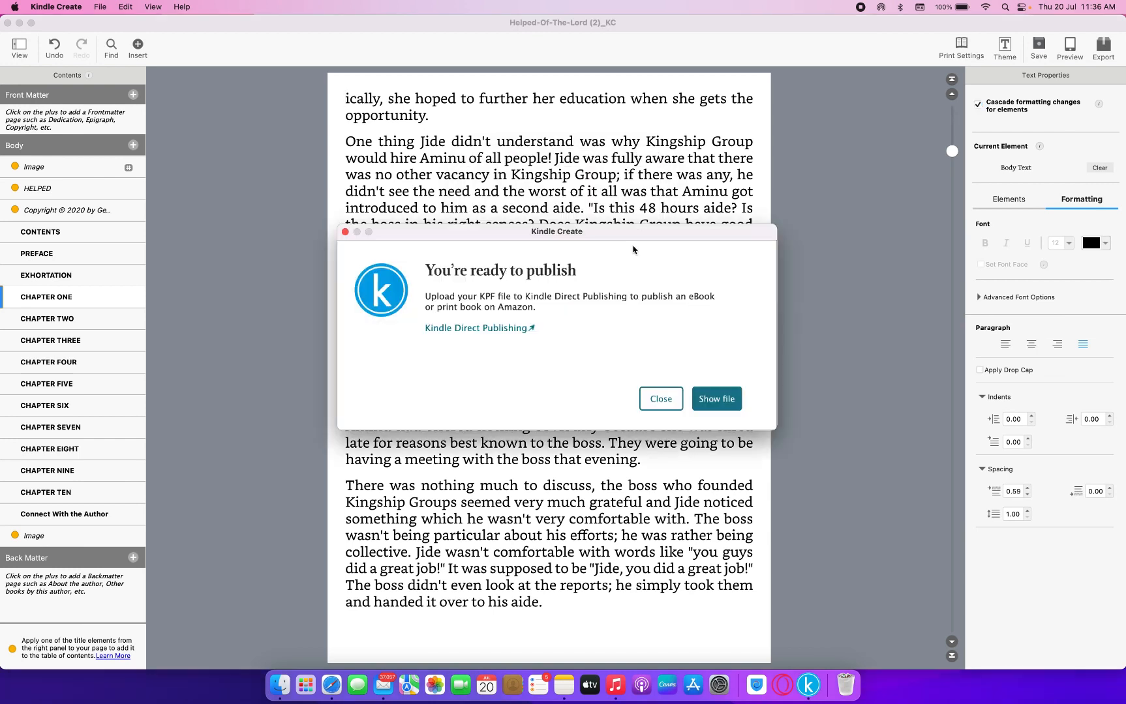
click(707, 399)
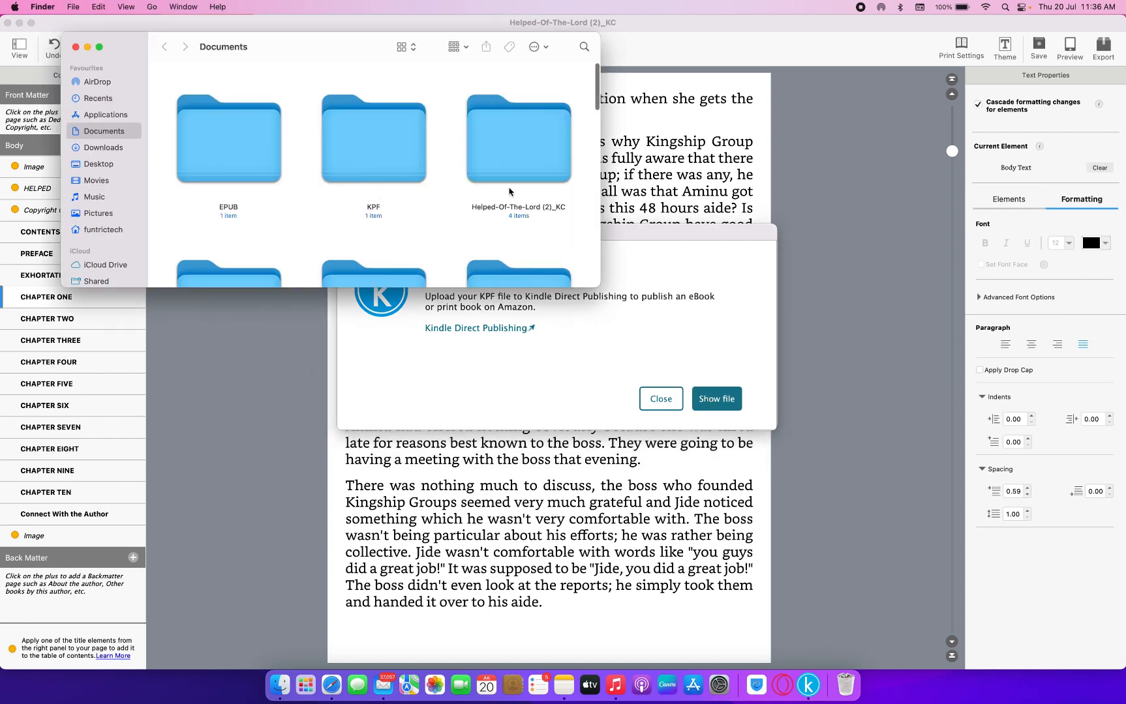
Step: Locate Helped-Of-The-Lord (2).kpf in the Documents KPF folder, then switch to the Safari KDP Bookshelf
double_click(528, 175)
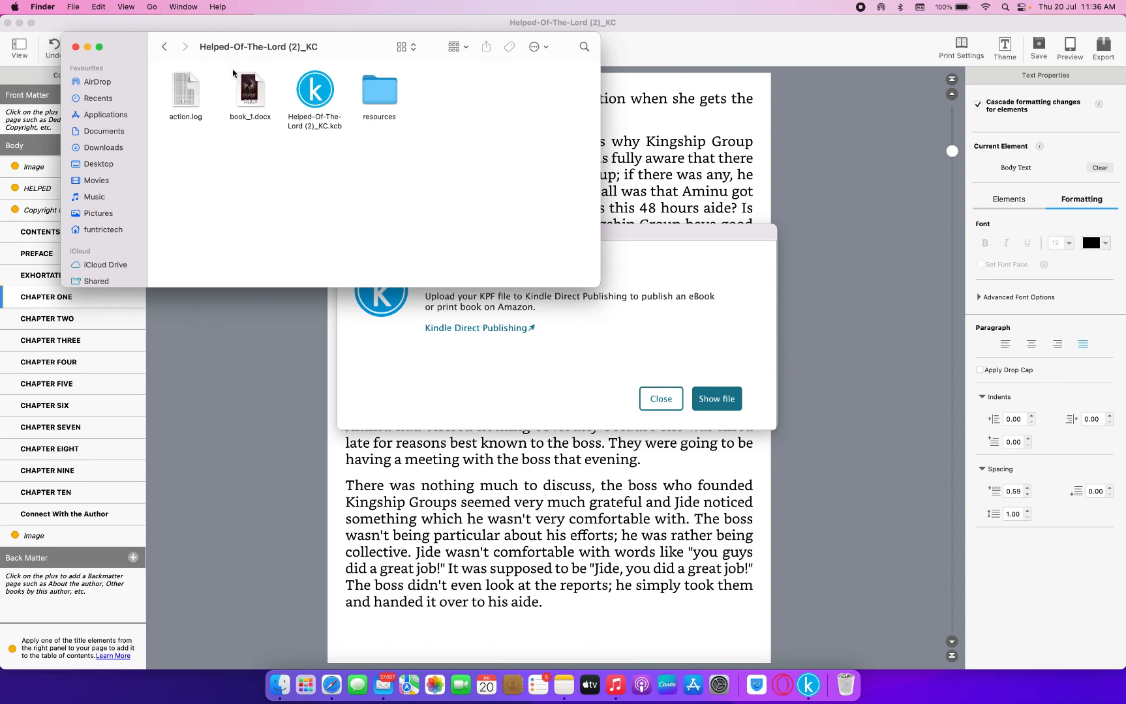
click(166, 47)
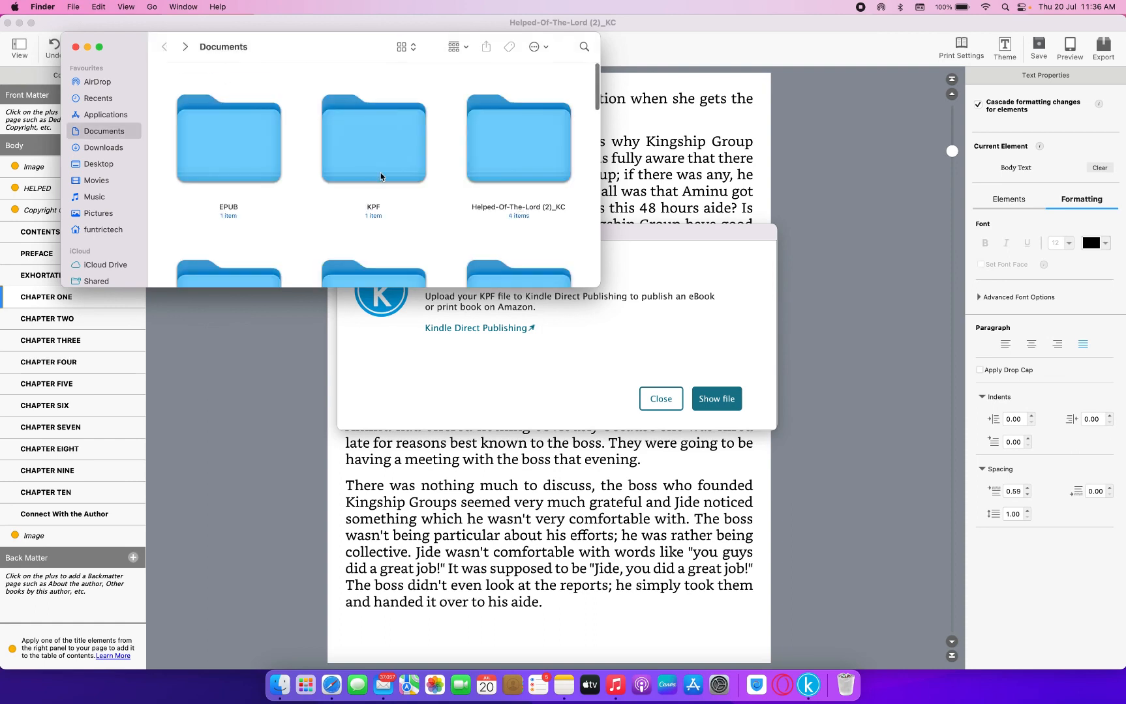
double_click(365, 174)
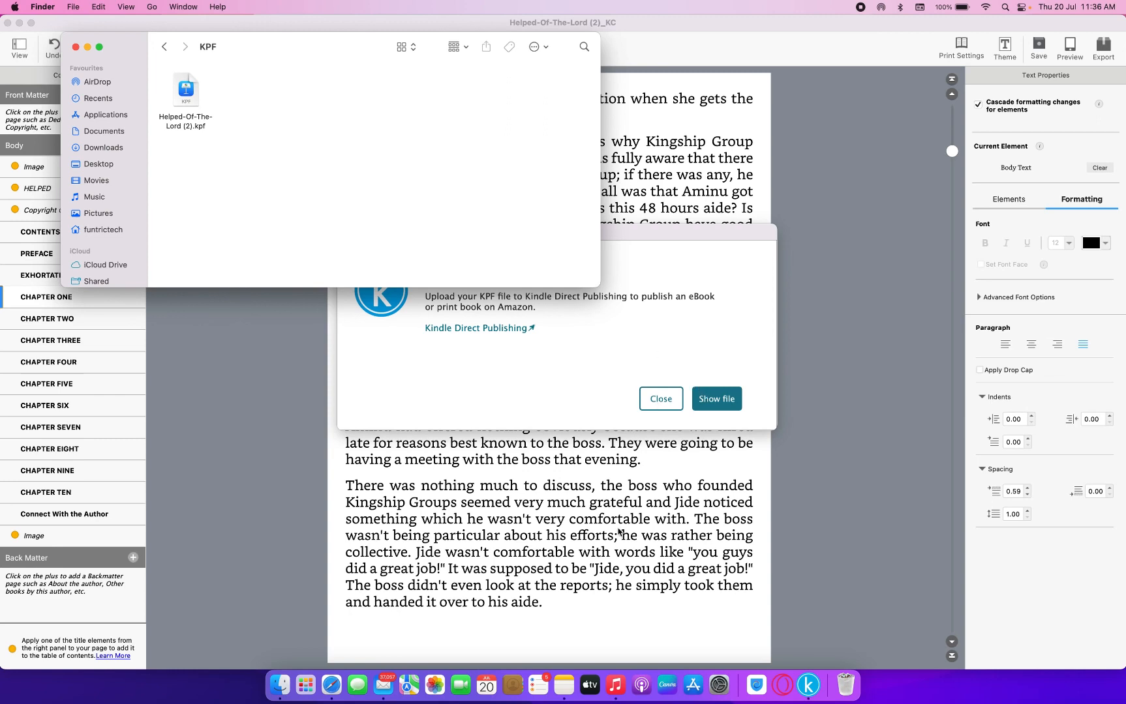
click(320, 681)
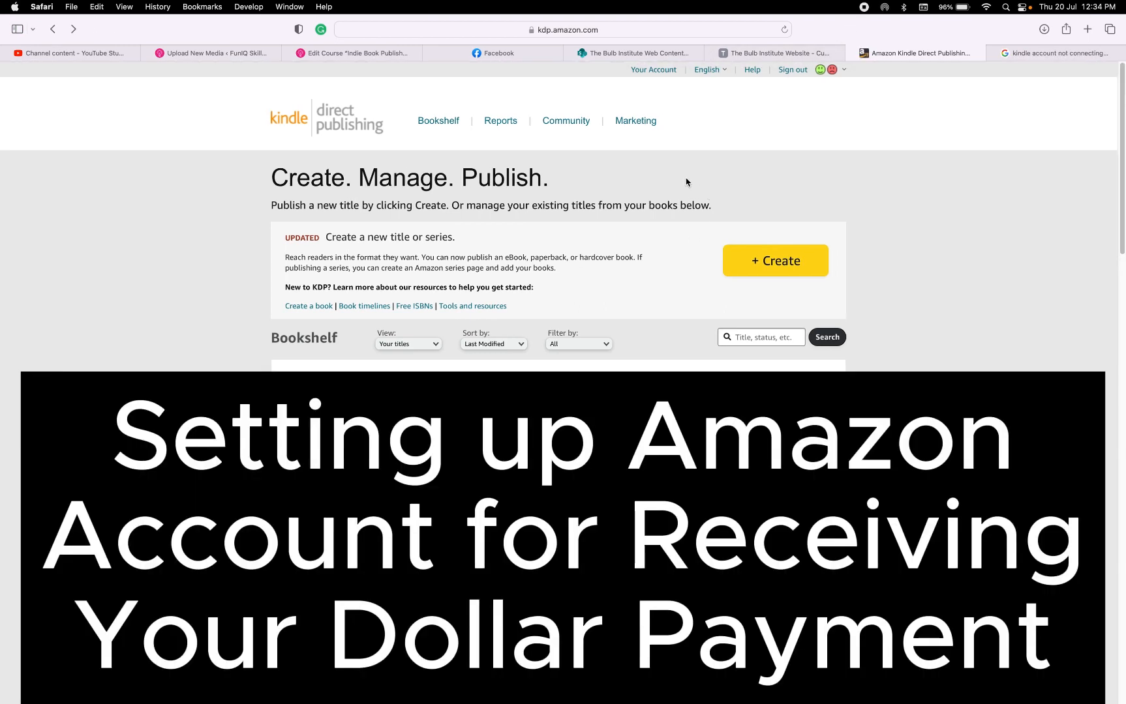
Step: Sign in to KDP Your Account with the saved password and enter the texted one-time verification code
click(659, 73)
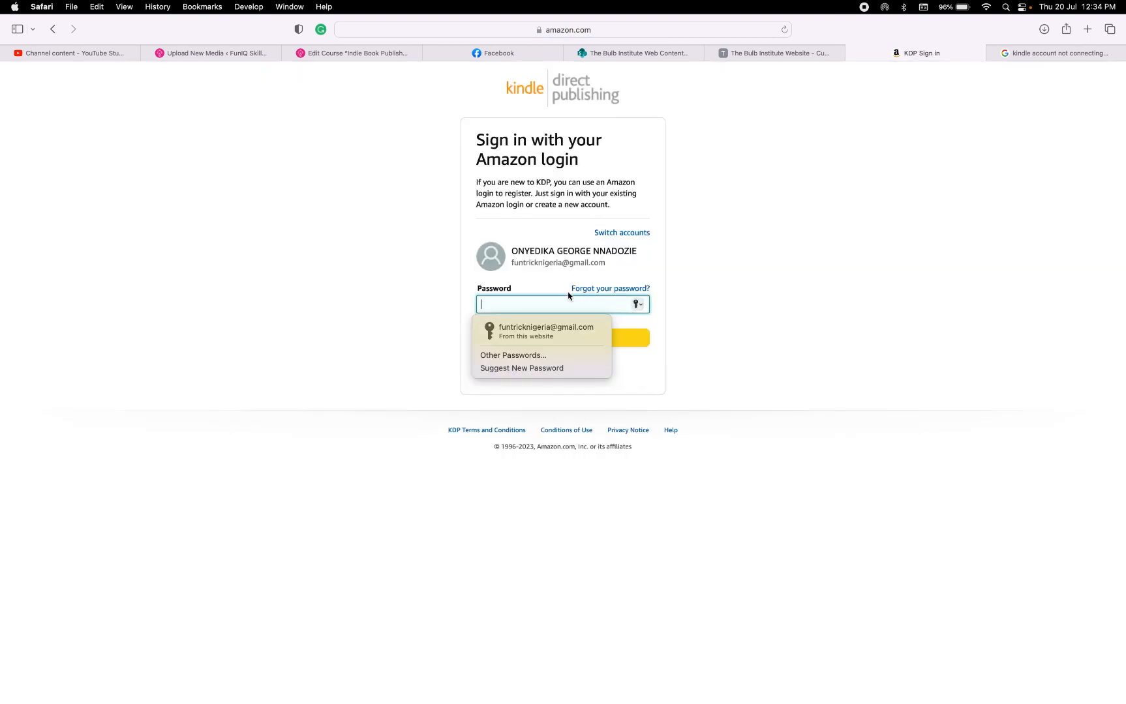
click(557, 331)
click(558, 337)
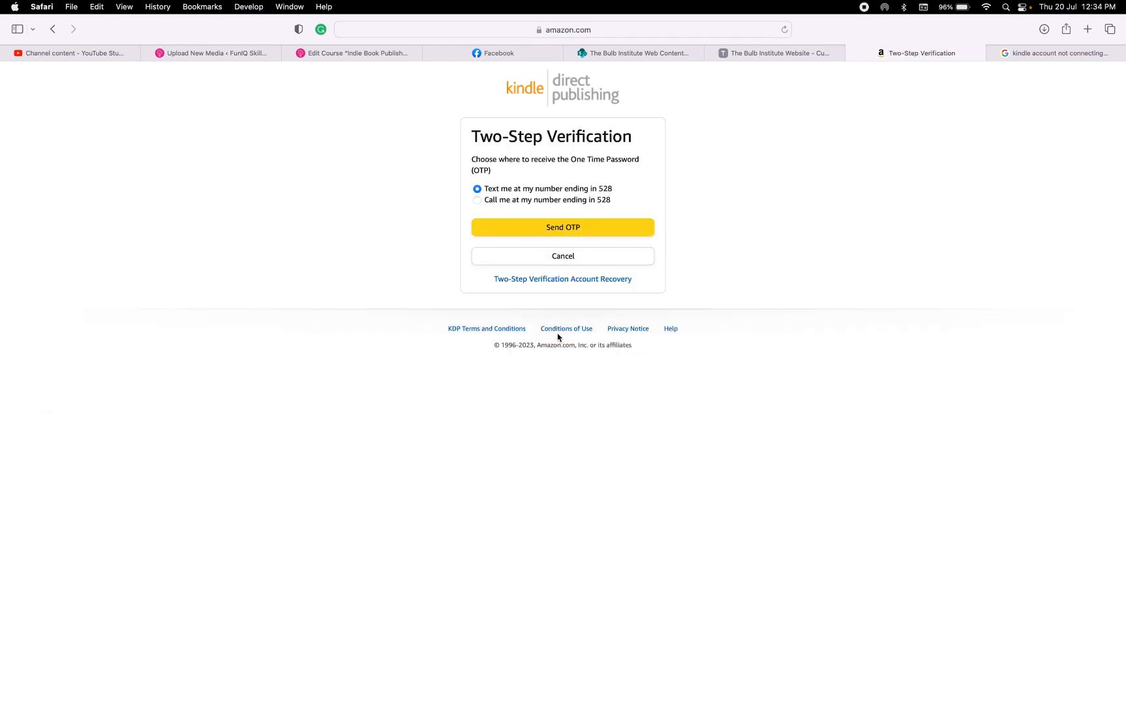
click(553, 233)
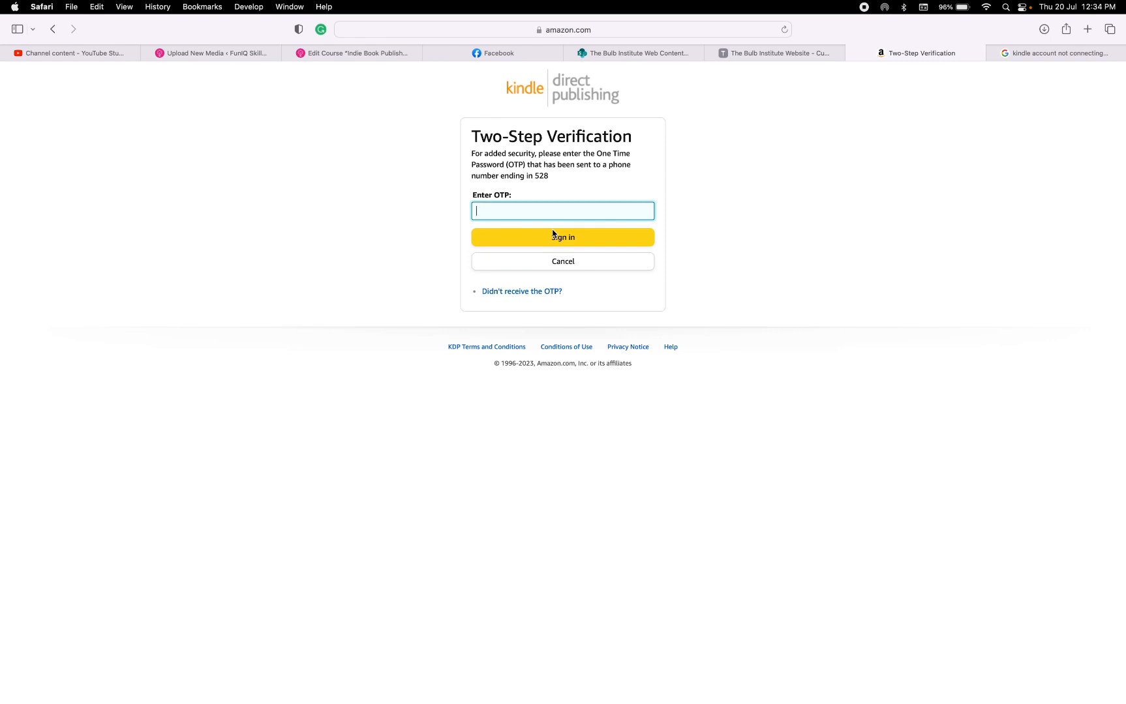
key(Return)
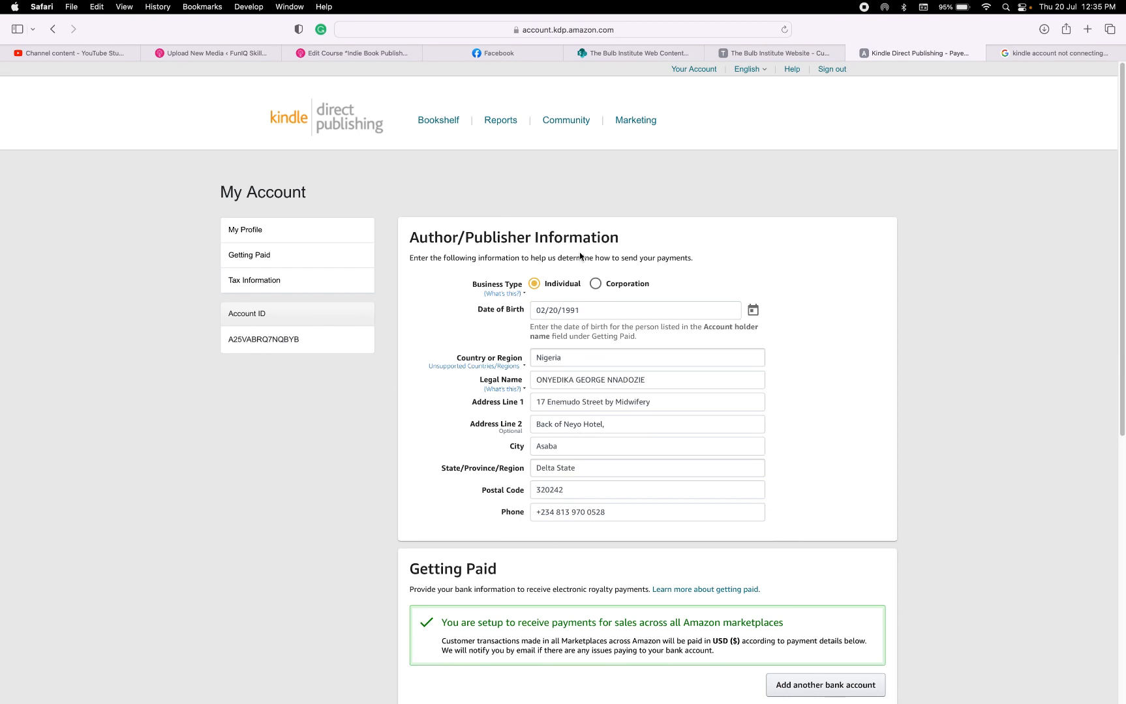
Step: Scroll through the Author/Publisher Information, Getting Paid and Tax Information sections of My Account
scroll(580, 257, down, 2)
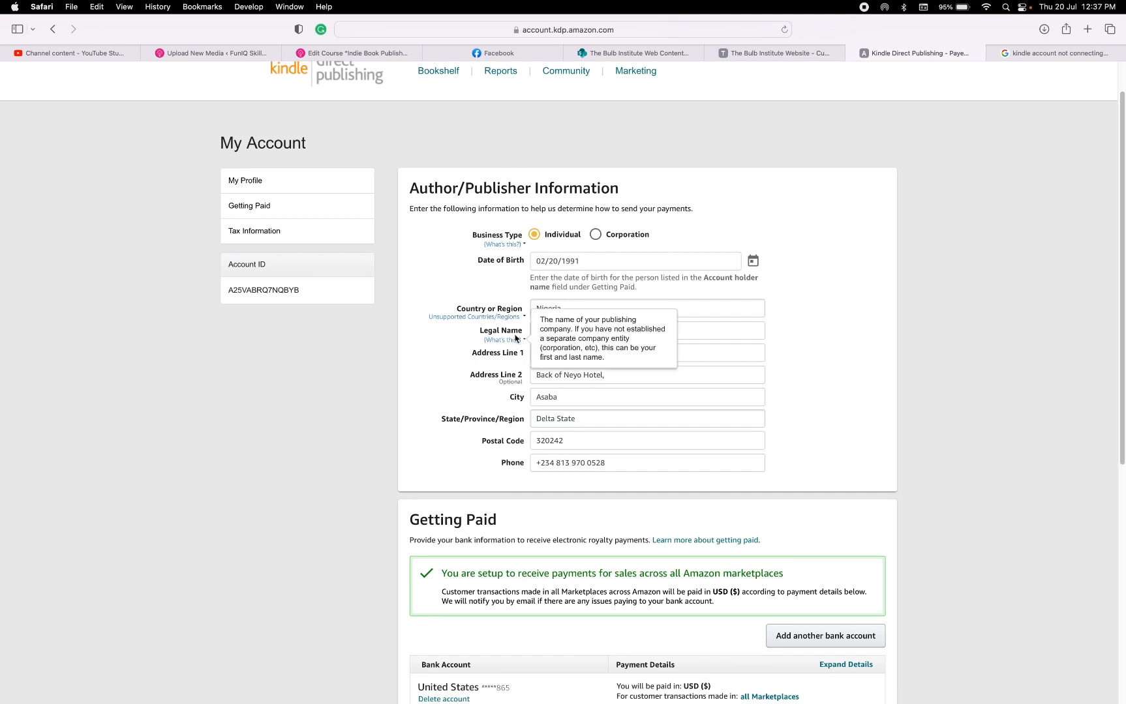
scroll(556, 301, down, 3)
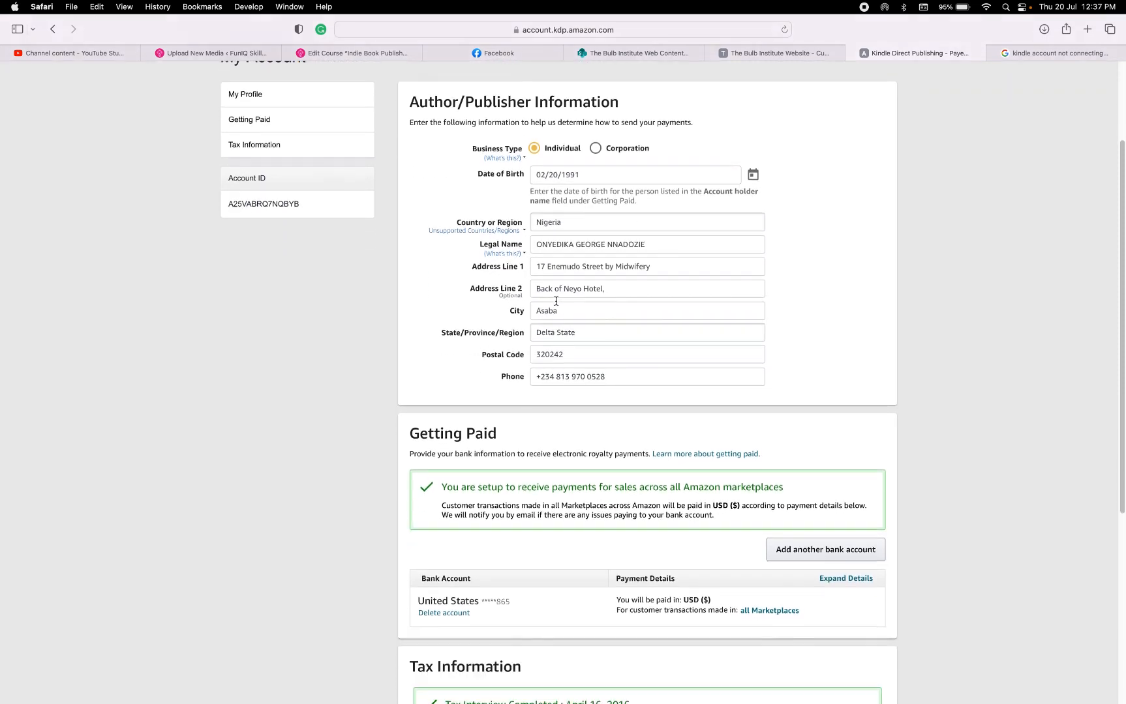
scroll(556, 301, down, 2)
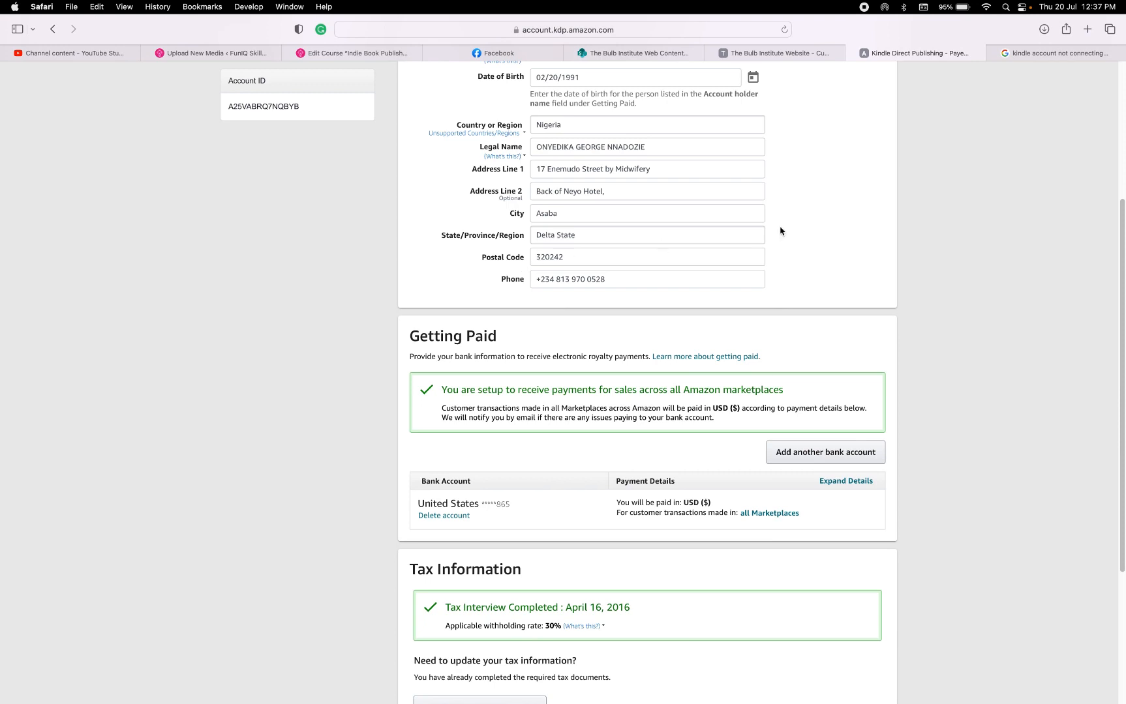
Step: Search Google for 'Nigeria Postal code' in a new tab, allowing location access
click(1085, 30)
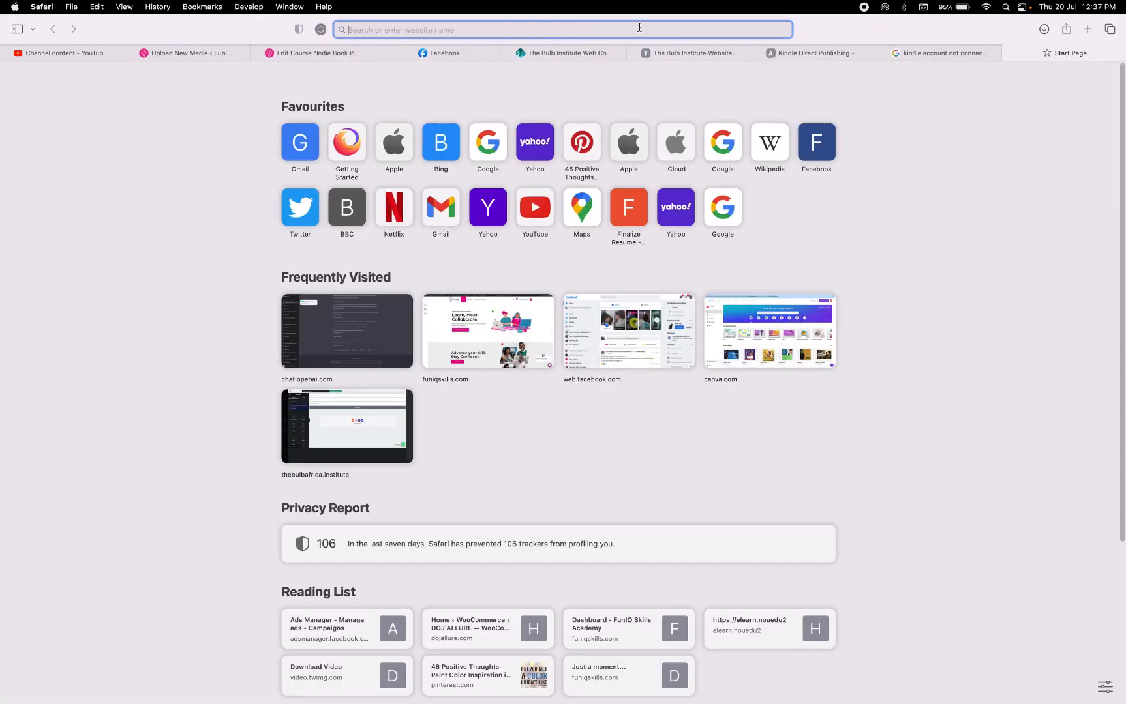
text(Pos)
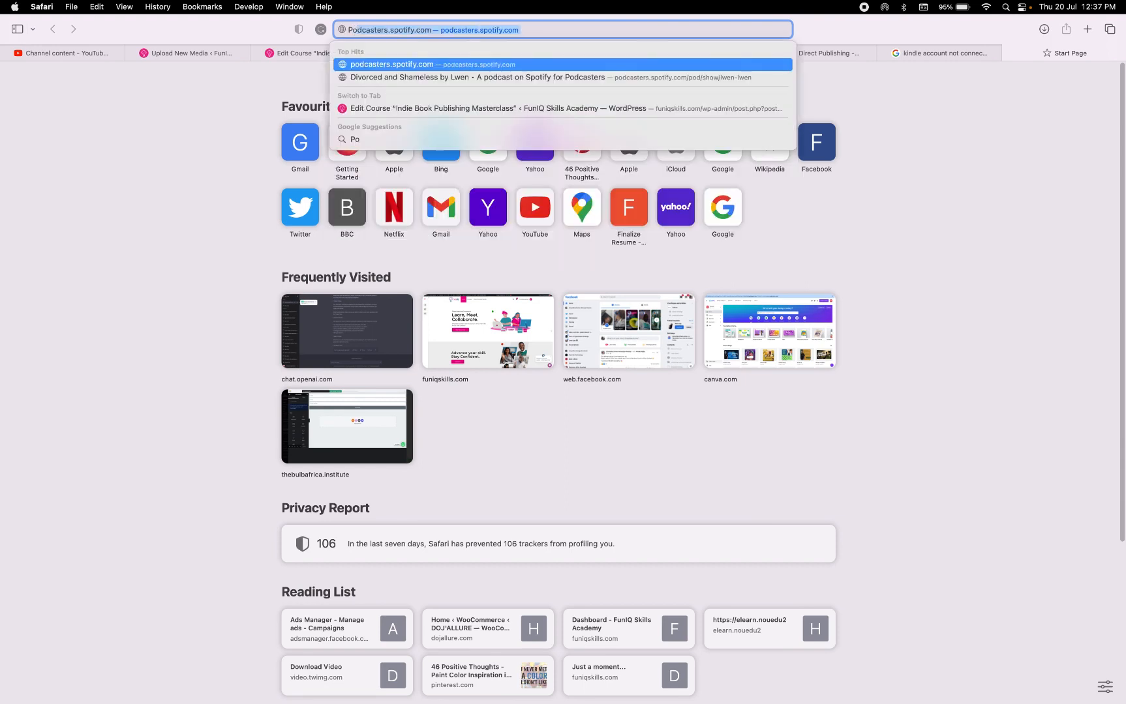
key(BackSpace)
key(BackSpace)
key(BackSpace)
text(N)
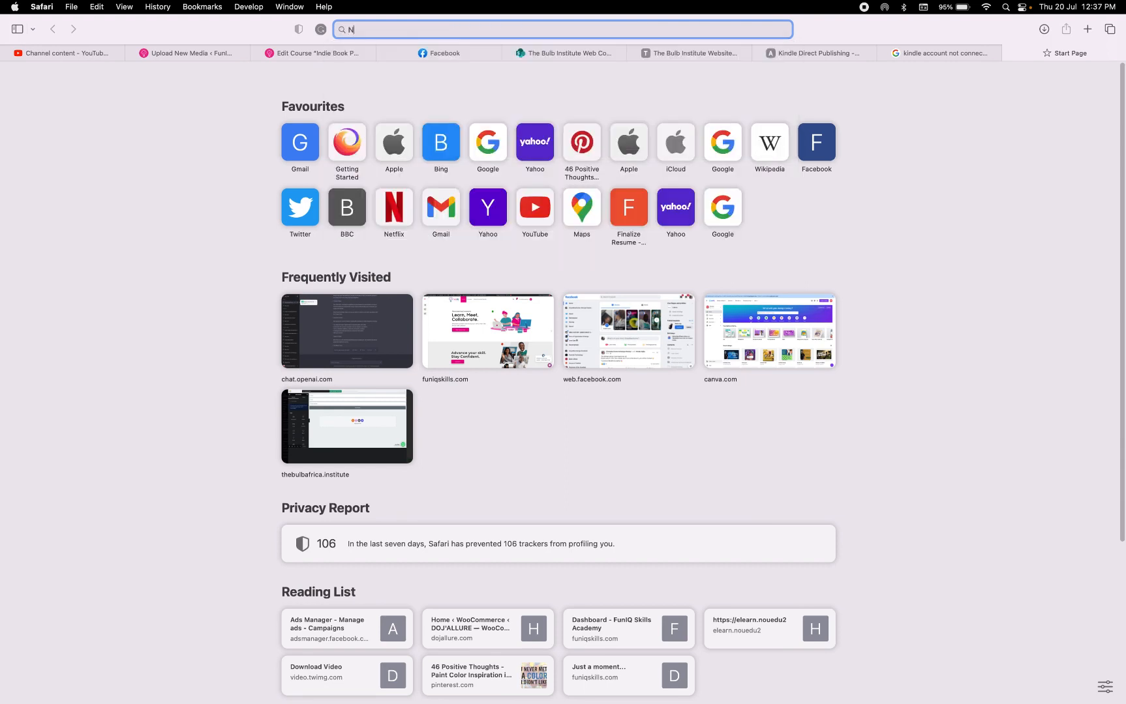
text(igeria P)
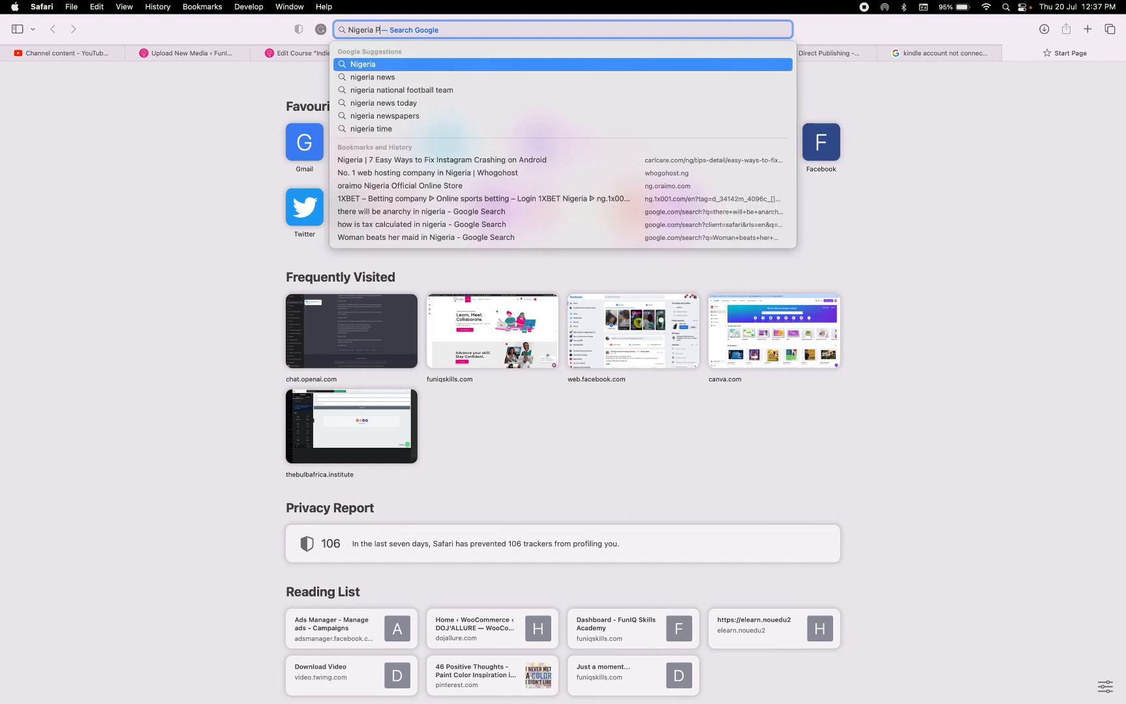
text(ostal code)
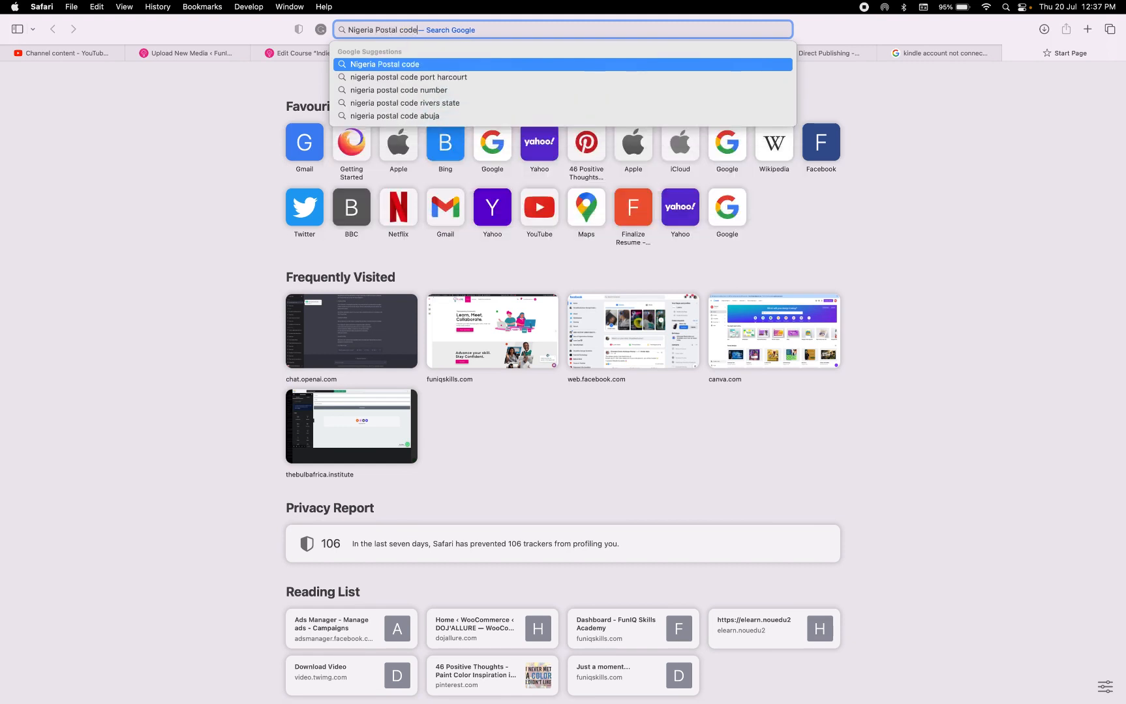
key(Return)
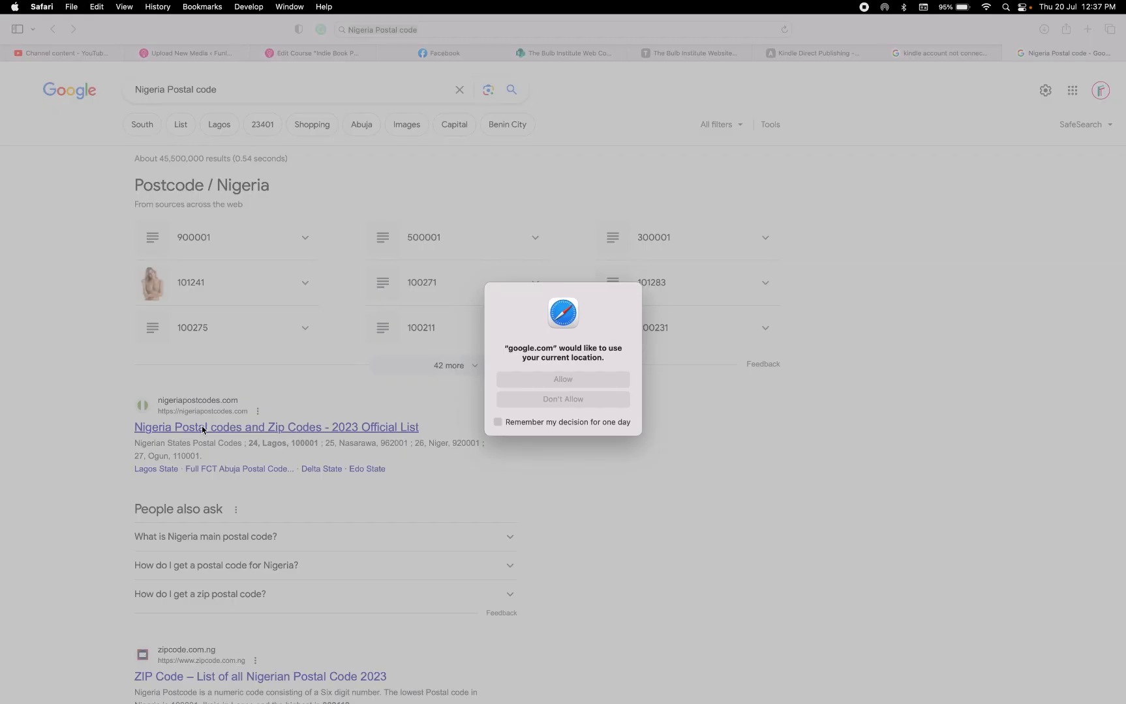
click(583, 381)
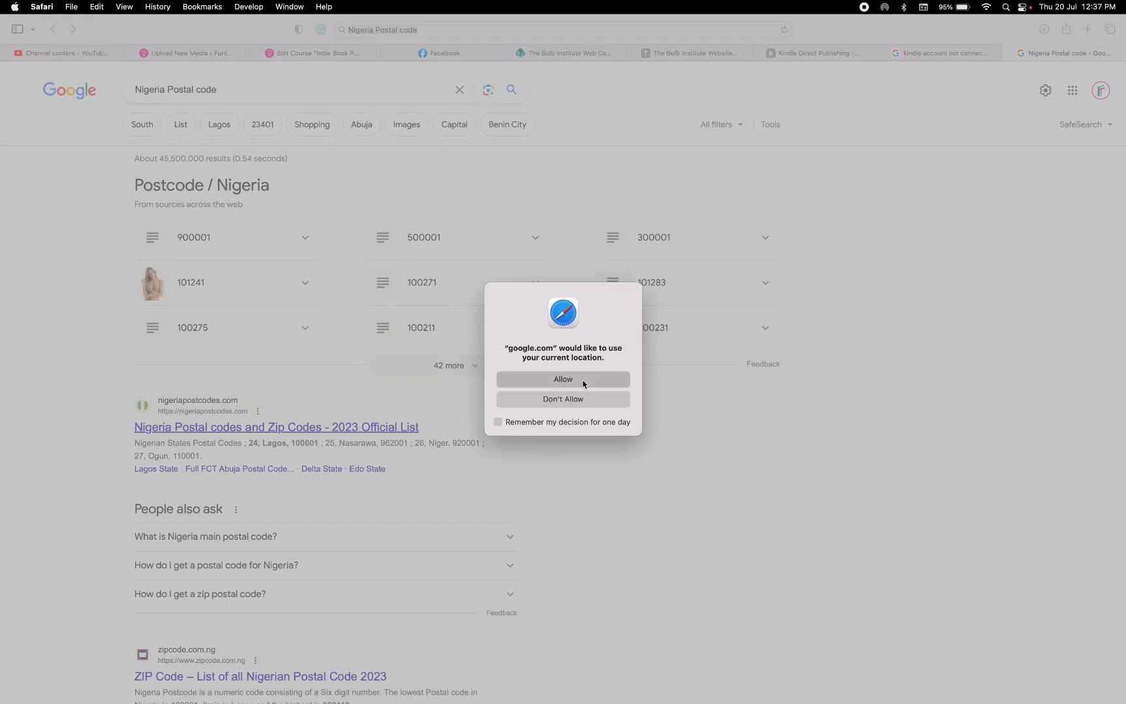
Step: Browse the nigeriapostcodes.com listing, then go back and return to the KDP account tab
click(214, 433)
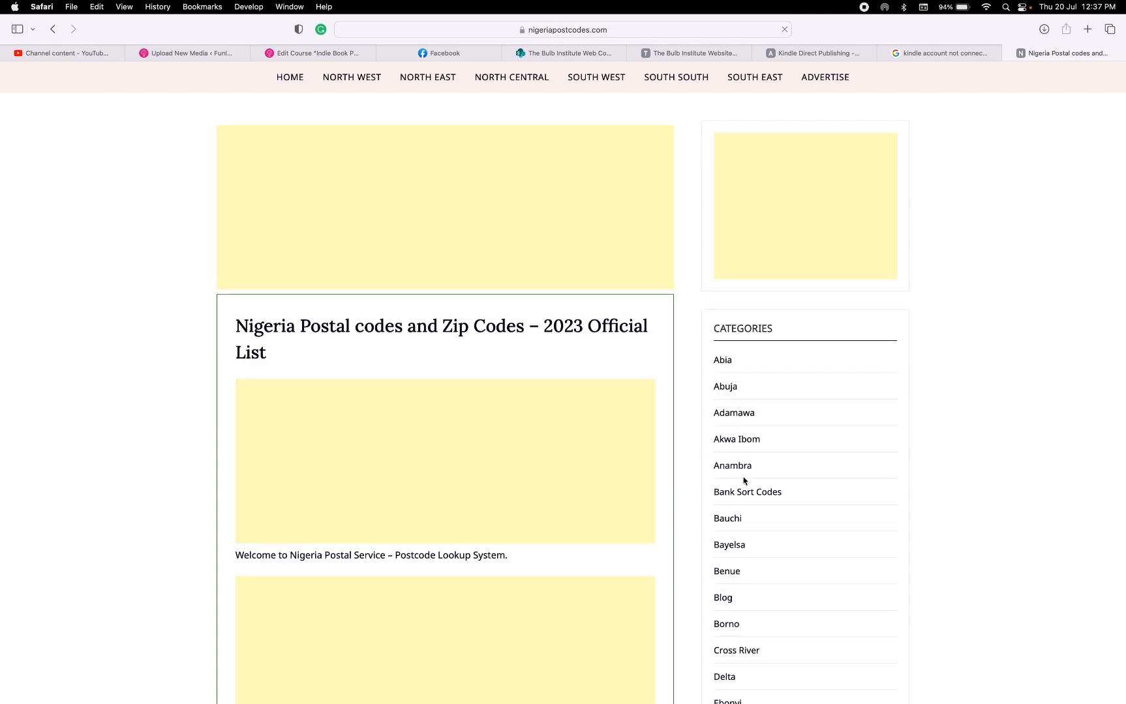
scroll(759, 390, down, 3)
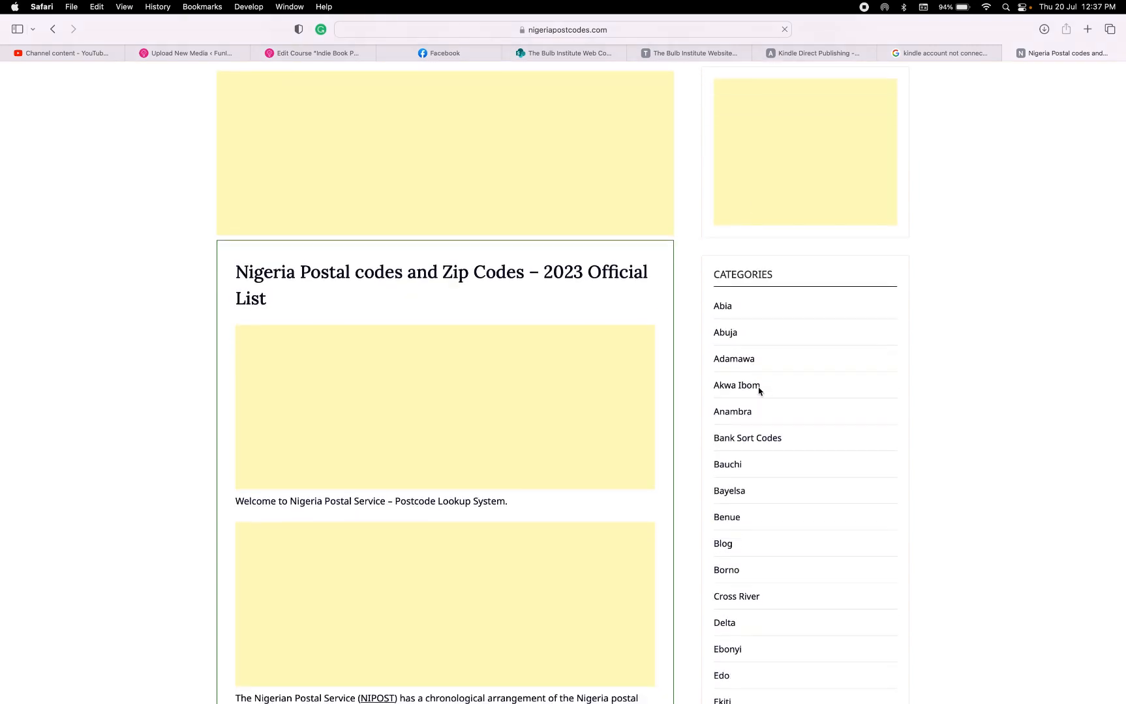
scroll(760, 390, down, 5)
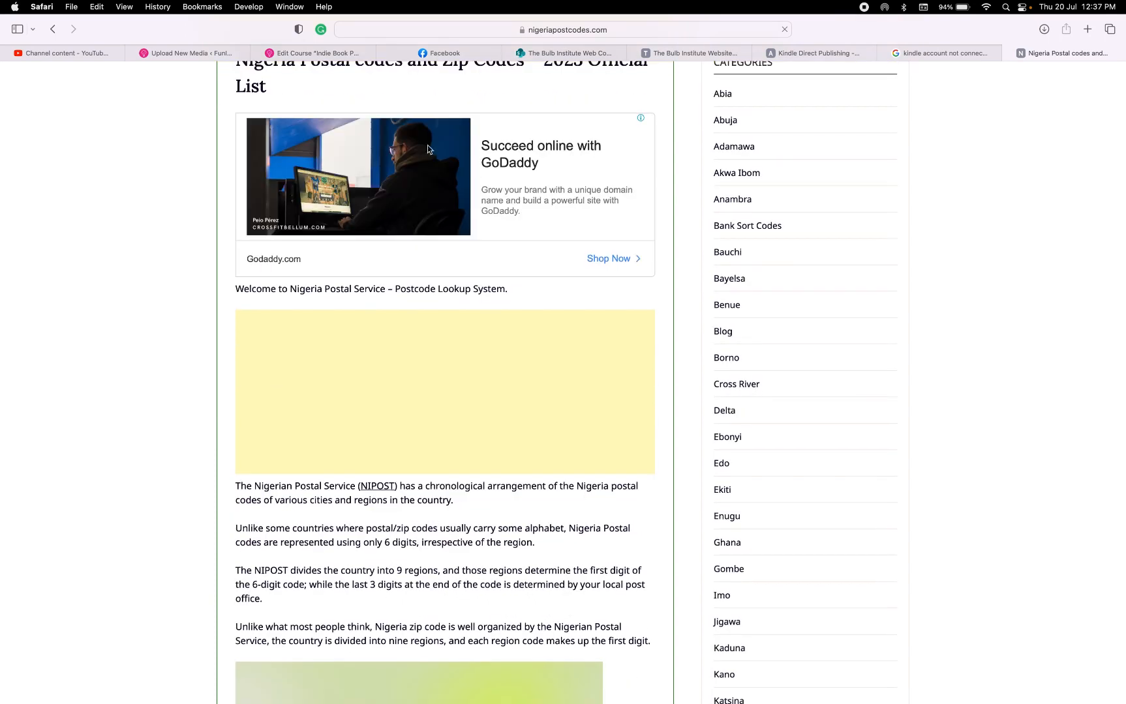
click(98, 29)
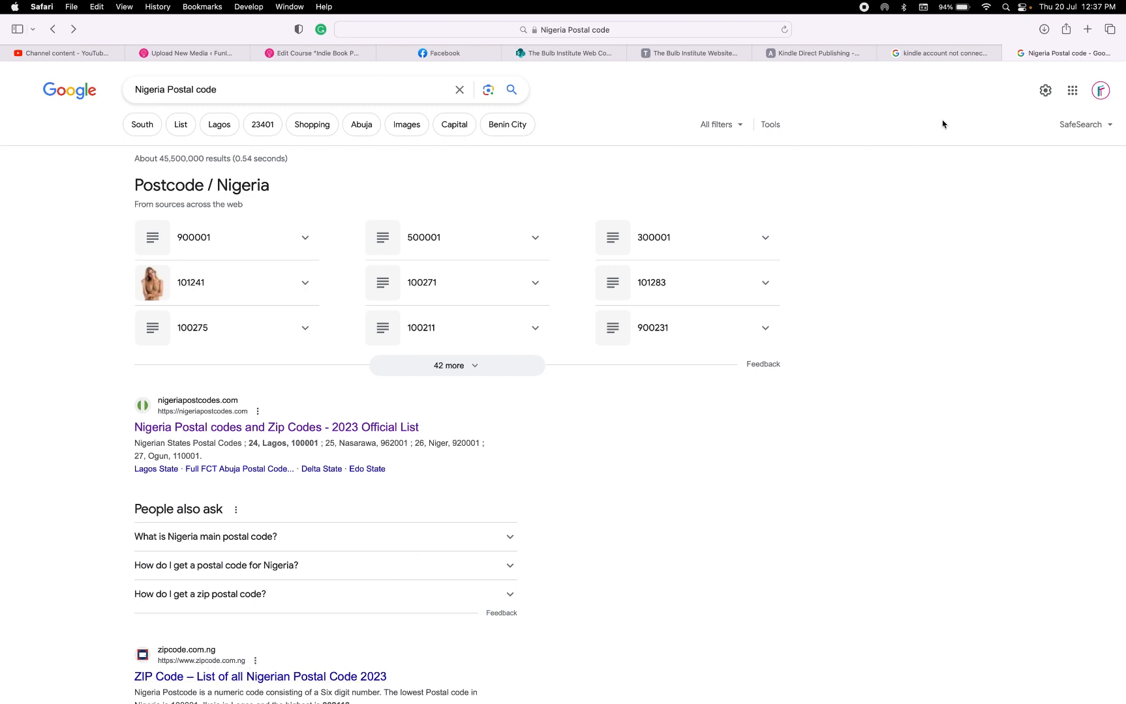
click(947, 58)
click(828, 58)
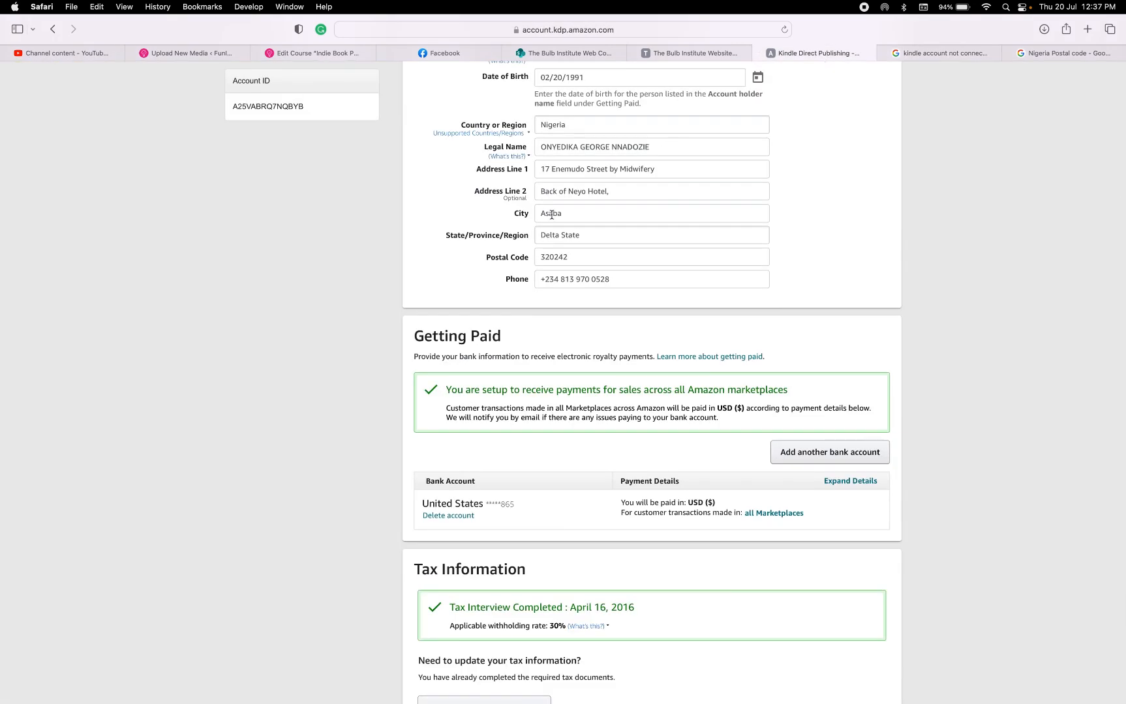
Step: Go to View/Provide Tax Information, choosing Save and Continue for the unsaved account changes
scroll(581, 209, up, 2)
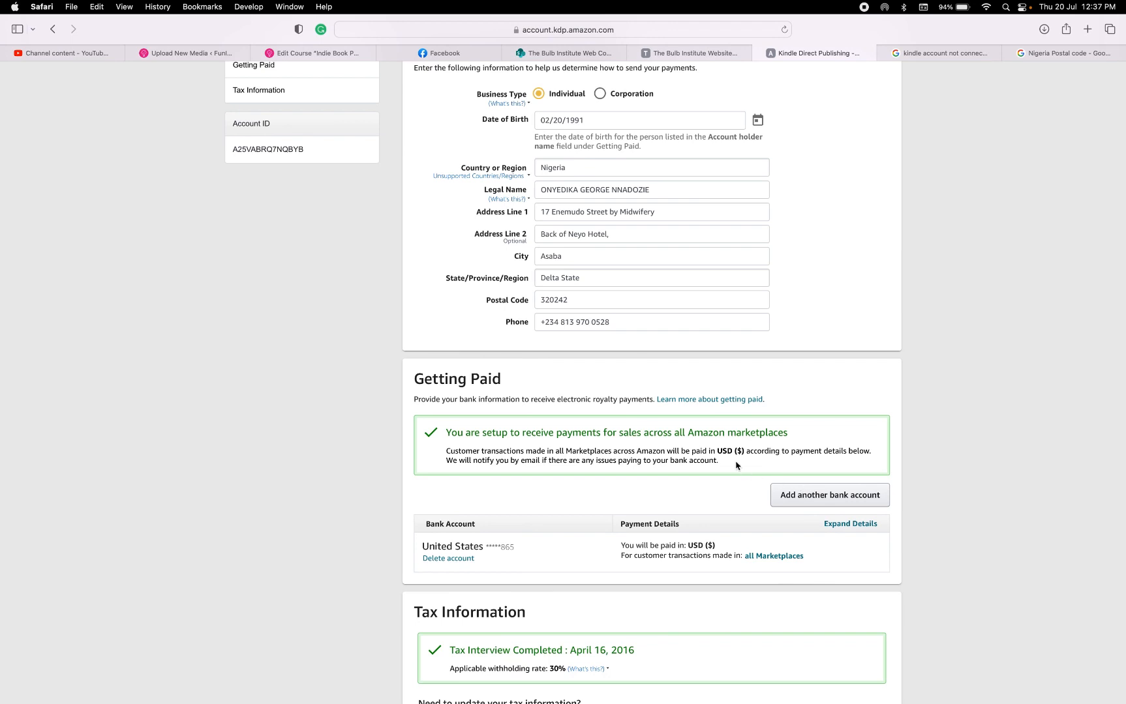
scroll(737, 467, down, 5)
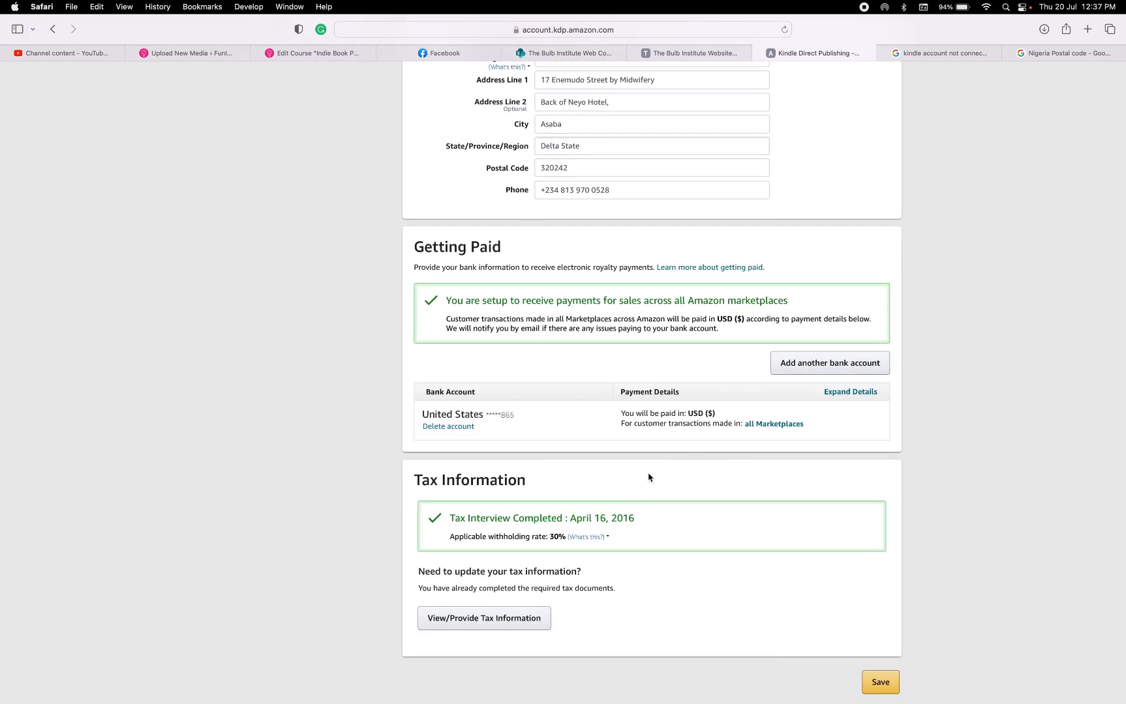
click(493, 619)
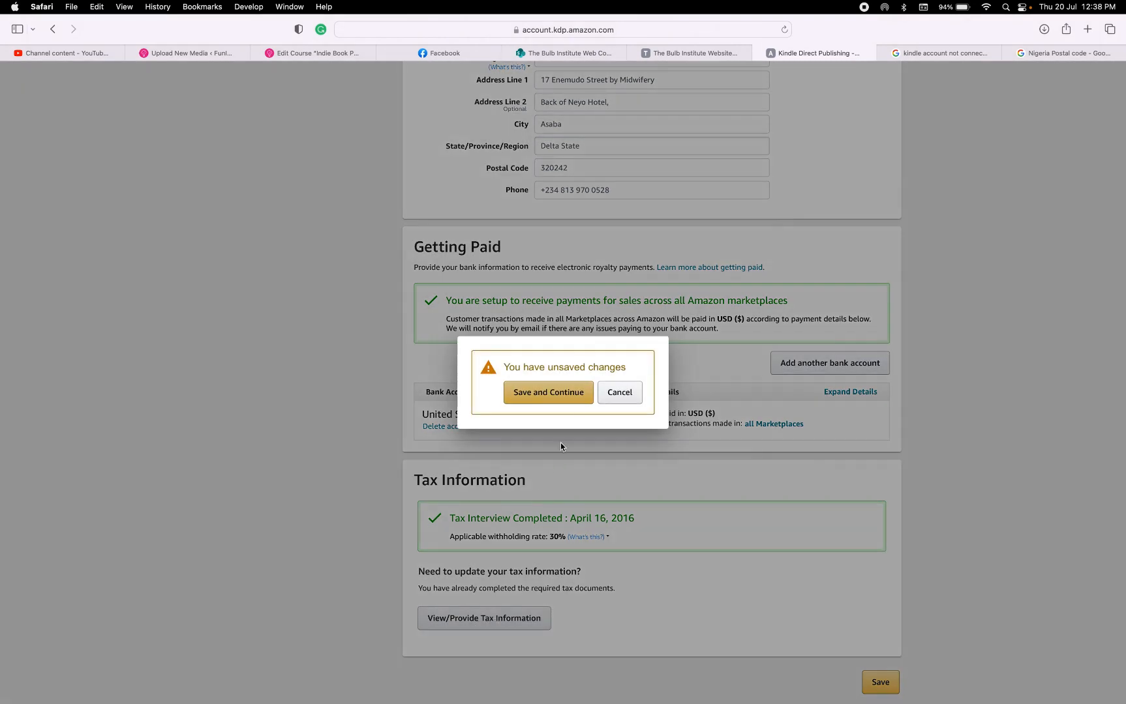
click(555, 395)
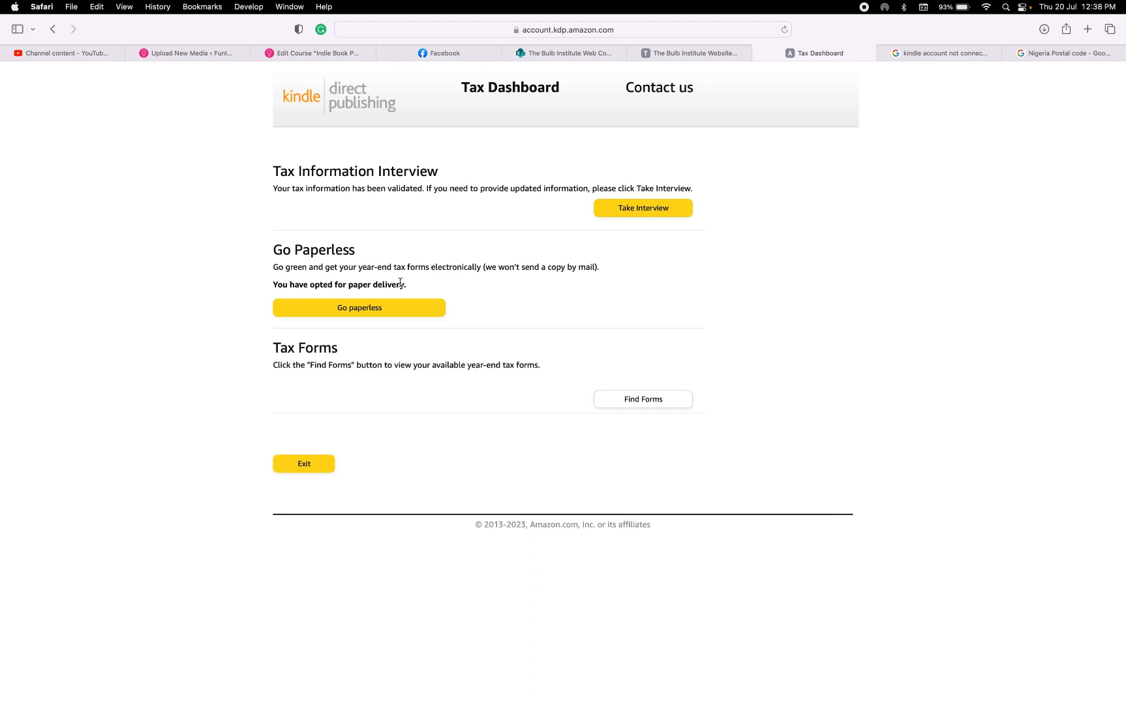
Step: Choose Go paperless for year-end tax forms, then exit the Tax Dashboard
click(365, 310)
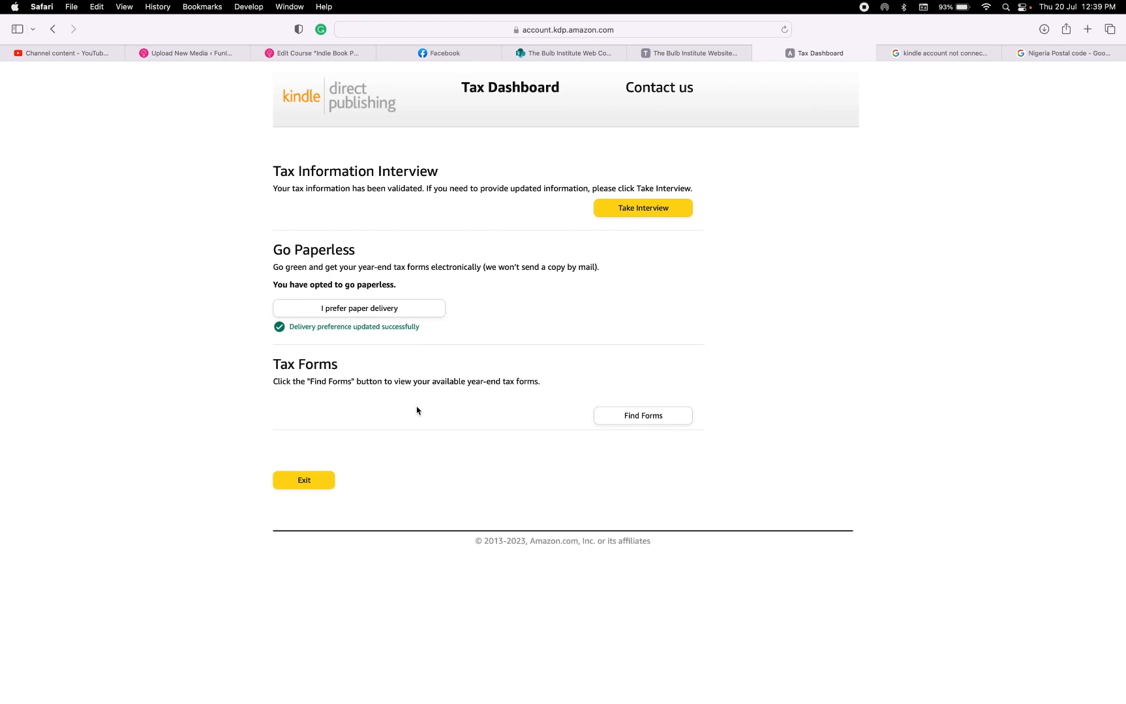
click(315, 479)
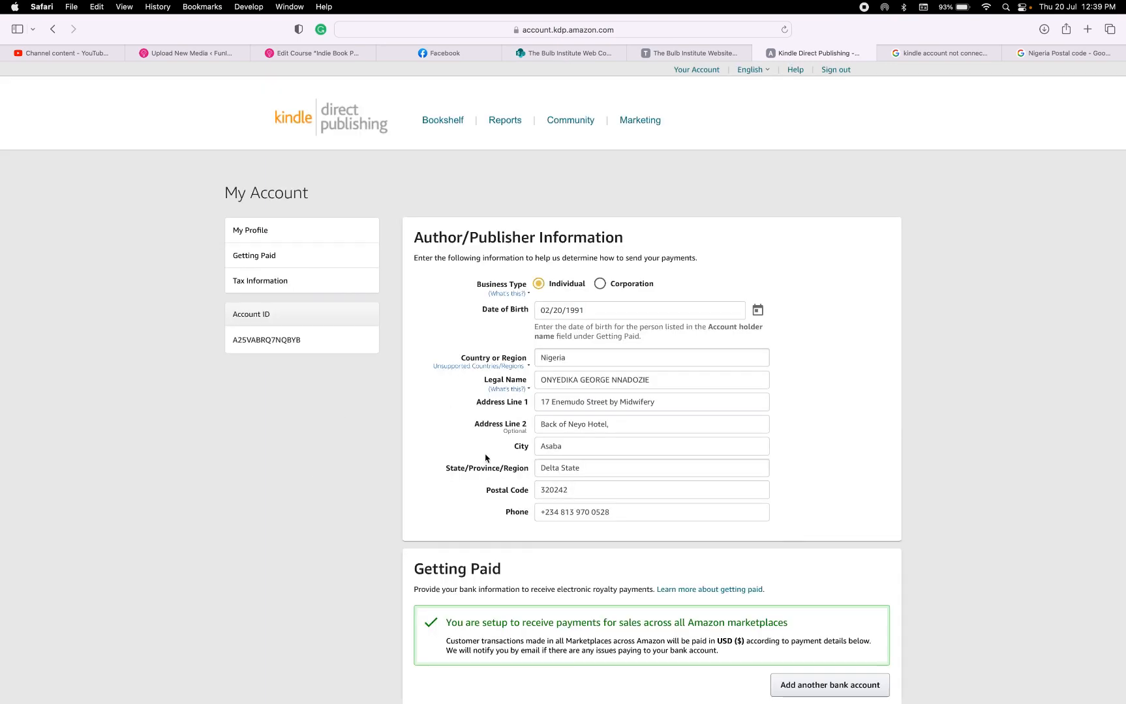
Step: Expand the United States bank account row under Getting Paid to list every marketplace paid in USD
scroll(485, 458, down, 7)
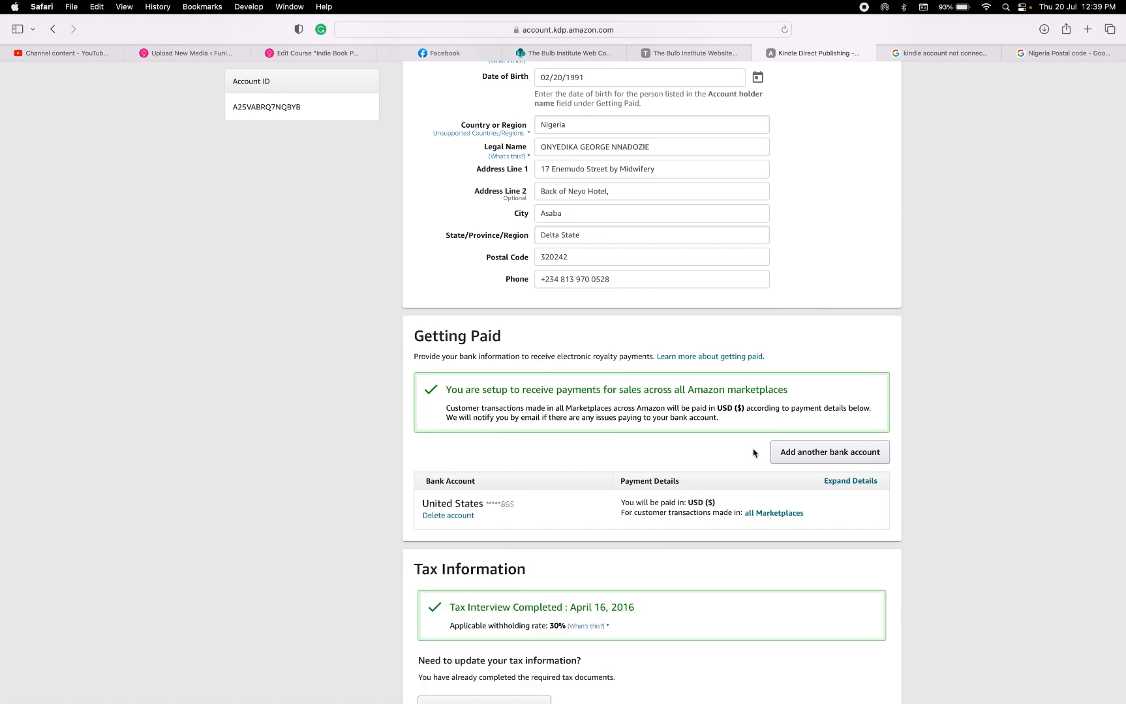
scroll(761, 475, down, 2)
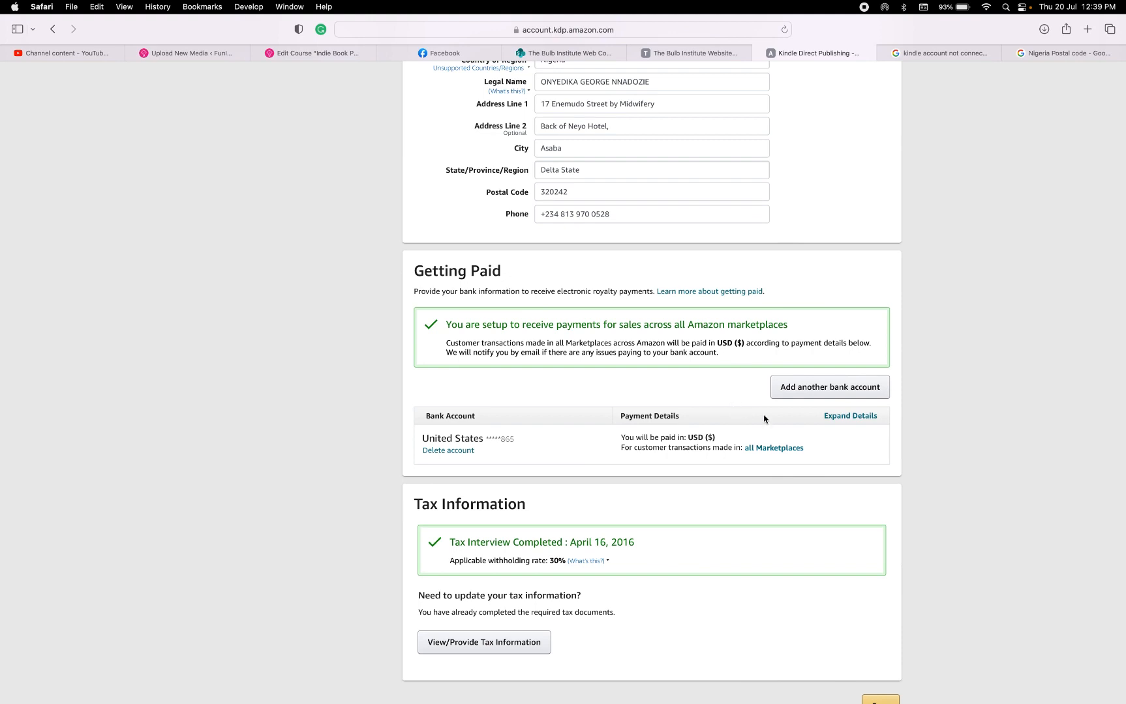
click(827, 417)
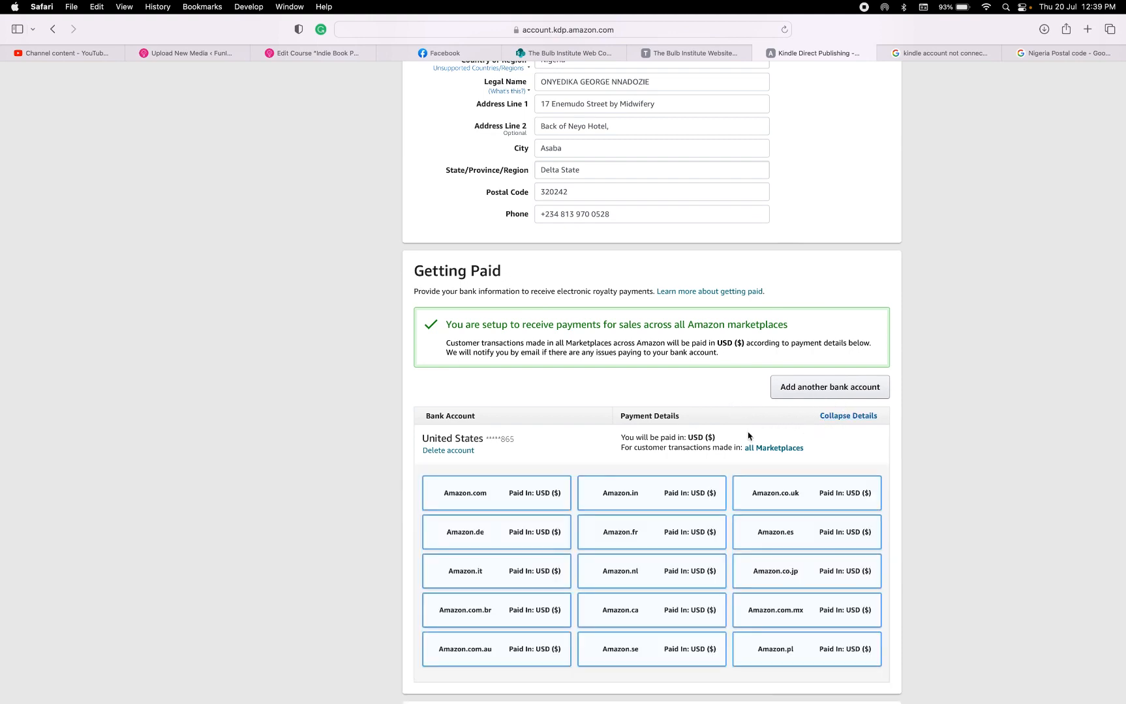
scroll(697, 430, down, 1)
scroll(698, 430, down, 2)
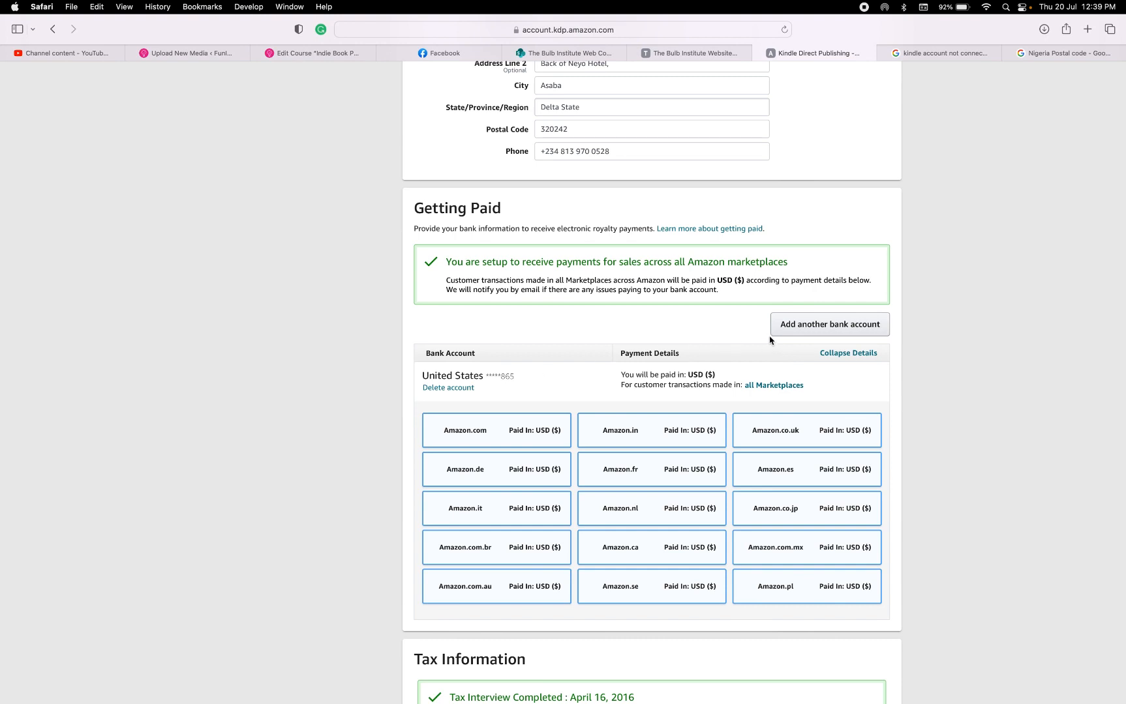
Step: Browse the 'Where is your bank?' countries for another bank account, dismiss it, and switch to Google
click(795, 330)
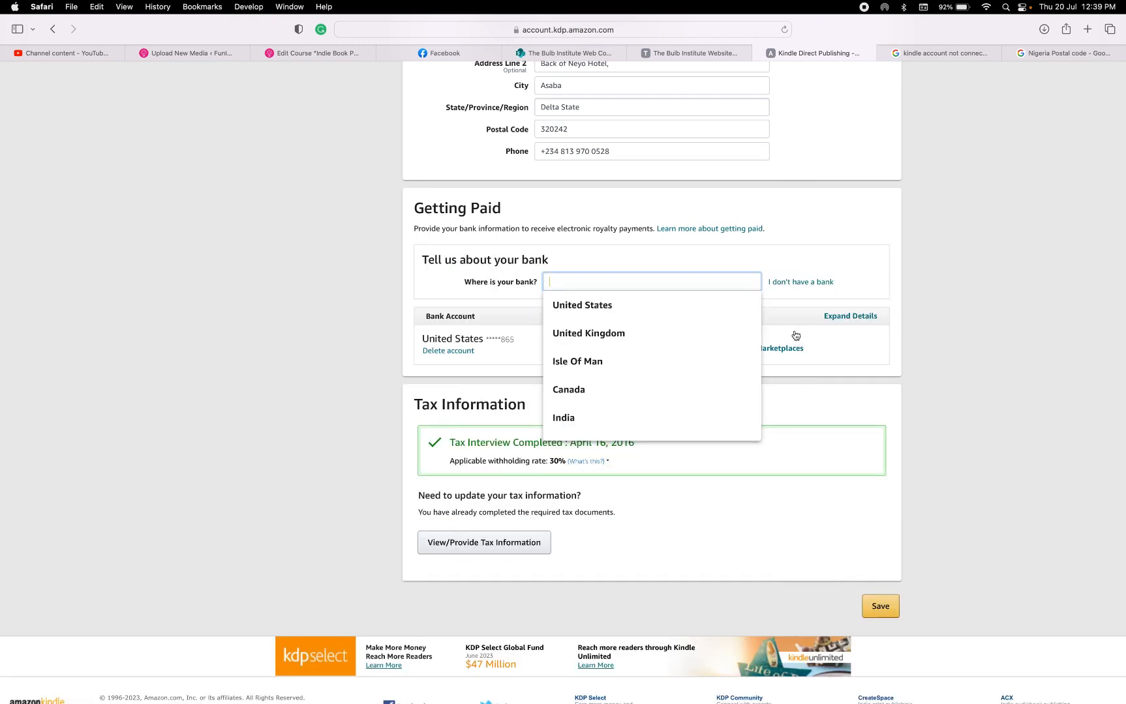
scroll(621, 319, down, 8)
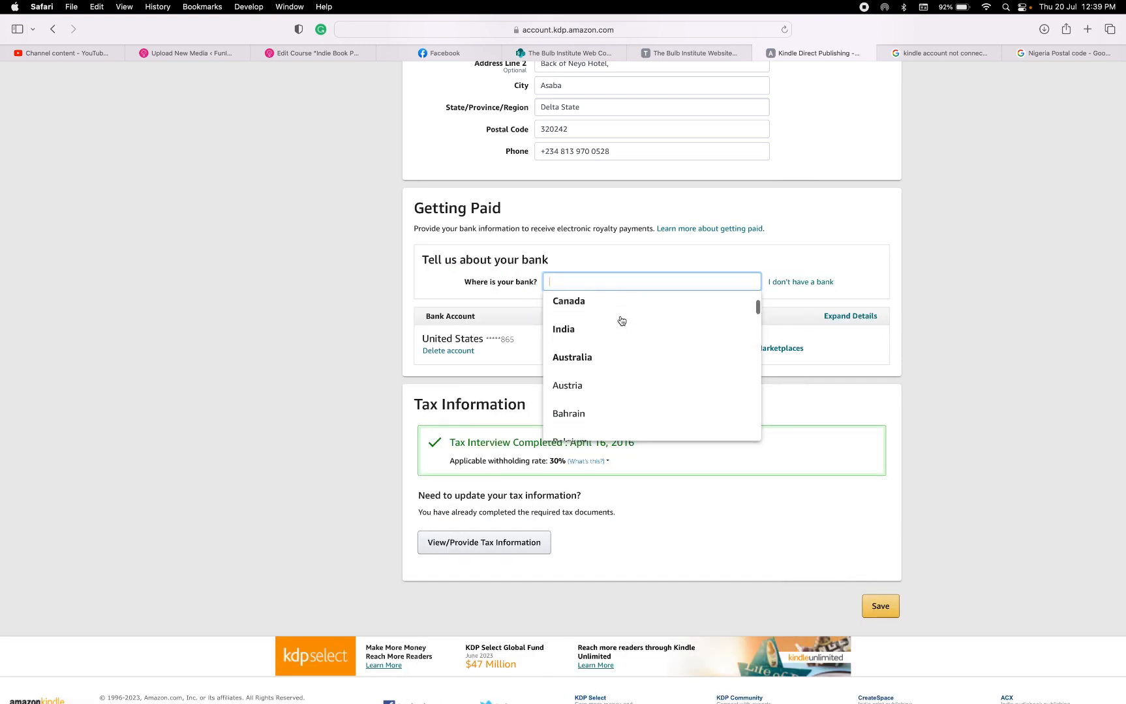
scroll(621, 319, down, 15)
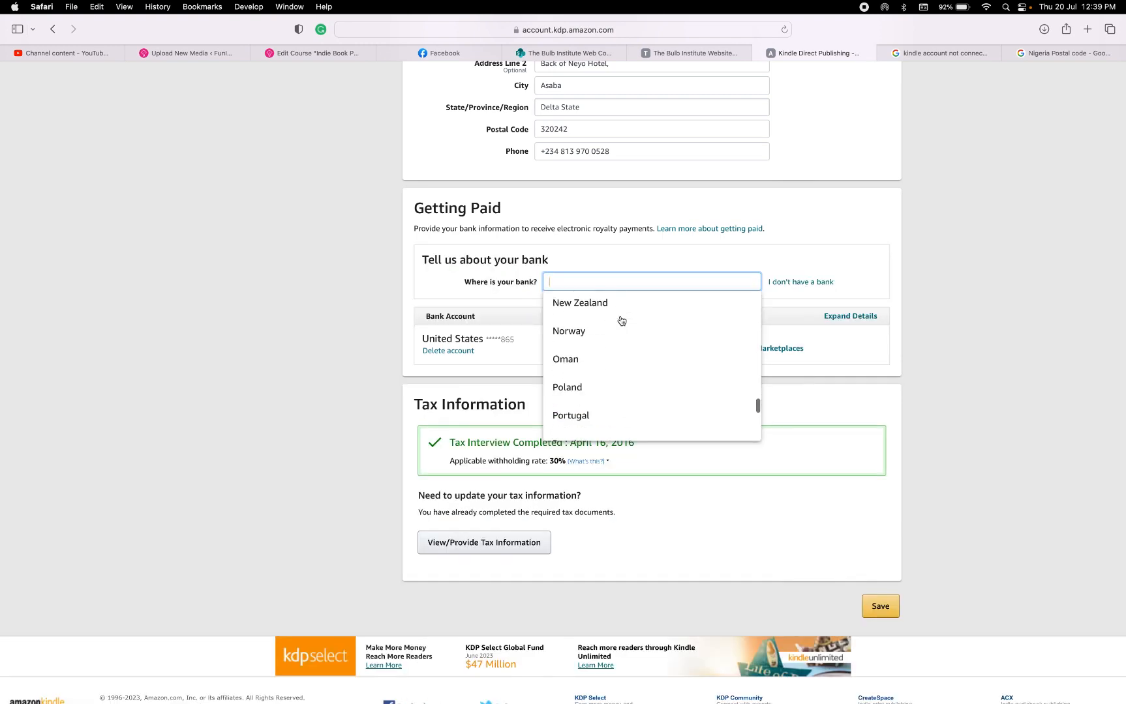
scroll(621, 320, up, 3)
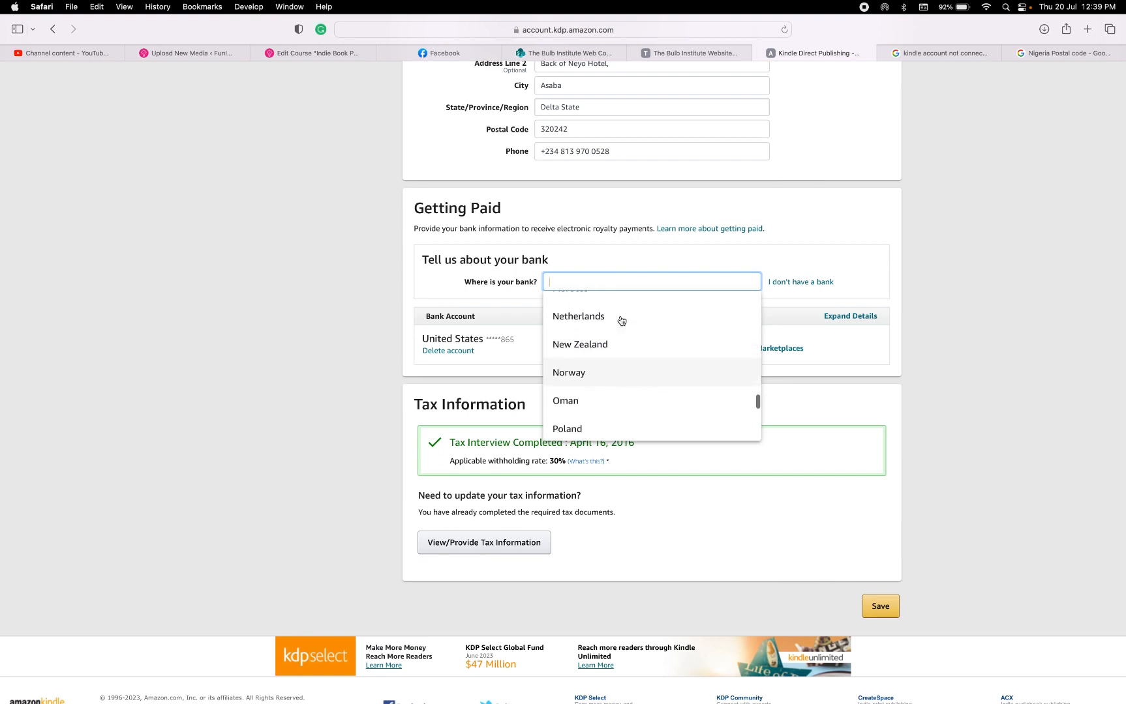
scroll(622, 320, down, 4)
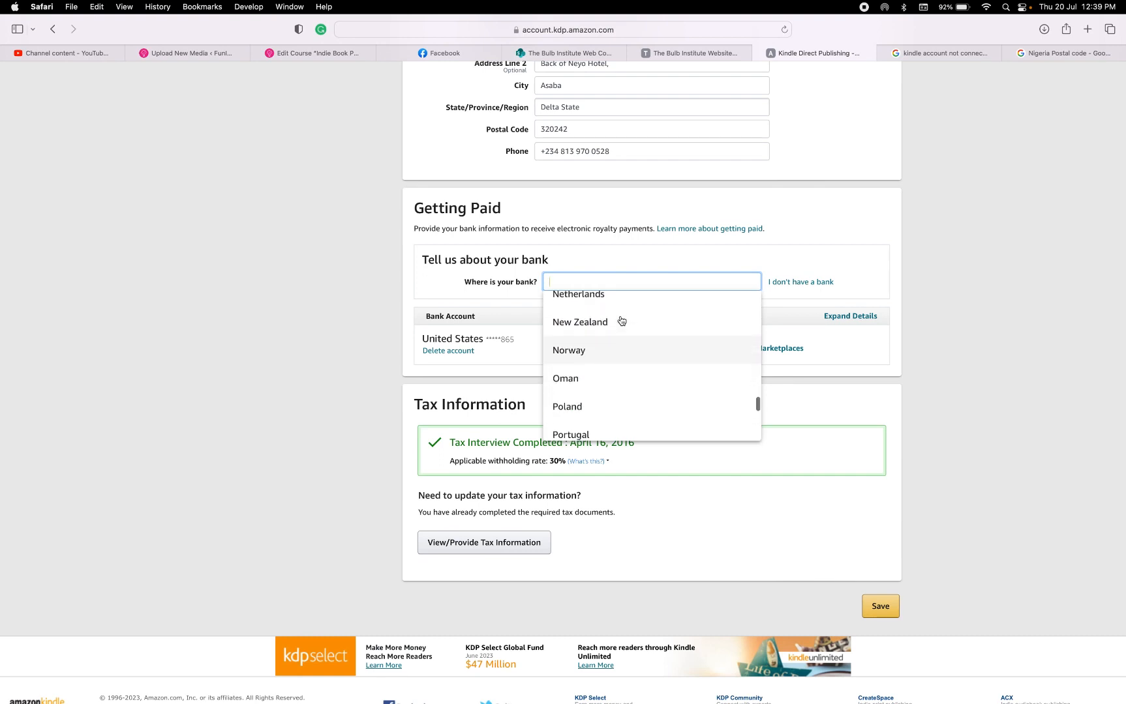
scroll(622, 320, down, 6)
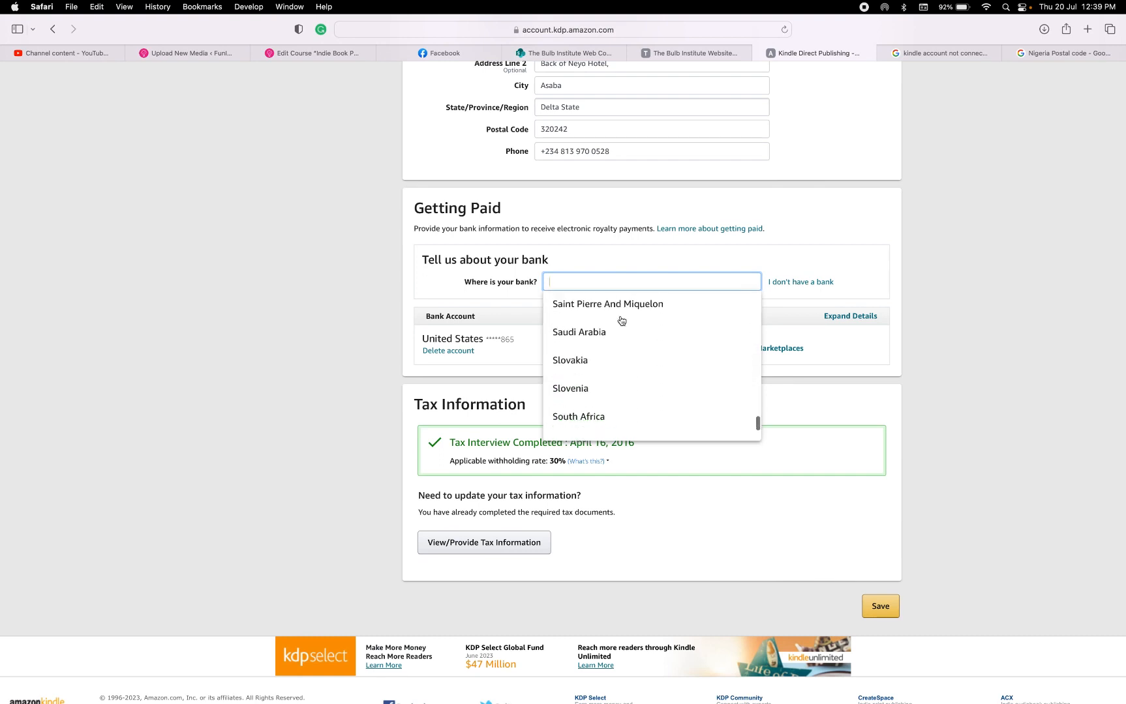
scroll(621, 320, up, 3)
scroll(621, 320, down, 8)
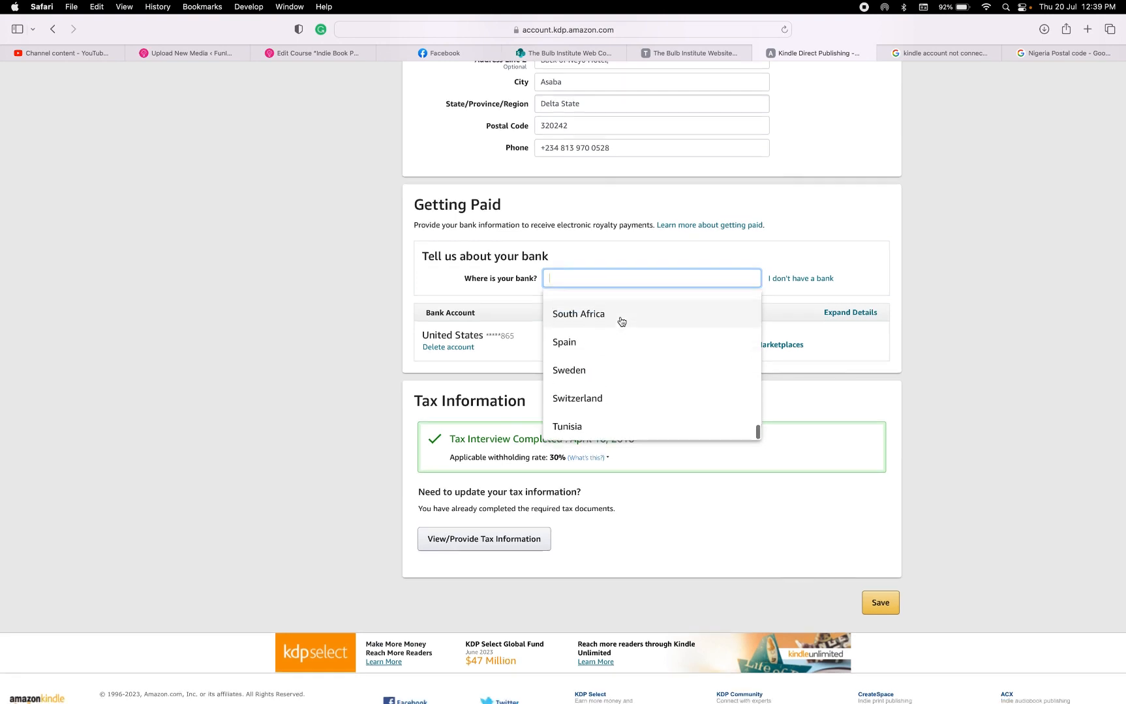
scroll(622, 321, up, 3)
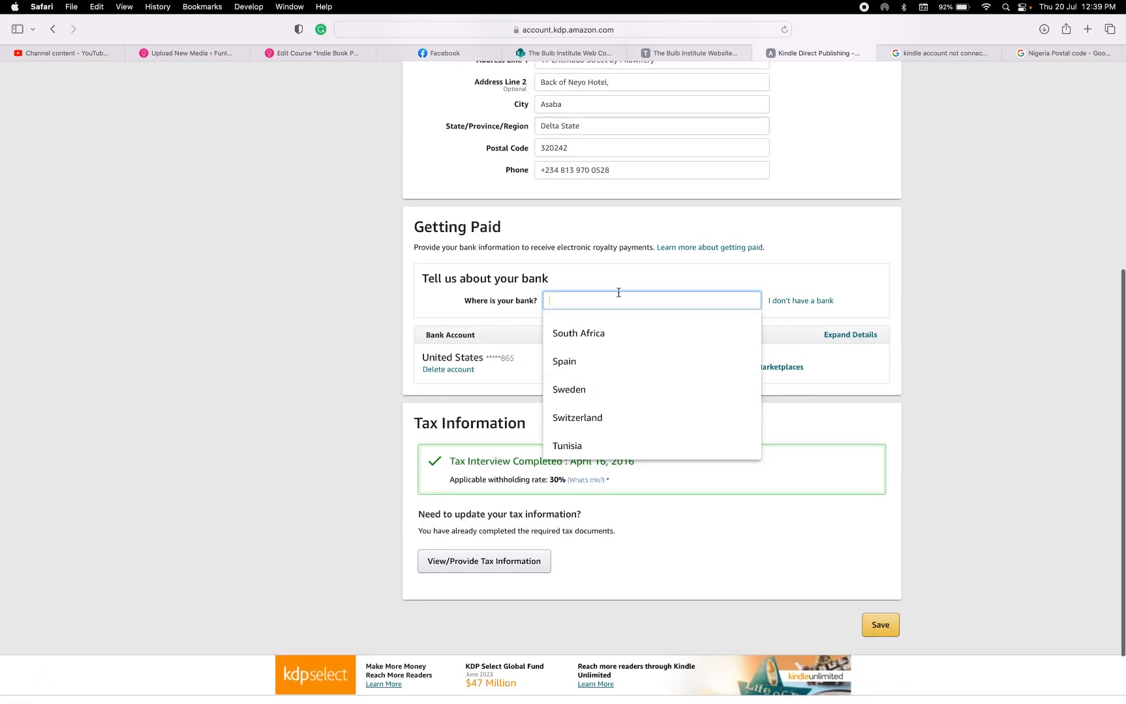
scroll(617, 388, up, 15)
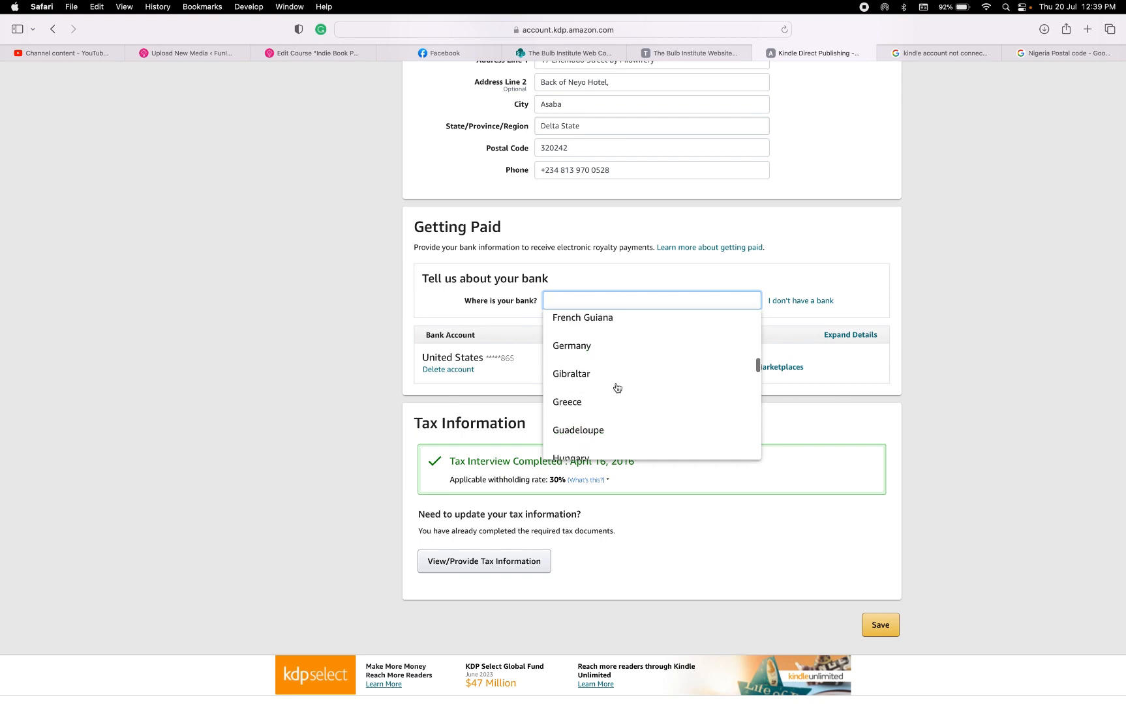
scroll(617, 388, down, 2)
scroll(617, 388, down, 5)
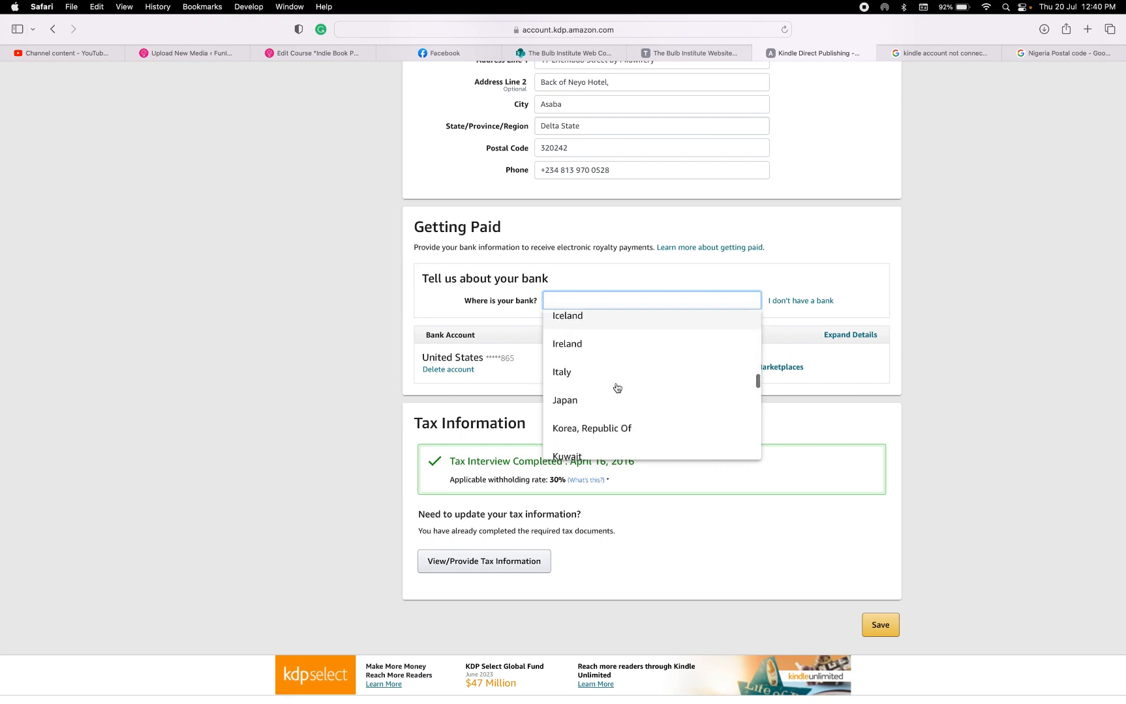
scroll(617, 388, up, 3)
scroll(617, 388, up, 3)
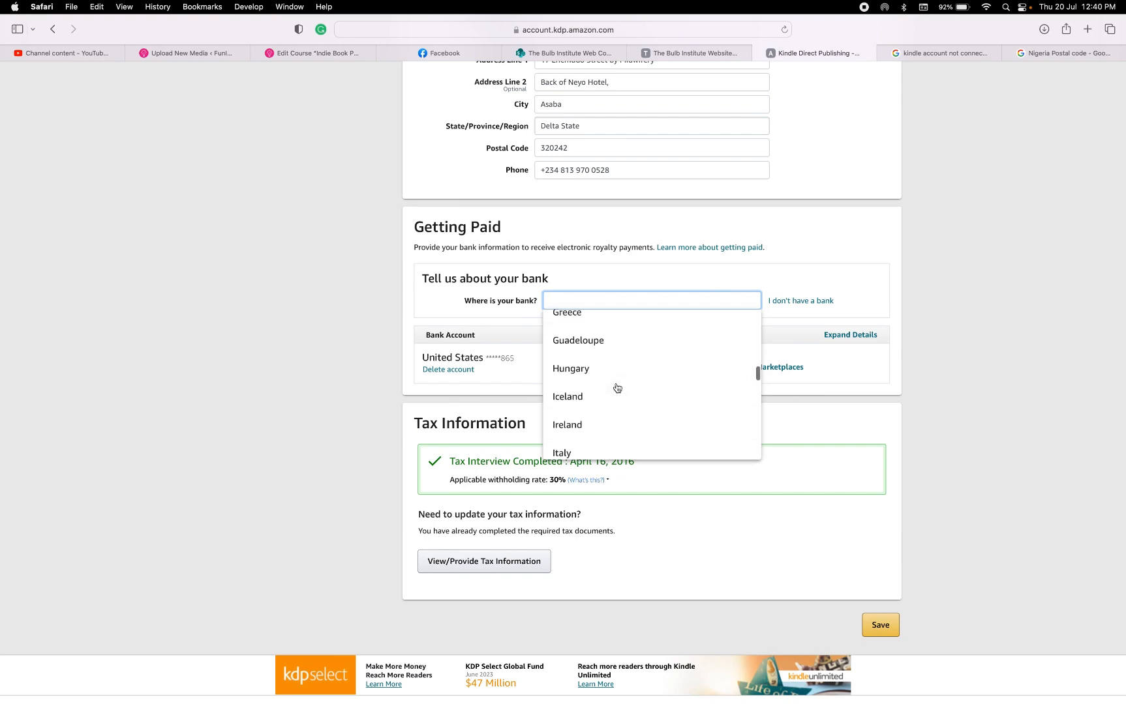
click(719, 284)
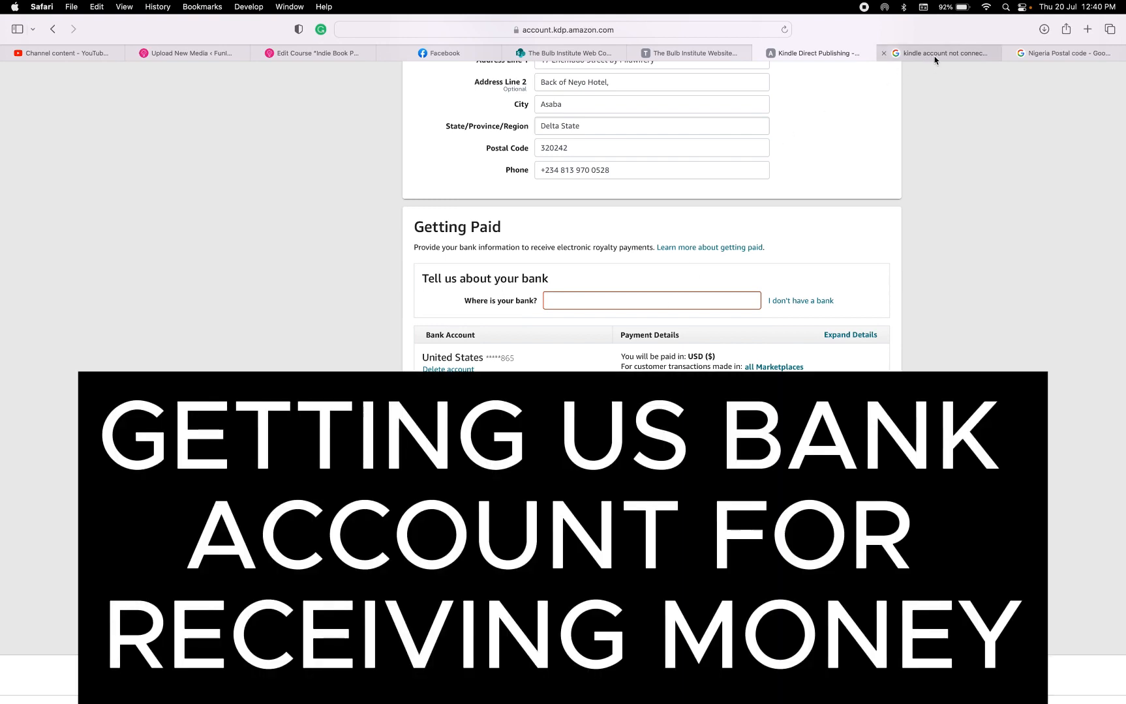
click(931, 57)
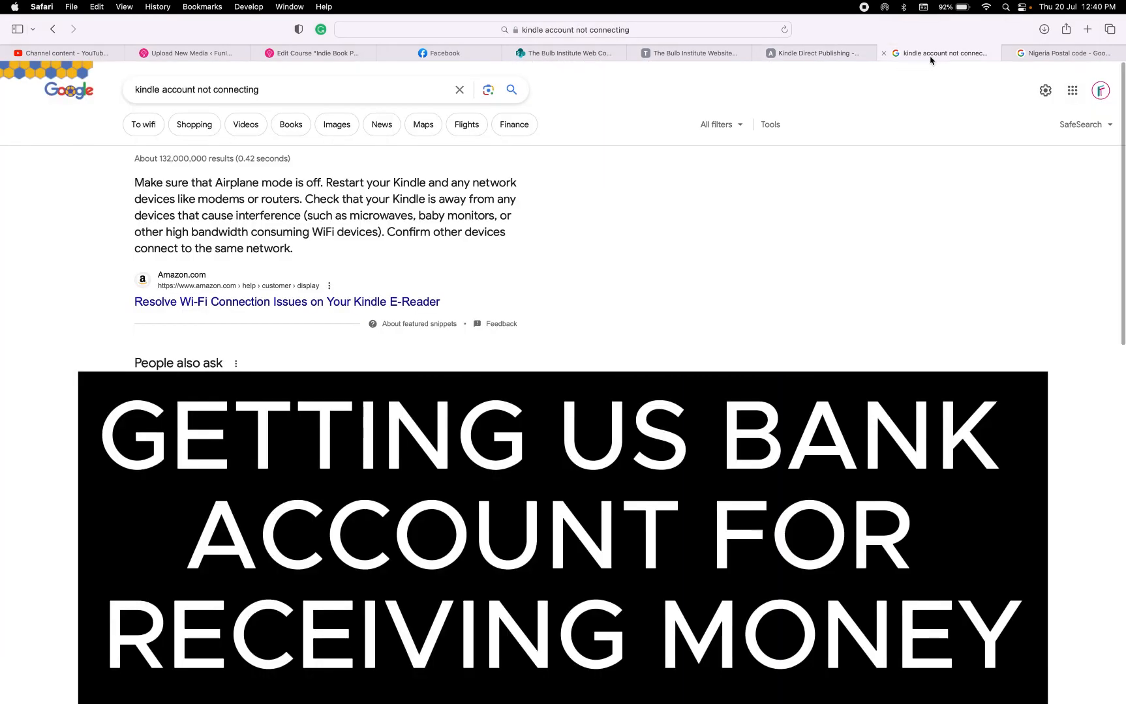
Step: Search Google for 'Geepay', allow location access, and open the Geegpay website
click(642, 32)
text(Geepay)
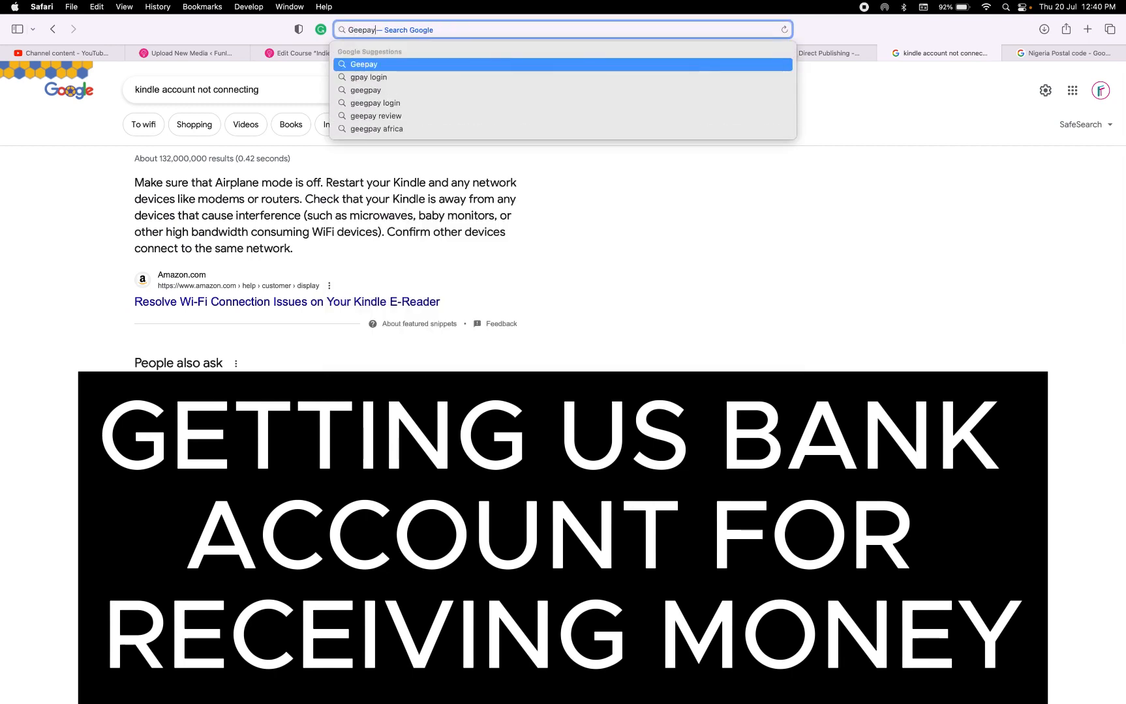
key(Return)
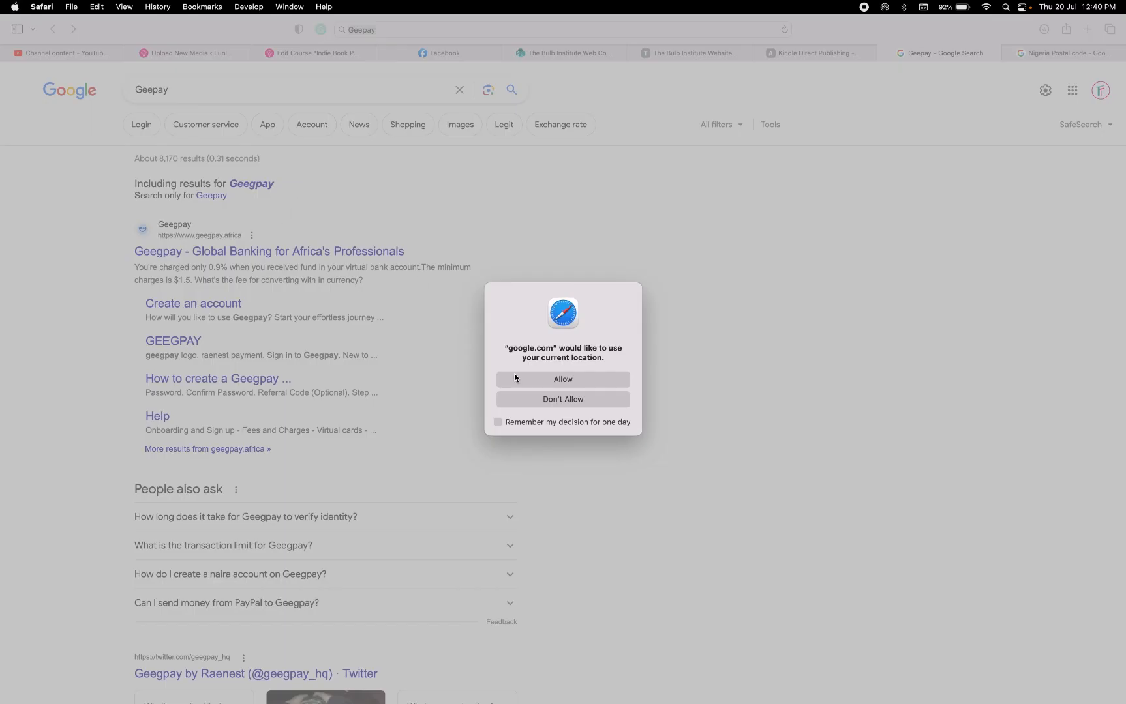
click(520, 379)
click(202, 259)
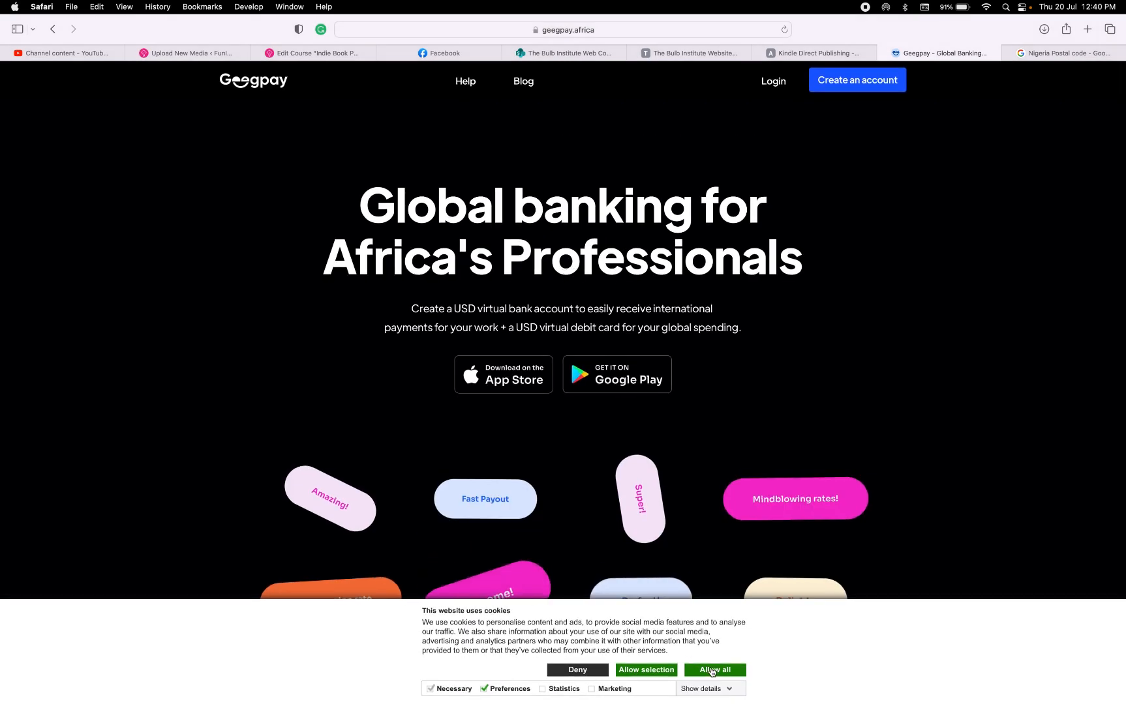
Step: Accept all Geegpay cookies and sign in using the saved login details
click(712, 671)
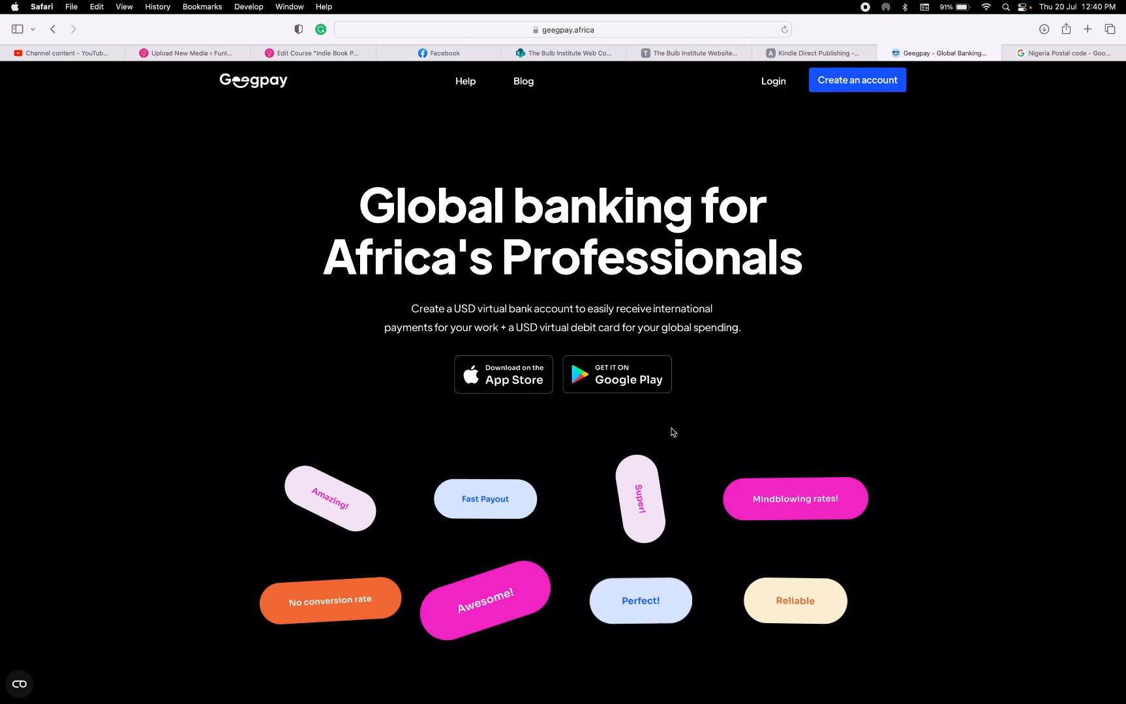
click(776, 89)
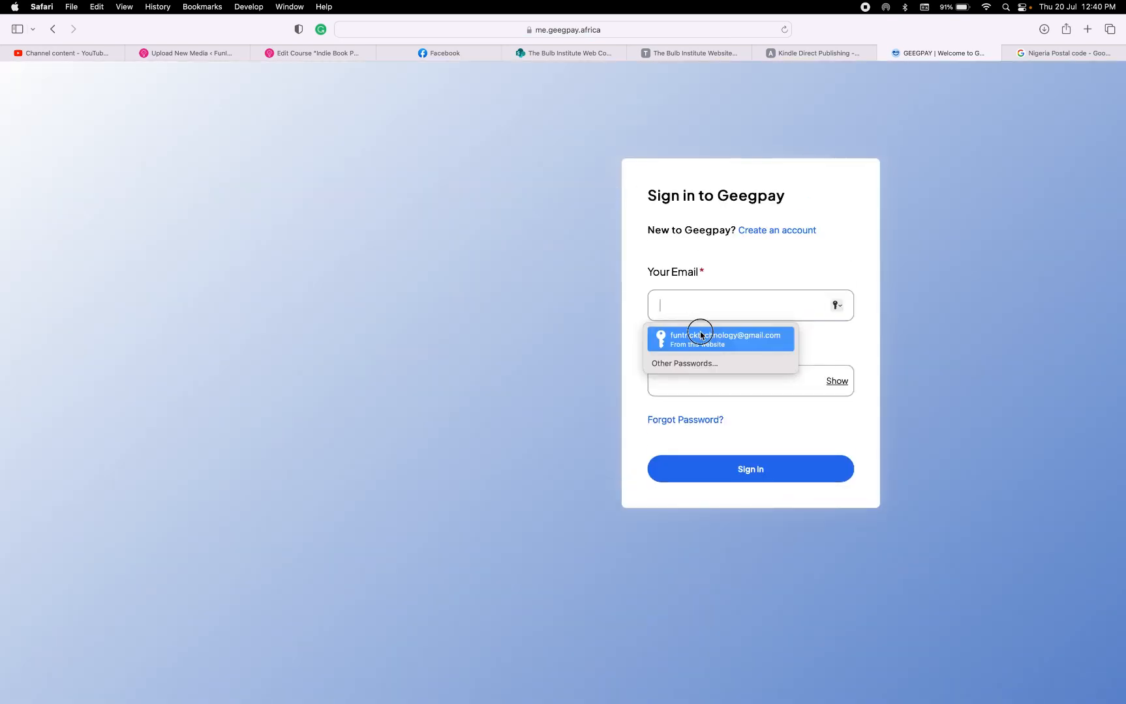
click(701, 330)
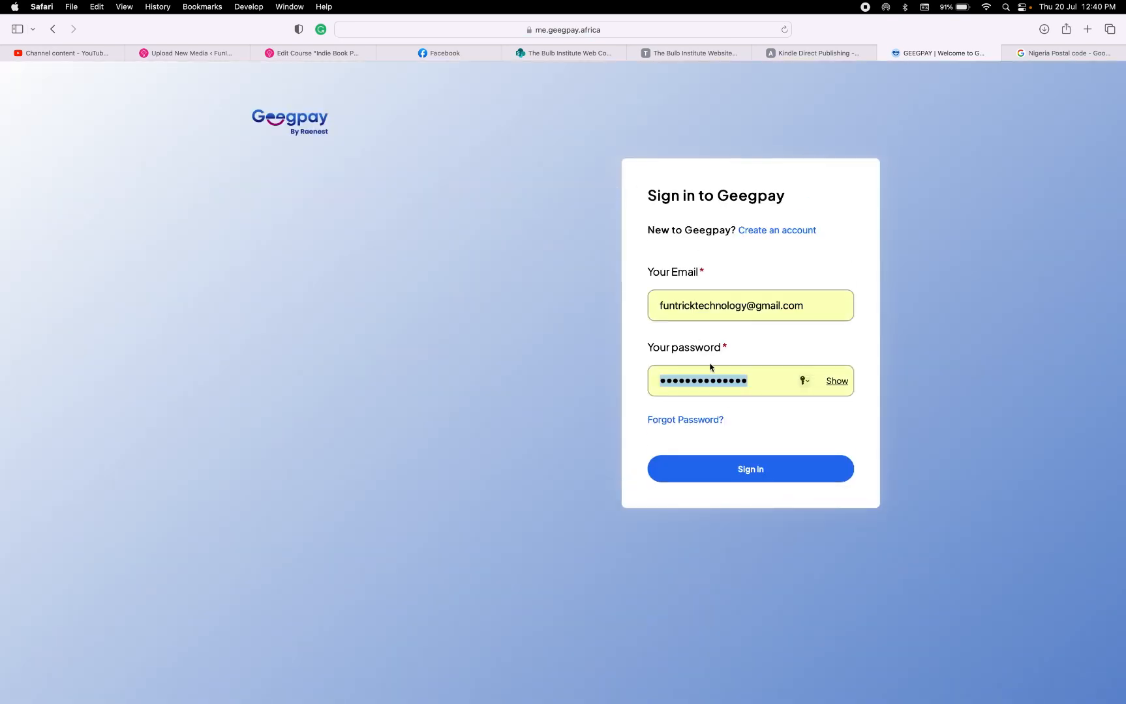
click(763, 468)
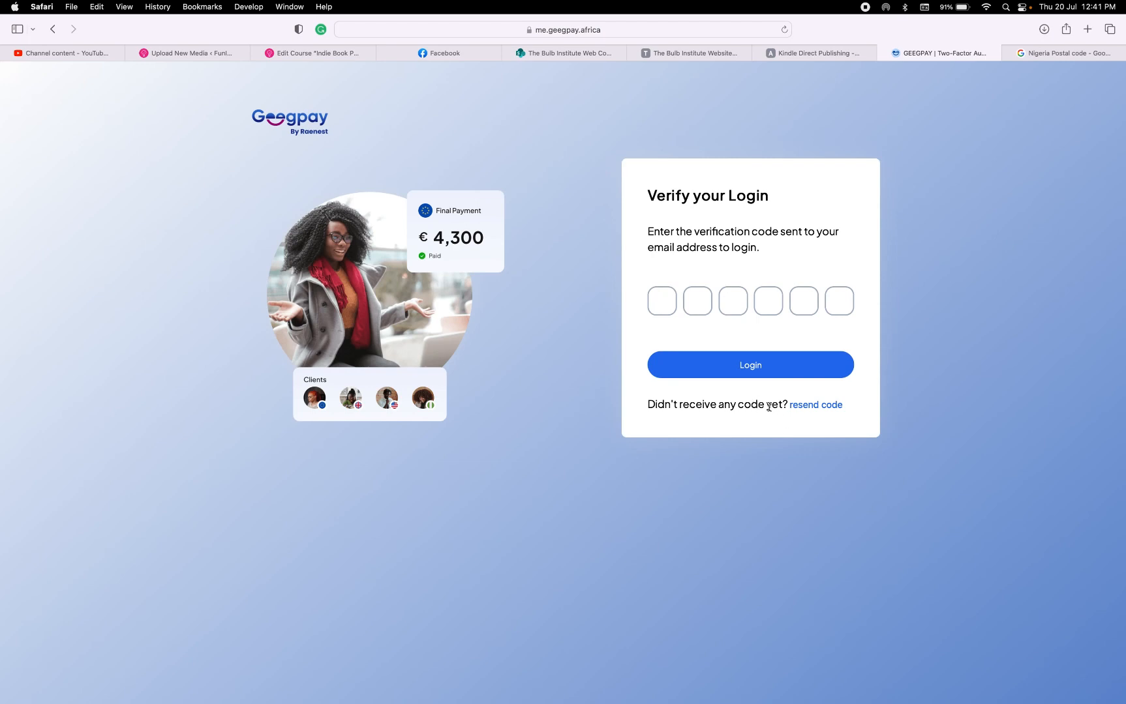
Step: Request a fresh code and enter the emailed six-digit verification code to log in
click(806, 407)
click(662, 303)
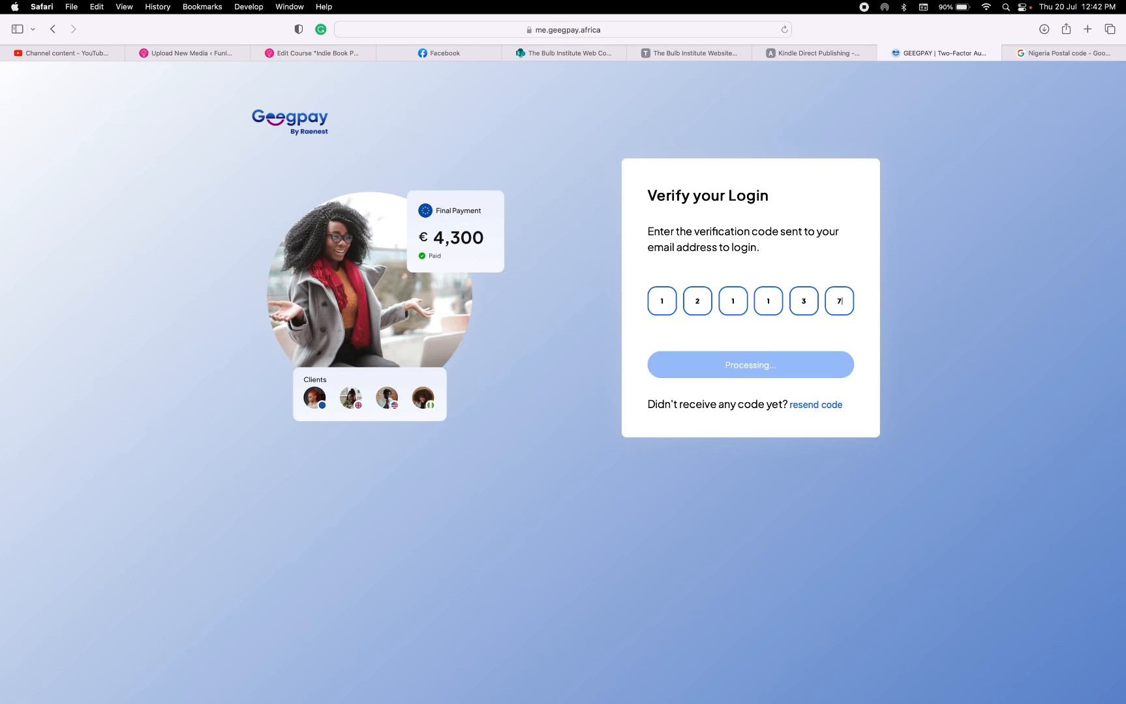
click(710, 358)
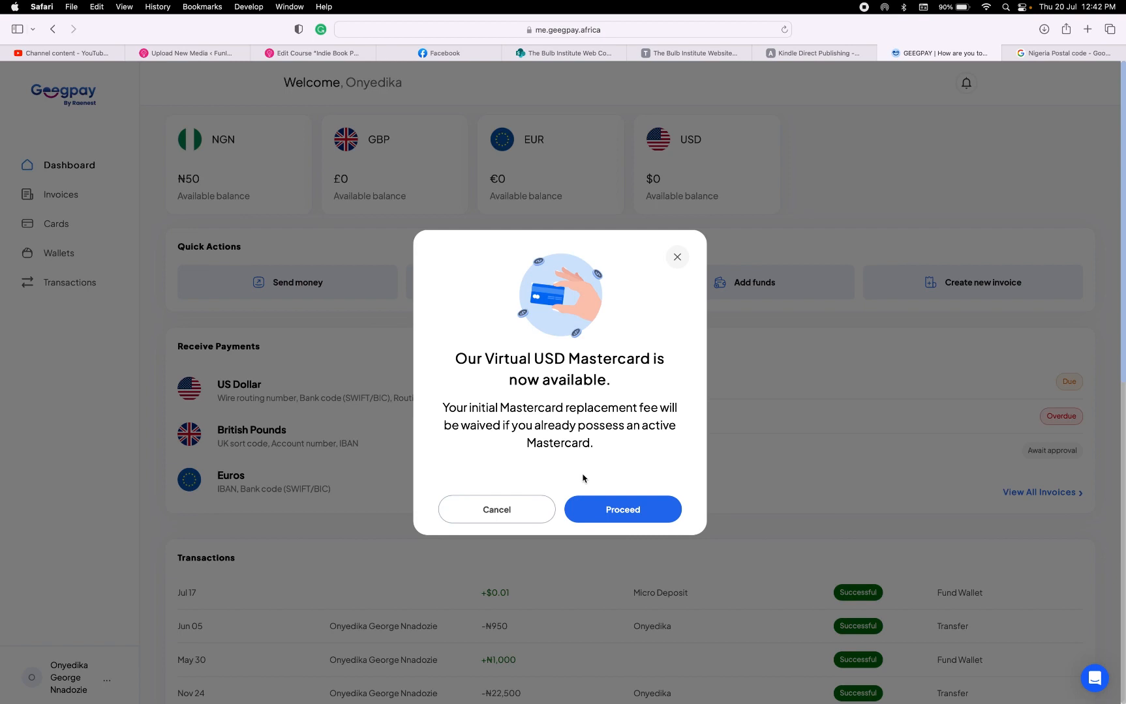
Step: Proceed past the virtual USD Mastercard offer, close the New Card form unused, and return to Dashboard
click(620, 511)
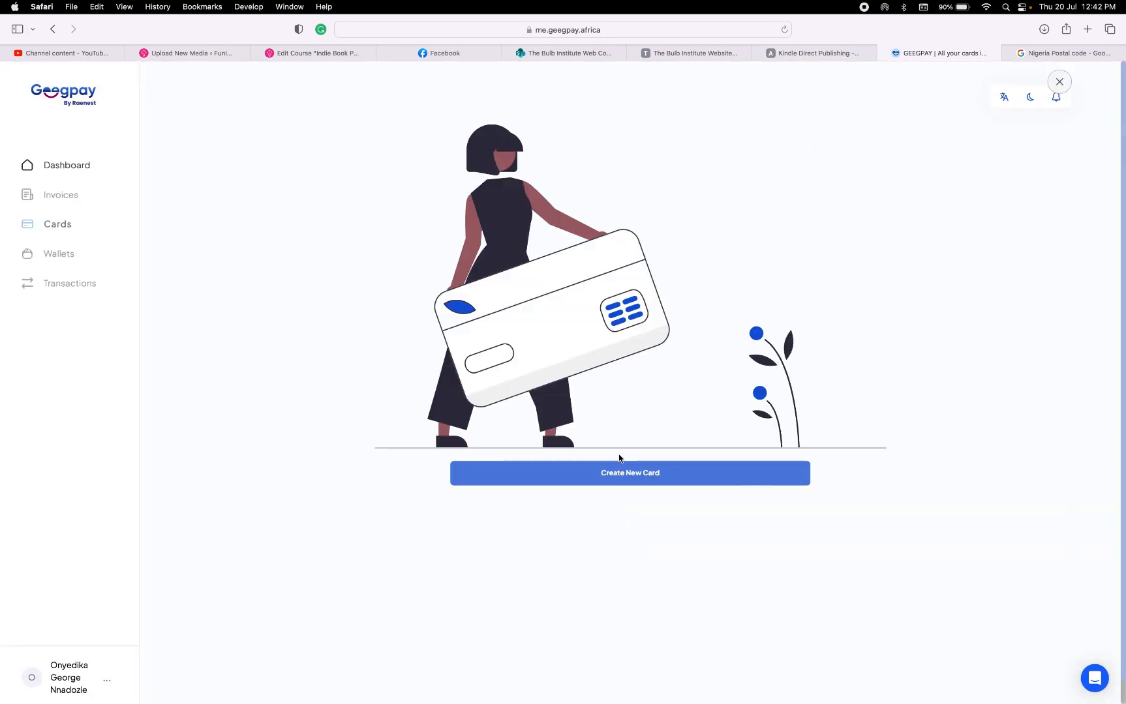
click(632, 483)
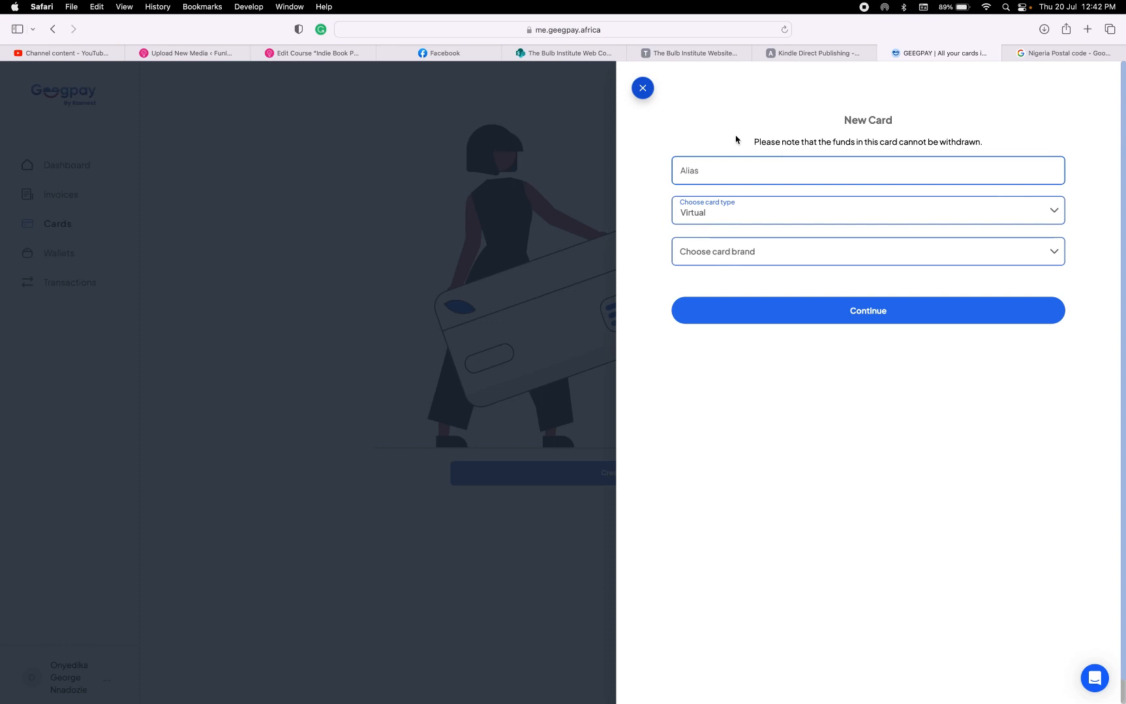
click(643, 89)
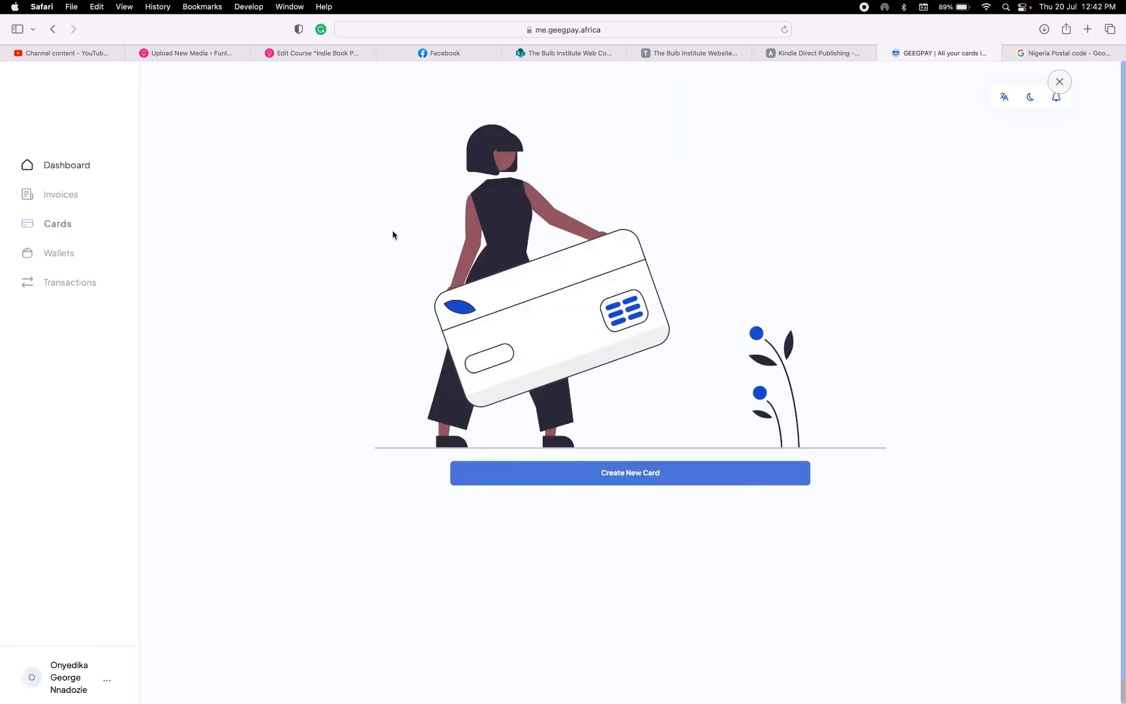
click(83, 168)
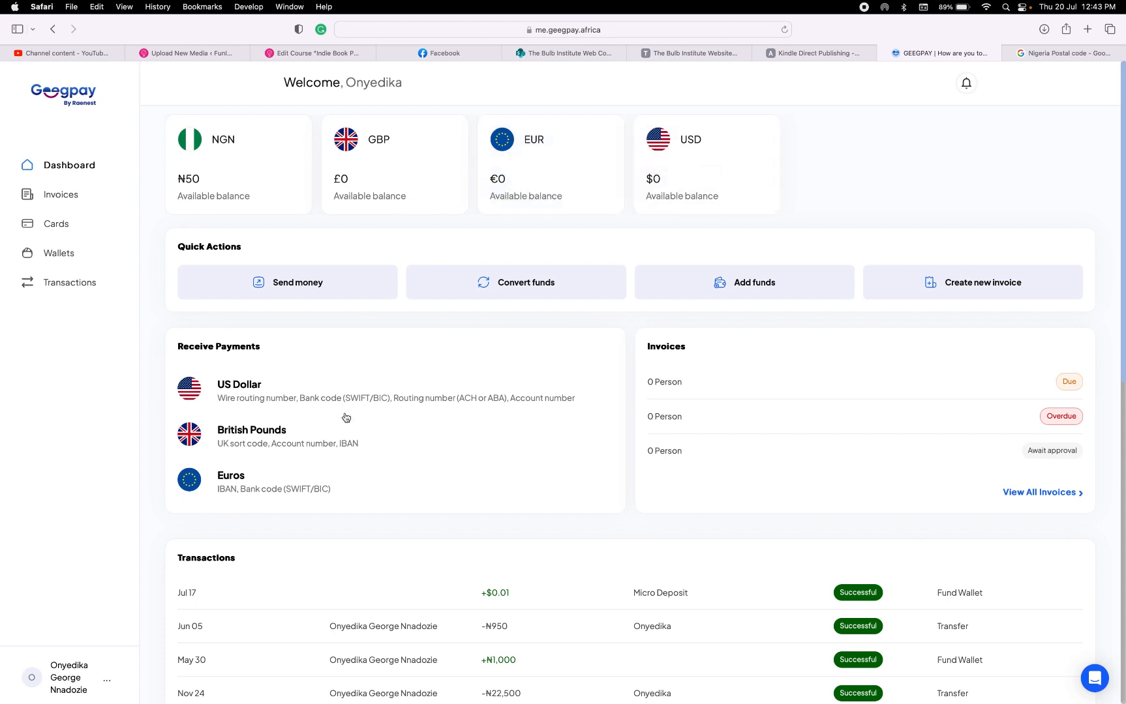
Step: Open the US Dollar account details and read through its July 20, 2023 proof of account letter
click(318, 395)
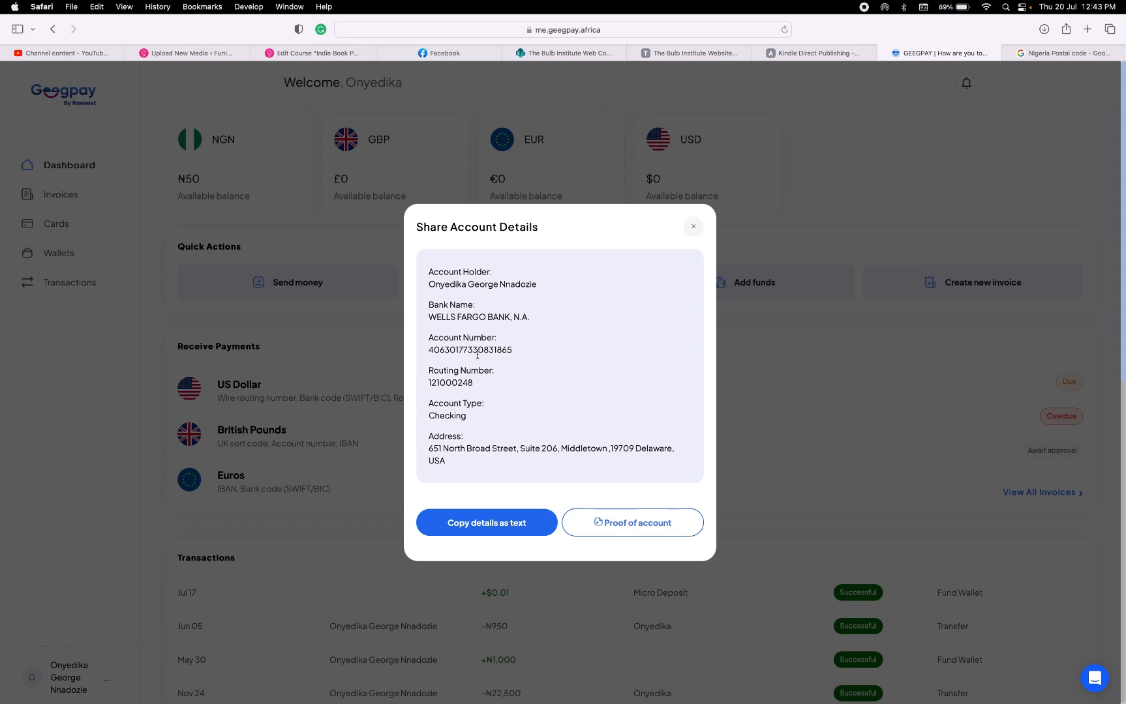
scroll(477, 355, down, 1)
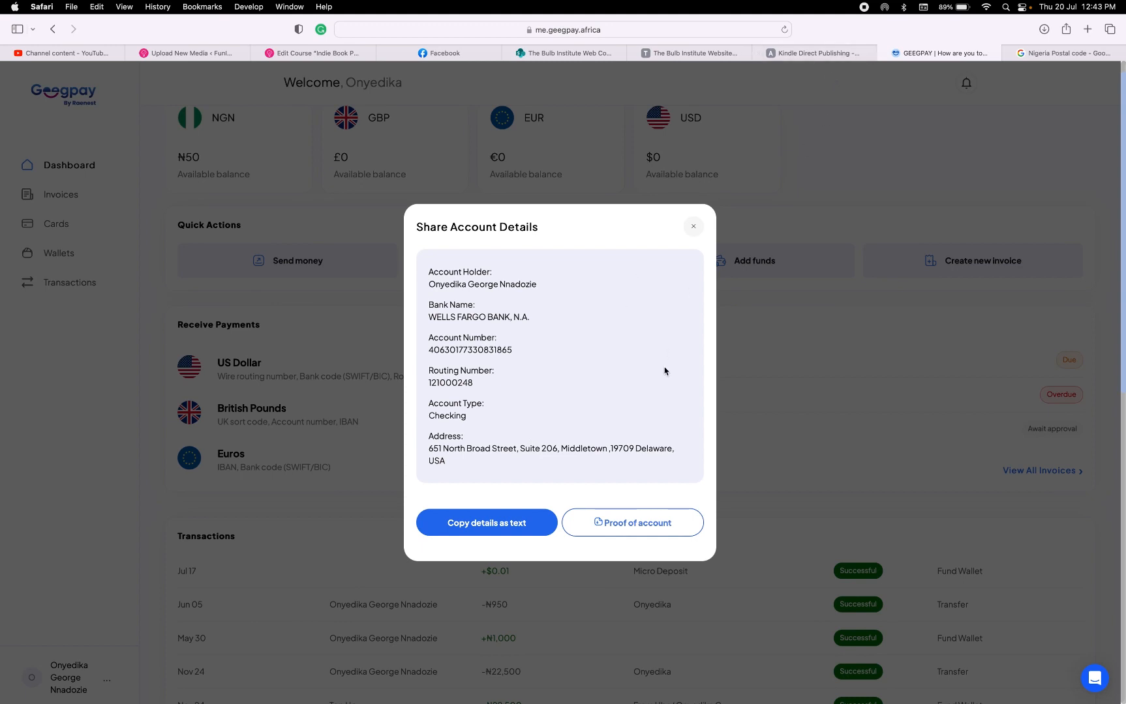
click(636, 527)
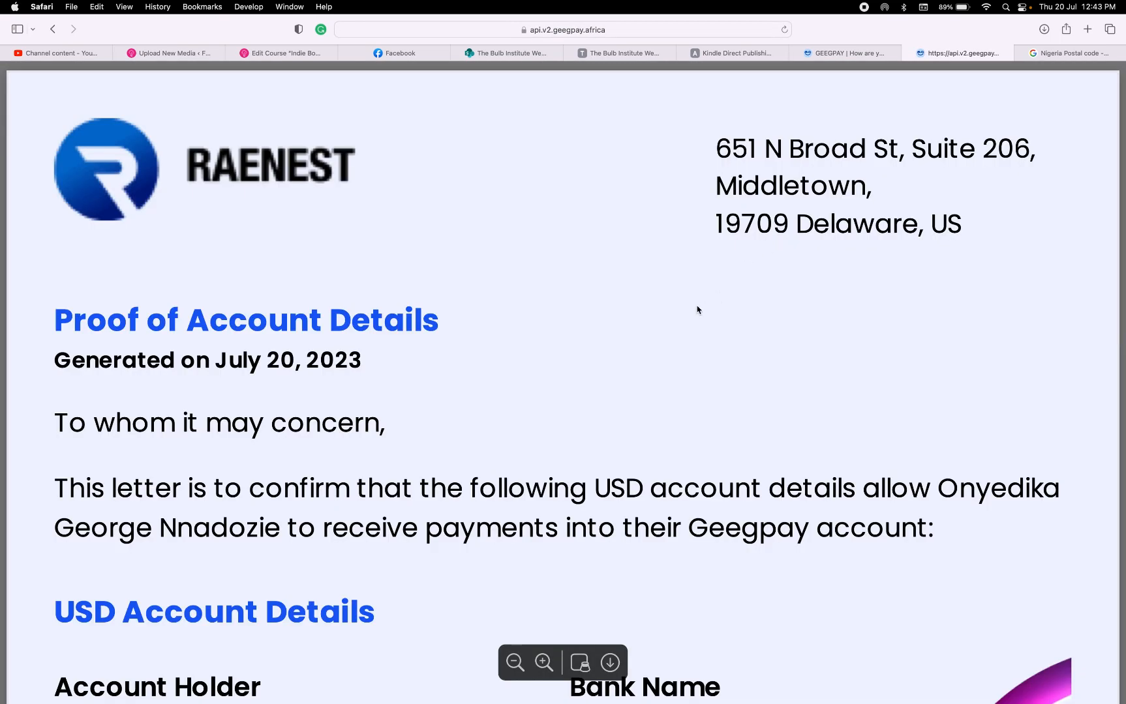
scroll(697, 310, down, 3)
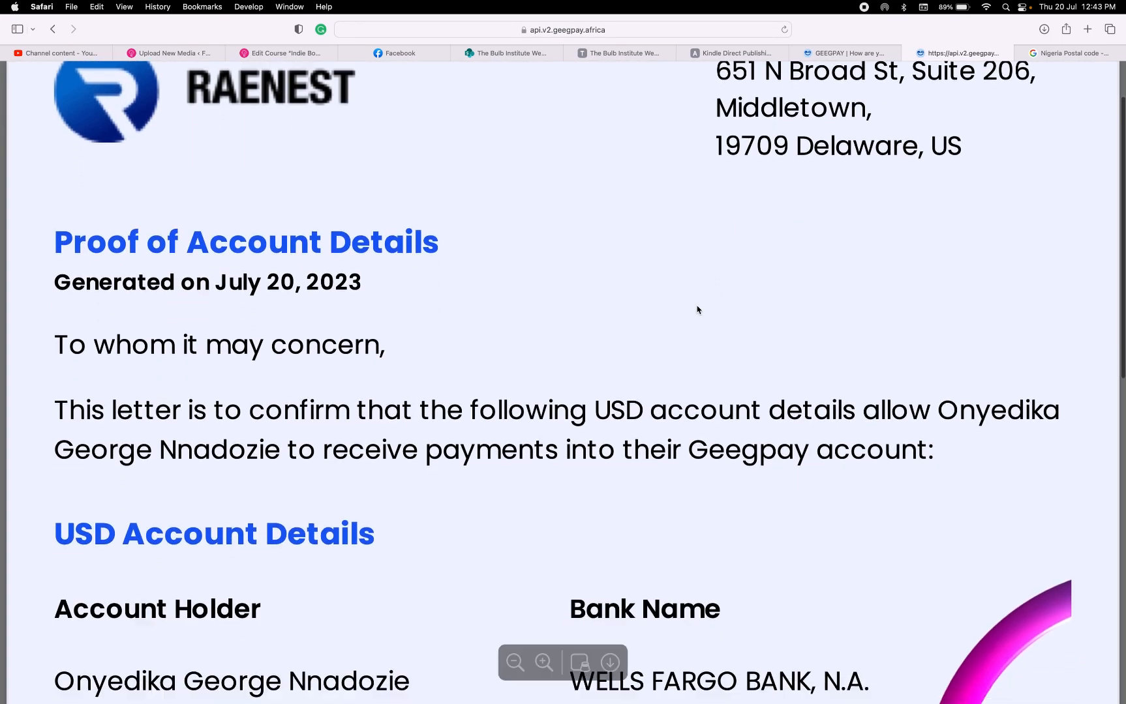
scroll(697, 310, down, 10)
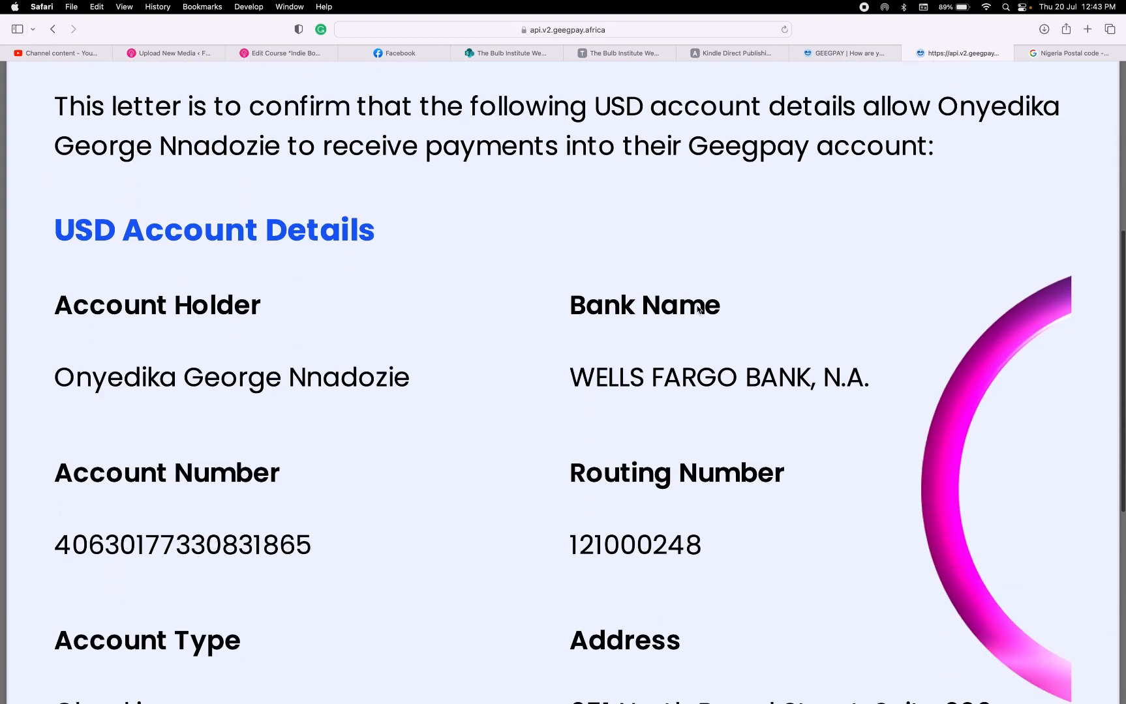
scroll(697, 309, down, 10)
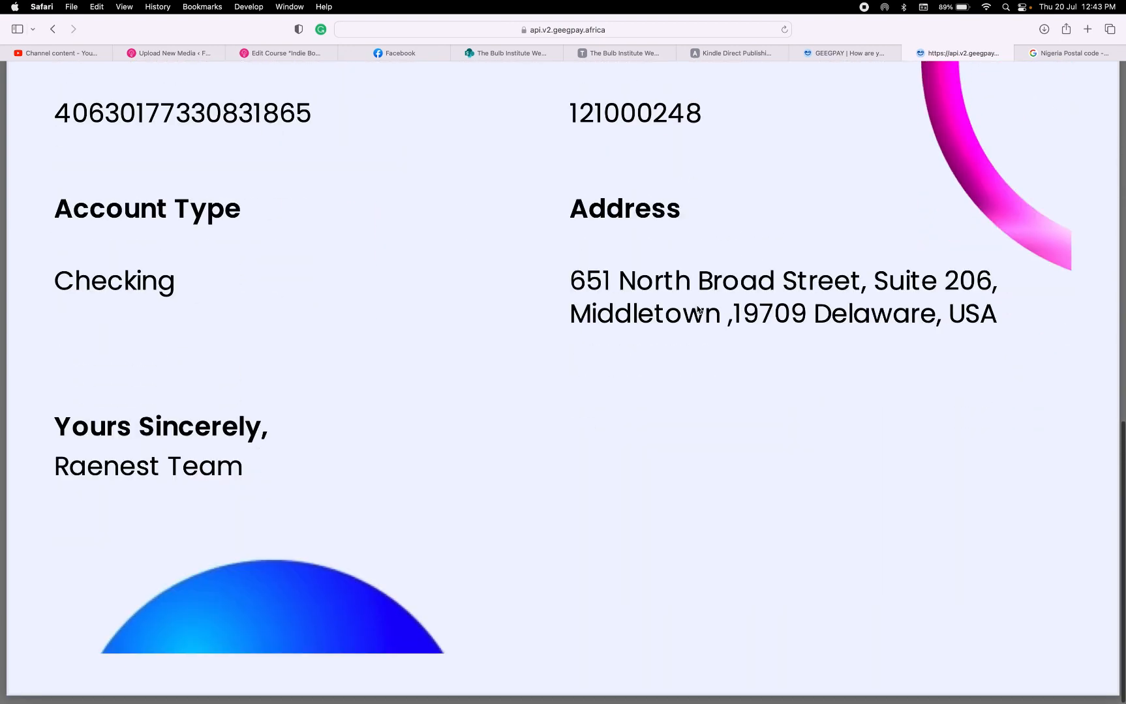
scroll(698, 310, up, 20)
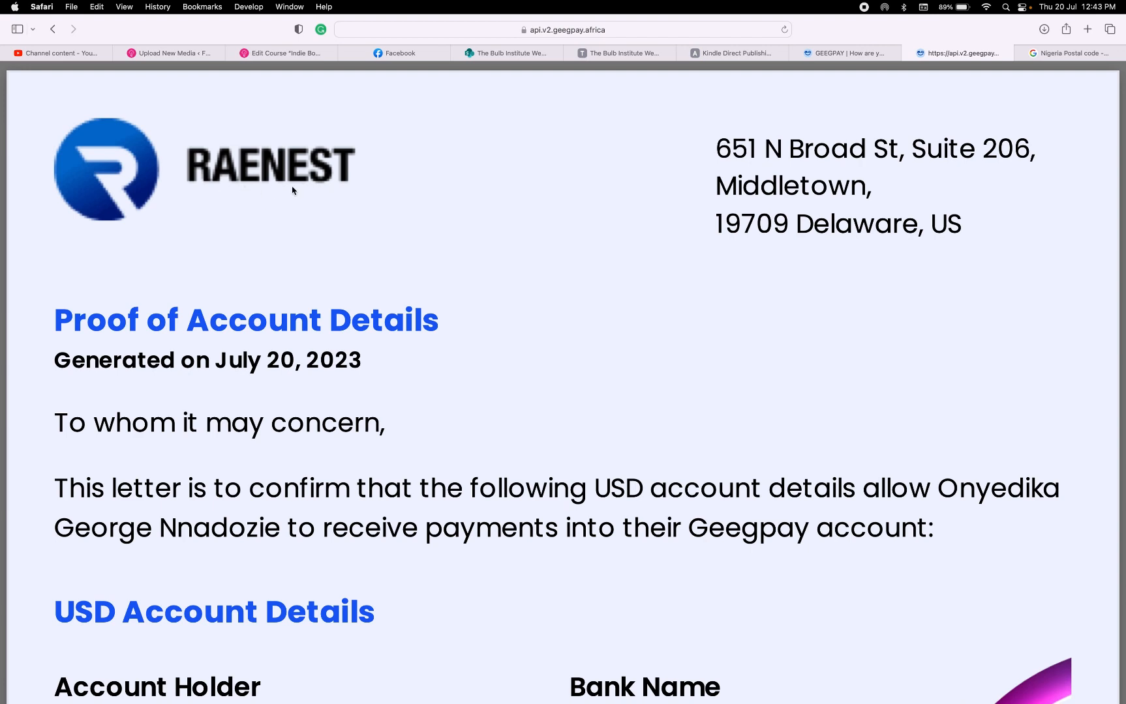
scroll(279, 279, down, 13)
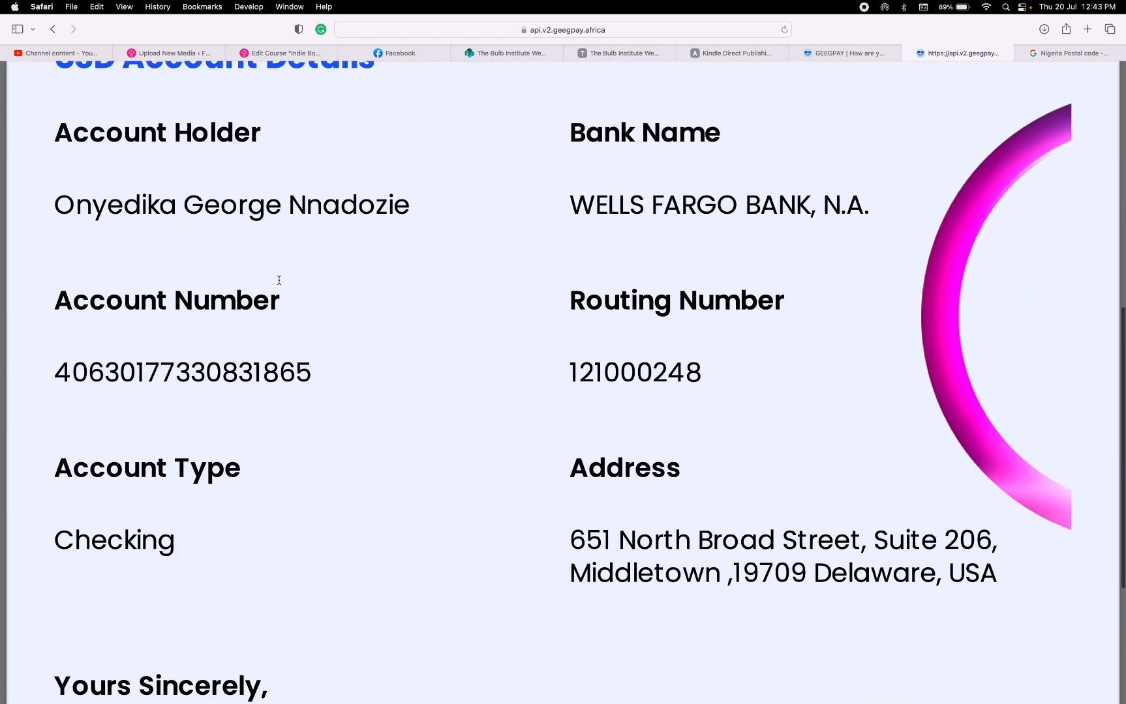
scroll(279, 280, up, 5)
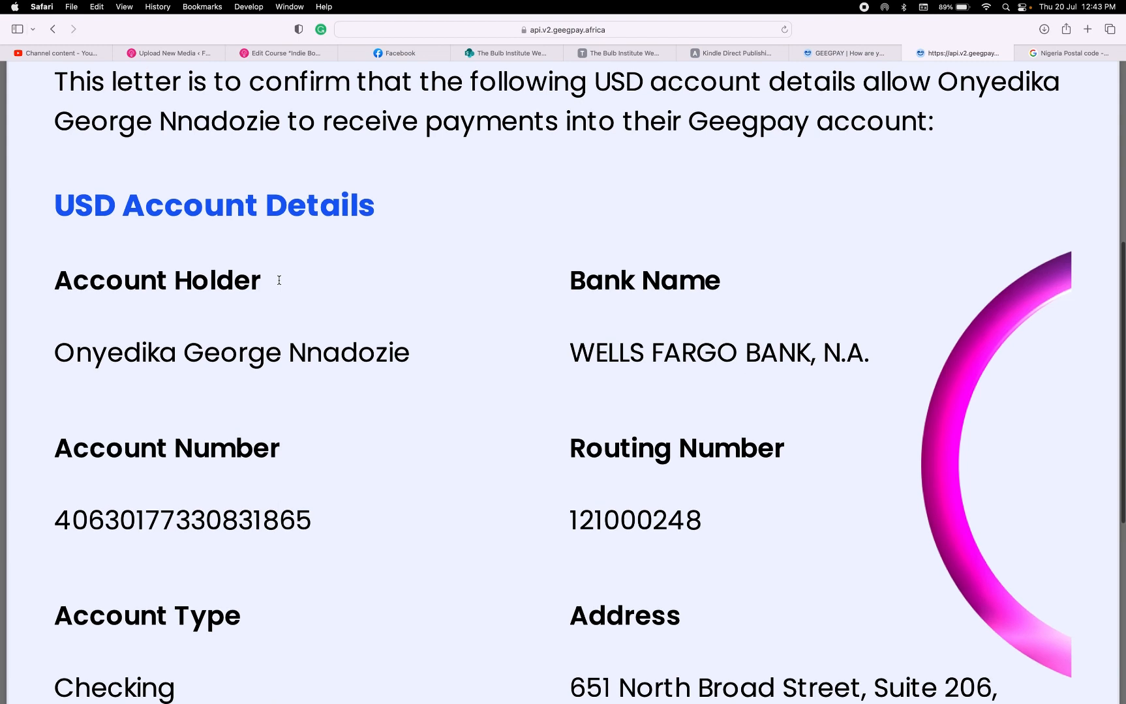
scroll(414, 290, up, 10)
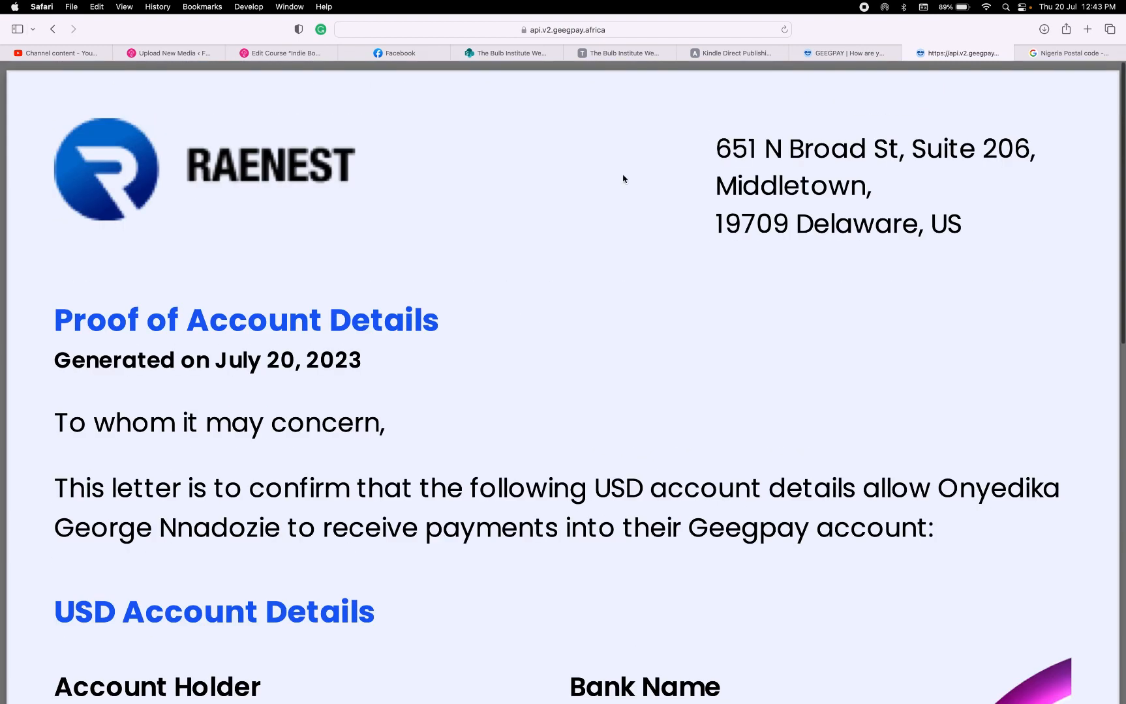
click(833, 55)
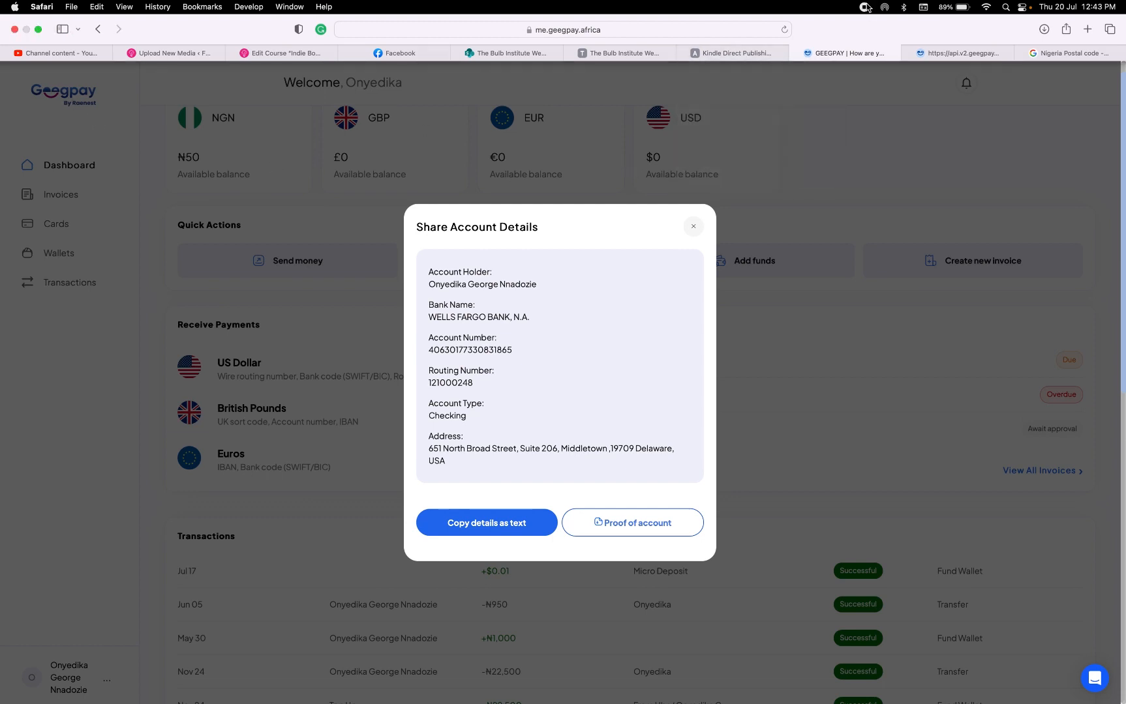
Step: Search Google for 'payoneer', open the Payoneer site, then return to the KDP payment form
click(654, 34)
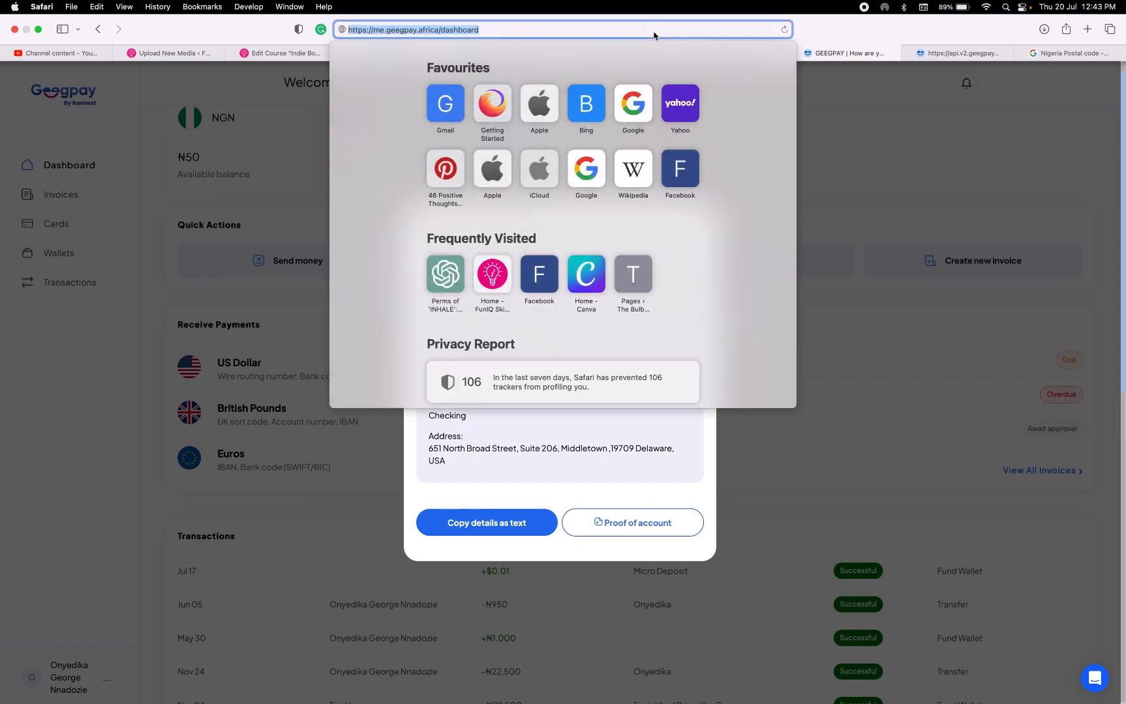
text(pay)
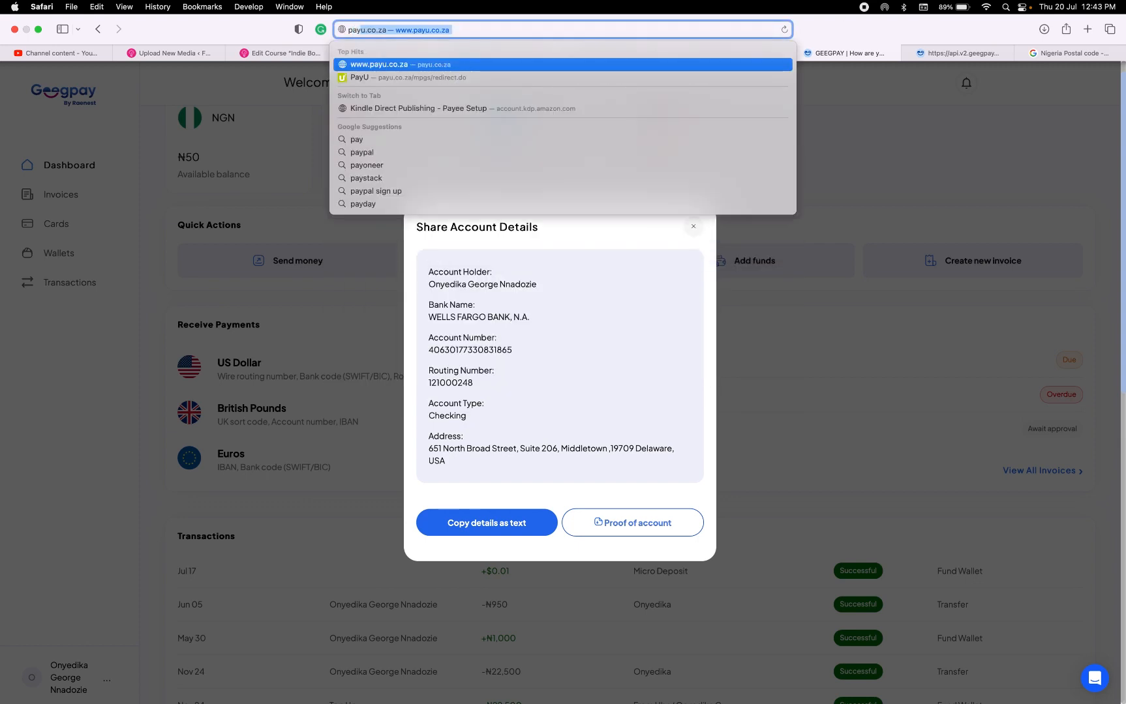
text(onee)
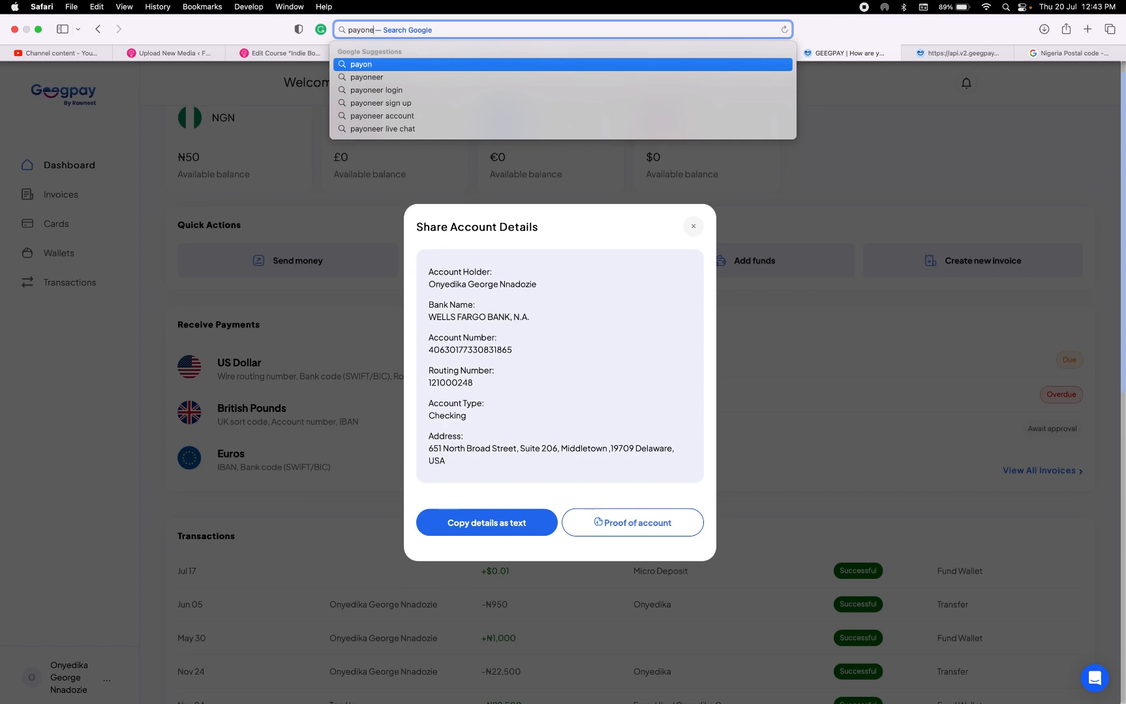
text(r)
key(Return)
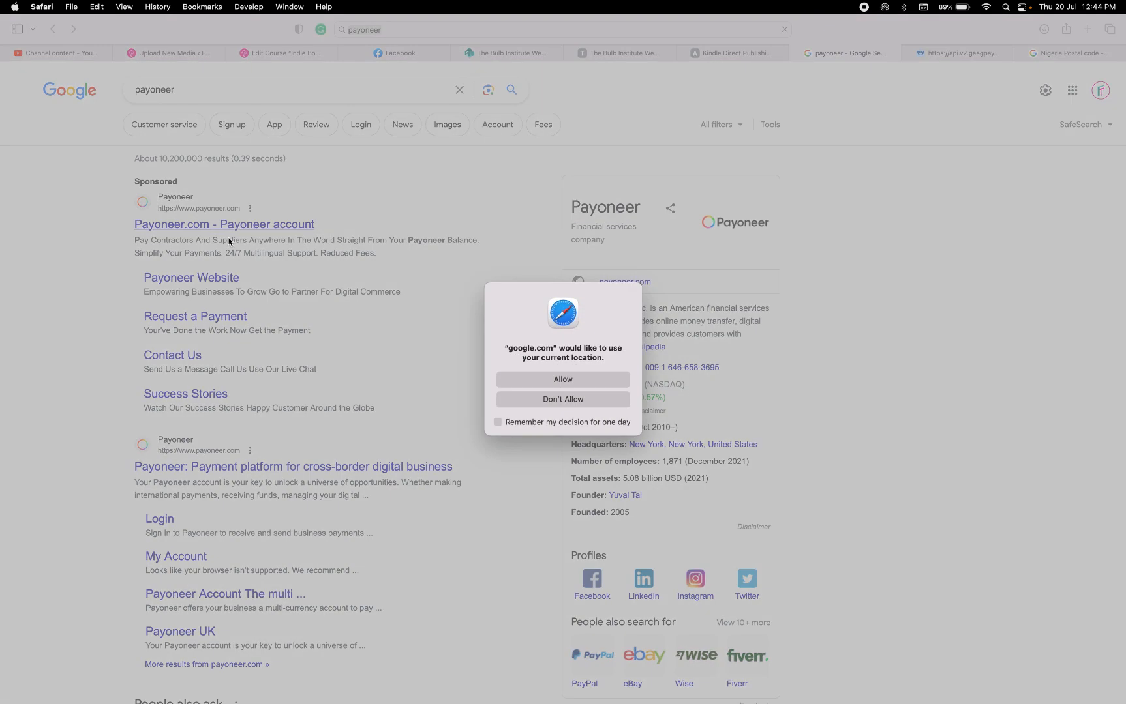
click(559, 379)
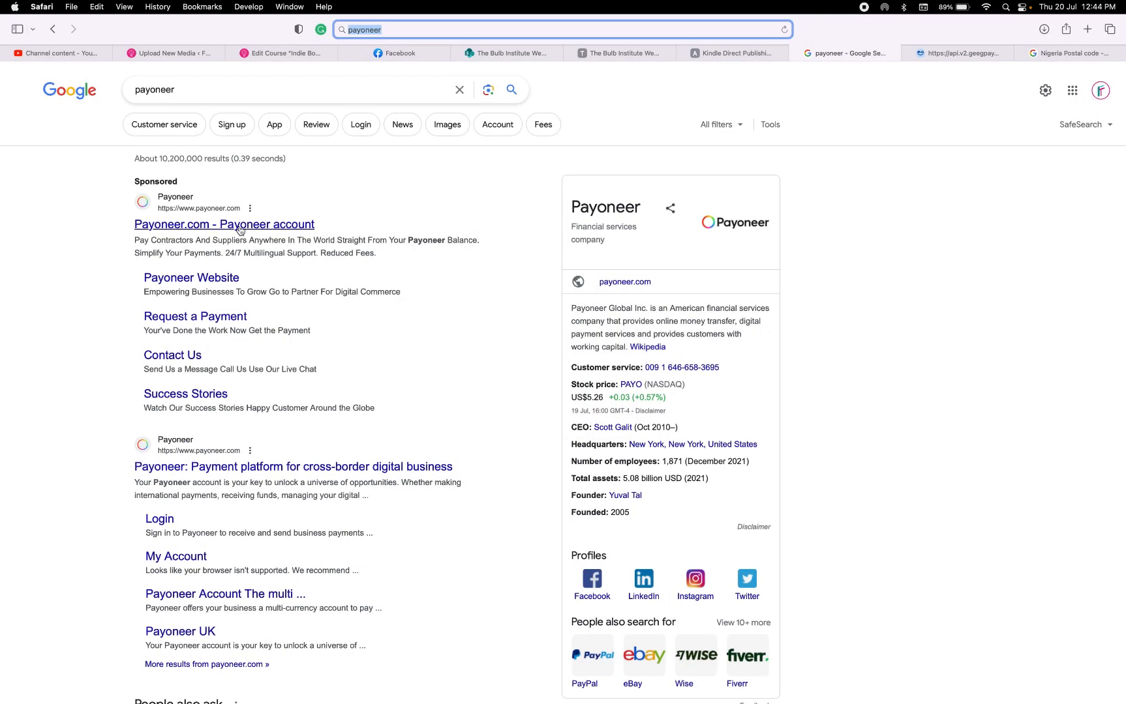
click(239, 225)
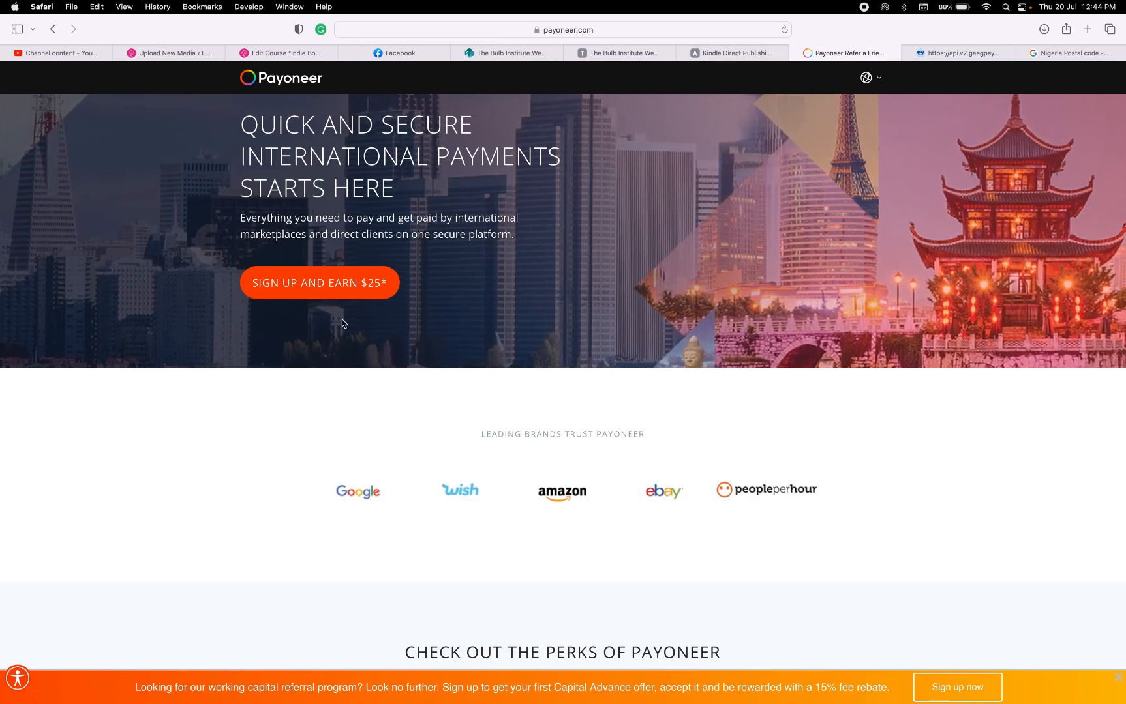
click(724, 56)
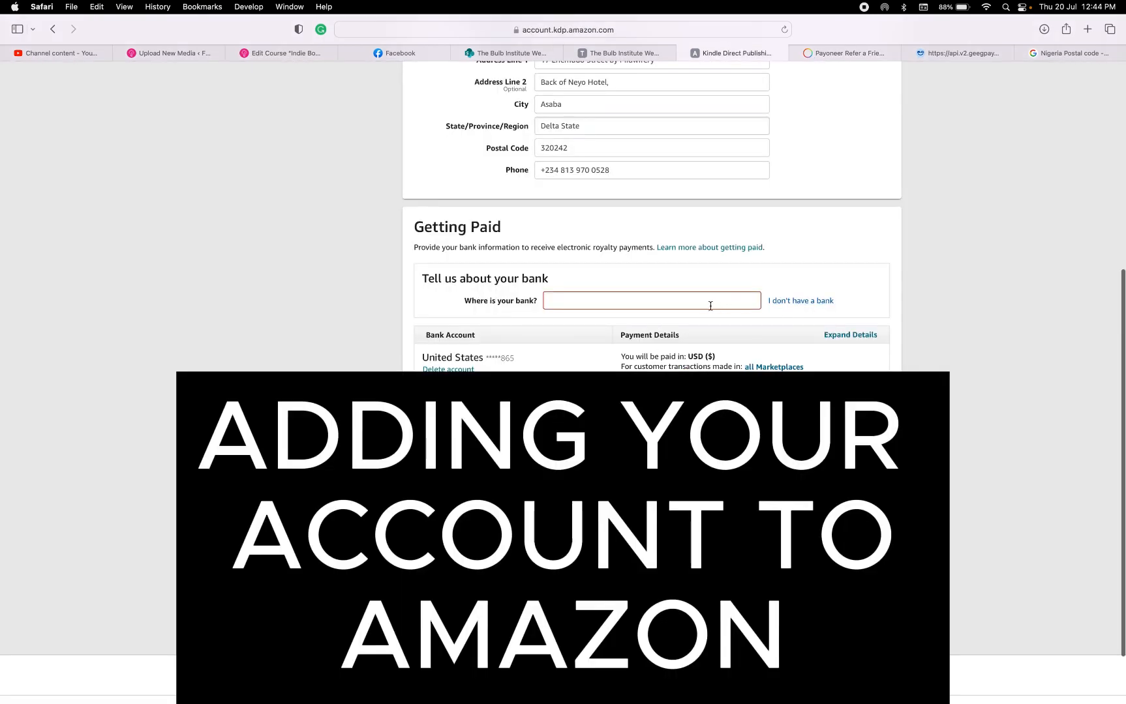
Step: Set the bank country to United States, then start a new title from the KDP Bookshelf
click(690, 304)
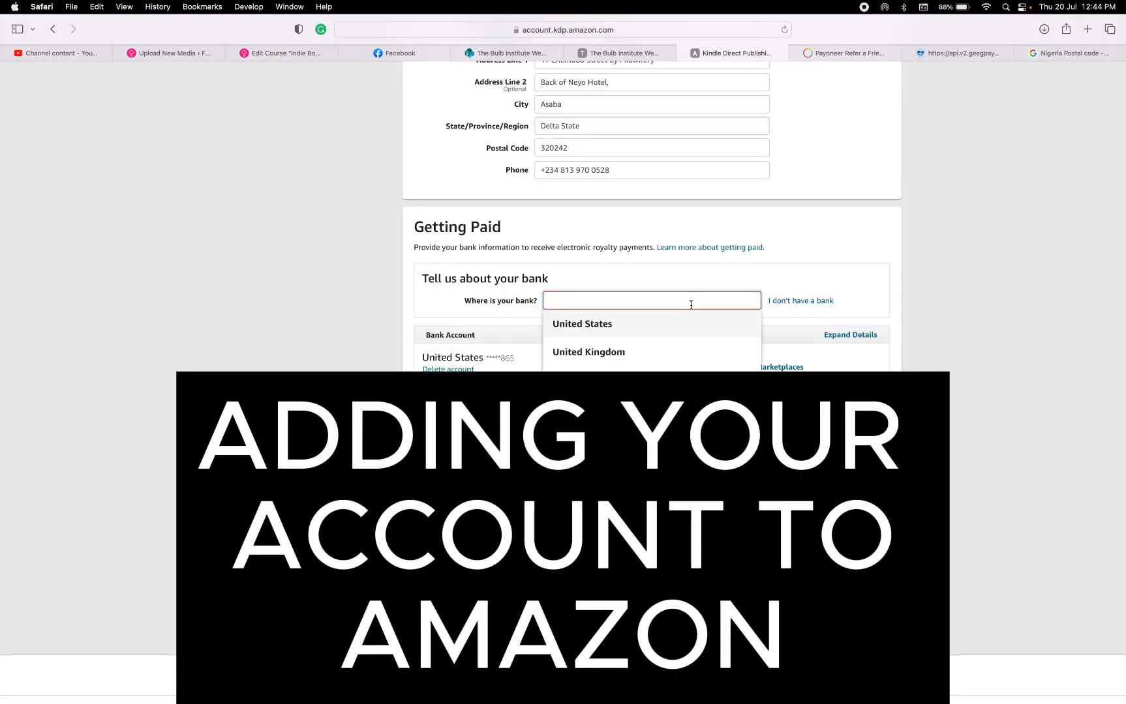
click(624, 326)
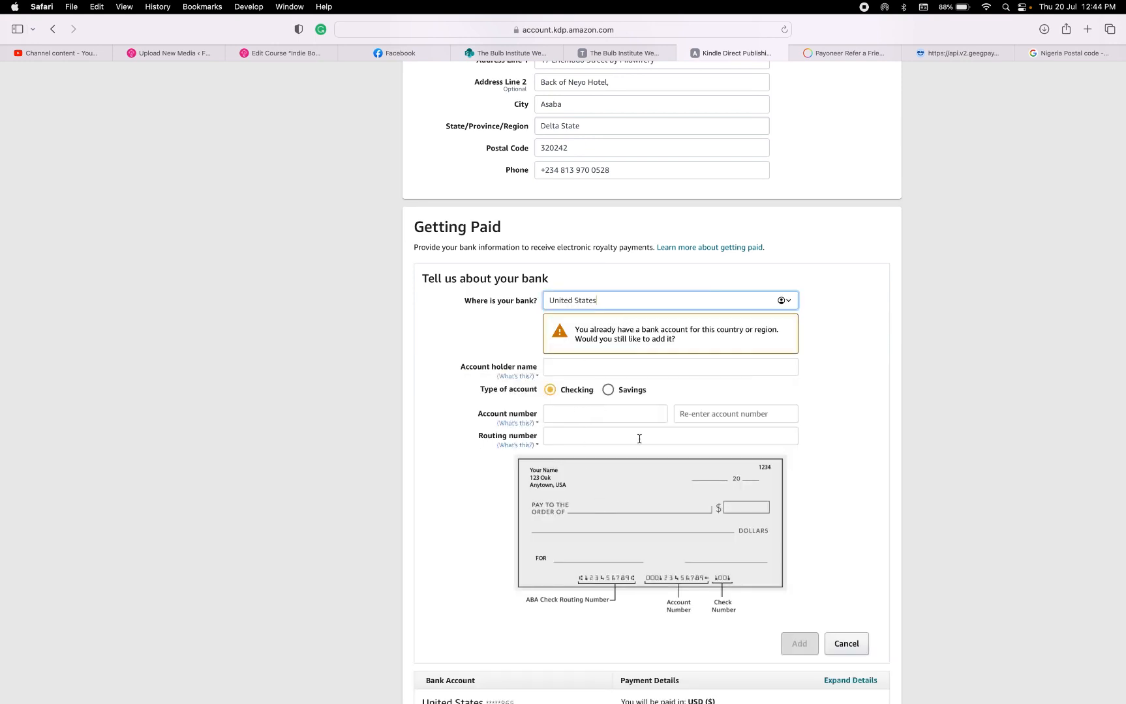
scroll(630, 372, down, 2)
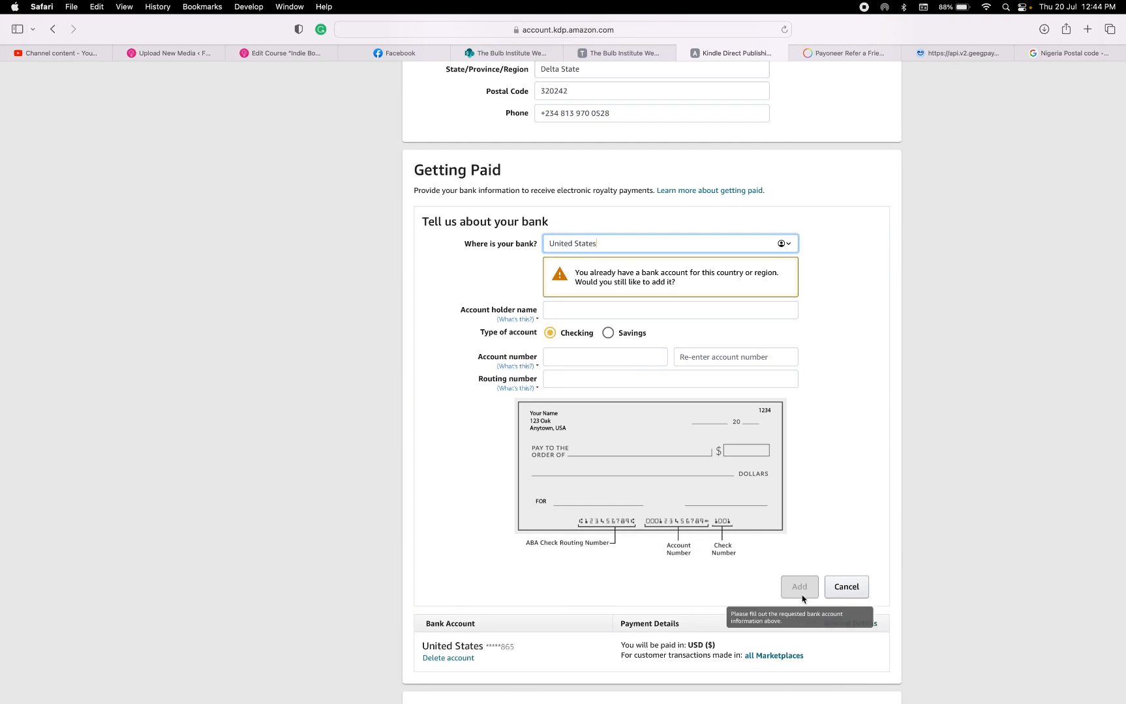
scroll(690, 496, up, 10)
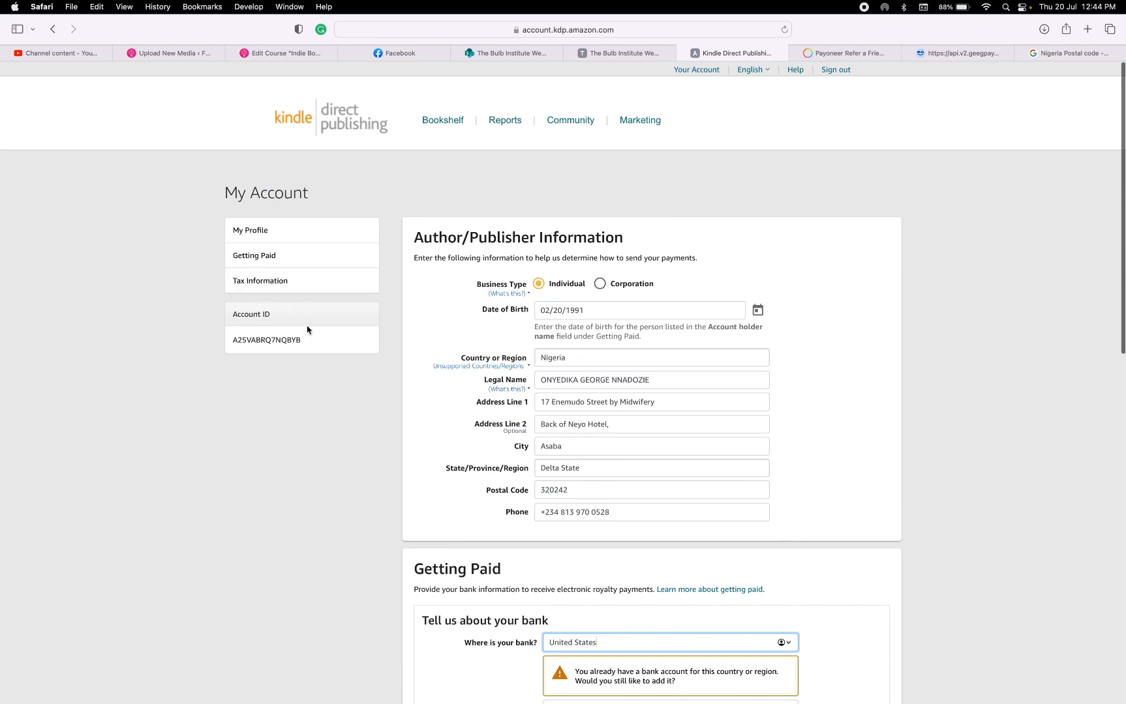
click(442, 123)
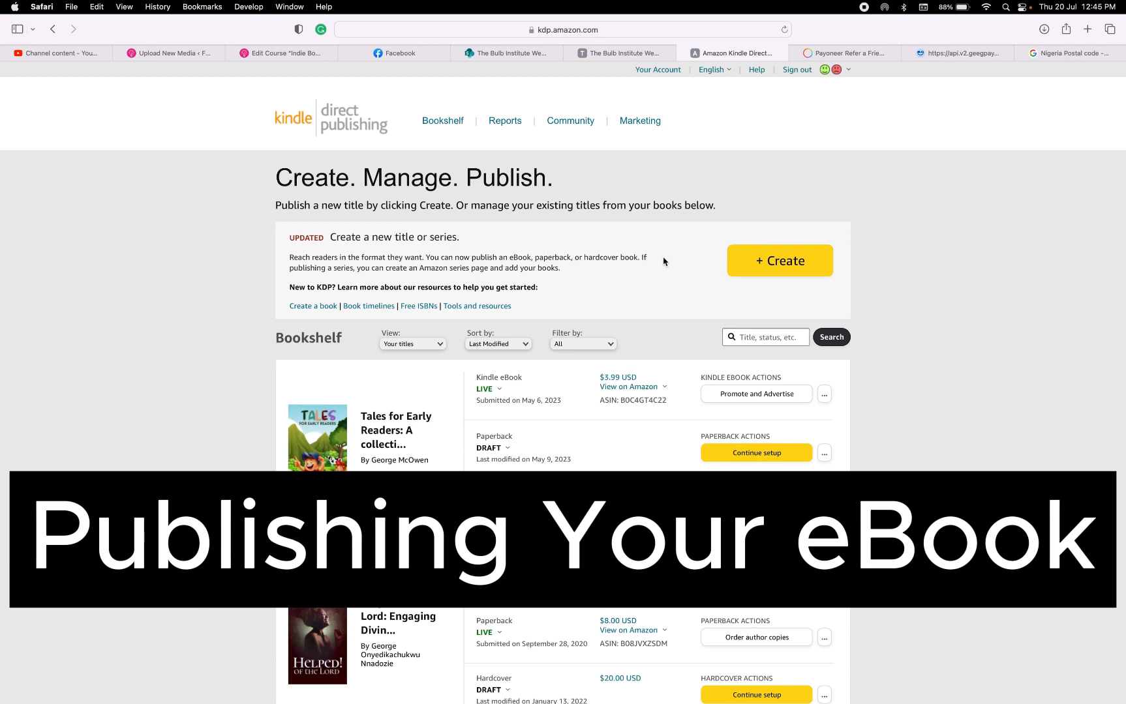
click(768, 262)
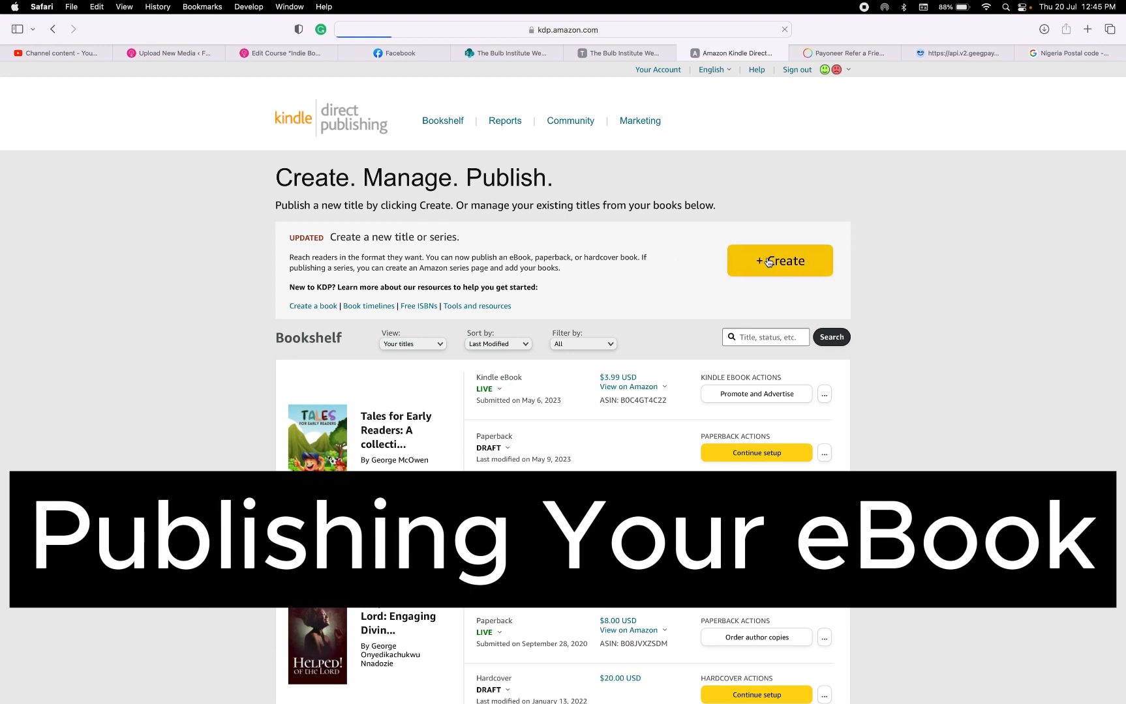
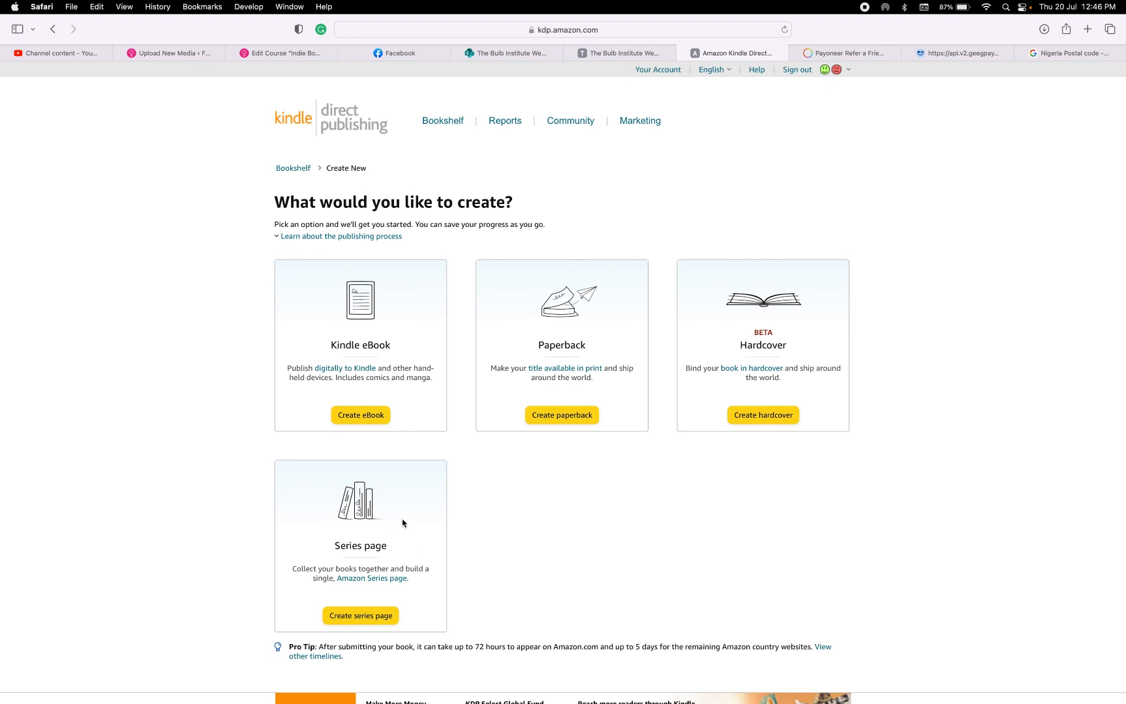
Step: Create a new Kindle eBook titled 'My Super Story' and open the Add series details dialog
scroll(403, 522, down, 2)
click(365, 423)
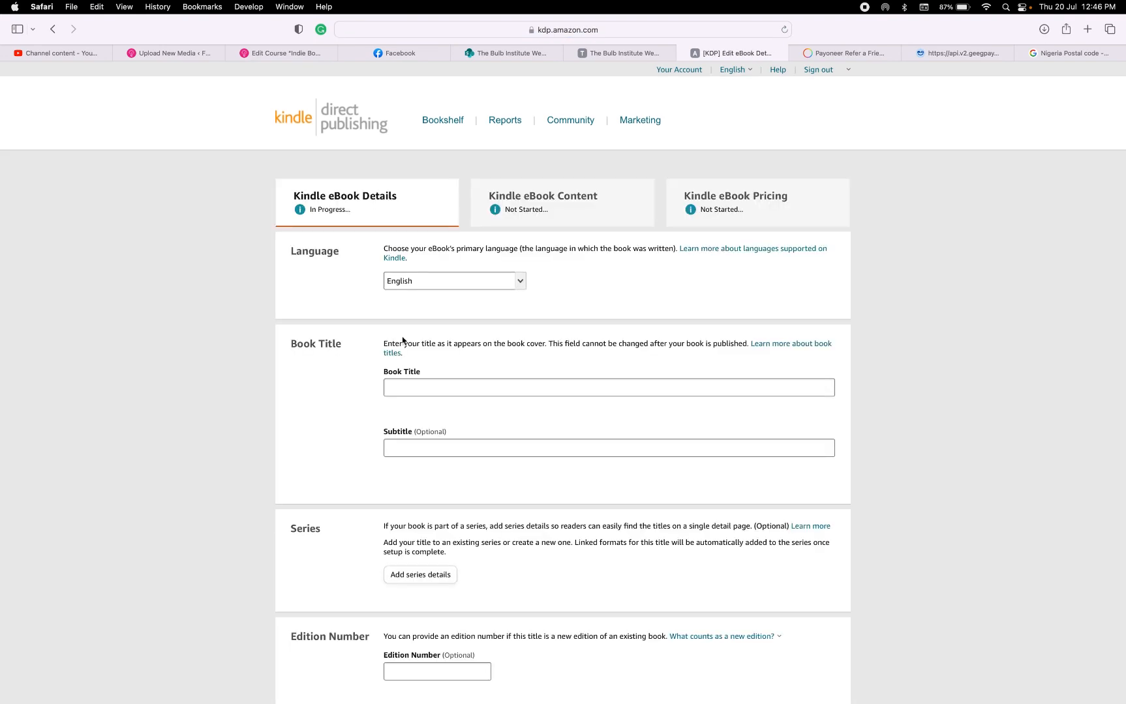
scroll(404, 271, down, 3)
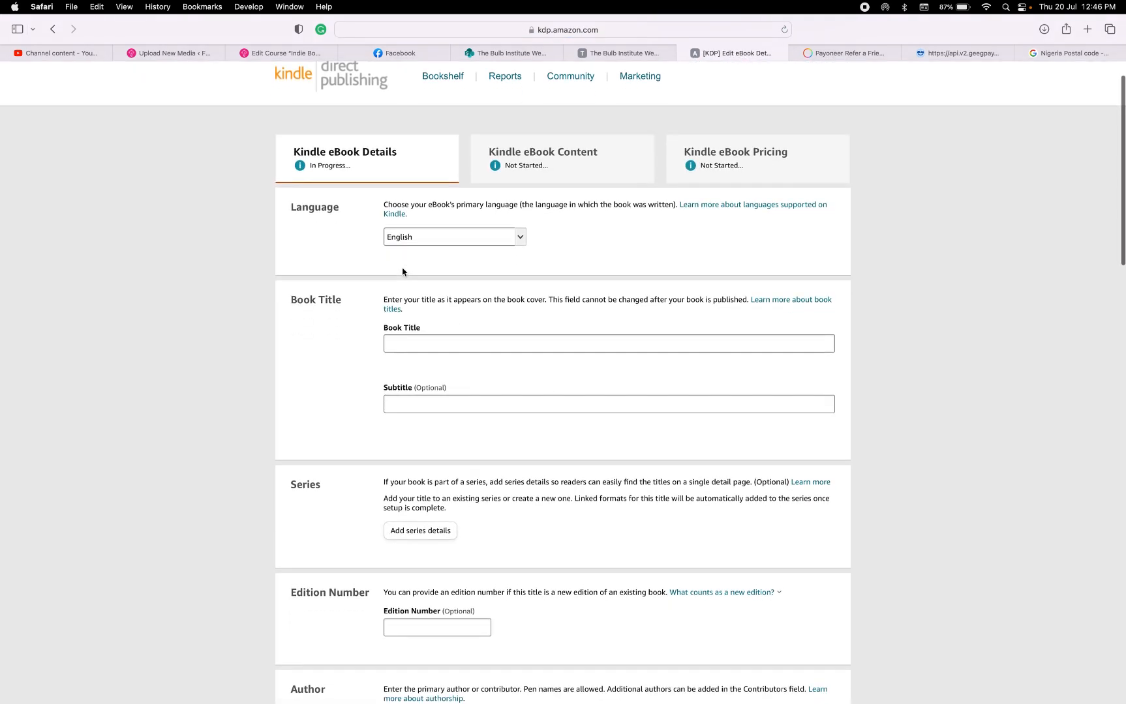
scroll(402, 269, down, 1)
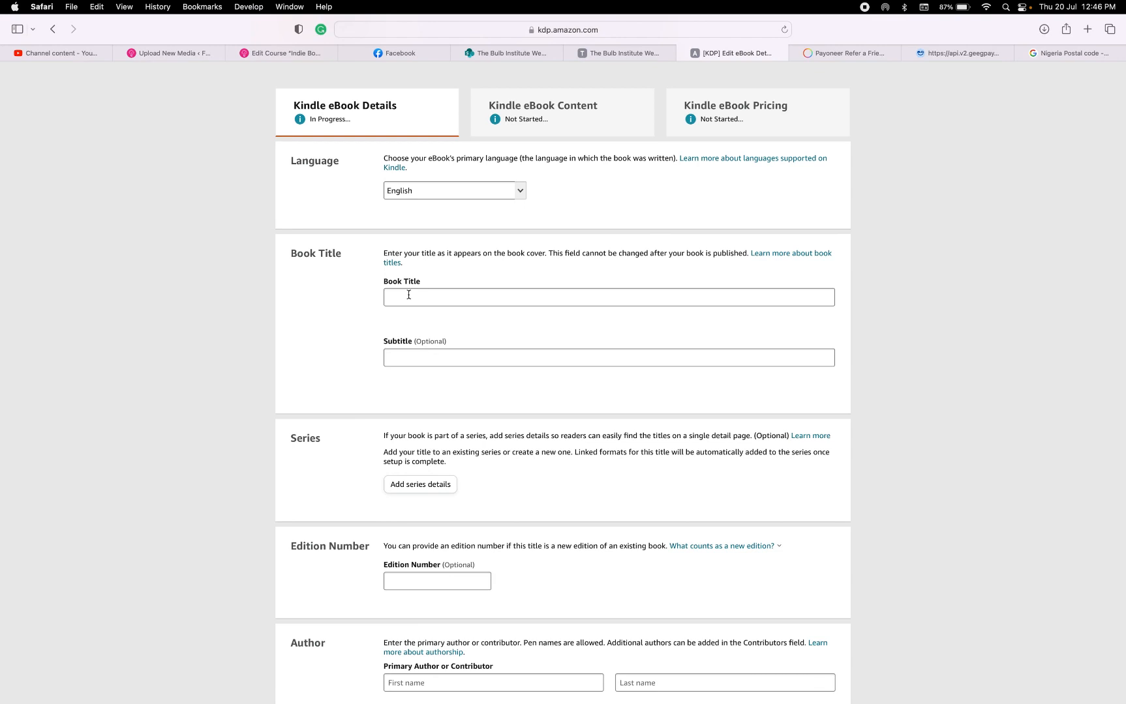
click(409, 295)
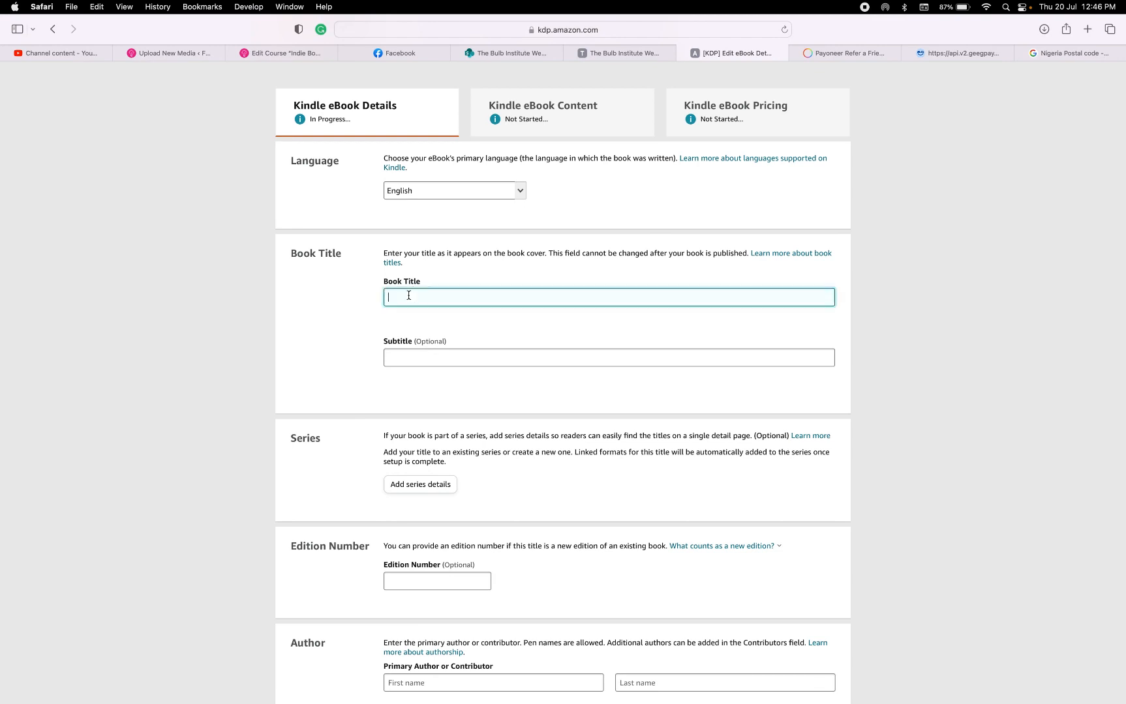
text(My Super Story)
click(431, 353)
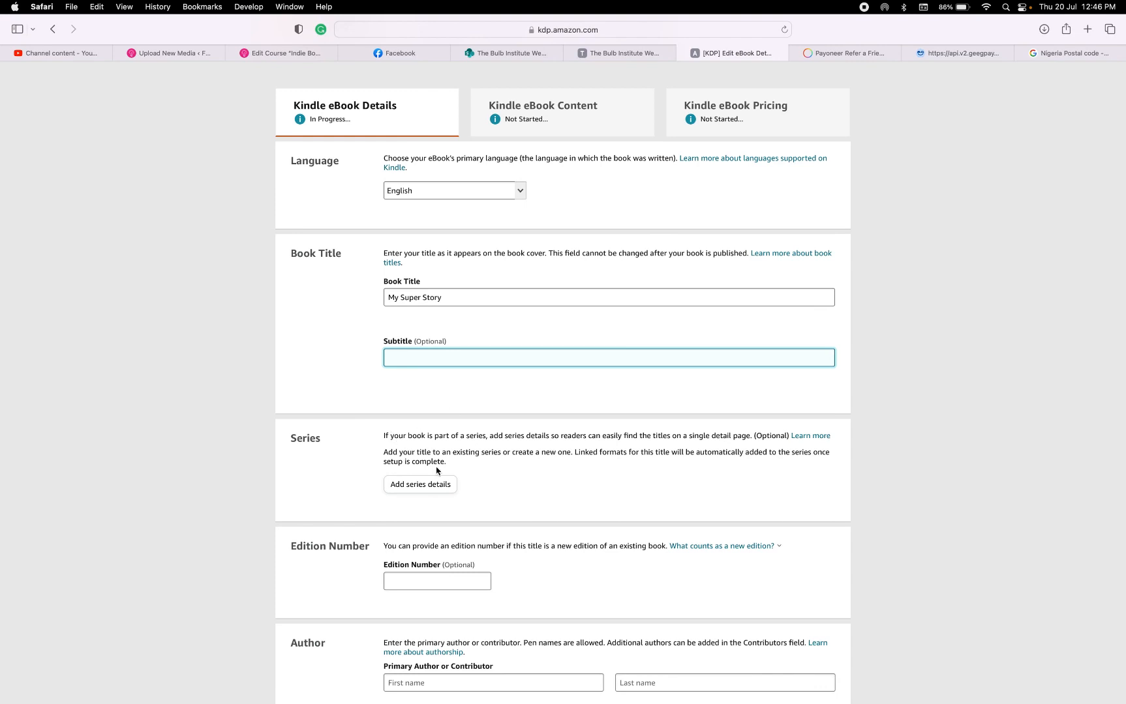
click(414, 489)
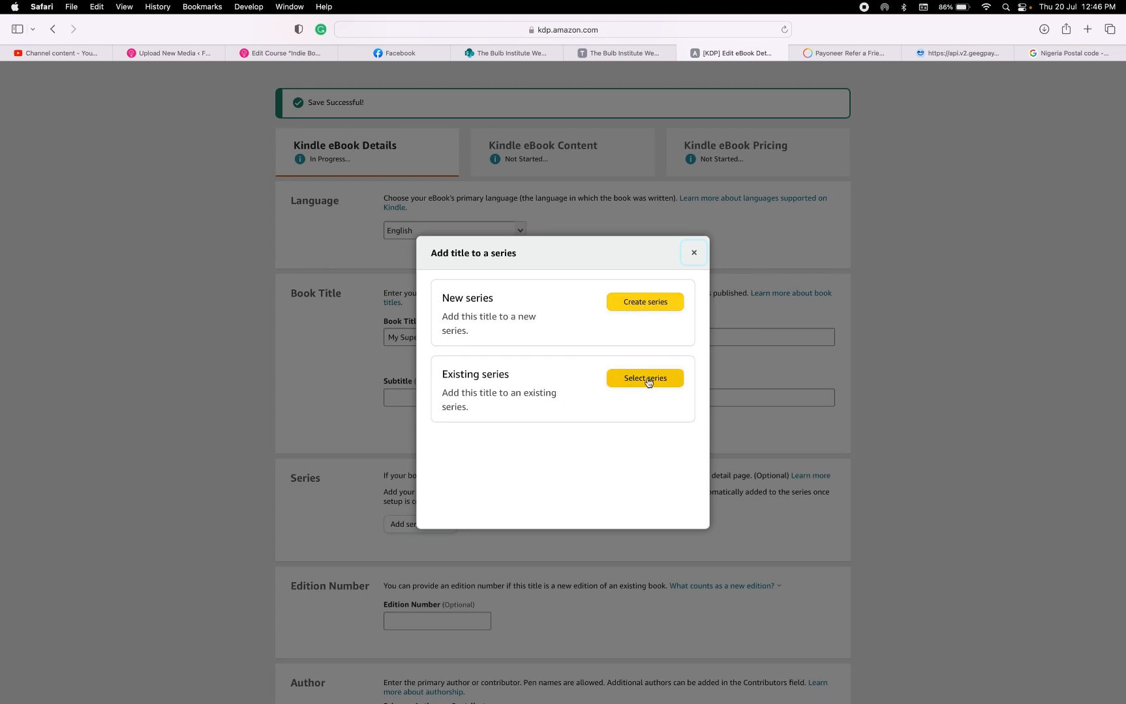
Step: Close the series dialog without adding a series and move to the author first and last name fields
click(692, 254)
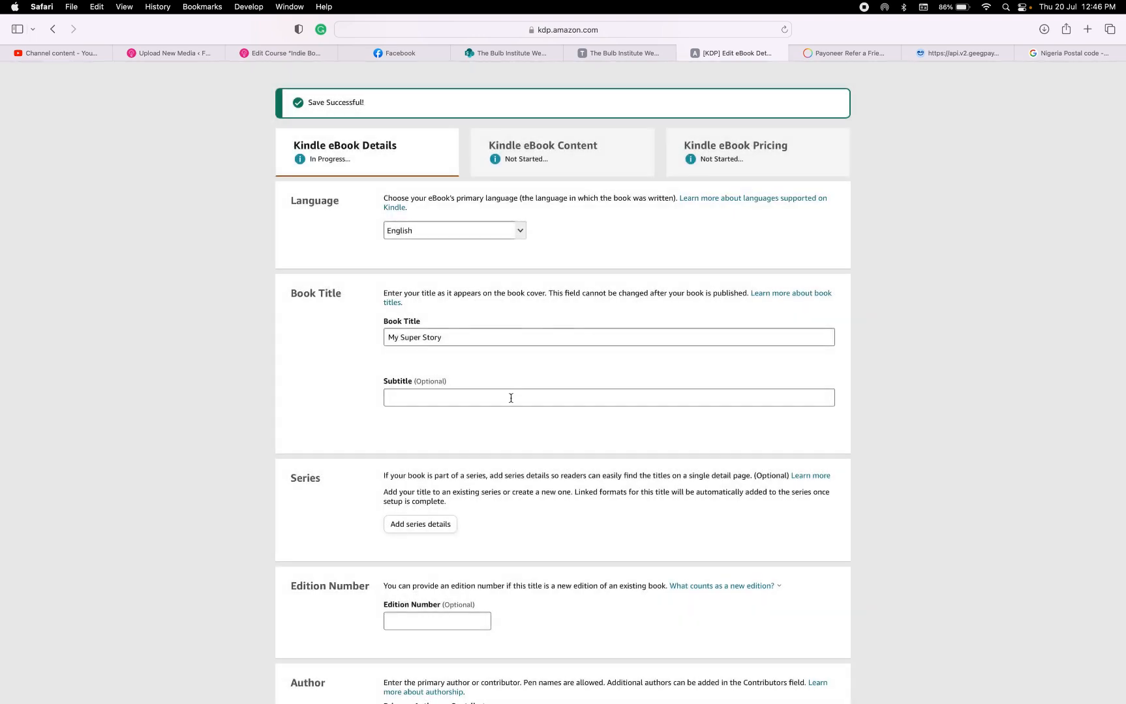
scroll(510, 398, down, 6)
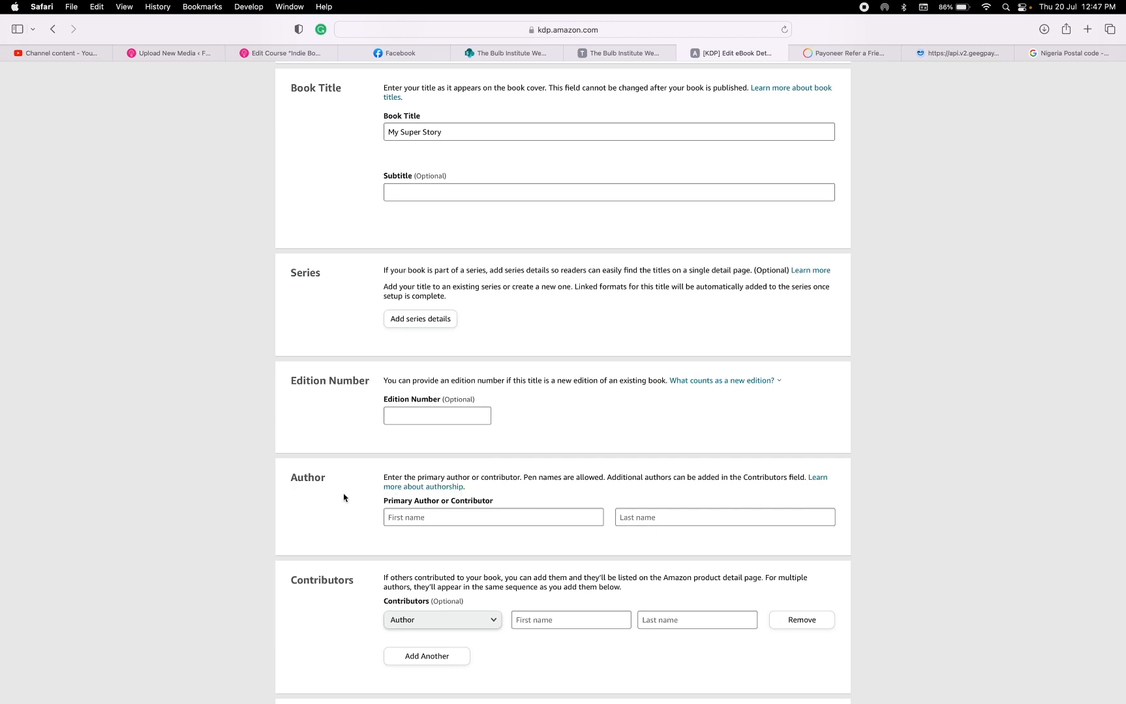
click(430, 515)
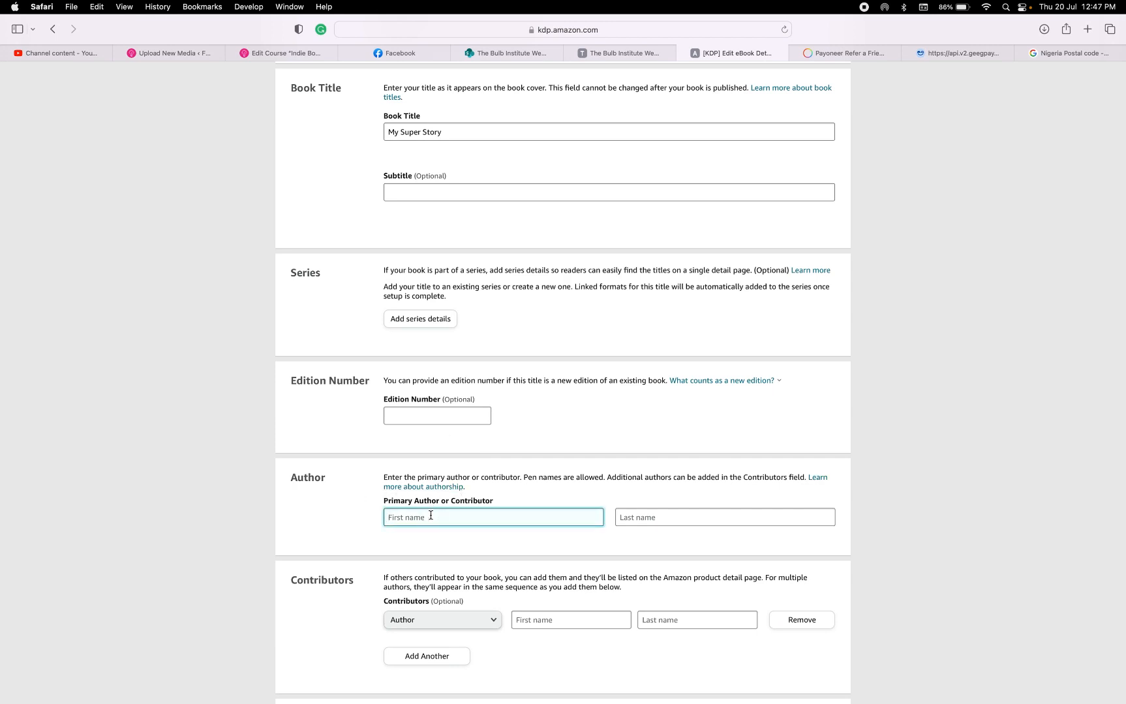
click(644, 516)
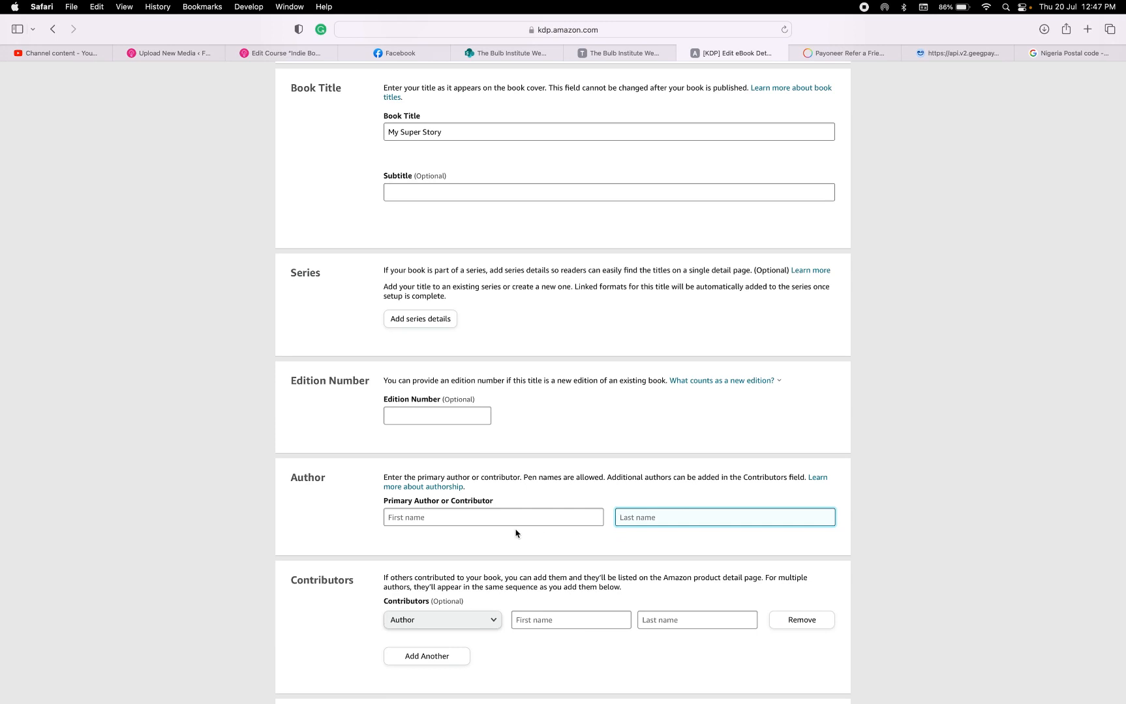
click(490, 519)
click(633, 517)
click(539, 518)
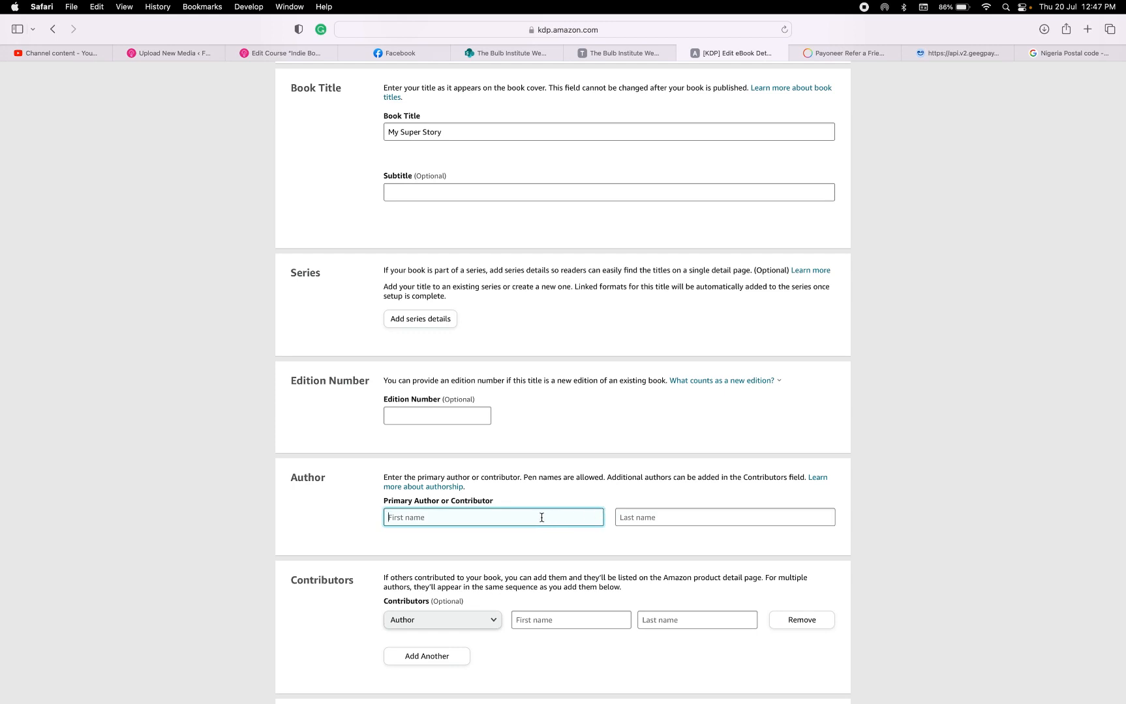
scroll(516, 517, down, 1)
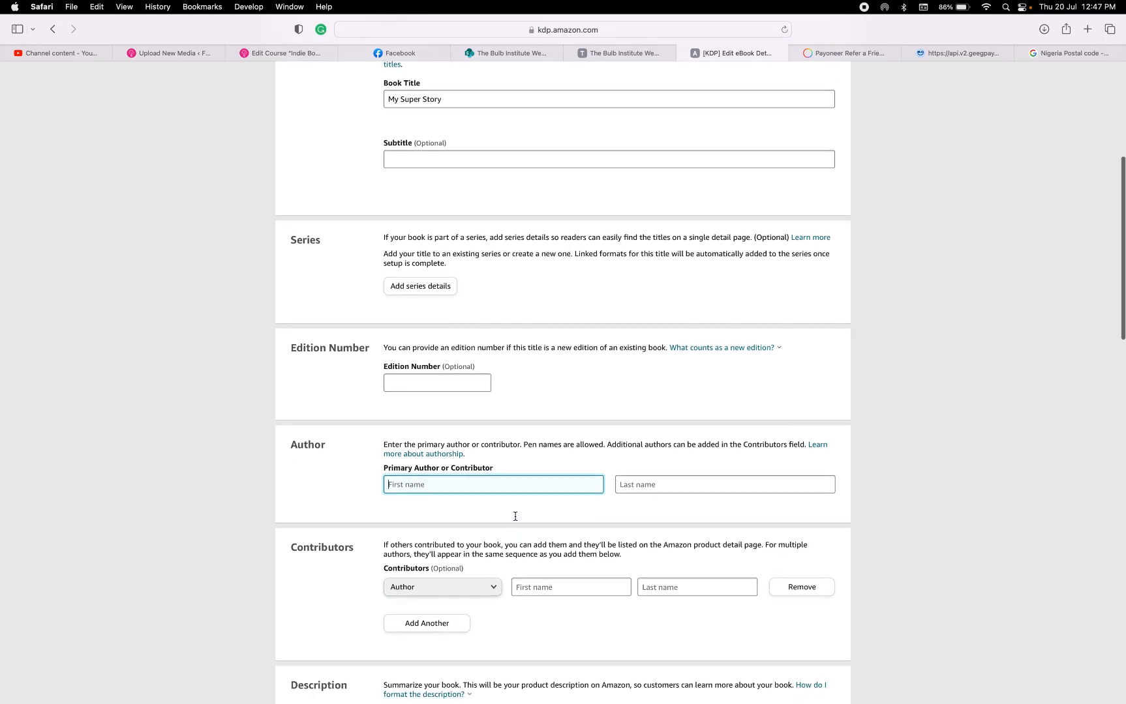
click(466, 588)
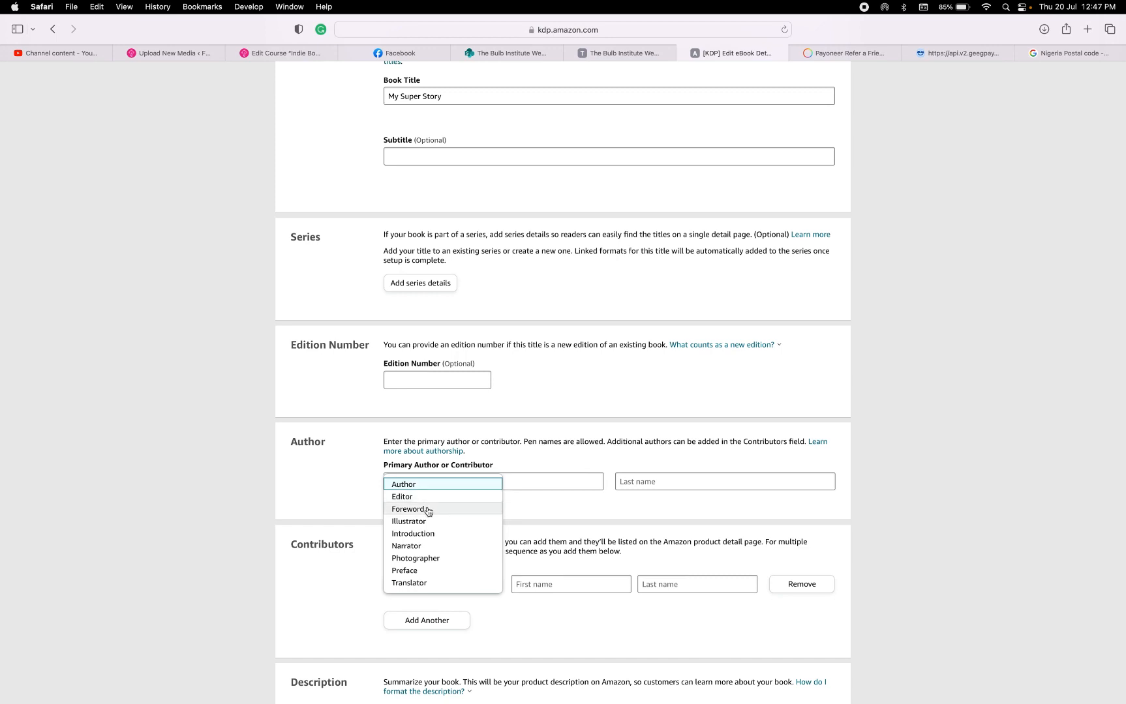
click(489, 607)
click(439, 627)
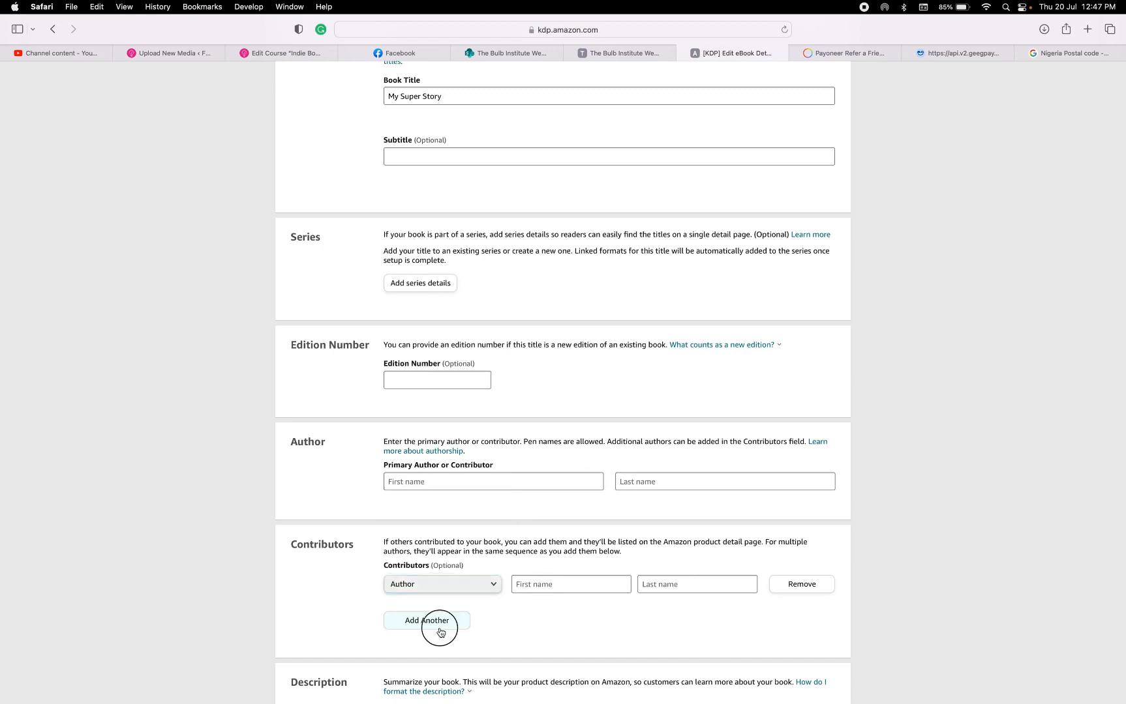
click(437, 656)
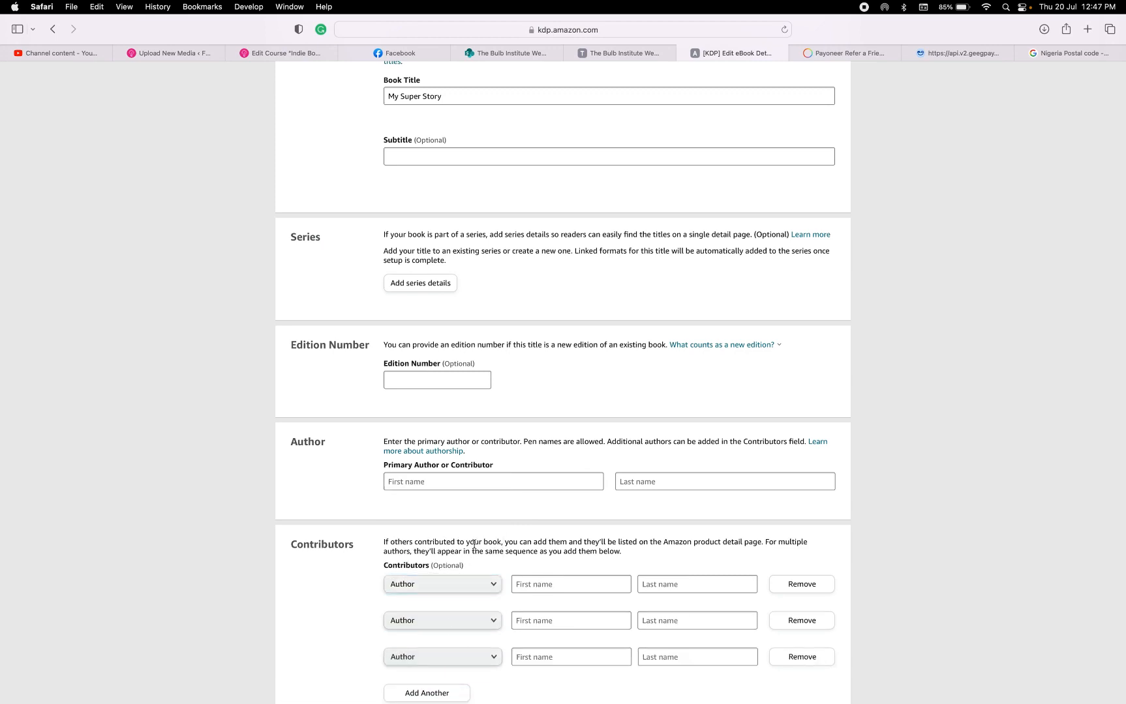
scroll(475, 544, down, 2)
scroll(474, 544, down, 3)
click(432, 570)
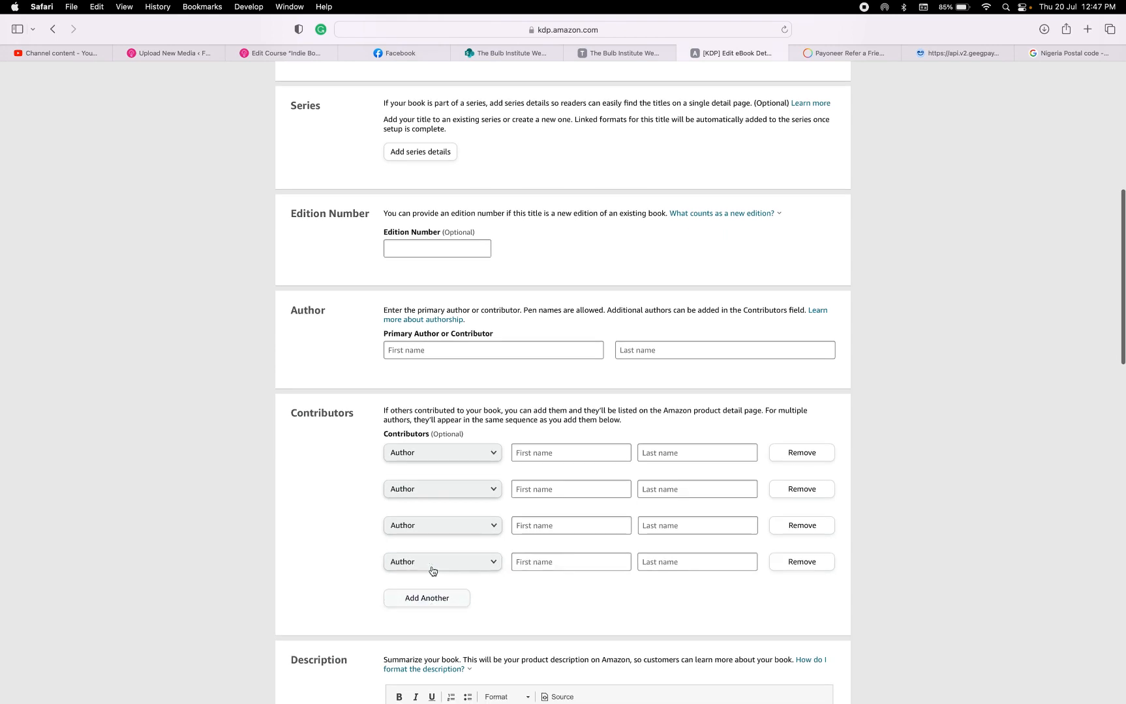
click(440, 602)
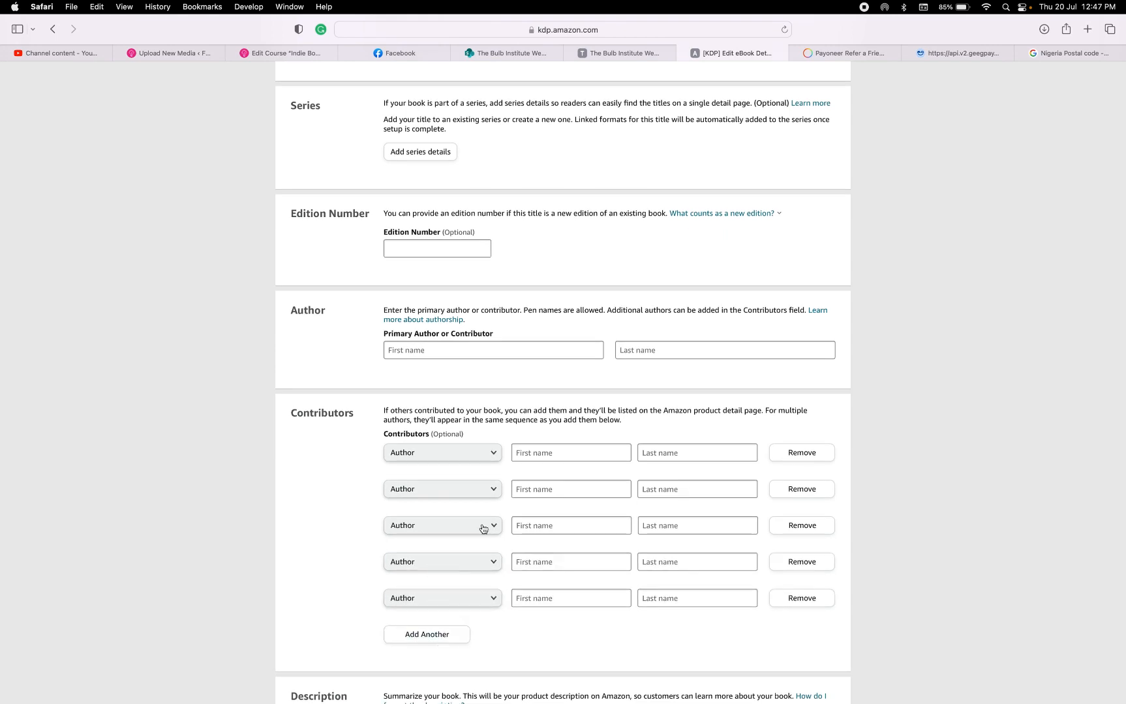
click(442, 456)
click(429, 462)
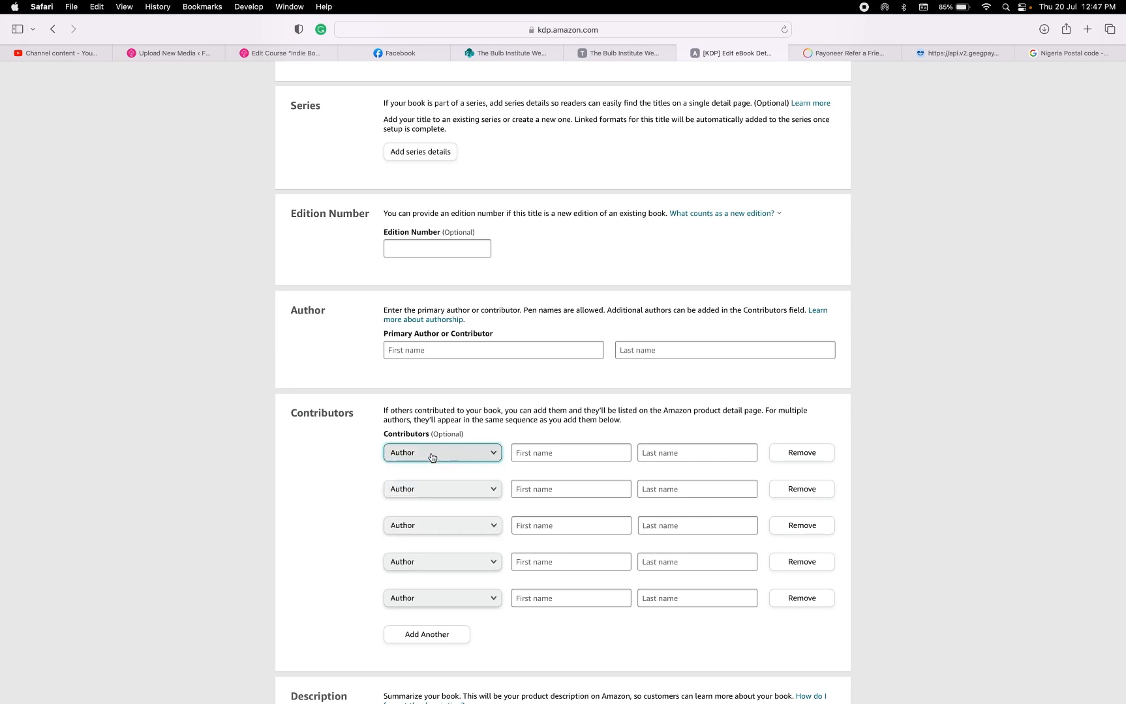
click(443, 489)
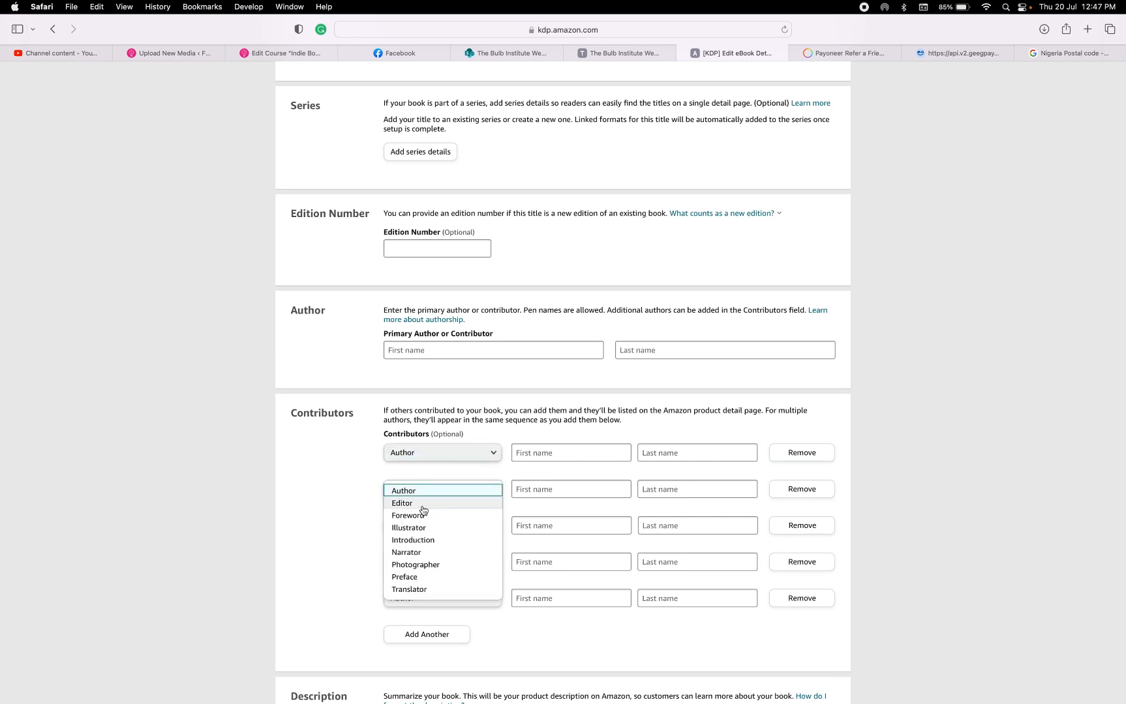
click(422, 506)
click(443, 526)
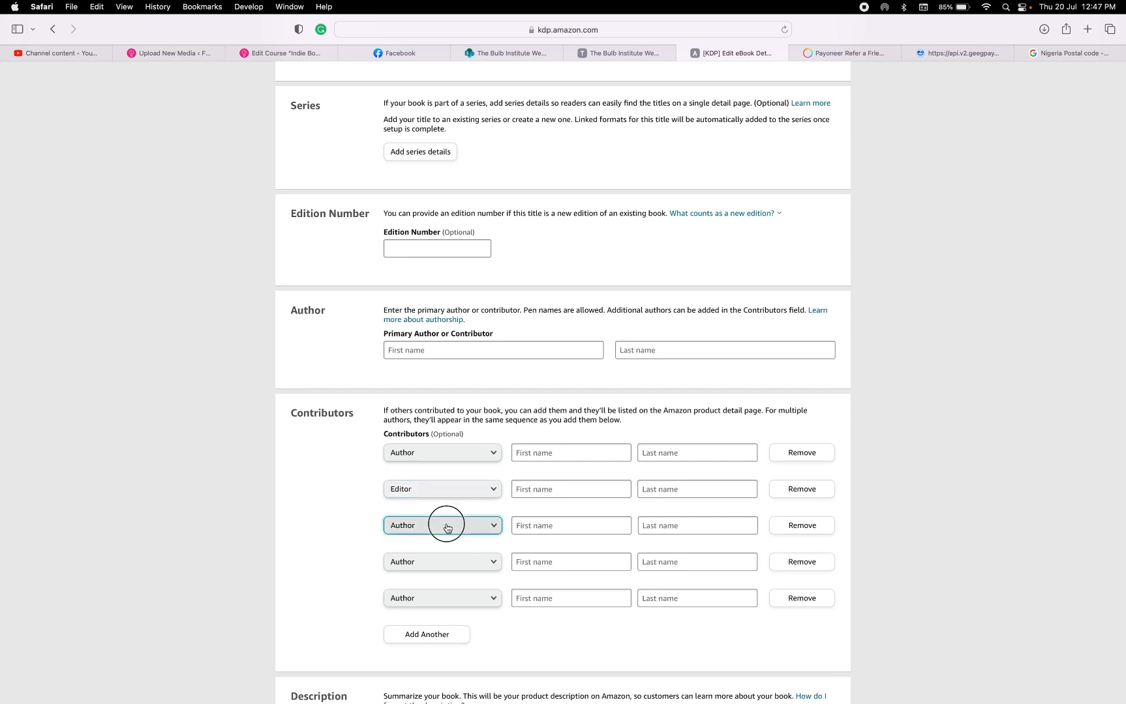
click(430, 552)
click(437, 562)
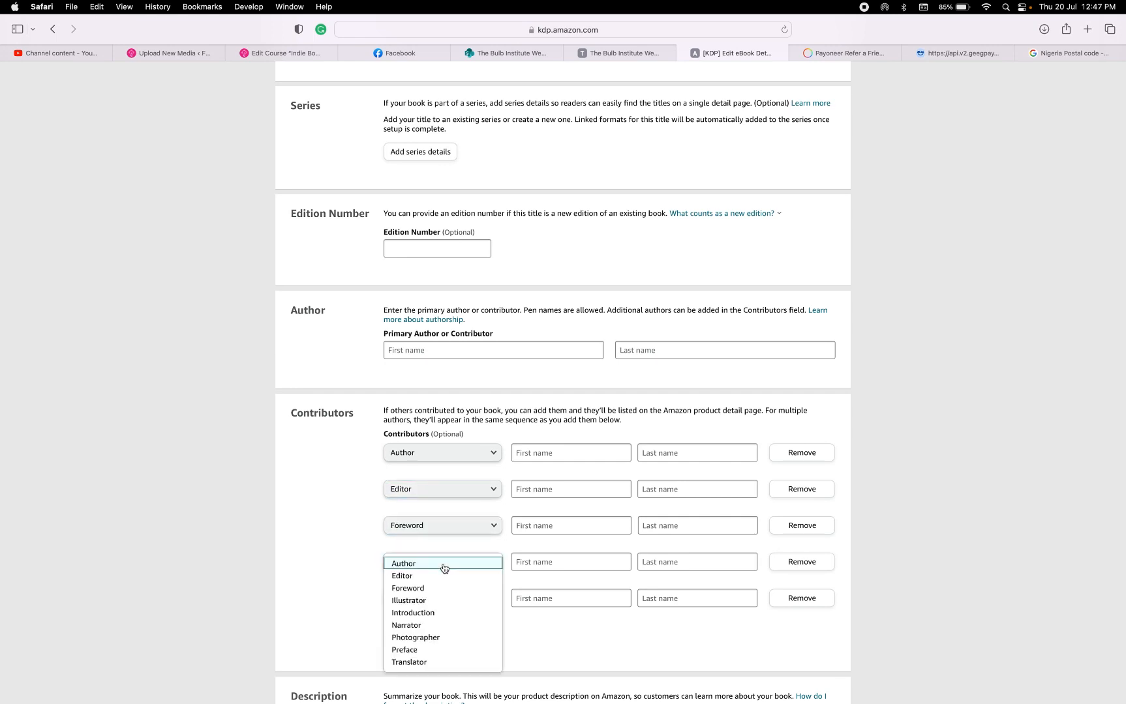
click(422, 601)
click(426, 600)
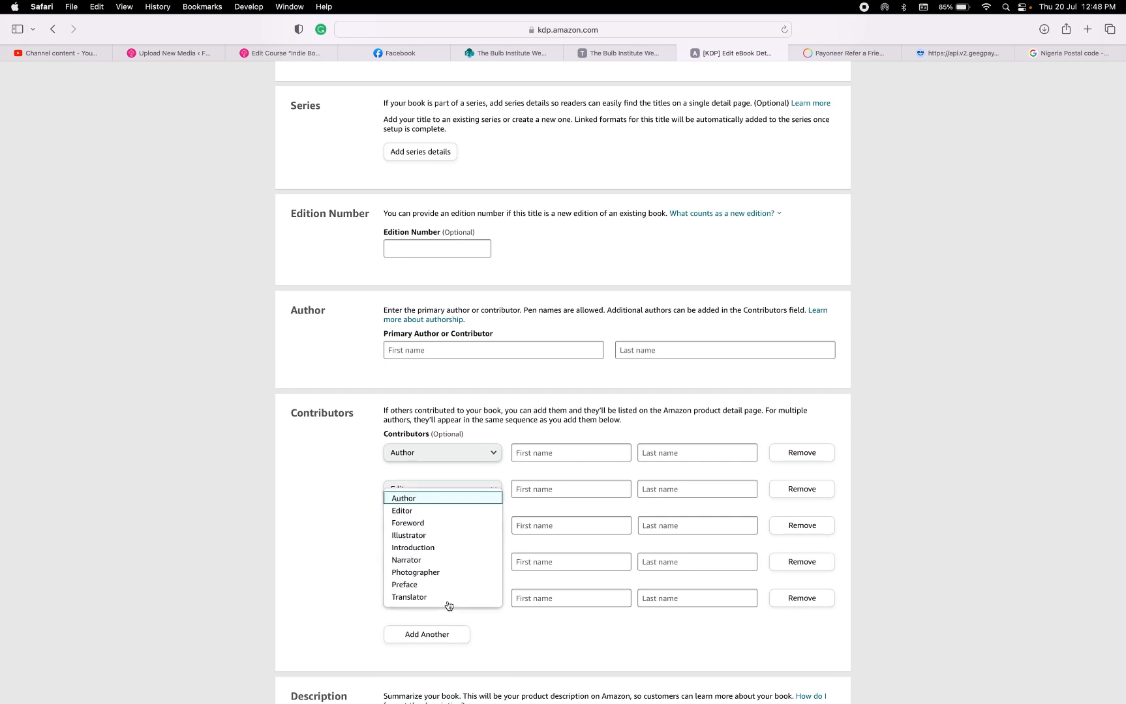
click(425, 549)
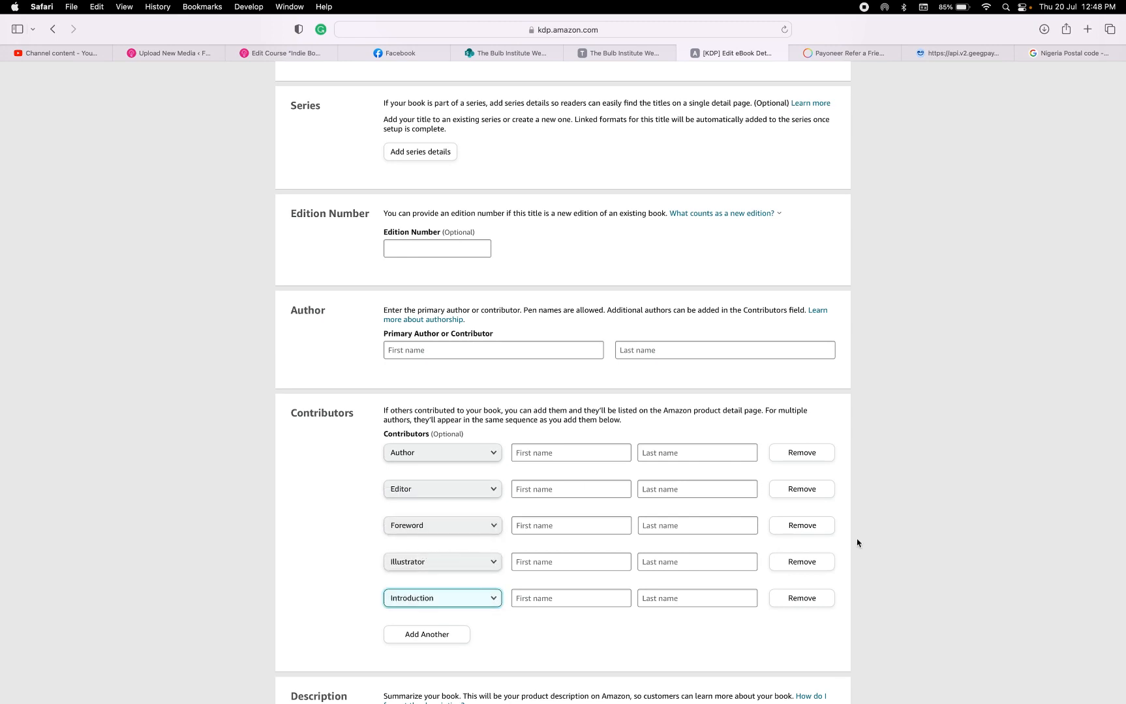
click(811, 460)
click(811, 459)
click(811, 459)
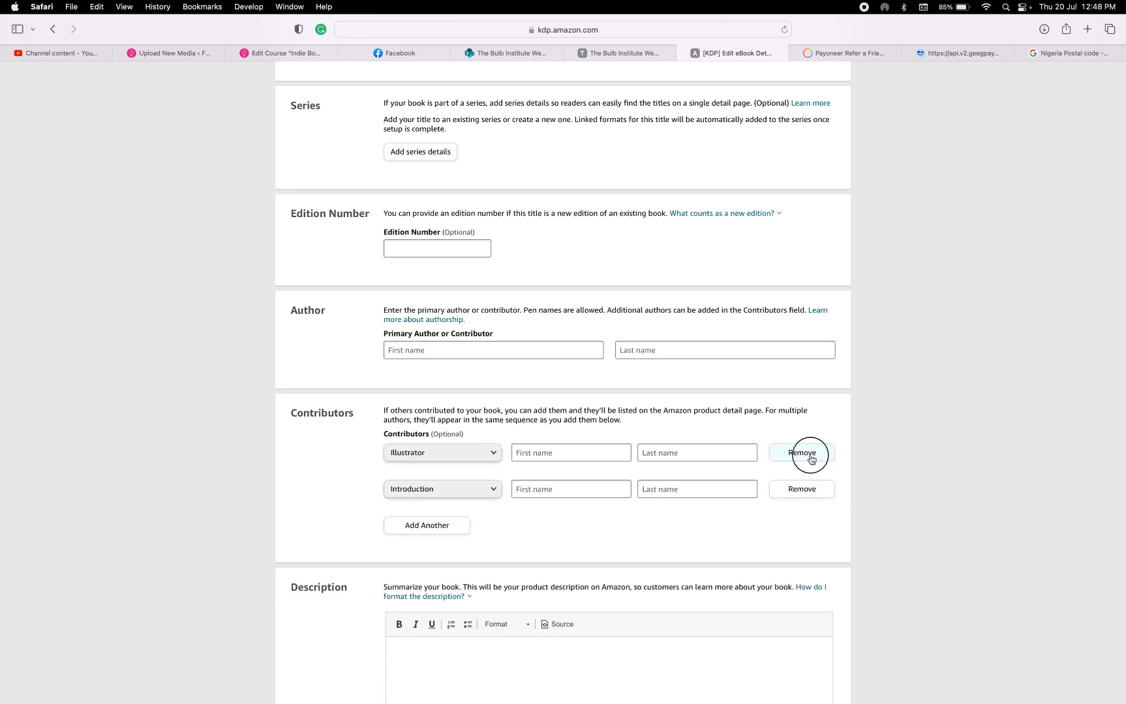
click(811, 460)
click(811, 460)
scroll(523, 509, down, 3)
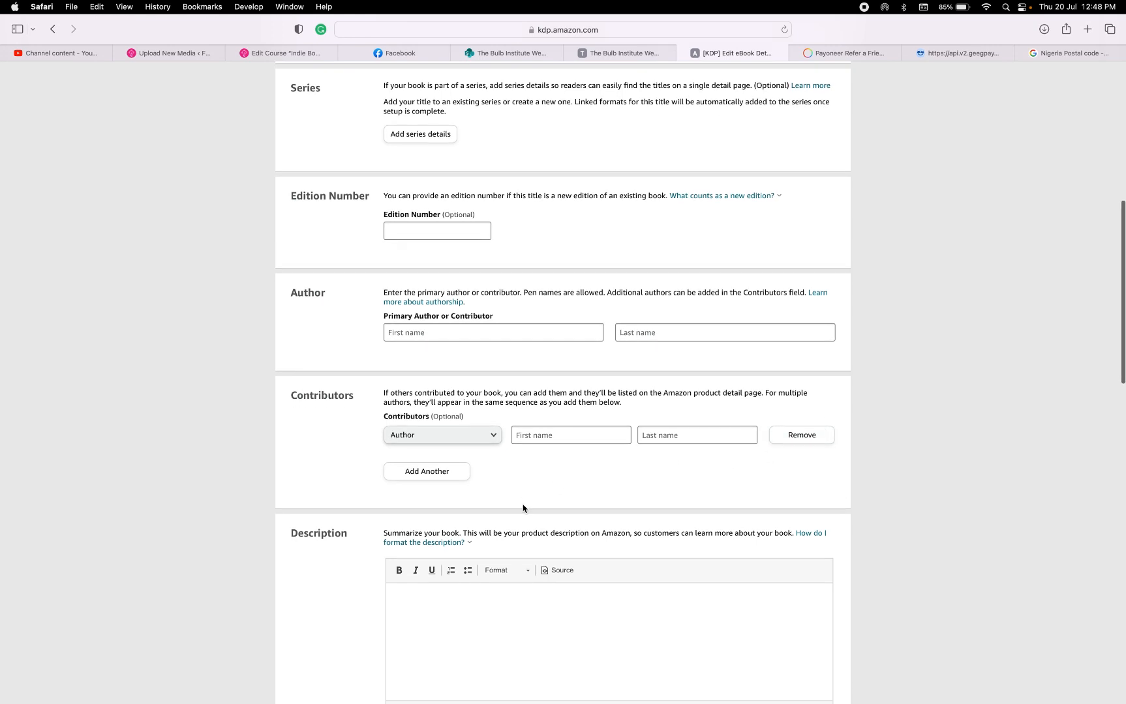
click(492, 541)
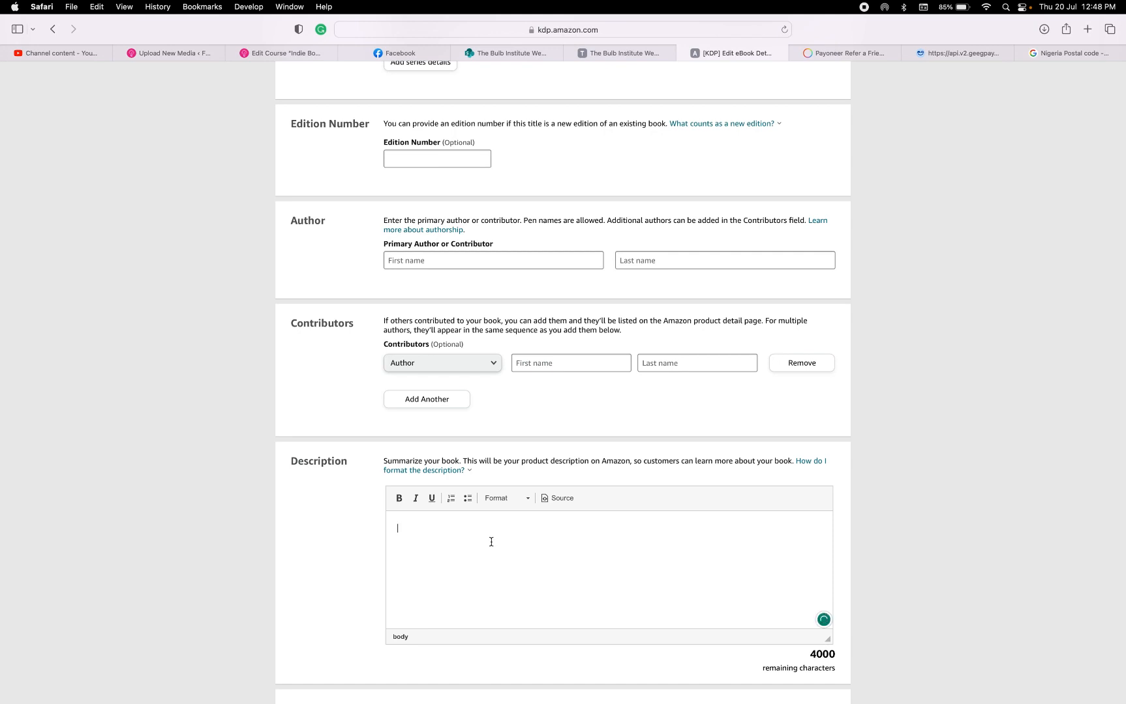
scroll(504, 541, down, 5)
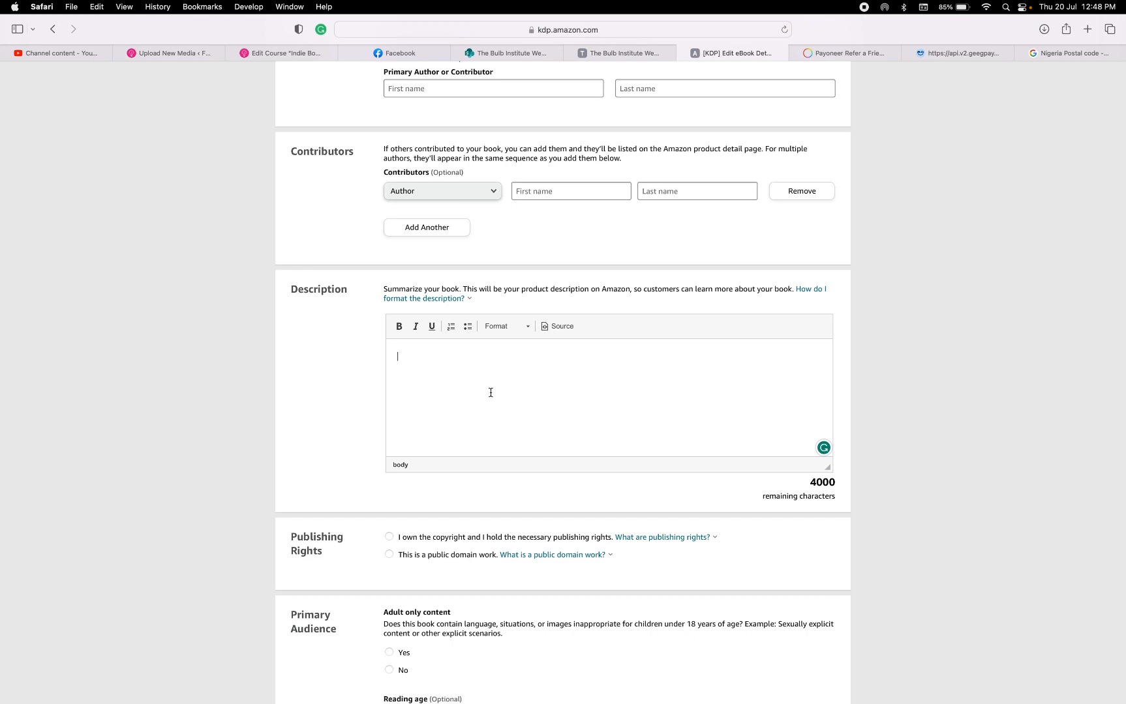
text(The decscription of your book)
click(516, 357)
scroll(518, 410, down, 2)
scroll(519, 412, up, 3)
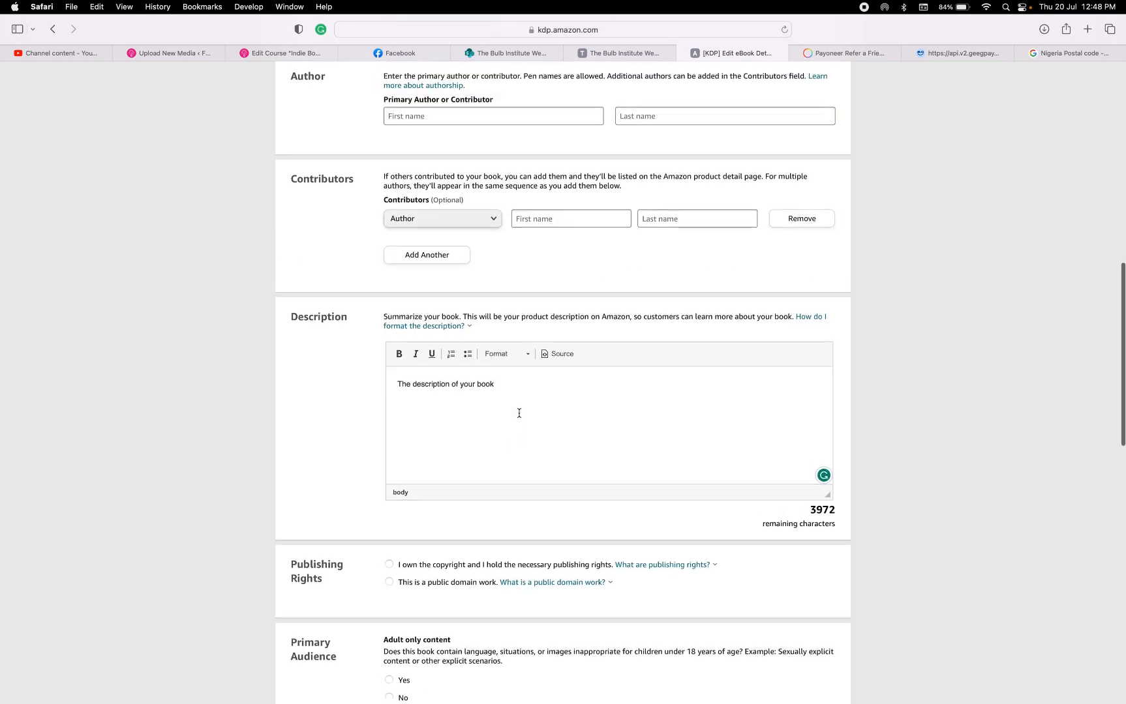
scroll(520, 414, down, 1)
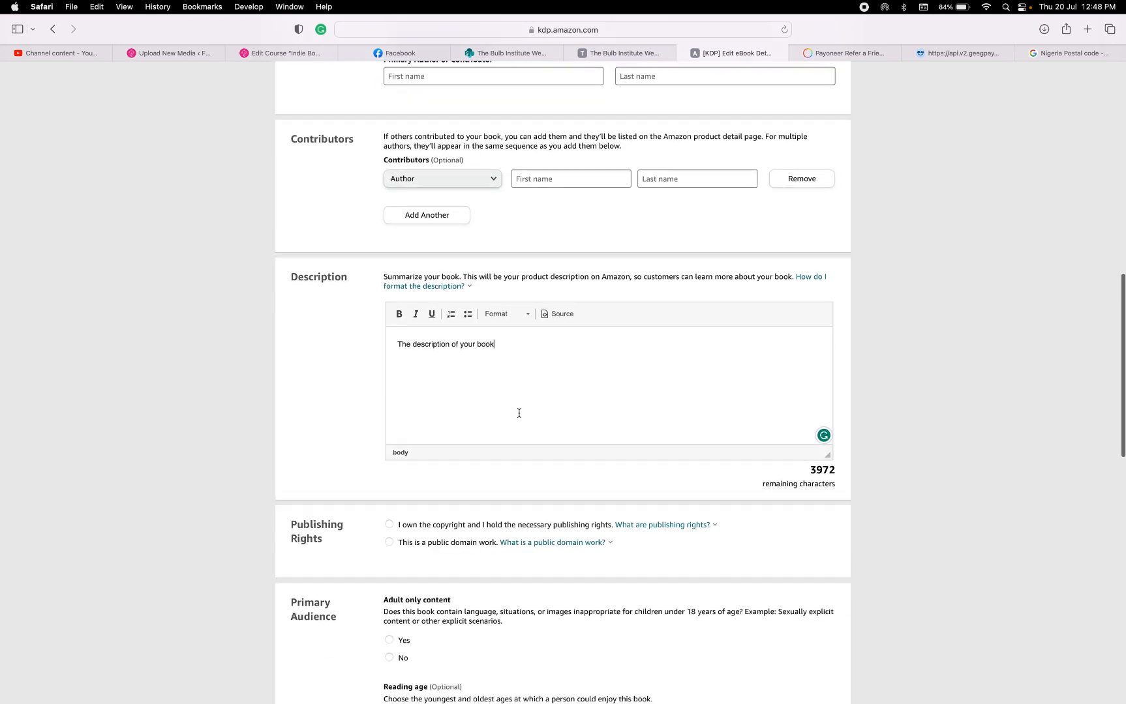
click(557, 315)
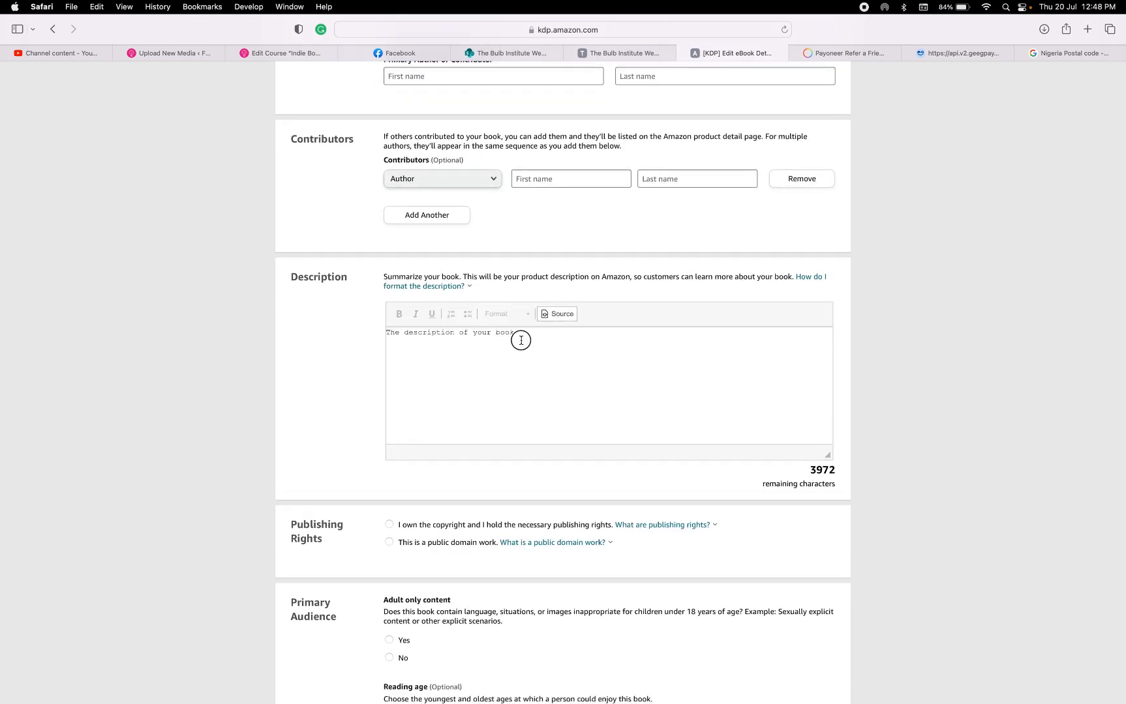
drag(529, 336, 428, 335)
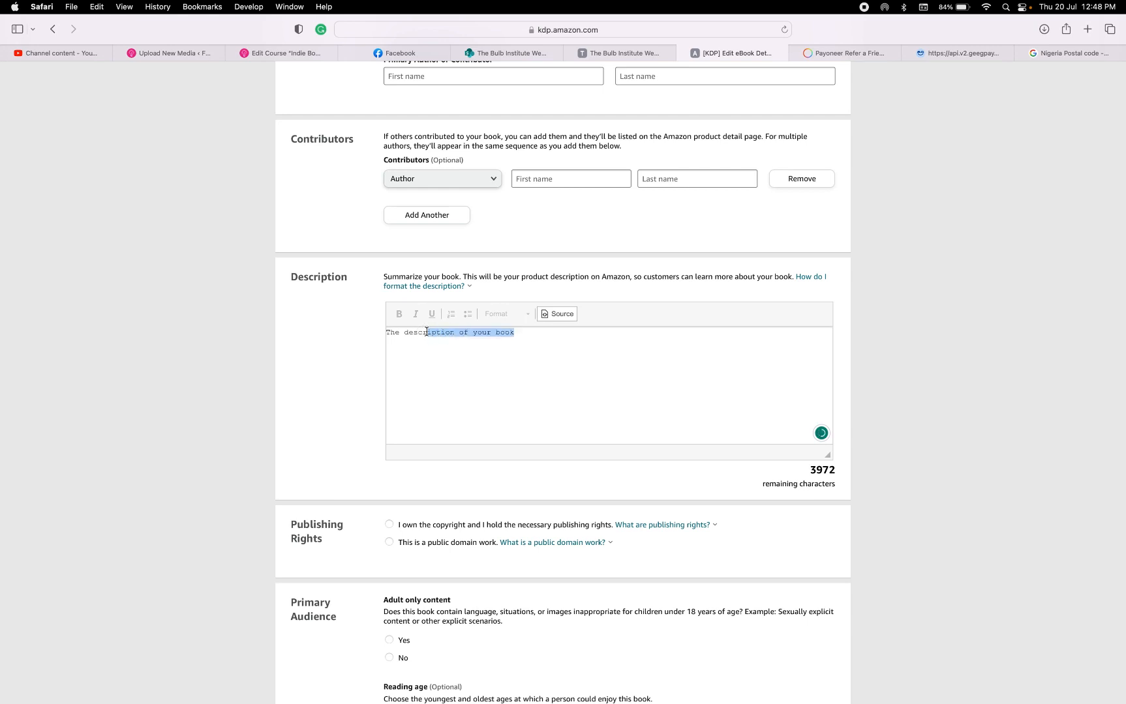
click(428, 330)
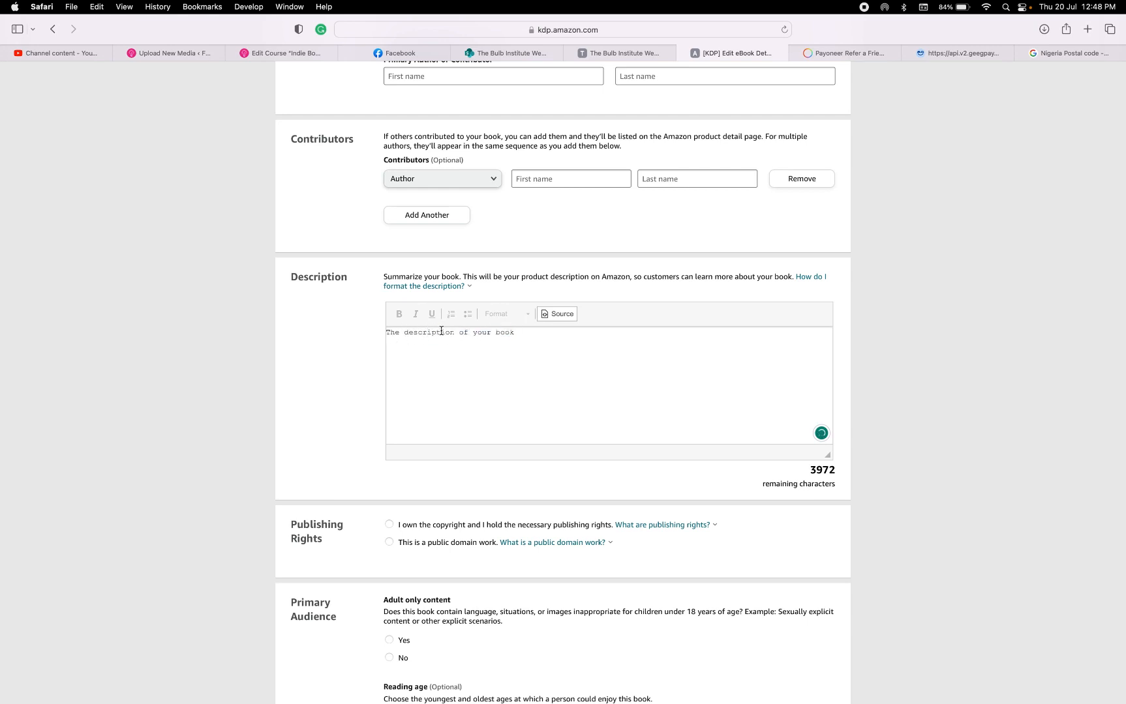
click(560, 317)
click(560, 315)
scroll(531, 366, down, 3)
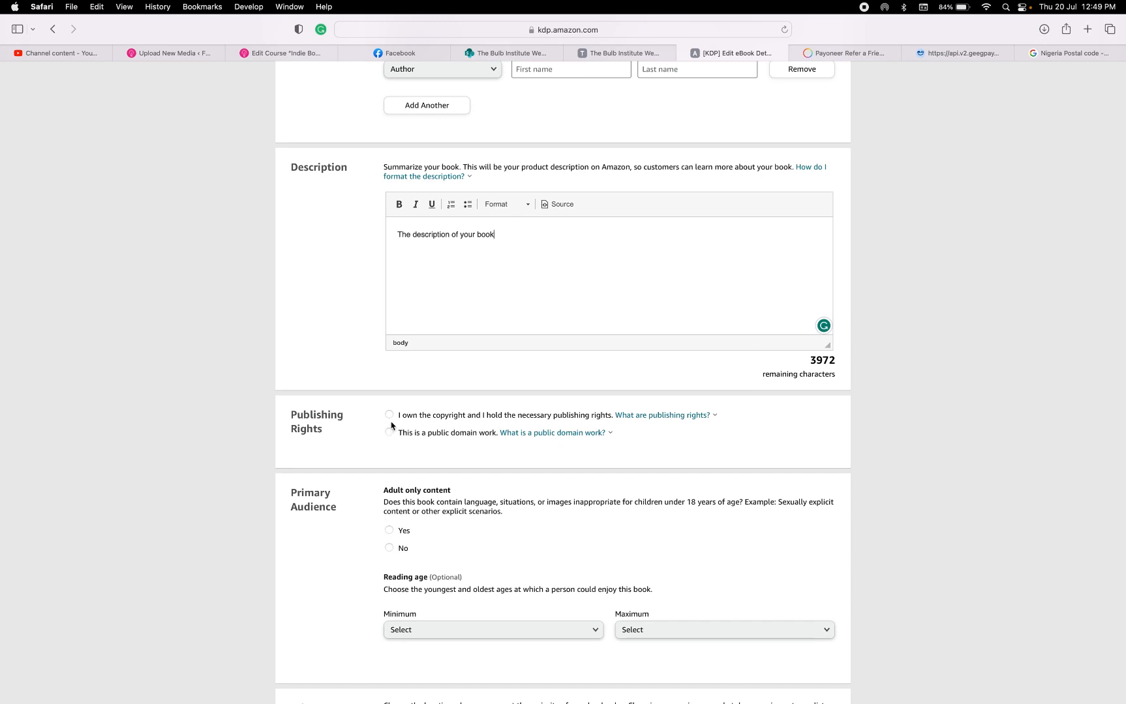
Step: Claim ownership of the copyright, answer No to adult-only content, and leave minimum reading age unset
click(390, 417)
scroll(389, 420, down, 5)
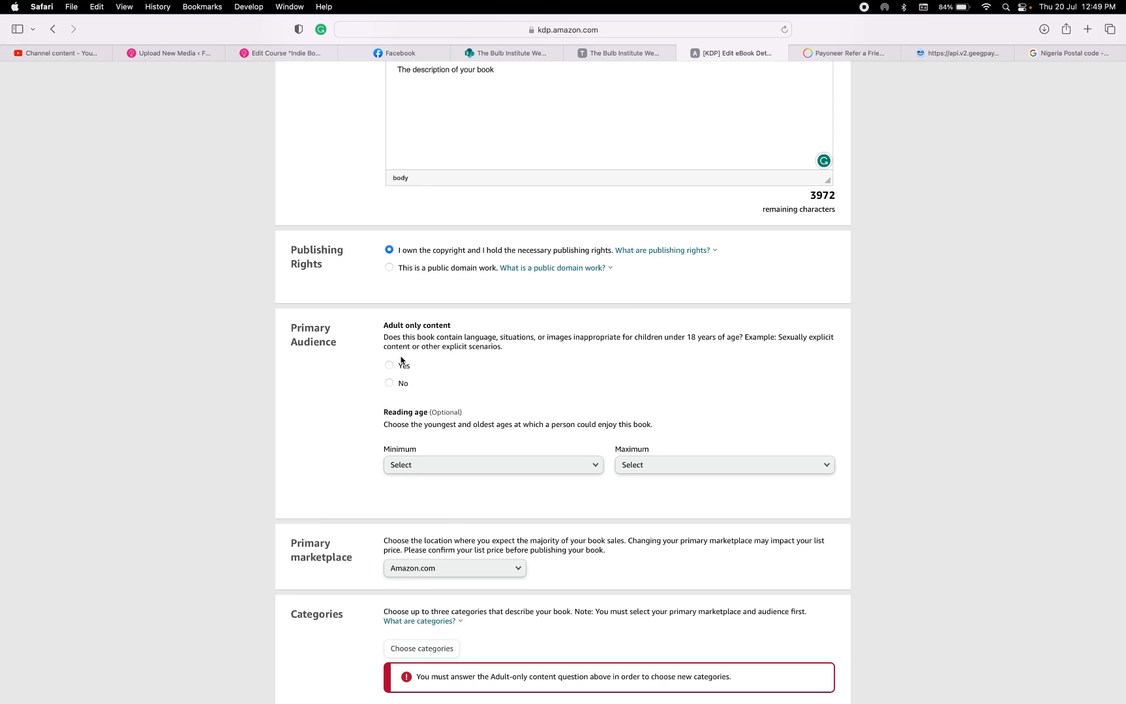
click(393, 383)
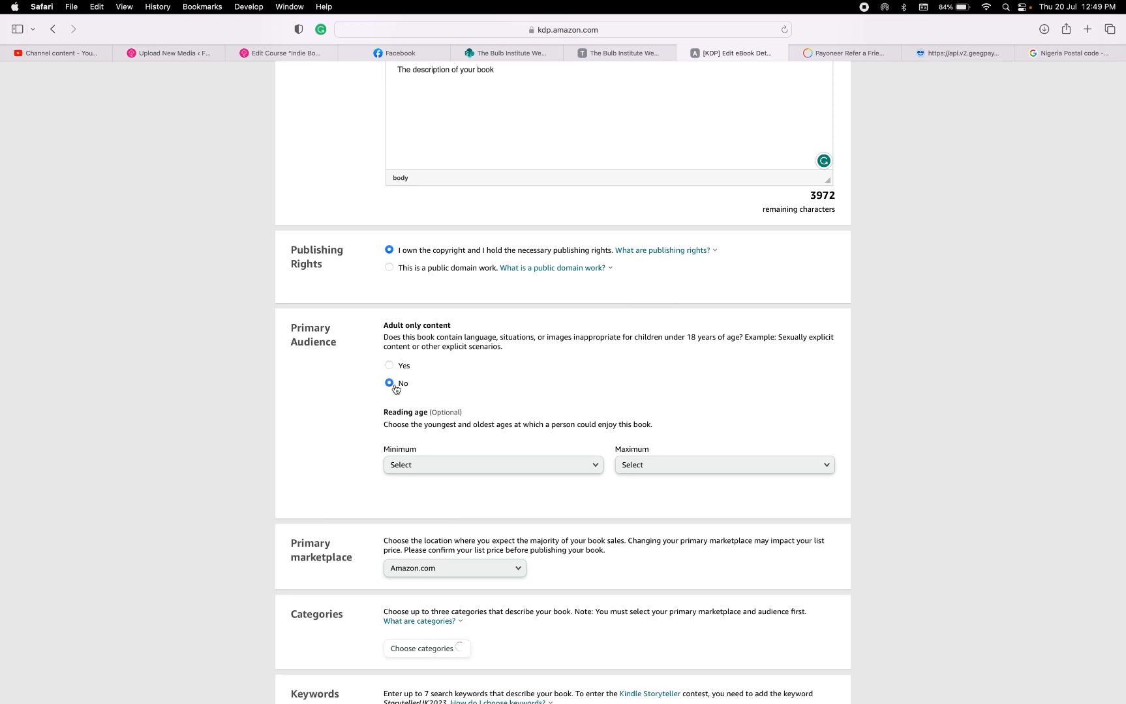
click(393, 370)
click(392, 383)
click(426, 463)
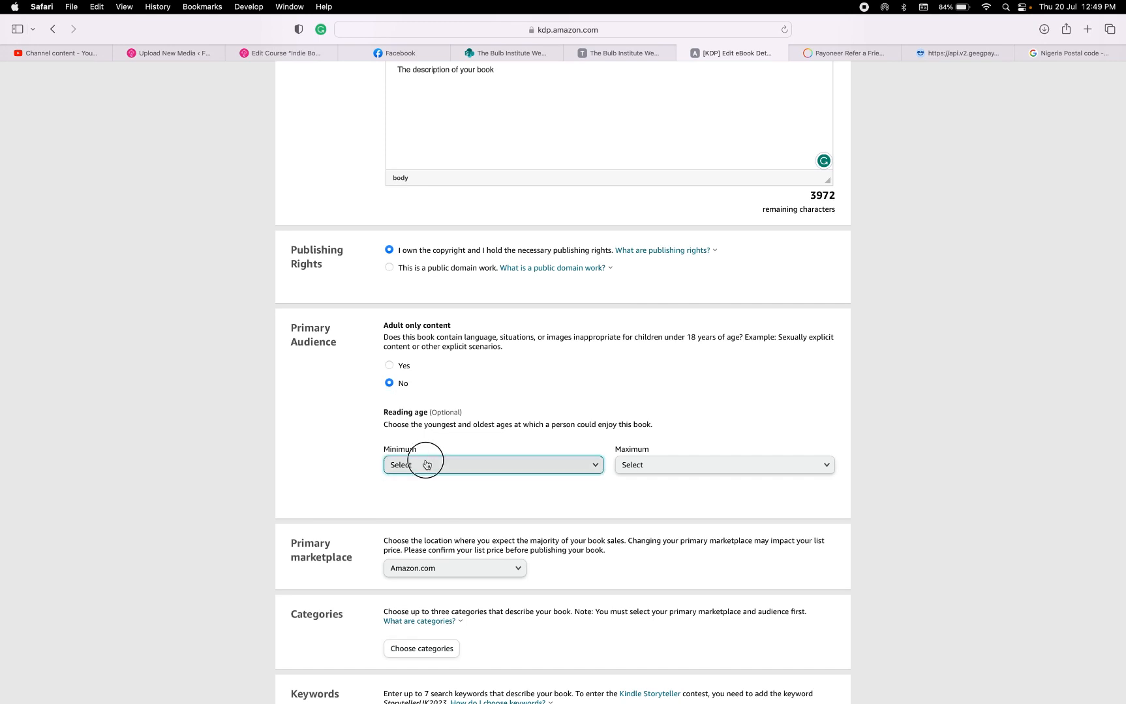
click(357, 457)
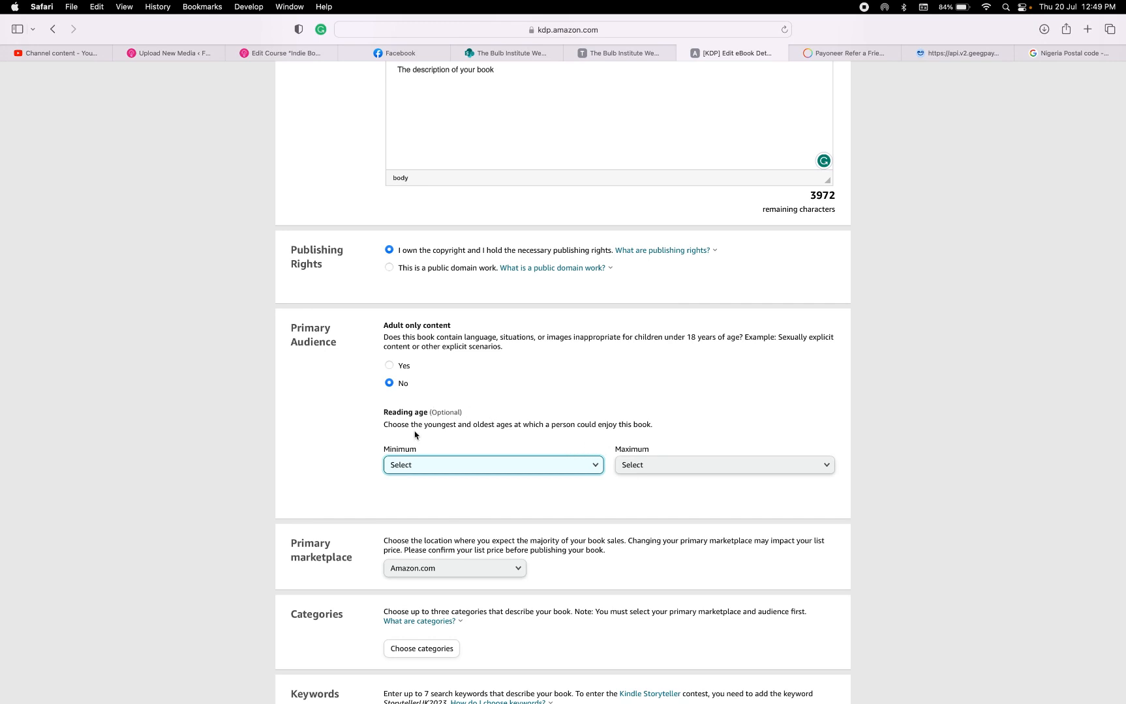
scroll(415, 435, down, 3)
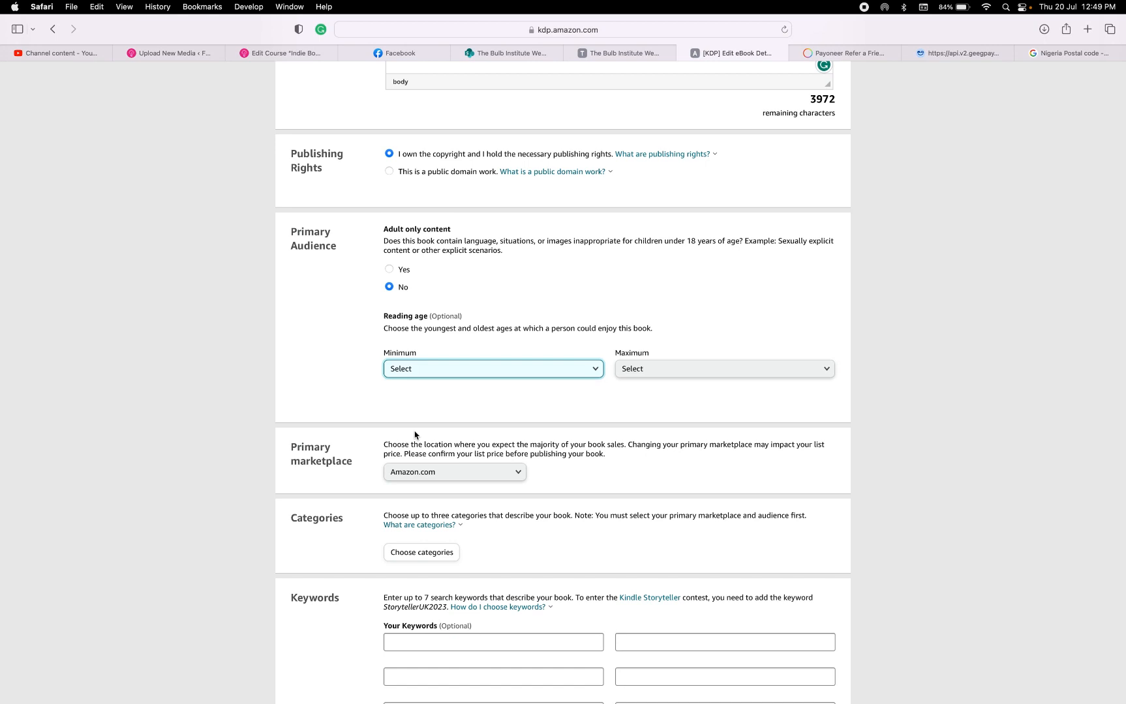
Step: Keep Amazon.com as the primary marketplace
click(446, 471)
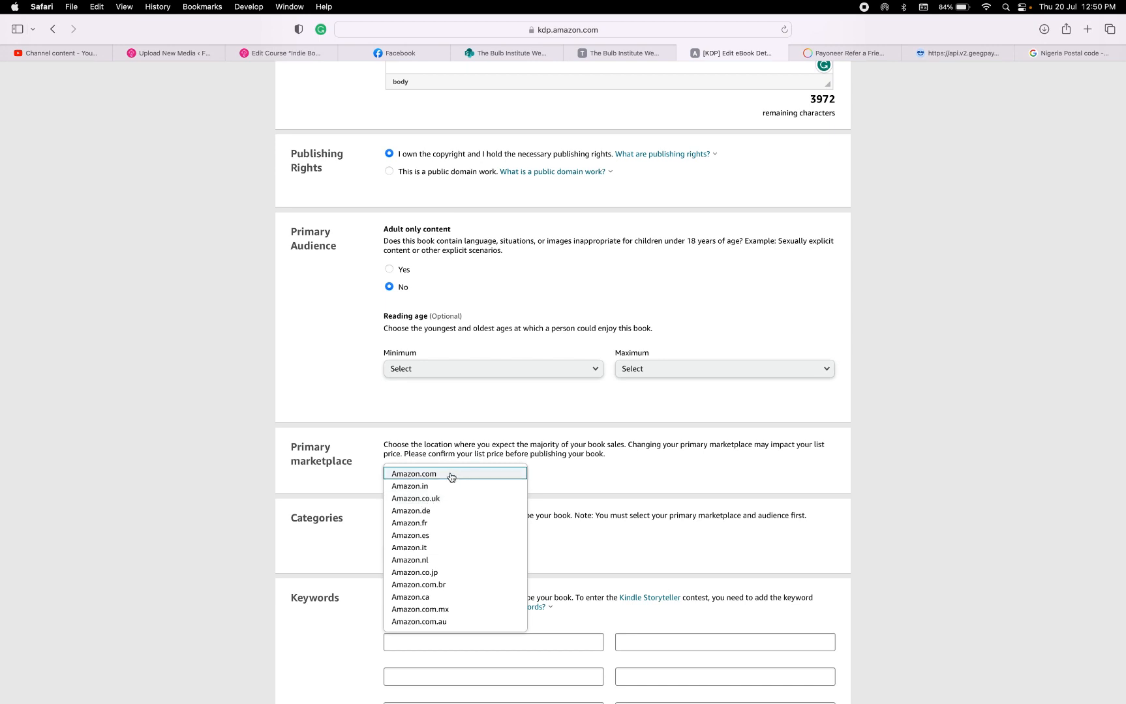
click(452, 474)
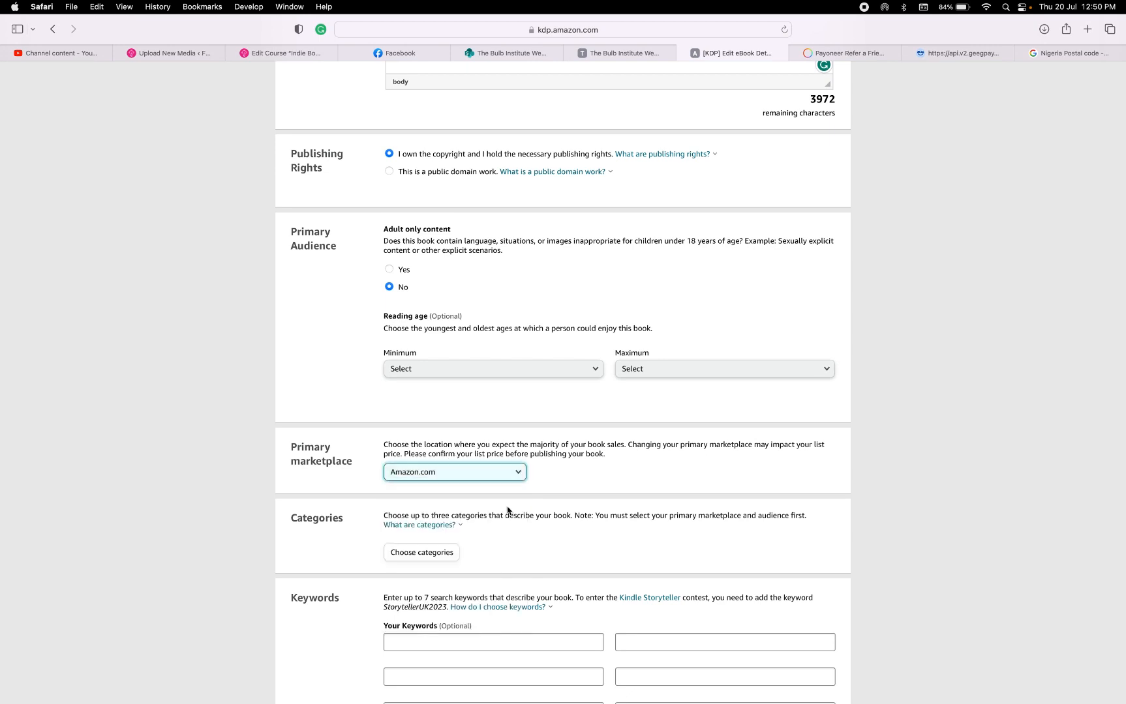
click(478, 478)
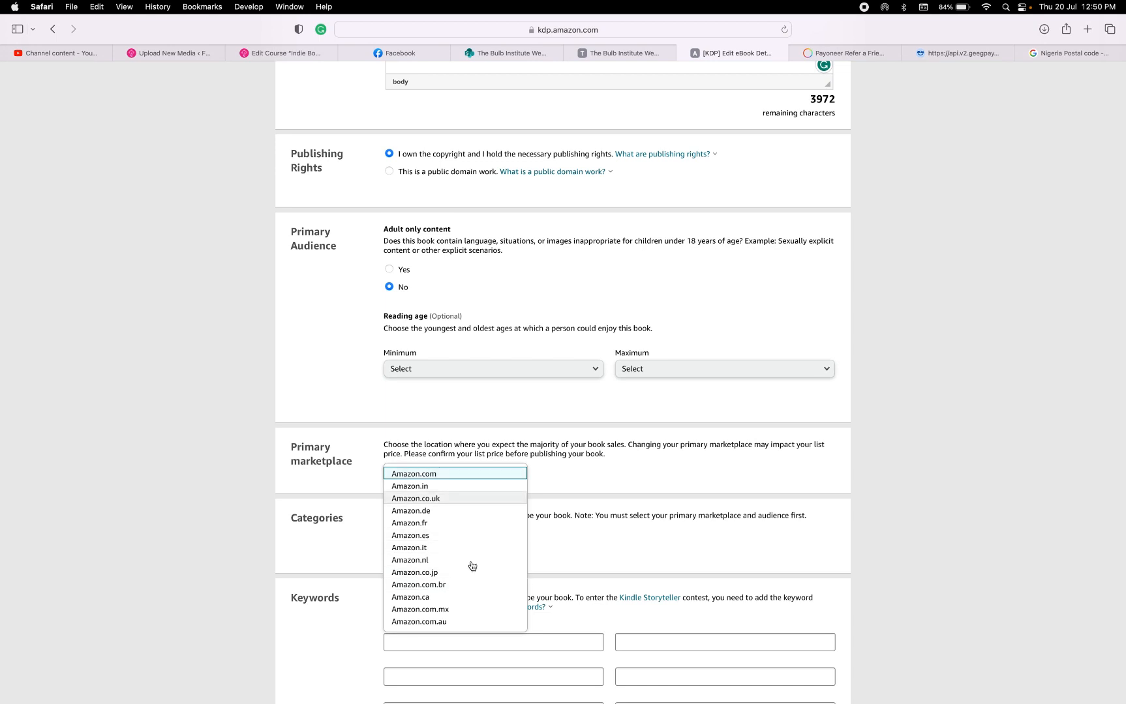
click(548, 471)
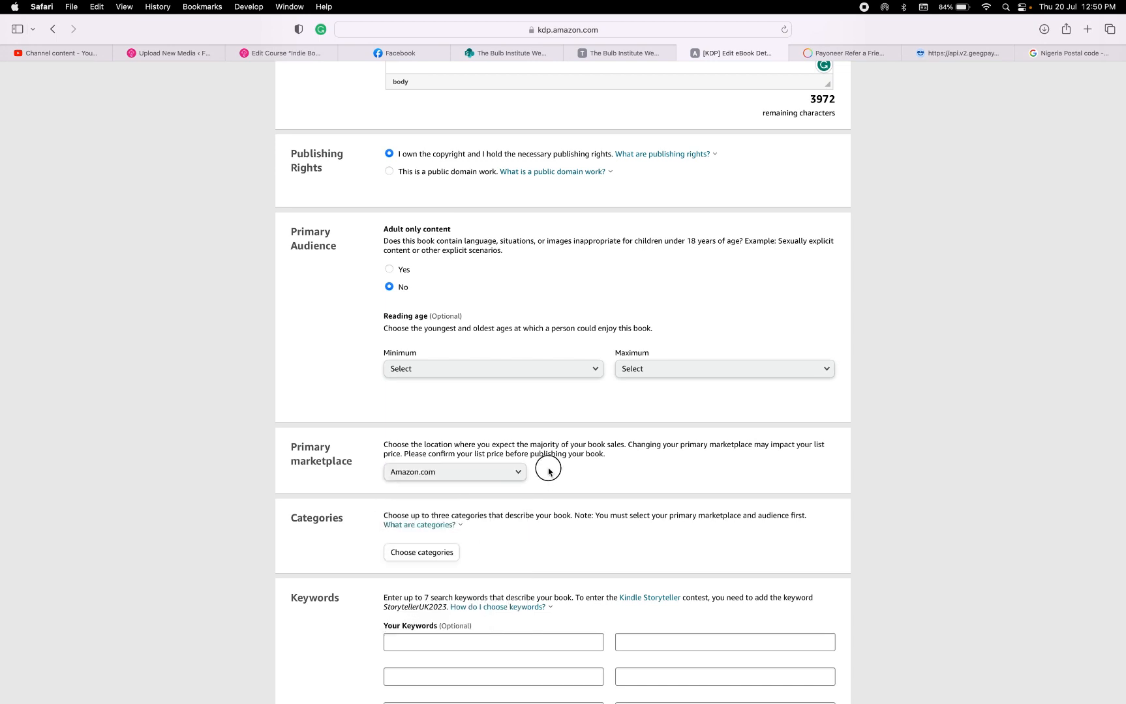
scroll(543, 517, down, 3)
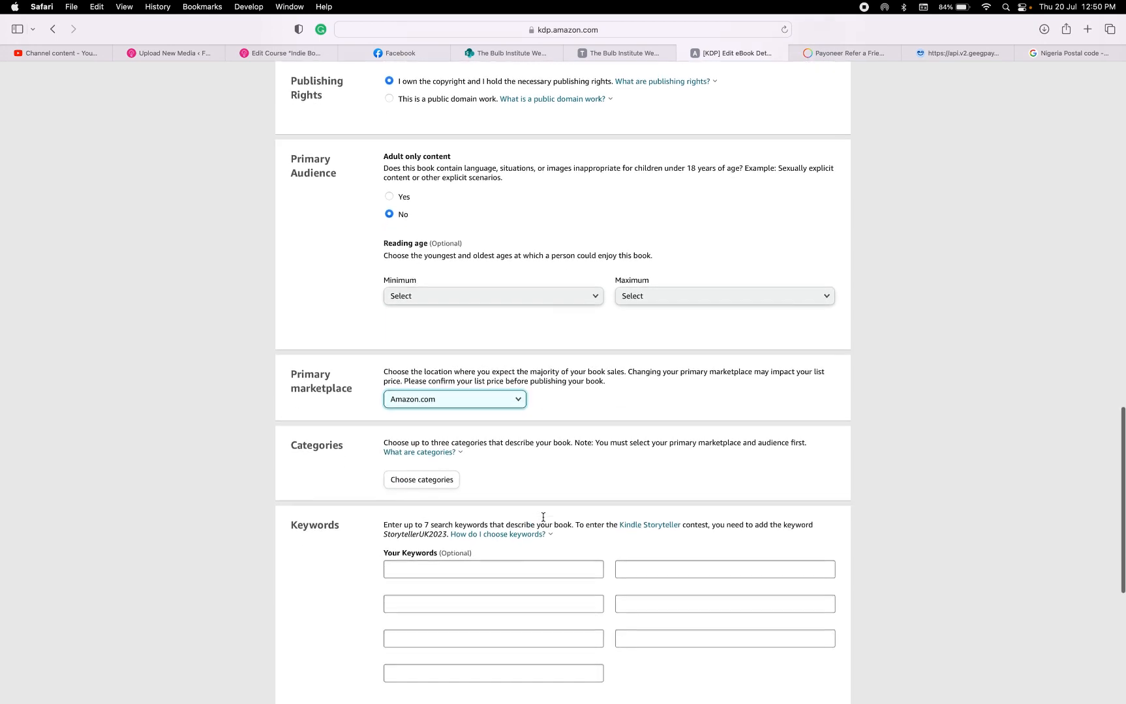
Step: Place the book under Kindle Books Classics and General, then add another category section
click(442, 484)
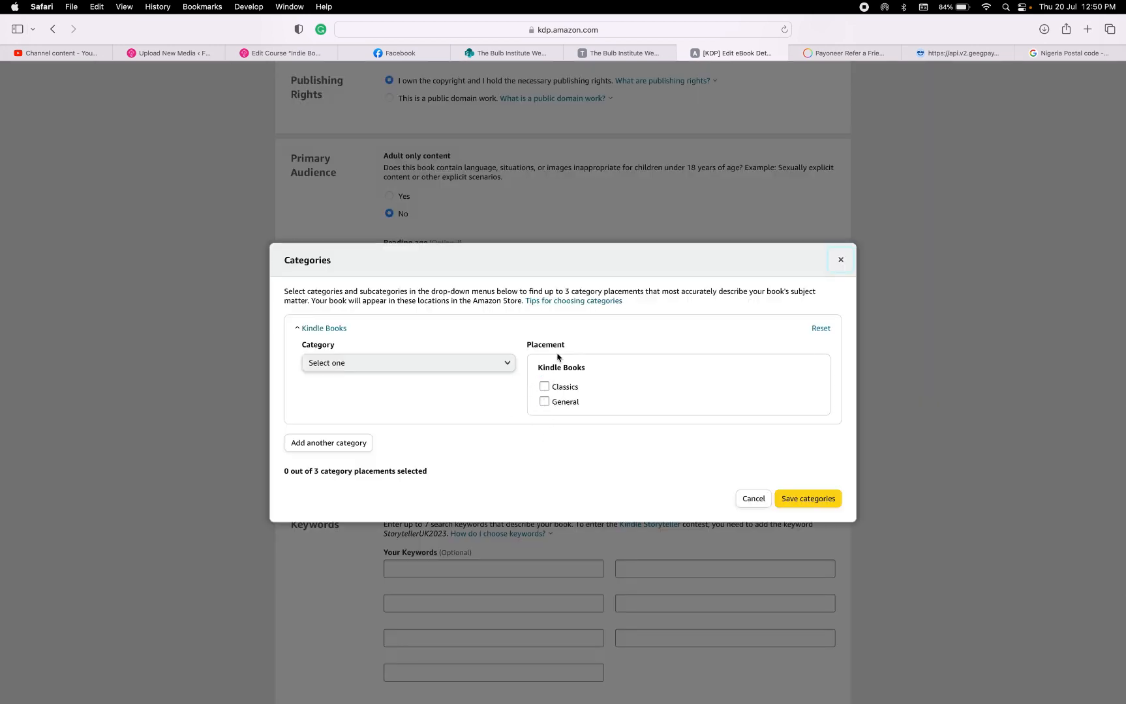
click(544, 387)
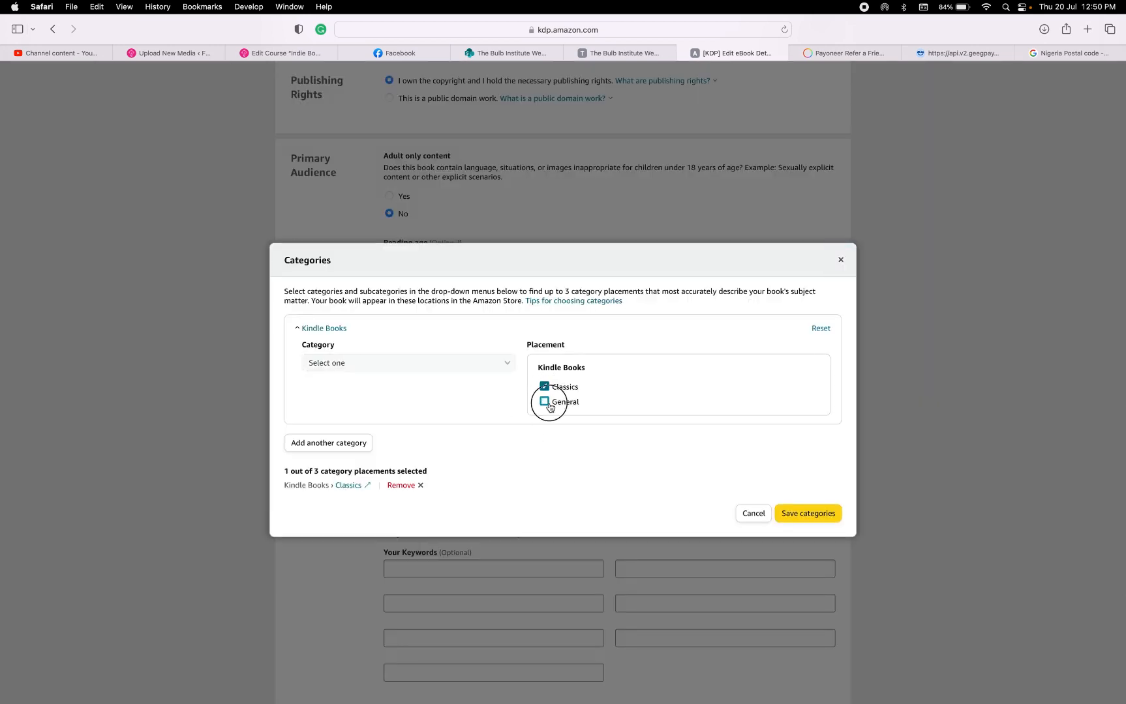
click(544, 402)
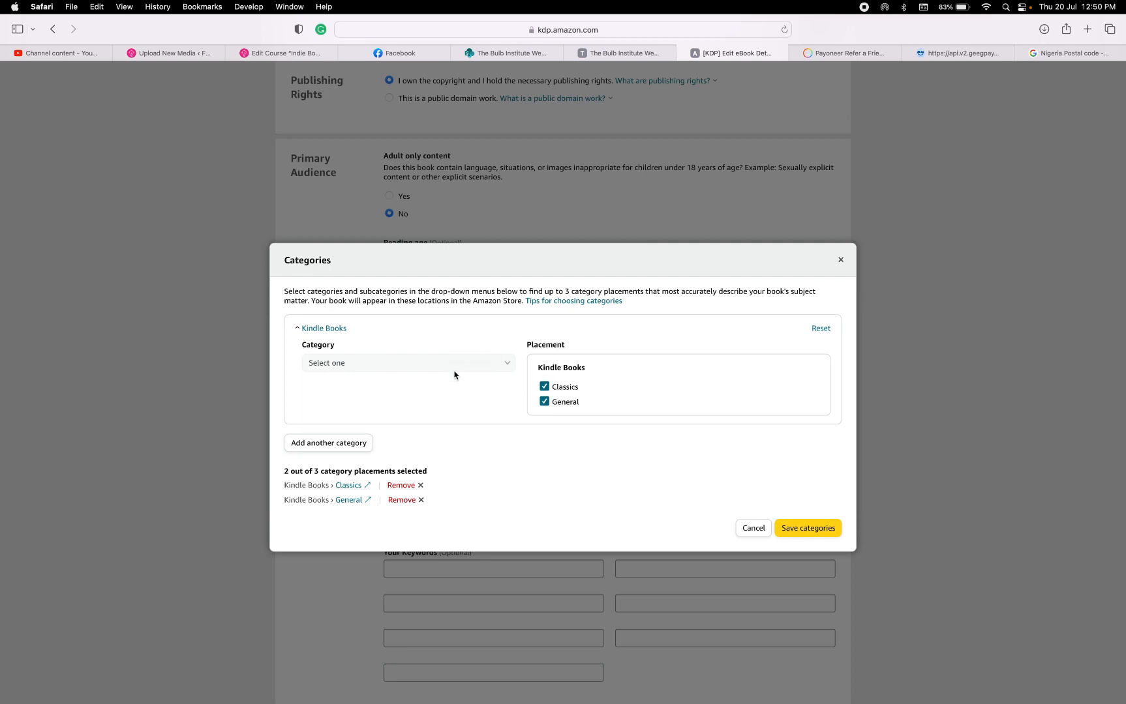
click(333, 449)
click(430, 392)
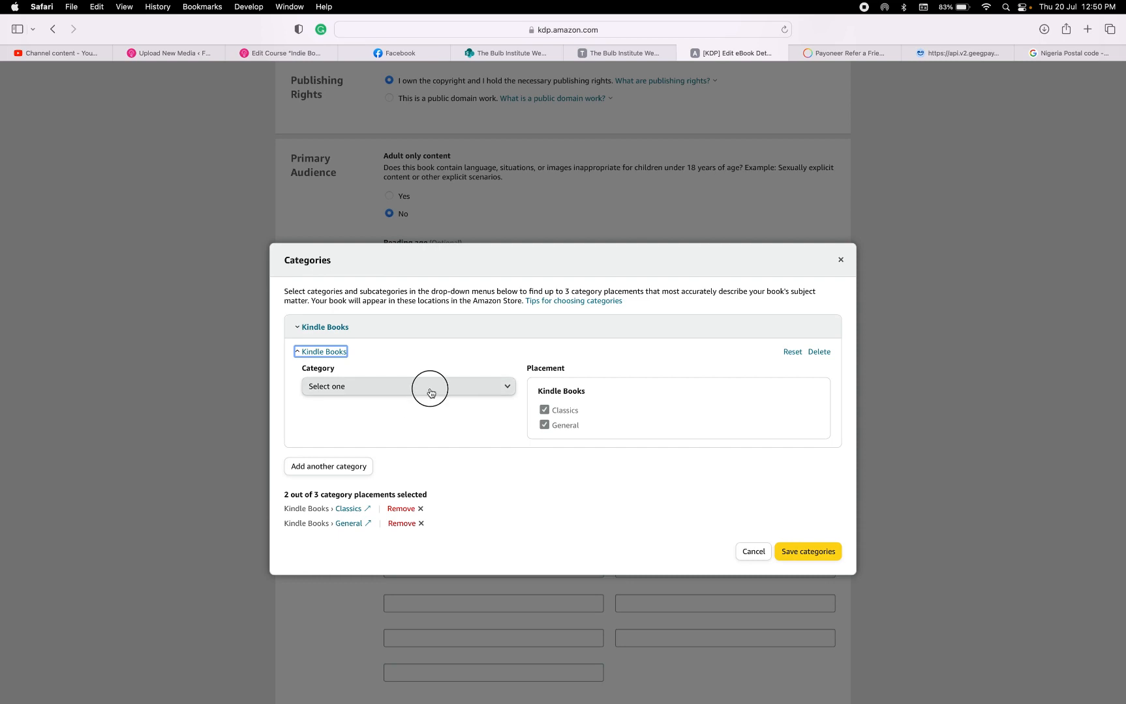
click(380, 386)
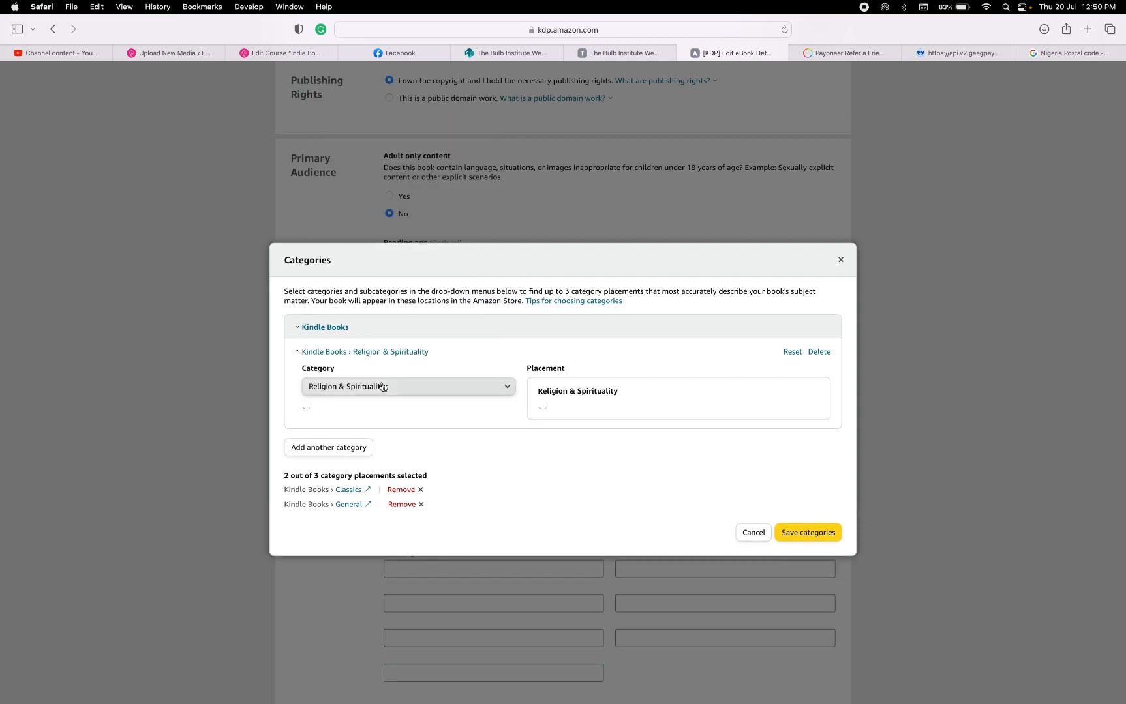
click(400, 389)
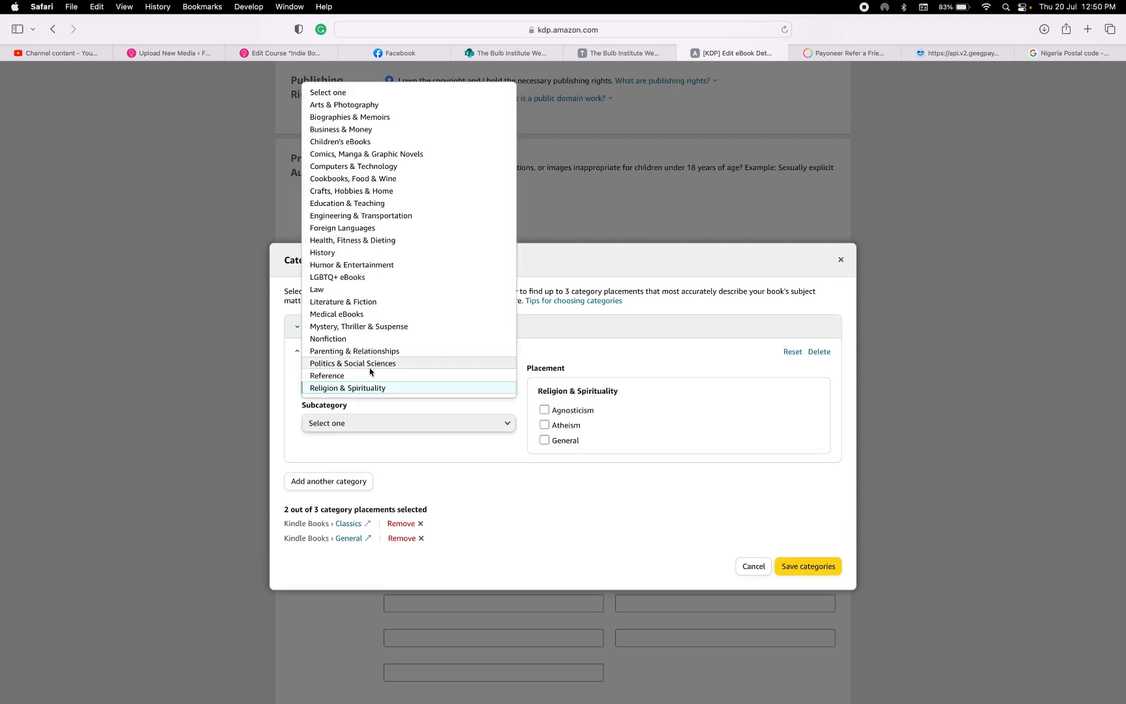
click(369, 367)
Step: Browse the category list to Non-Classifiable, tick it as the third placement, and save categories
click(416, 385)
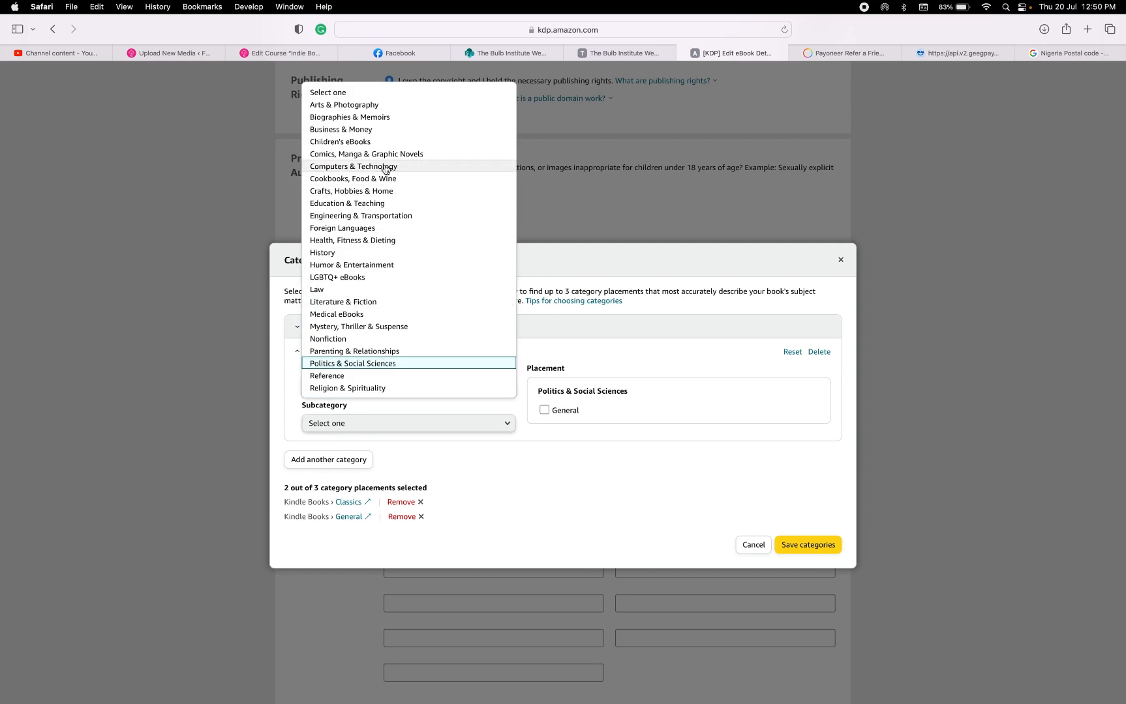
scroll(386, 196, down, 10)
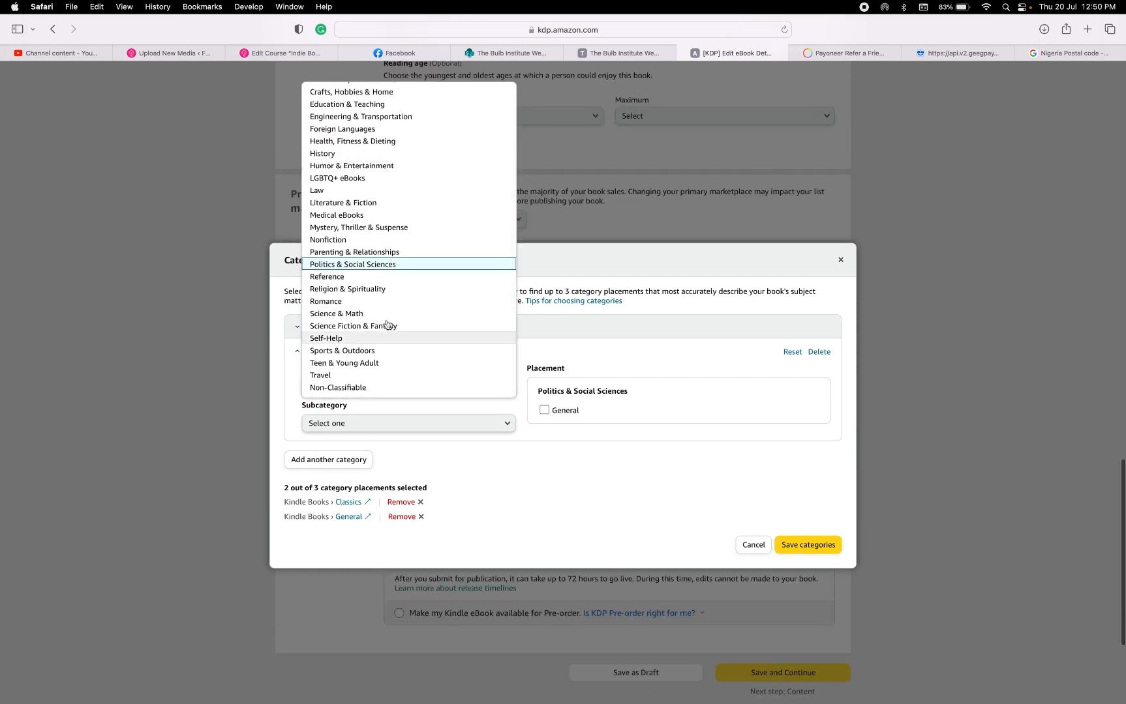
click(336, 277)
click(376, 387)
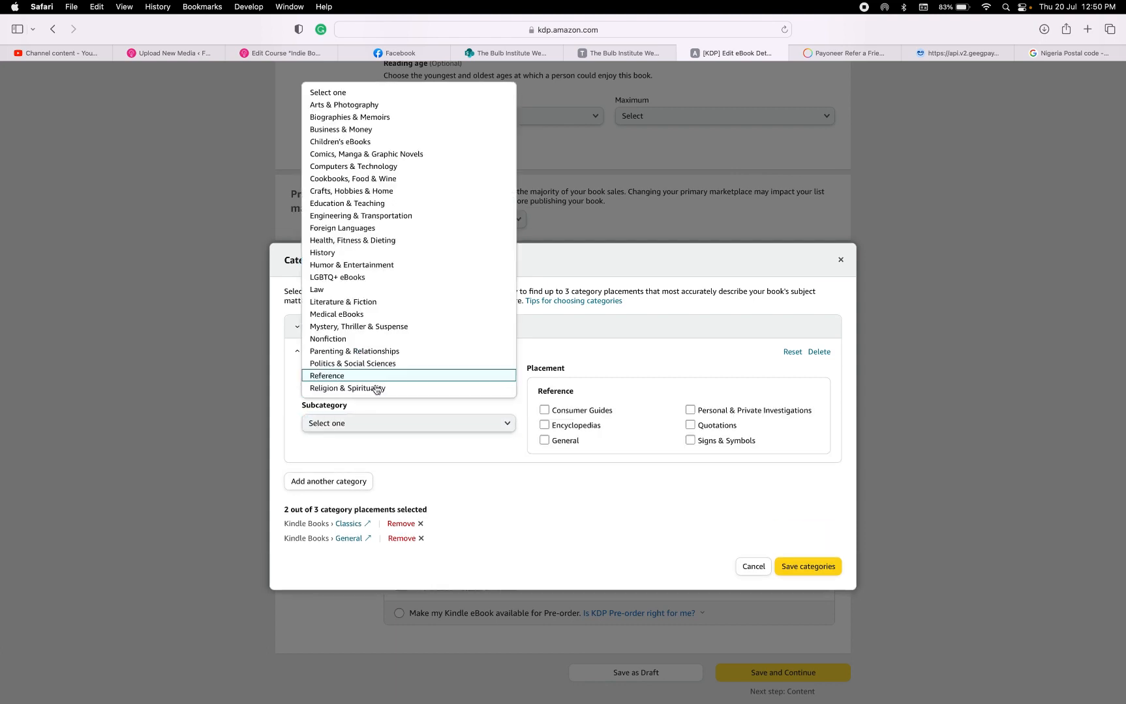
click(352, 143)
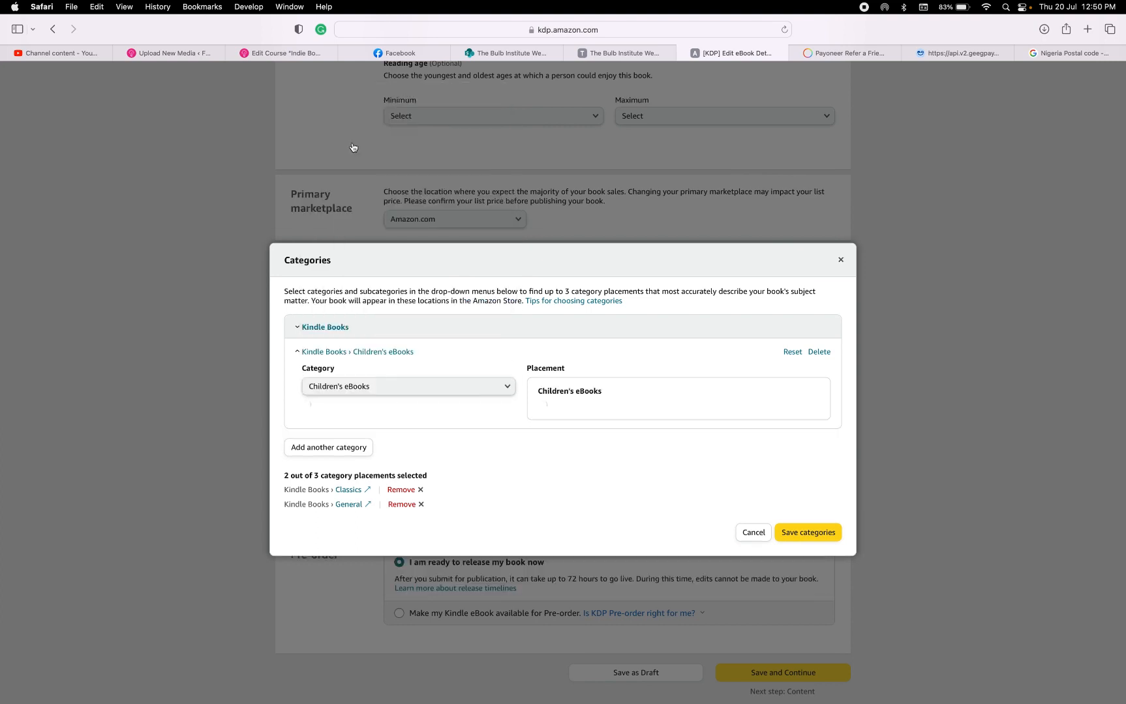
click(406, 391)
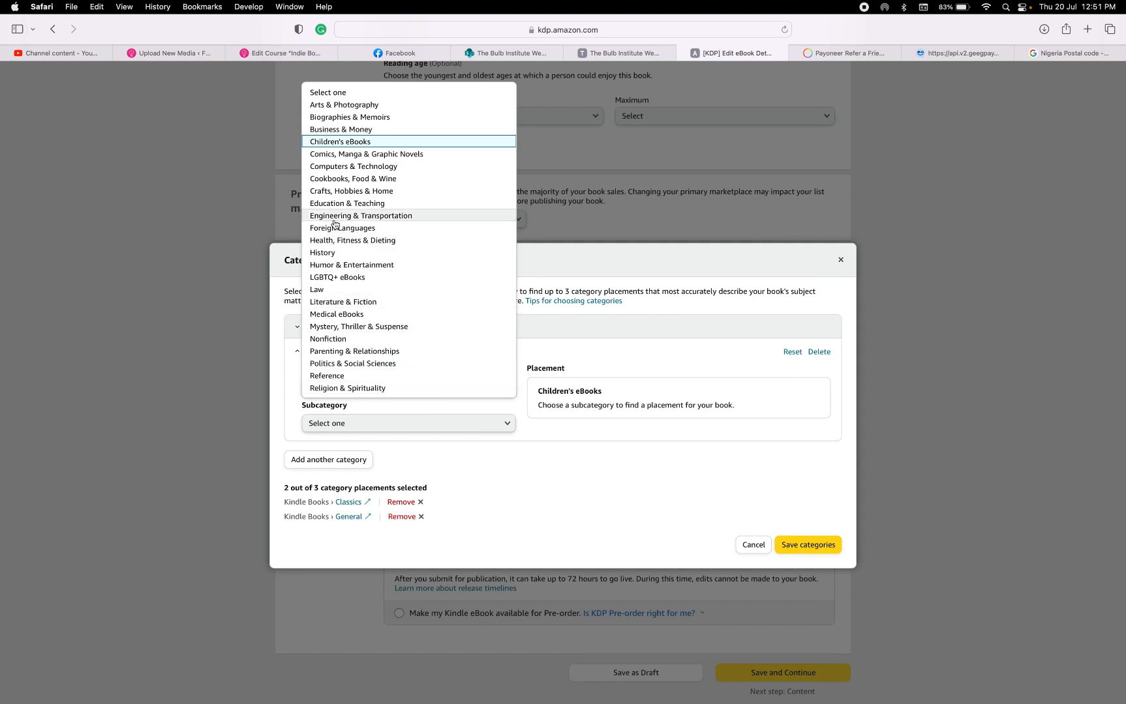
scroll(334, 219, down, 3)
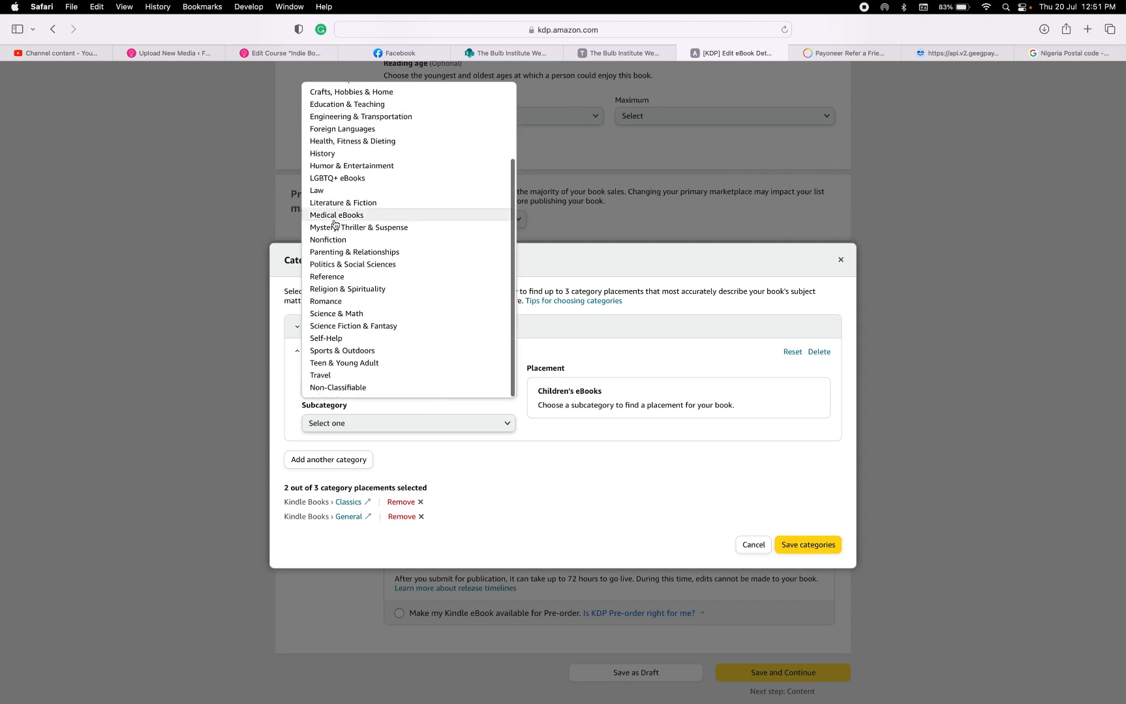
click(357, 387)
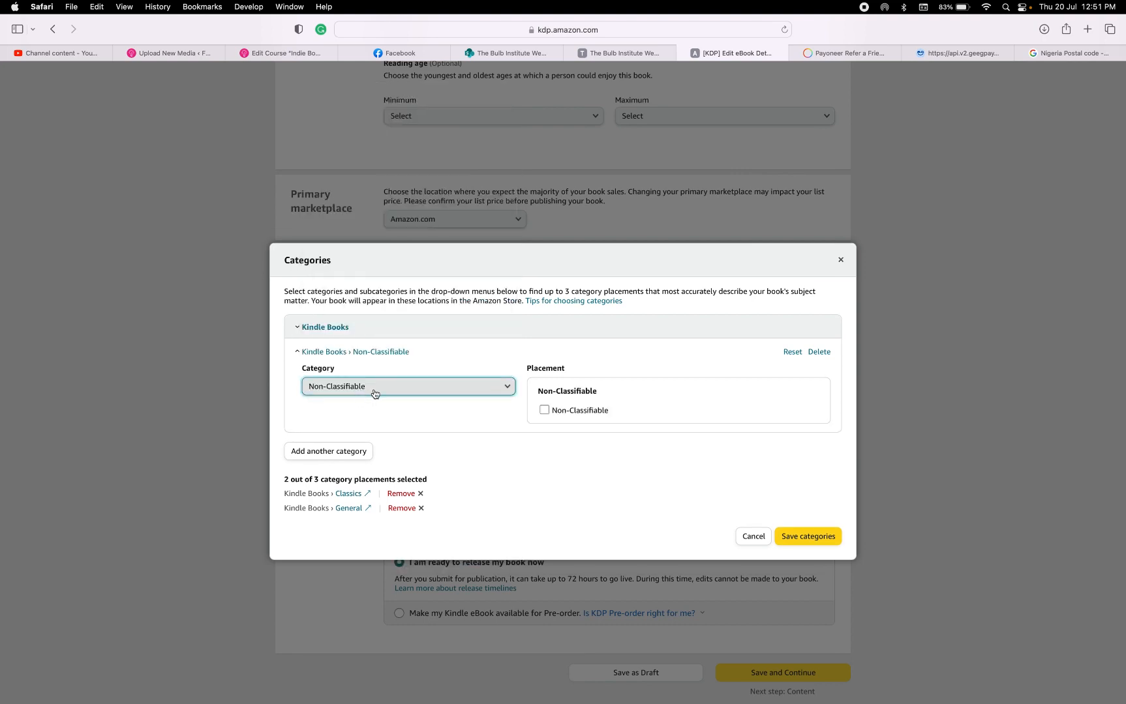
click(544, 411)
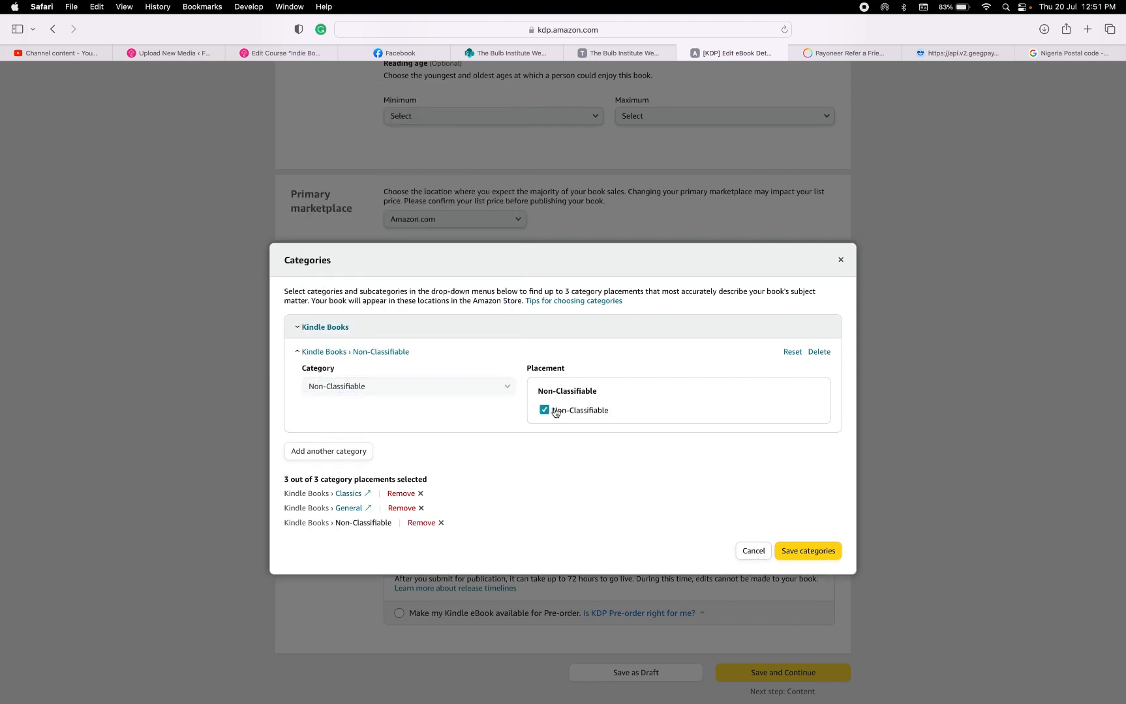
click(548, 412)
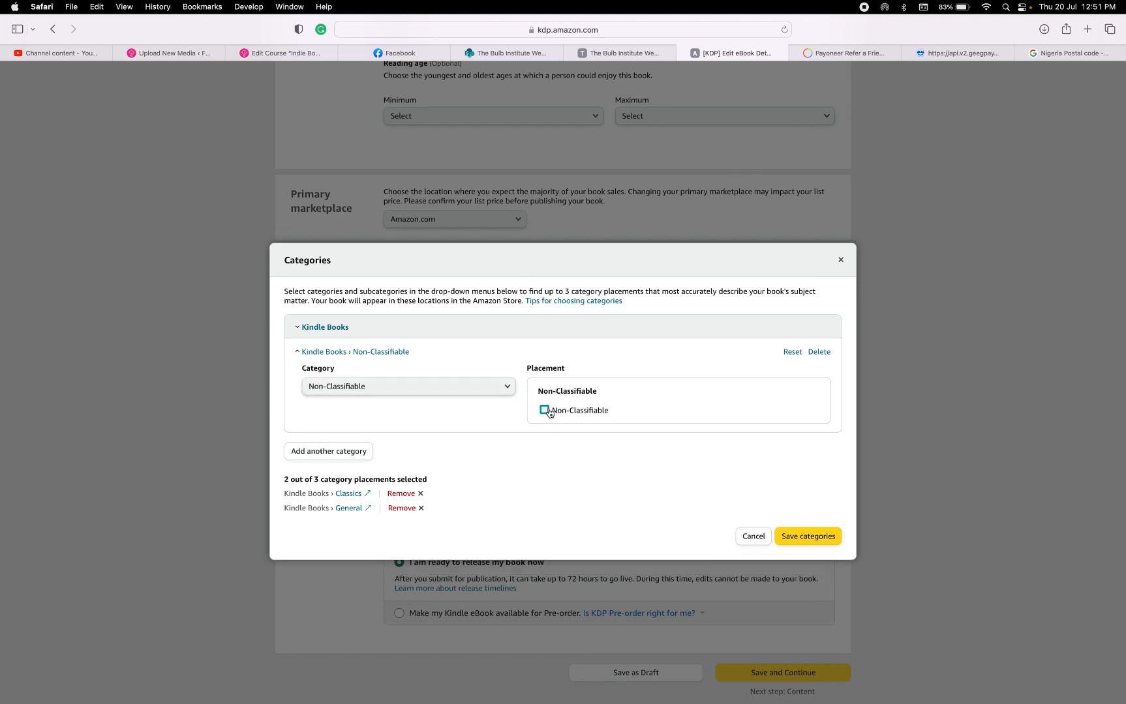
click(544, 411)
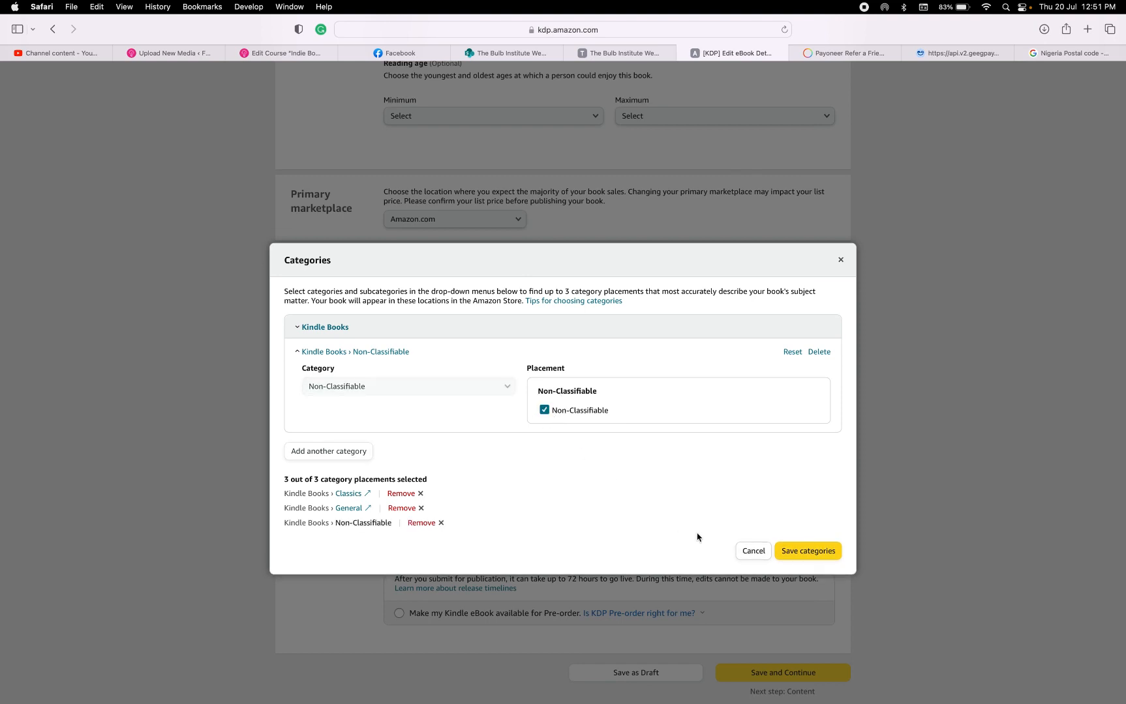
click(802, 536)
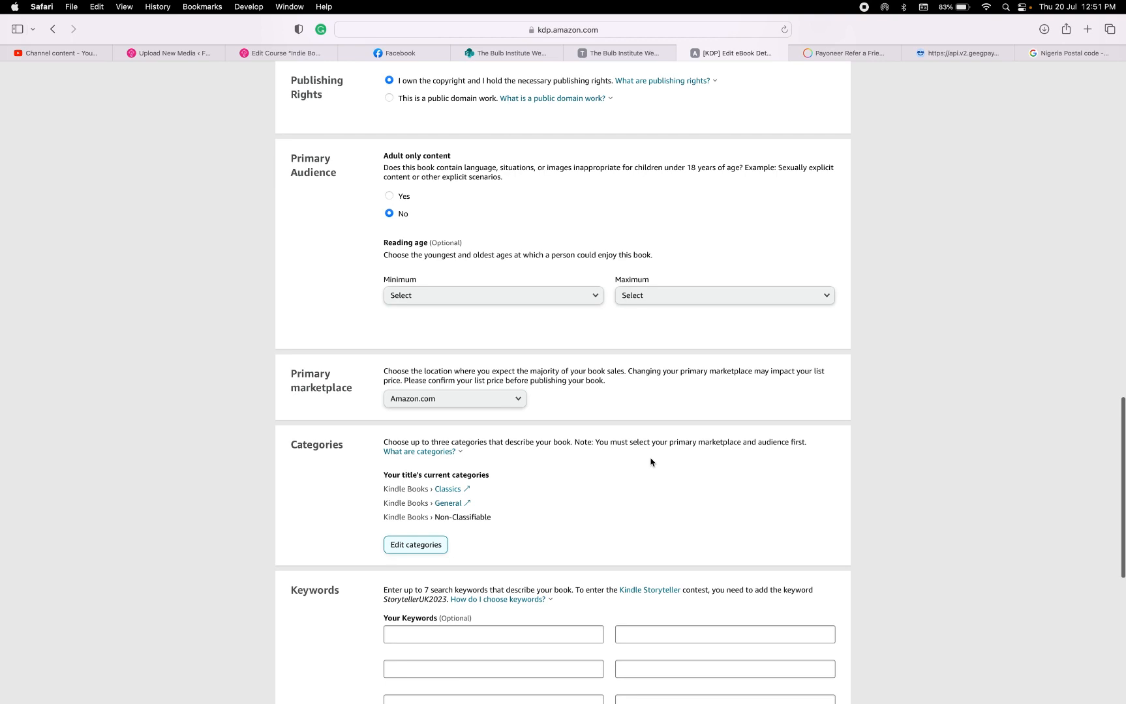
Step: Enter the keywords 'Nigeria Children Stories', 'African Children Stories' and 'Stories about Children'
scroll(620, 426, down, 2)
scroll(619, 427, down, 4)
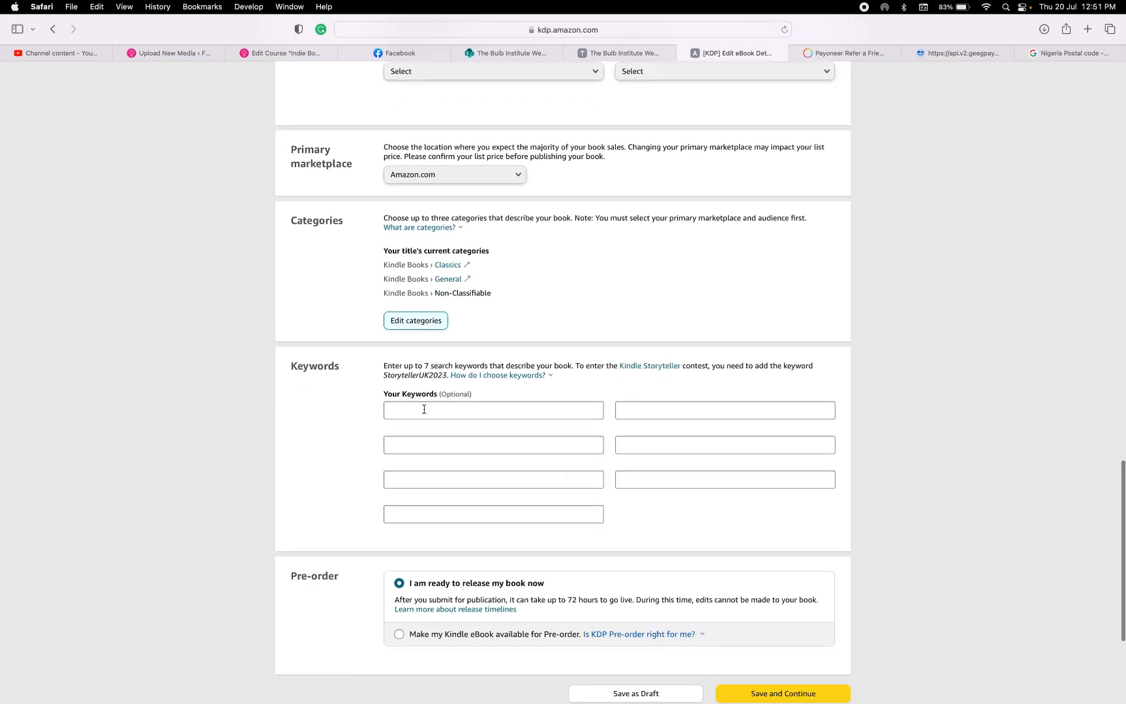
click(424, 410)
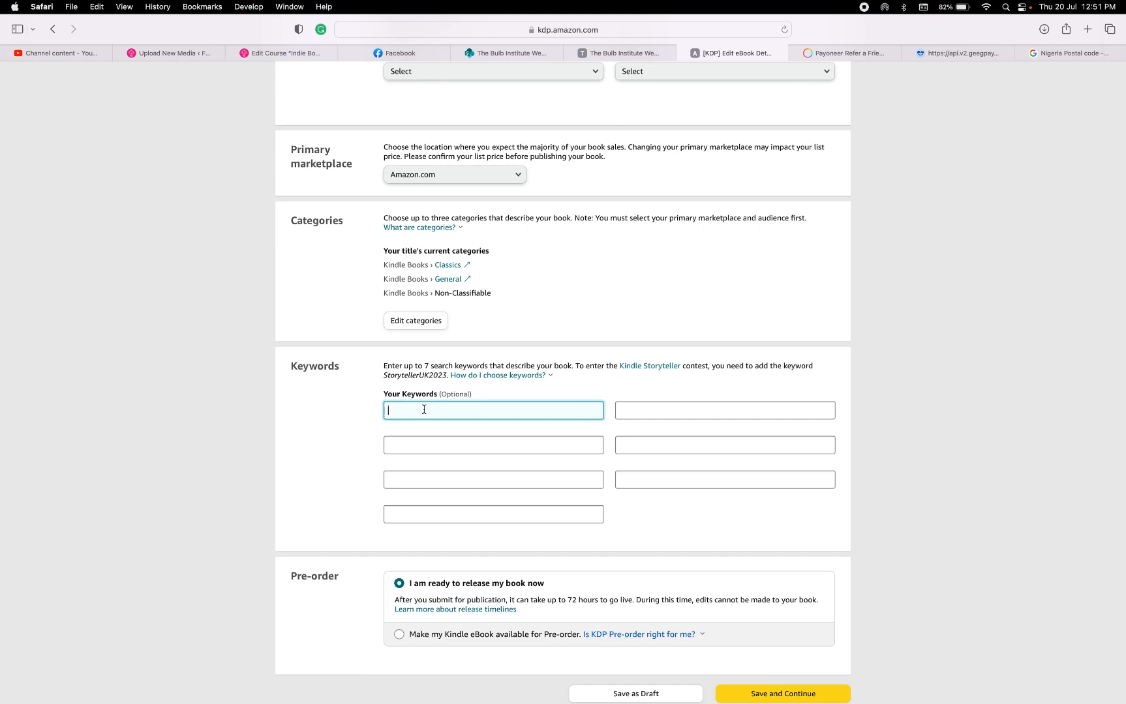
text(Nigeria Children Stories)
click(437, 449)
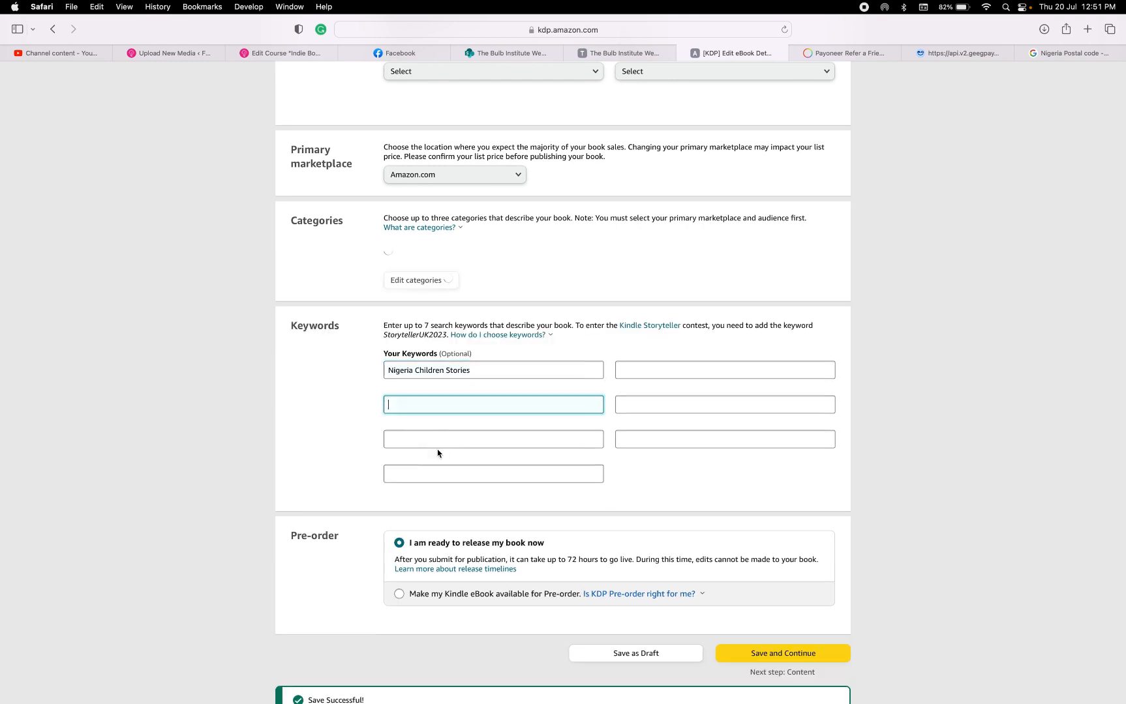
text(African)
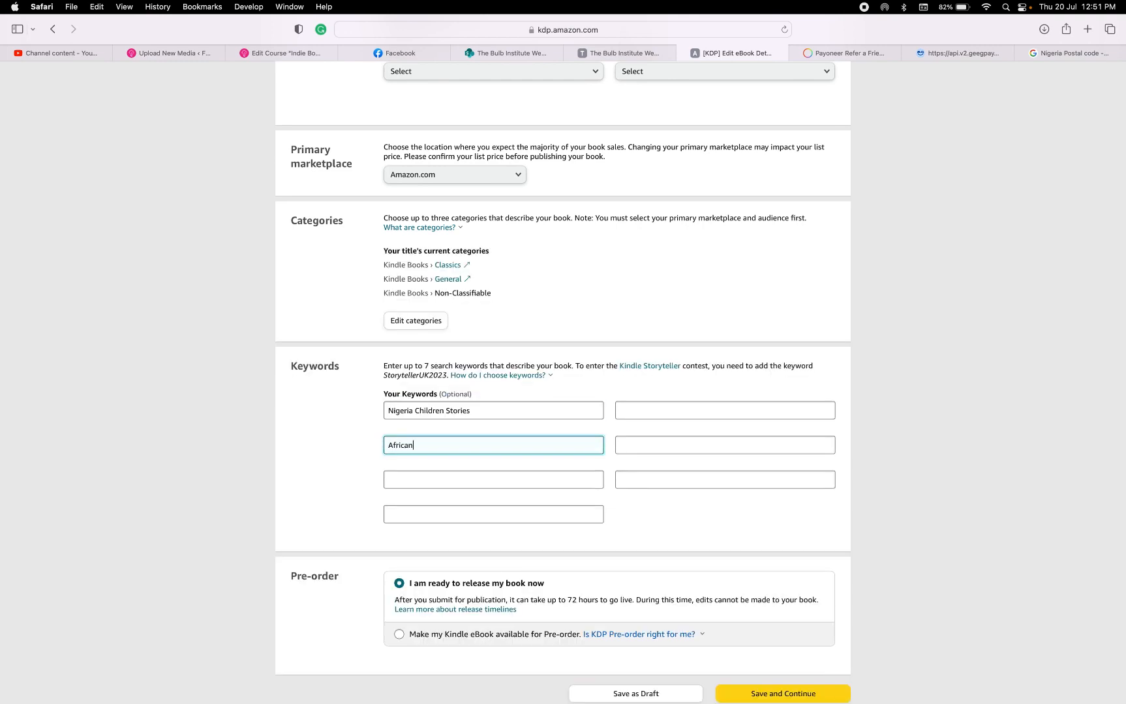
text( Children Stories)
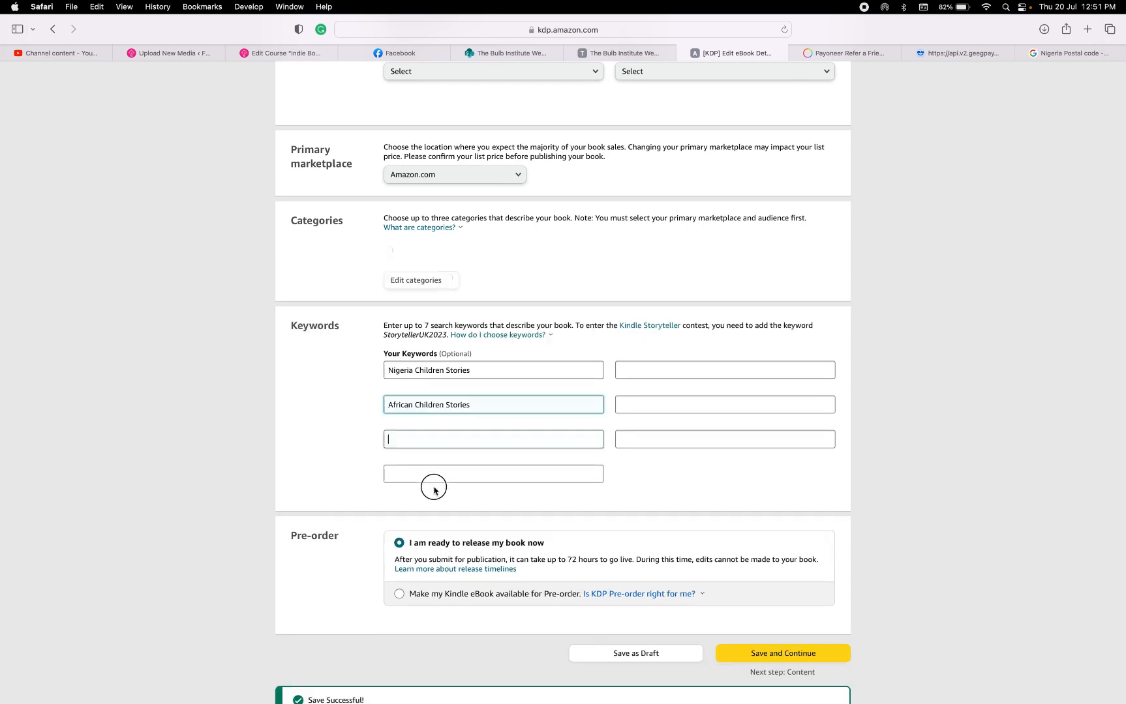
click(432, 487)
text(Stories)
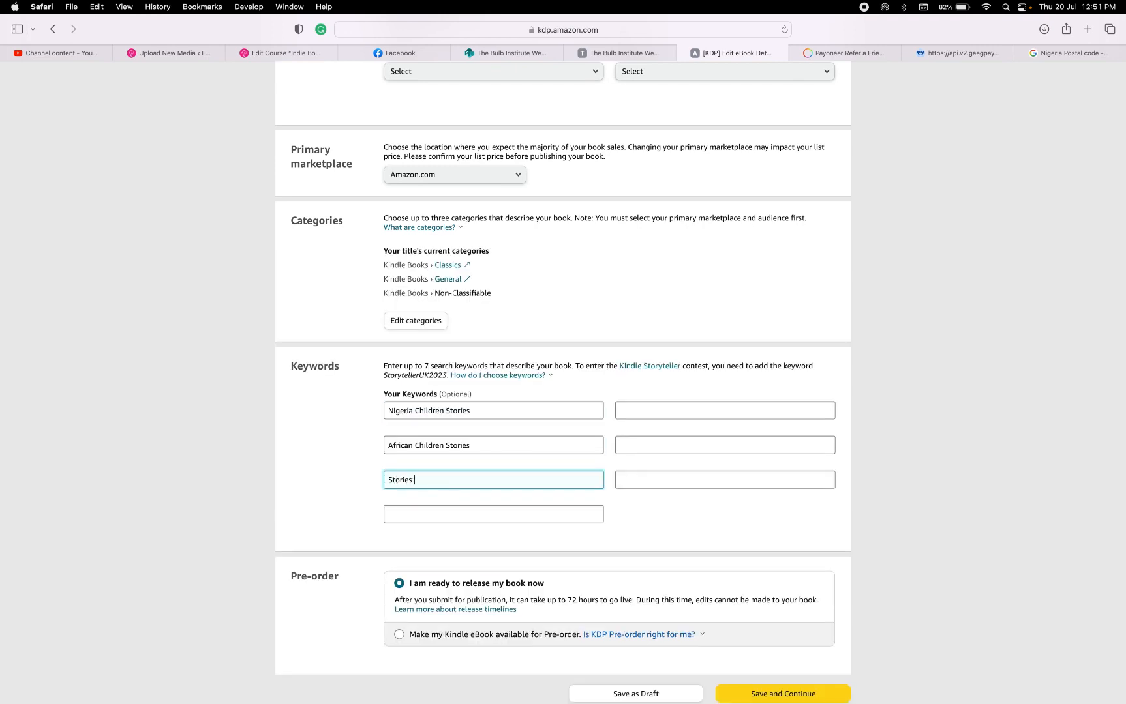
text( about Children)
scroll(542, 506, down, 3)
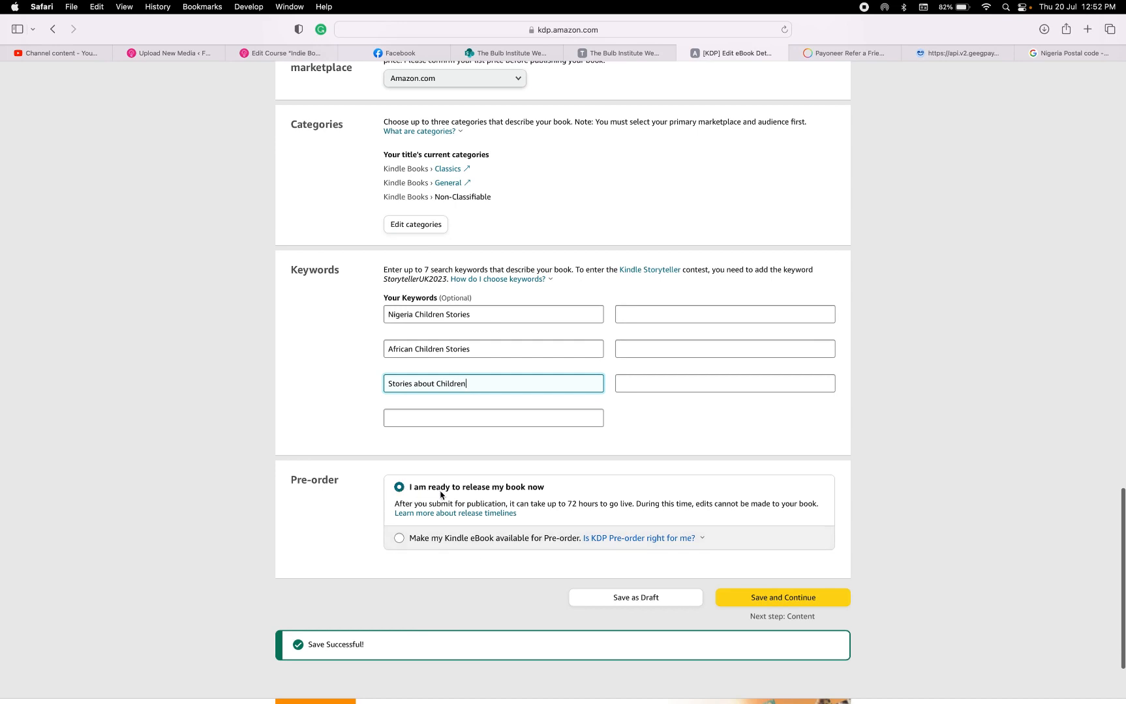
Step: Make the eBook available for pre-order with a release date of 09/30/2023
click(402, 542)
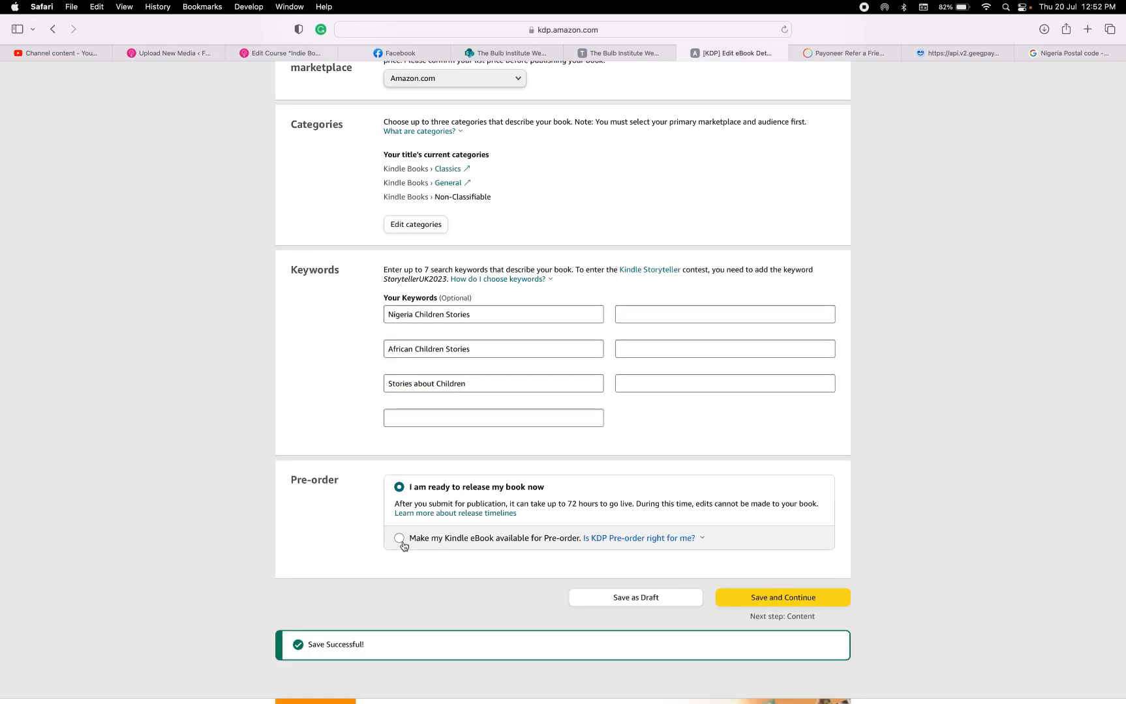
click(399, 540)
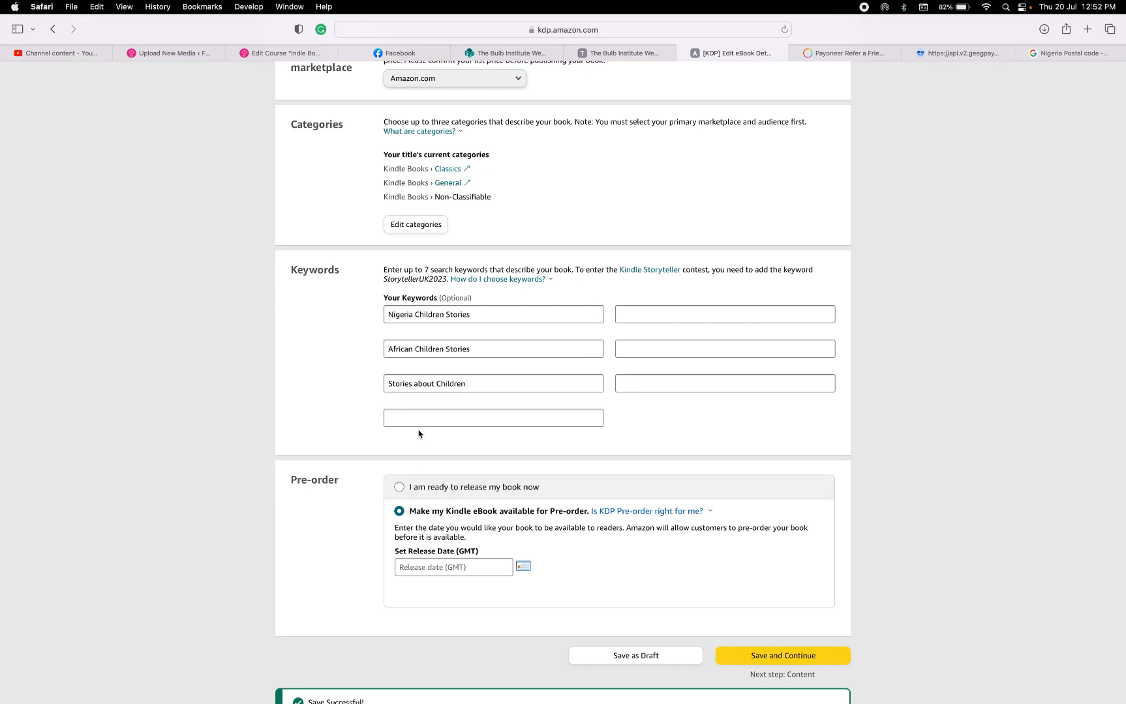
click(400, 487)
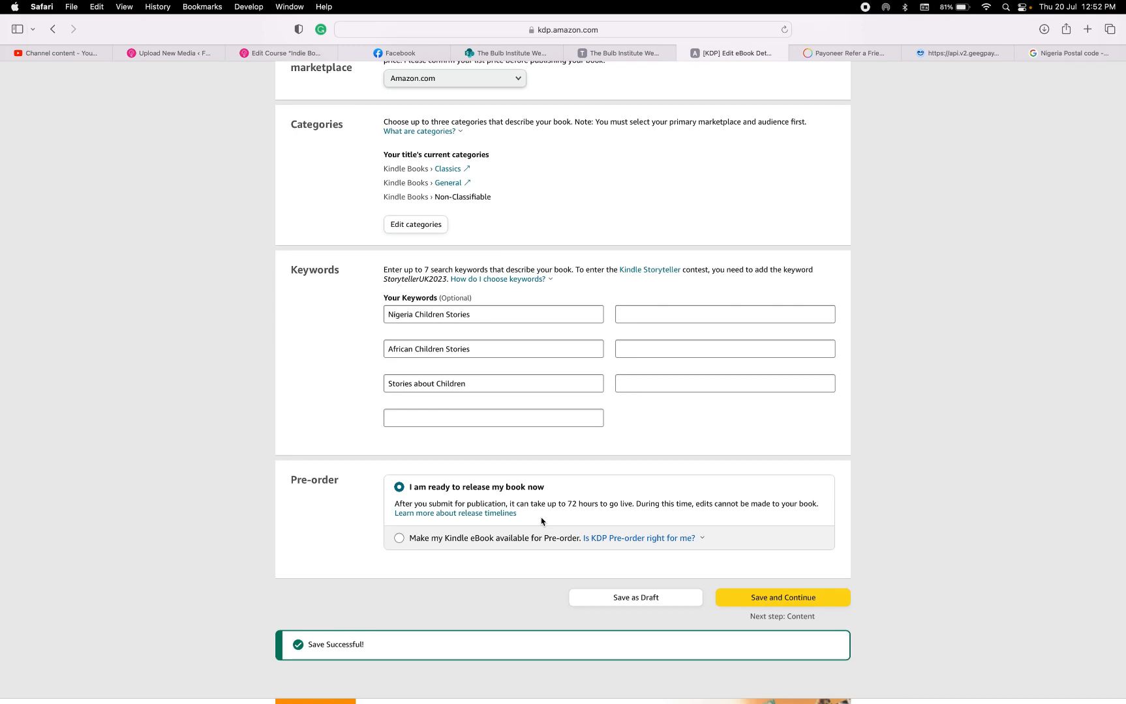
click(399, 539)
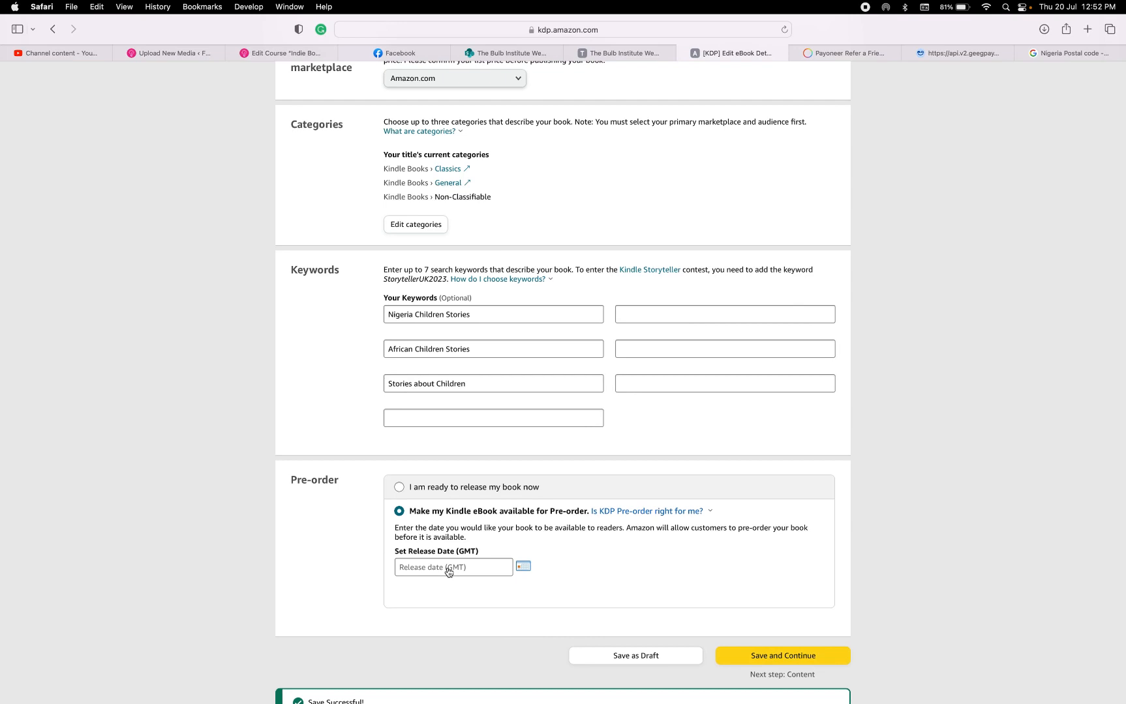
click(448, 572)
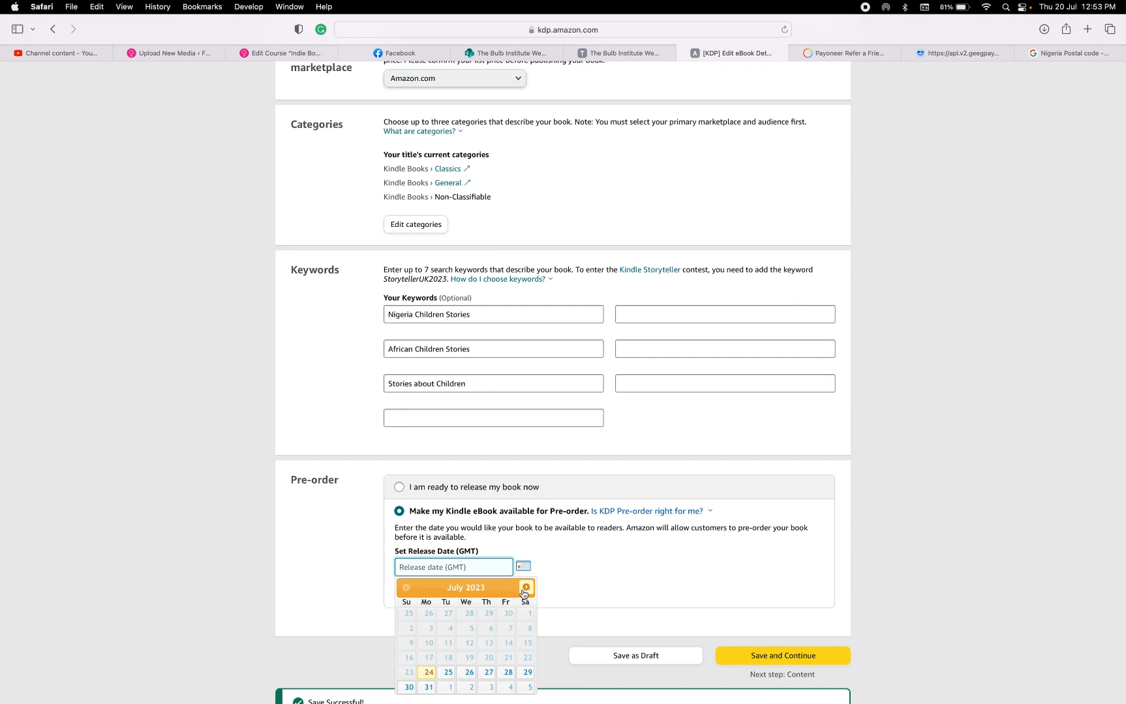
click(526, 590)
click(527, 589)
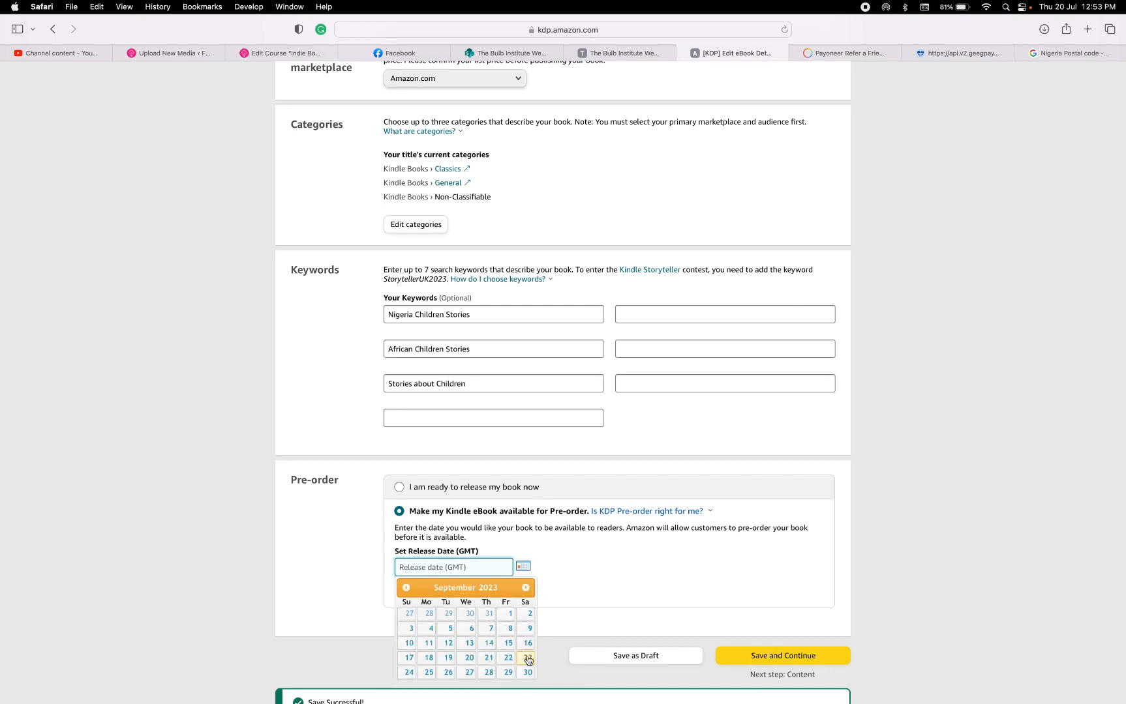
right_click(533, 676)
click(530, 673)
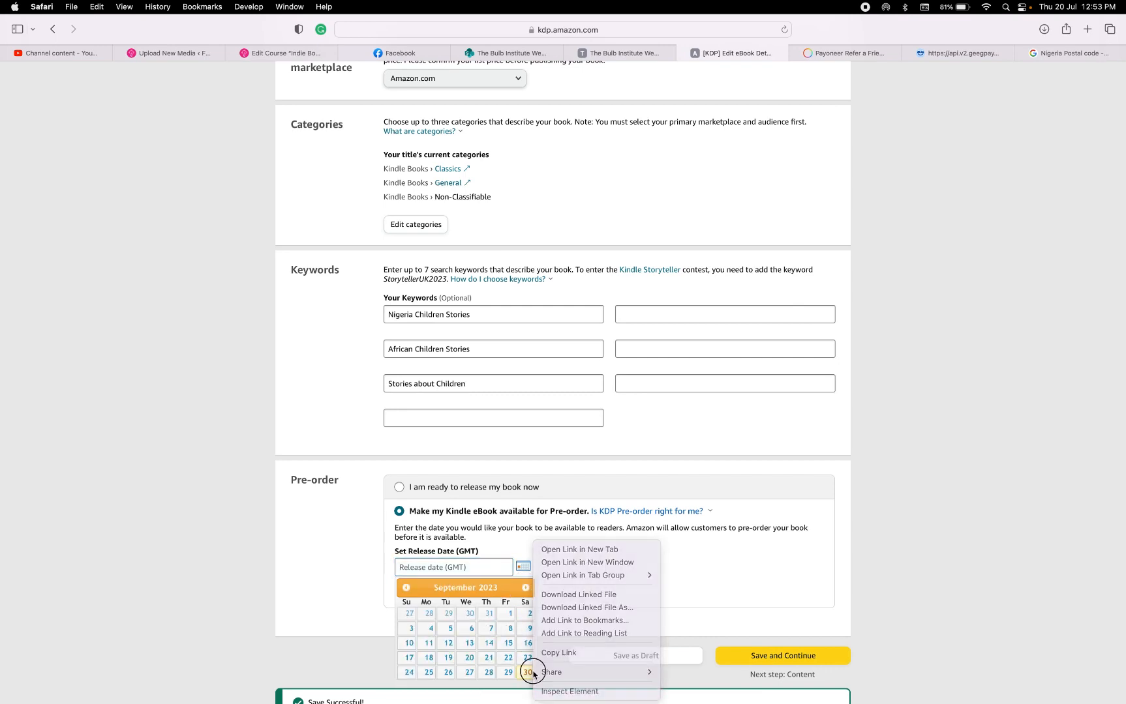
click(528, 672)
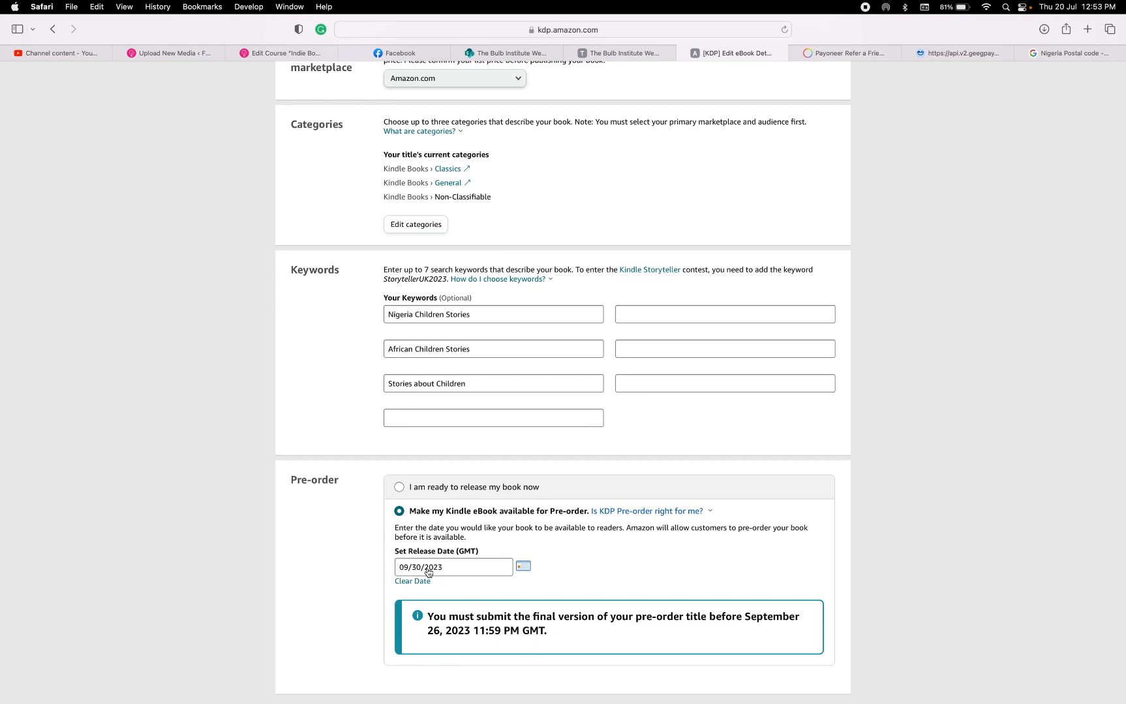
Step: Save the eBook details and continue, which reports highlighted errors to fix
scroll(592, 552, down, 1)
scroll(591, 552, down, 3)
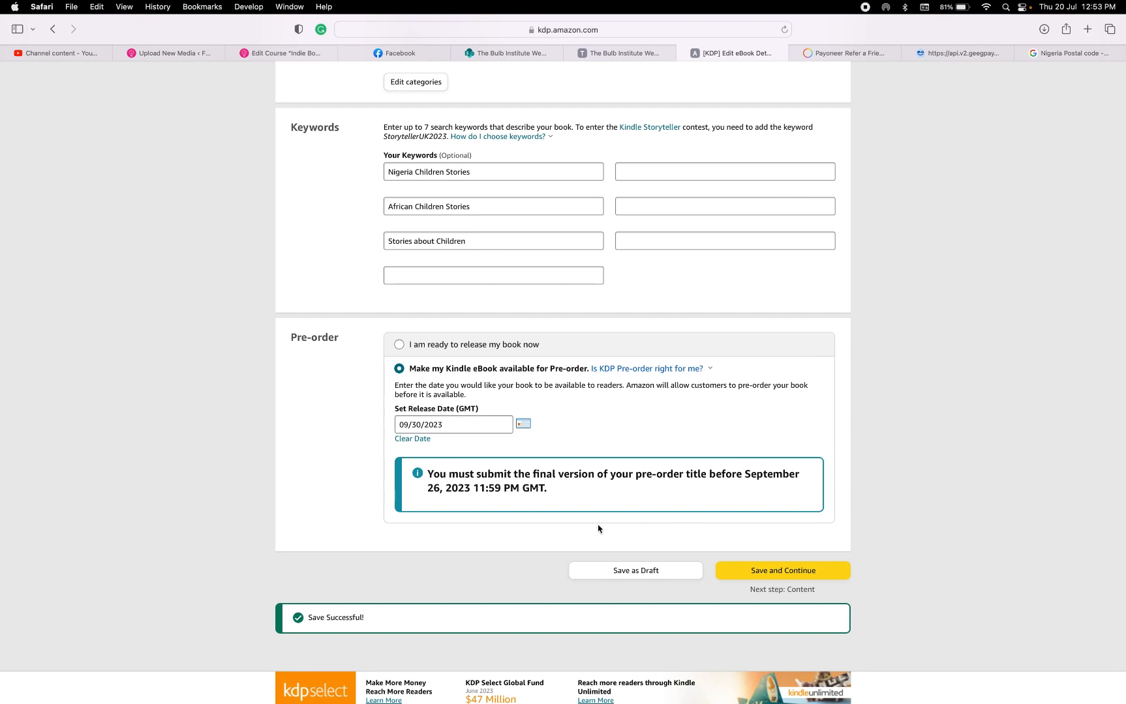
click(776, 571)
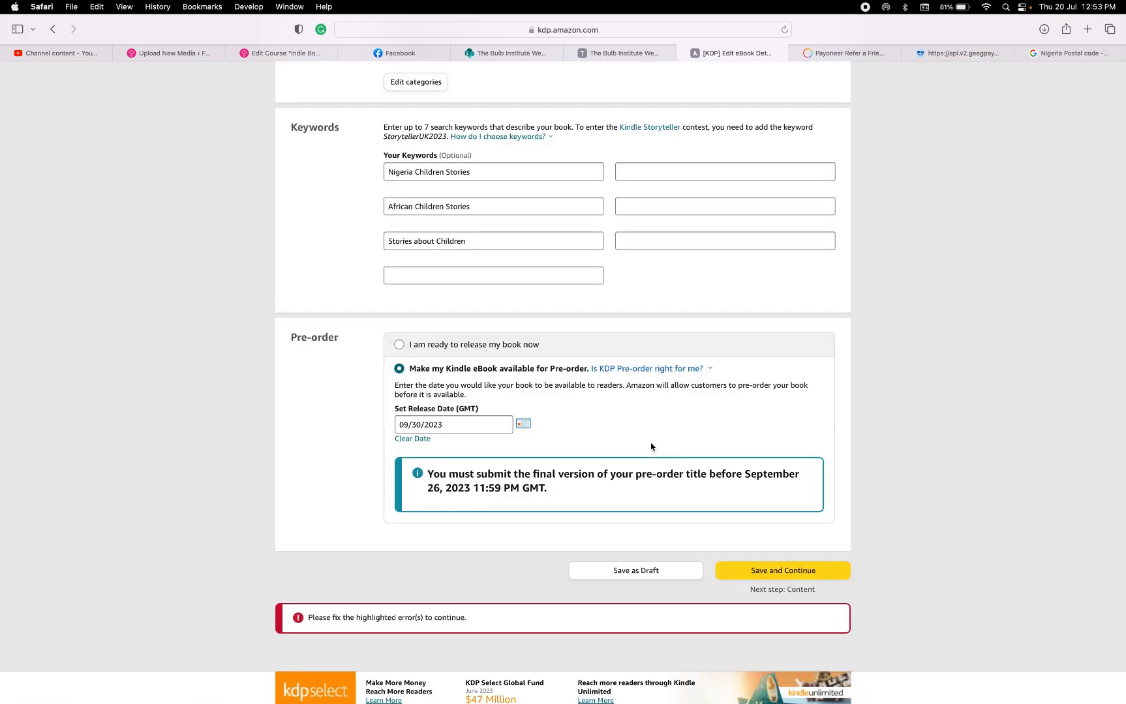
Step: Enter the primary author's first and last name, then save and continue to the Content page
scroll(423, 599, up, 5)
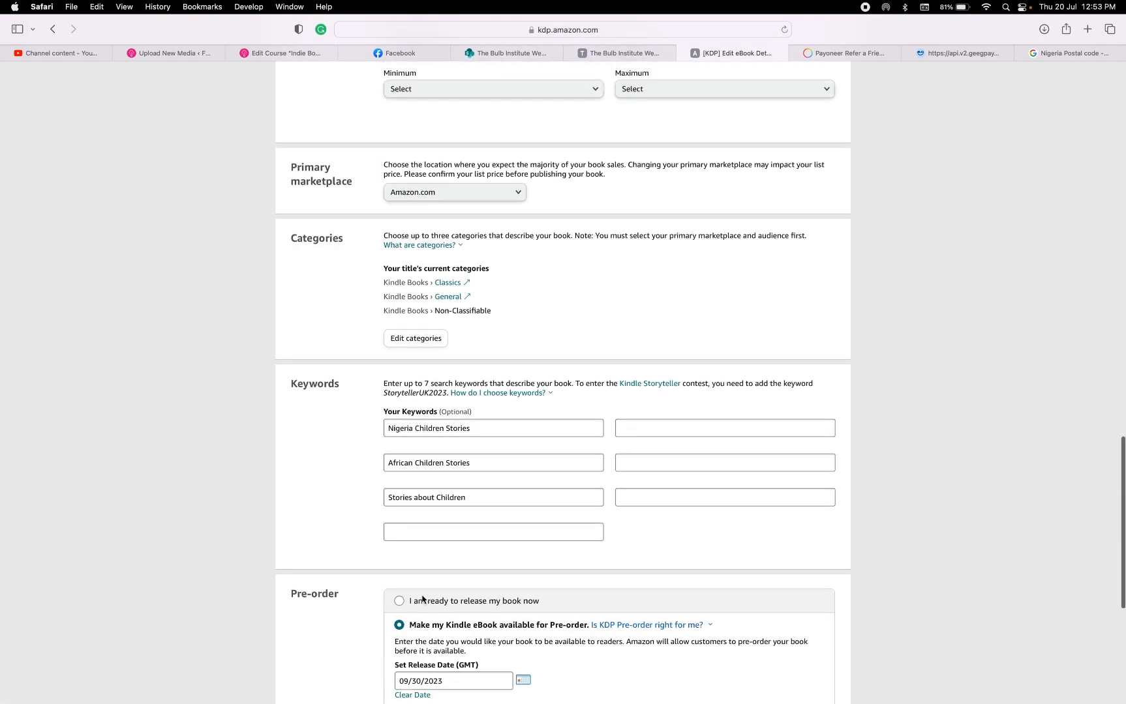
scroll(423, 599, up, 15)
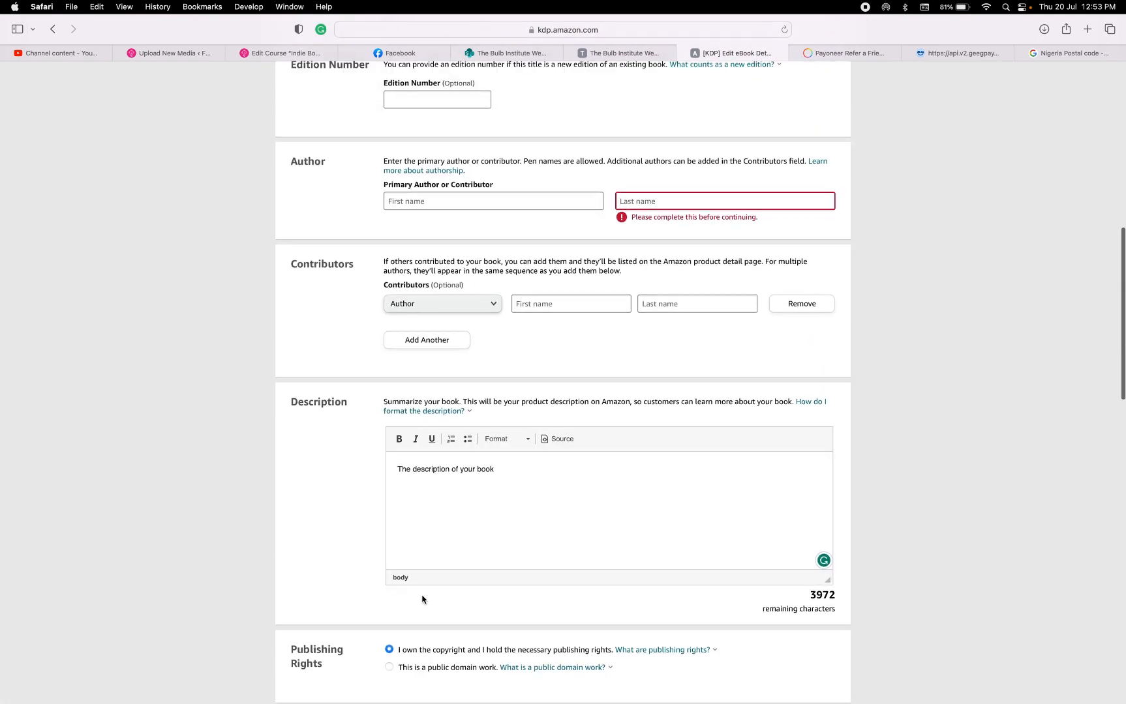
click(501, 201)
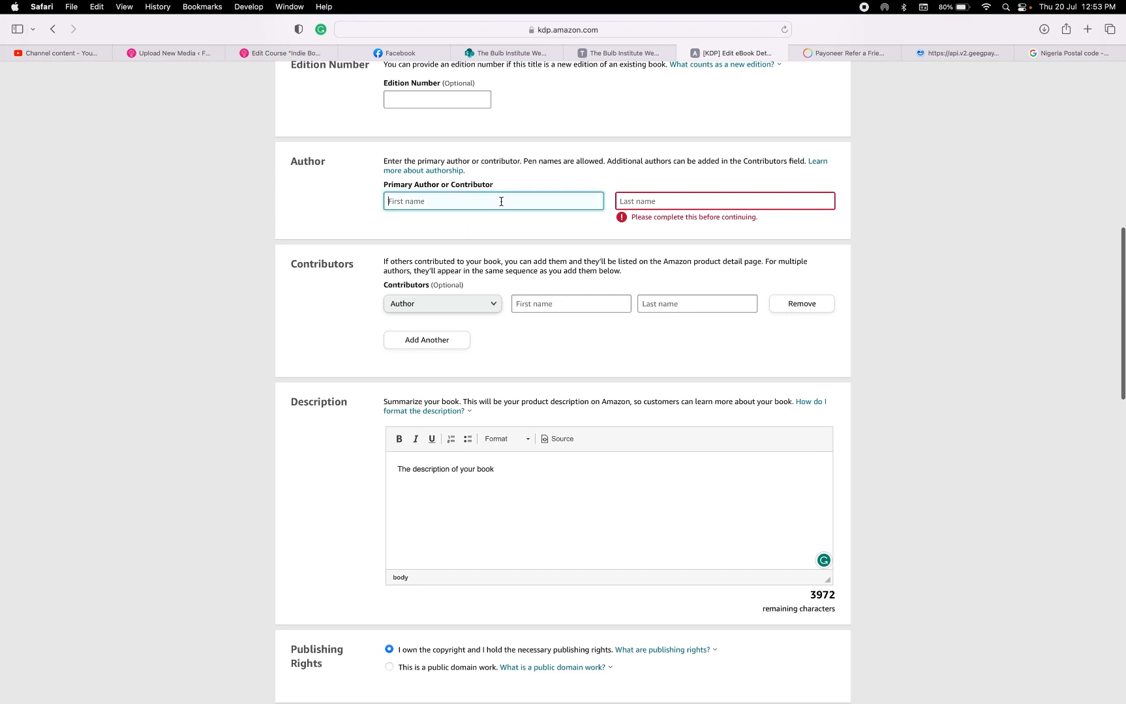
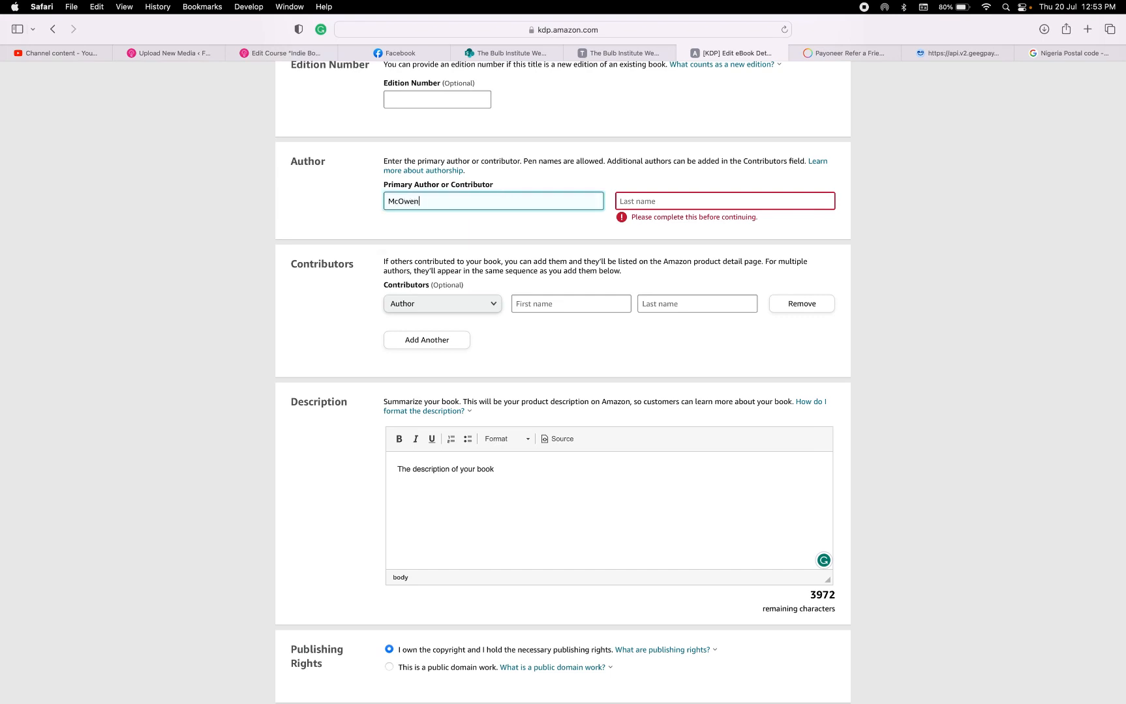
click(634, 200)
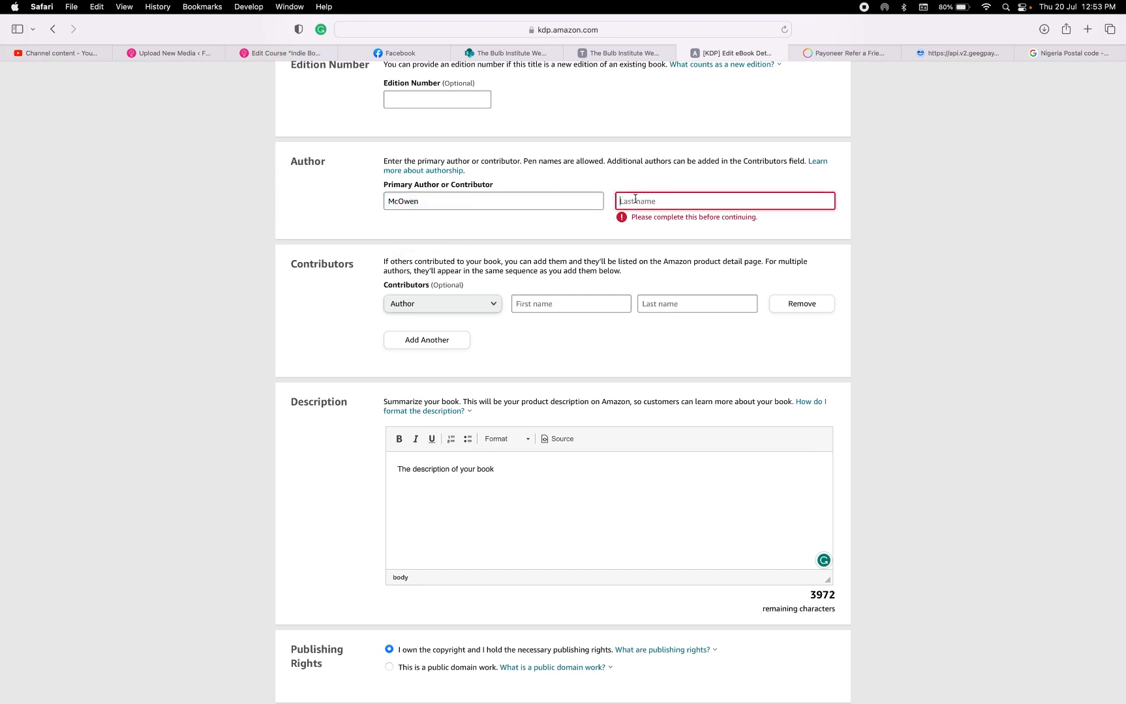
scroll(675, 335, down, 15)
scroll(676, 358, down, 2)
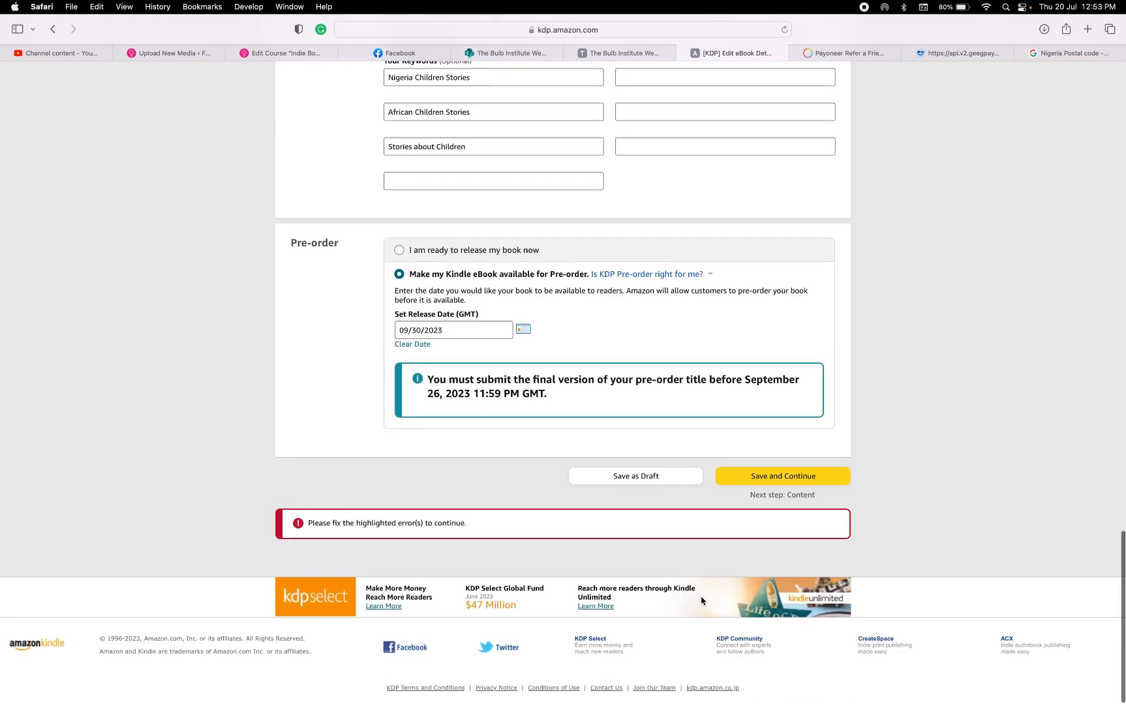
click(794, 483)
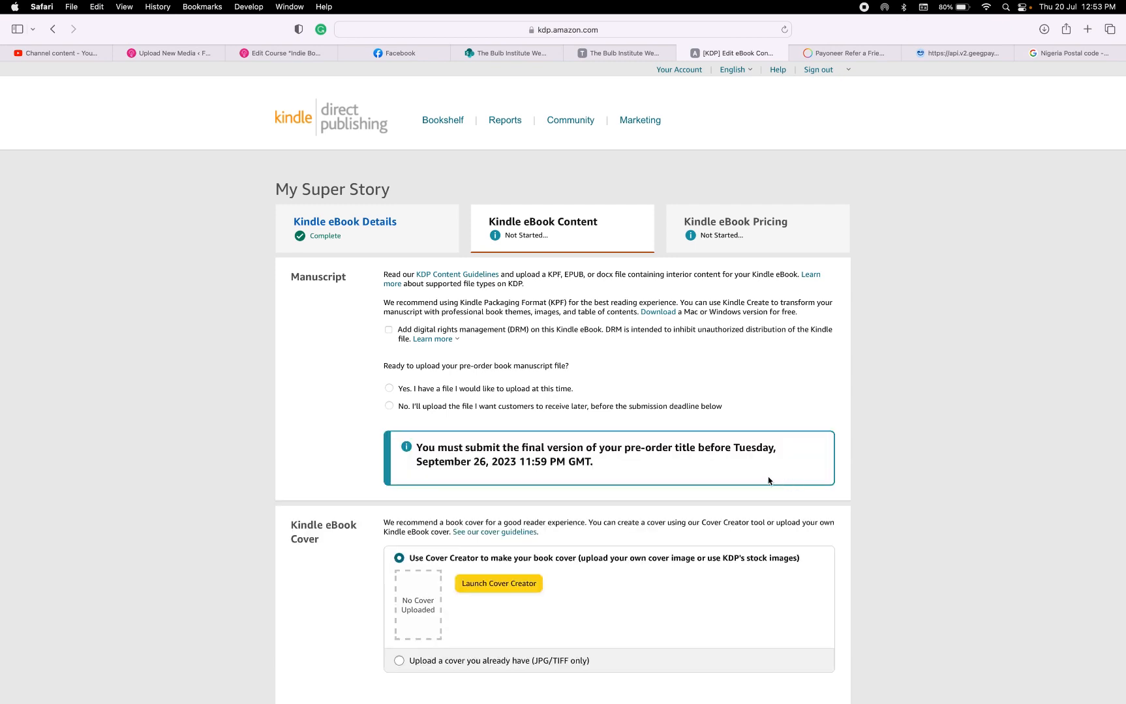
Step: Enable DRM for the eBook and answer Yes to uploading the manuscript file now
click(389, 331)
click(389, 330)
click(390, 330)
click(389, 330)
click(390, 330)
click(389, 330)
click(390, 331)
mouse_move(429, 340)
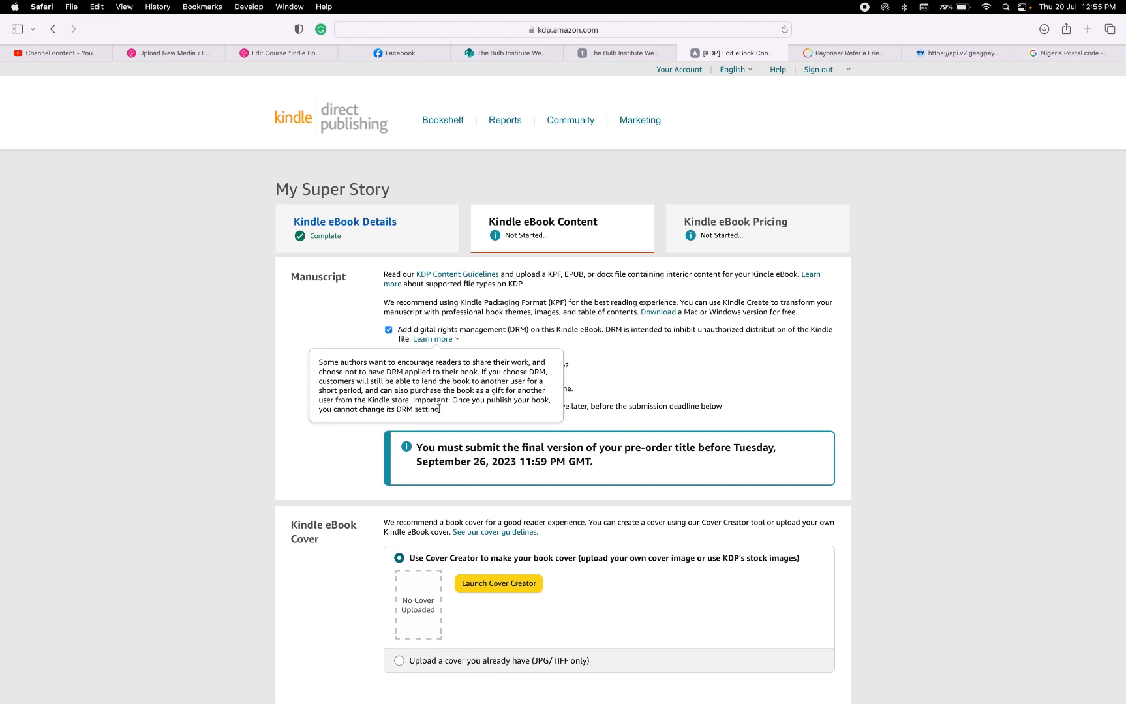
click(455, 339)
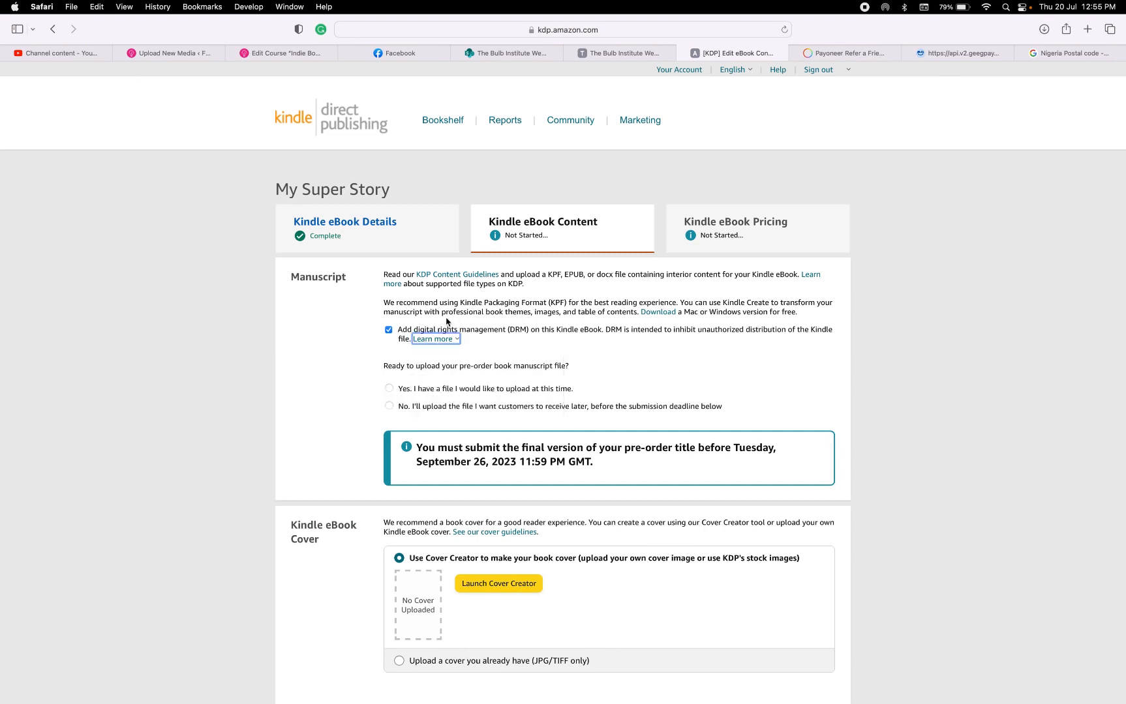
click(390, 390)
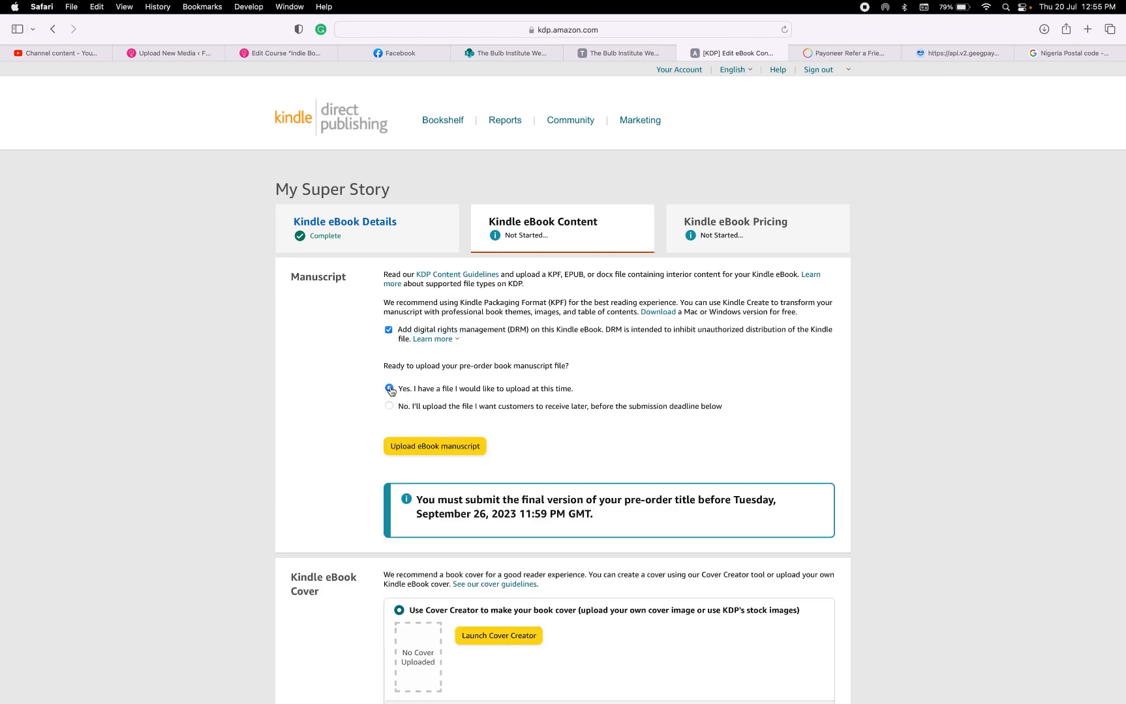
Step: Upload 'Helped-Of-The-Lord (2).kpf' from Documents > KPF and acknowledge the pre-order submission notice
click(443, 449)
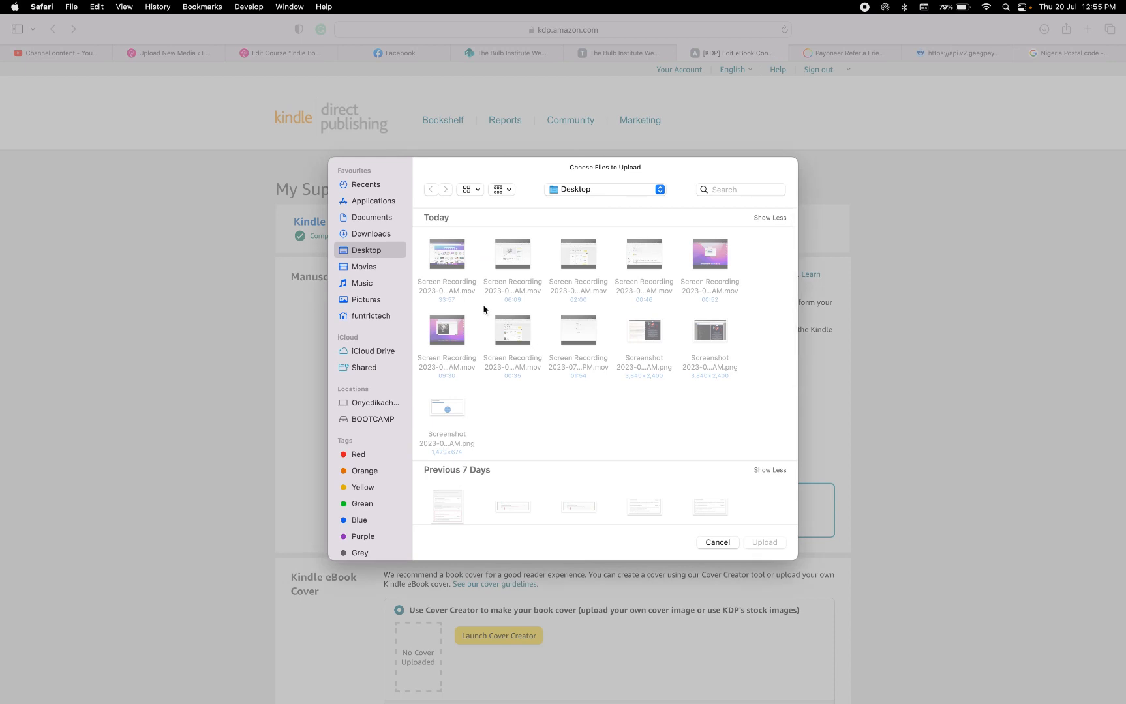
click(385, 220)
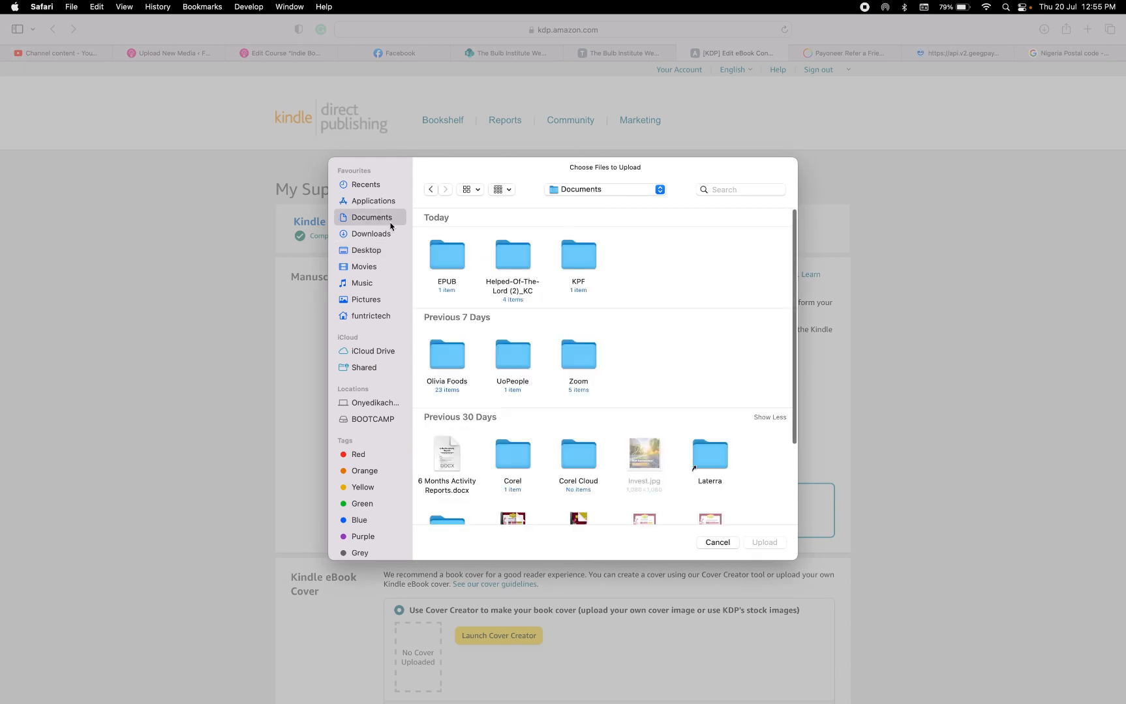
click(572, 253)
double_click(572, 253)
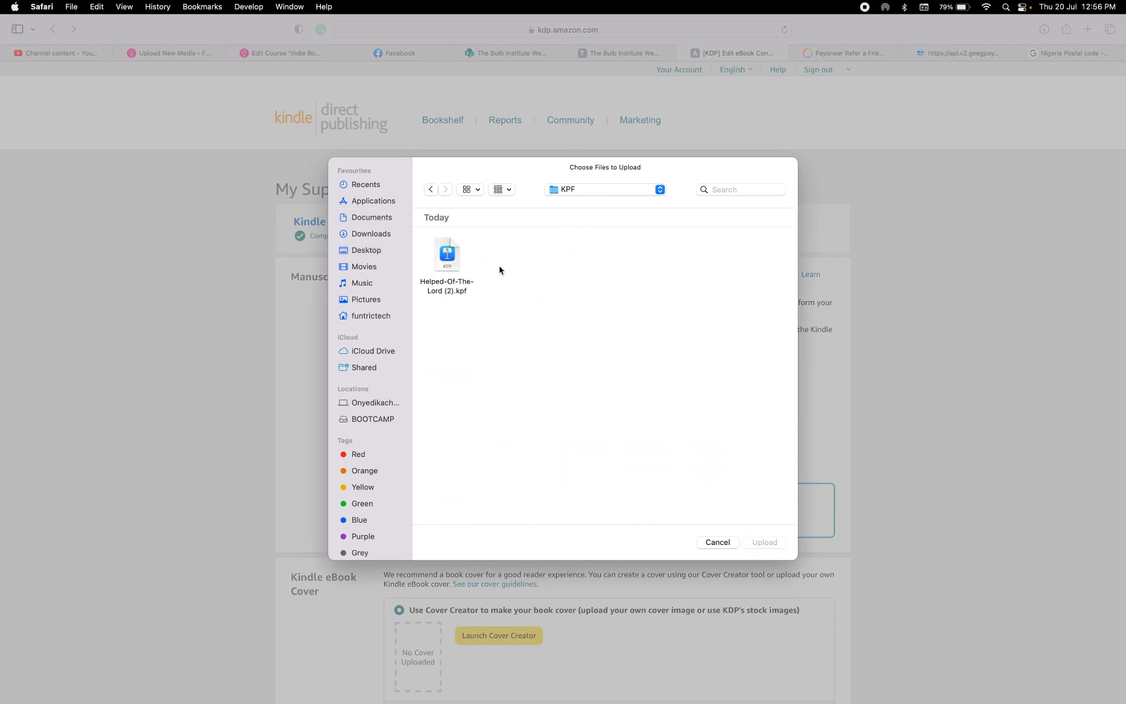
click(455, 257)
click(763, 541)
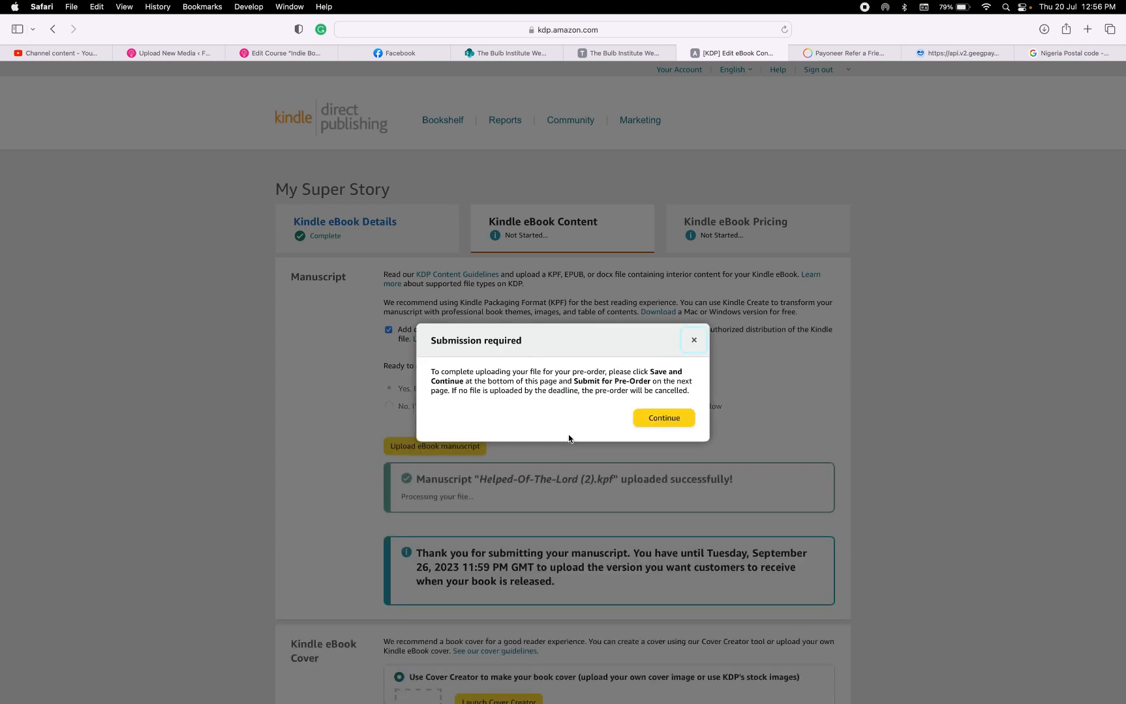
click(666, 419)
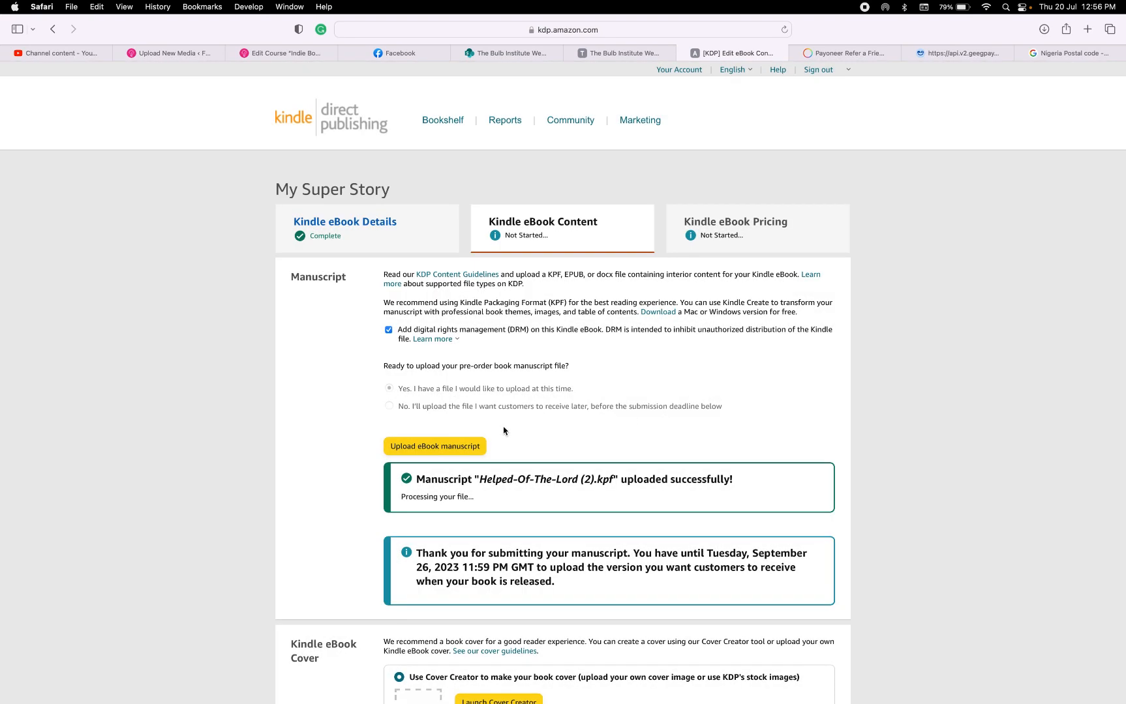
Step: Scroll the Content page to the eBook cover section, then switch to Canva to export the cover
scroll(573, 451, down, 5)
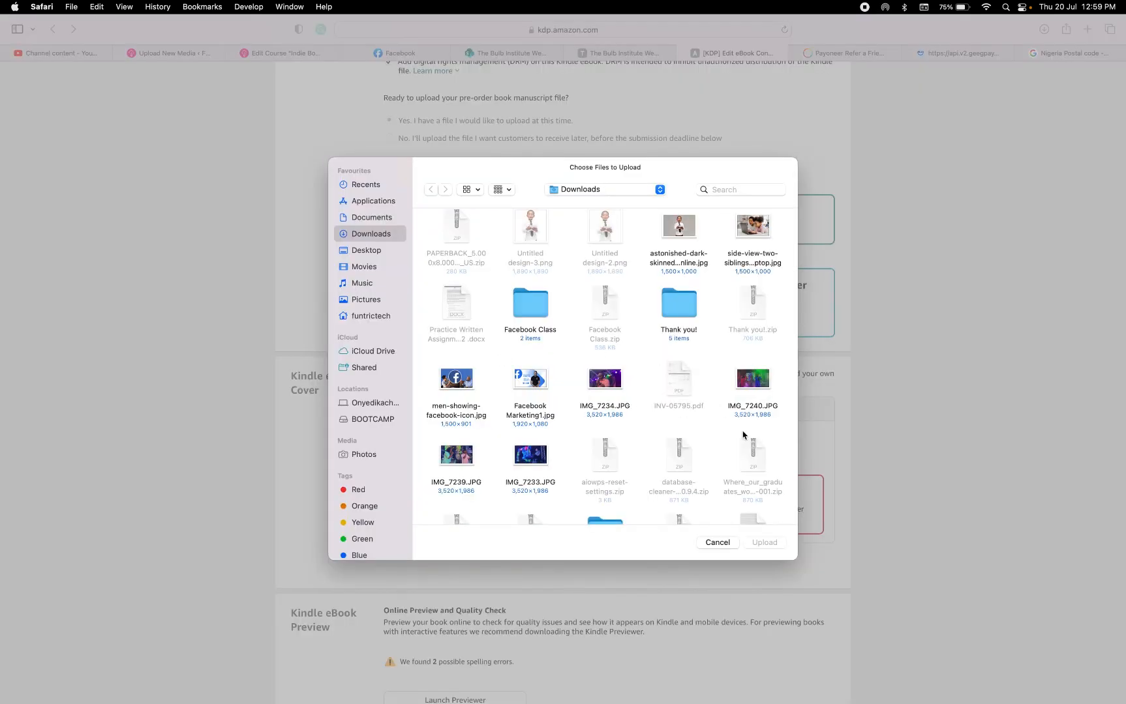
scroll(746, 460, up, 2)
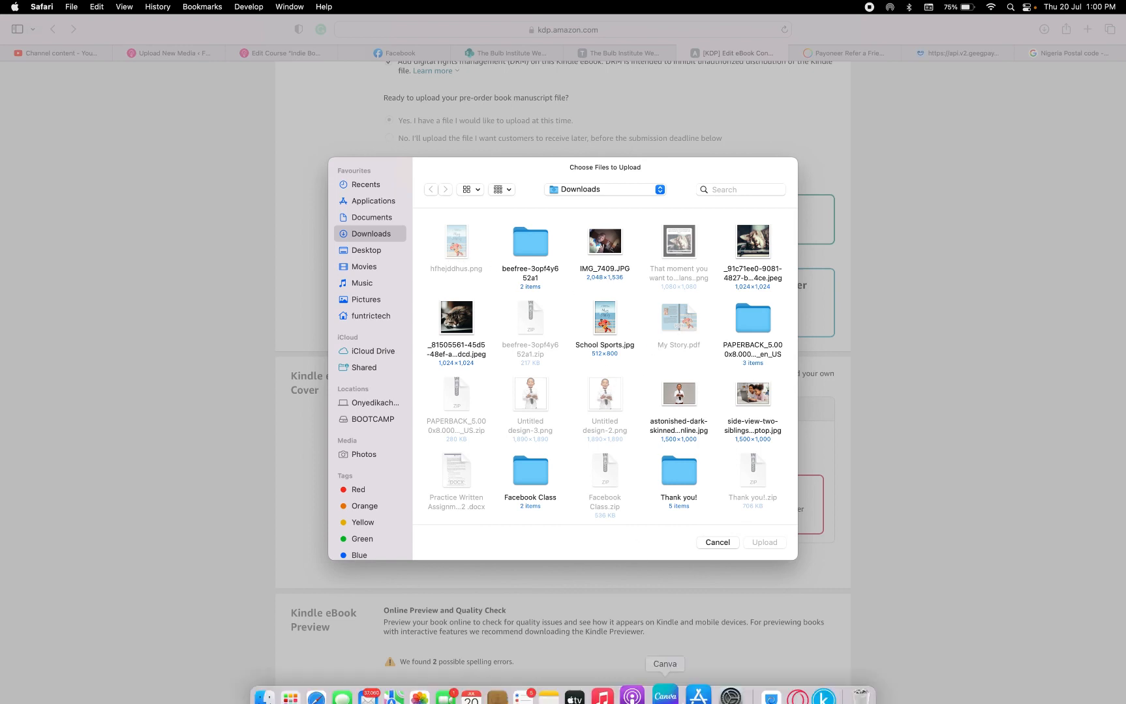
click(665, 695)
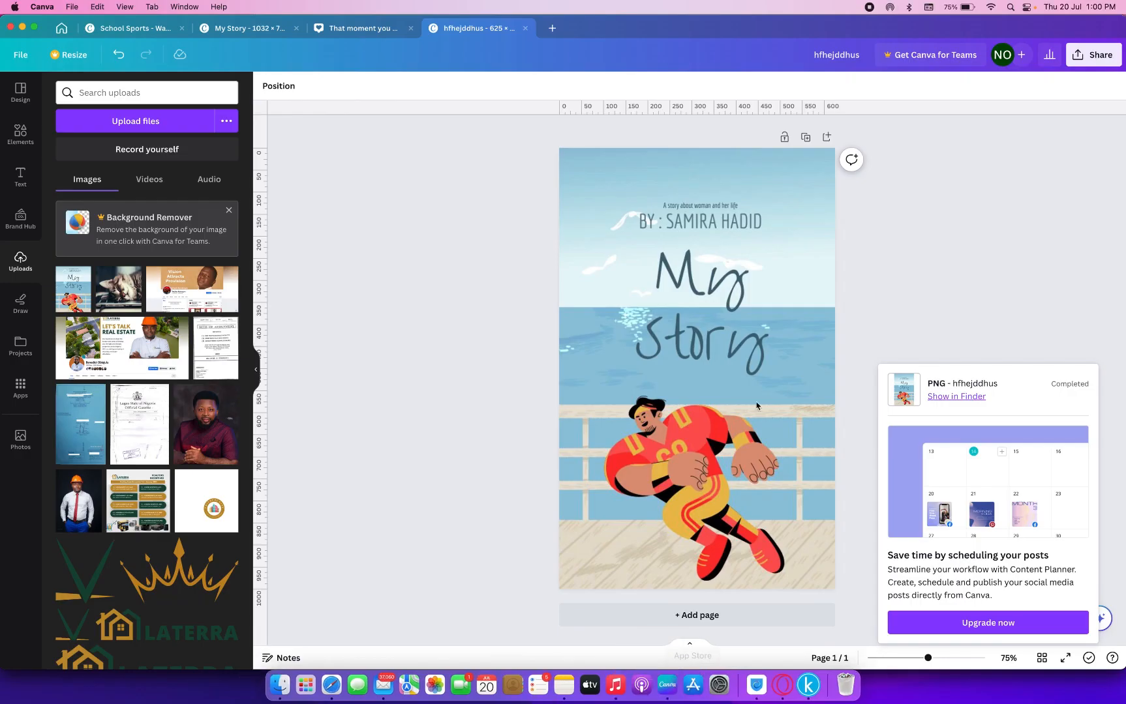
Step: Download the My Story cover from Canva as a JPG and save it to Downloads
click(1094, 57)
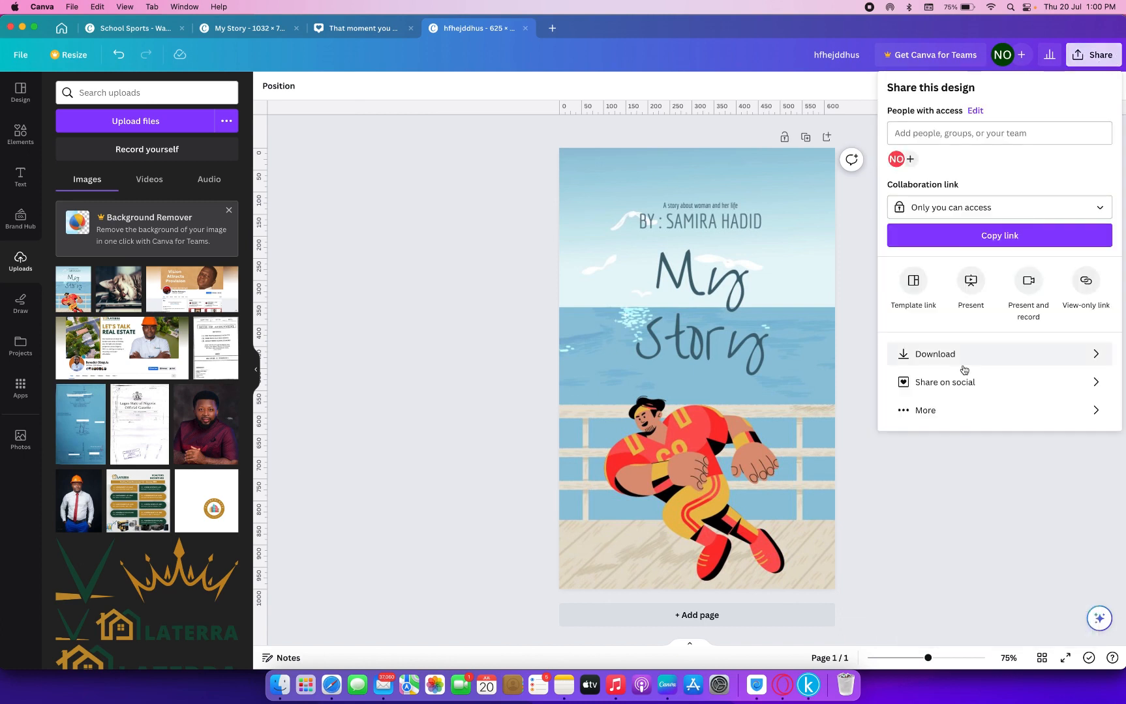
click(963, 369)
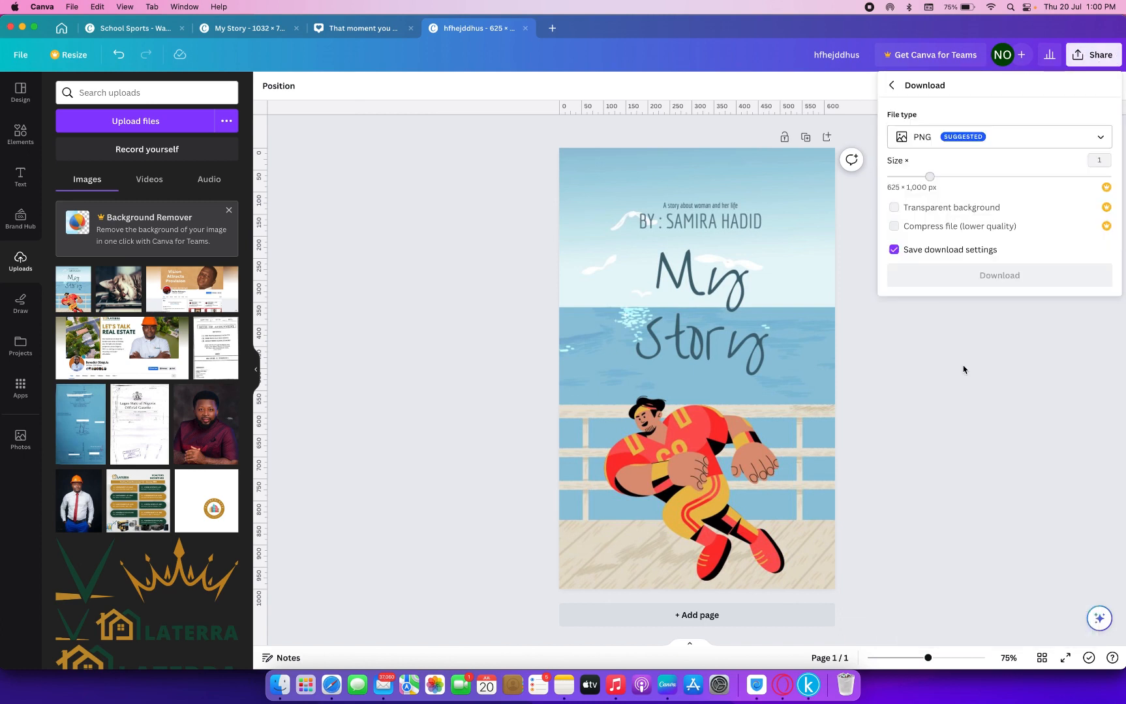
click(1017, 141)
click(978, 176)
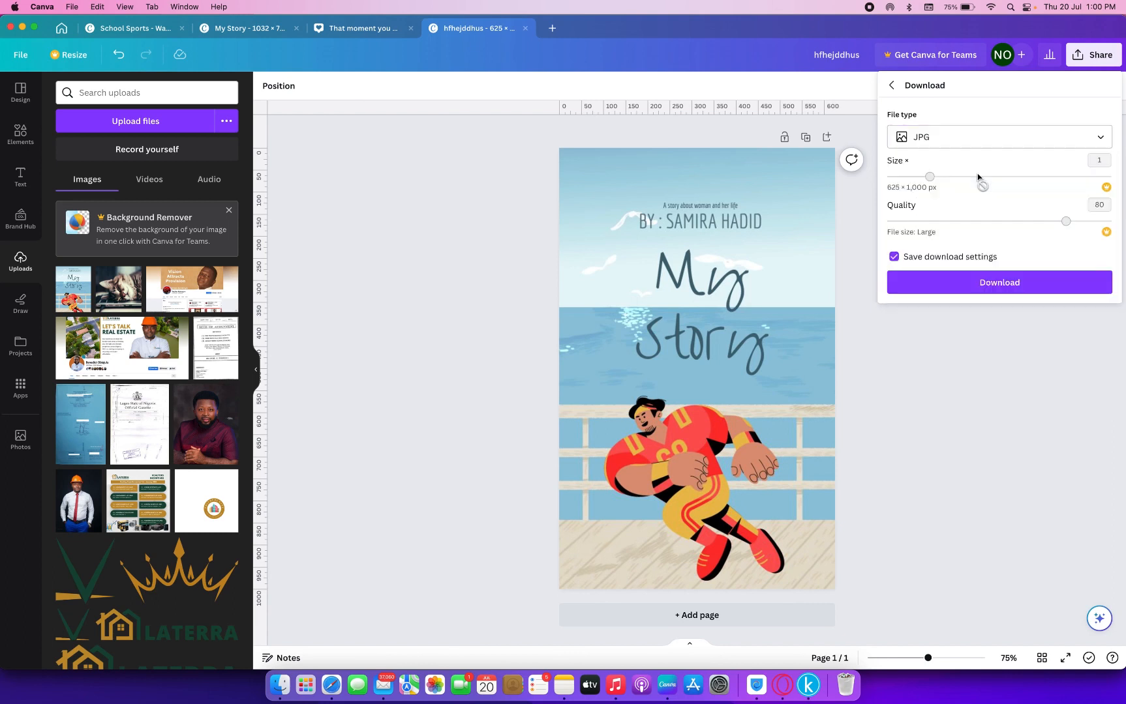
click(1002, 283)
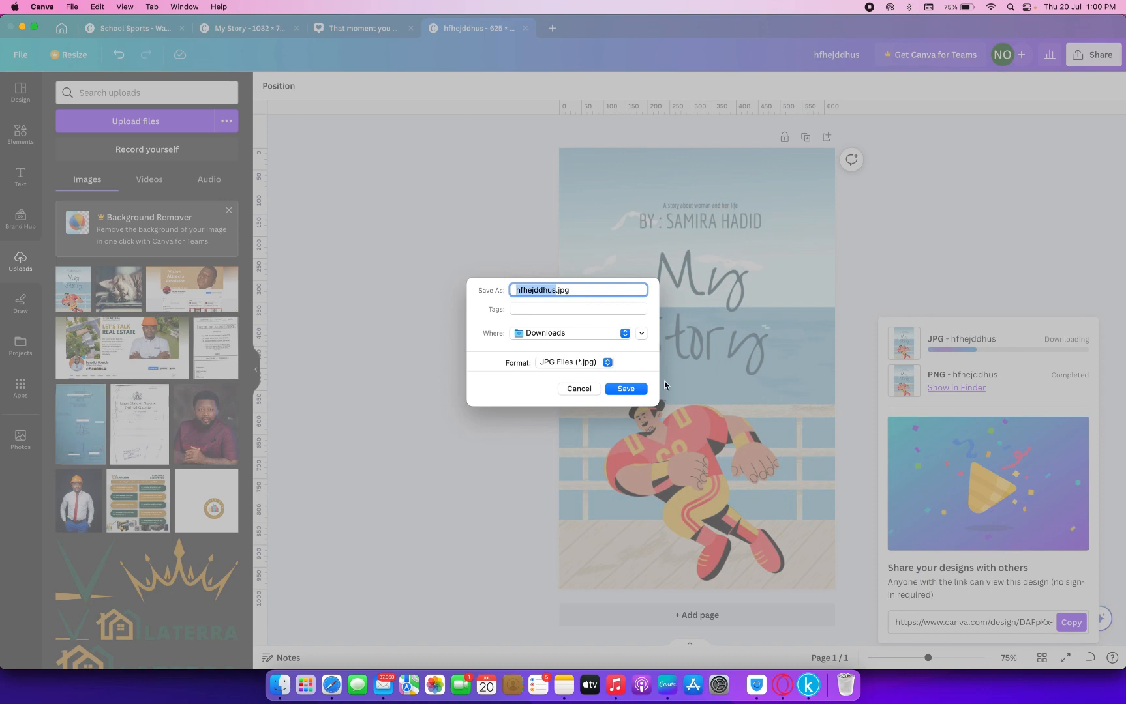
click(615, 390)
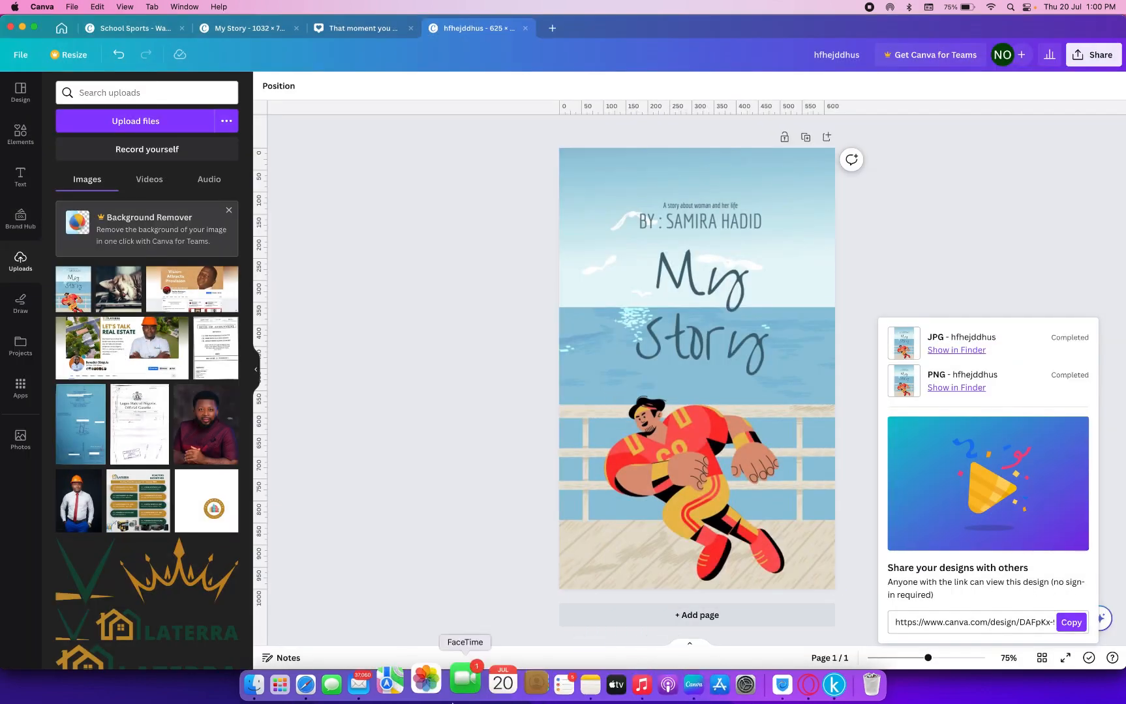
Step: Back in KDP, upload hfhejddhus.jpg as the eBook cover and continue past the pre-order notice
click(332, 693)
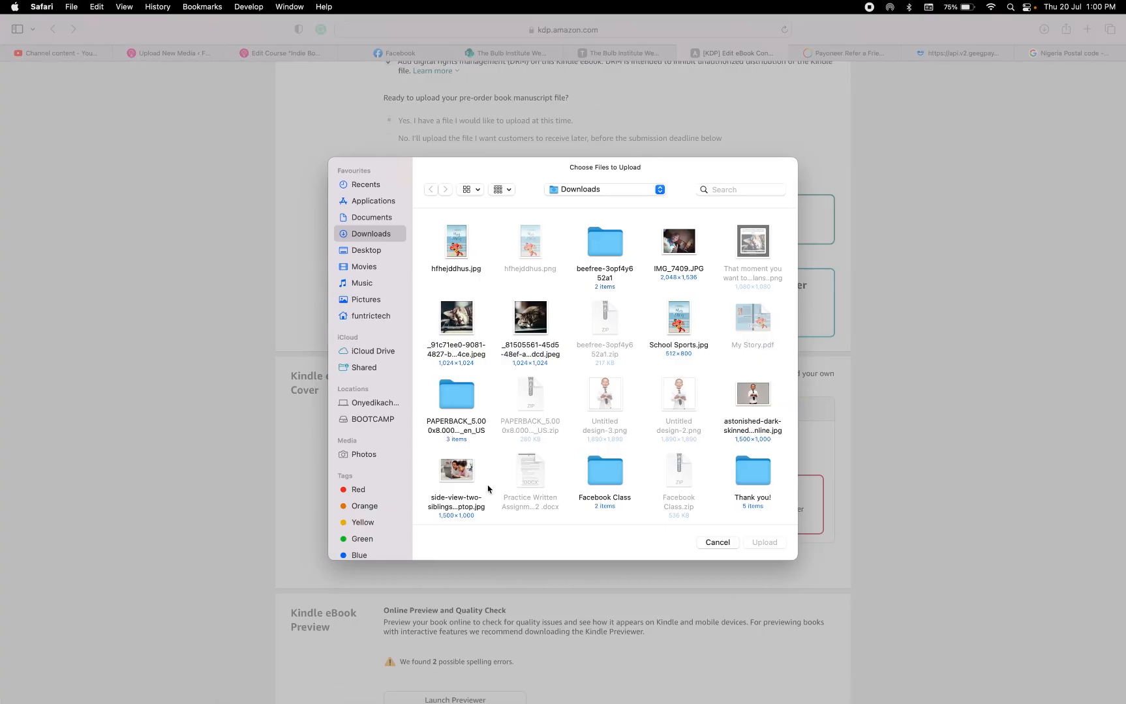
click(474, 242)
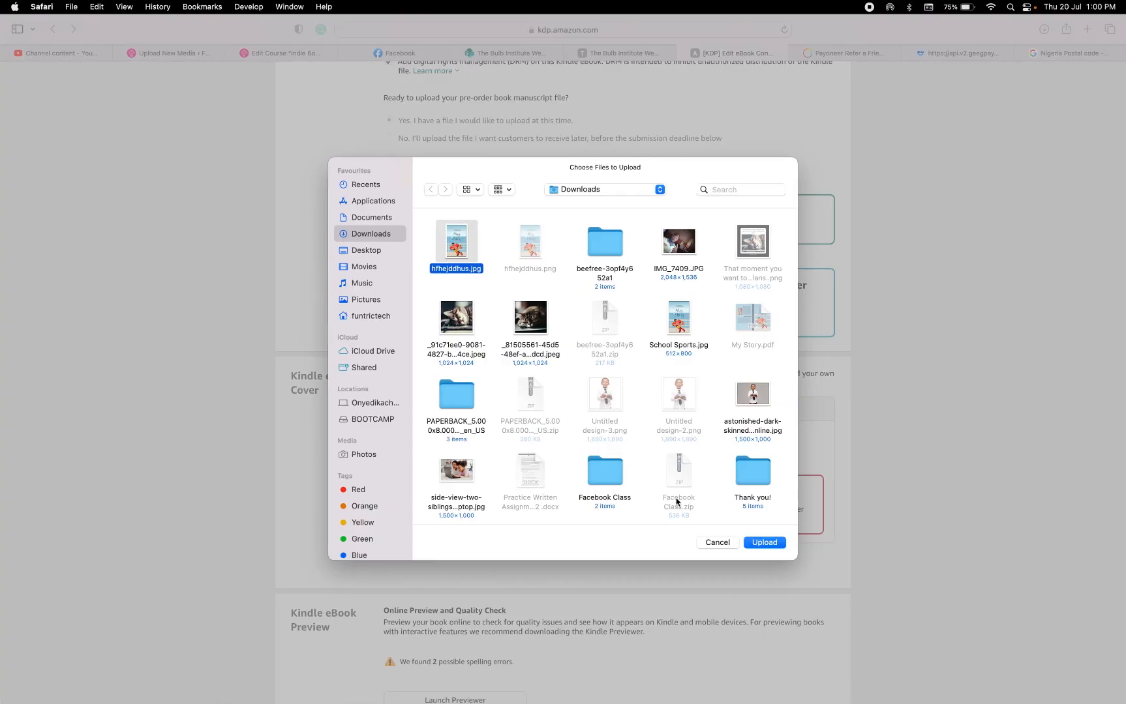
click(764, 542)
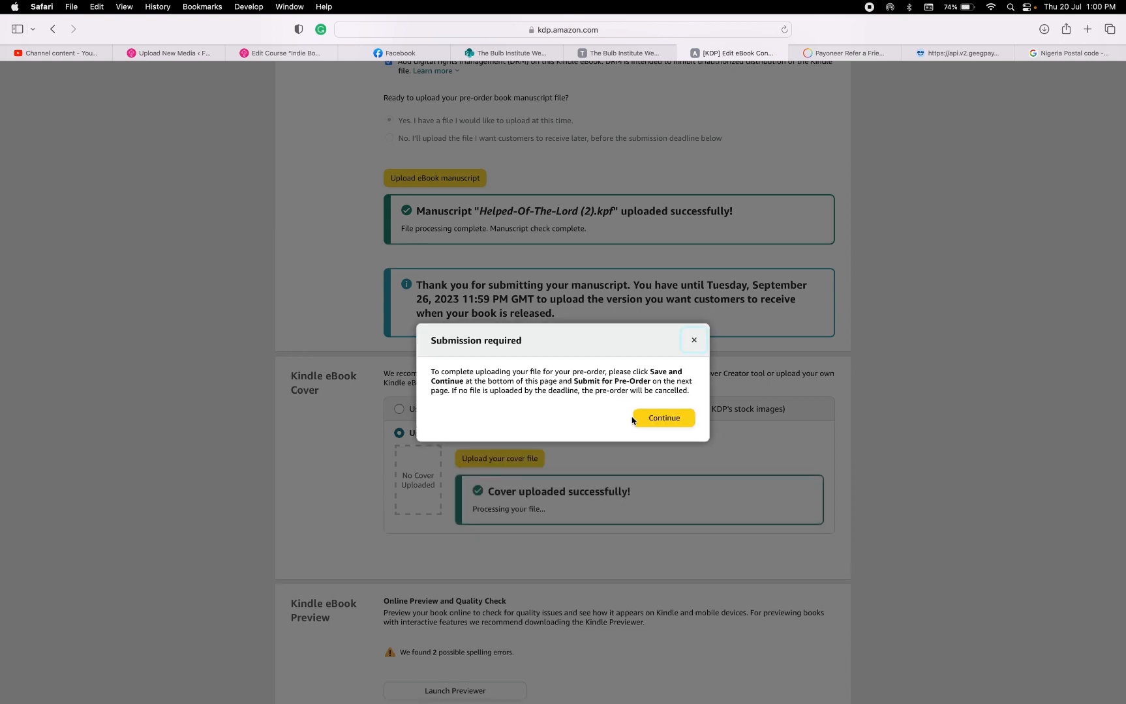
click(633, 419)
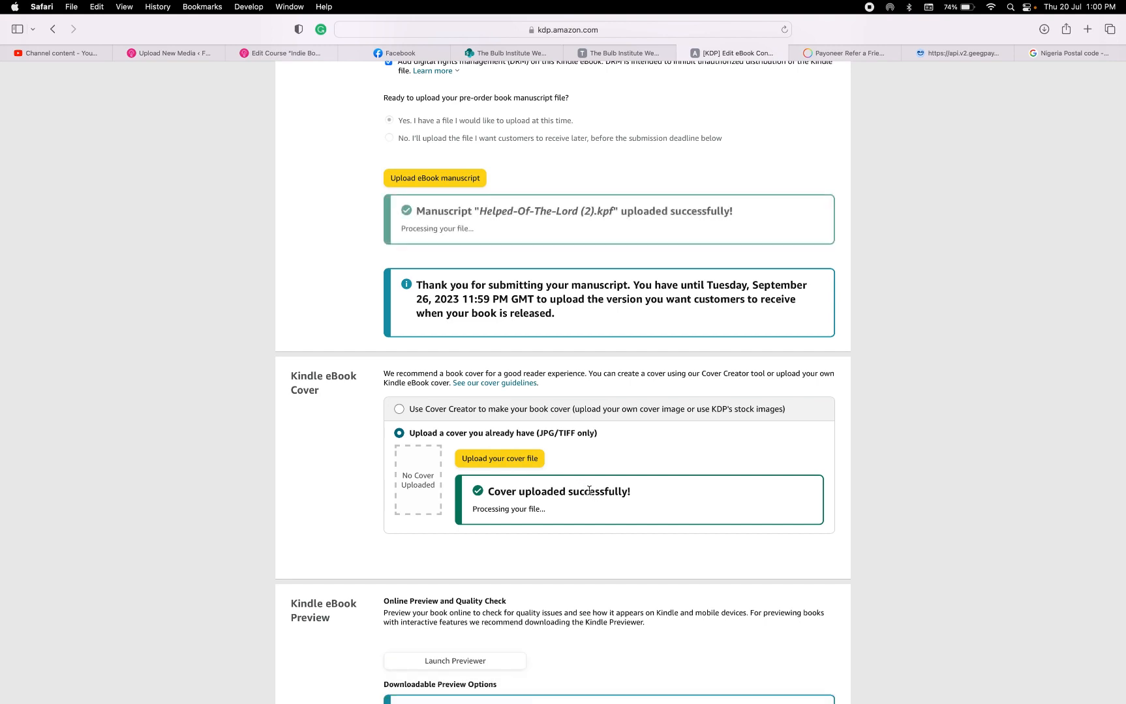
Step: Wait for the cover thumbnail to appear, then launch the previewer for My Super Story
scroll(588, 491, down, 3)
scroll(589, 491, down, 3)
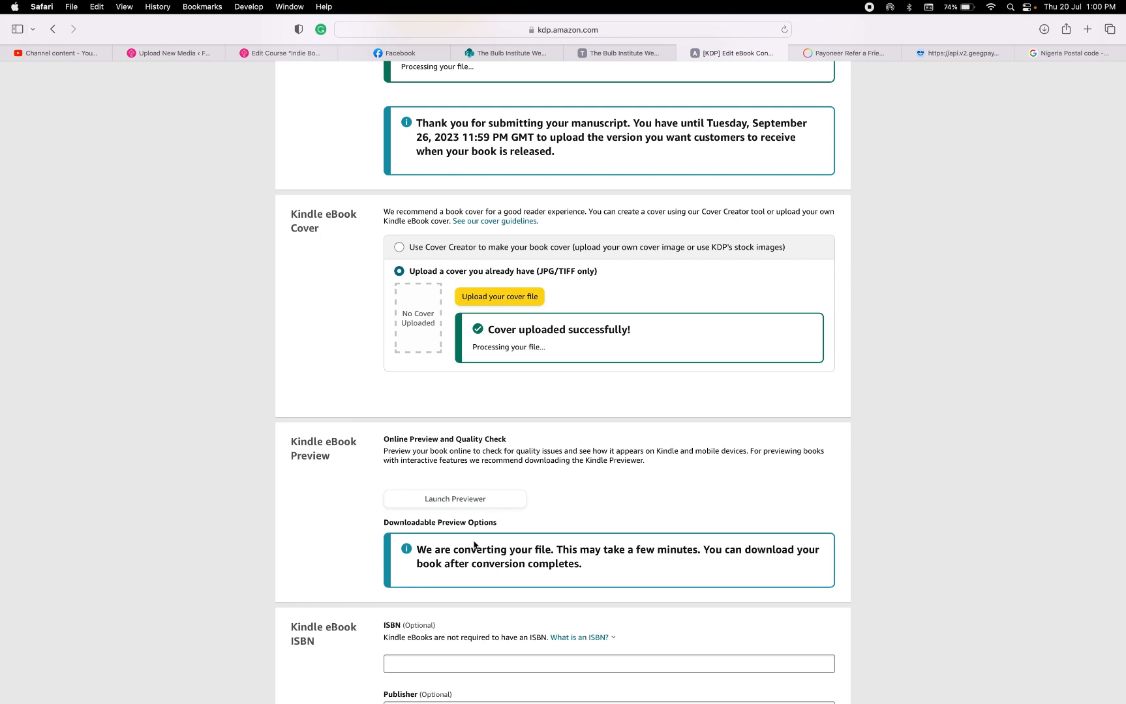
scroll(474, 545, down, 1)
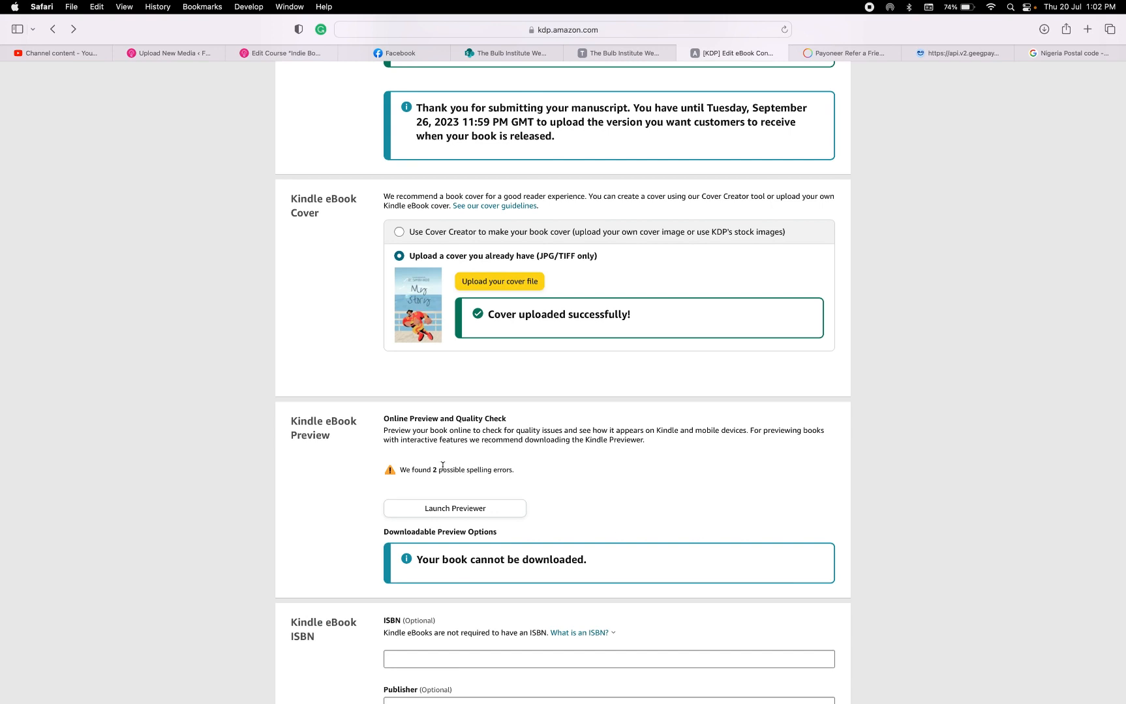
click(463, 516)
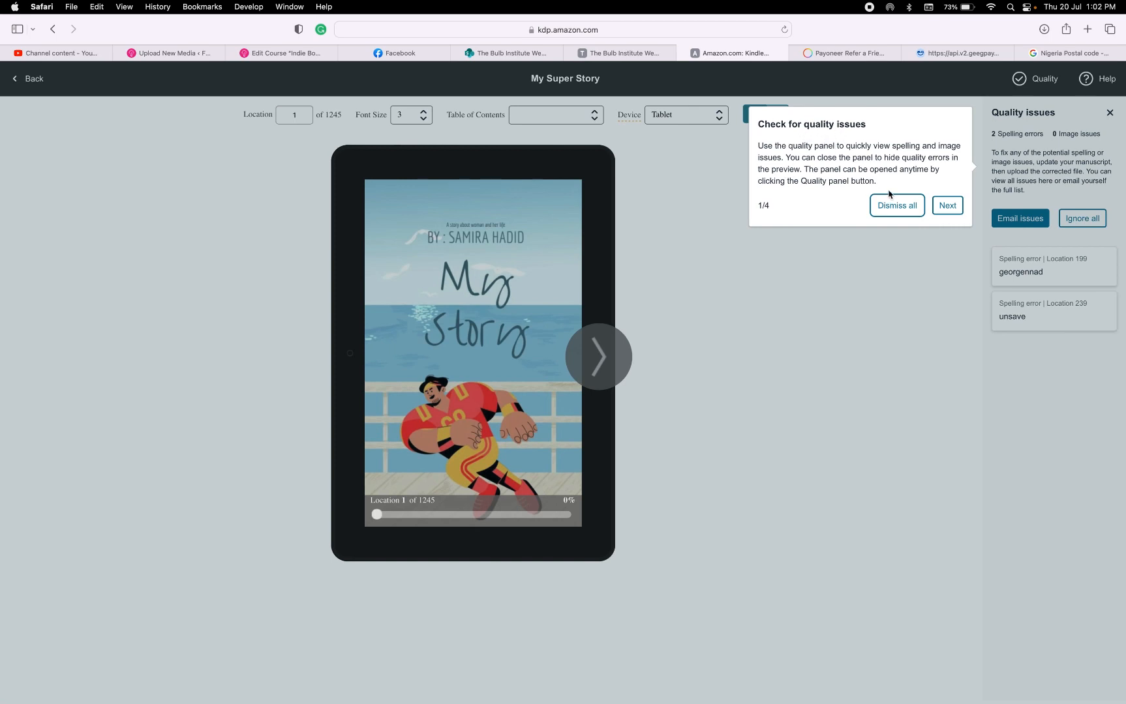
Step: Dismiss the previewer tour, ignore both spelling errors (georgennad, unsave), and close the issues panel
click(946, 206)
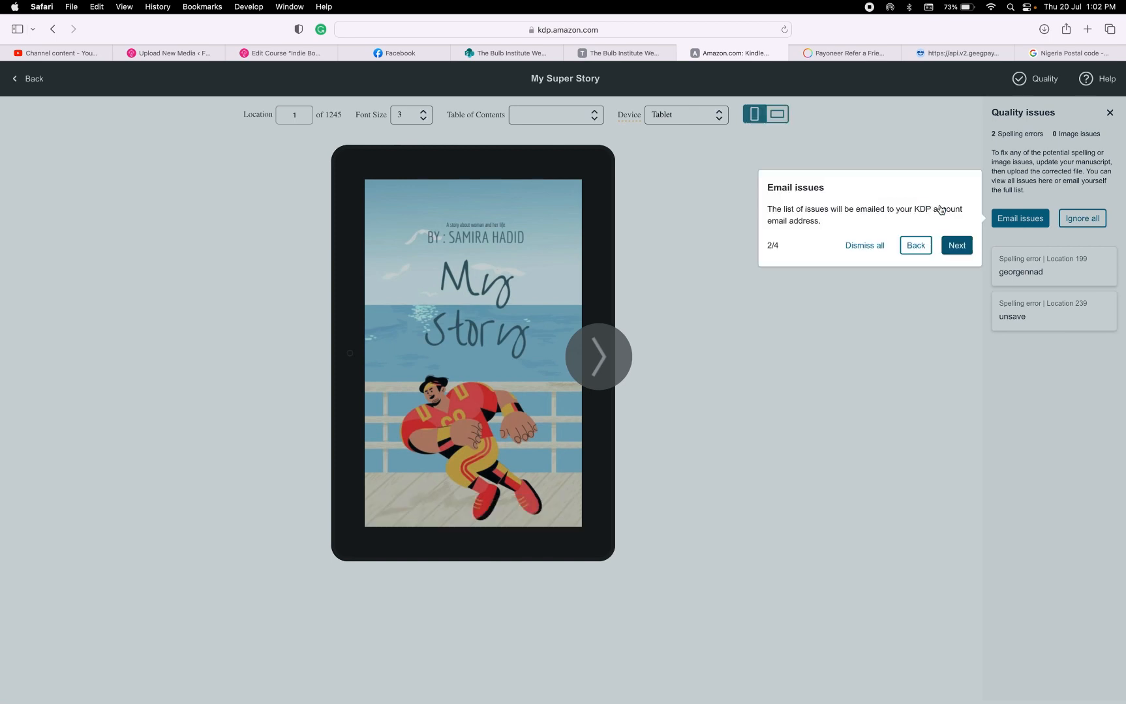
click(970, 254)
click(1002, 312)
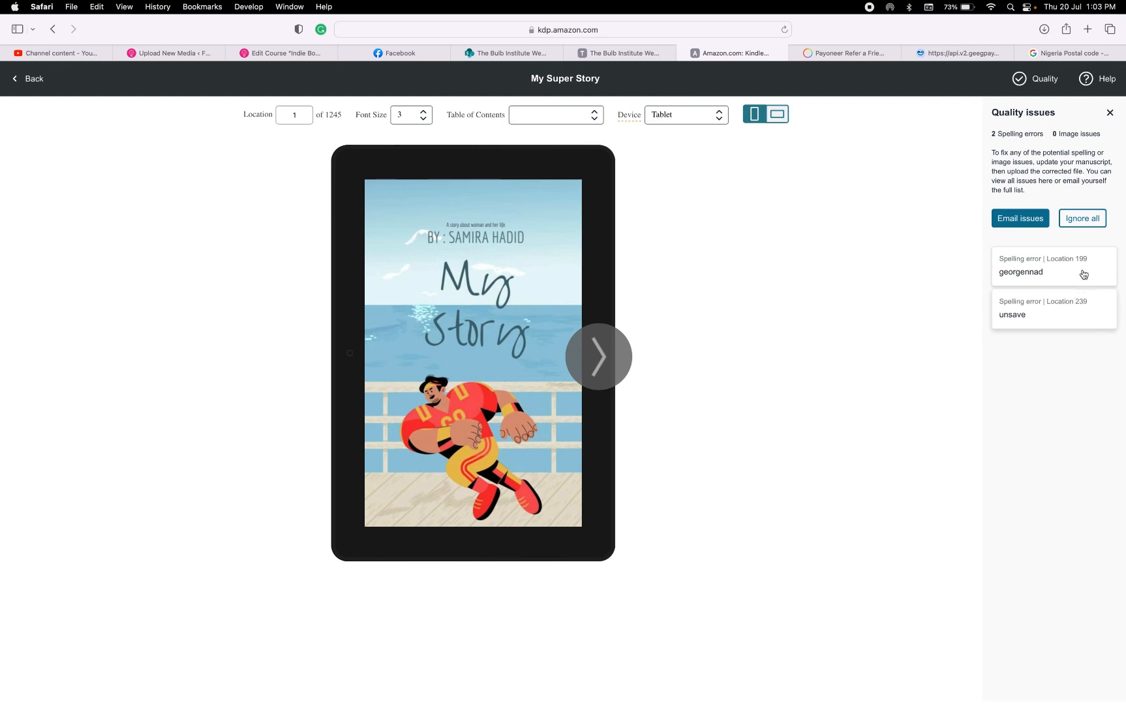
click(1080, 226)
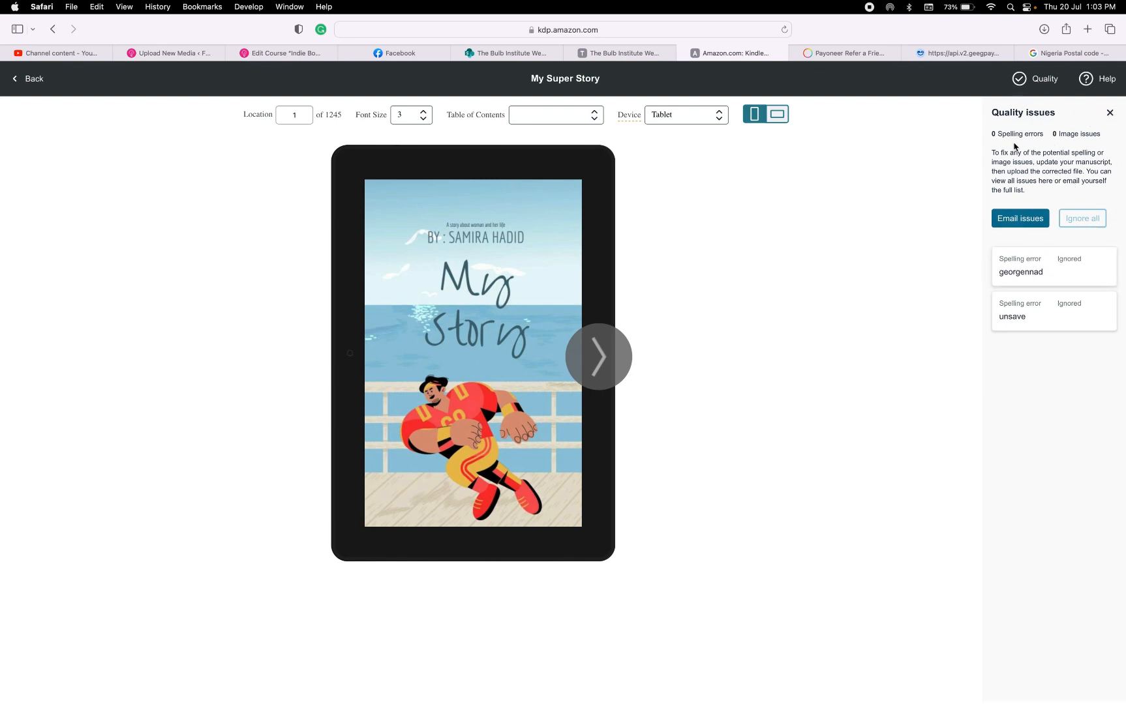
click(1111, 113)
Step: Page through the title page and front matter to the Preface, then back to Contents
click(705, 362)
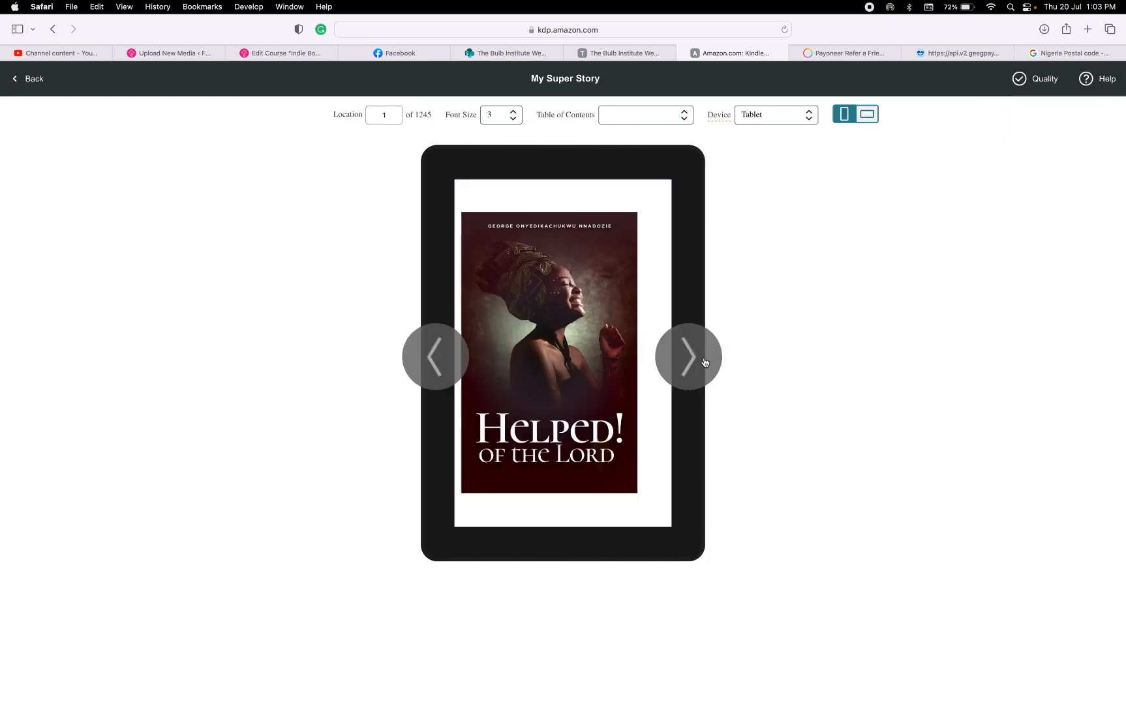
click(705, 362)
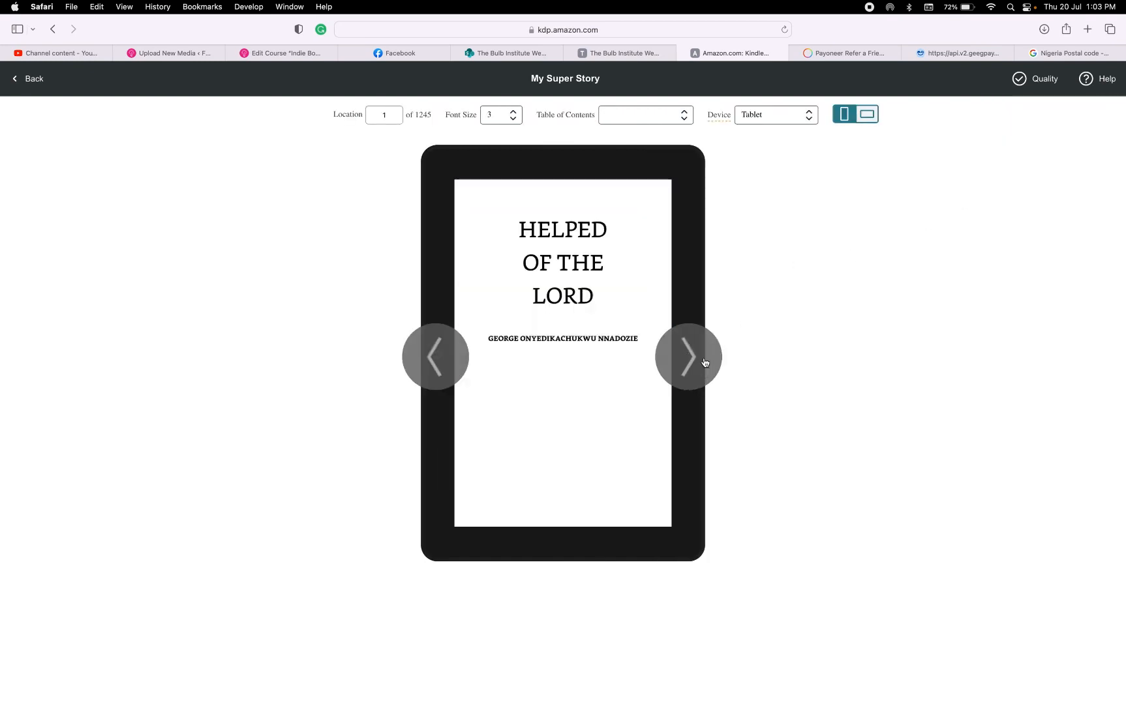
click(438, 365)
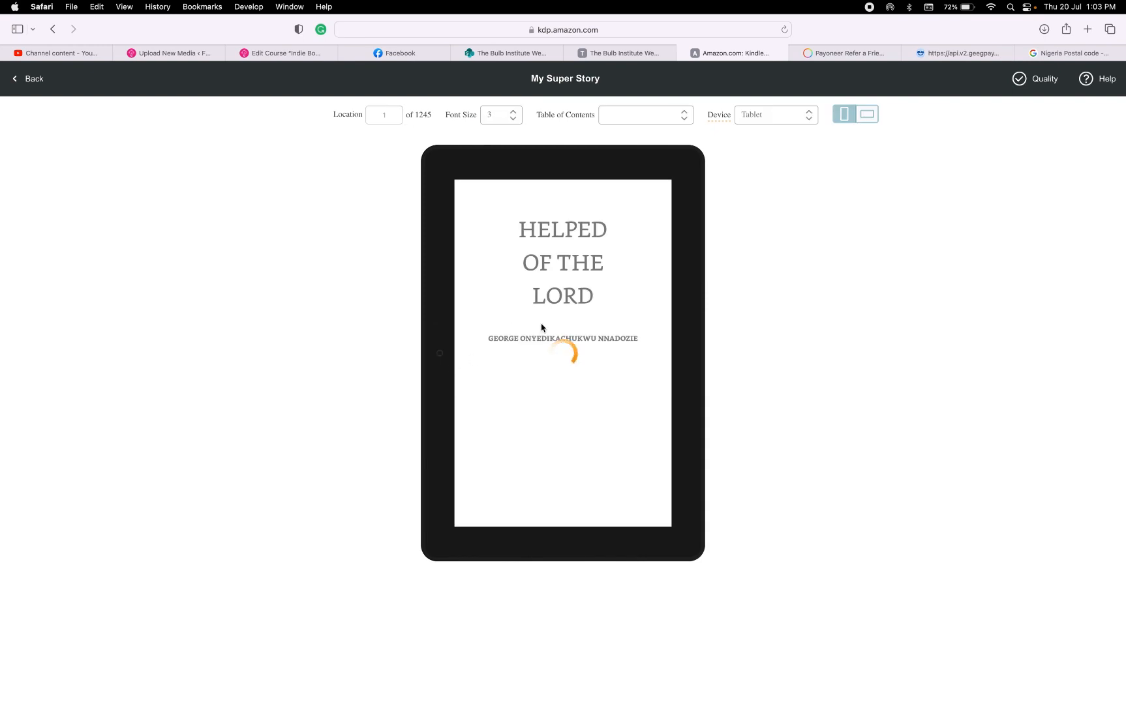
click(444, 365)
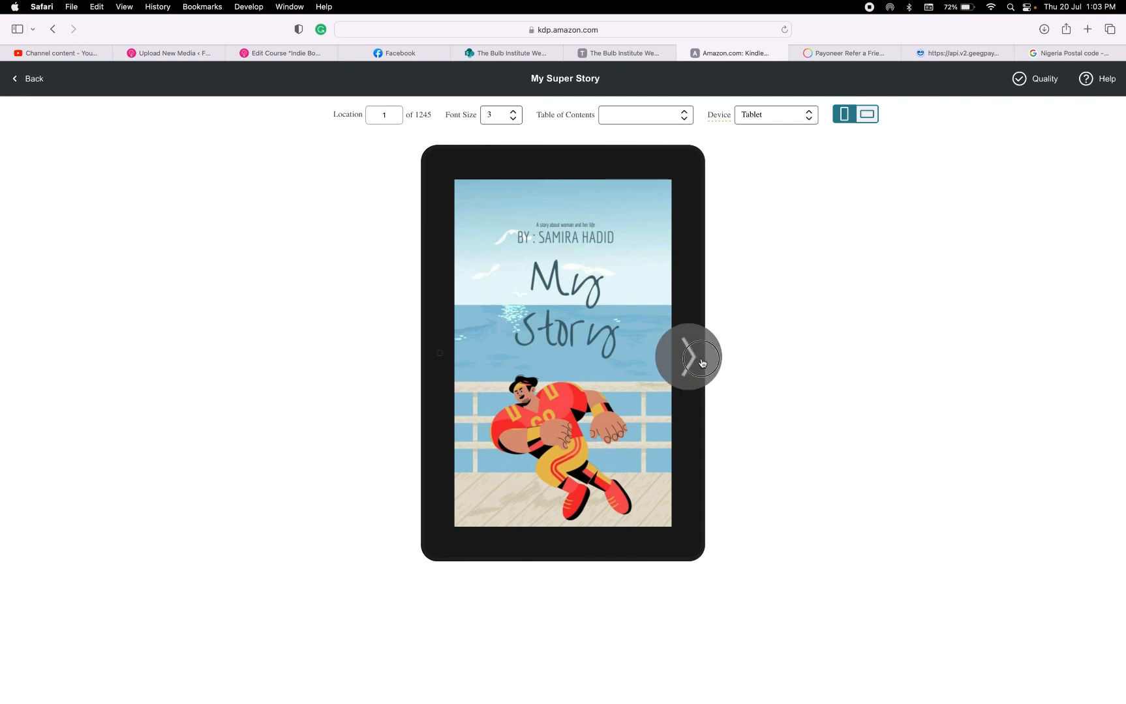
click(701, 362)
click(701, 362)
click(702, 363)
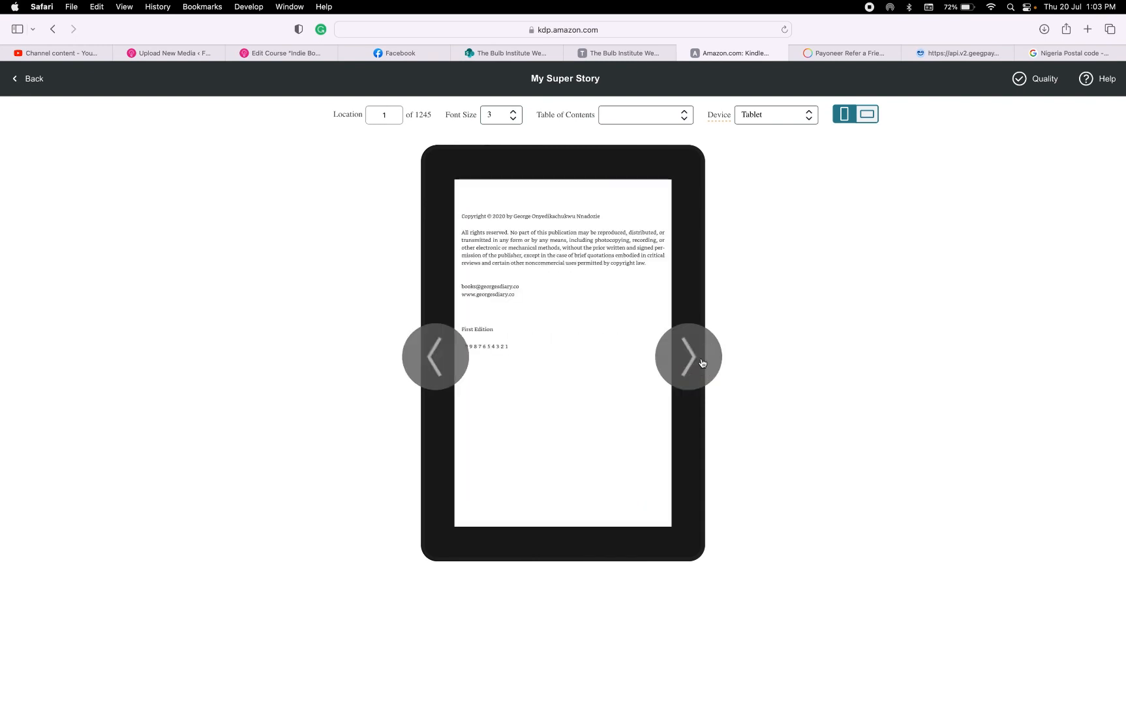
click(701, 363)
click(701, 363)
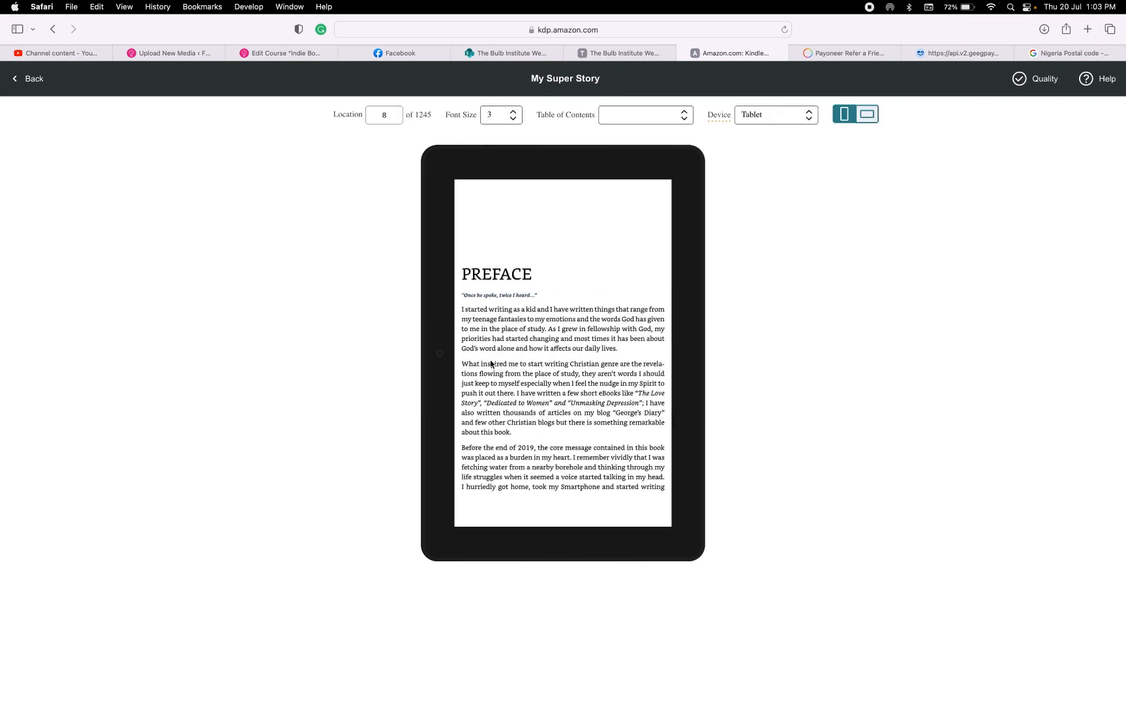
click(438, 370)
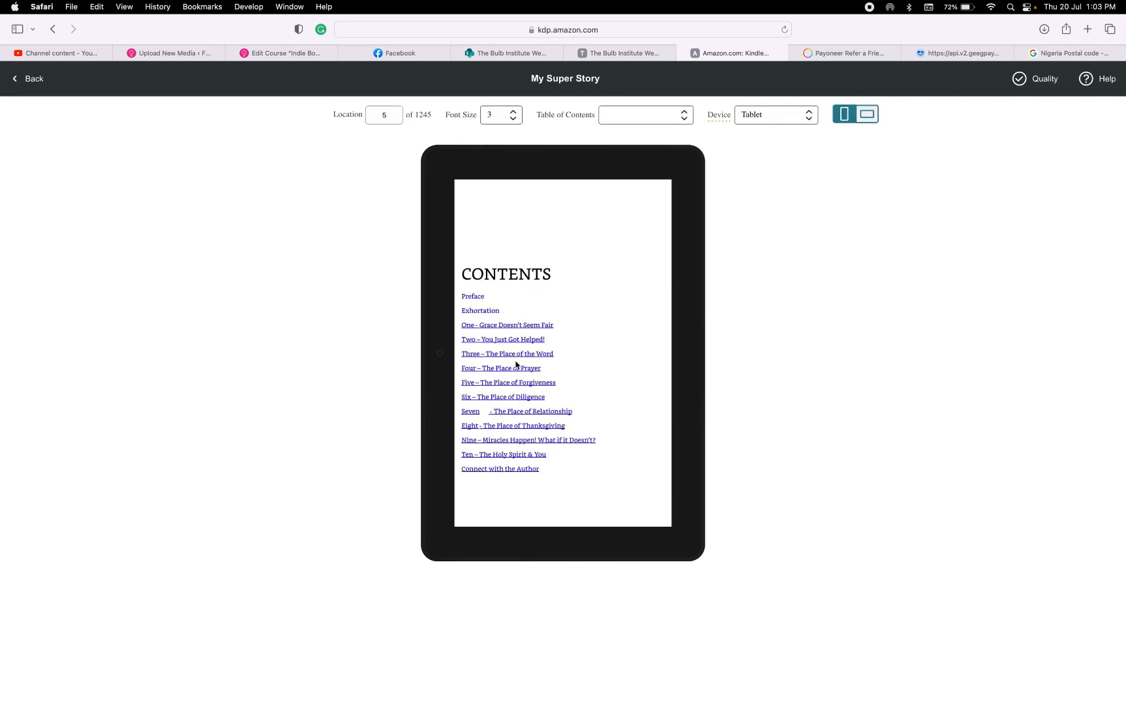
Step: Jump to chapter One - Grace Doesn't Seem Fair, check the CHAPTER ONE page, and exit the previewer
click(510, 326)
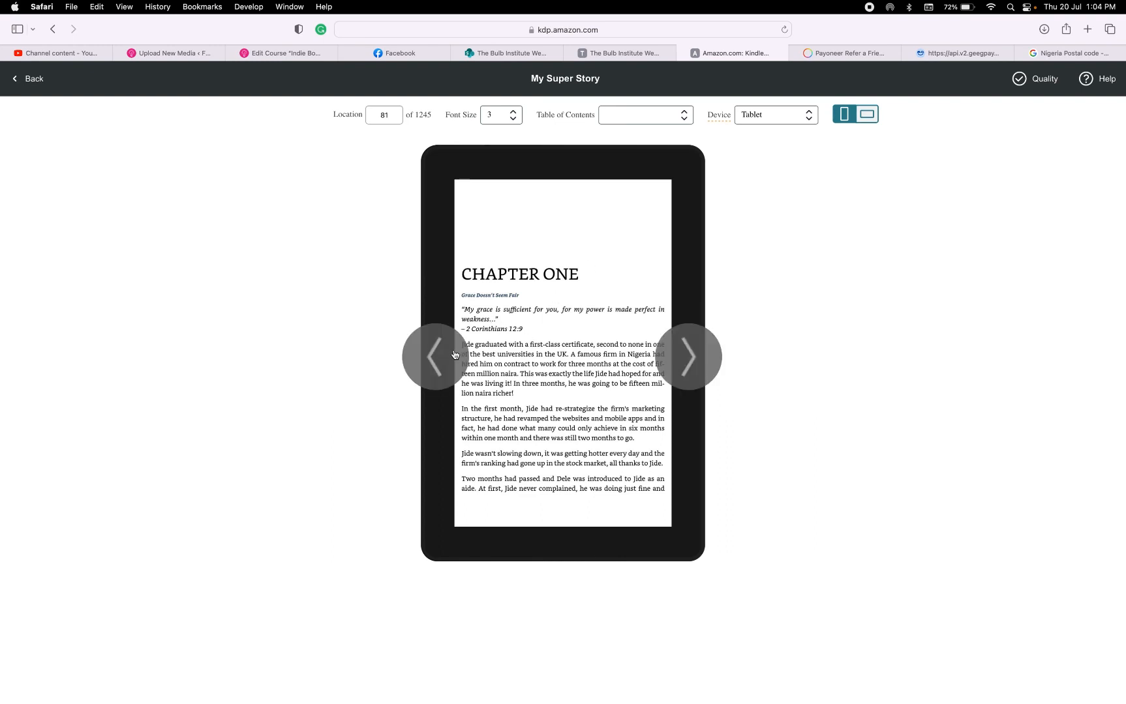
click(444, 356)
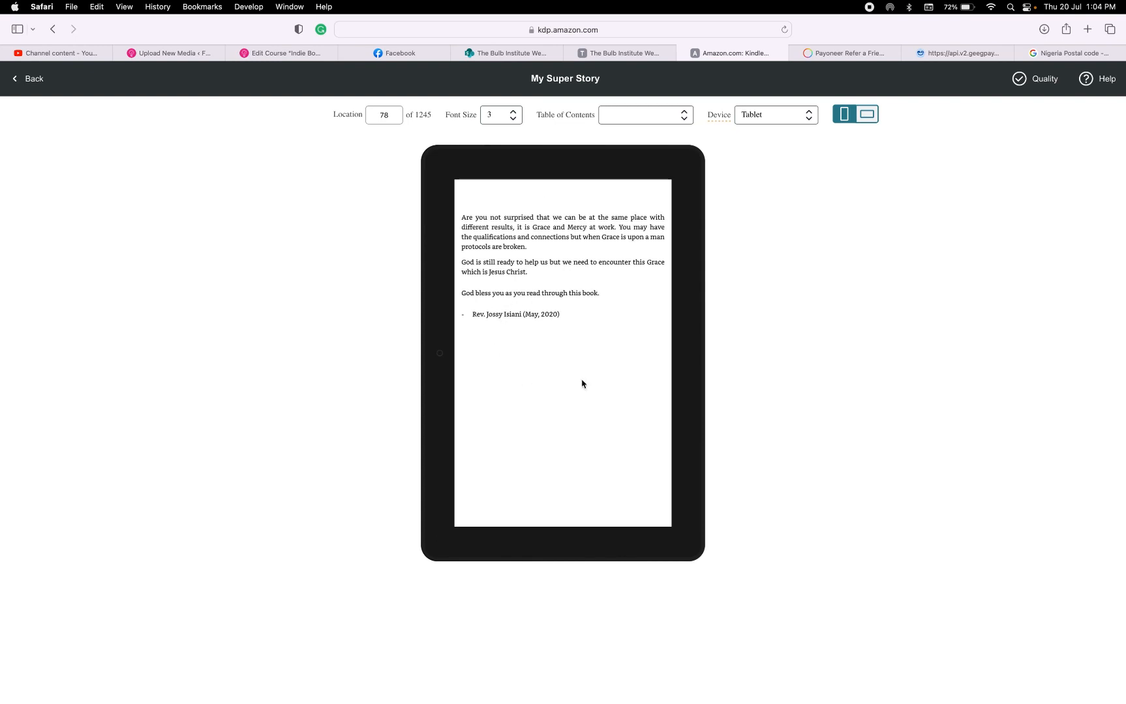
click(683, 370)
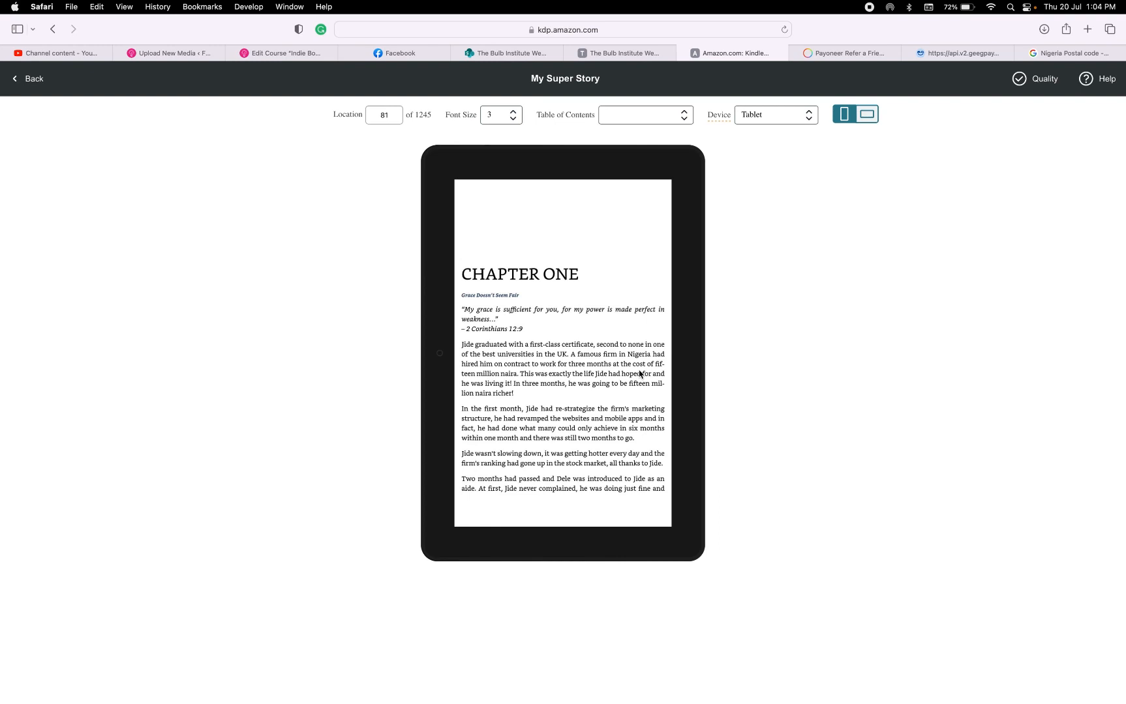
click(36, 87)
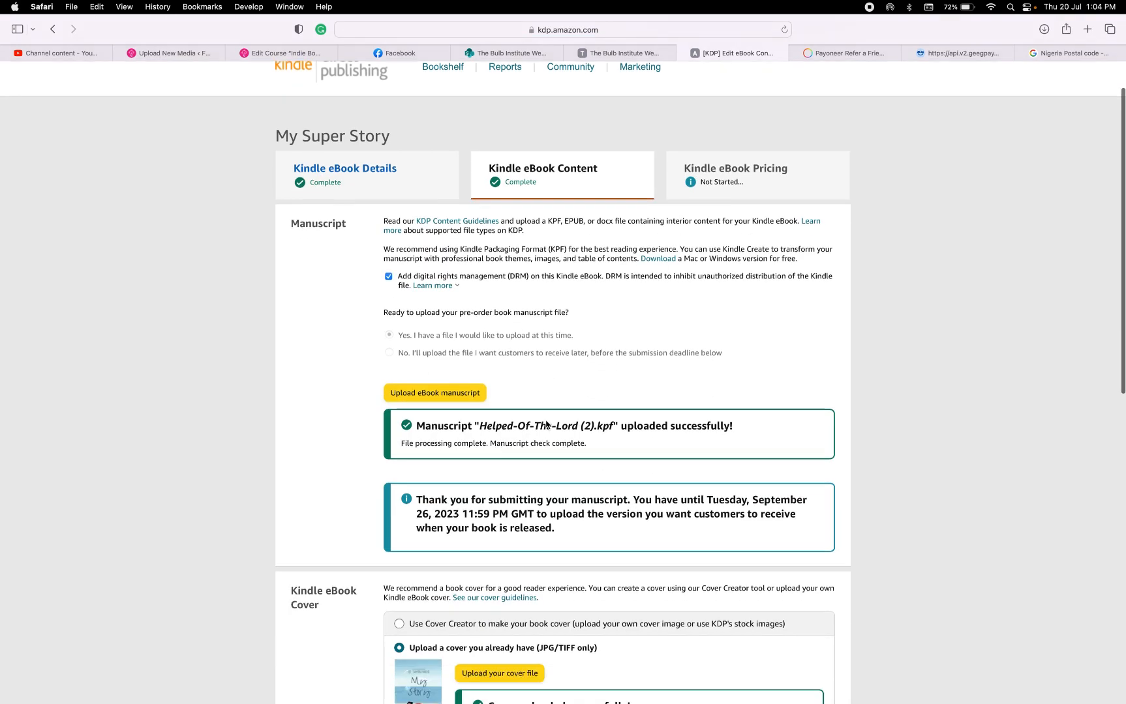
Step: Leave the ISBN and Publisher fields blank and save the eBook content, continuing to Pricing
scroll(547, 424, down, 15)
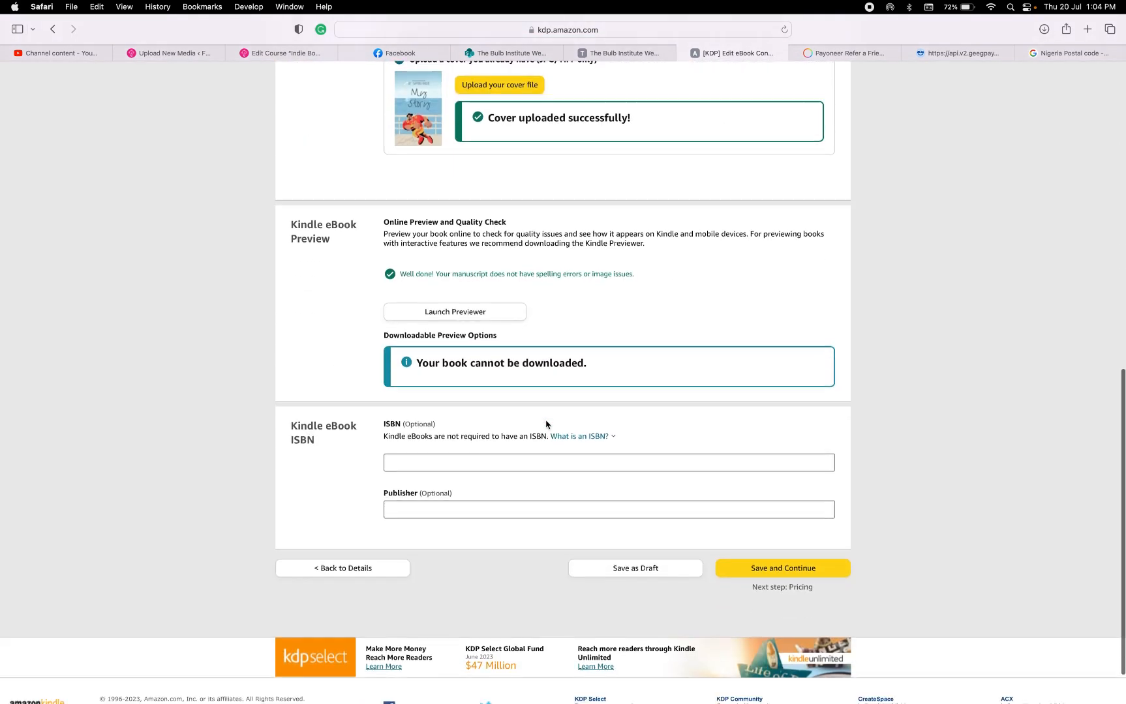
click(475, 456)
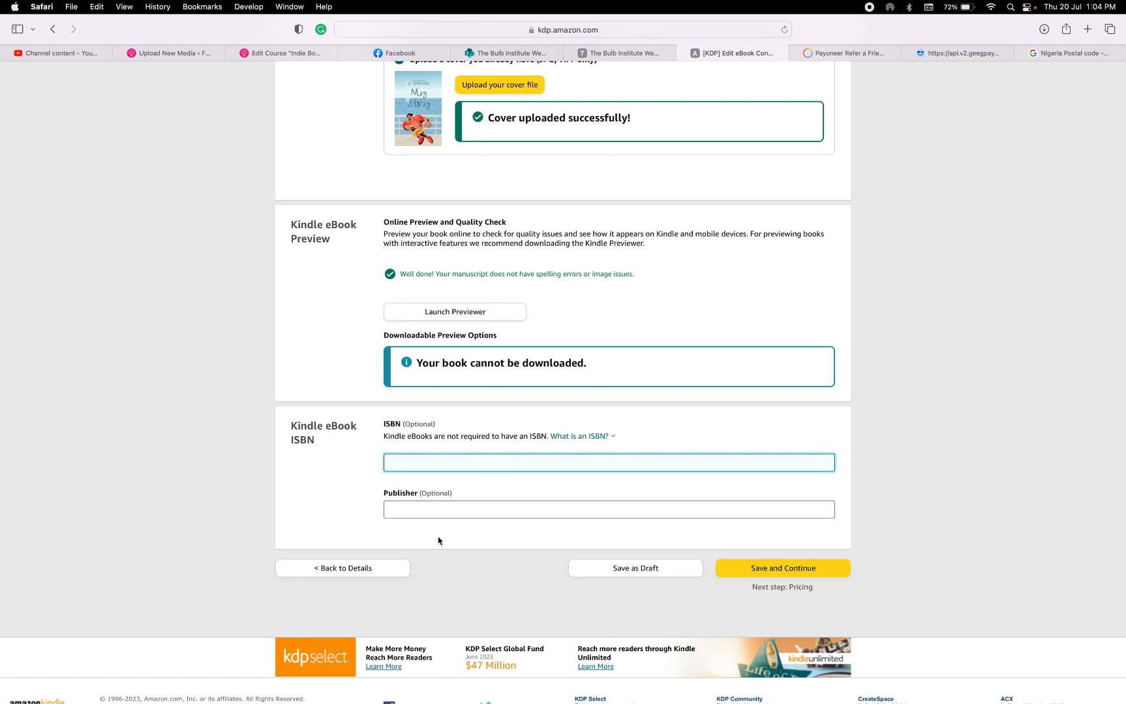
click(442, 511)
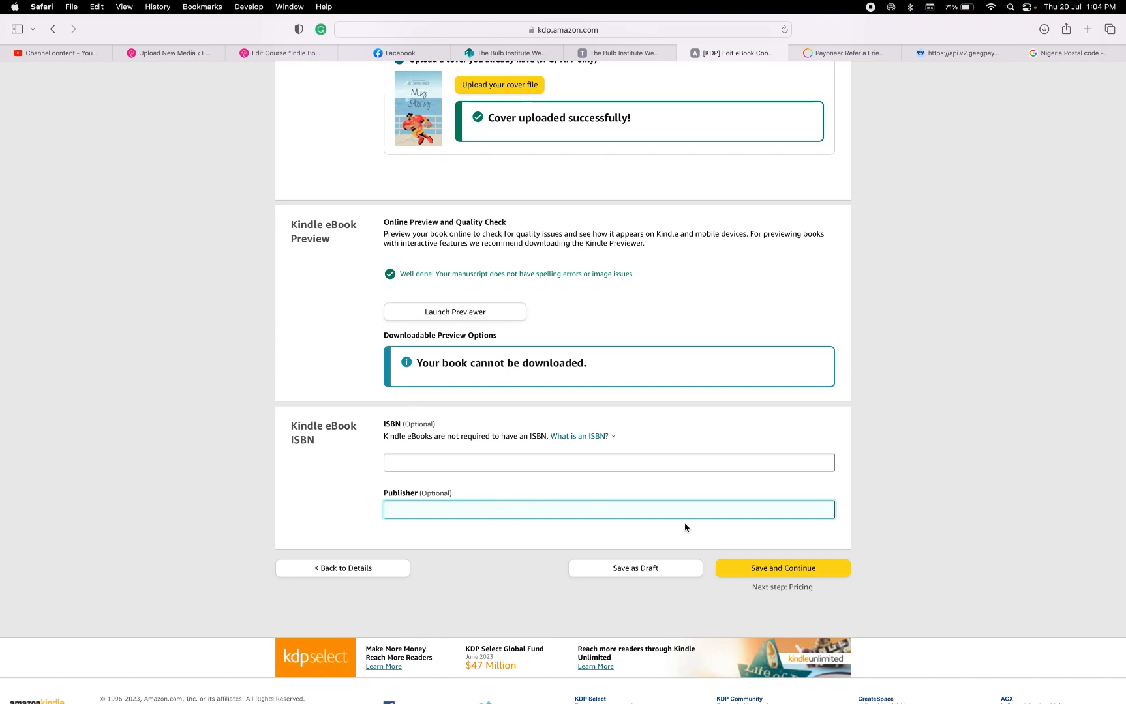
click(792, 572)
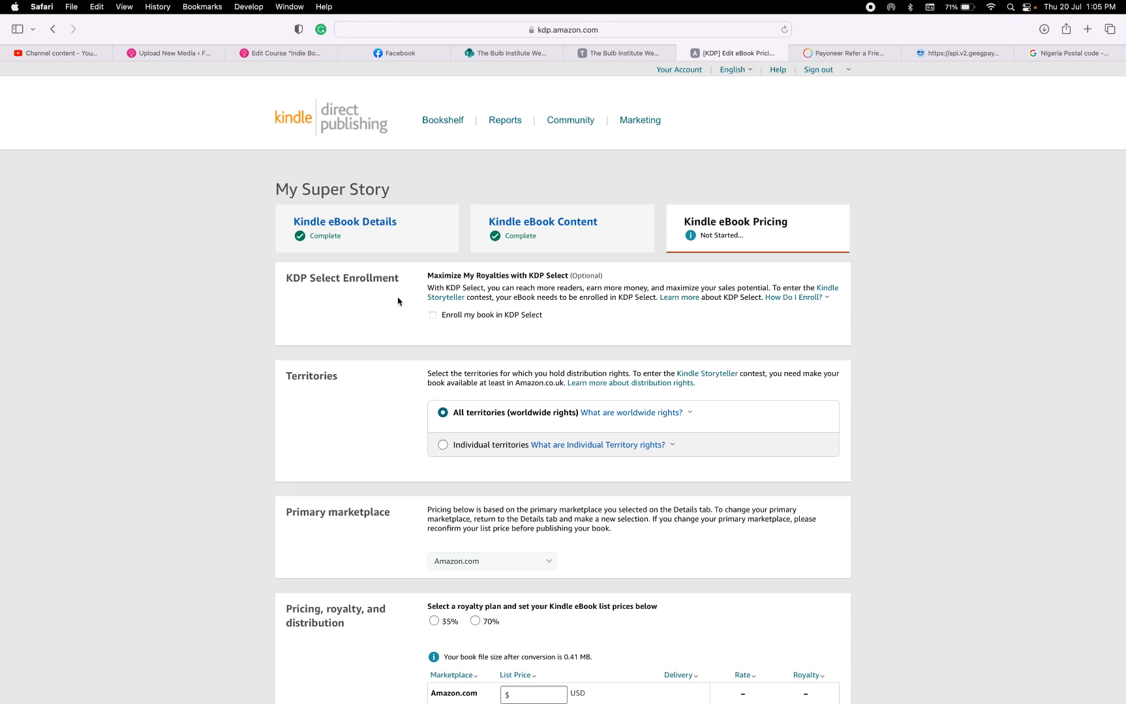
click(434, 316)
click(433, 316)
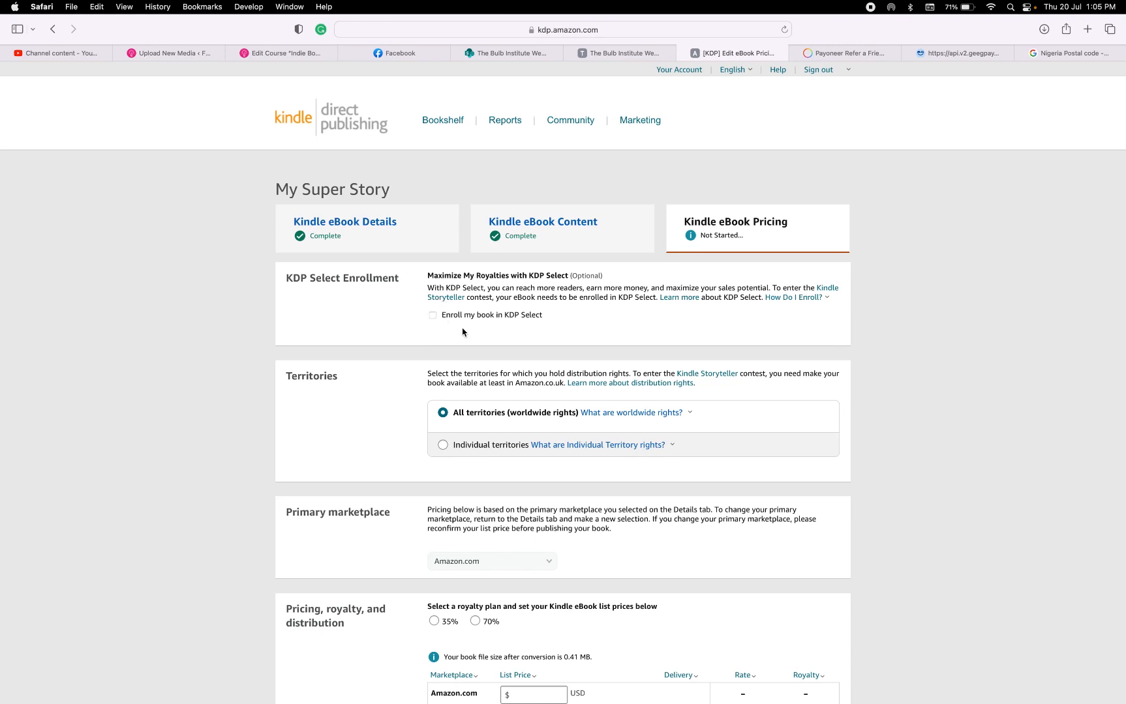
click(443, 446)
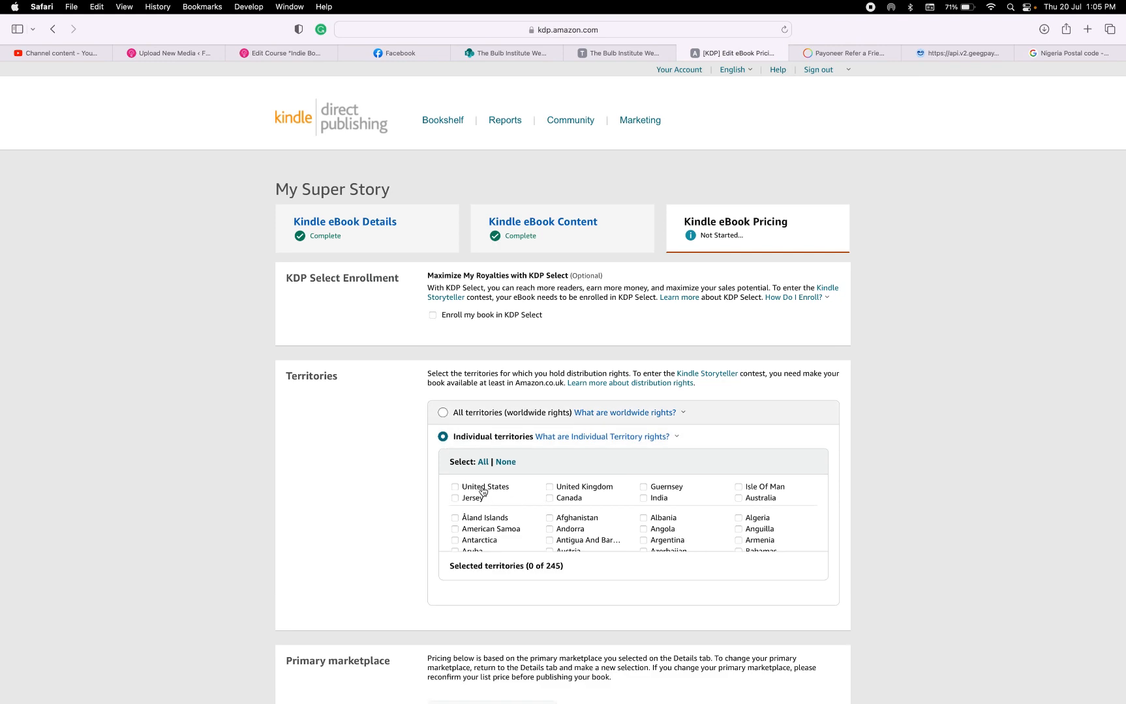
click(455, 488)
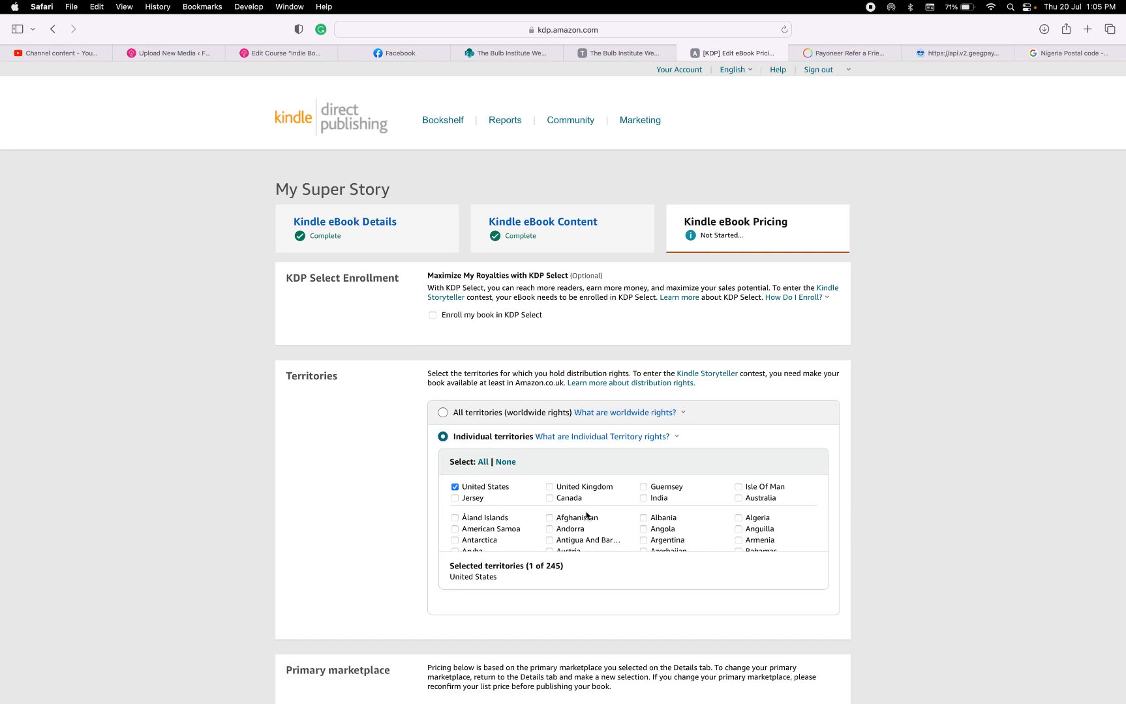
scroll(595, 520, down, 10)
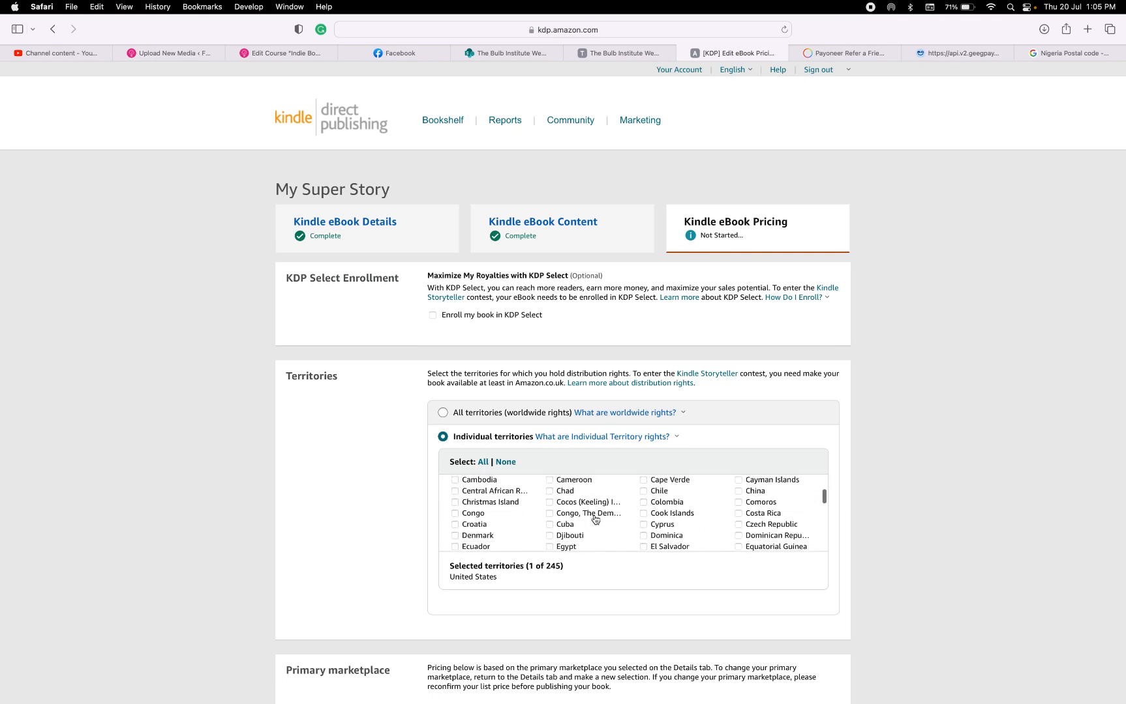
scroll(595, 519, down, 10)
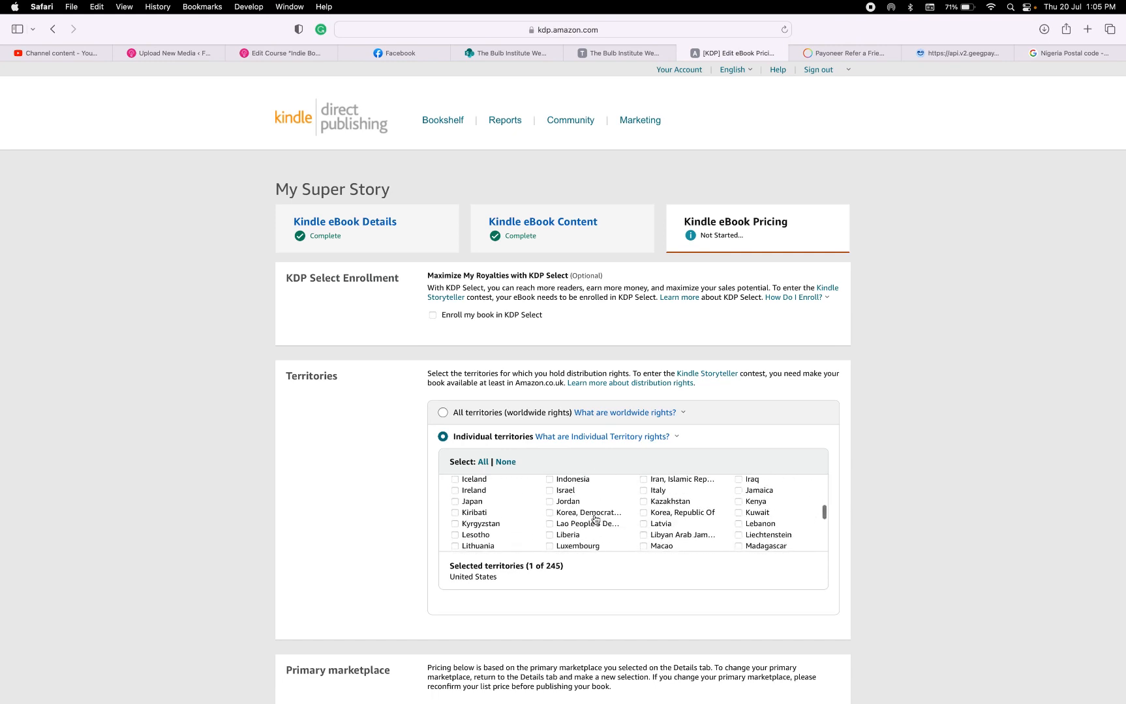
scroll(594, 520, down, 10)
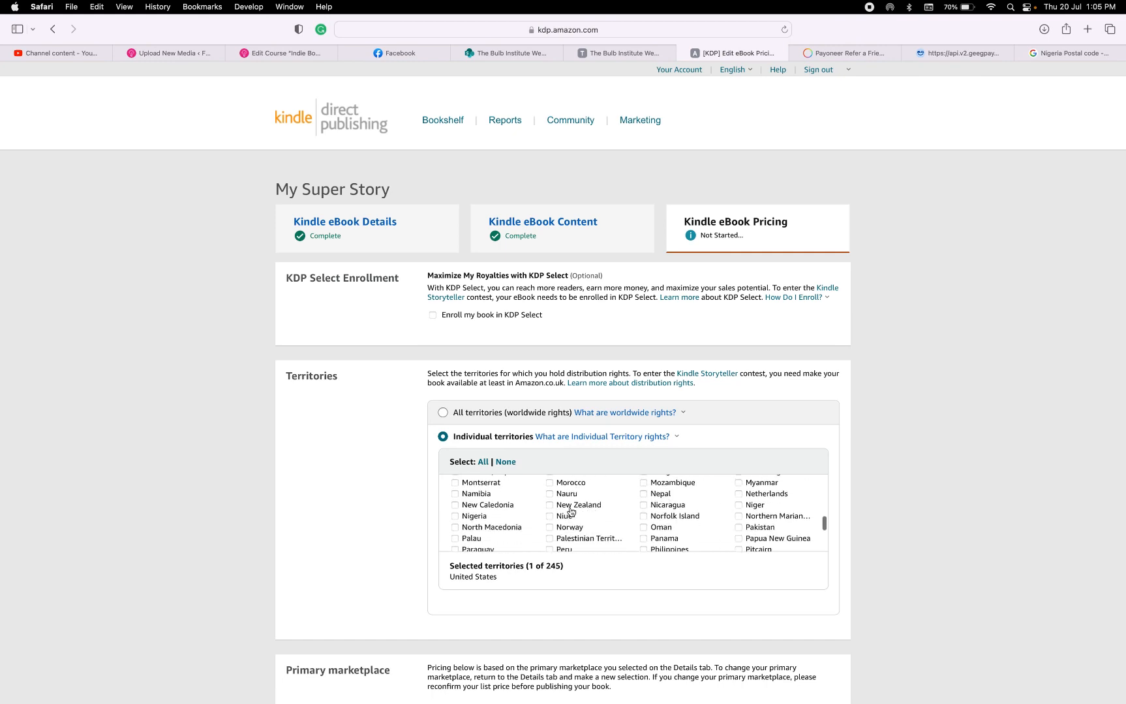
click(457, 516)
click(443, 413)
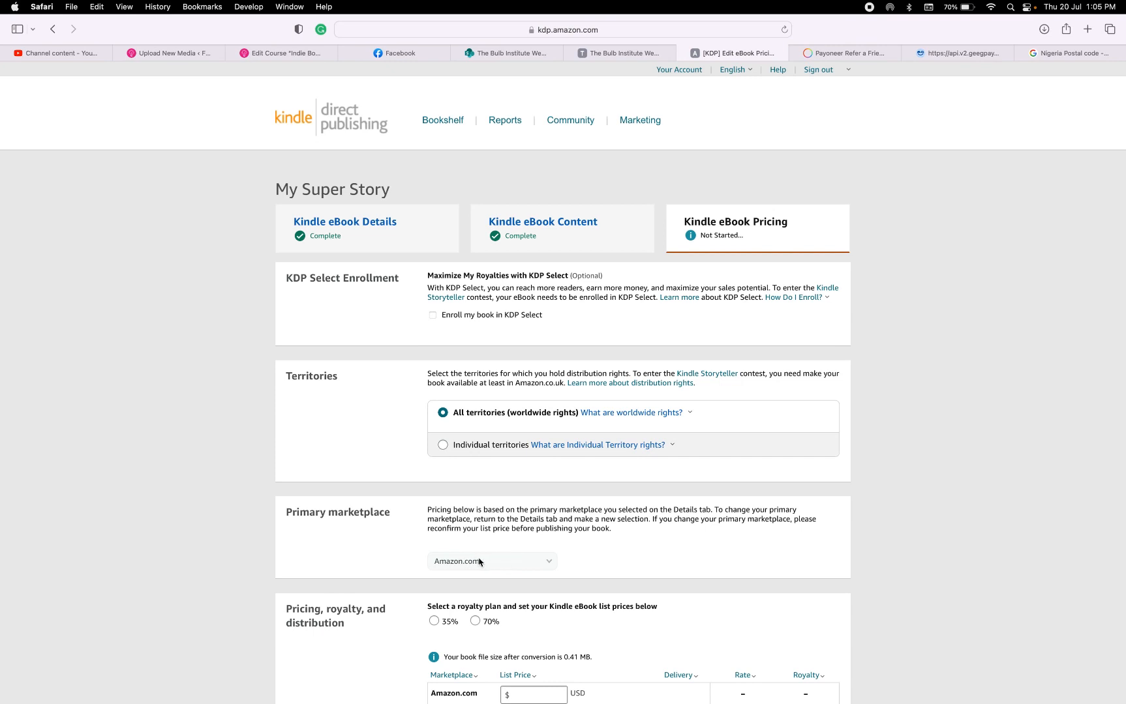
scroll(484, 556, down, 3)
Step: Choose the 70% royalty plan for the eBook
scroll(481, 562, down, 2)
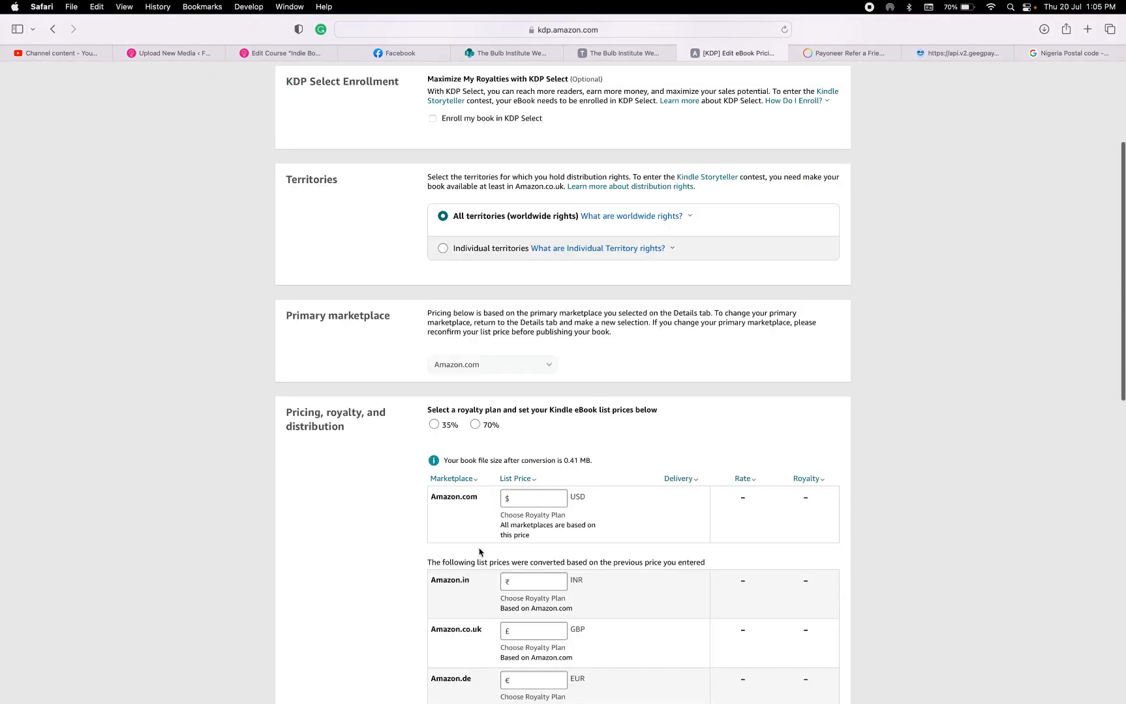
scroll(489, 435, down, 1)
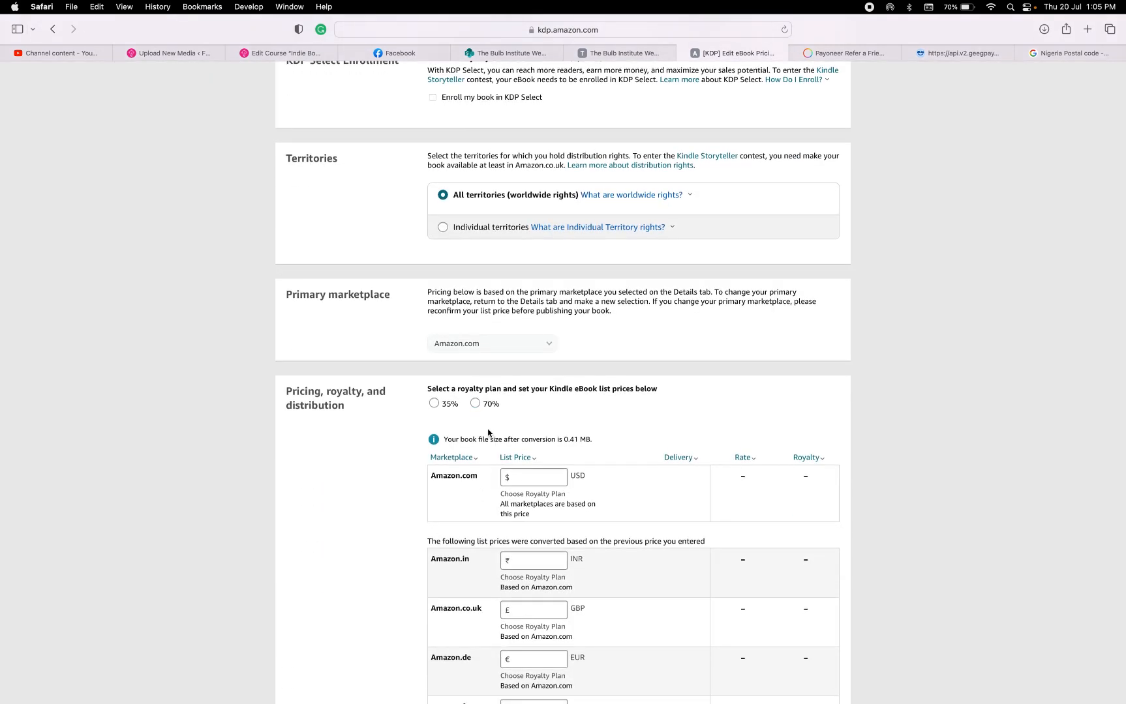
scroll(498, 470, down, 1)
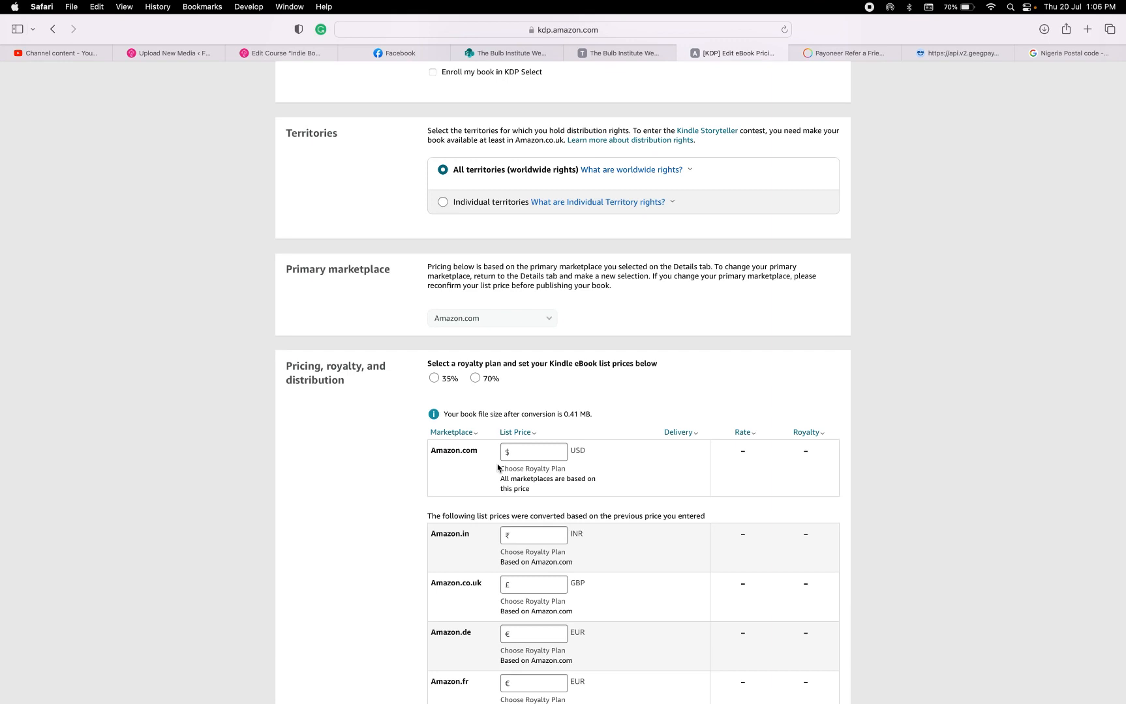
click(476, 378)
click(477, 378)
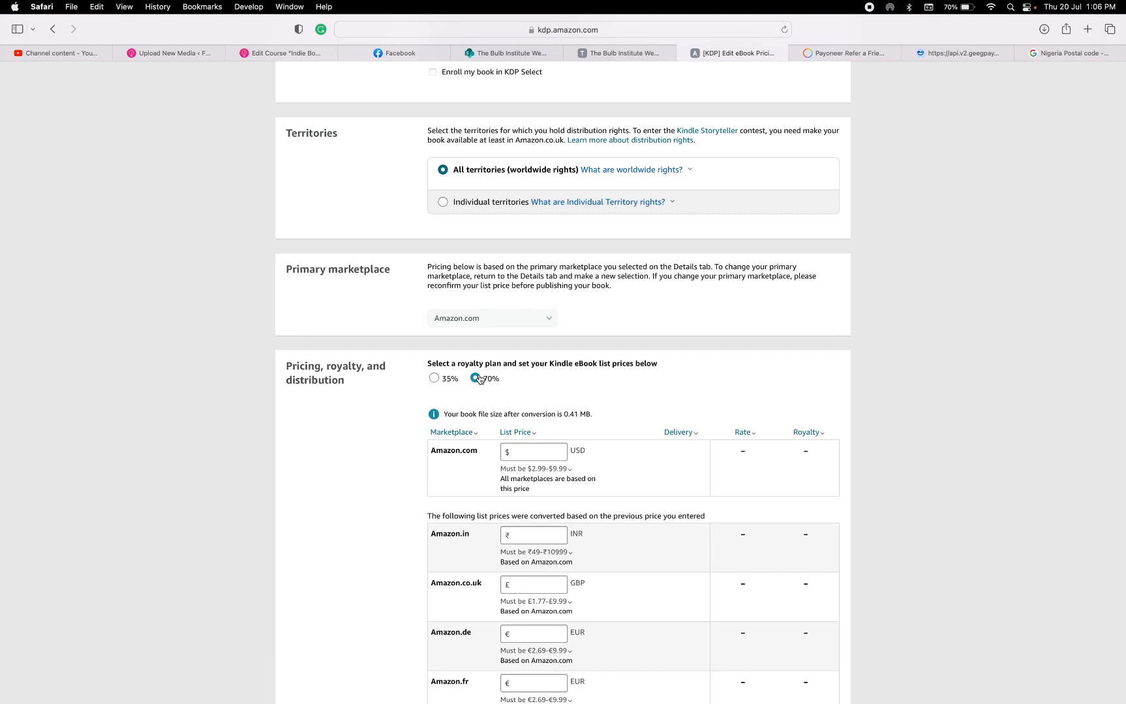
Step: Set the Amazon.com list price to $9.00, compare with the 35% plan, then return to 70%
click(540, 448)
text(10)
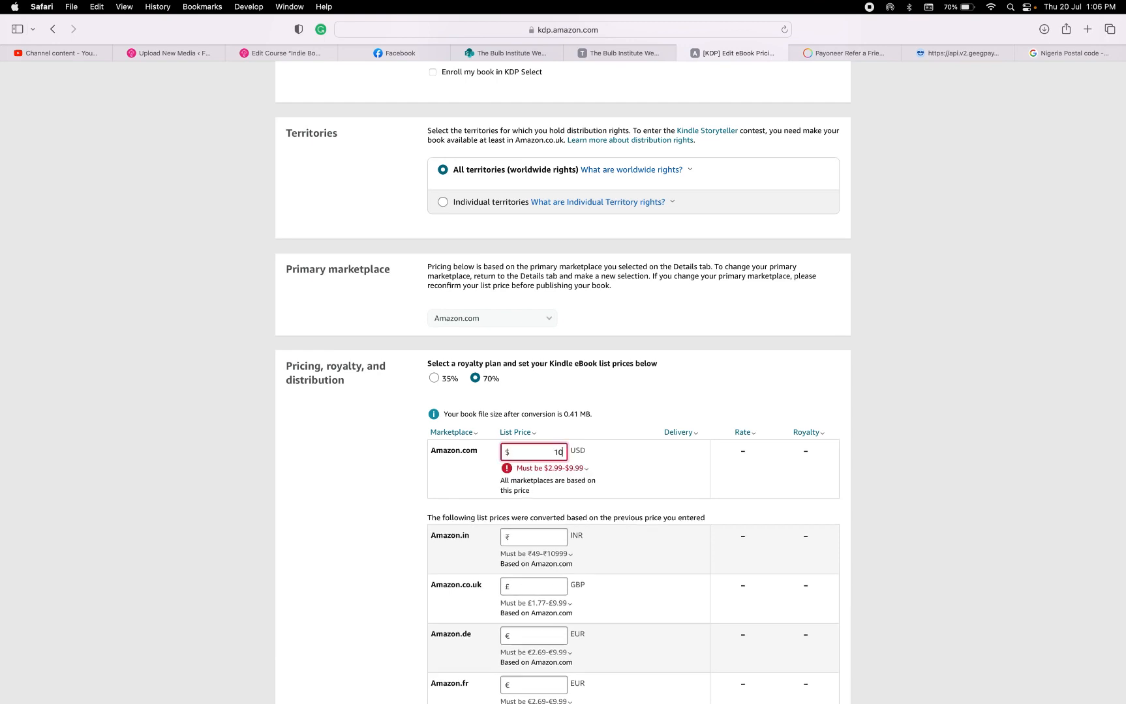
drag(564, 452, 549, 452)
text(9)
click(602, 438)
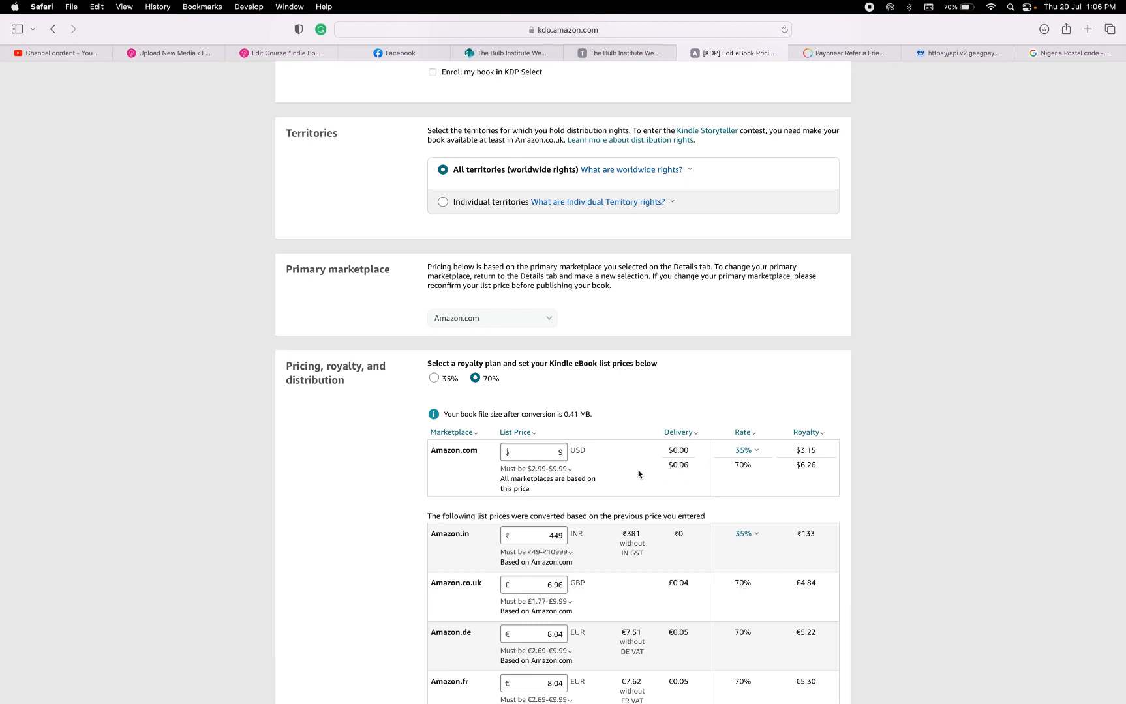
drag(592, 418, 562, 418)
click(434, 379)
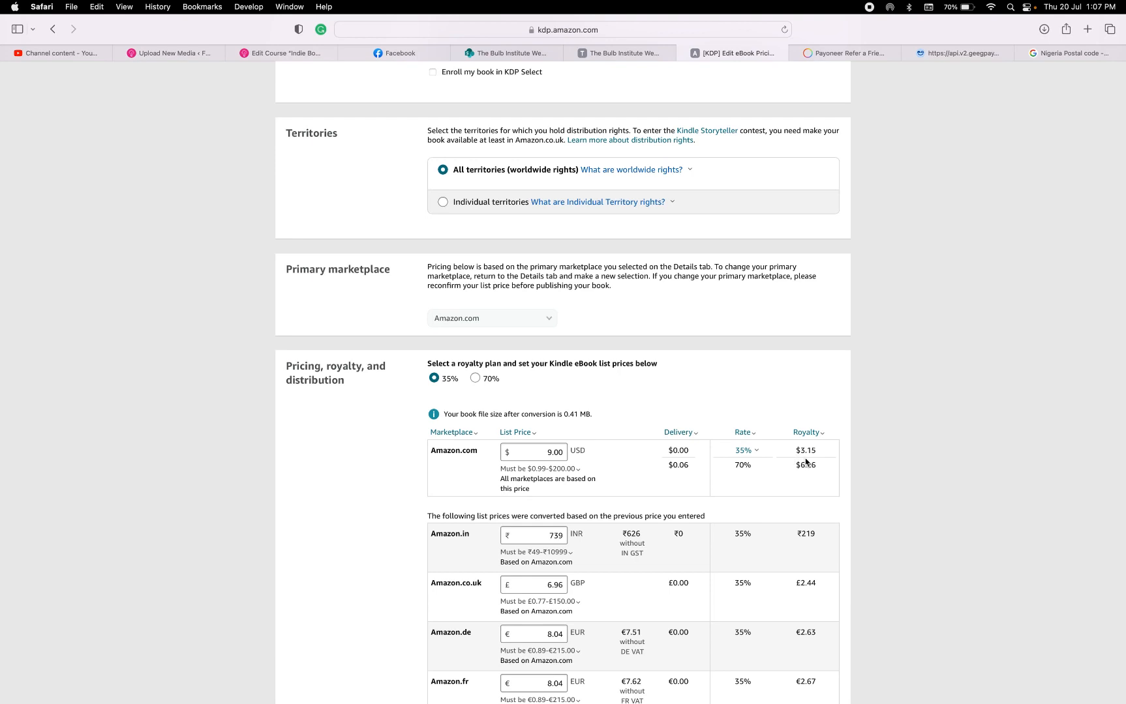
click(477, 381)
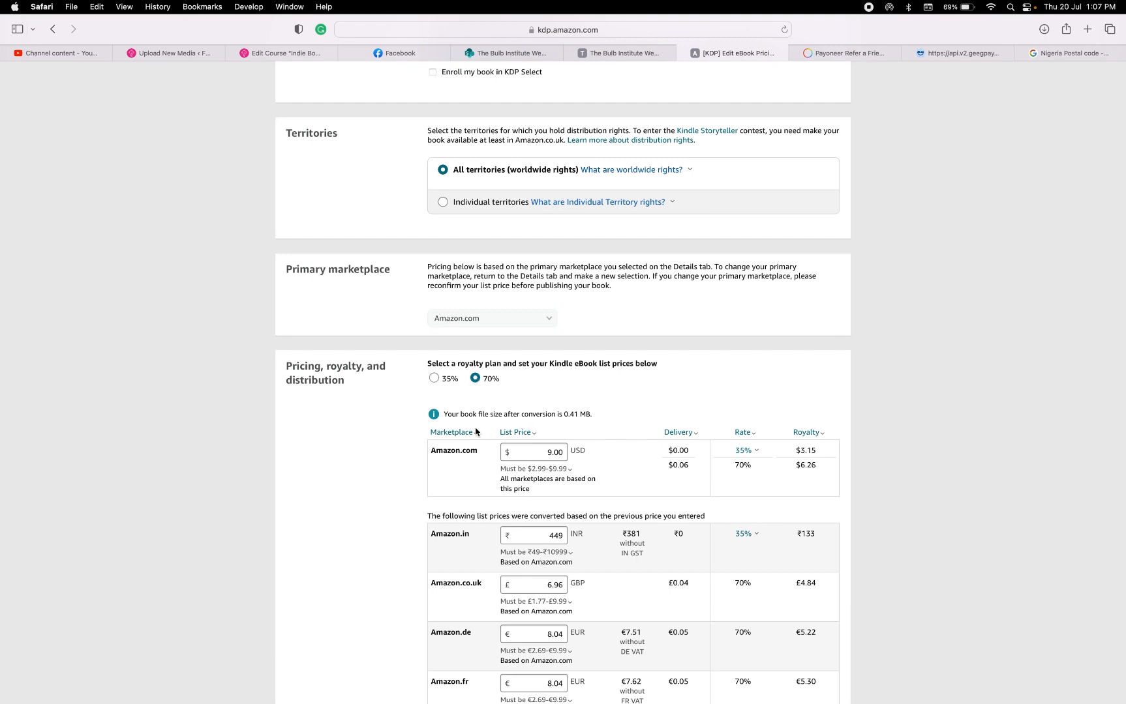
drag(445, 414, 604, 406)
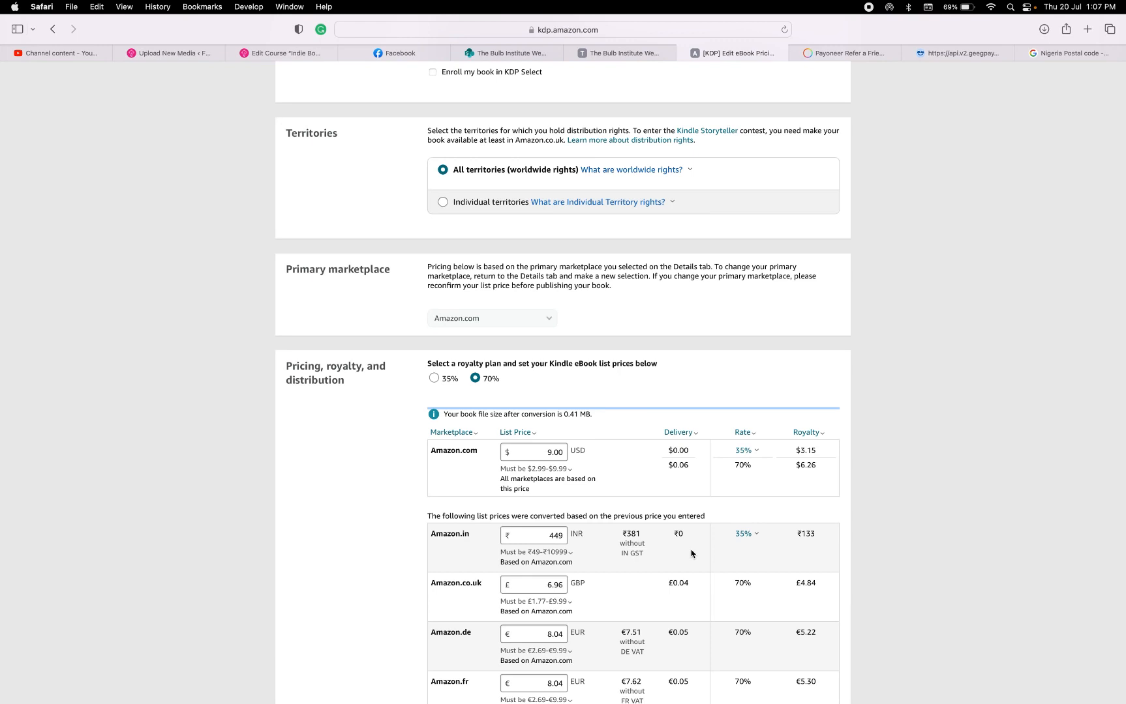
scroll(691, 553, down, 4)
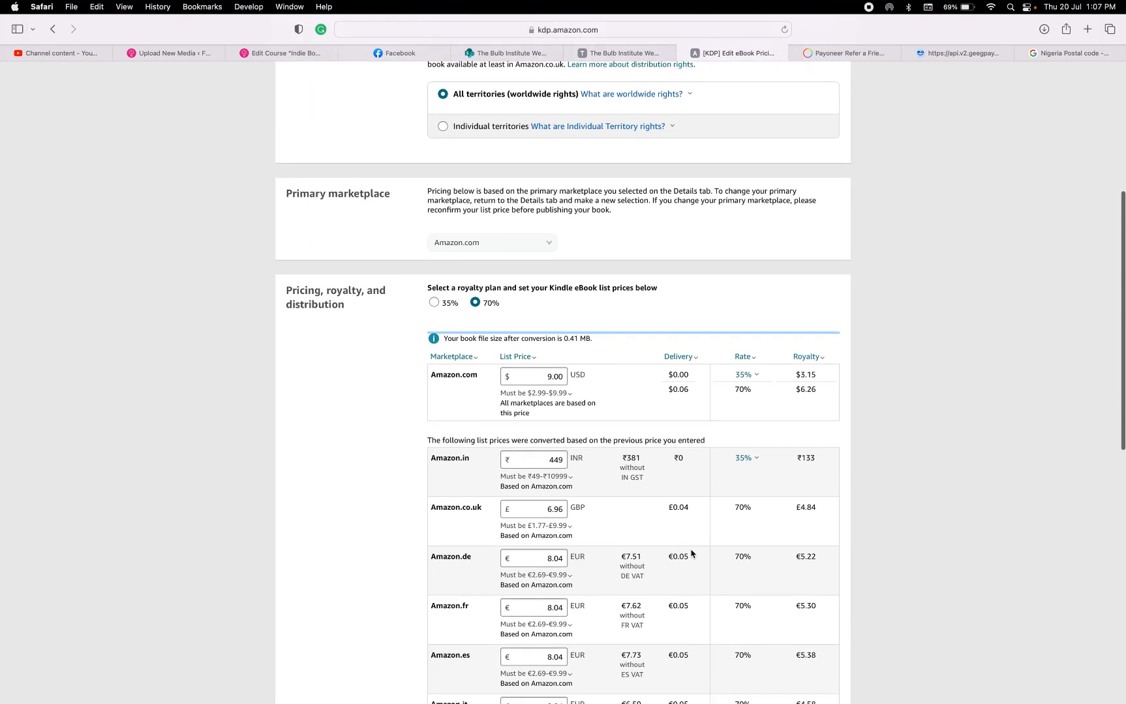
scroll(691, 554, down, 9)
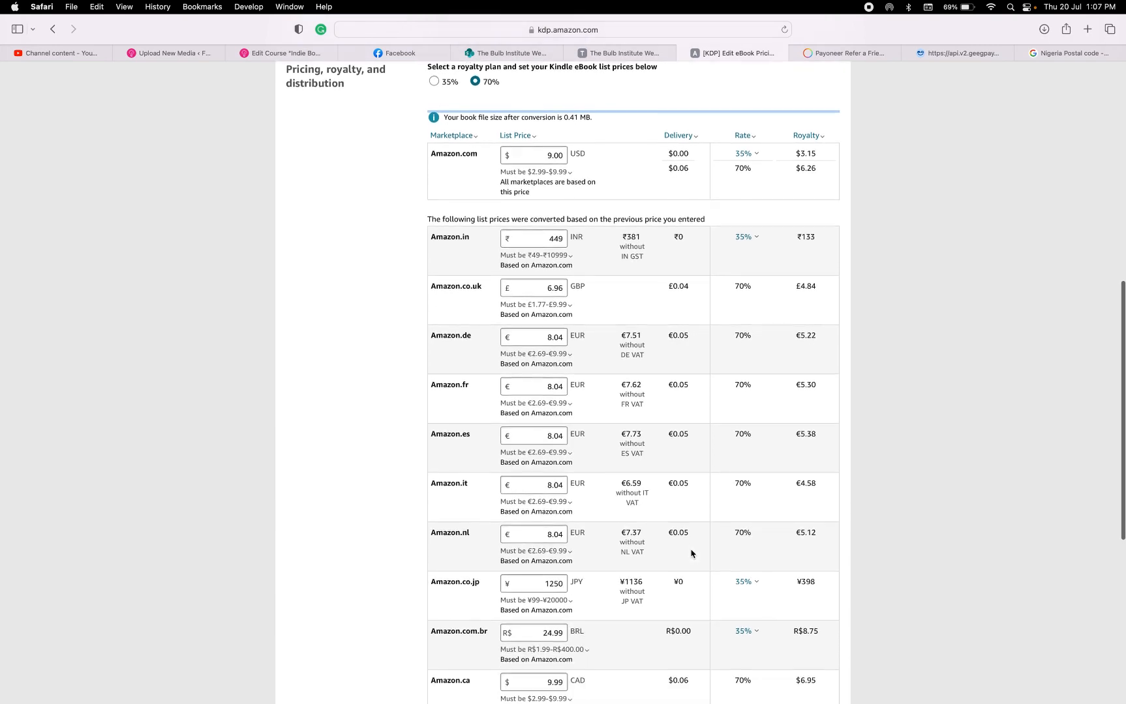
scroll(692, 554, down, 5)
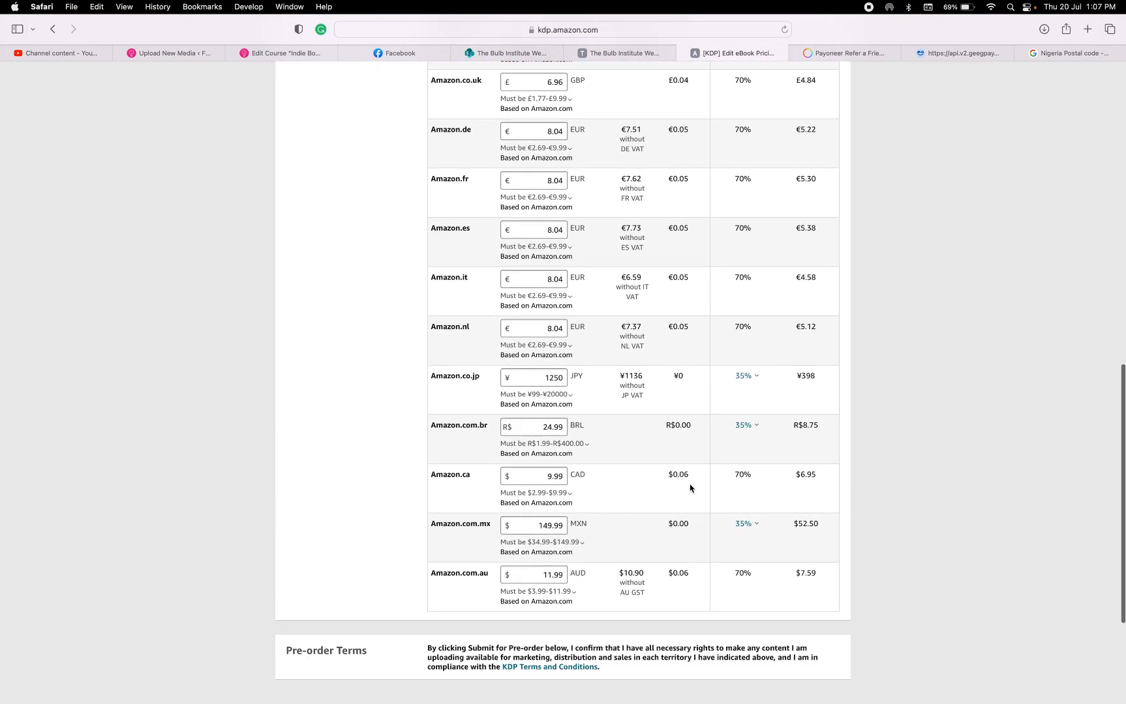
scroll(687, 476, up, 10)
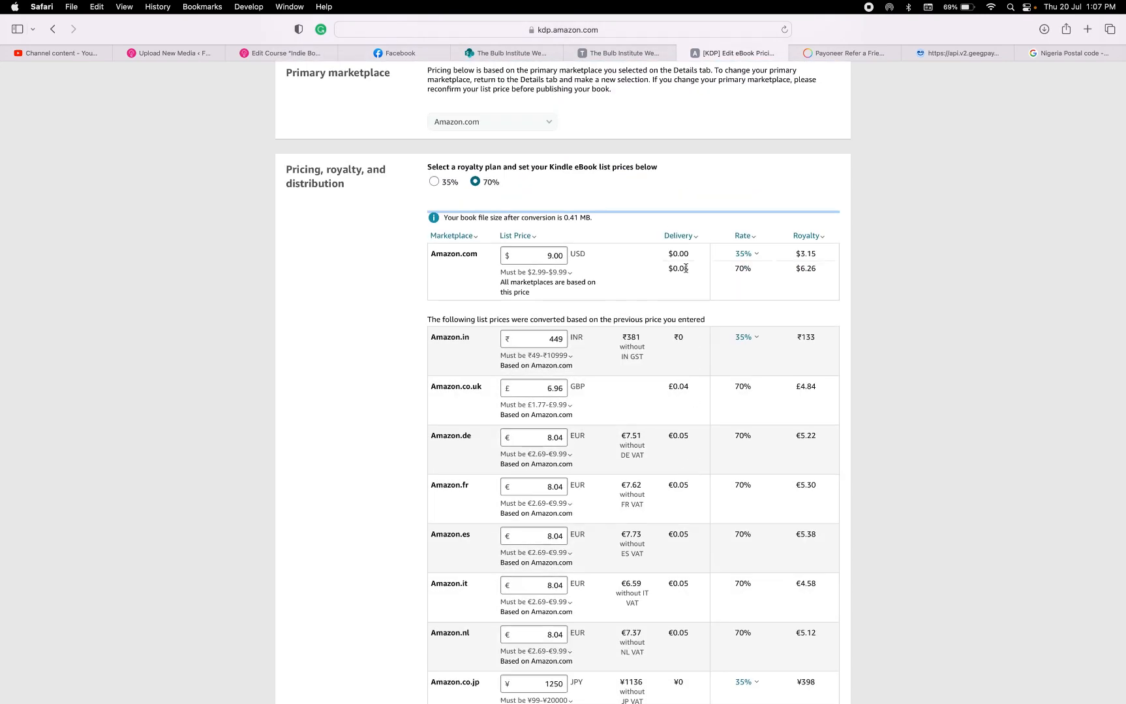
scroll(685, 268, down, 8)
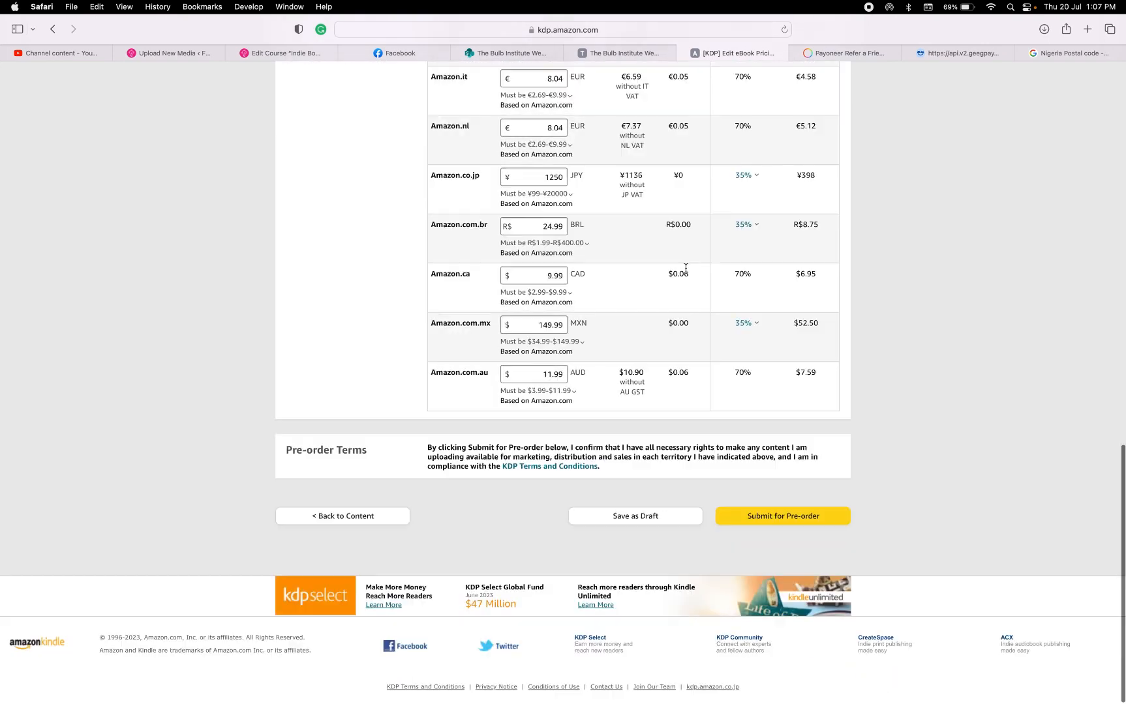
scroll(686, 268, up, 2)
scroll(686, 268, down, 4)
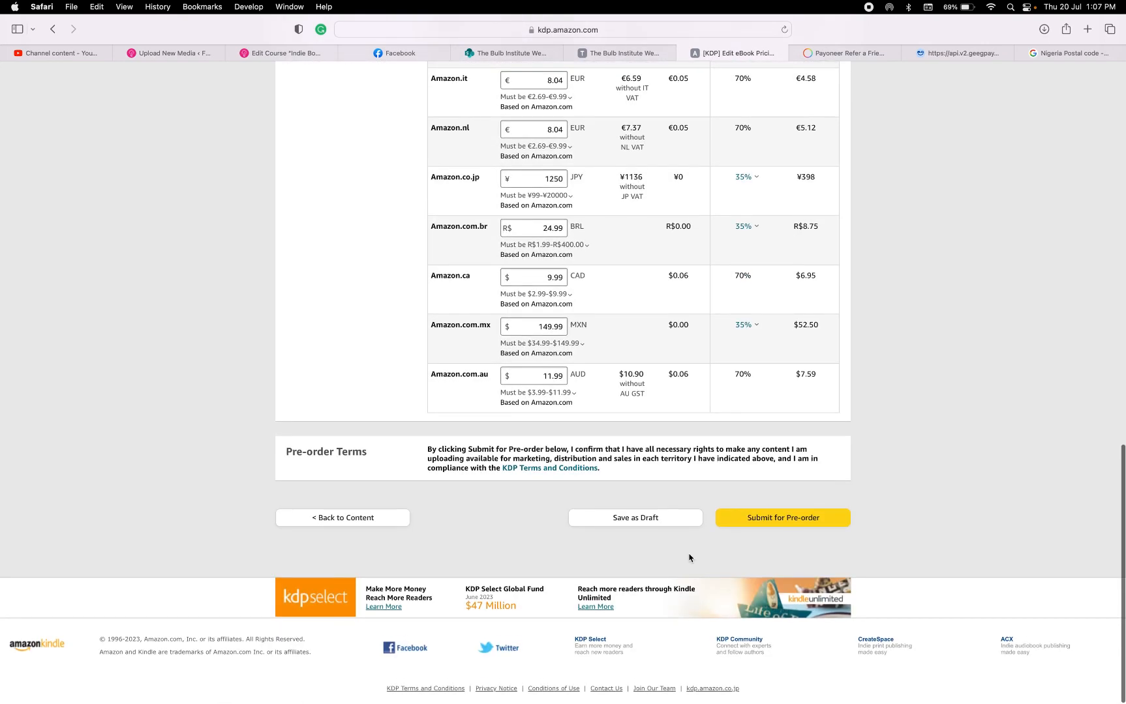
scroll(686, 444, up, 15)
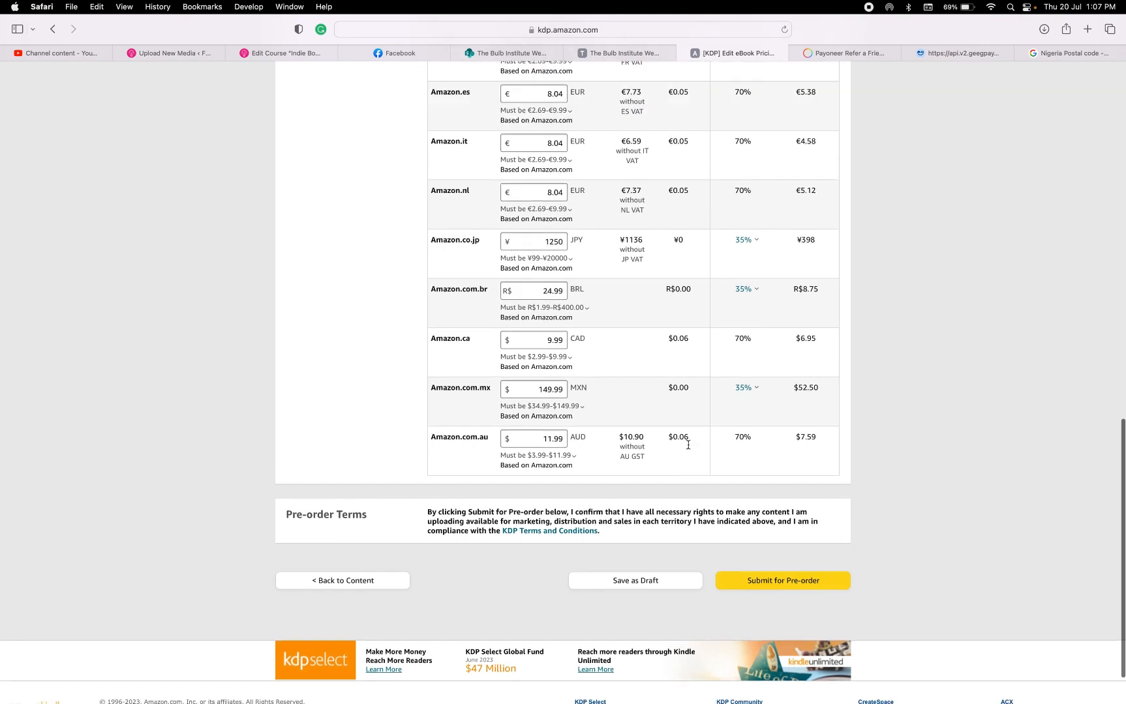
scroll(688, 445, up, 4)
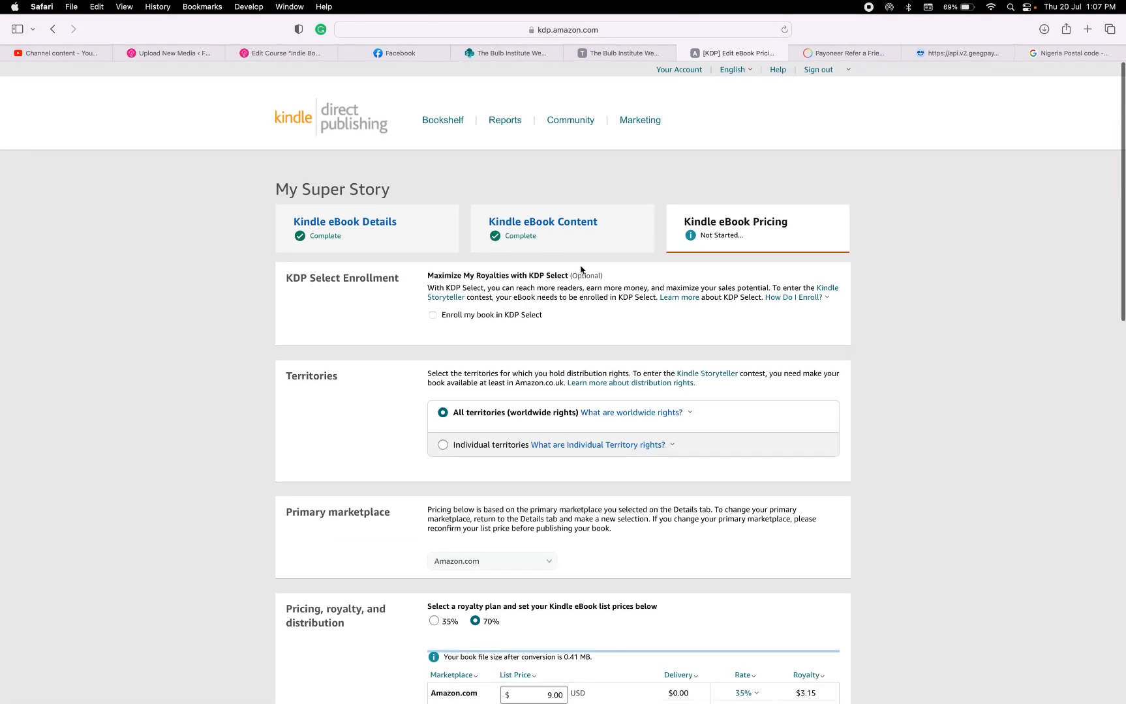
scroll(734, 384, down, 18)
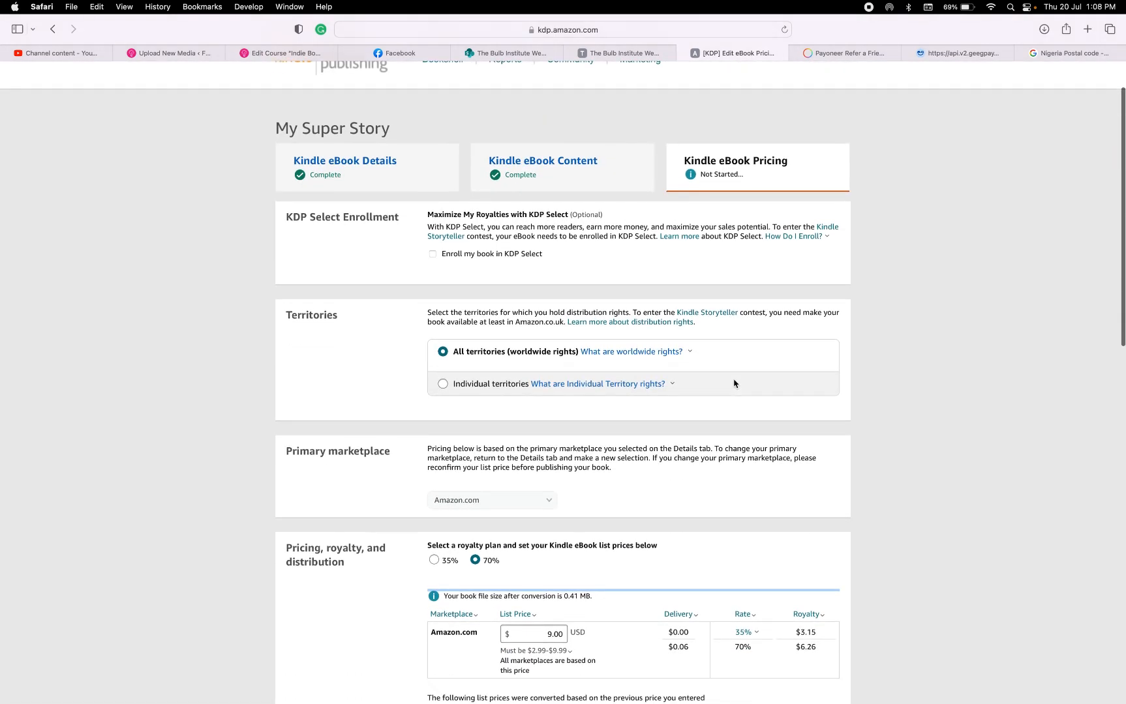
scroll(734, 384, up, 20)
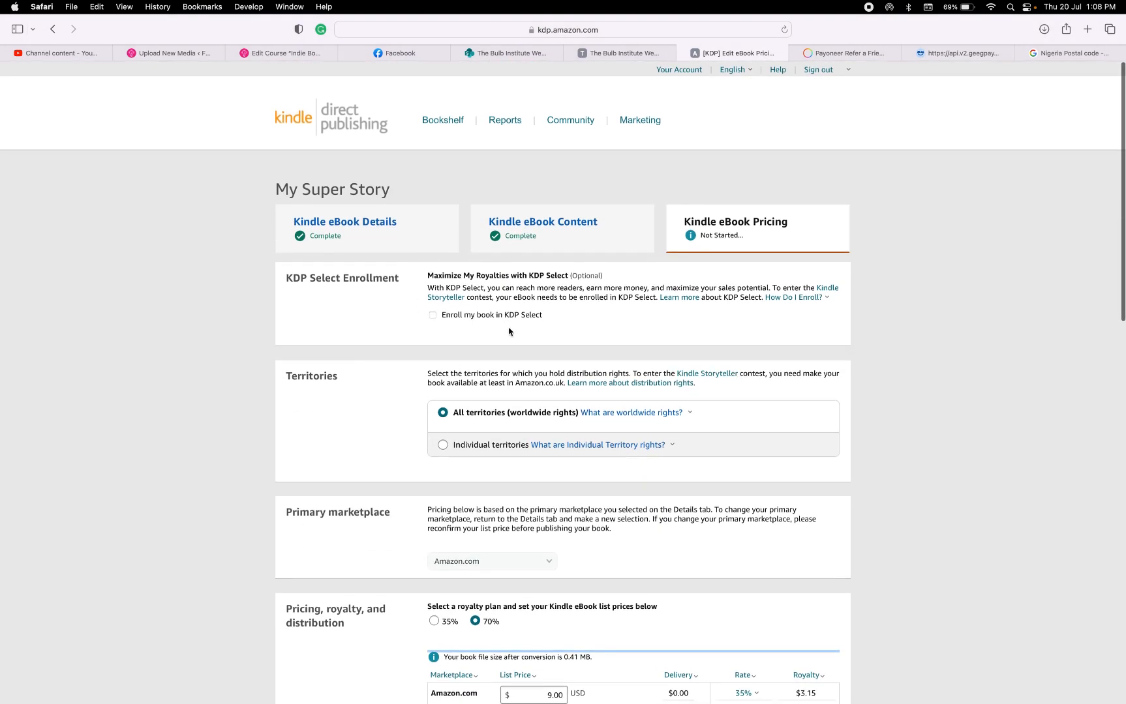
scroll(510, 330, down, 18)
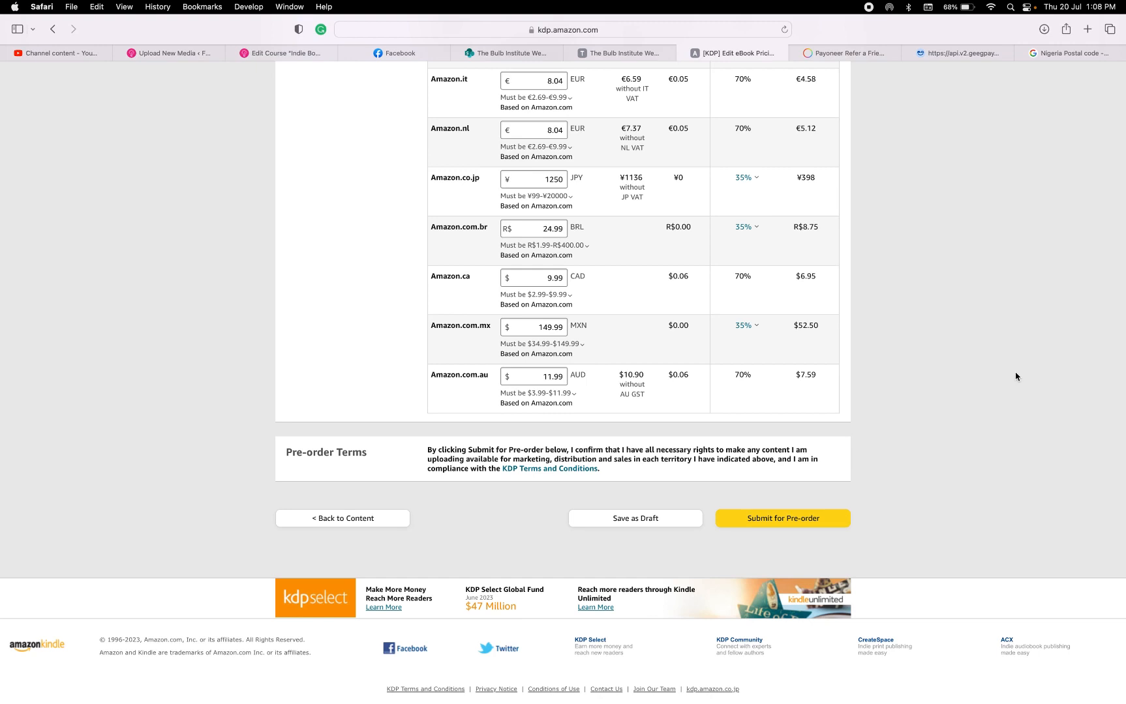
scroll(1016, 376, up, 20)
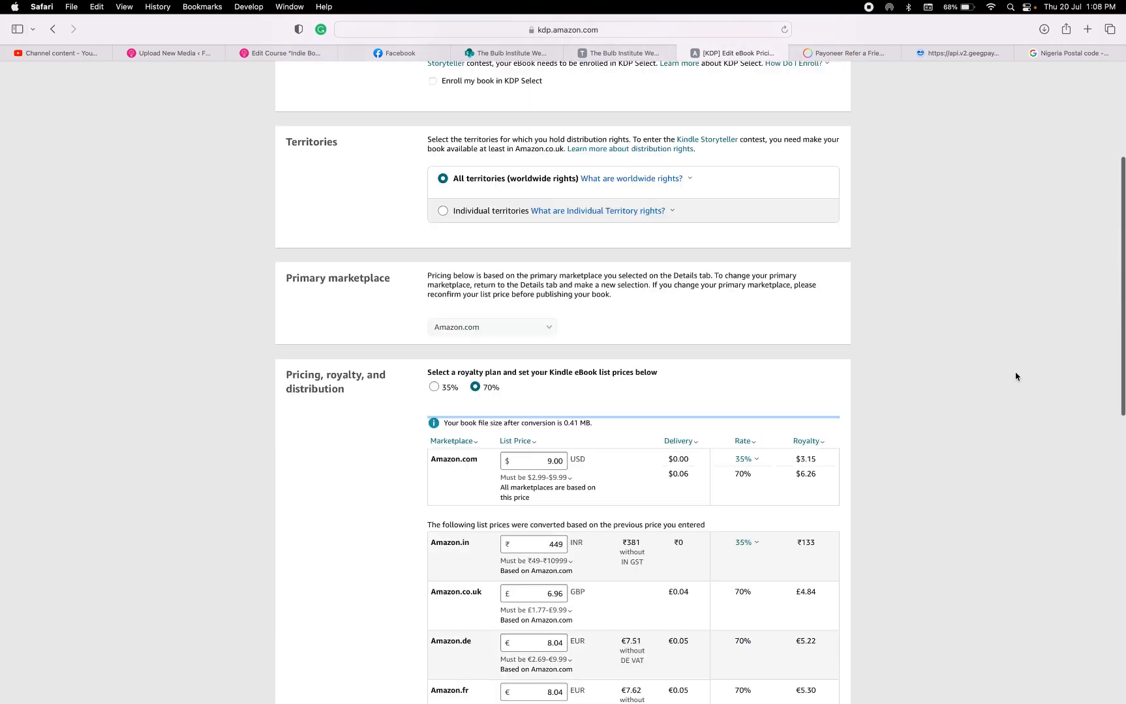
scroll(983, 297, up, 5)
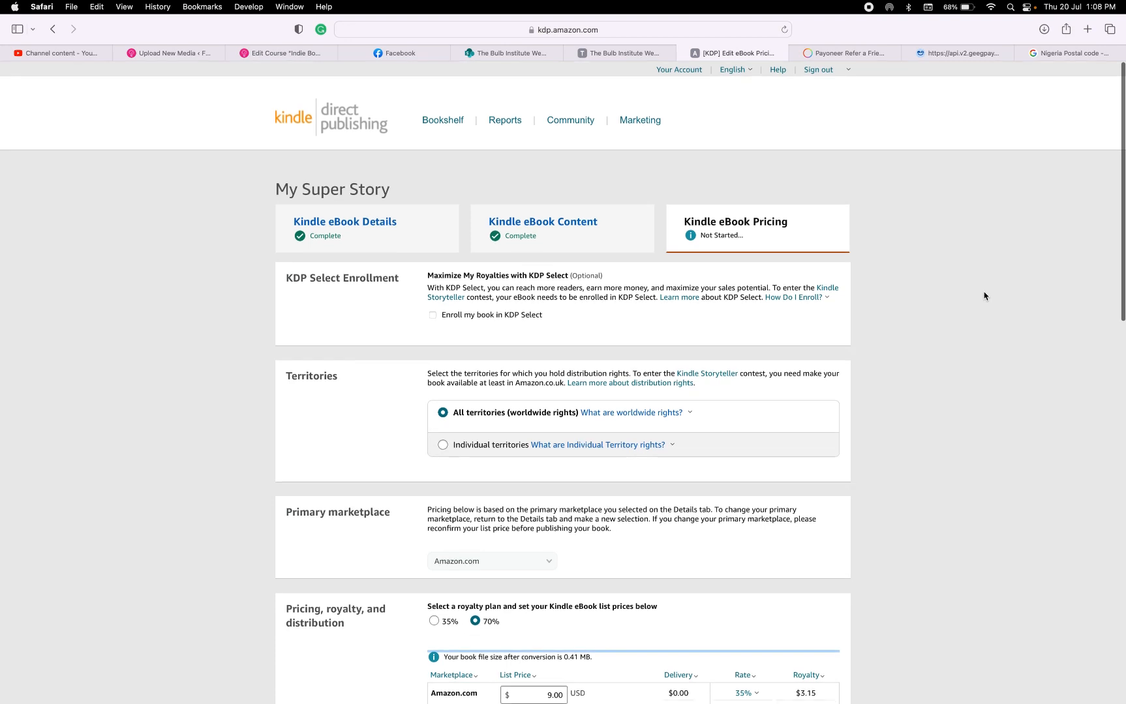
scroll(898, 252, down, 15)
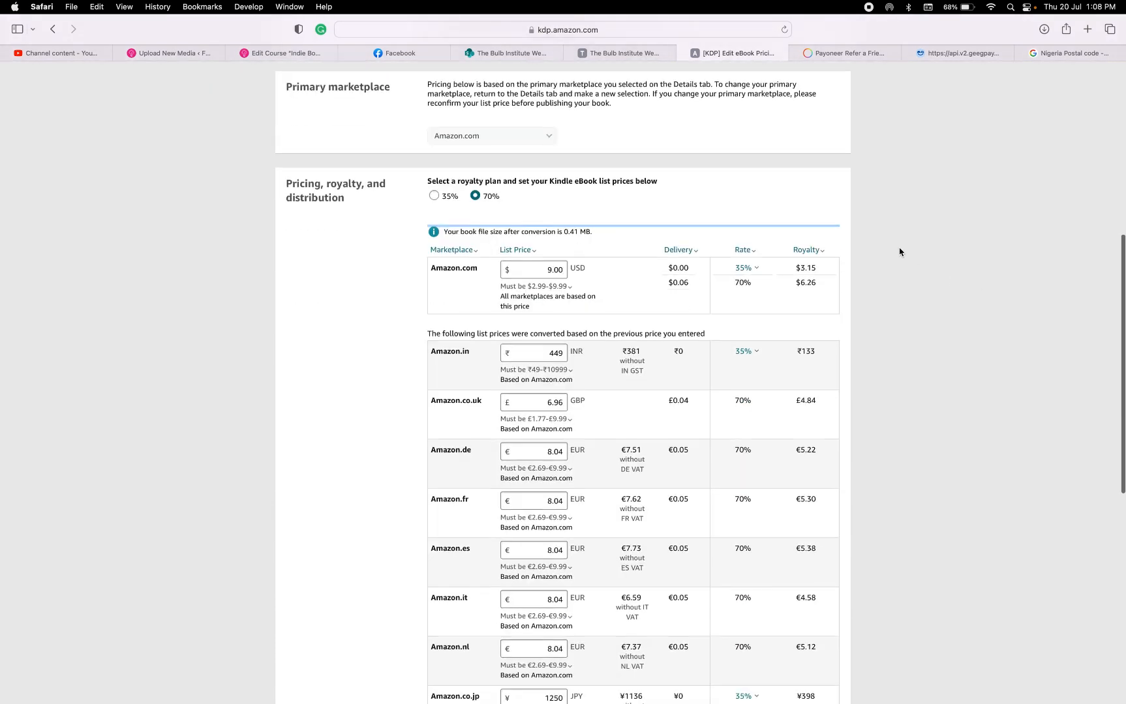
scroll(899, 252, down, 4)
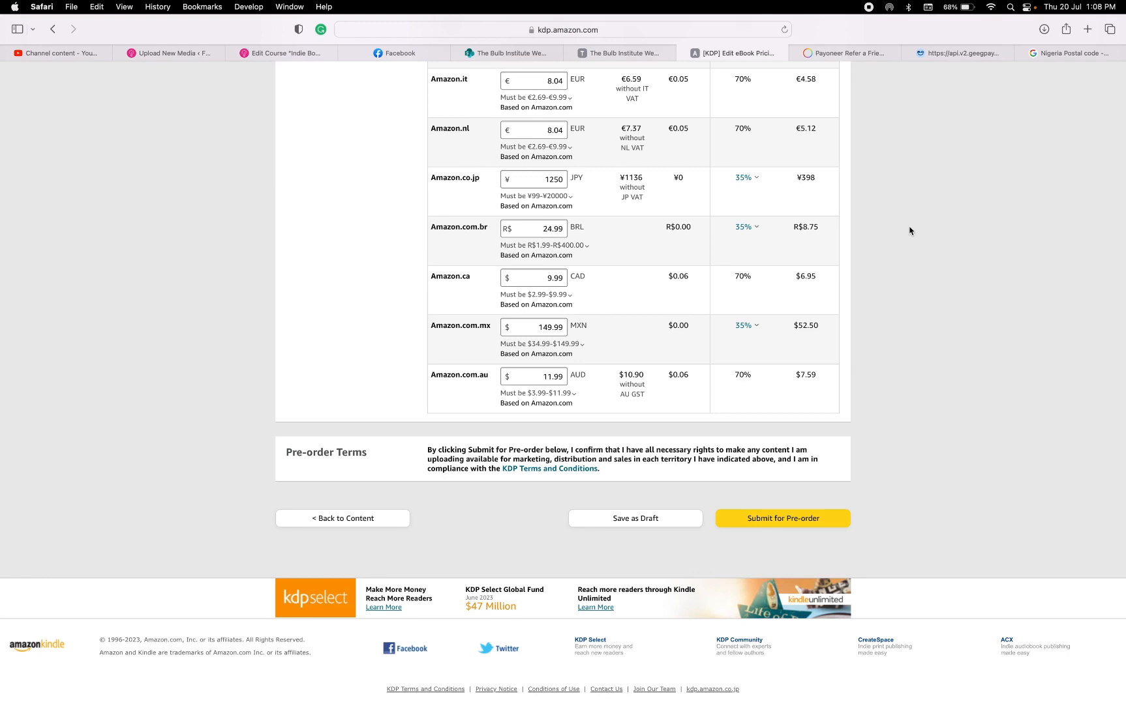
scroll(910, 230, up, 10)
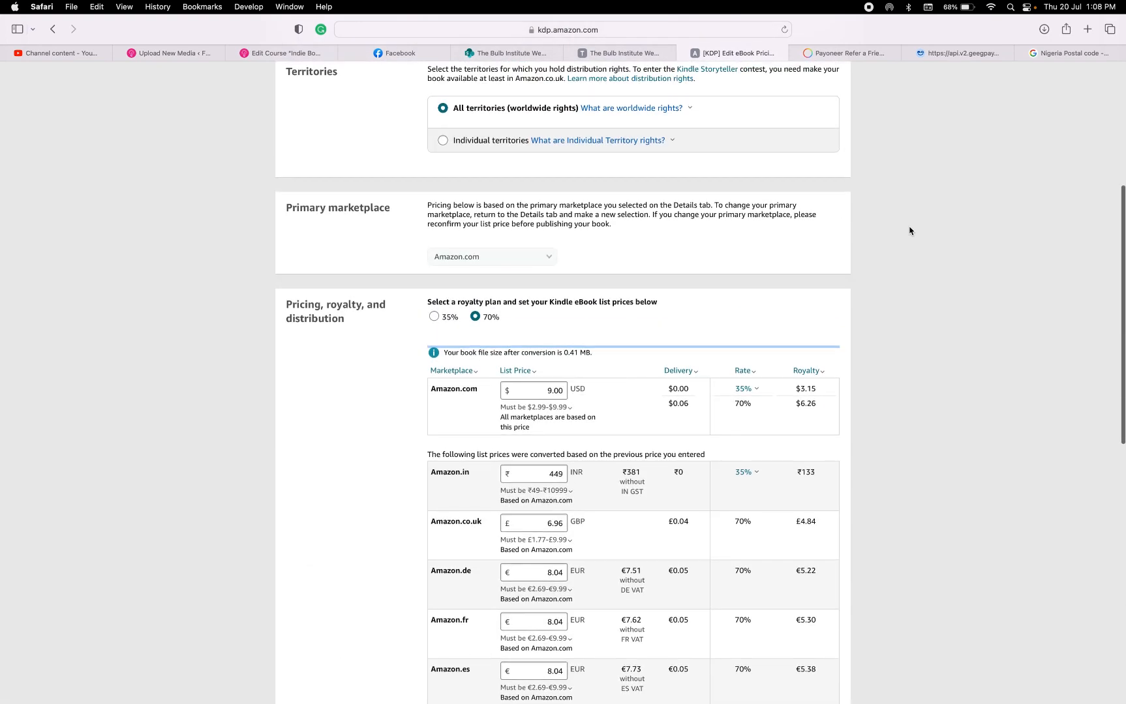
scroll(910, 231, up, 6)
scroll(920, 266, down, 2)
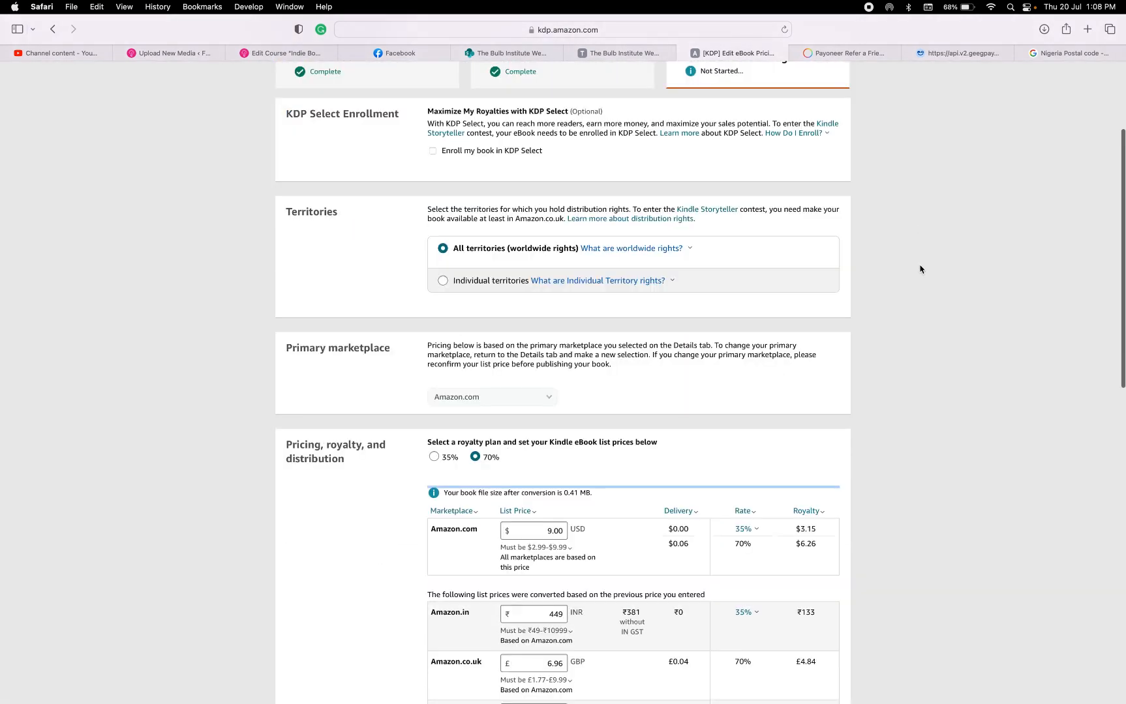
scroll(920, 267, down, 15)
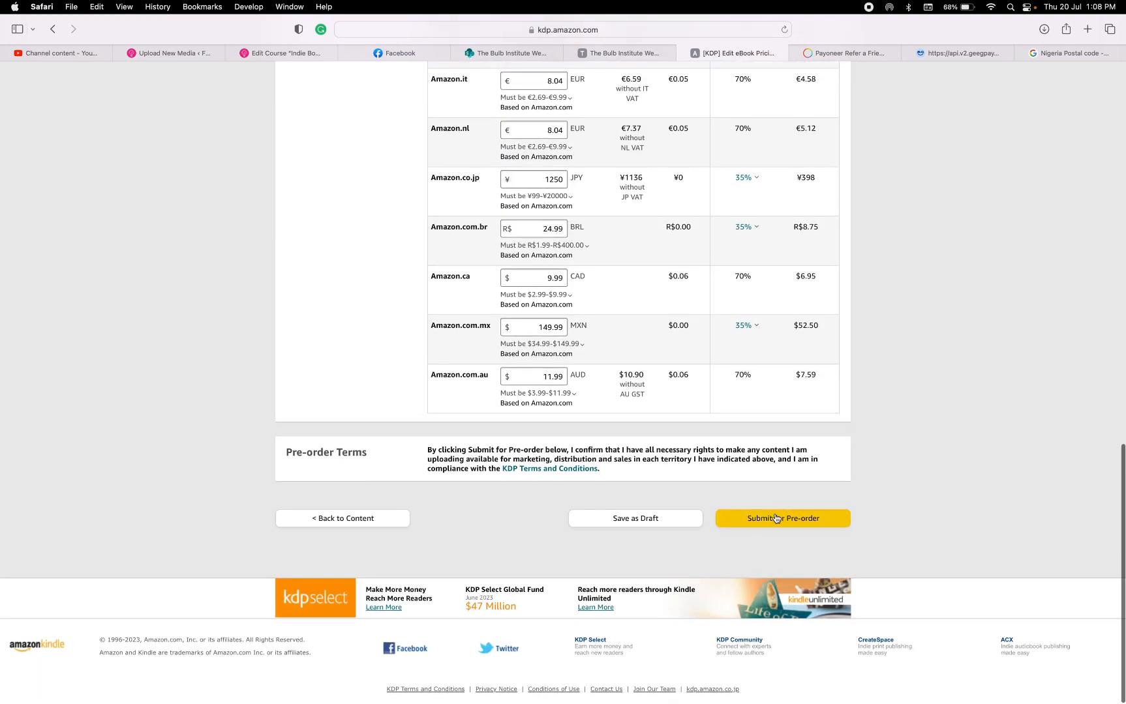
Step: Submit My Super Story for pre-order and start its paperback edition from the congratulations dialog
click(777, 519)
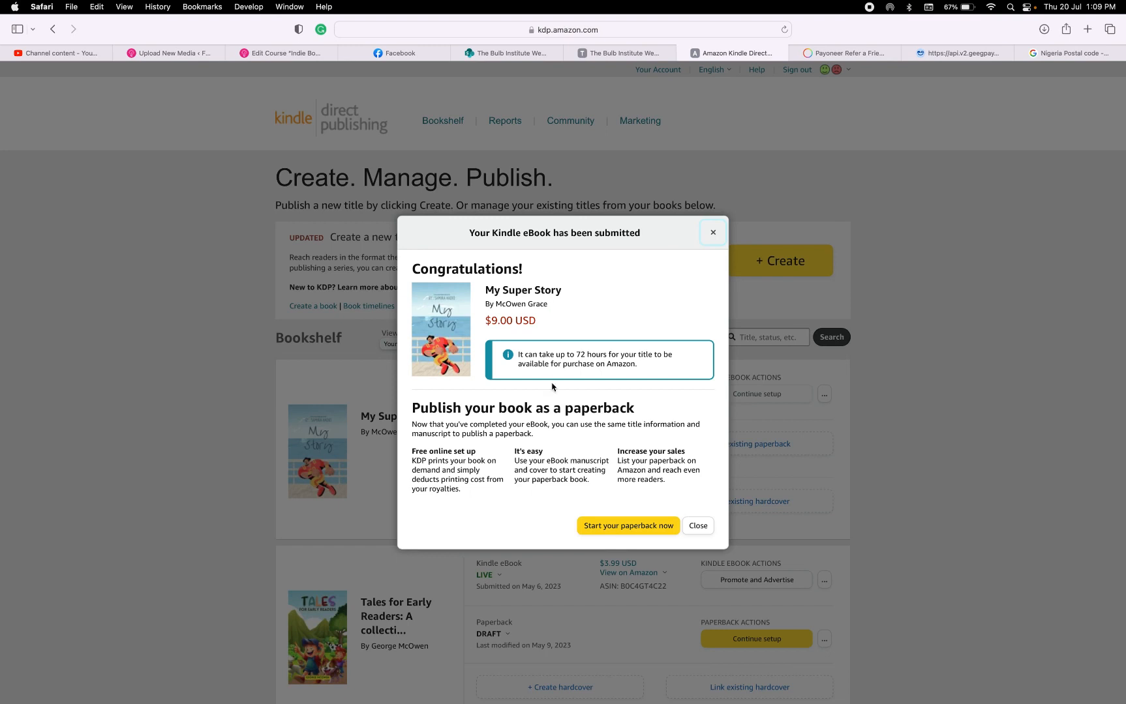
click(656, 527)
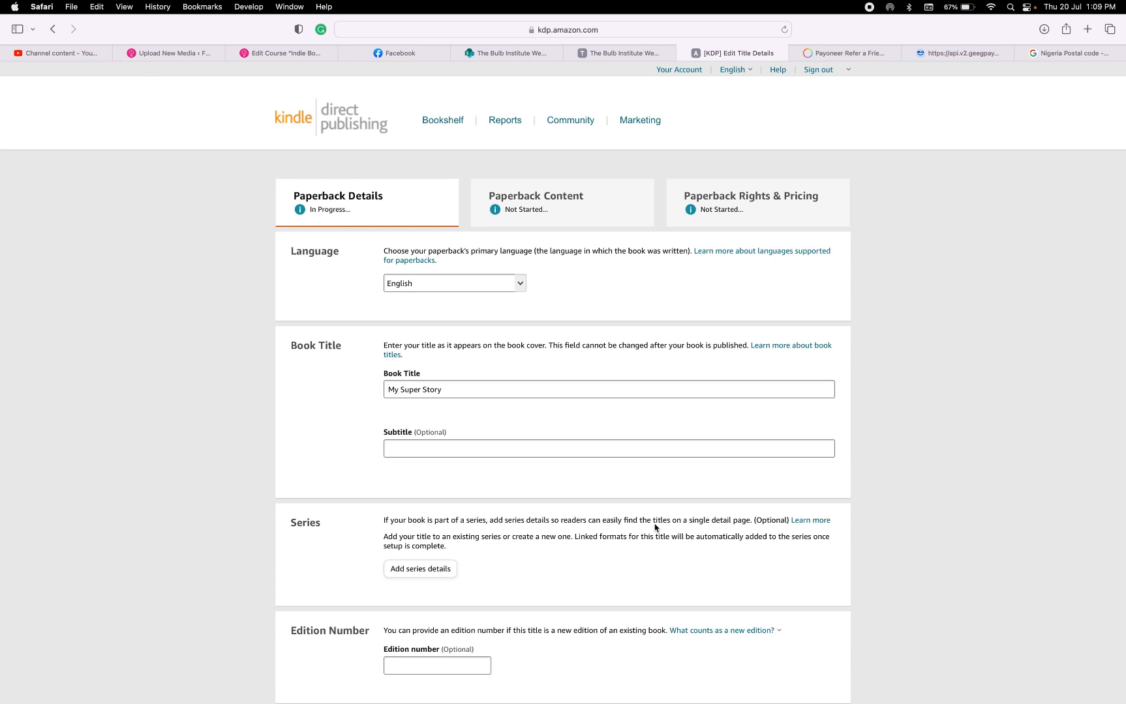
Step: Choose the History categories Arctic & Antarctica and General for the paperback and save them
scroll(655, 527, down, 5)
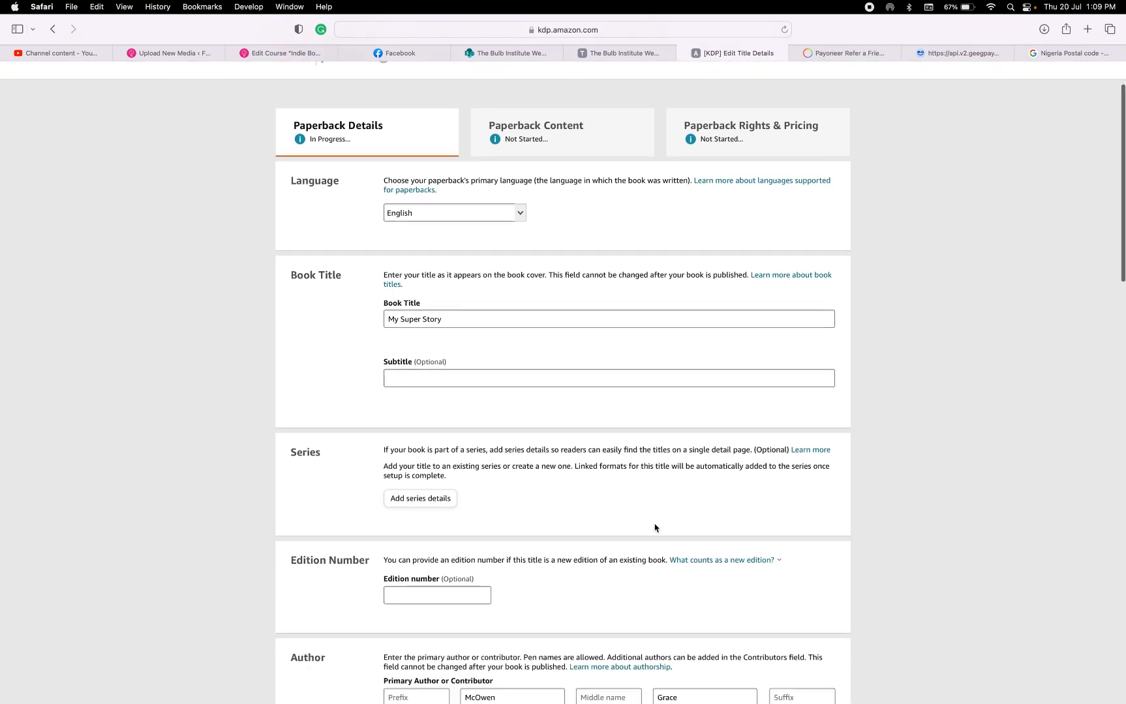
scroll(655, 527, down, 5)
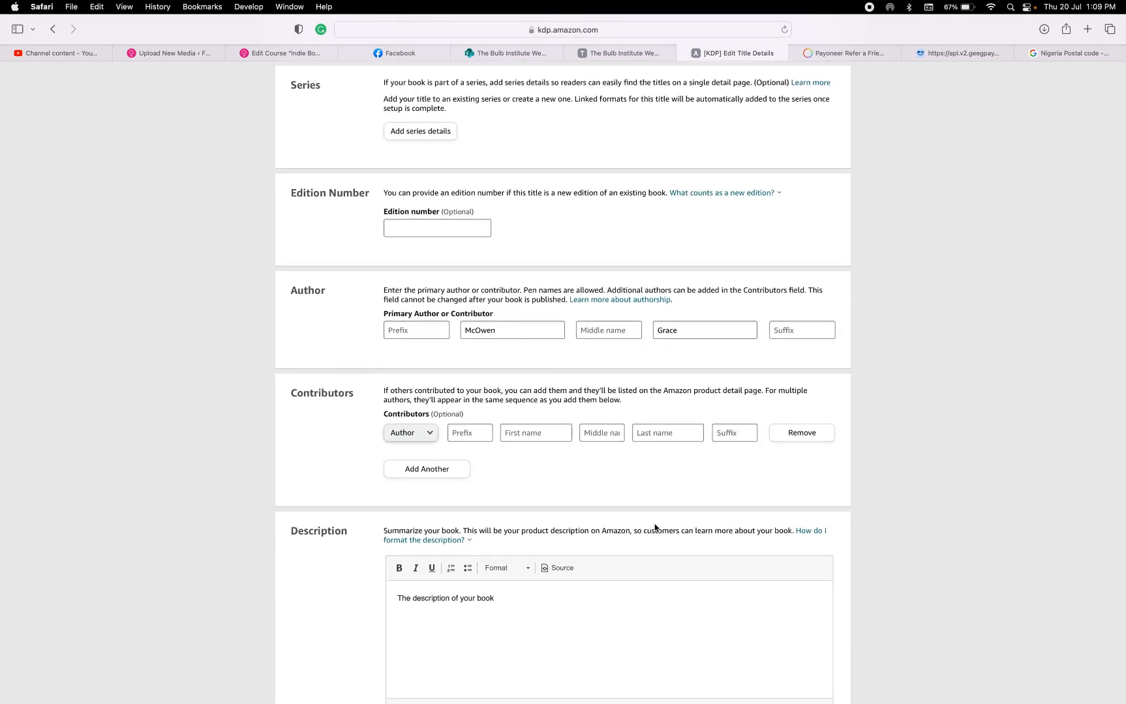
scroll(655, 527, down, 14)
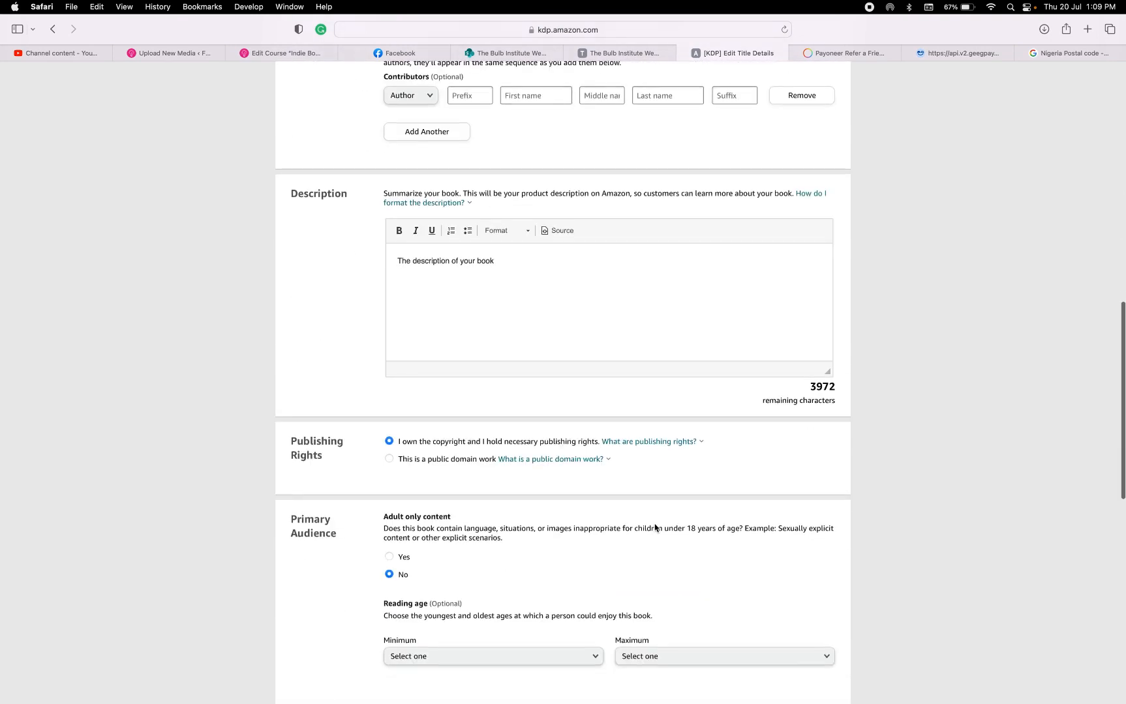
scroll(655, 527, down, 2)
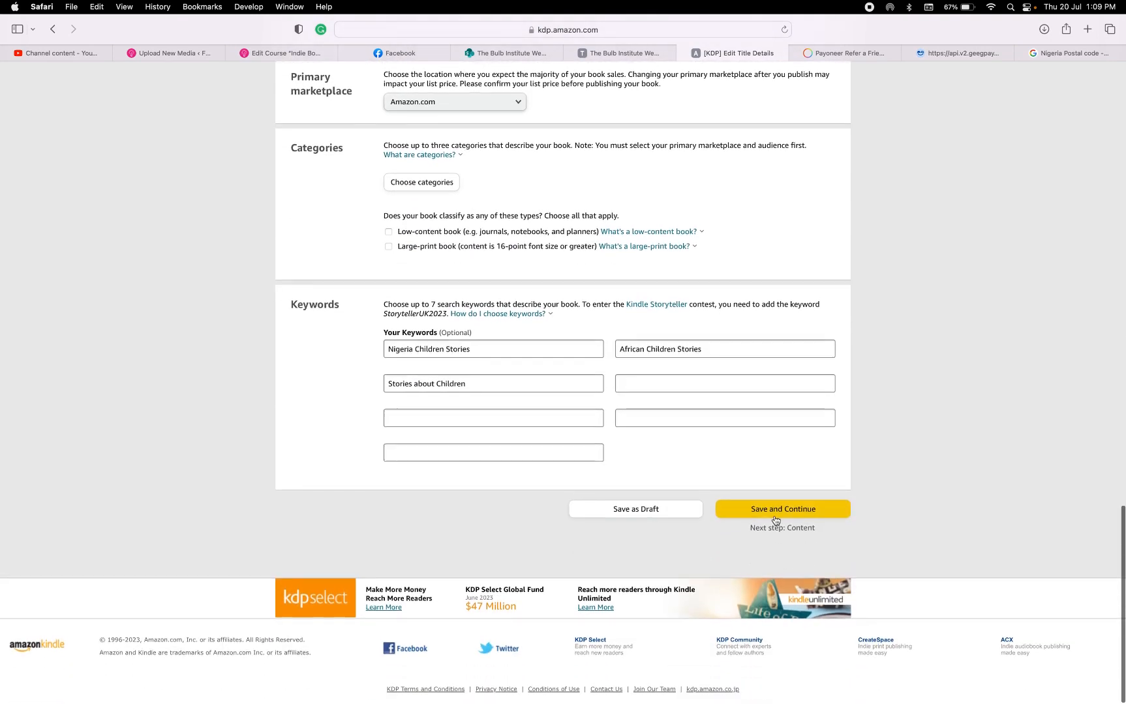
click(776, 513)
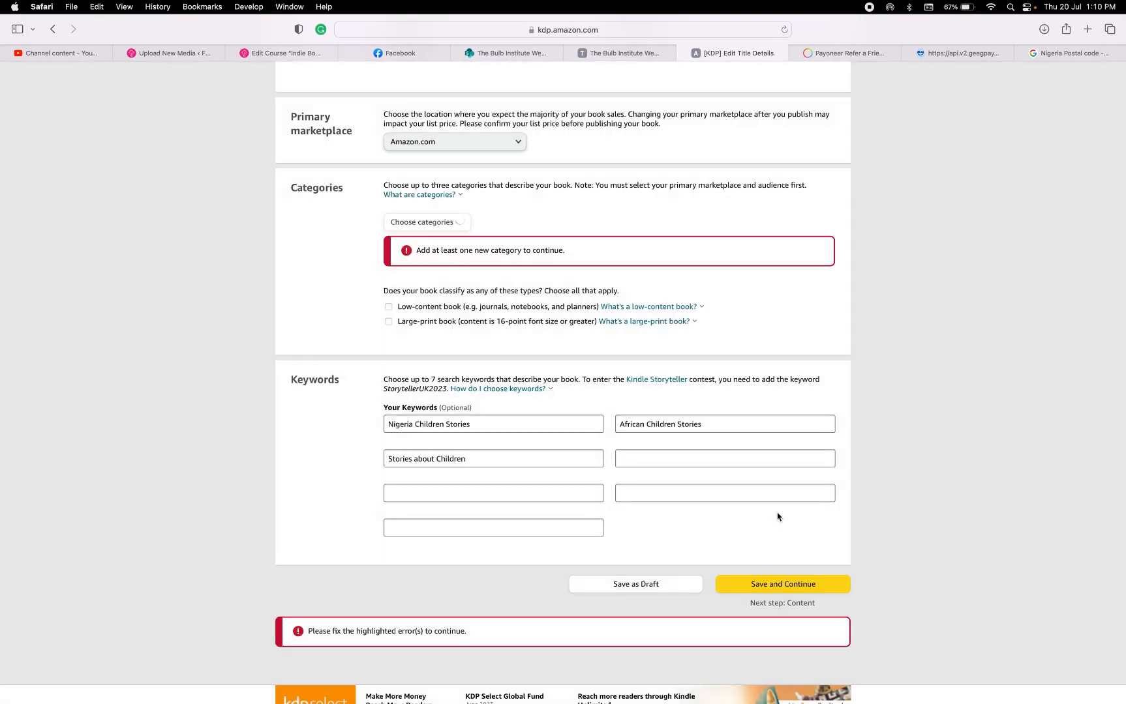
click(420, 227)
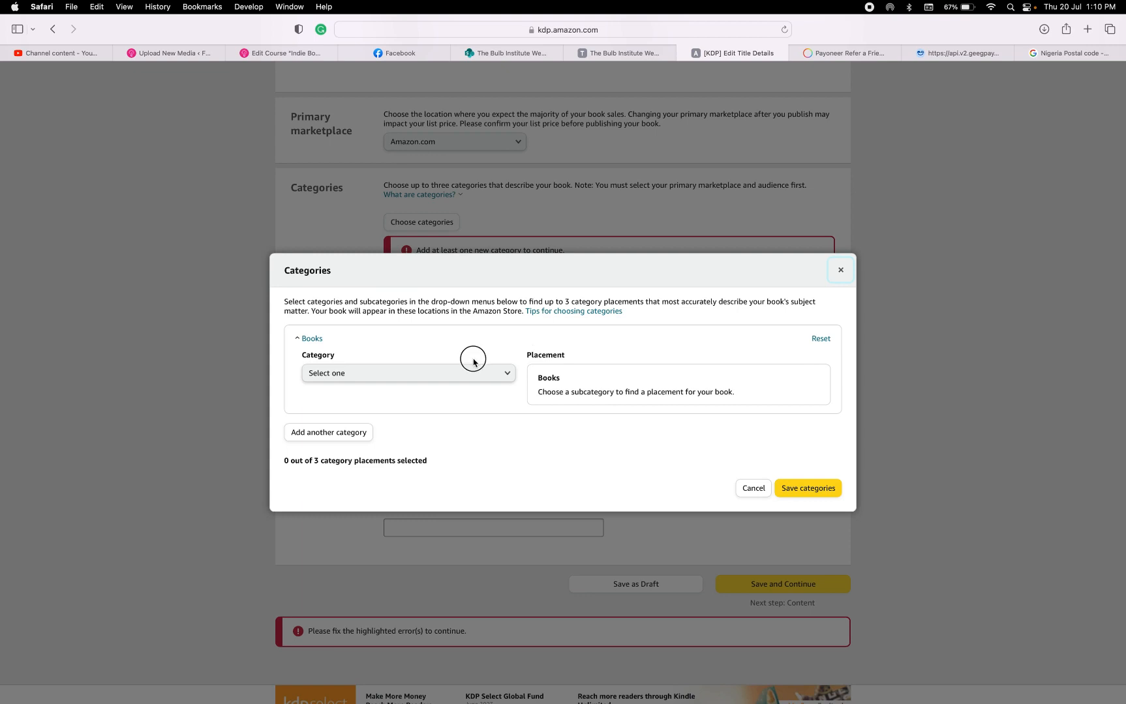
click(456, 377)
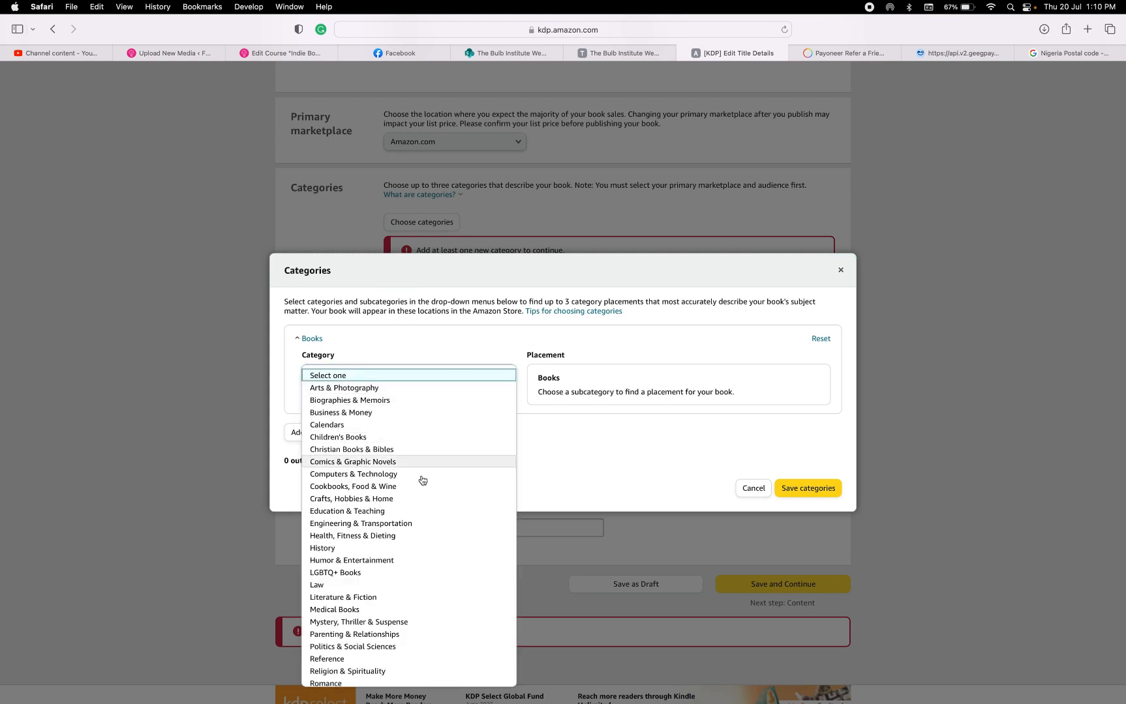
click(377, 547)
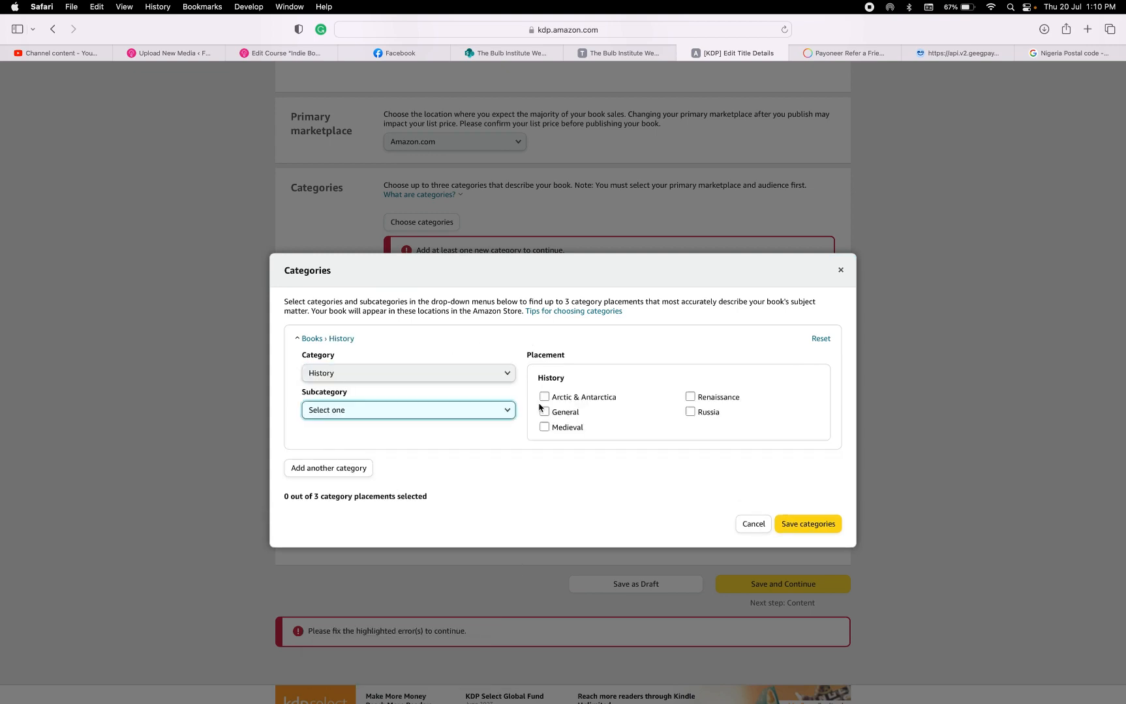
click(553, 398)
click(549, 411)
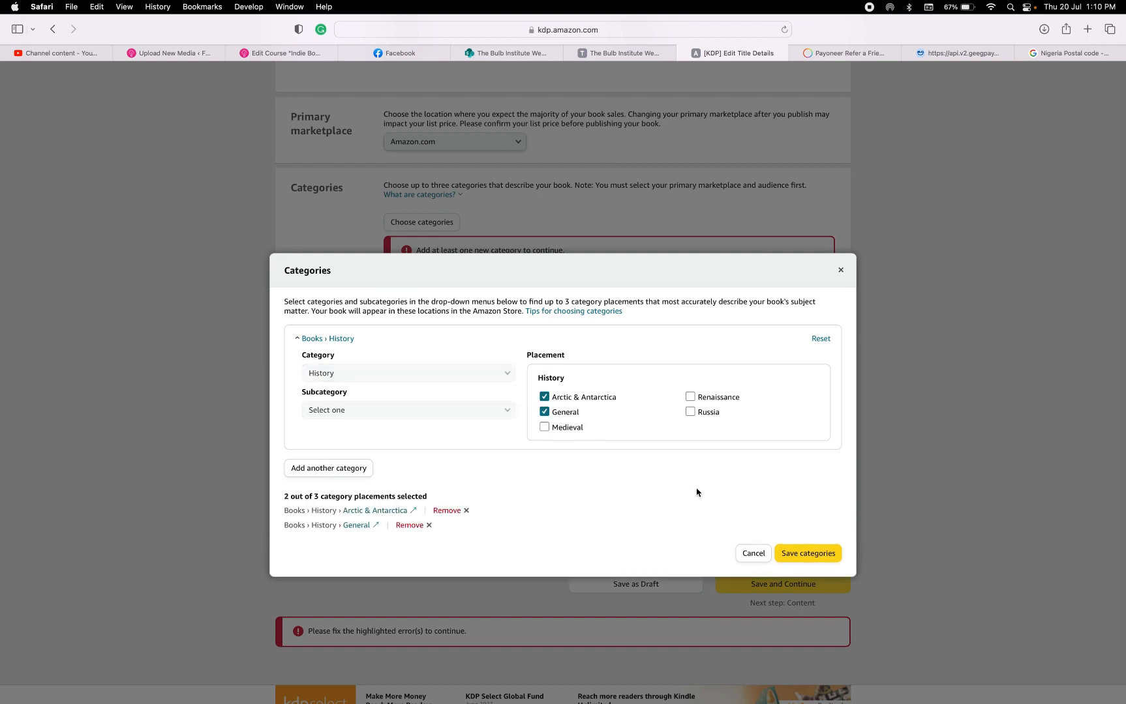
click(795, 552)
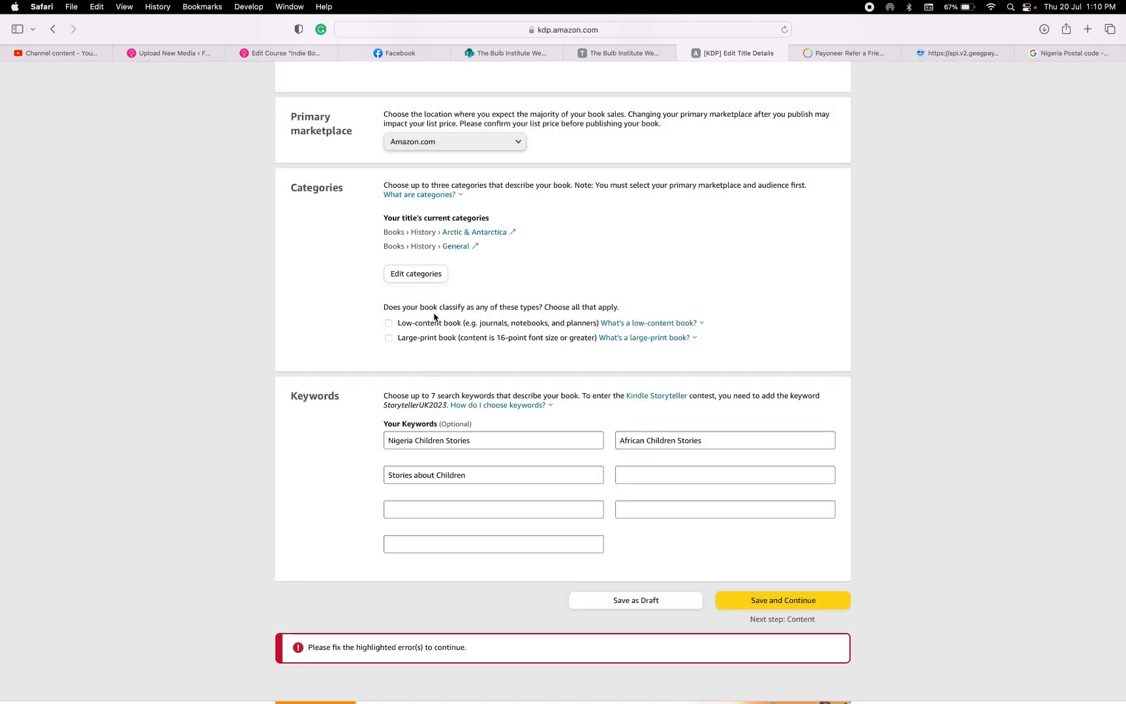
Step: Try the low-content and large-print options, leaving both unticked
click(649, 323)
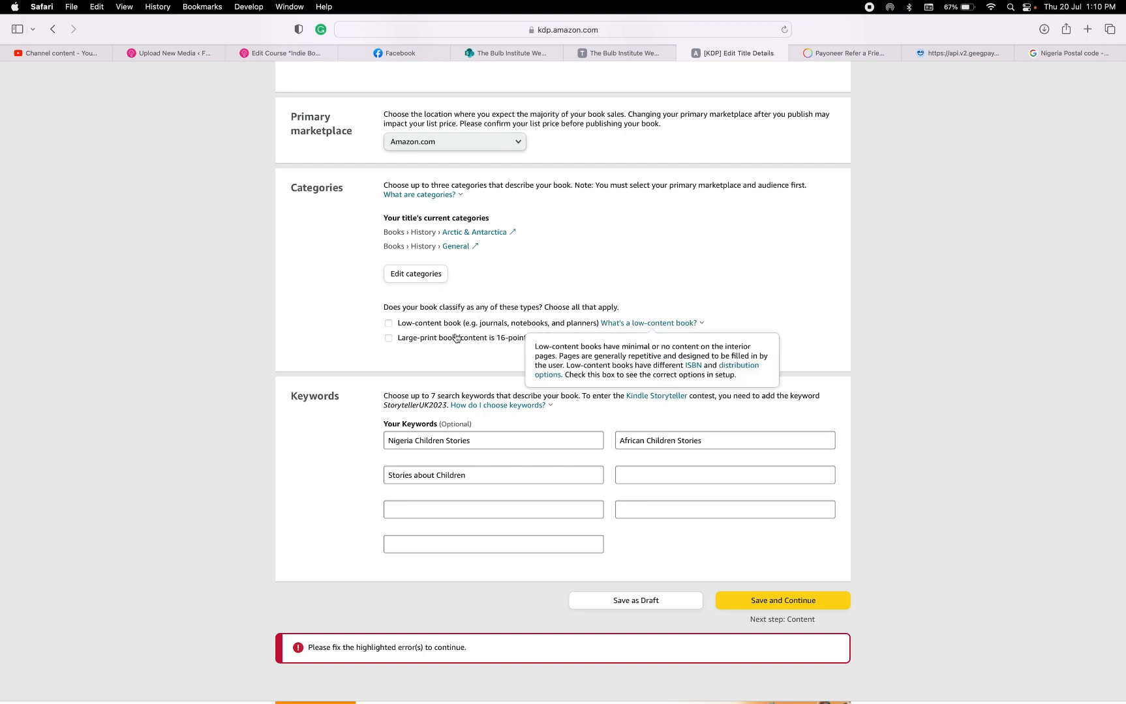
click(391, 325)
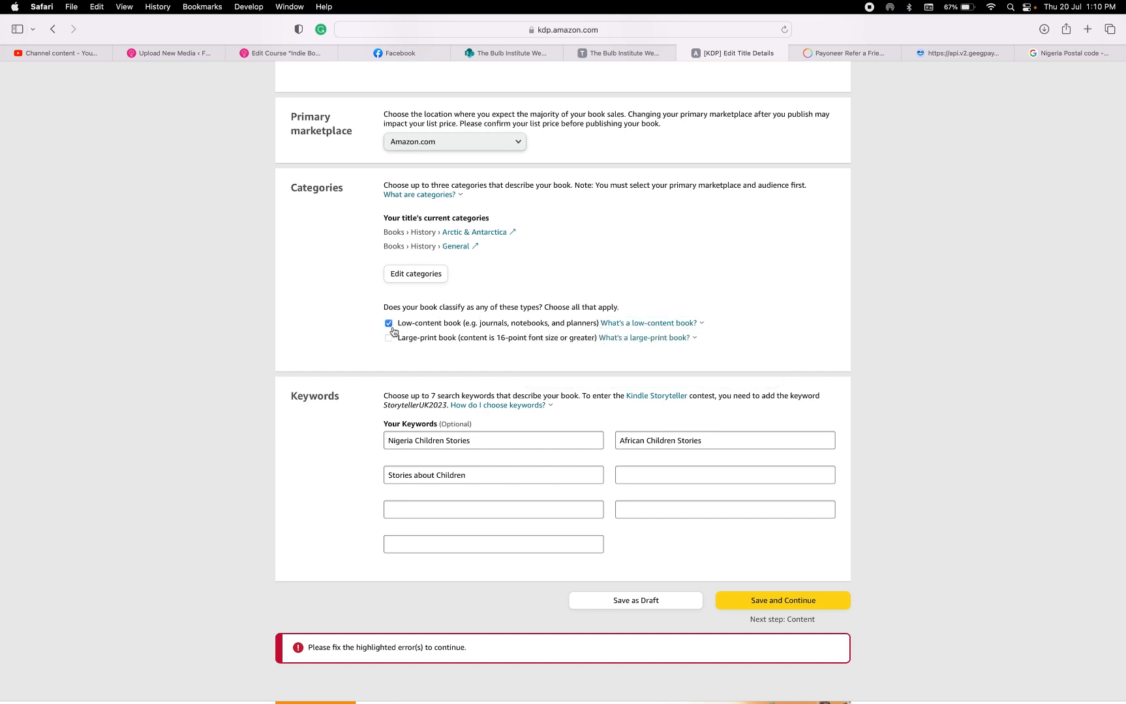
click(394, 341)
click(389, 325)
click(390, 338)
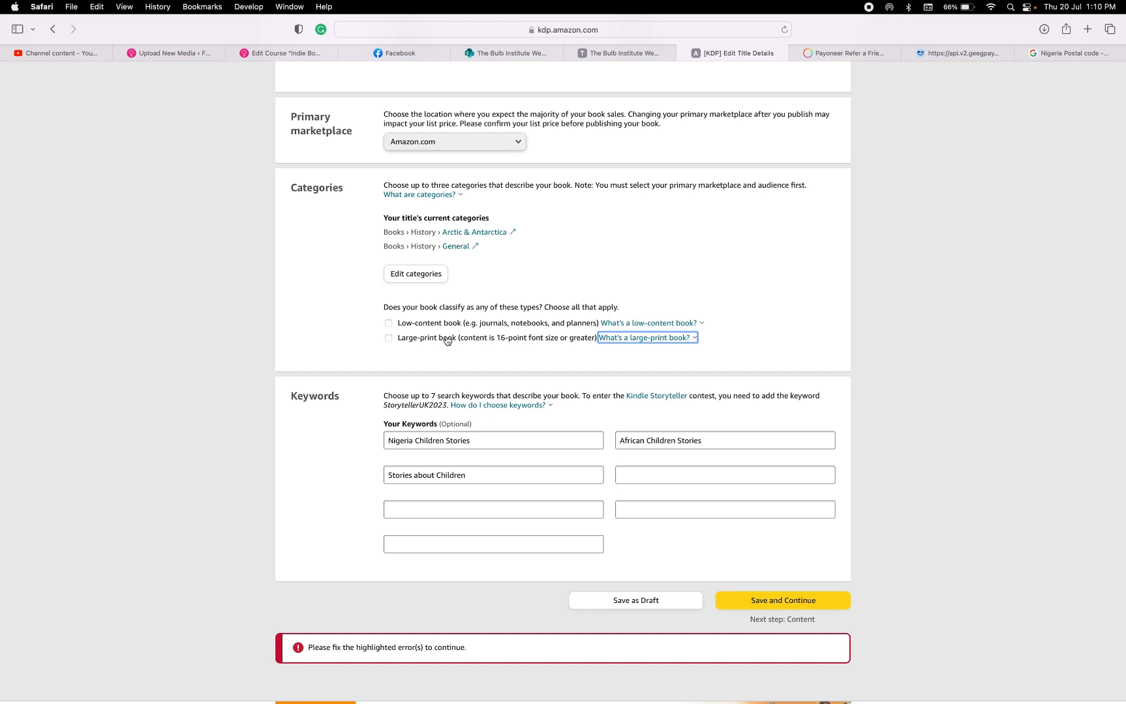
click(799, 600)
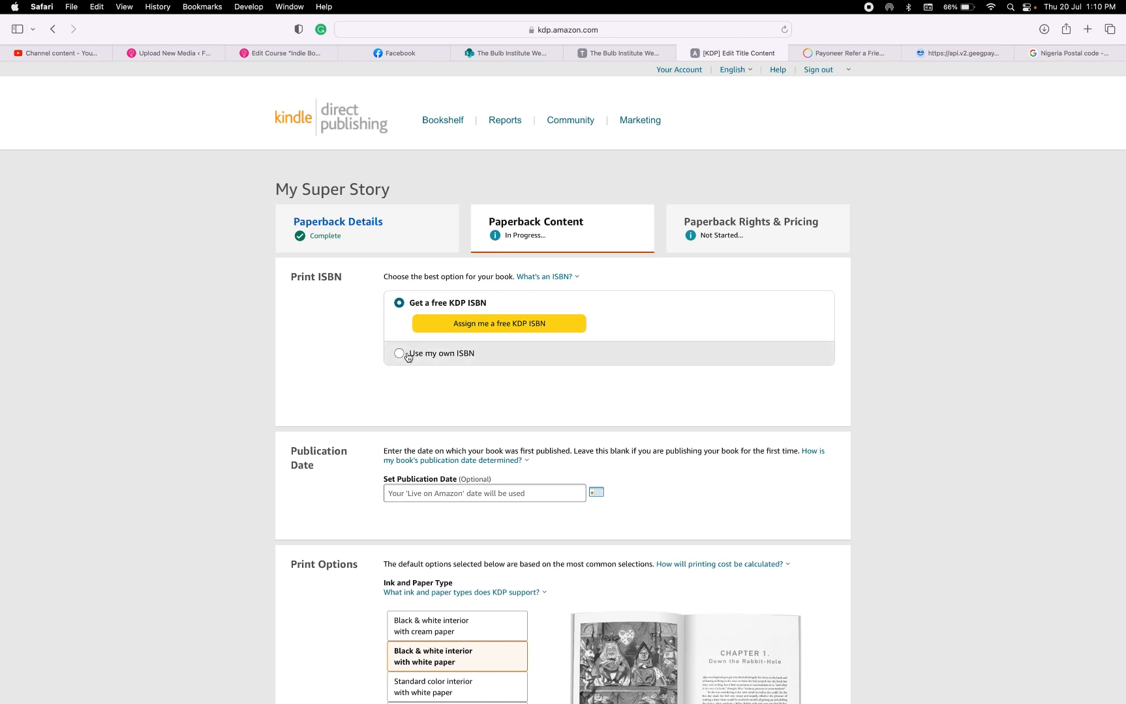
click(506, 324)
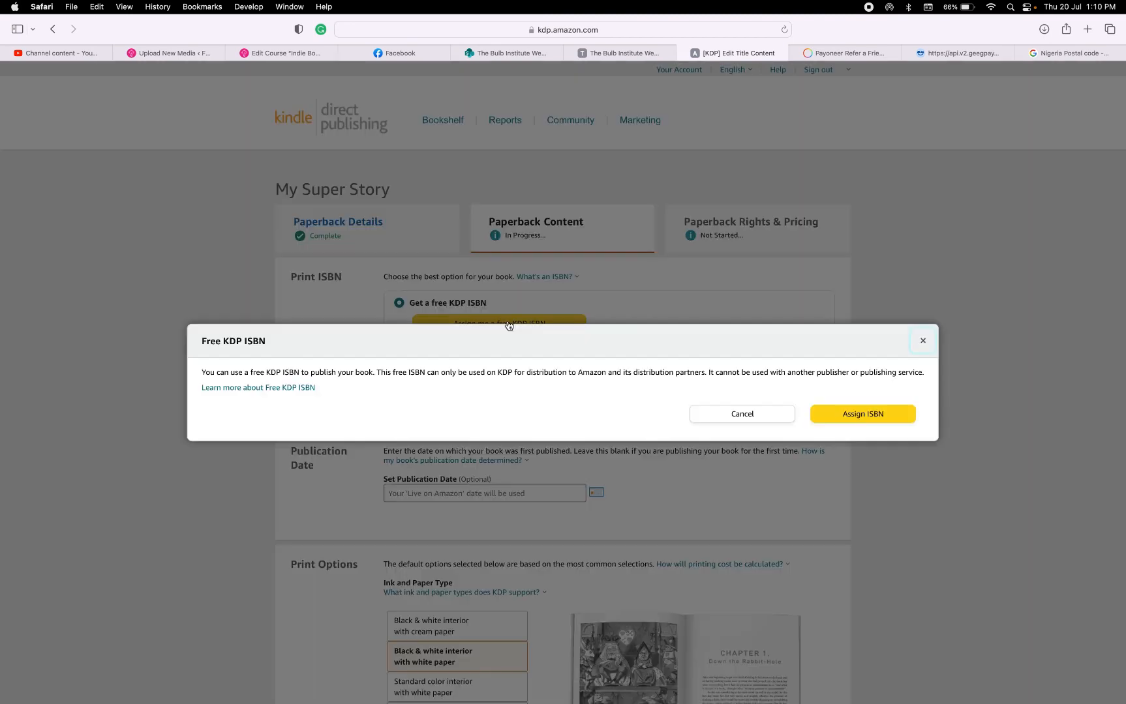
click(875, 416)
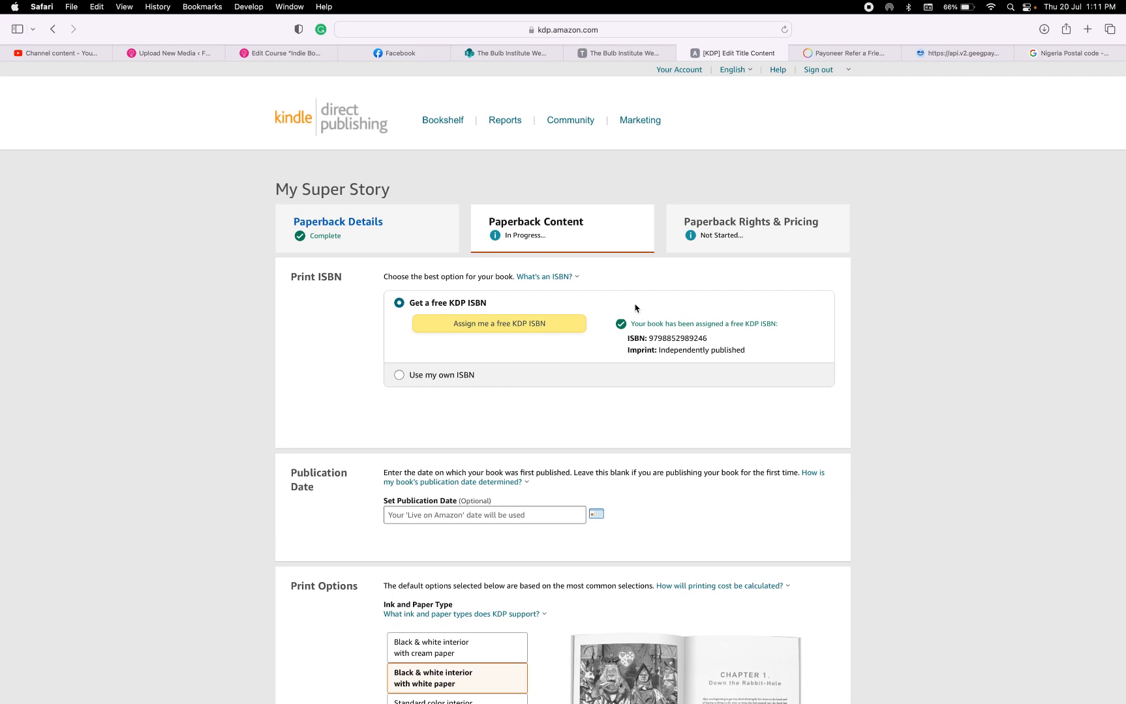
scroll(707, 326, down, 4)
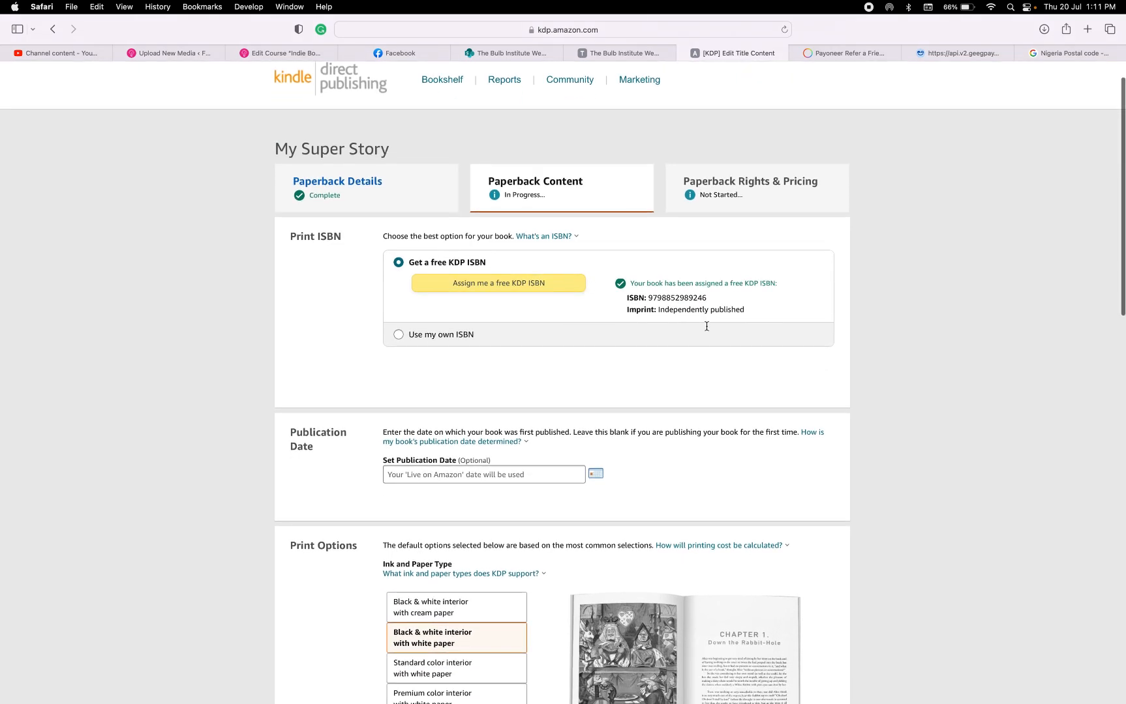
Step: Set the publication date to 07/20/2023
click(522, 401)
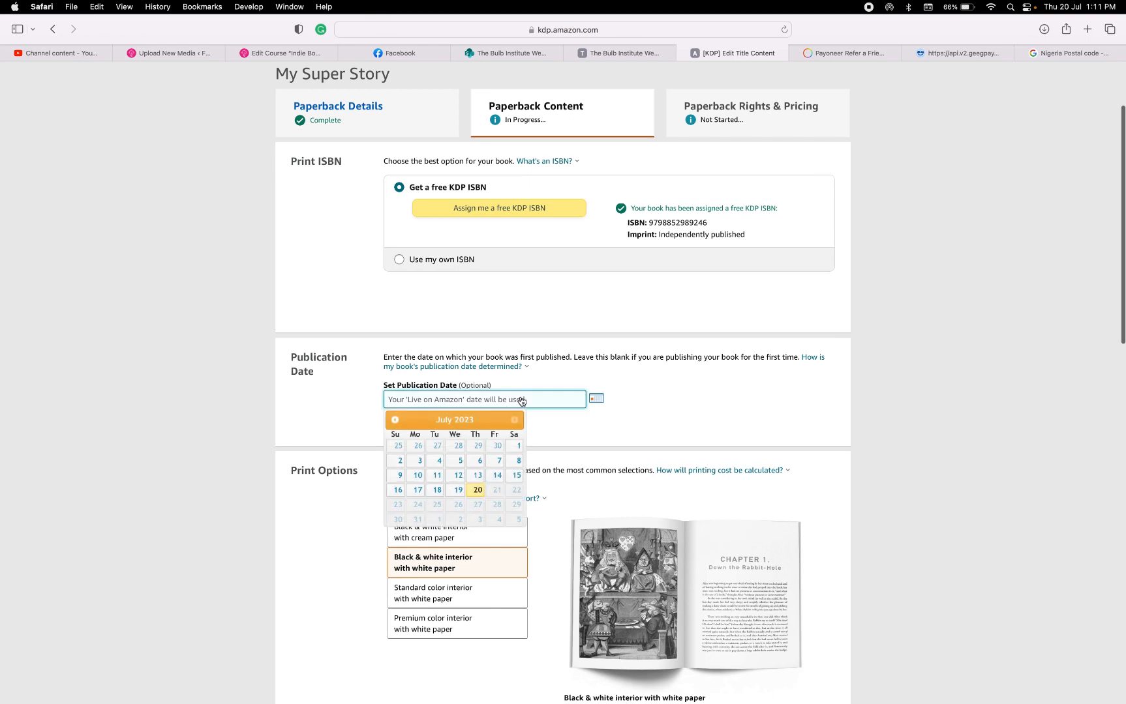
click(476, 490)
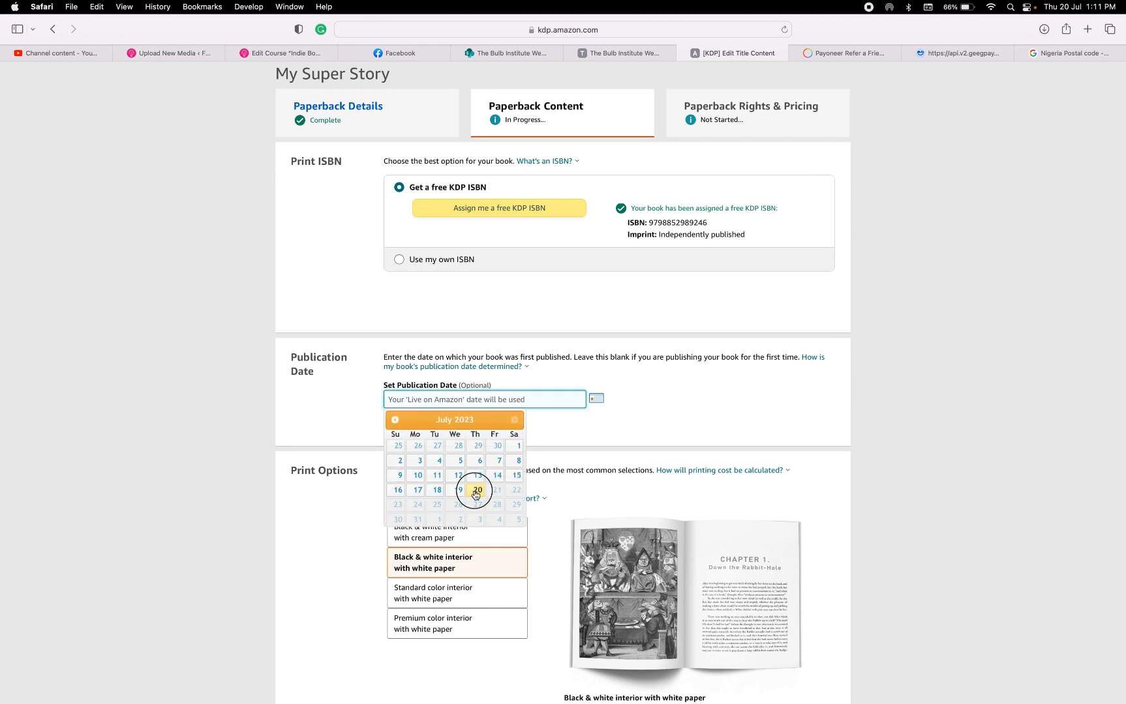
click(501, 399)
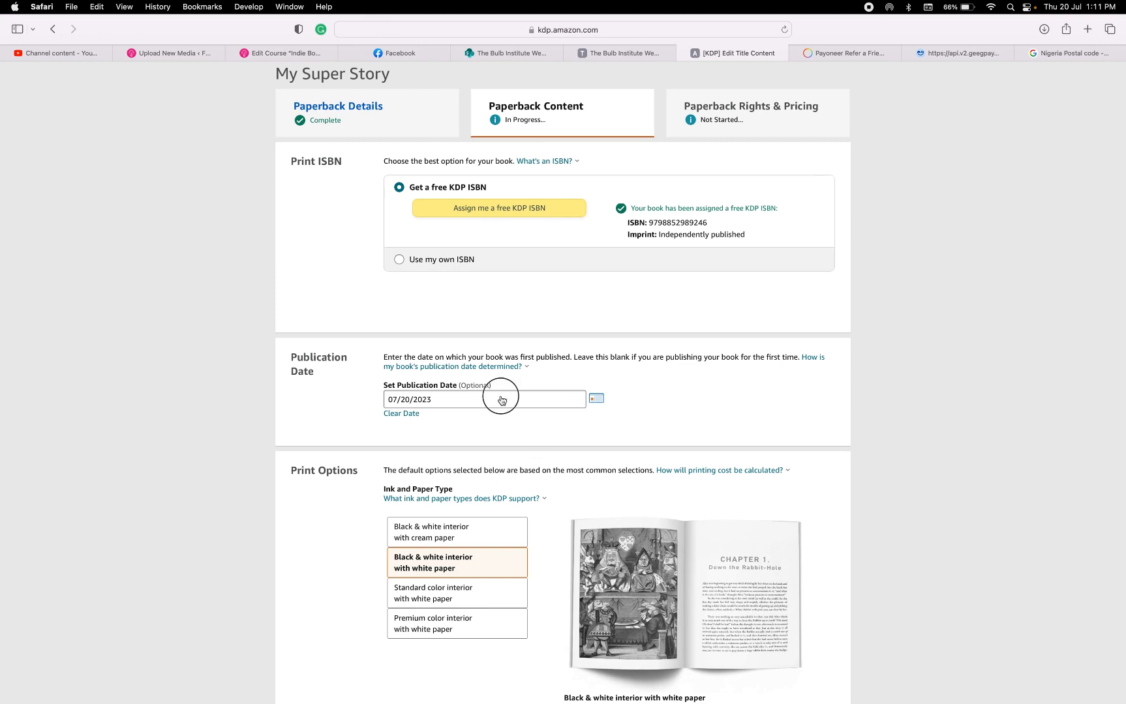
click(514, 424)
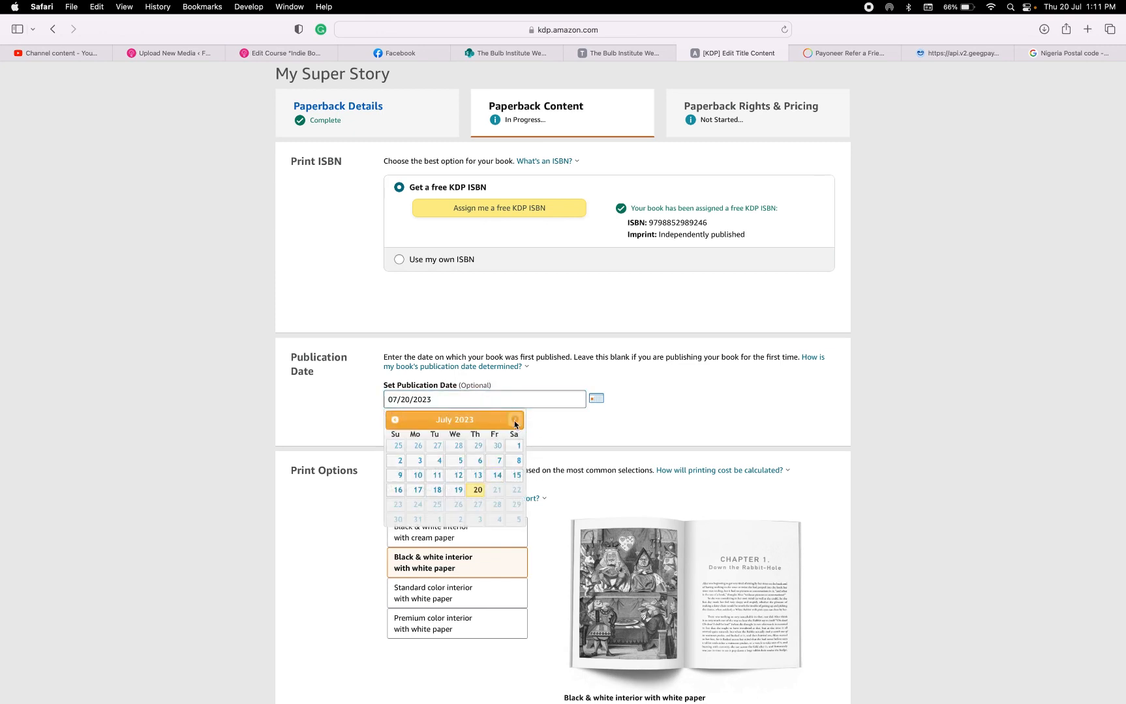
click(646, 408)
Step: Compare the ink and paper options, settling on black & white interior with cream paper
scroll(456, 365, down, 5)
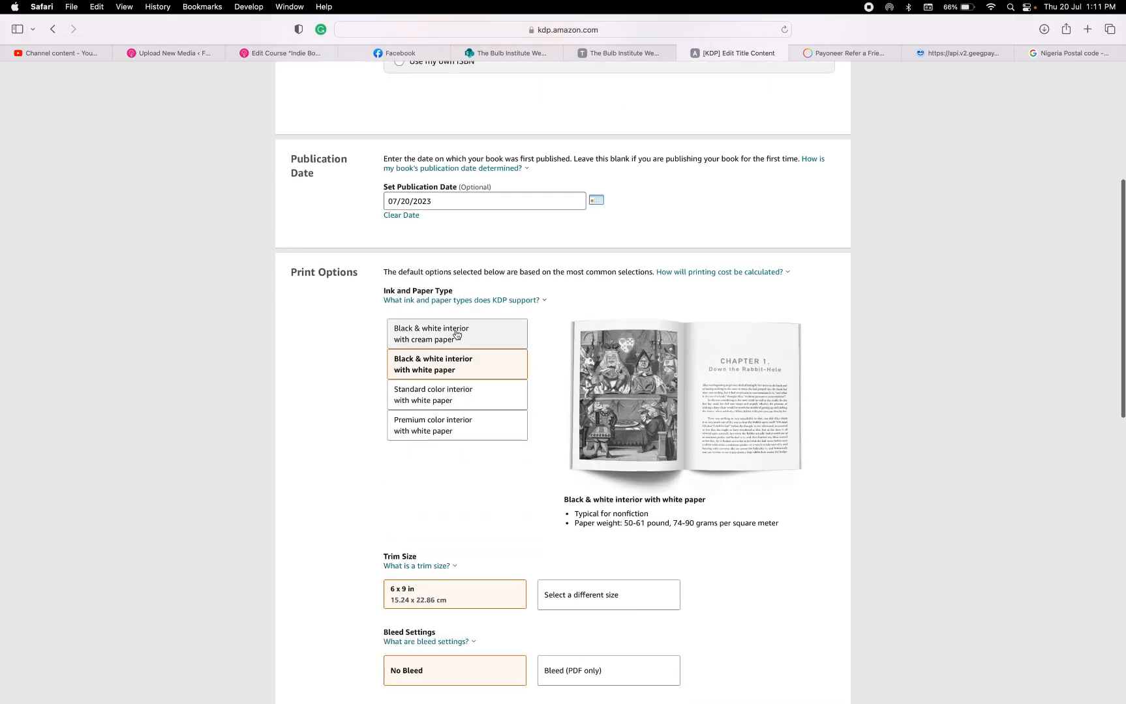
click(453, 335)
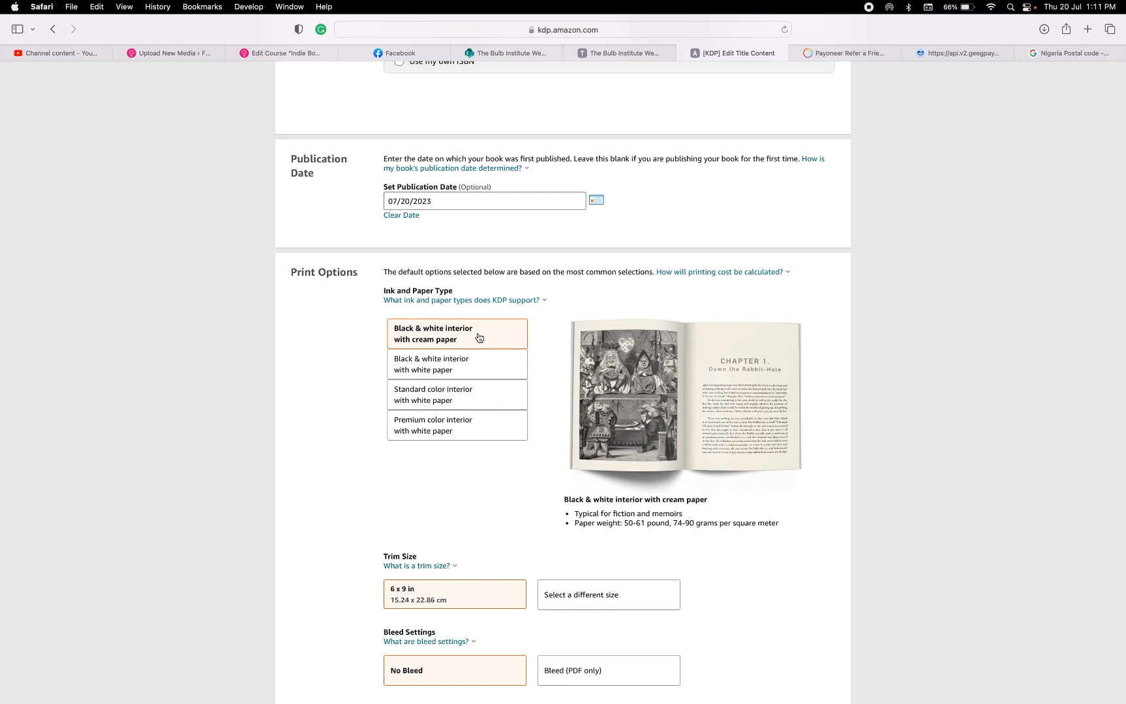
click(485, 364)
click(493, 390)
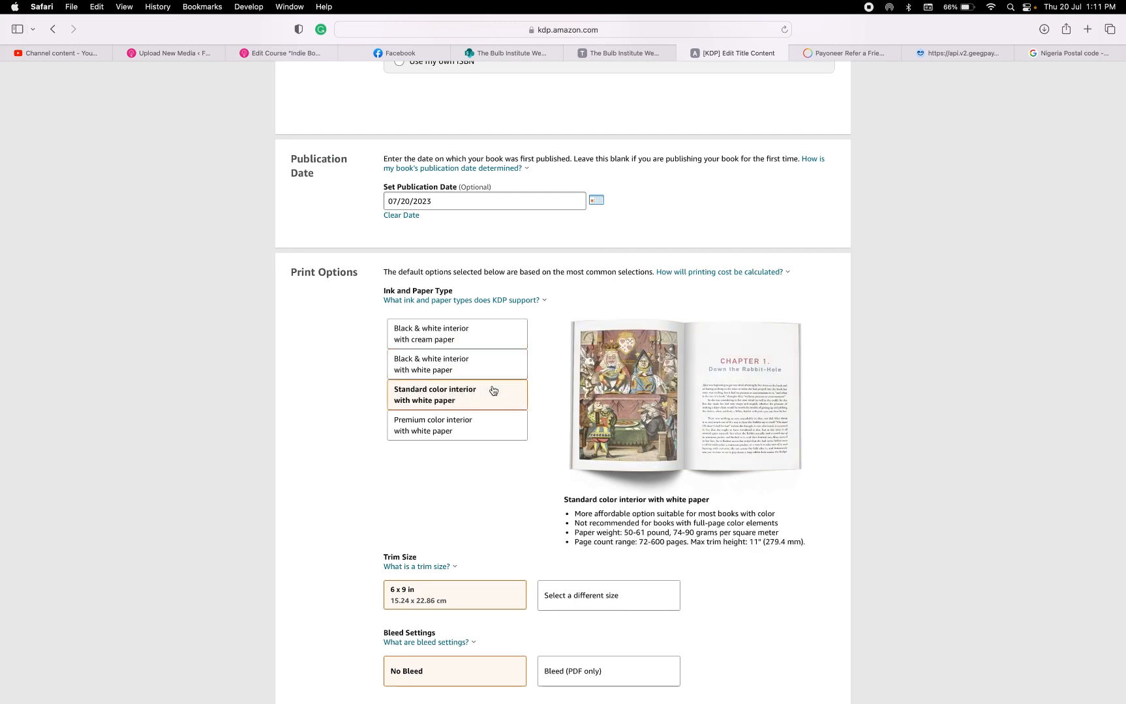
click(498, 431)
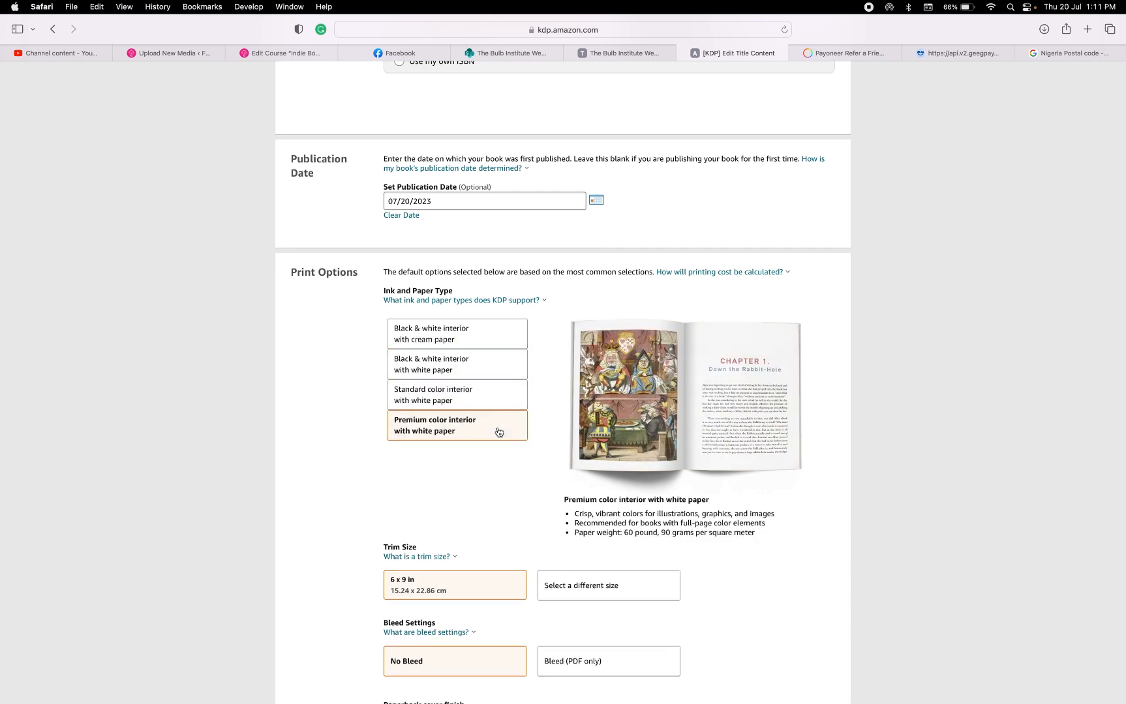
click(470, 334)
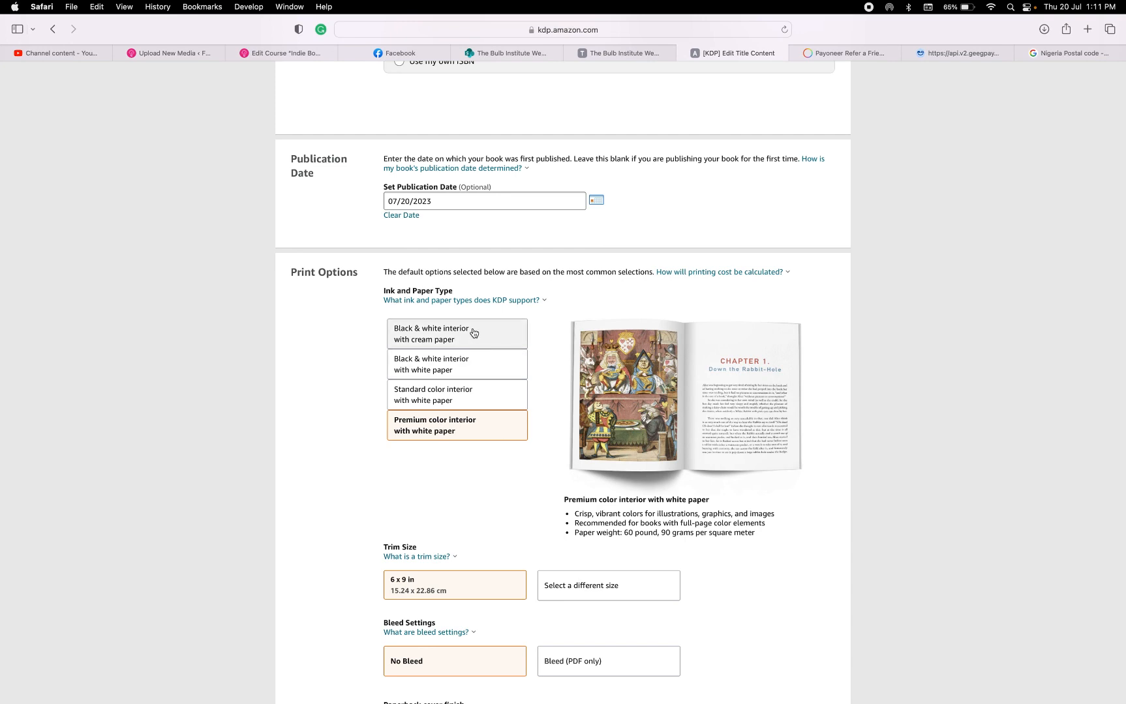
click(482, 359)
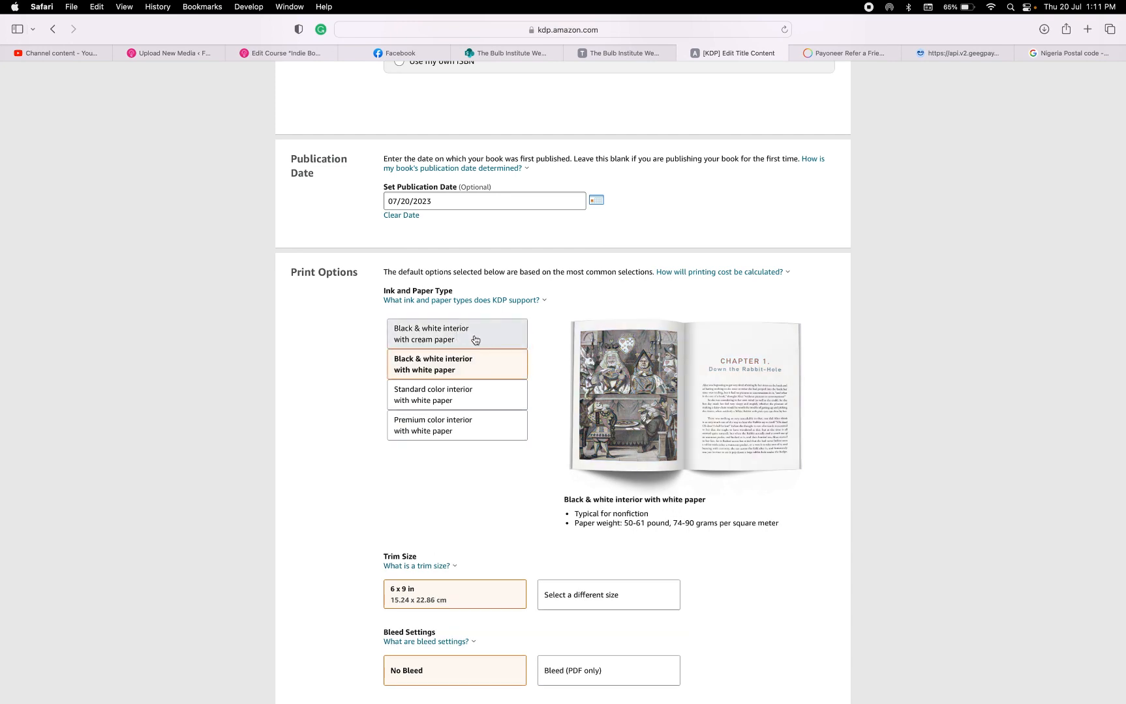
click(477, 342)
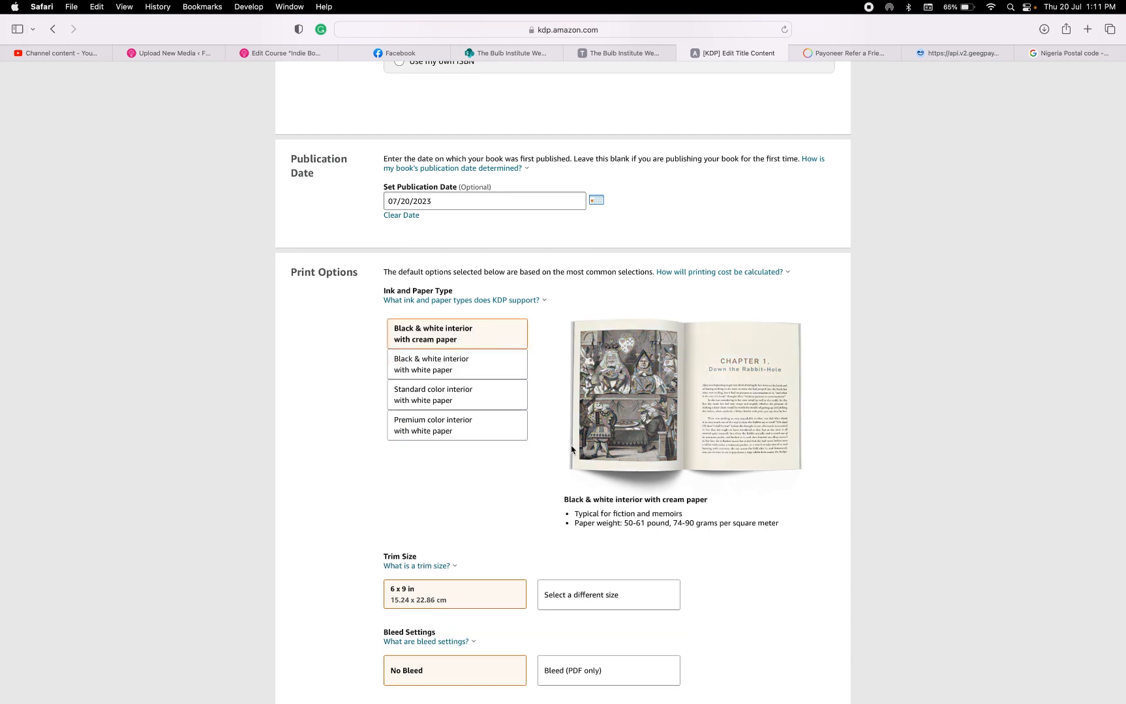
Step: Keep the default 6 x 9 in trim size with No Bleed and a Matte cover finish
scroll(572, 450, down, 3)
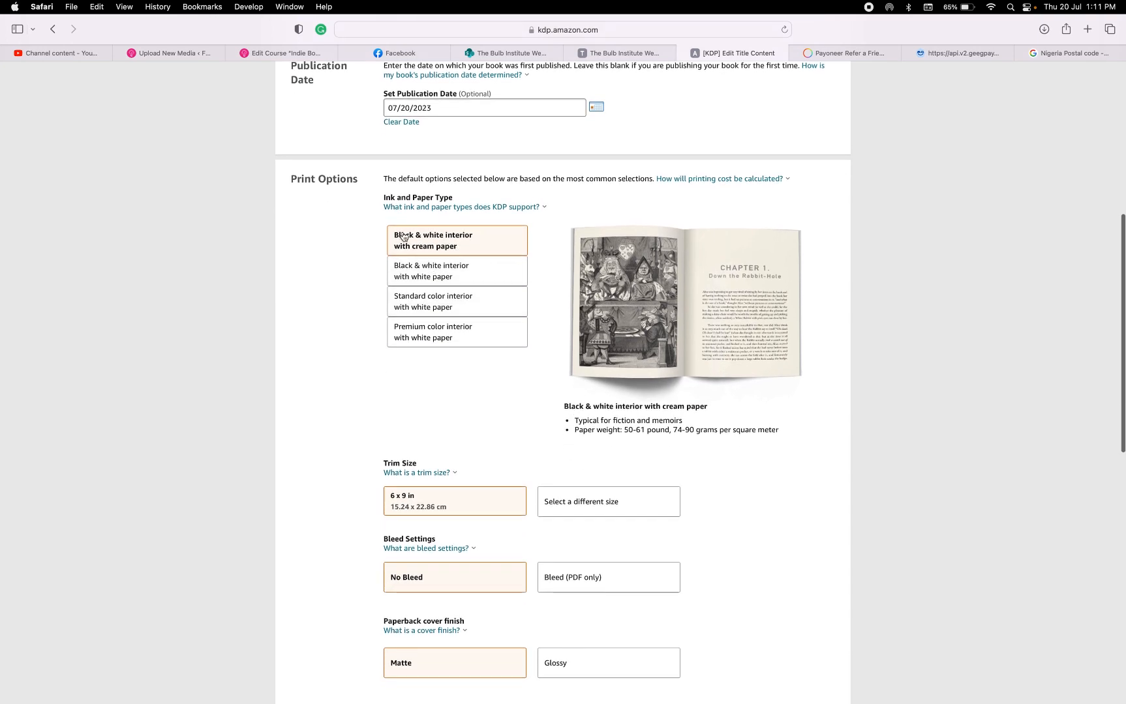
scroll(520, 447, down, 2)
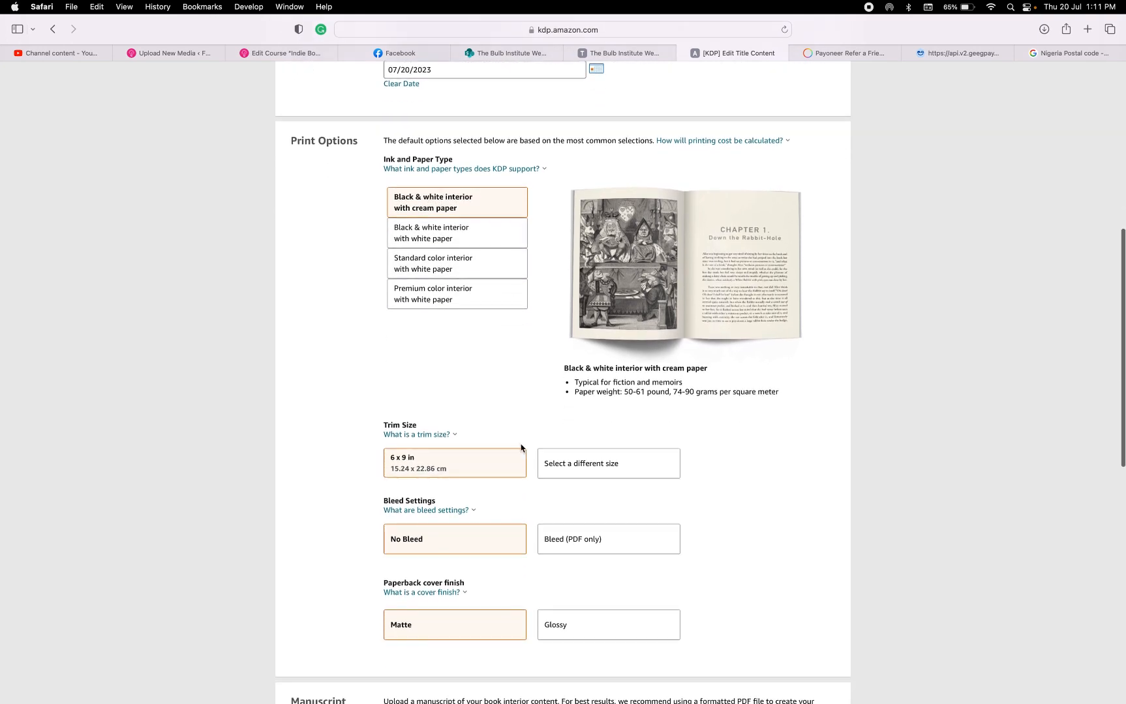
click(470, 457)
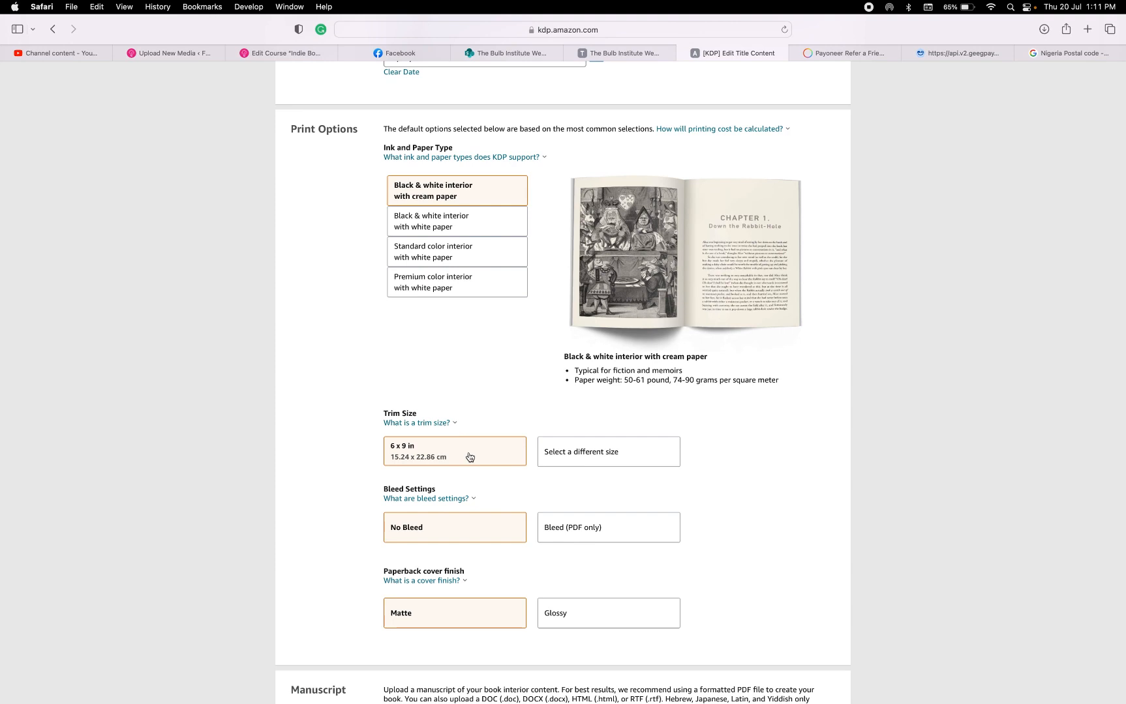
click(405, 449)
click(443, 458)
scroll(486, 475, down, 2)
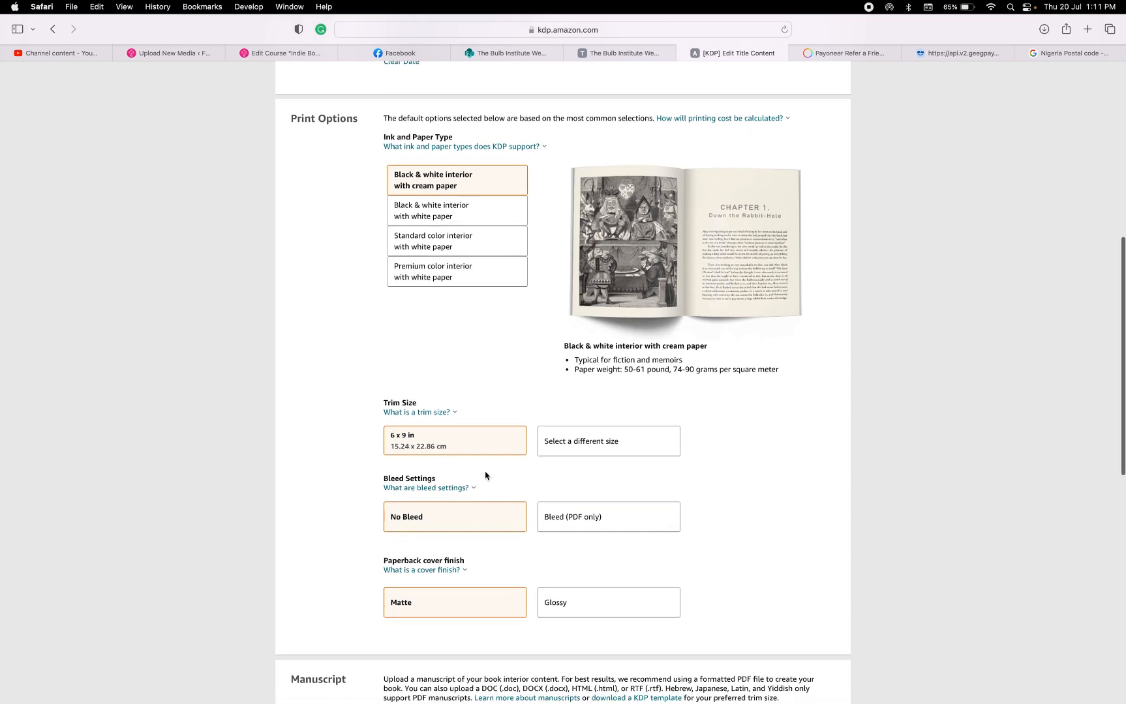
Step: Change the paperback trim size to 5 x 8 in
click(598, 422)
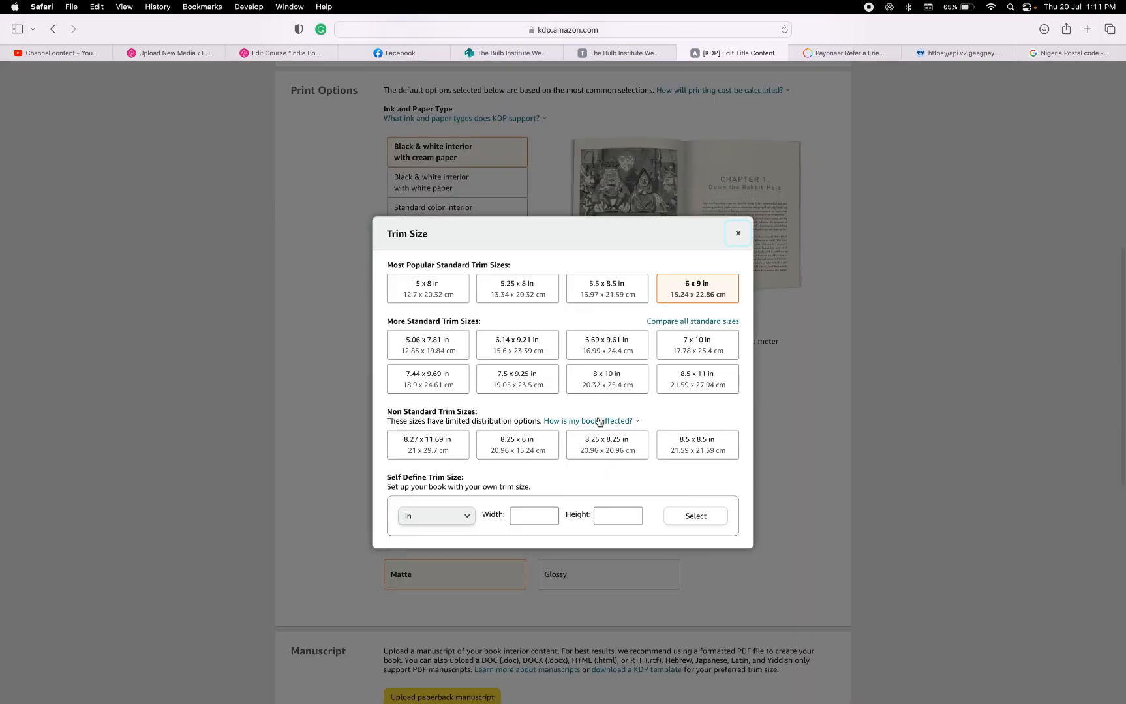
click(442, 295)
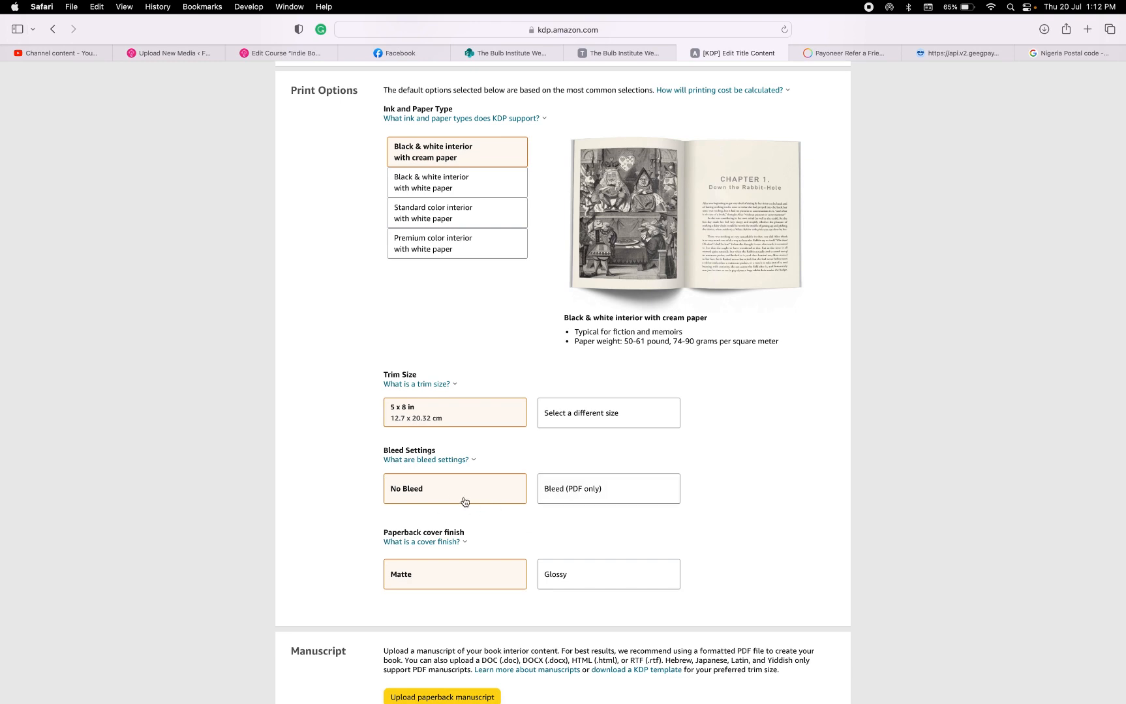
right_click(577, 581)
click(575, 578)
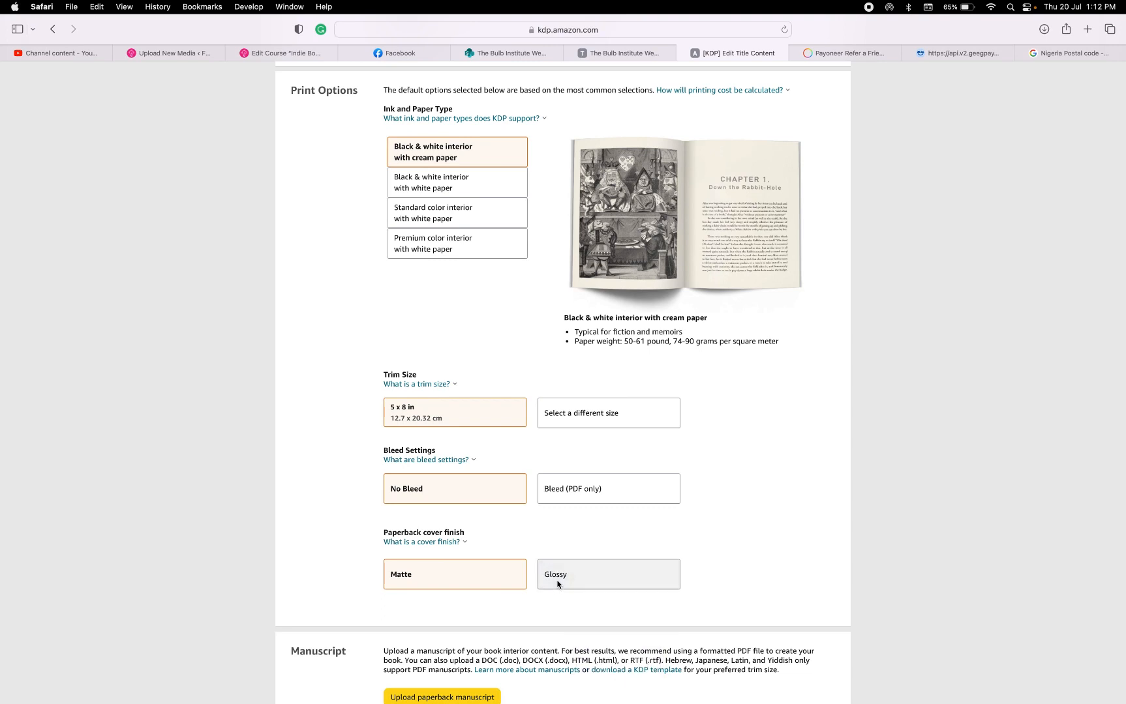
Step: Try the Glossy cover finish, then settle on Matte
click(558, 583)
click(479, 582)
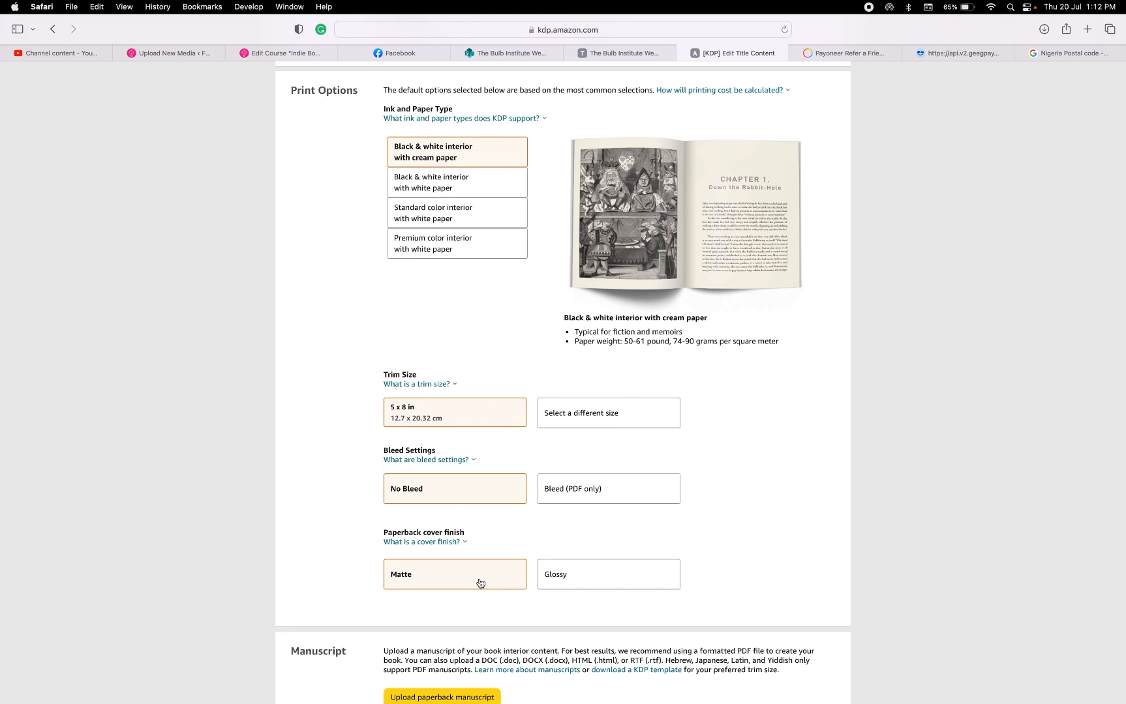
click(575, 582)
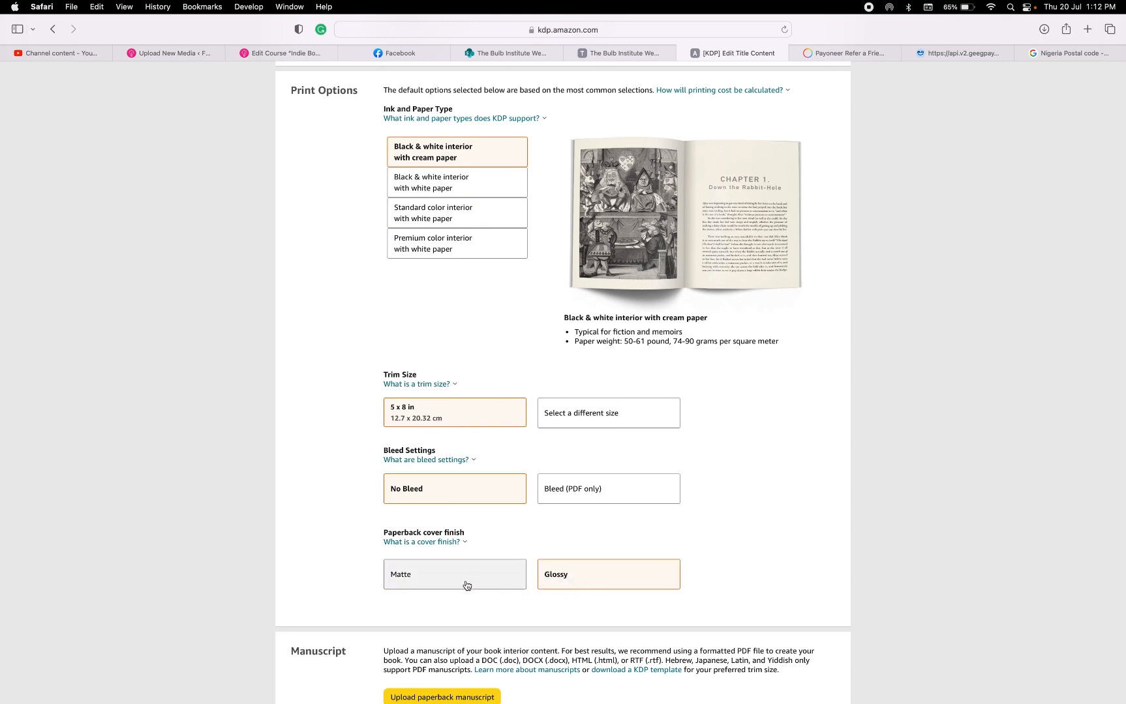
click(466, 585)
click(559, 579)
click(483, 581)
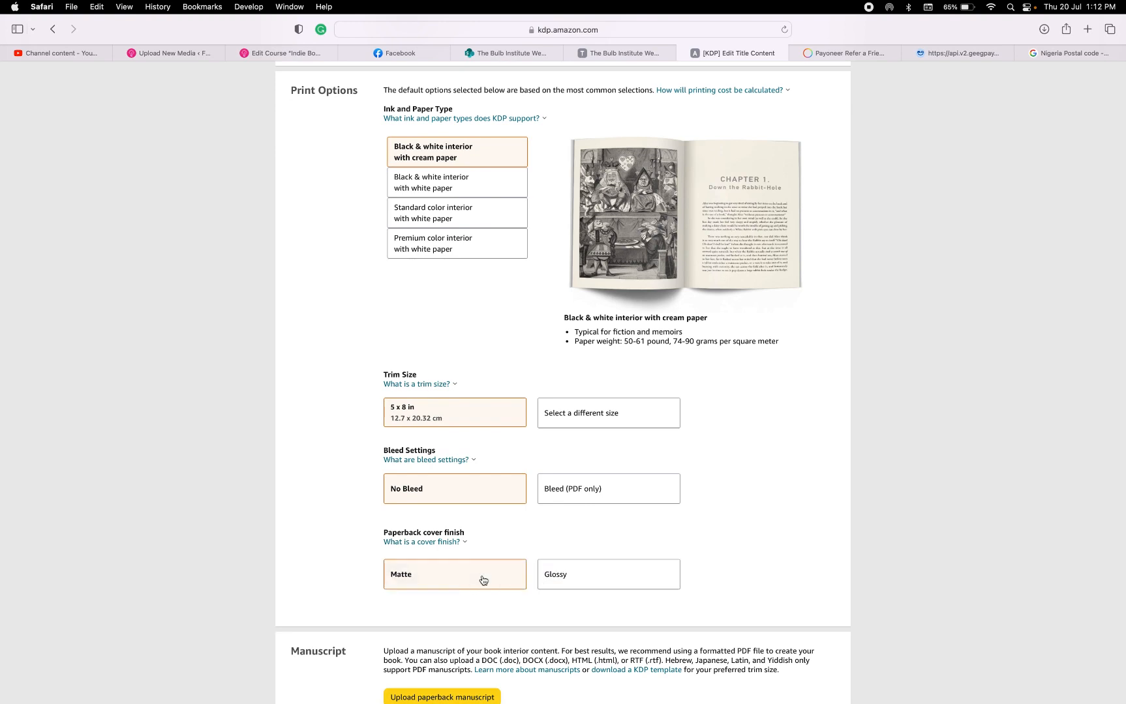
scroll(578, 540, down, 5)
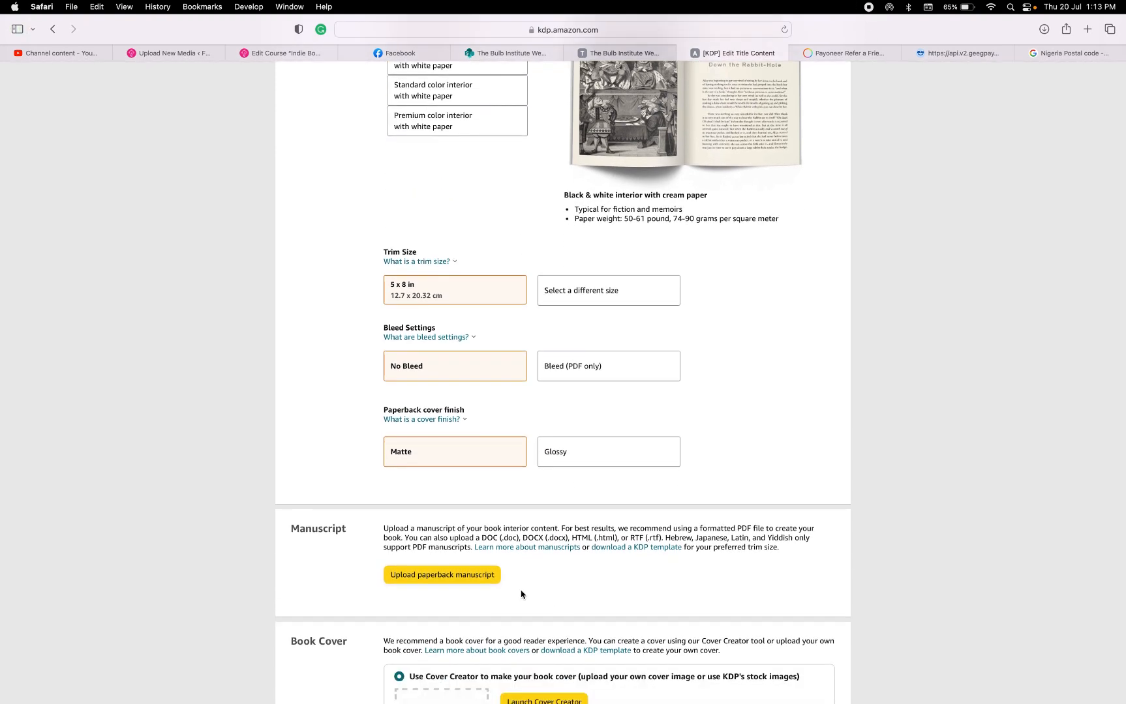
Step: Upload Helped-Of-The-Lord (2).kpf from Documents > KPF as the paperback manuscript
click(449, 577)
click(448, 577)
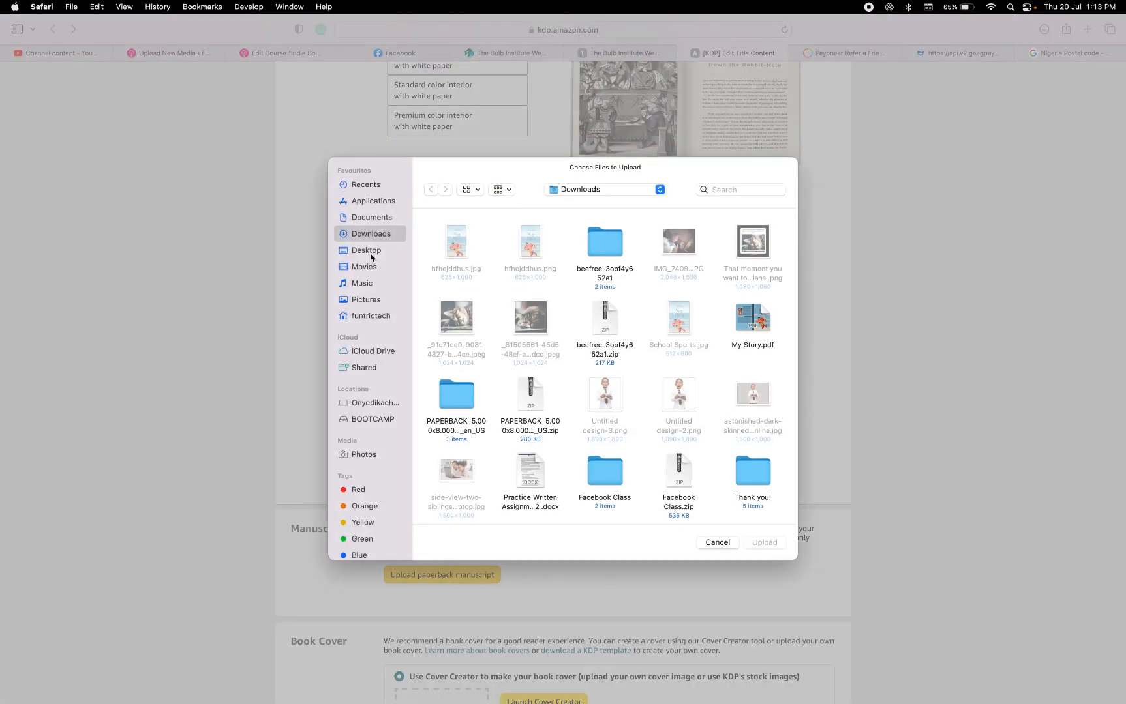
click(370, 218)
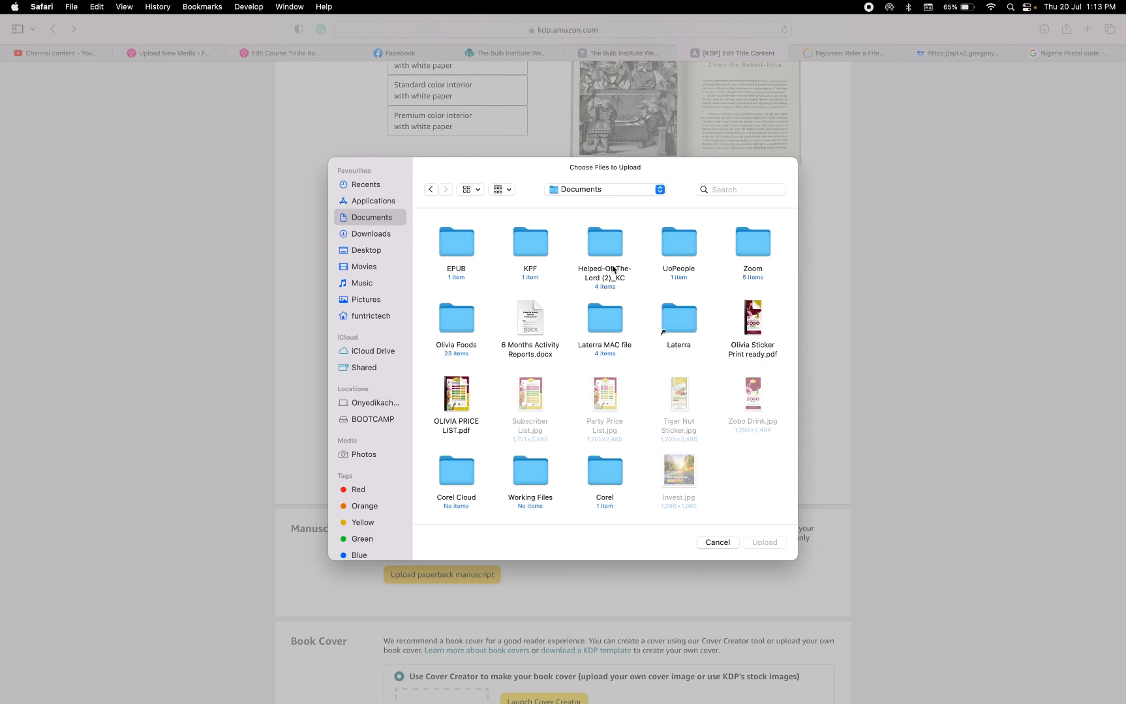
double_click(537, 246)
click(459, 253)
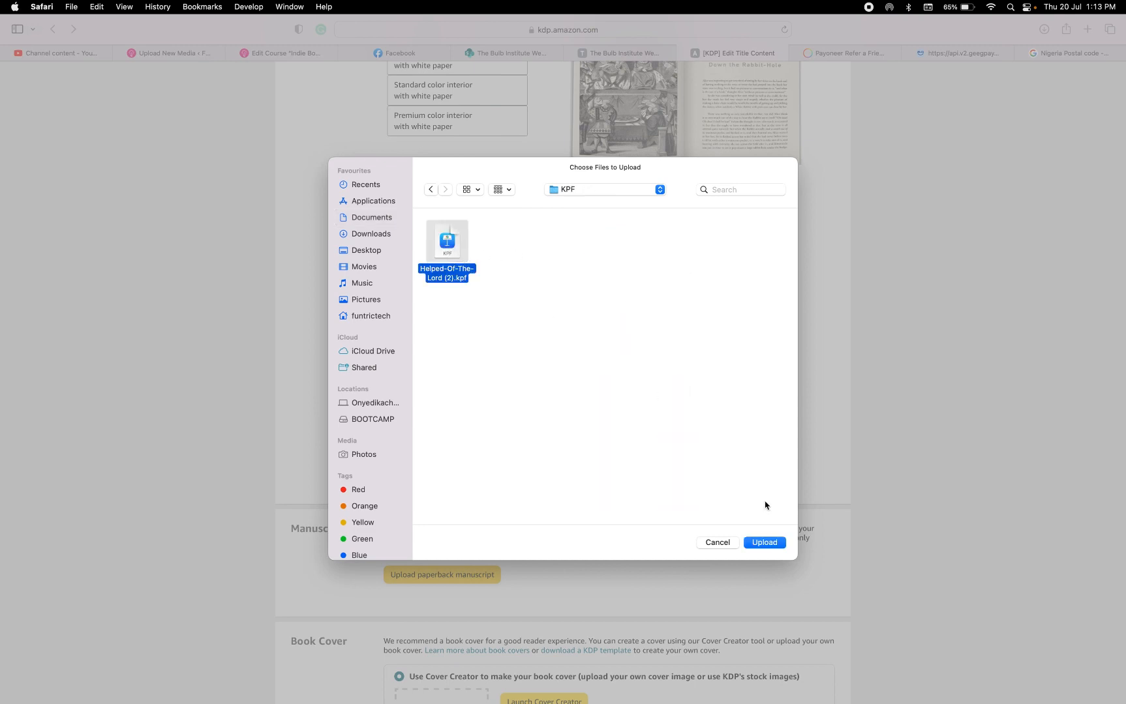
click(765, 543)
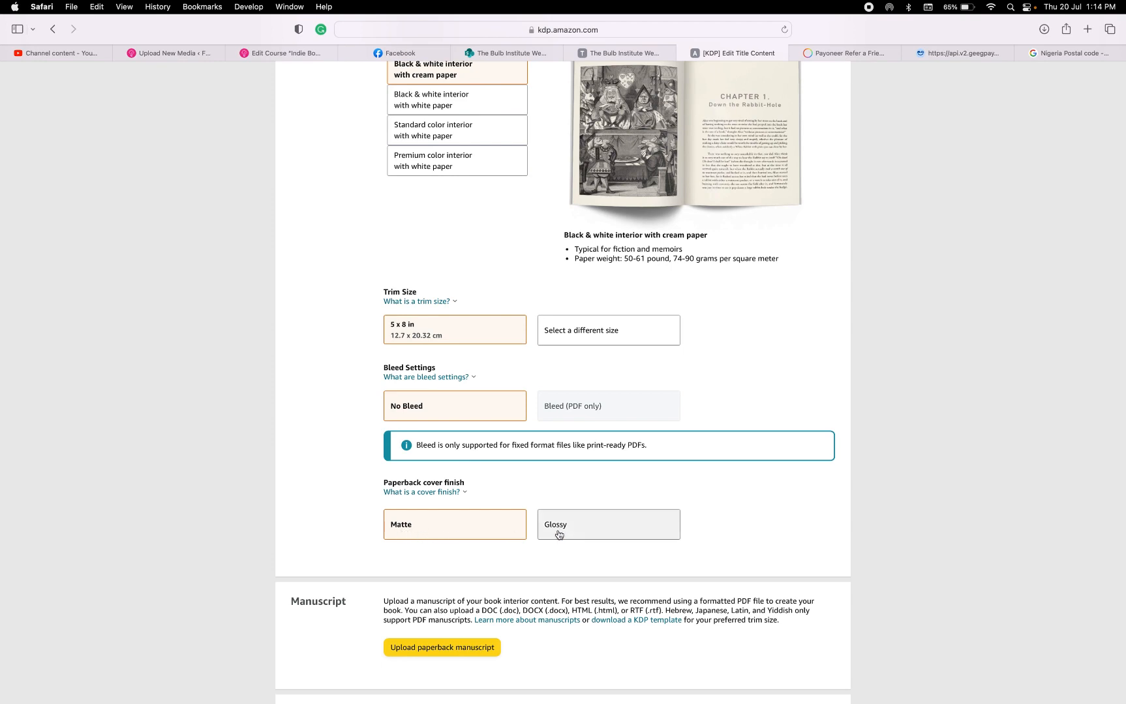
Step: Keep the cover finish on Matte after briefly switching it to Glossy
right_click(583, 529)
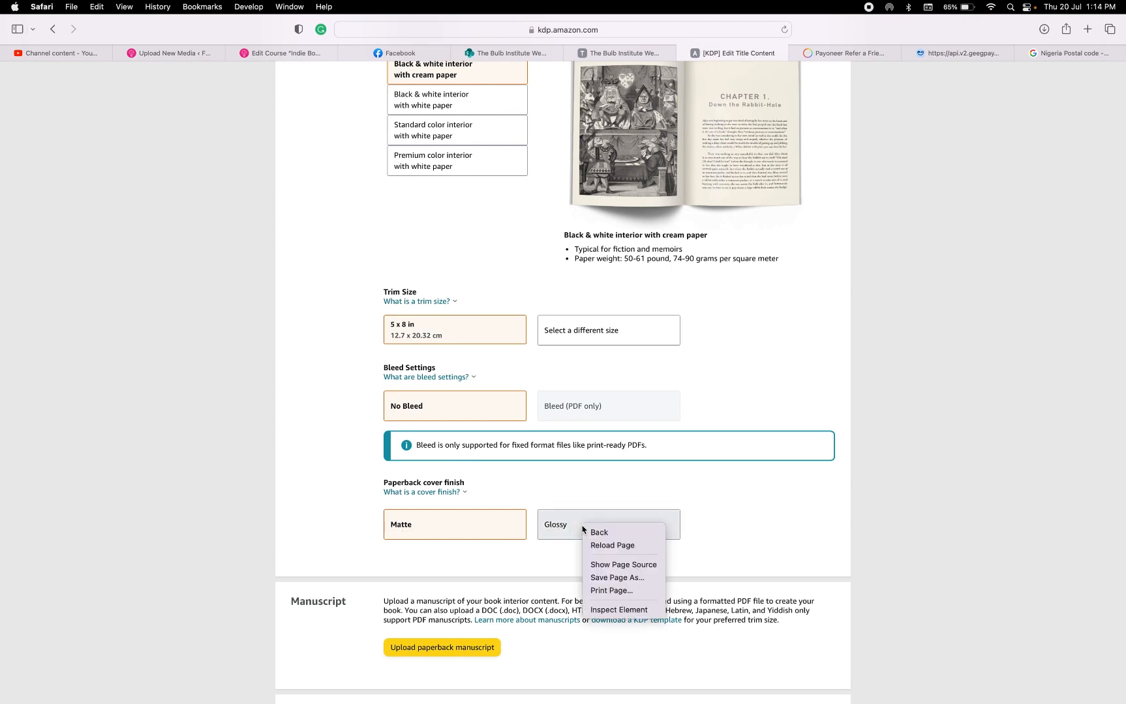
click(565, 531)
click(560, 528)
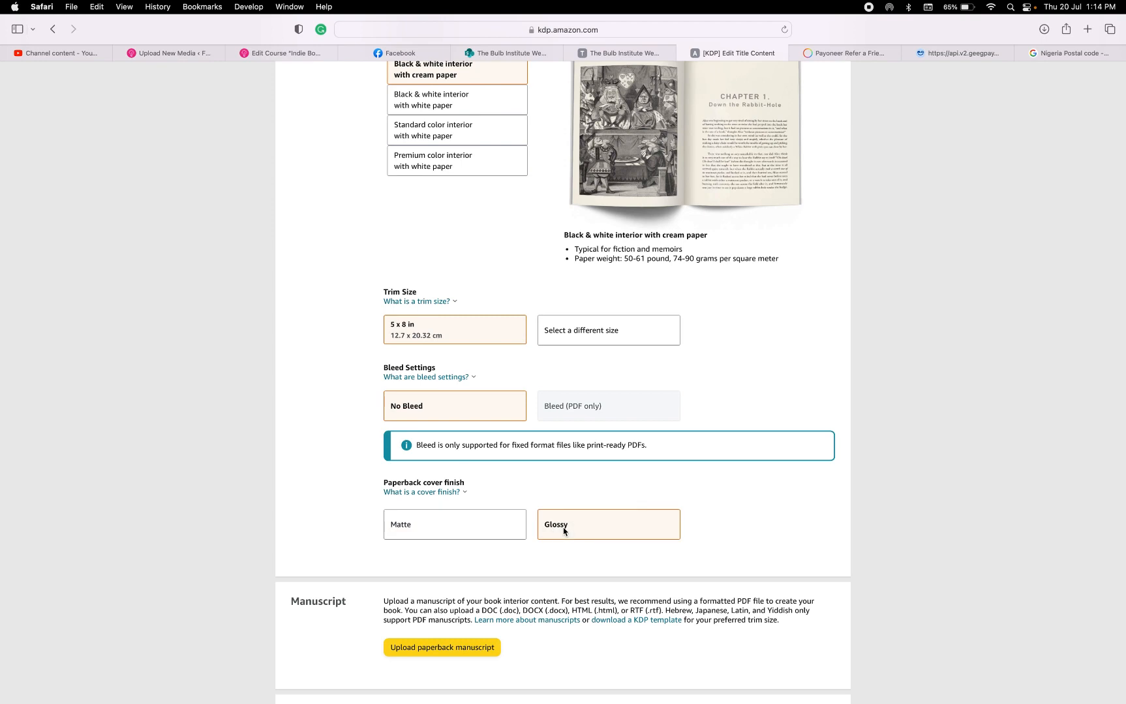
click(474, 526)
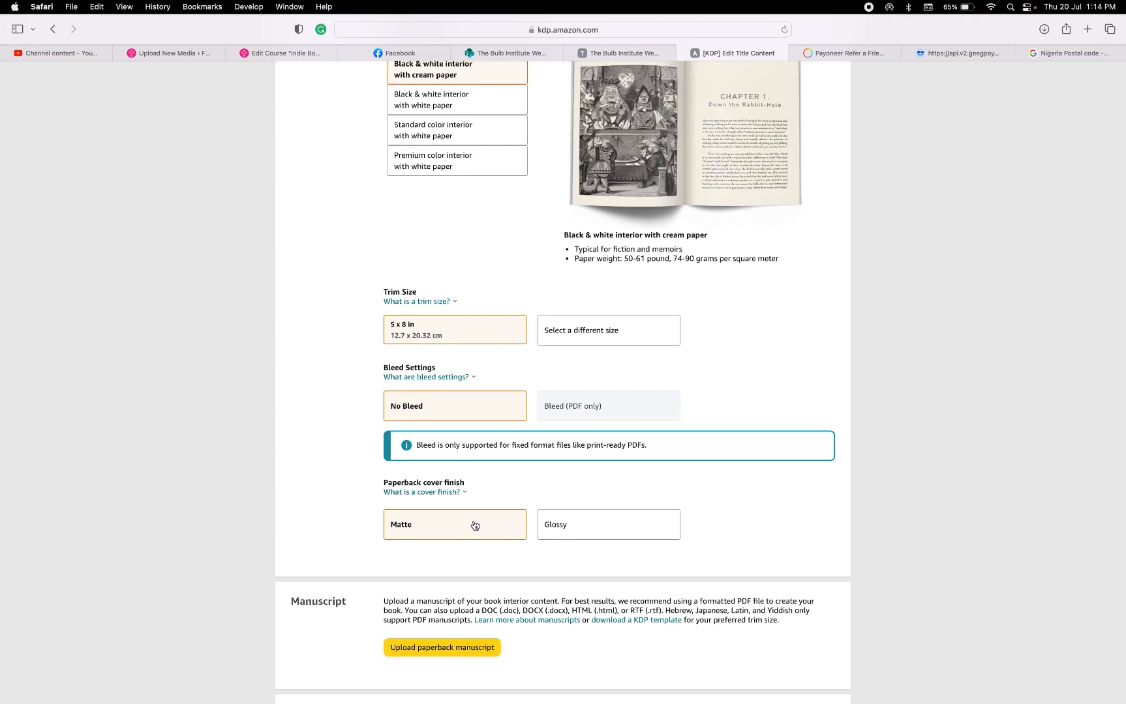
Step: Check the manuscript upload success message and scroll down to the Book Cover section
scroll(474, 527, down, 2)
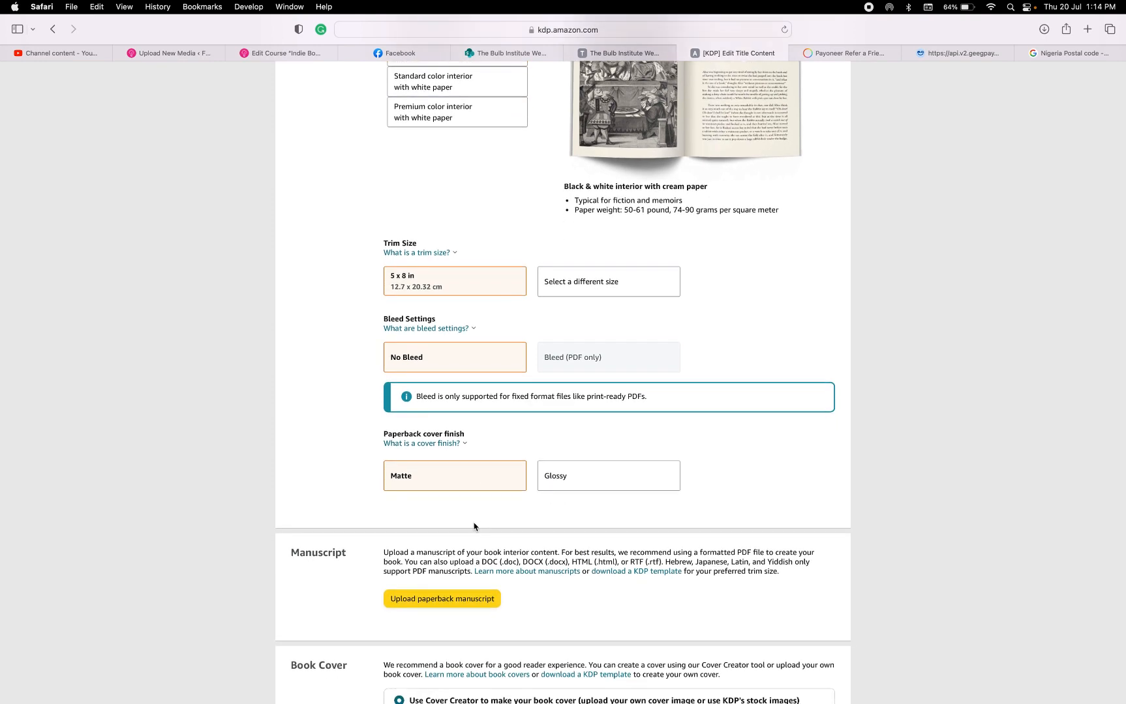
scroll(474, 527, down, 2)
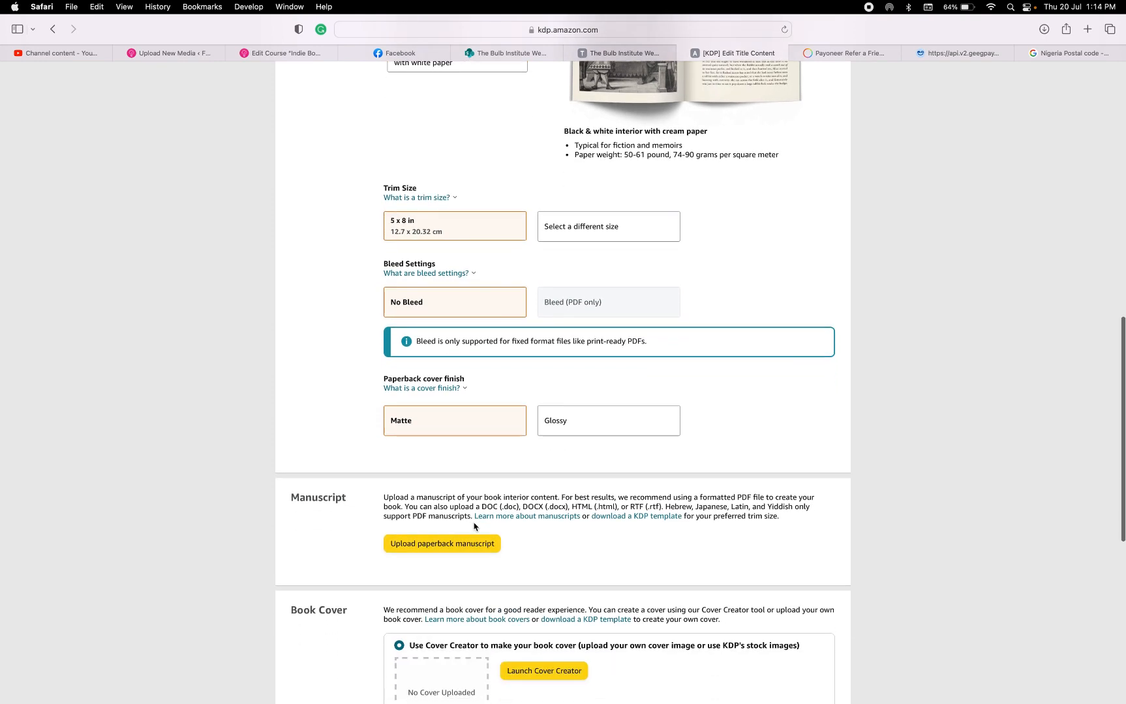
scroll(475, 527, down, 2)
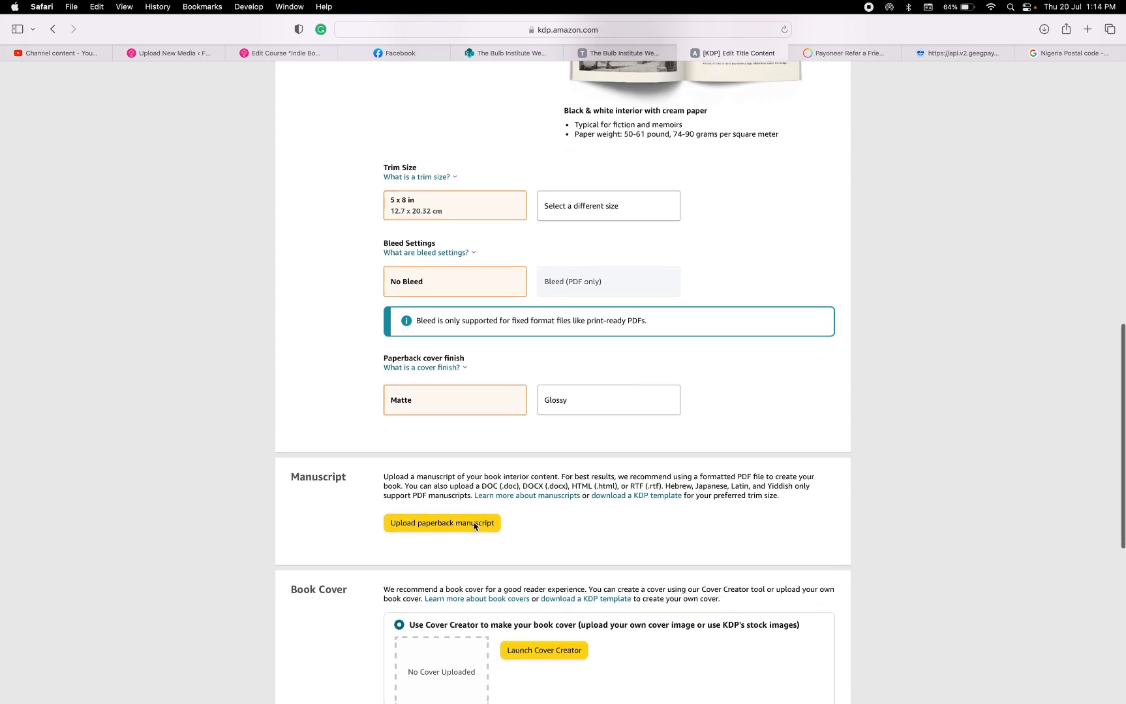
scroll(475, 527, up, 10)
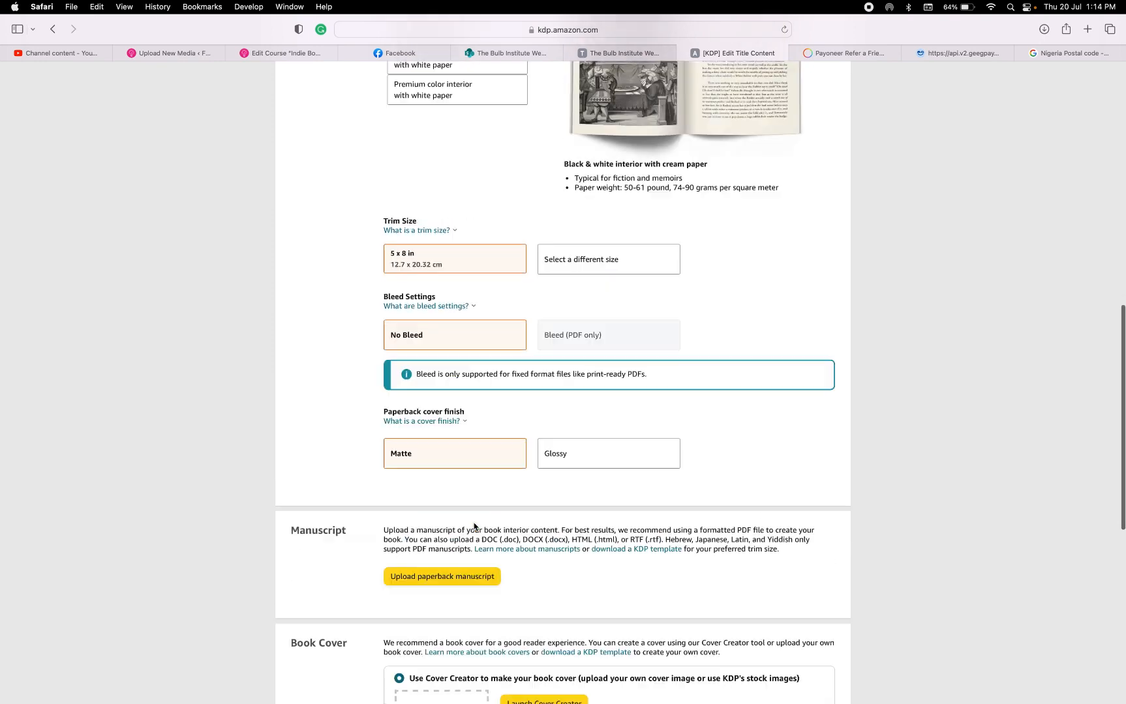
scroll(474, 527, up, 8)
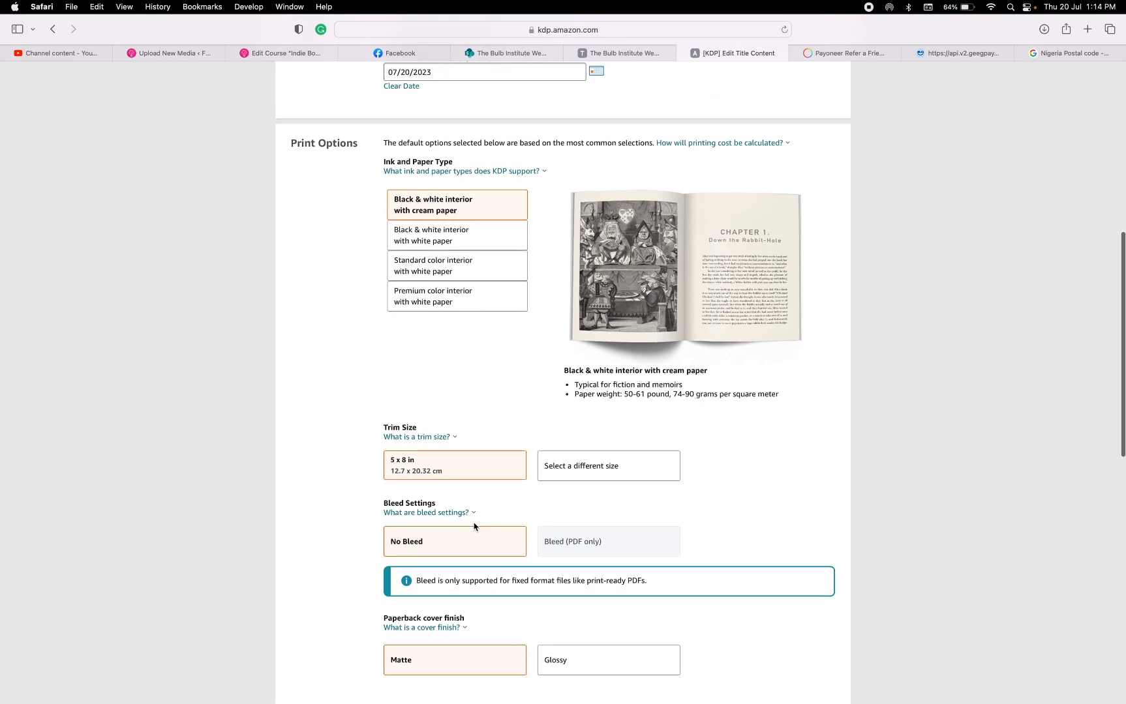
scroll(474, 527, down, 20)
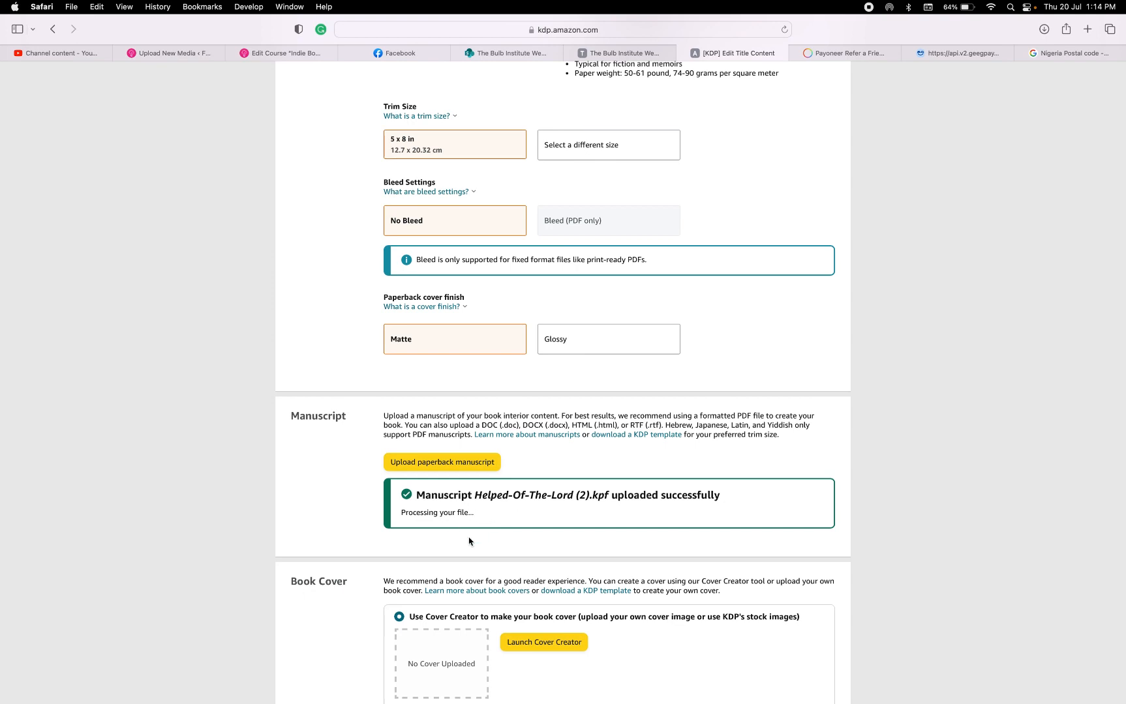
scroll(469, 541, down, 8)
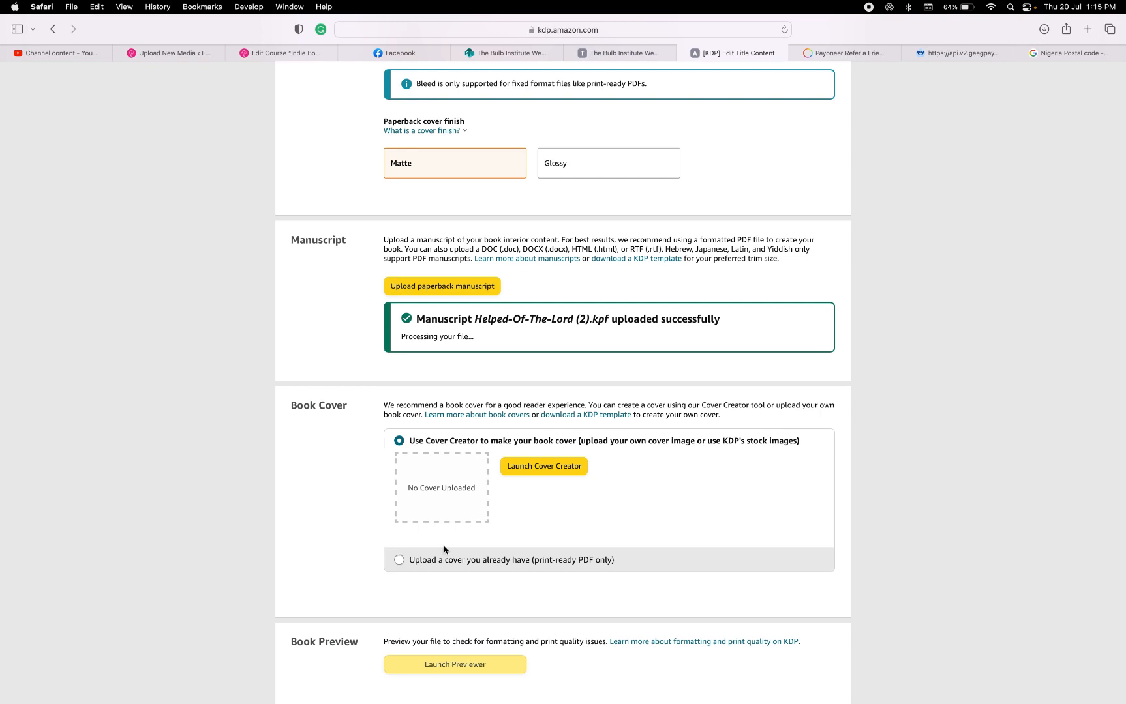
Step: Launch Cover Creator and skip adding a cover image
click(545, 471)
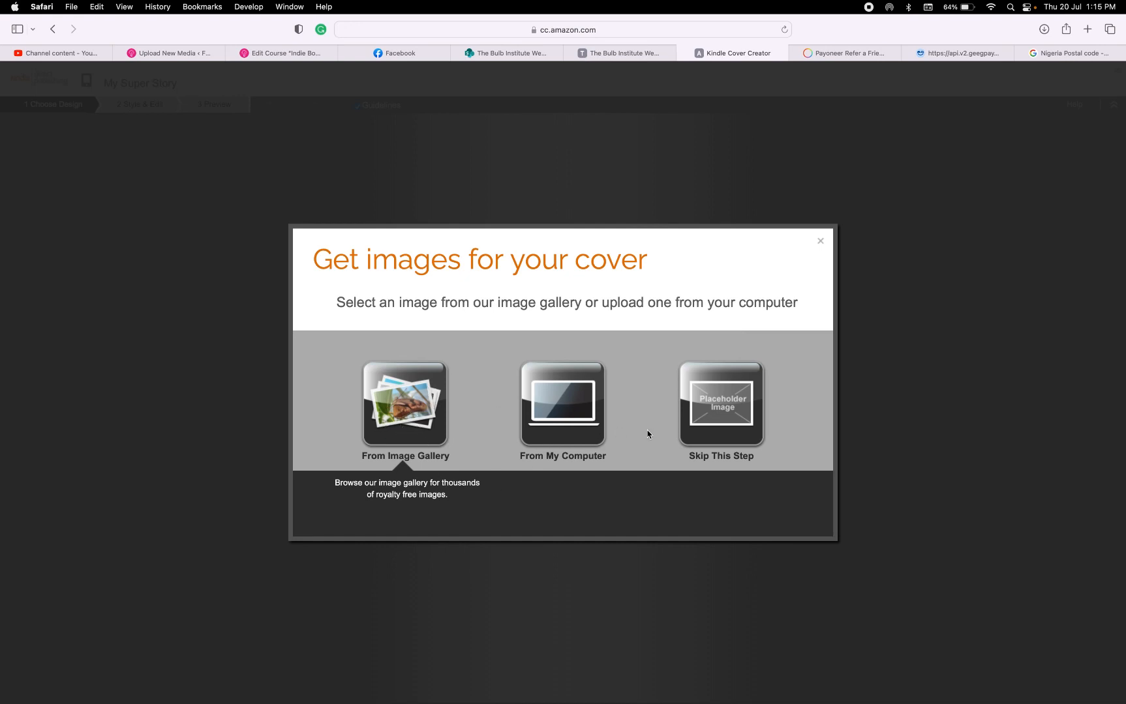
click(705, 418)
click(717, 403)
Step: Look at the next page of cover designs, then return to the grunge-style designs
click(588, 411)
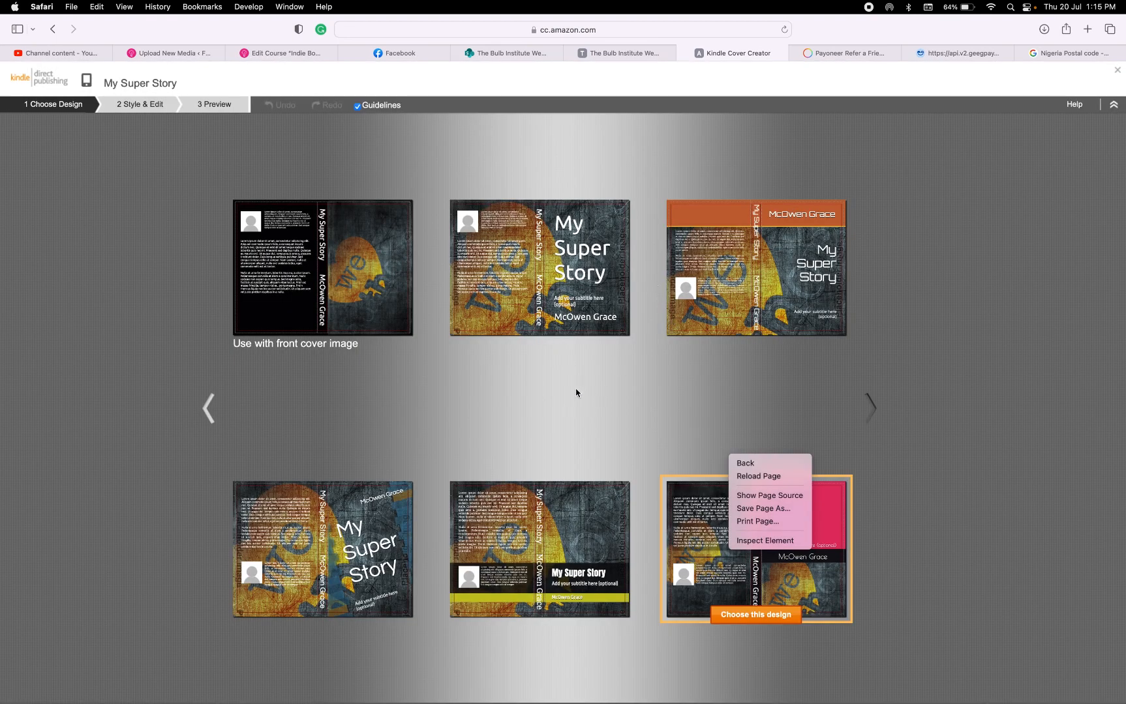
click(796, 359)
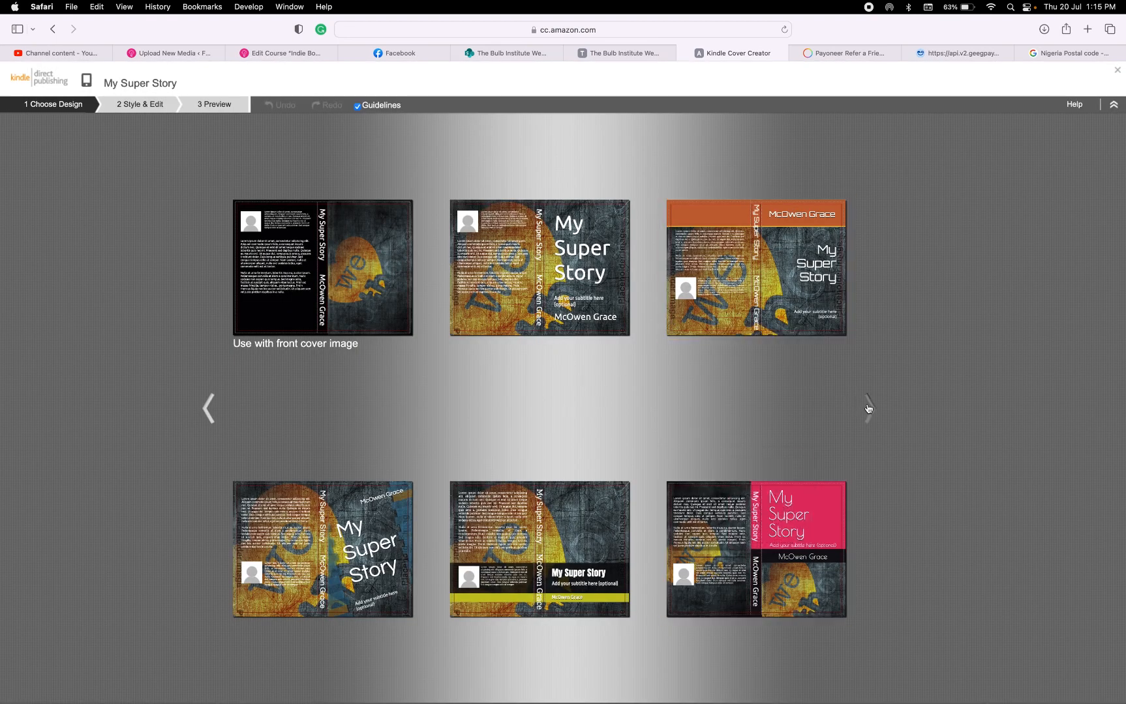
click(874, 407)
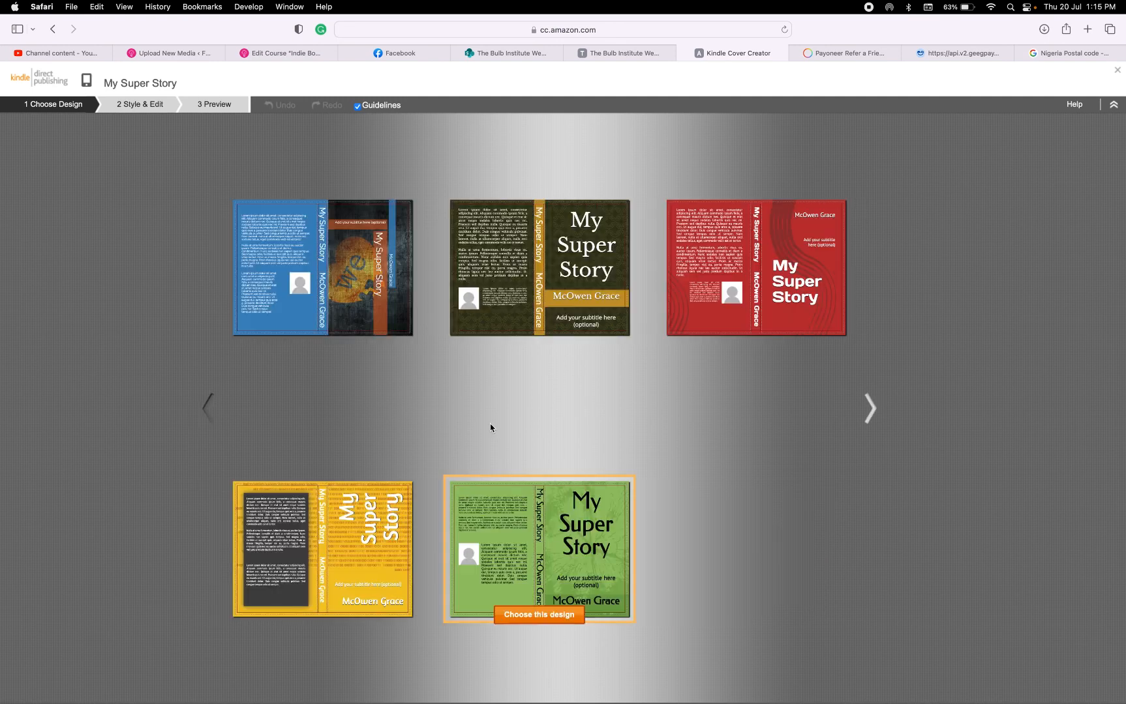
click(208, 410)
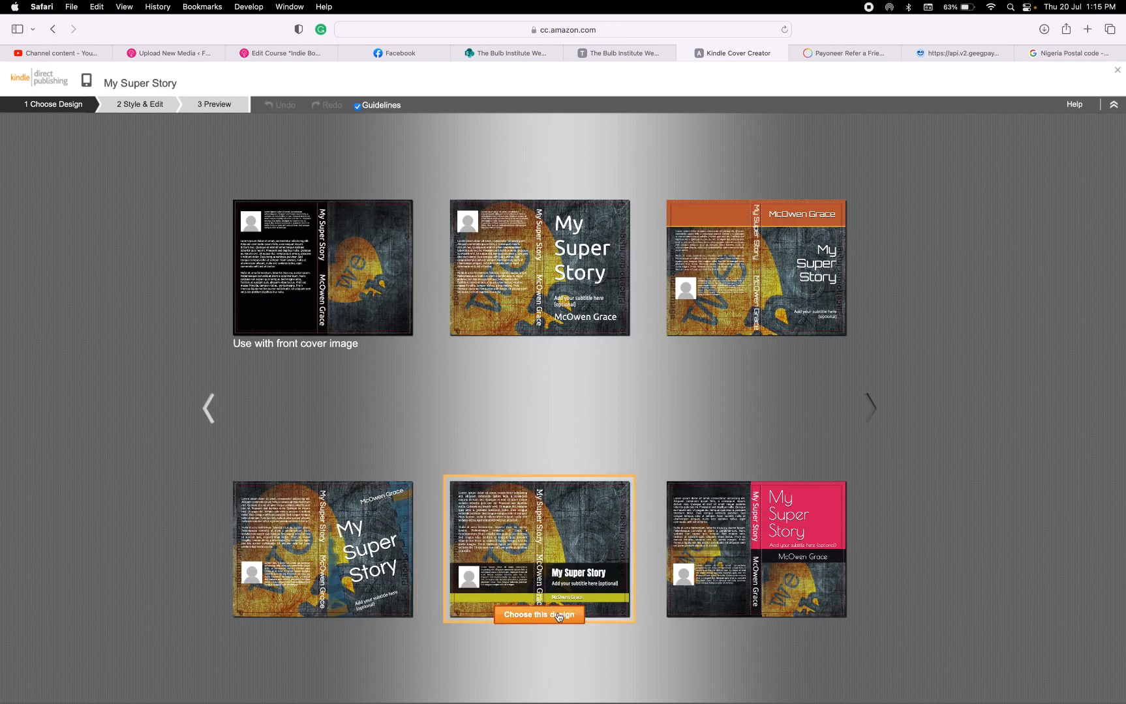
Step: Apply the black-title-band grunge design and edit the back-cover description and author bio
click(544, 617)
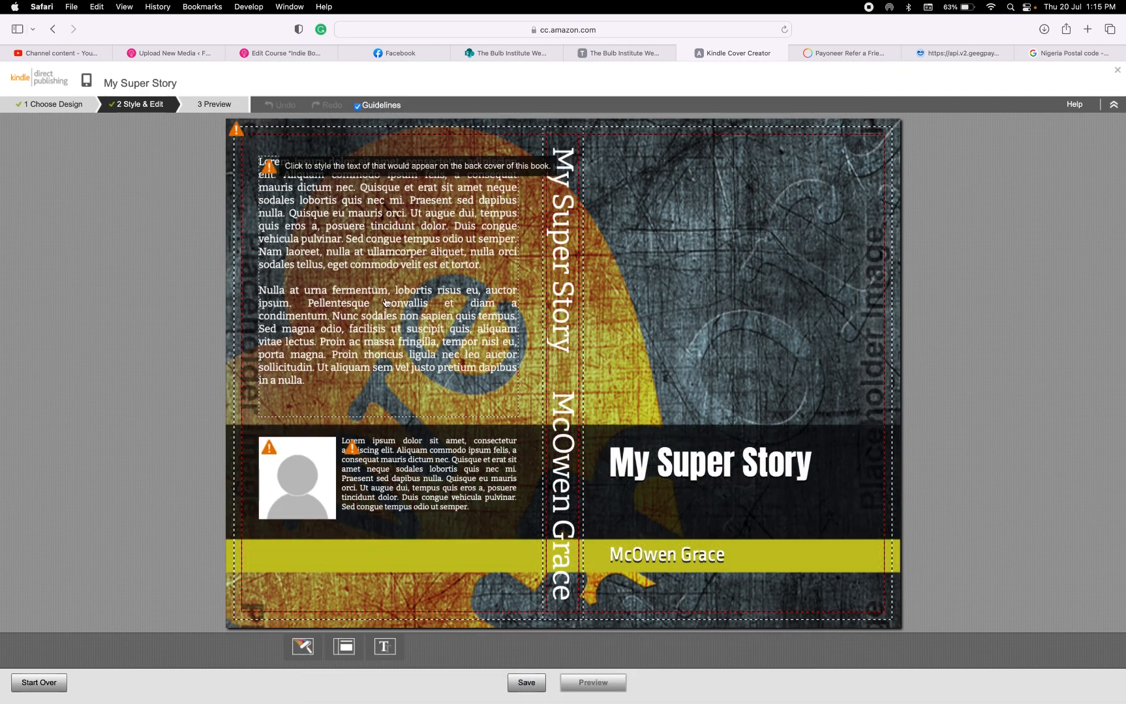
click(396, 333)
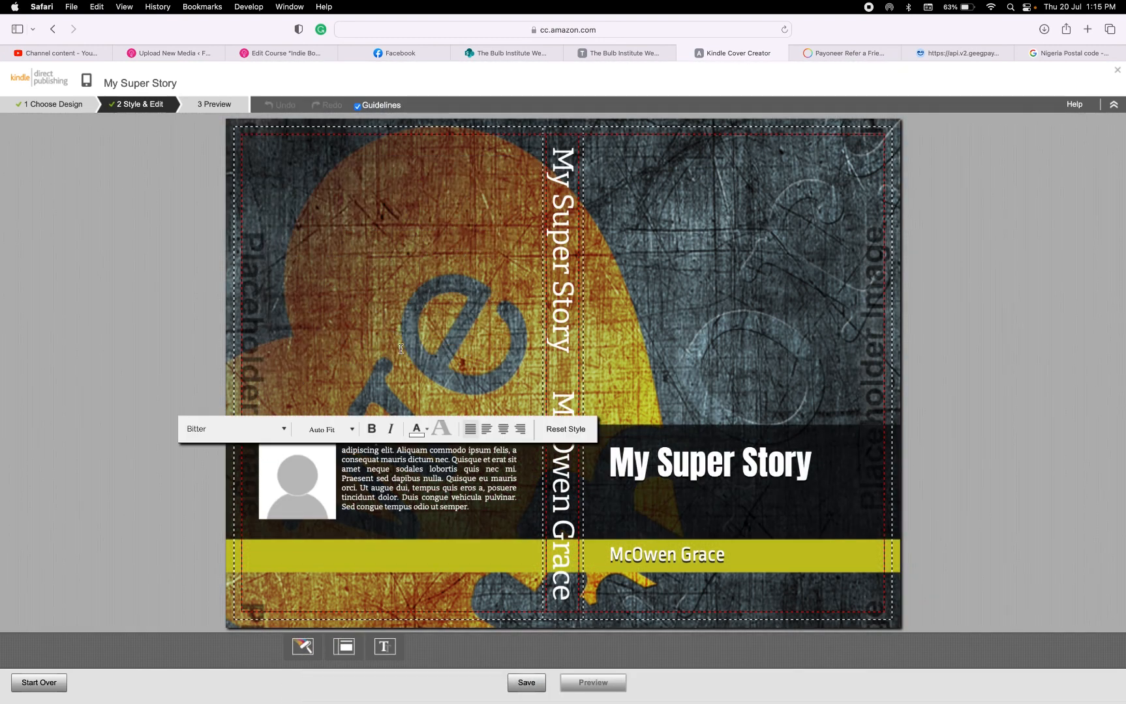
click(421, 501)
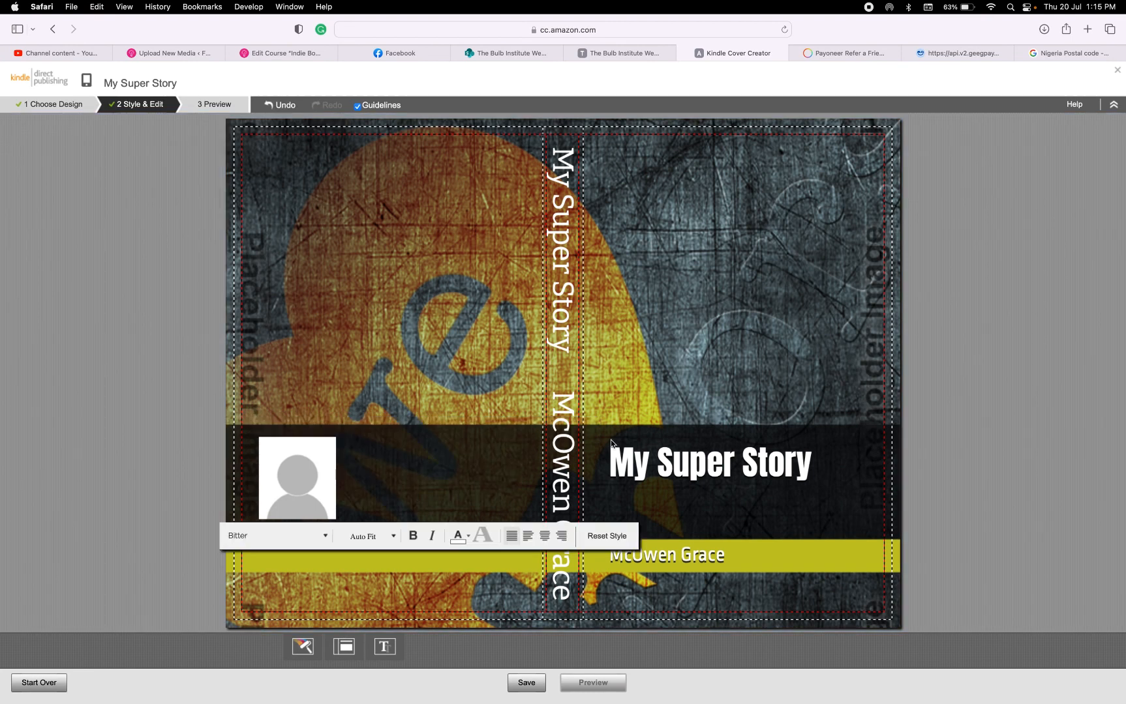
right_click(643, 449)
click(642, 449)
Step: Edit the spine author name and title, then close the cover editor
click(566, 446)
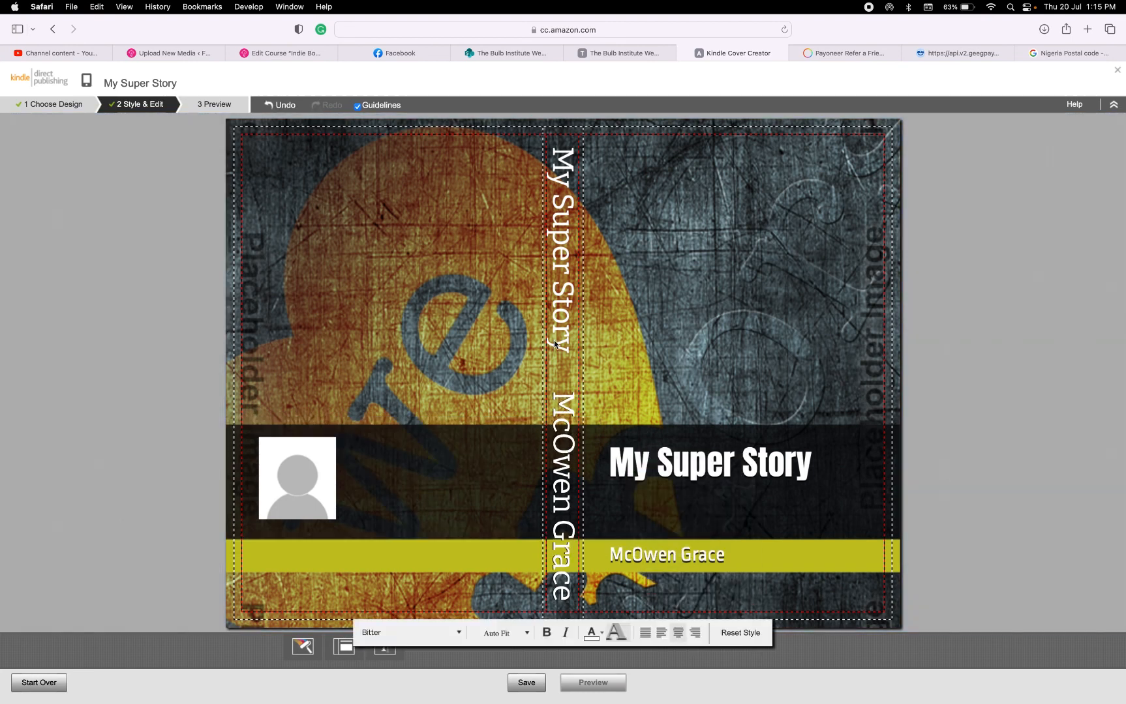
click(555, 345)
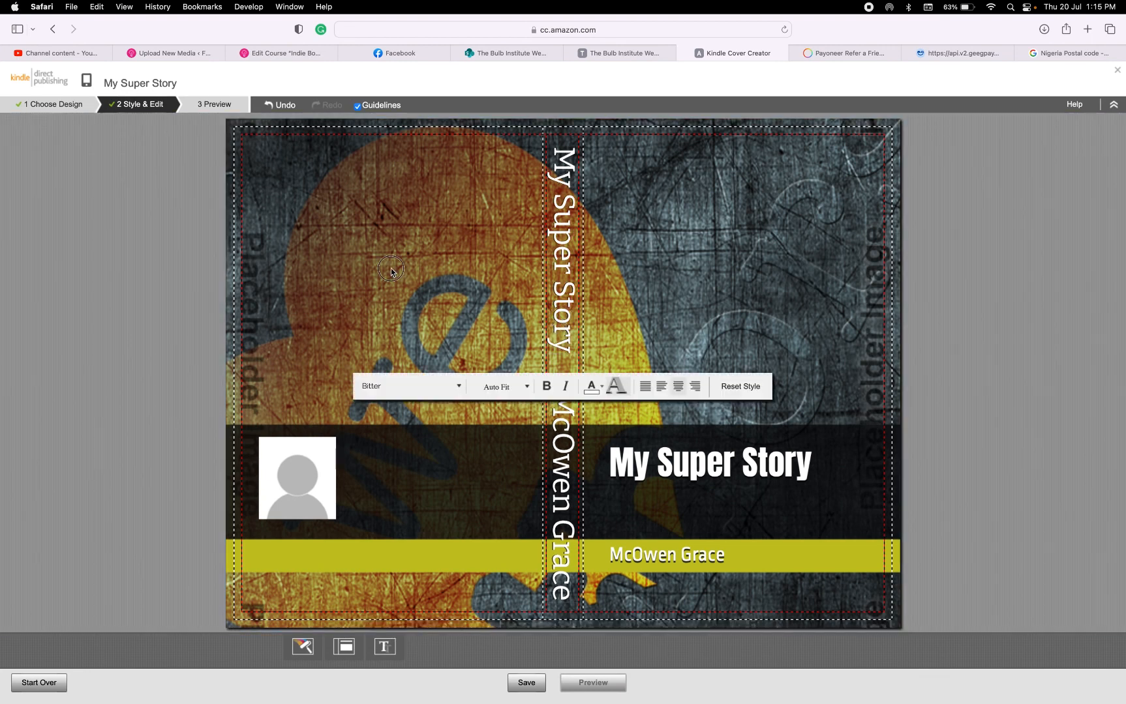
double_click(392, 270)
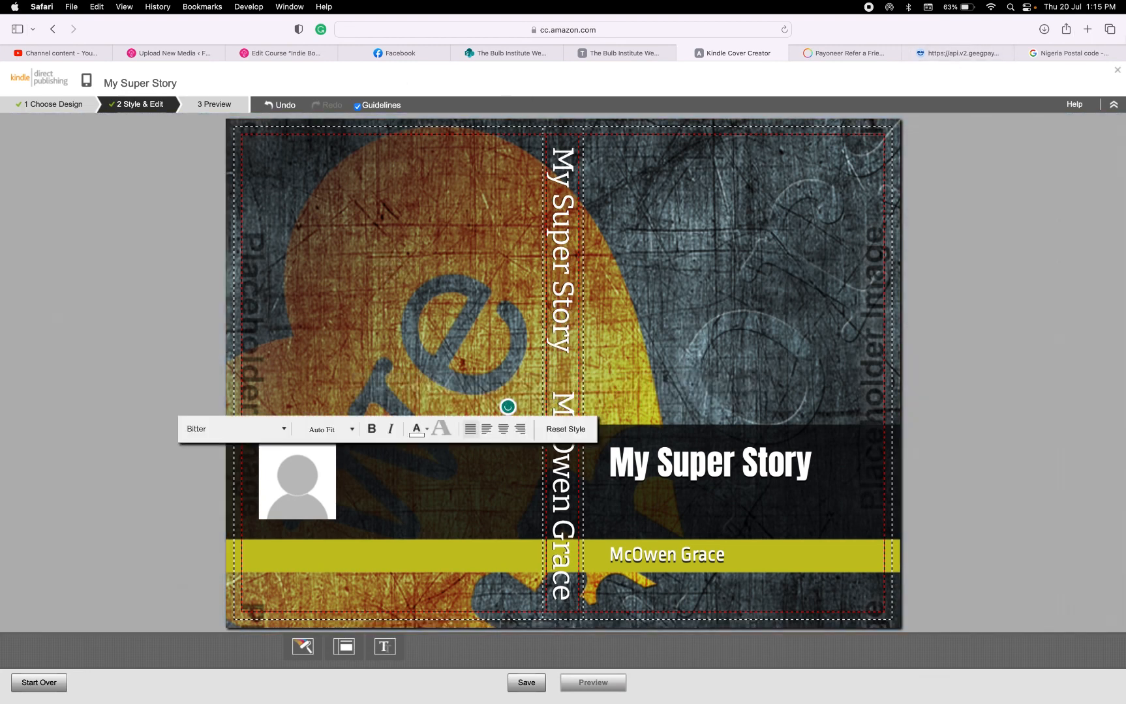
click(1117, 70)
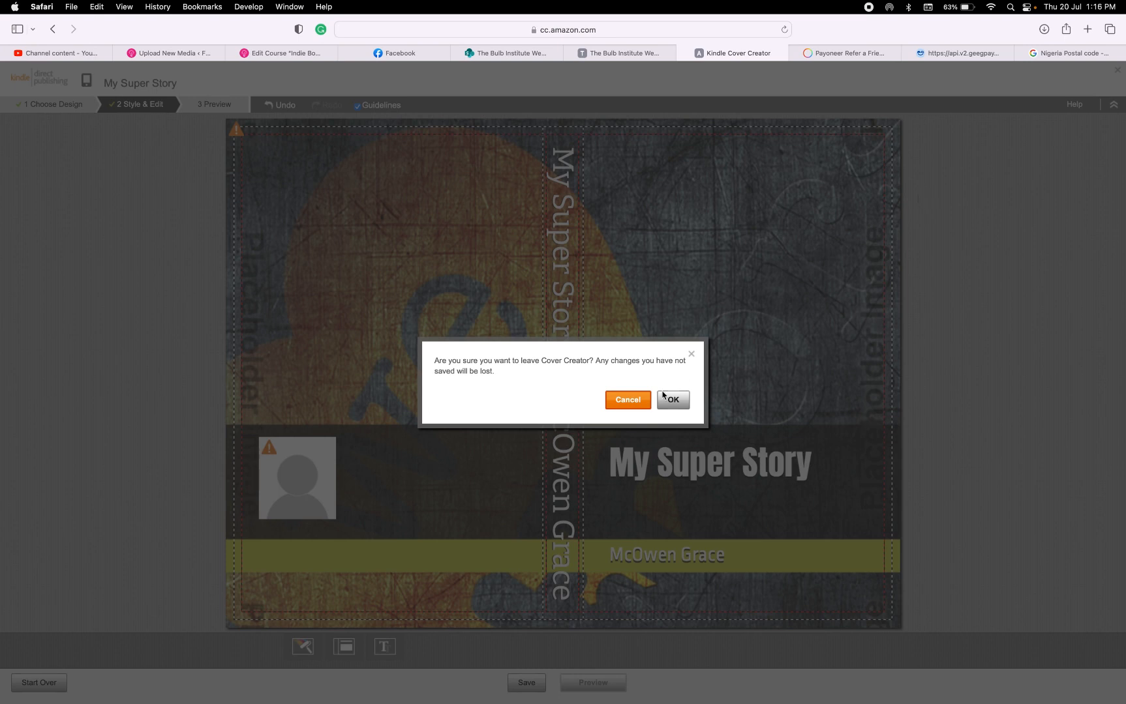
Step: Leave Cover Creator and choose to upload a cover you already have
click(678, 402)
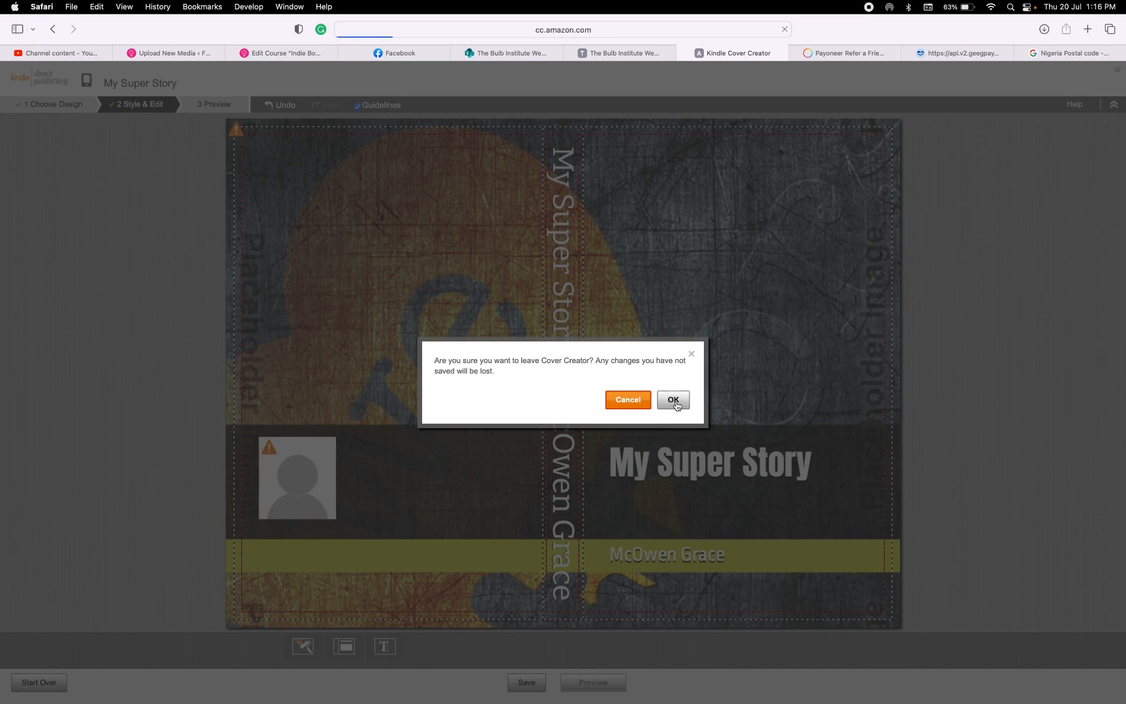
scroll(602, 427, down, 5)
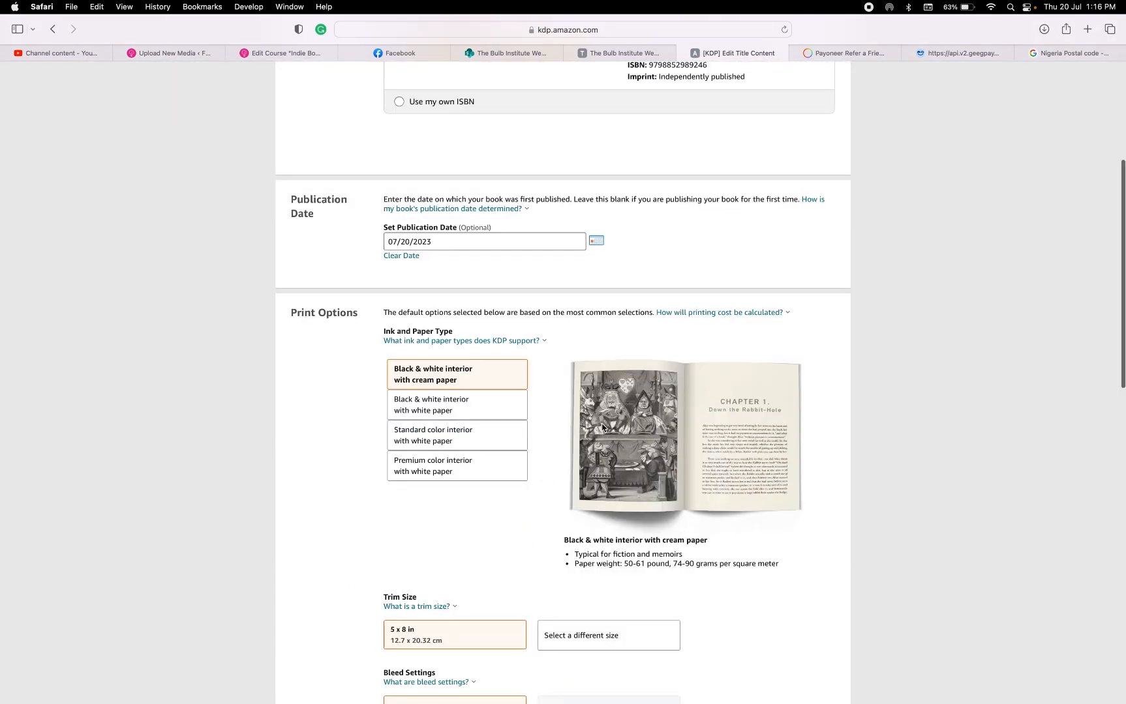
scroll(602, 427, down, 15)
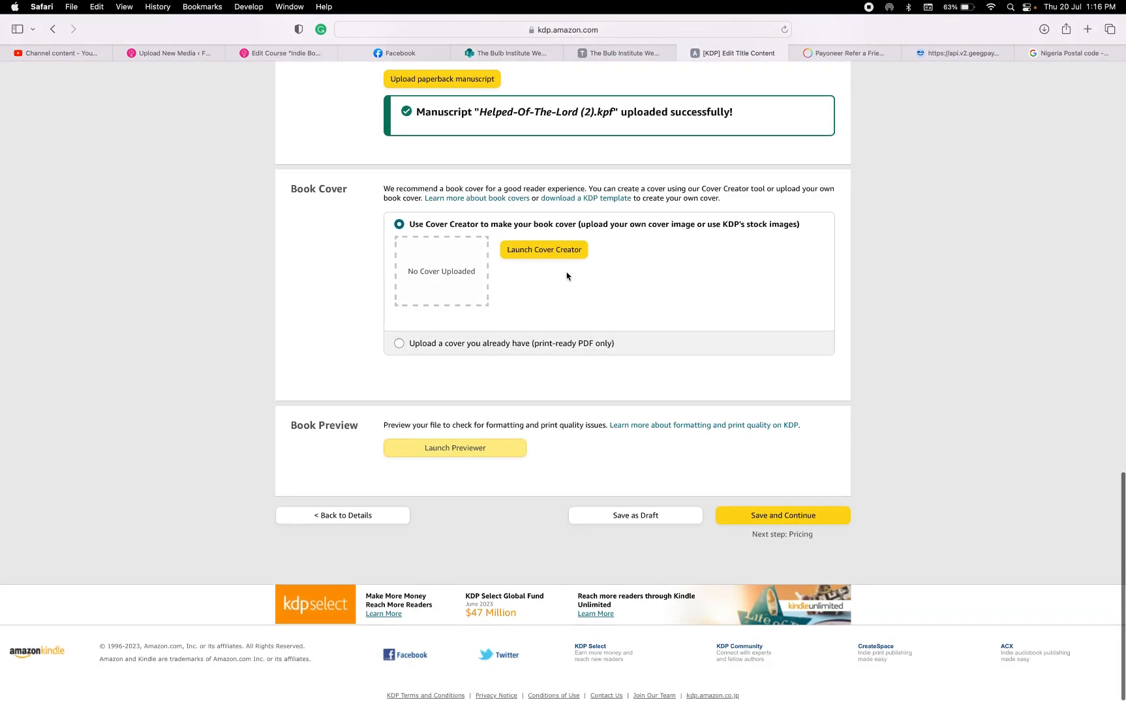
click(399, 344)
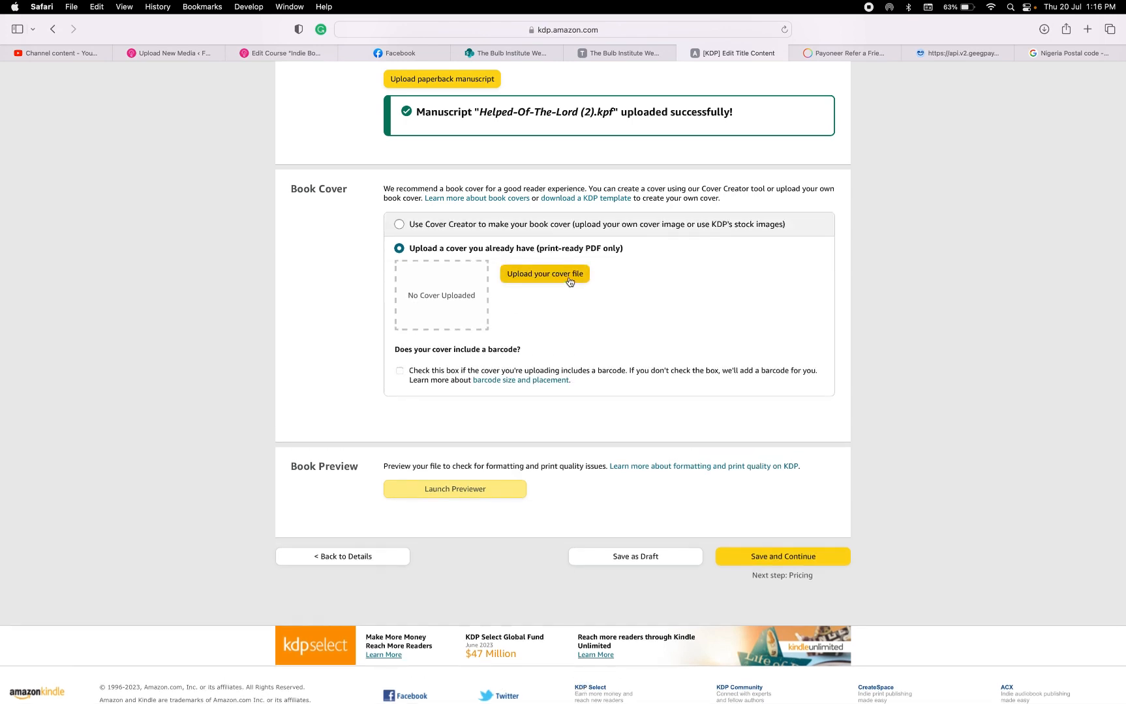
Step: Select My Story.pdf from Downloads as the cover file
click(551, 280)
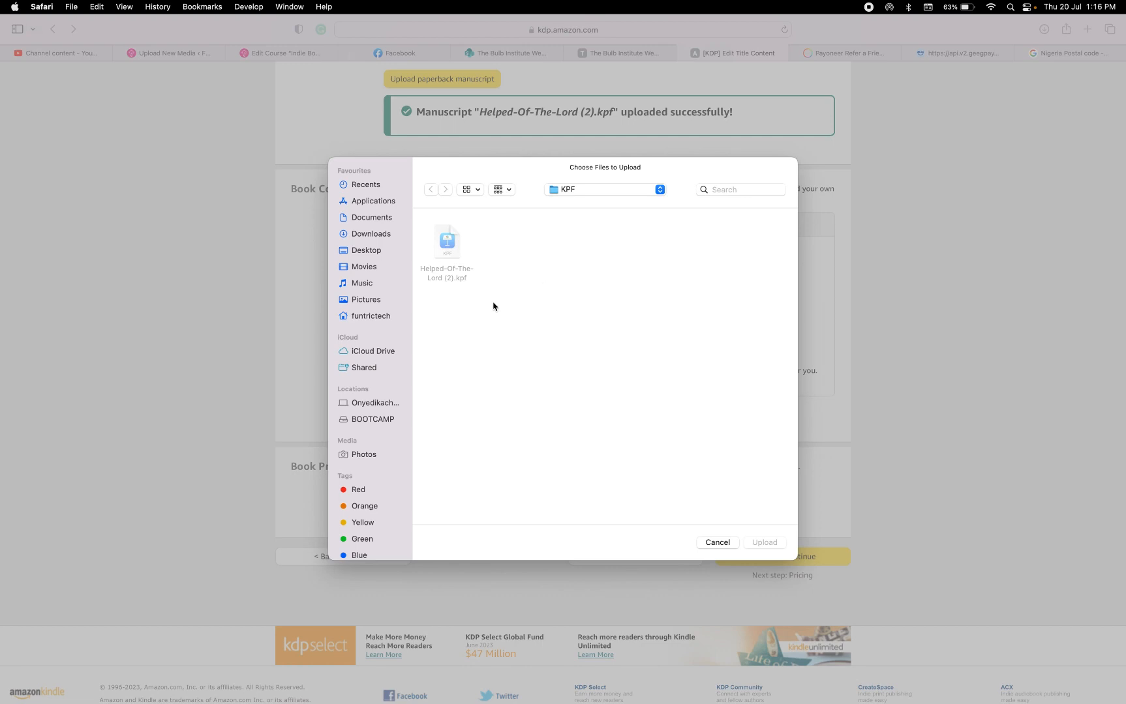
click(371, 233)
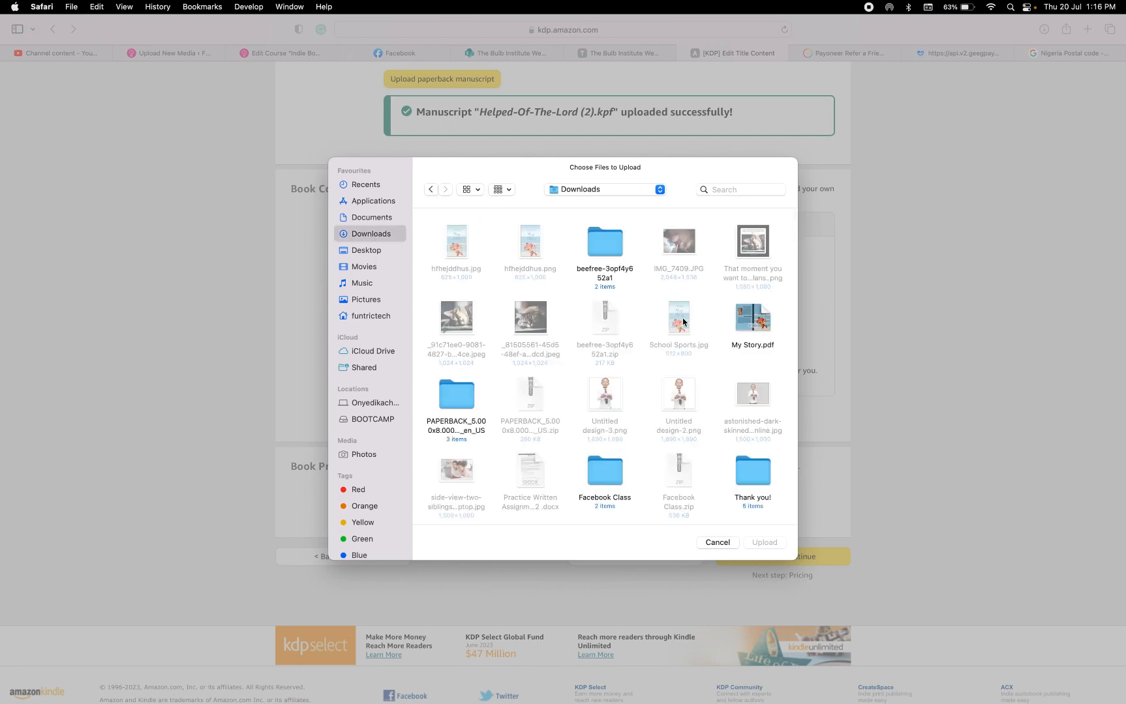
click(750, 329)
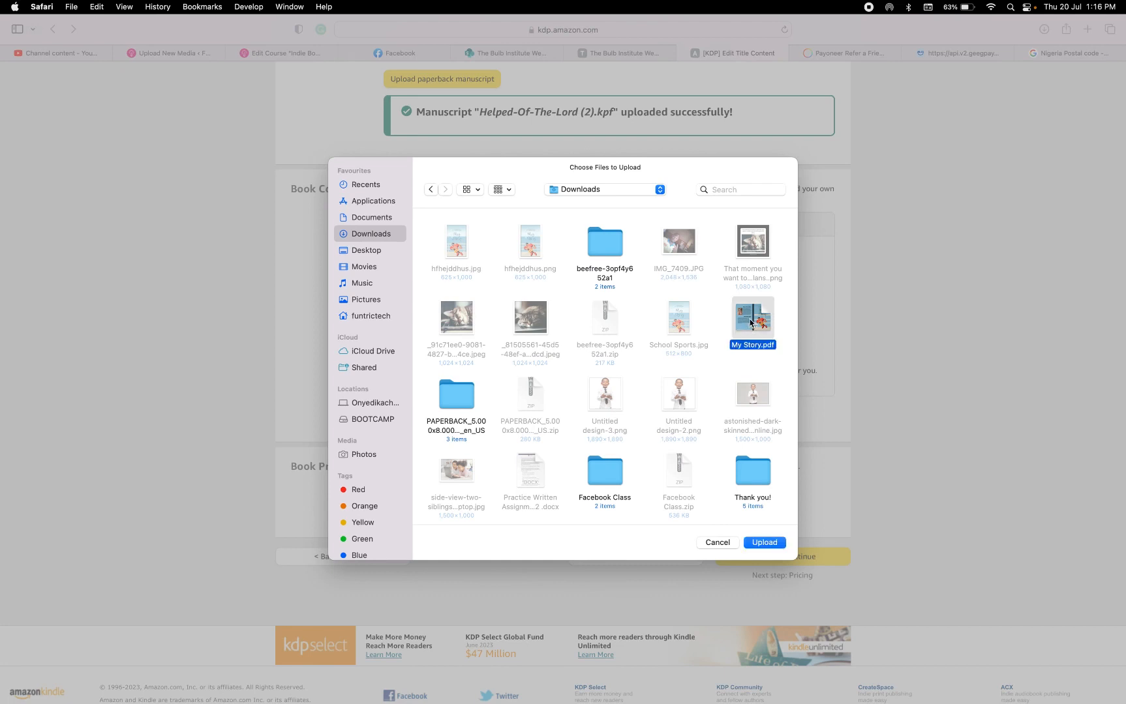
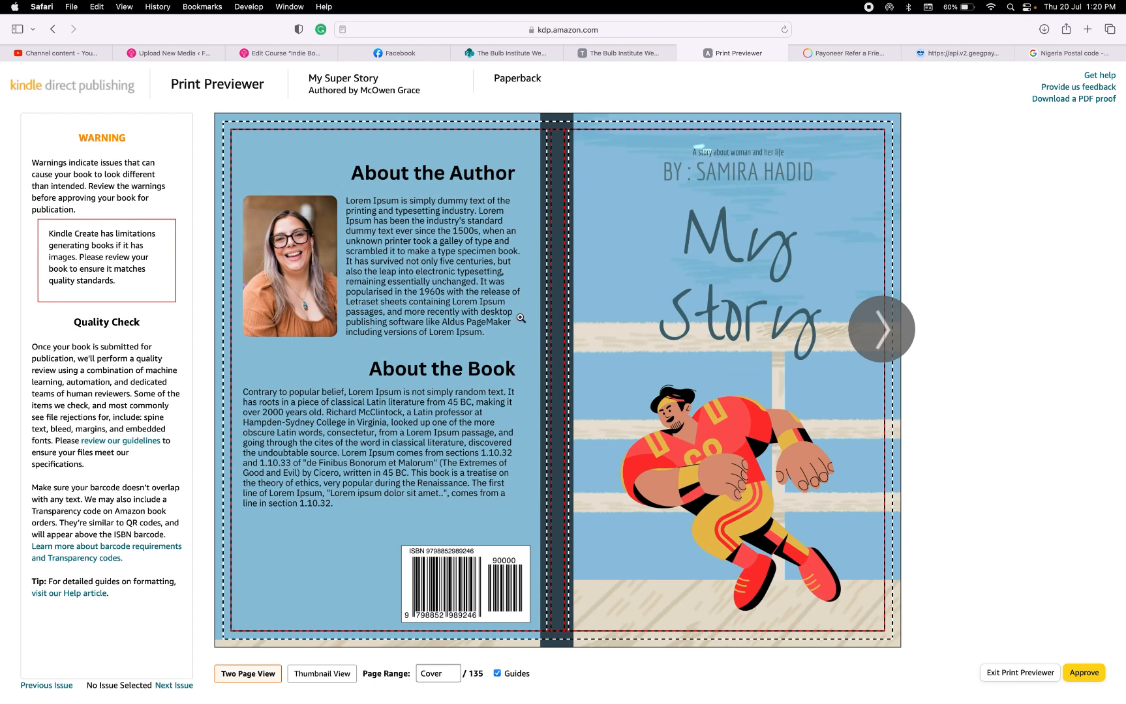
Step: Approve the cover preview and scroll down the Paperback Content page to the uploaded manuscript and cover
click(1083, 674)
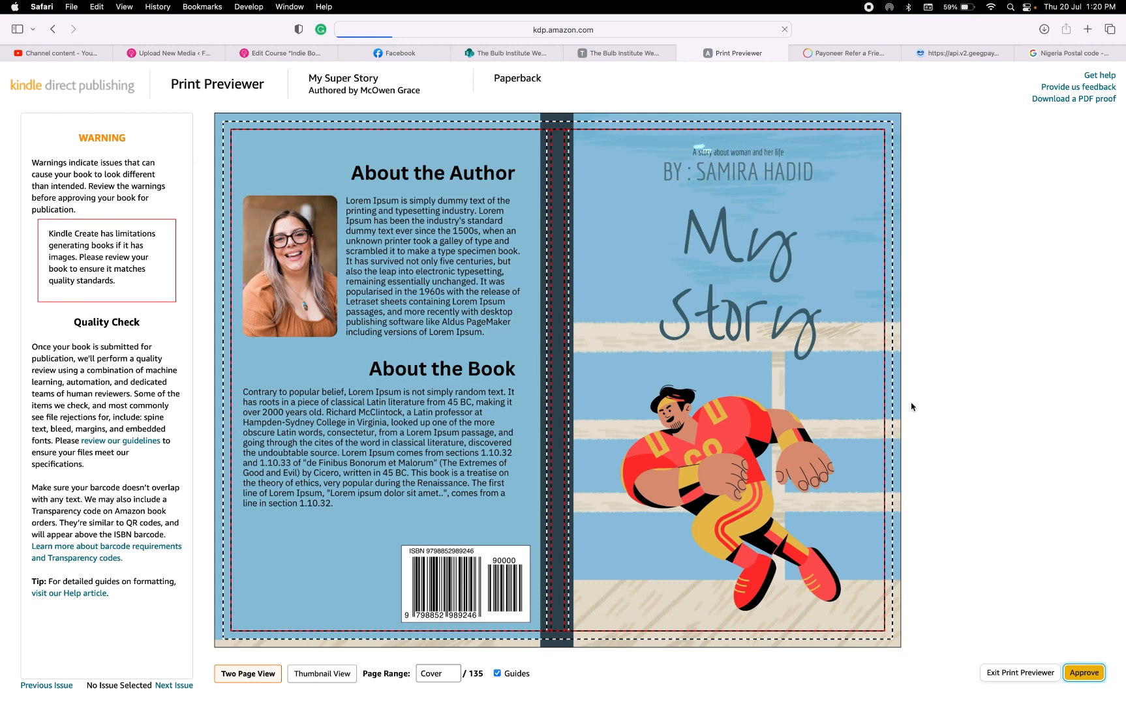
scroll(873, 387, down, 10)
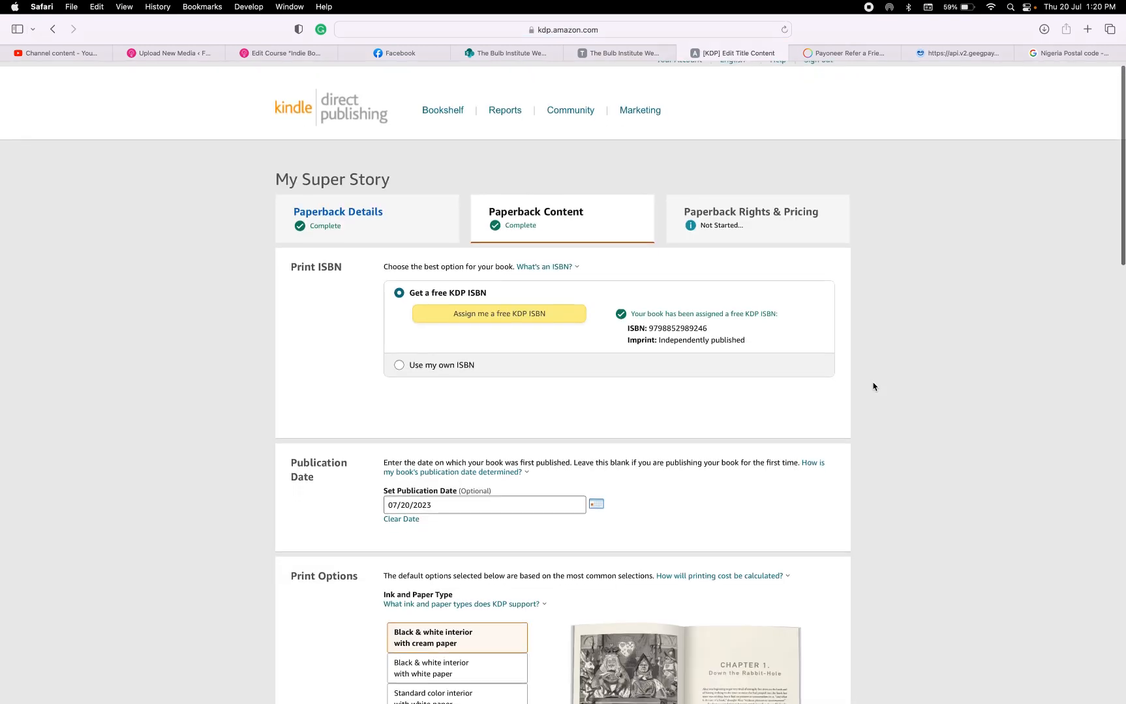
scroll(873, 386, down, 5)
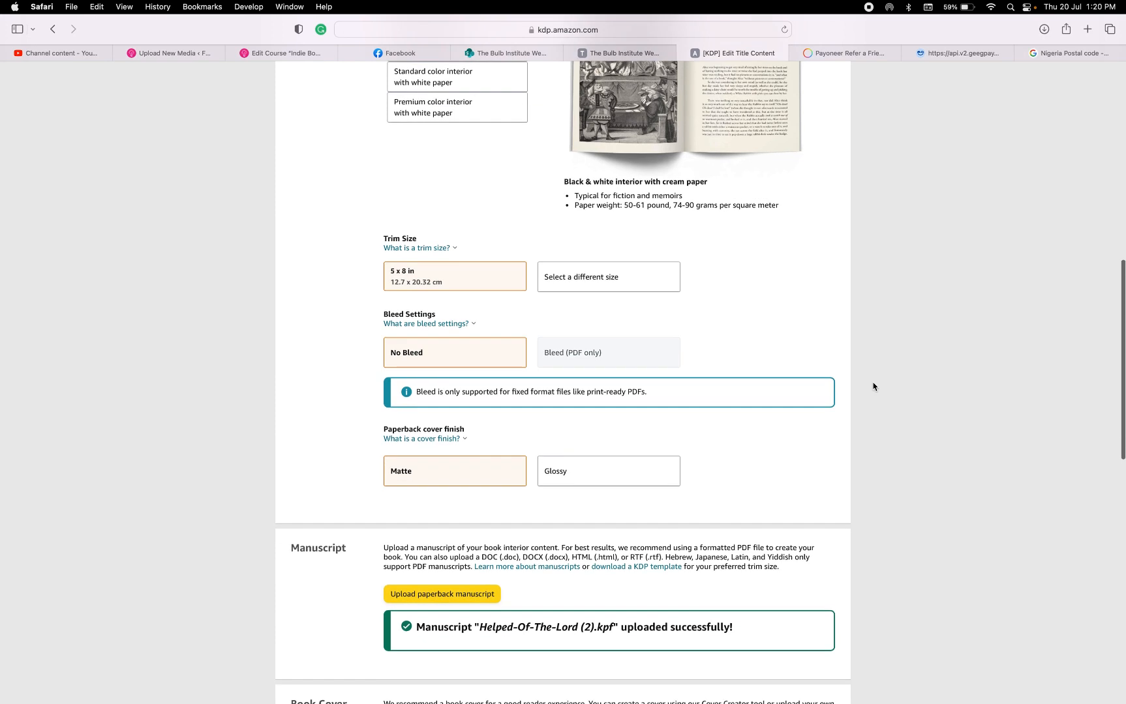
scroll(874, 387, down, 2)
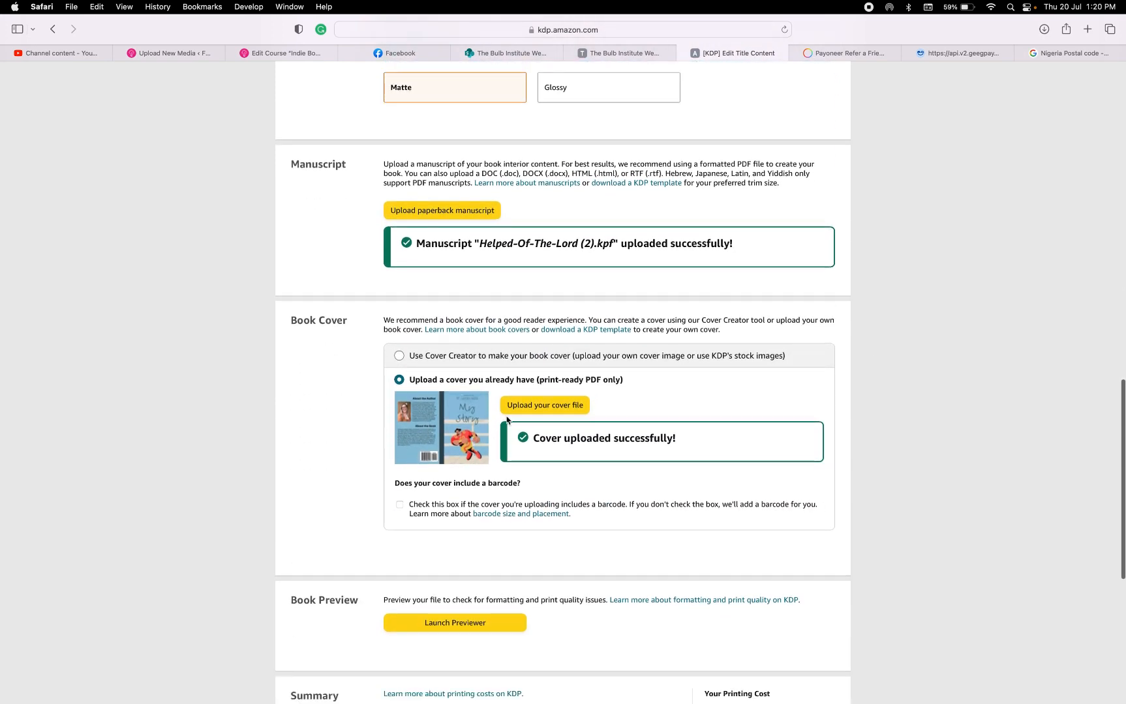
Step: Relaunch the print preview and page from the cover through Contents, Preface and Exhortation to pages 18–19
click(466, 628)
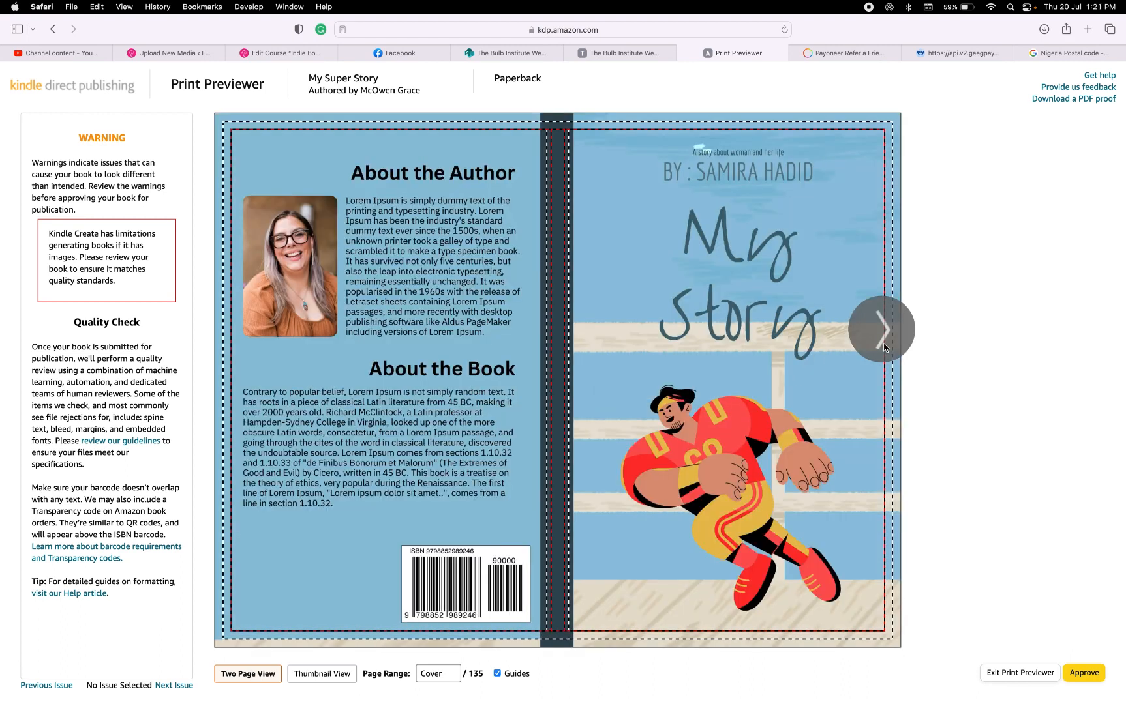
click(867, 326)
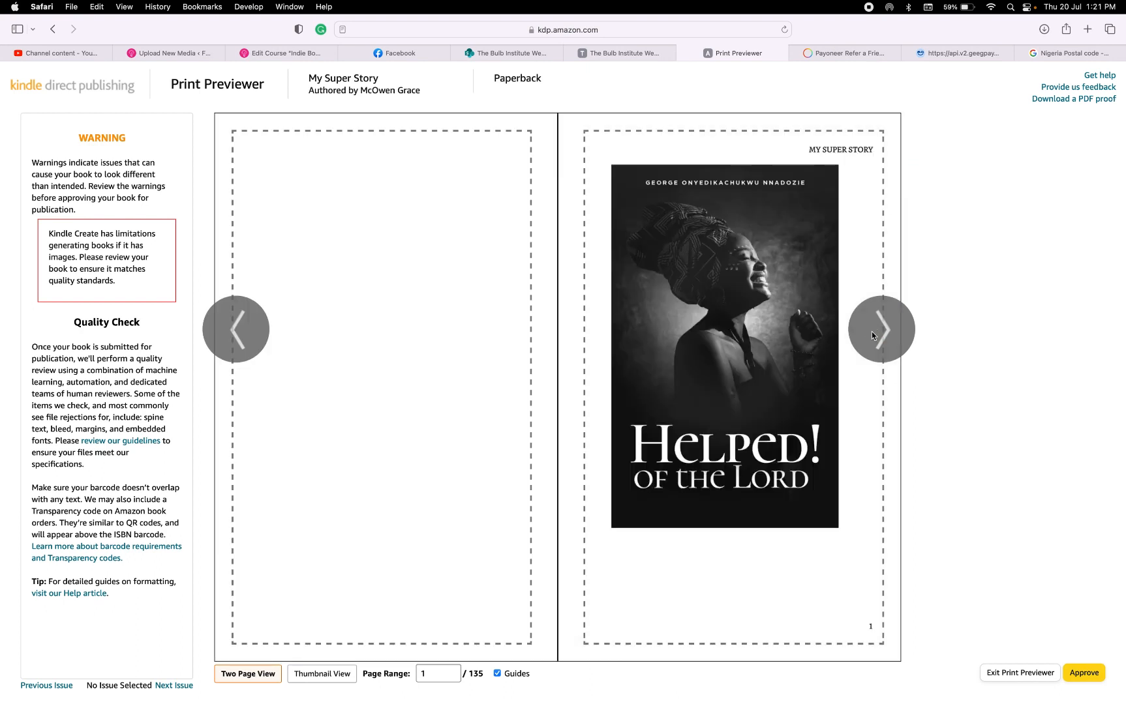
click(872, 336)
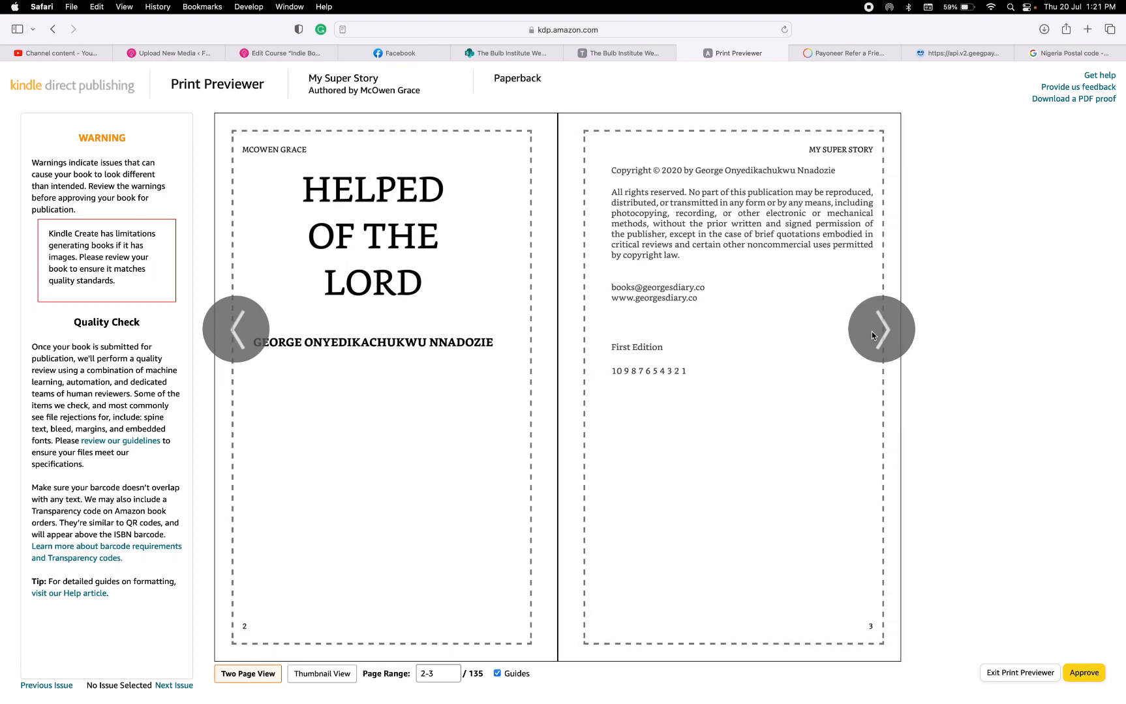
click(872, 335)
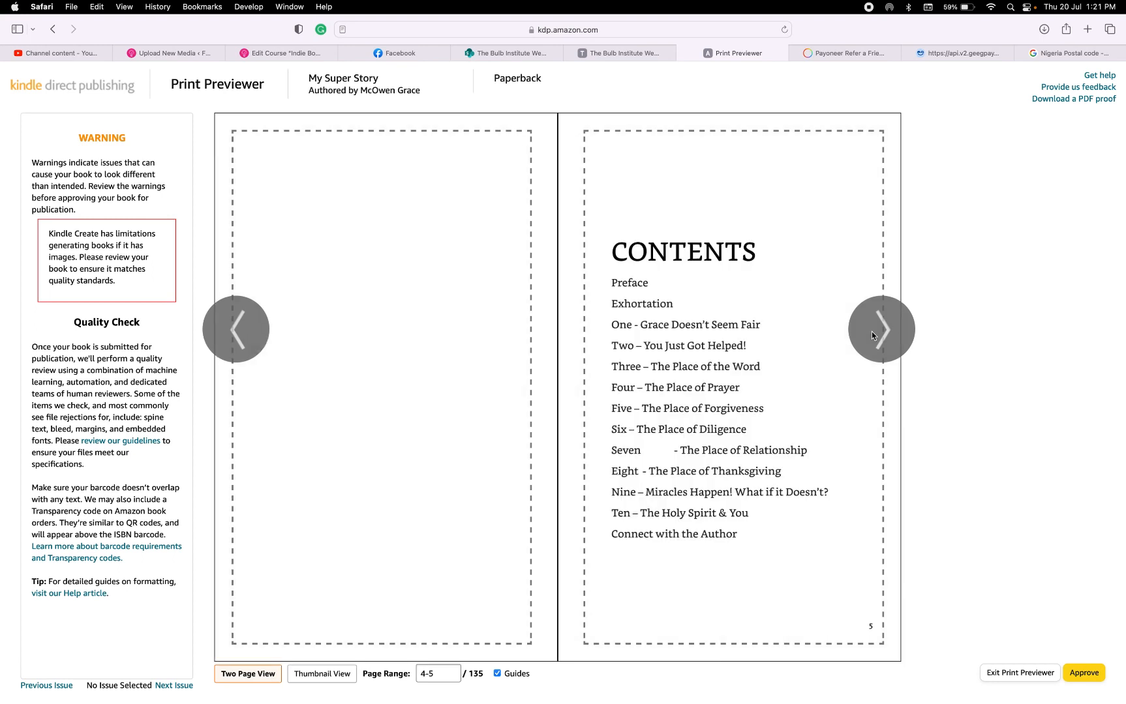
click(872, 335)
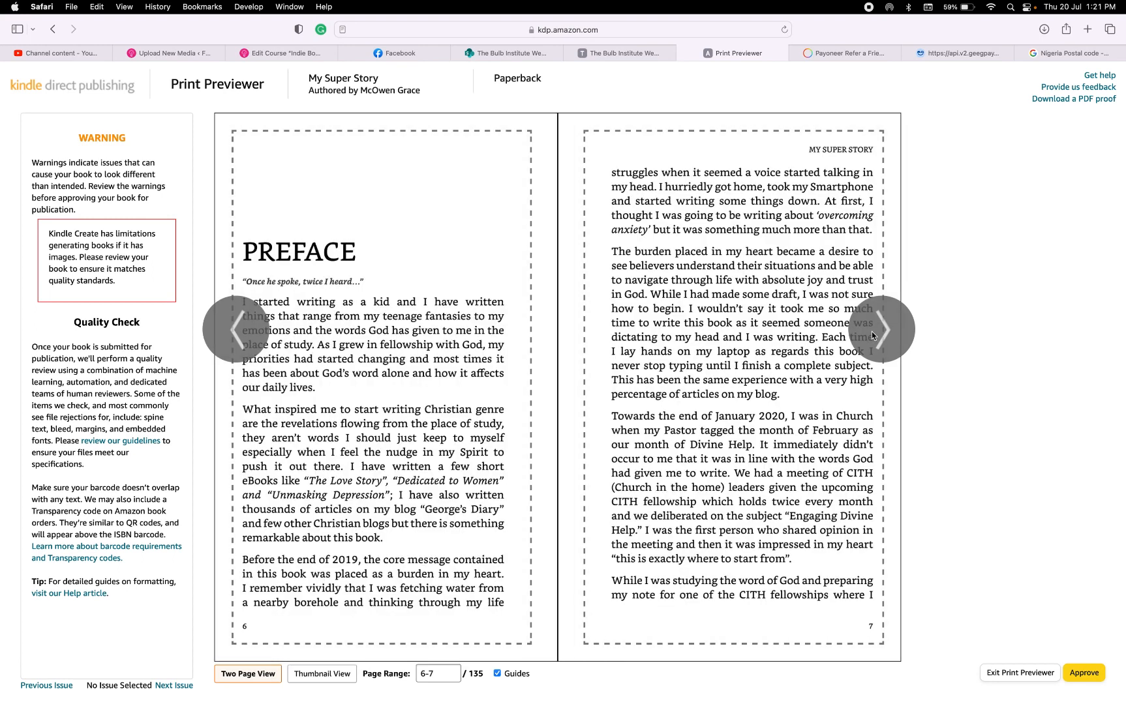
click(872, 335)
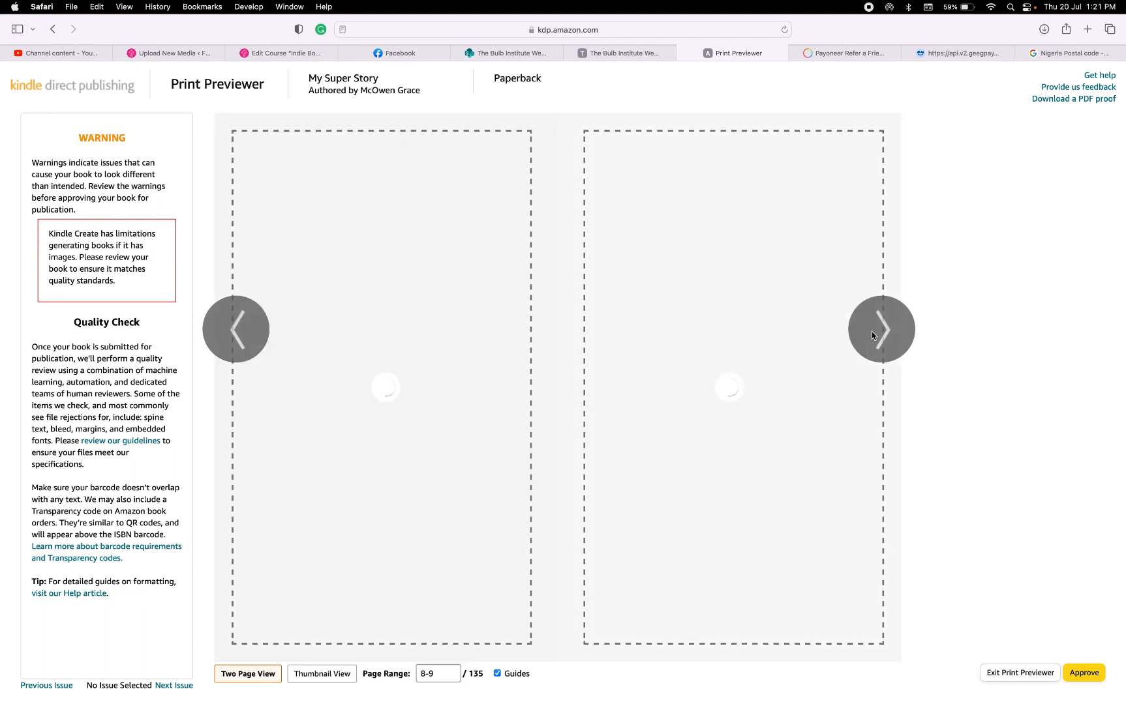
click(872, 336)
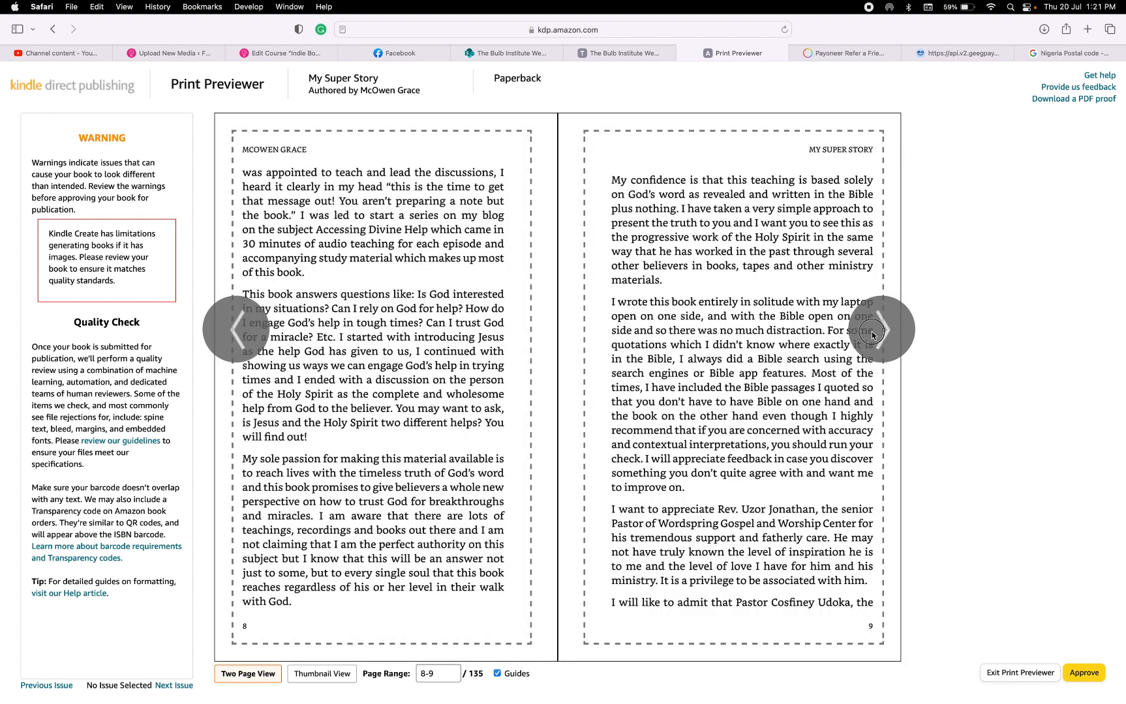
click(872, 335)
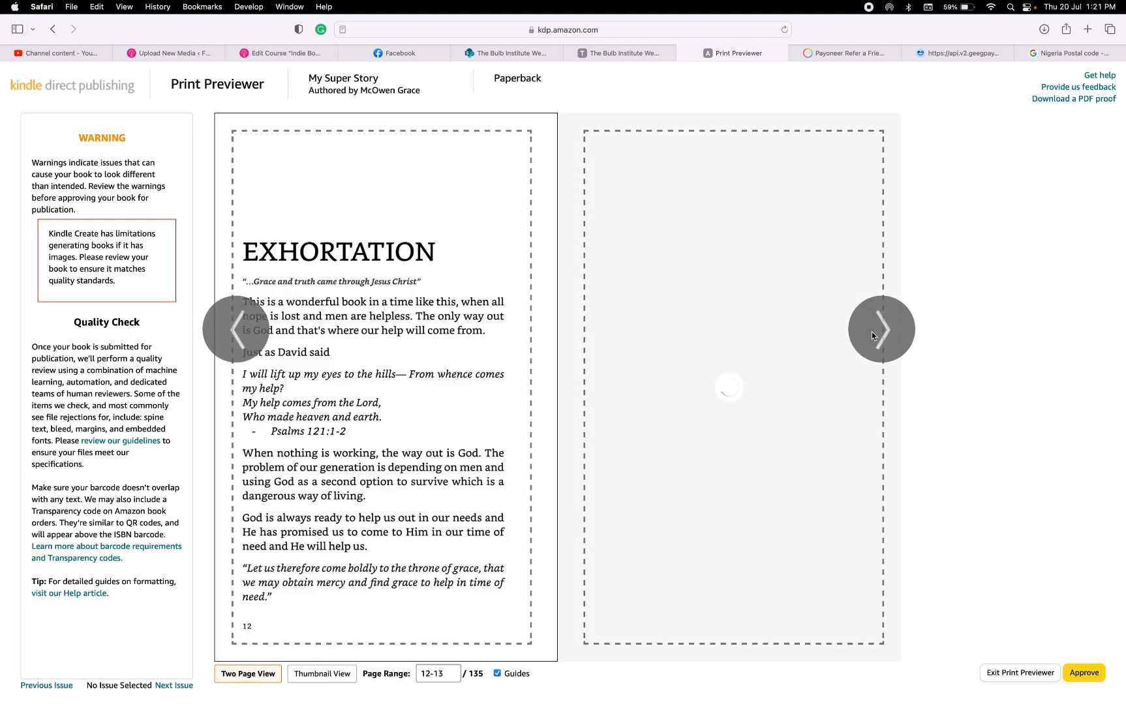
click(872, 335)
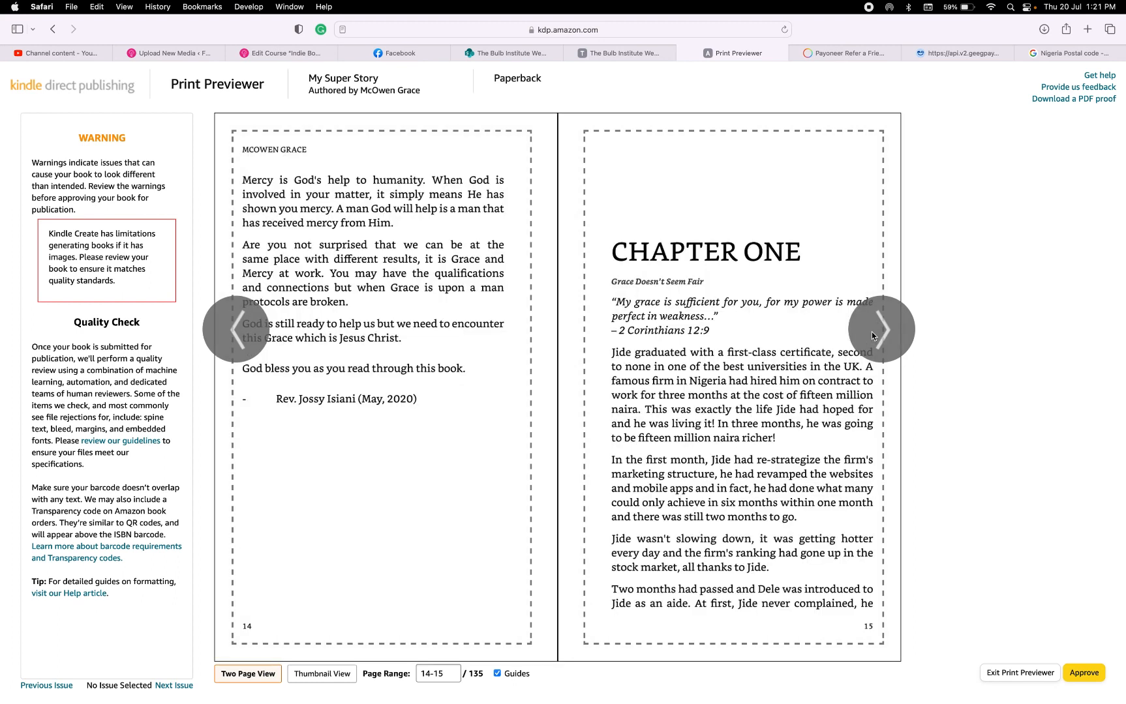
click(872, 336)
click(872, 335)
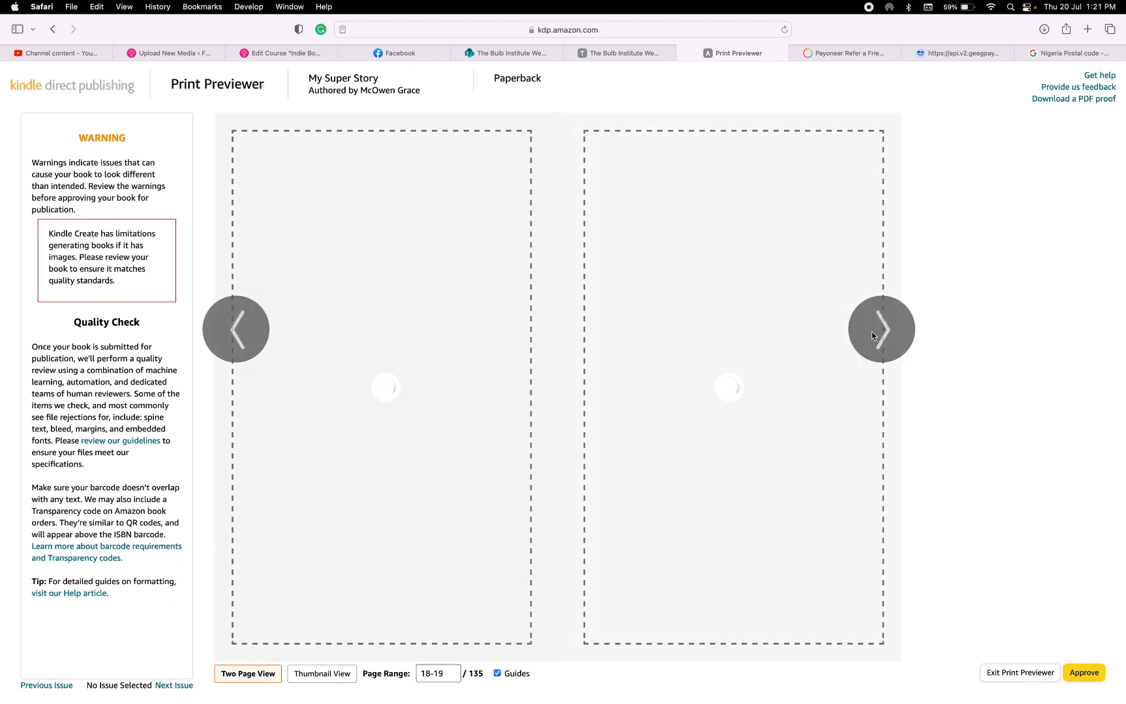
Step: Dismiss the stray link context menus over the previewer
right_click(1020, 677)
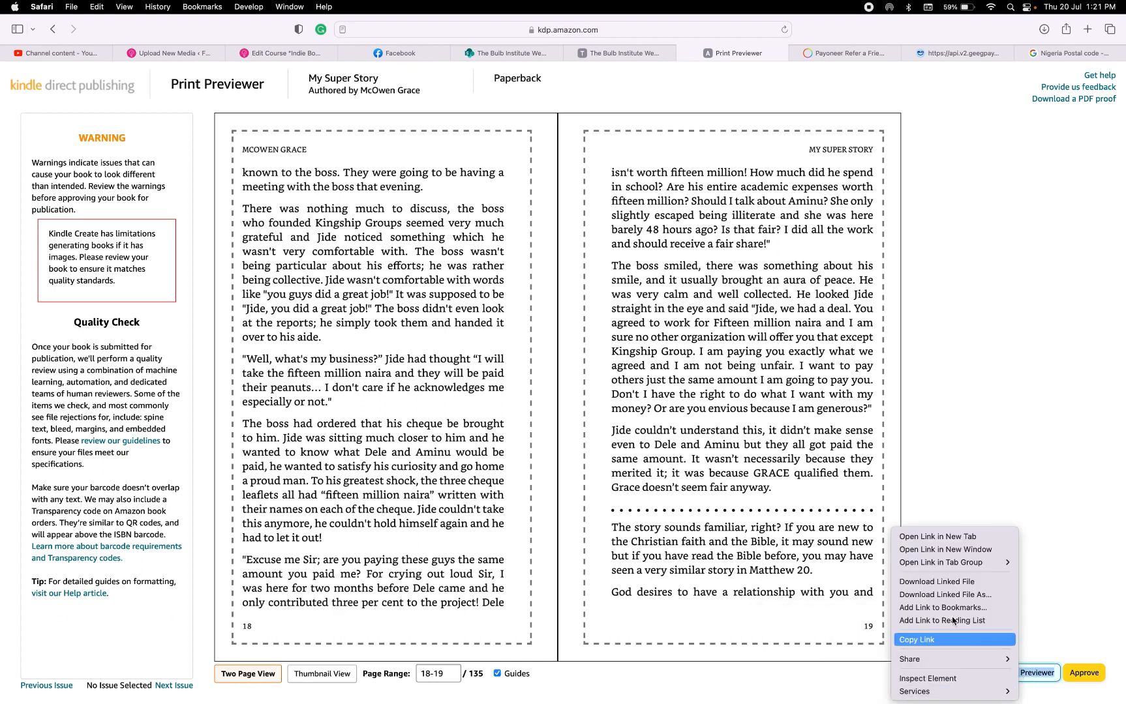
click(1044, 497)
right_click(1081, 671)
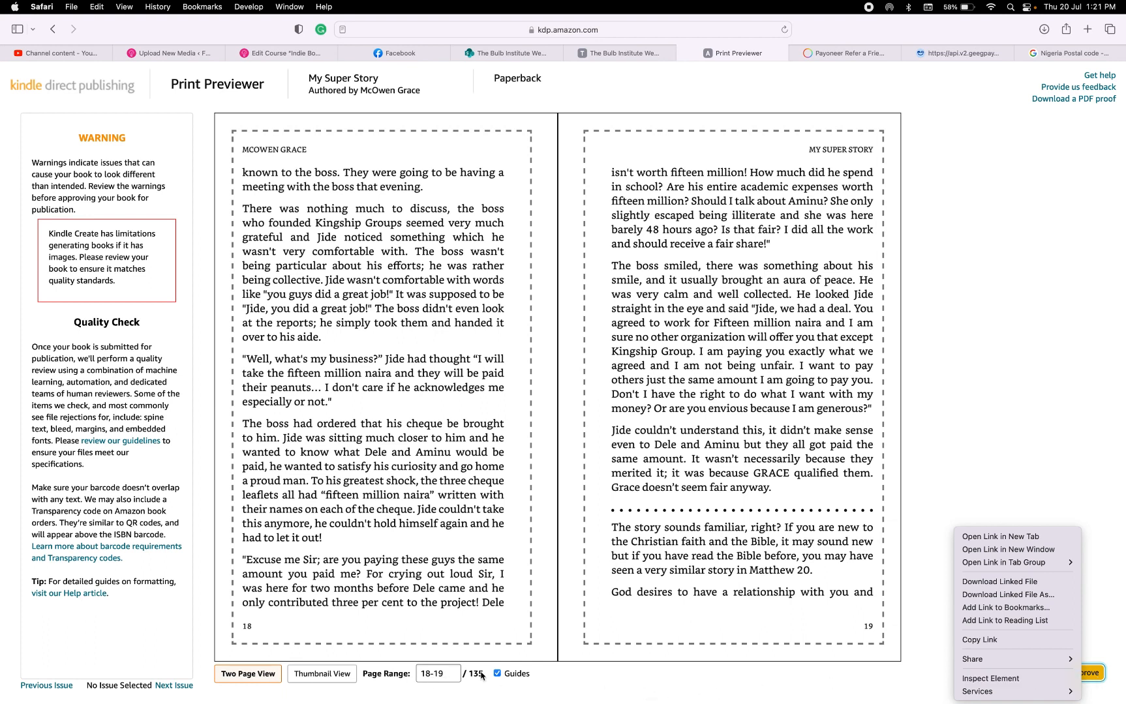
click(541, 690)
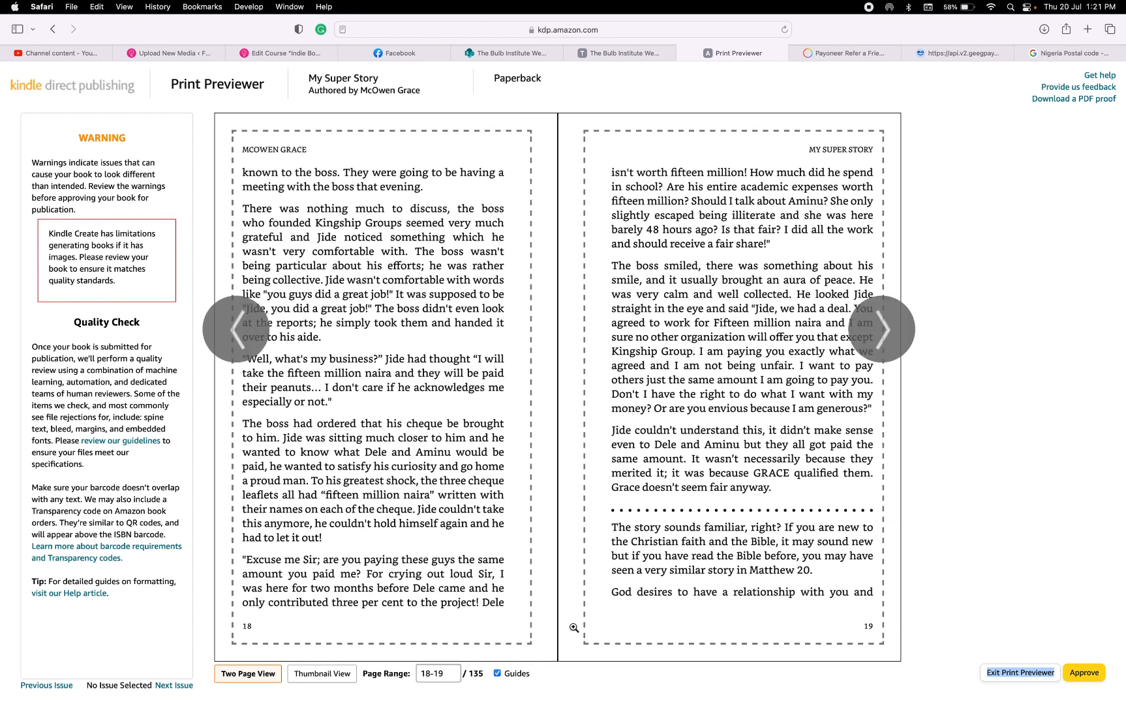
Step: Jump the preview to the final pages 134–135 by entering page 135, then approve it
drag(451, 676, 409, 676)
text(13)
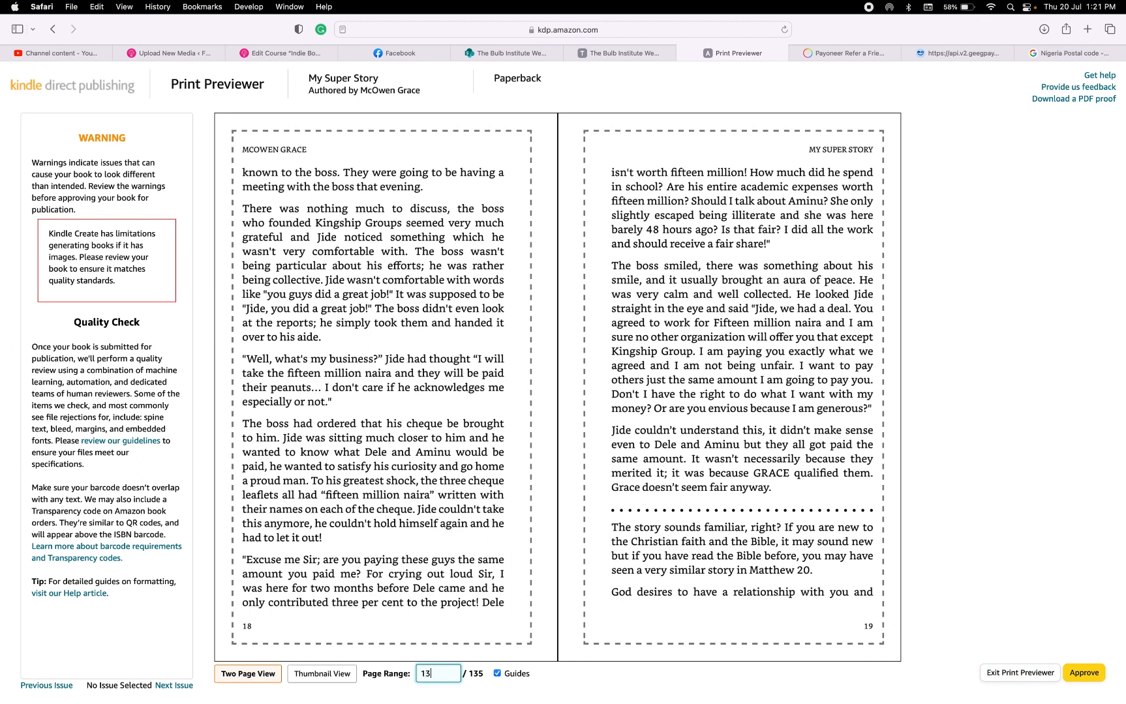
text(5)
key(Return)
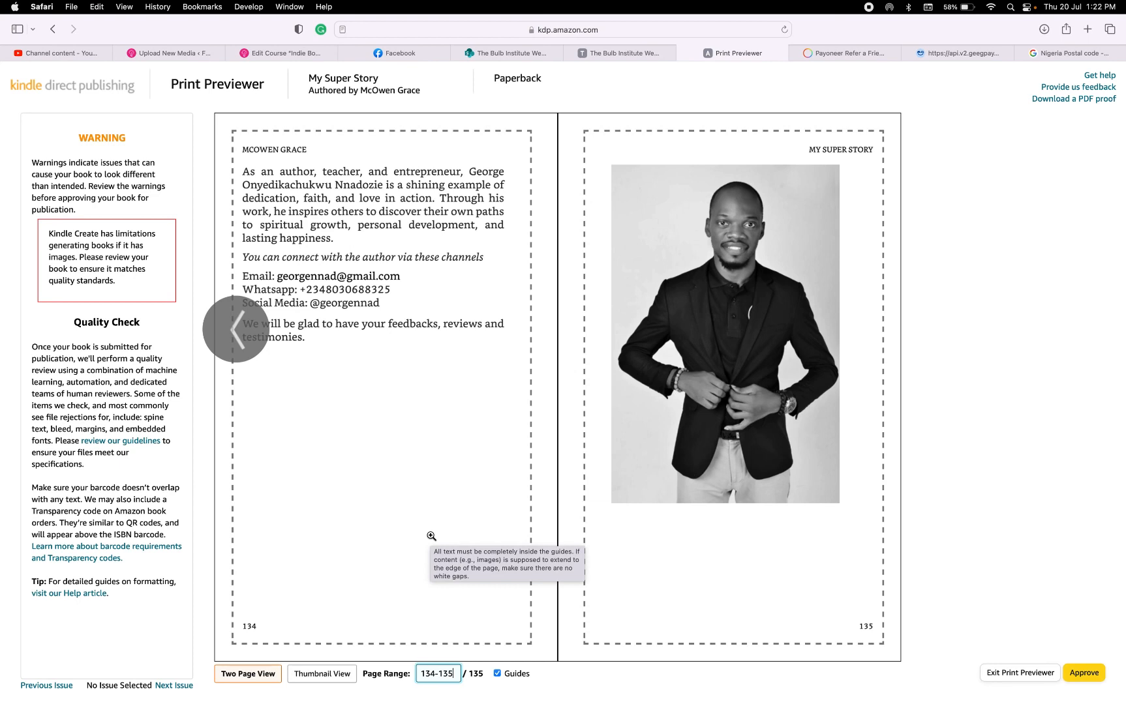
click(1067, 670)
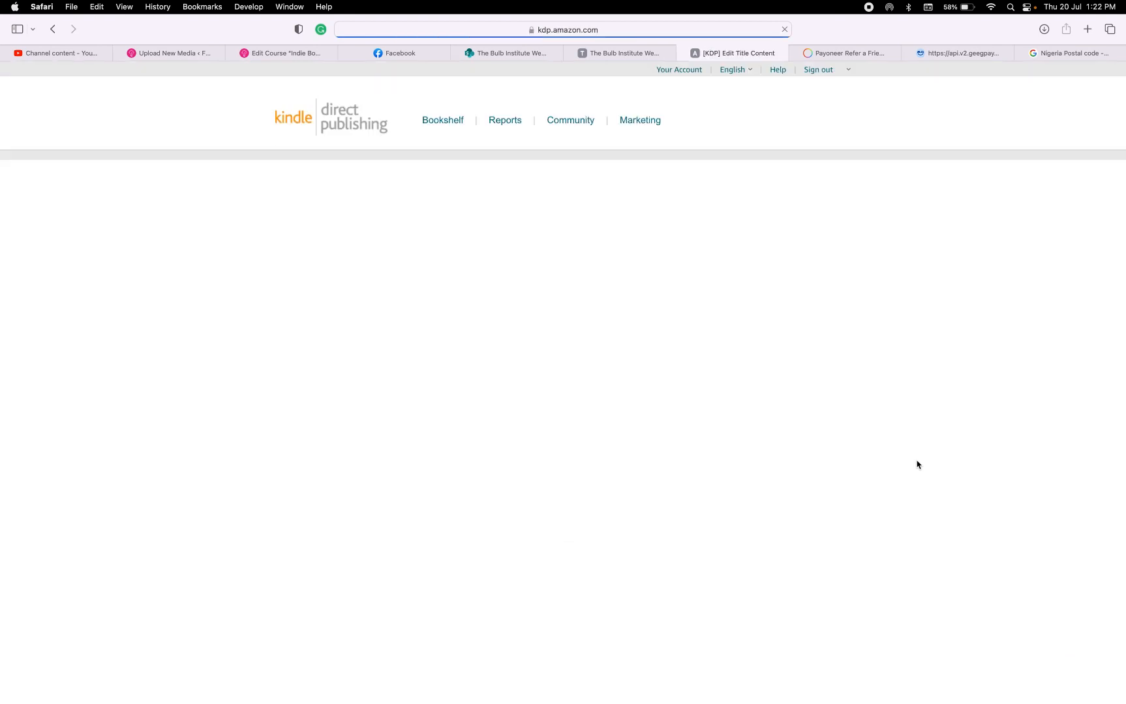
Step: Check the $2.62 printing cost, then save the paperback content and continue to Rights & Pricing
scroll(918, 465, down, 3)
scroll(917, 465, down, 10)
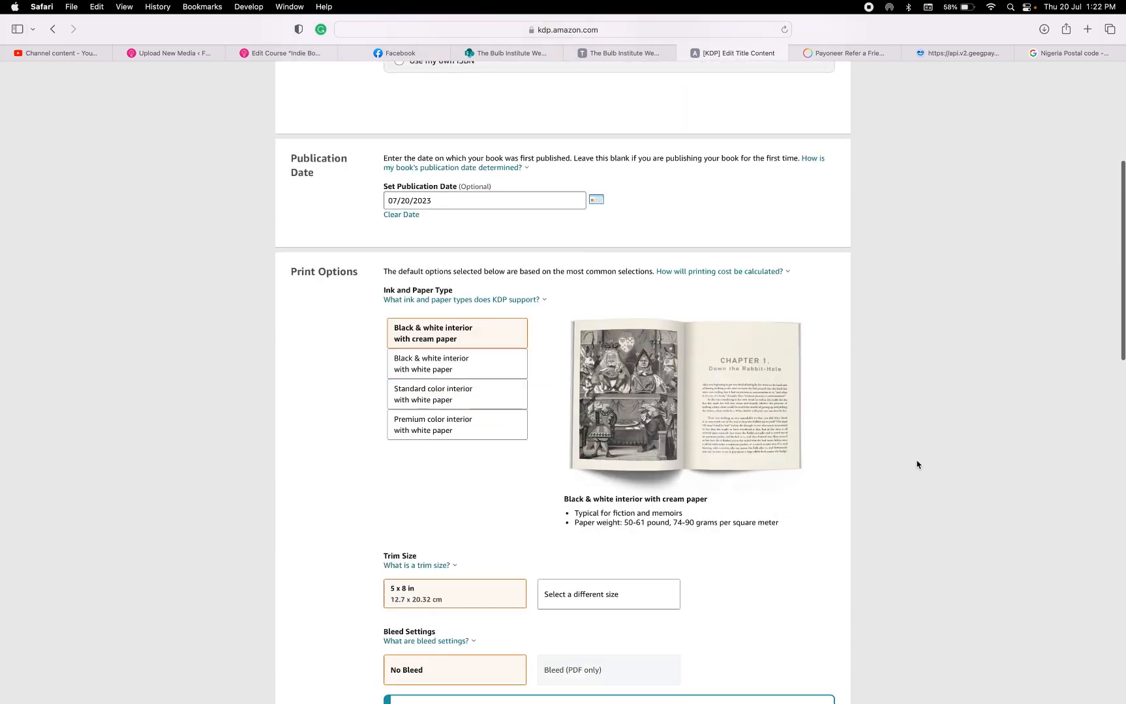
scroll(917, 465, down, 5)
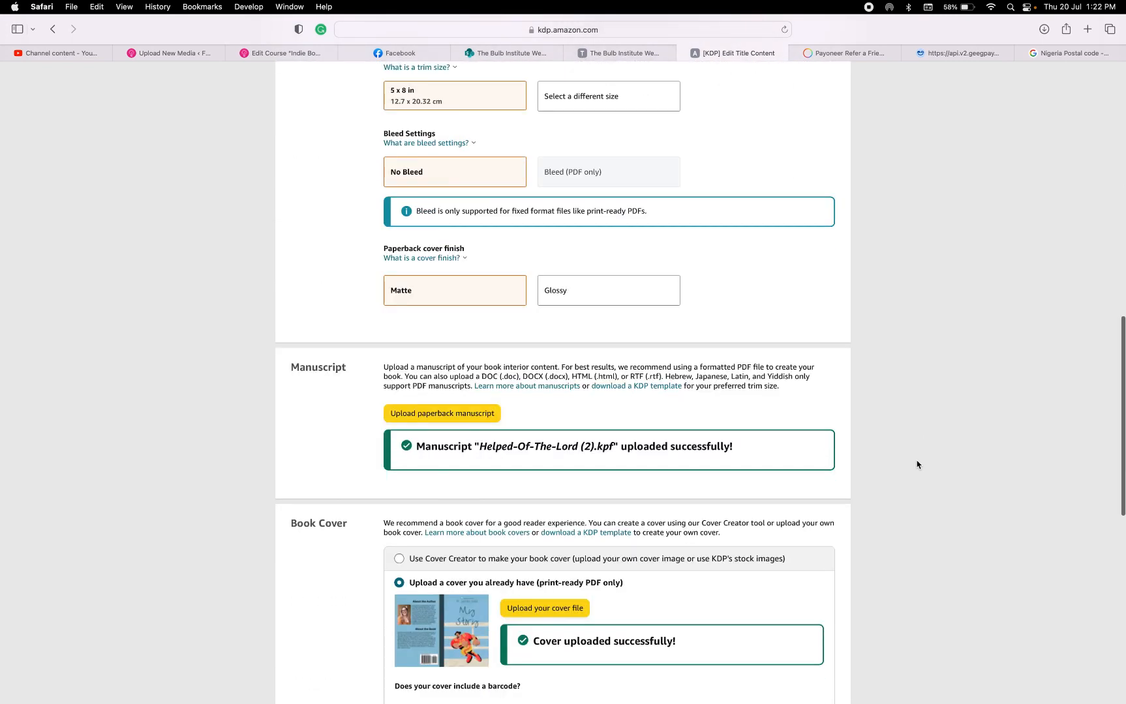
scroll(917, 465, down, 5)
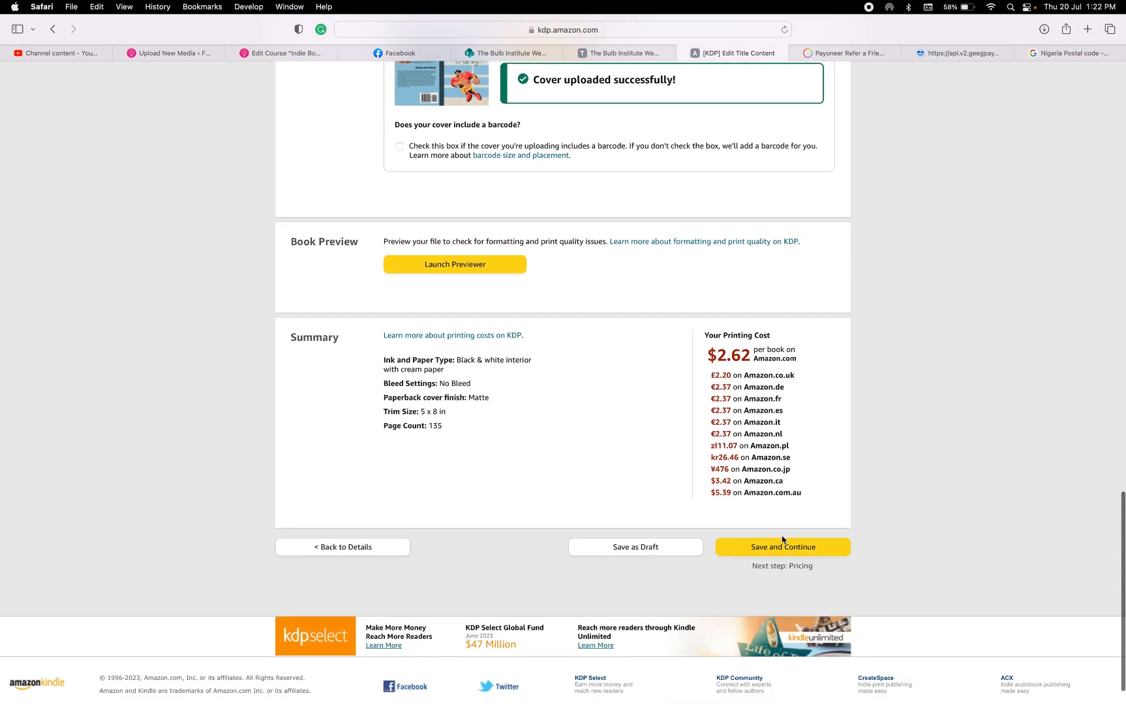
scroll(782, 540, up, 4)
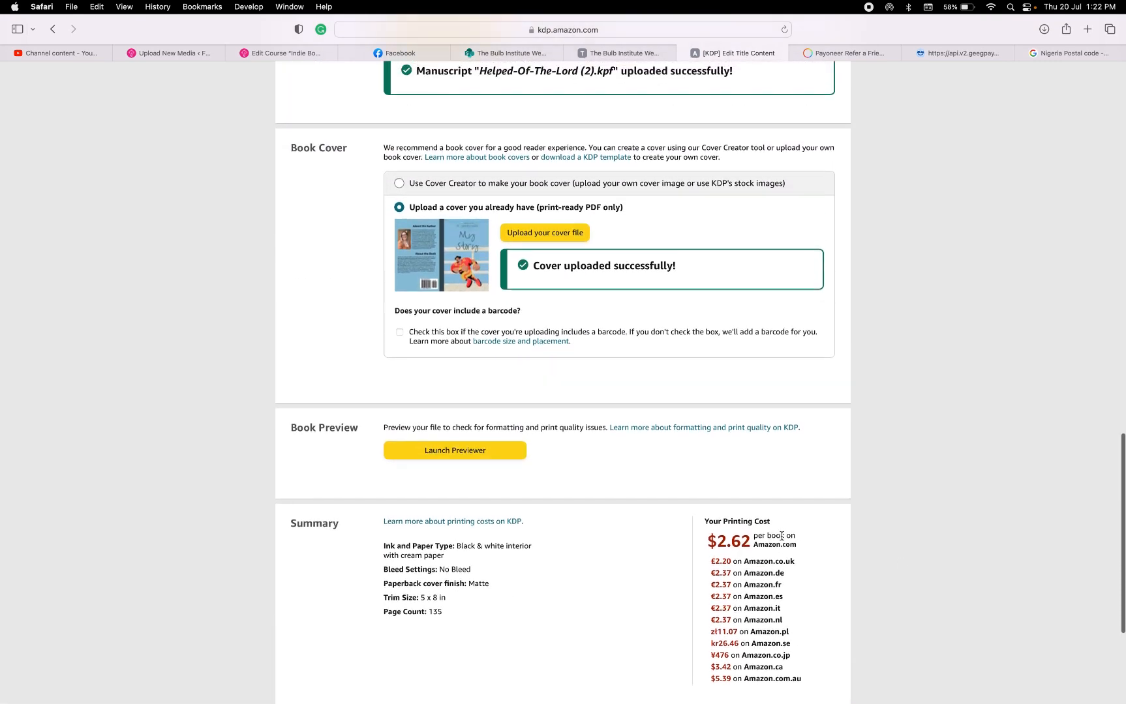
scroll(678, 510, down, 4)
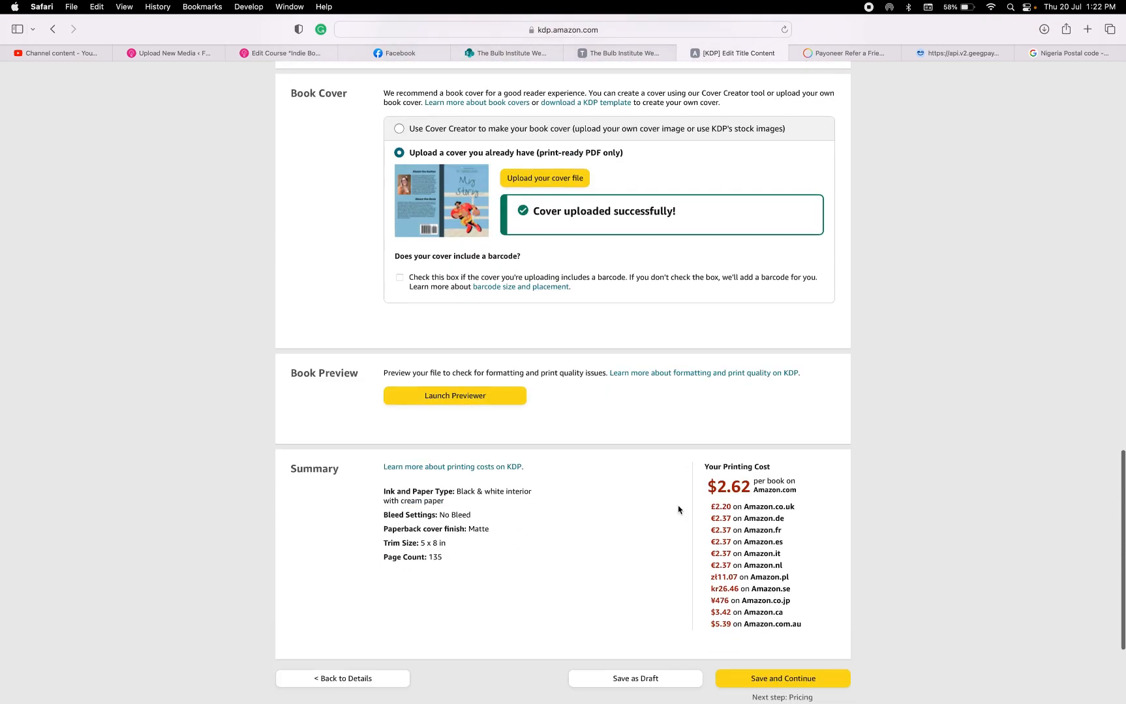
scroll(678, 510, down, 1)
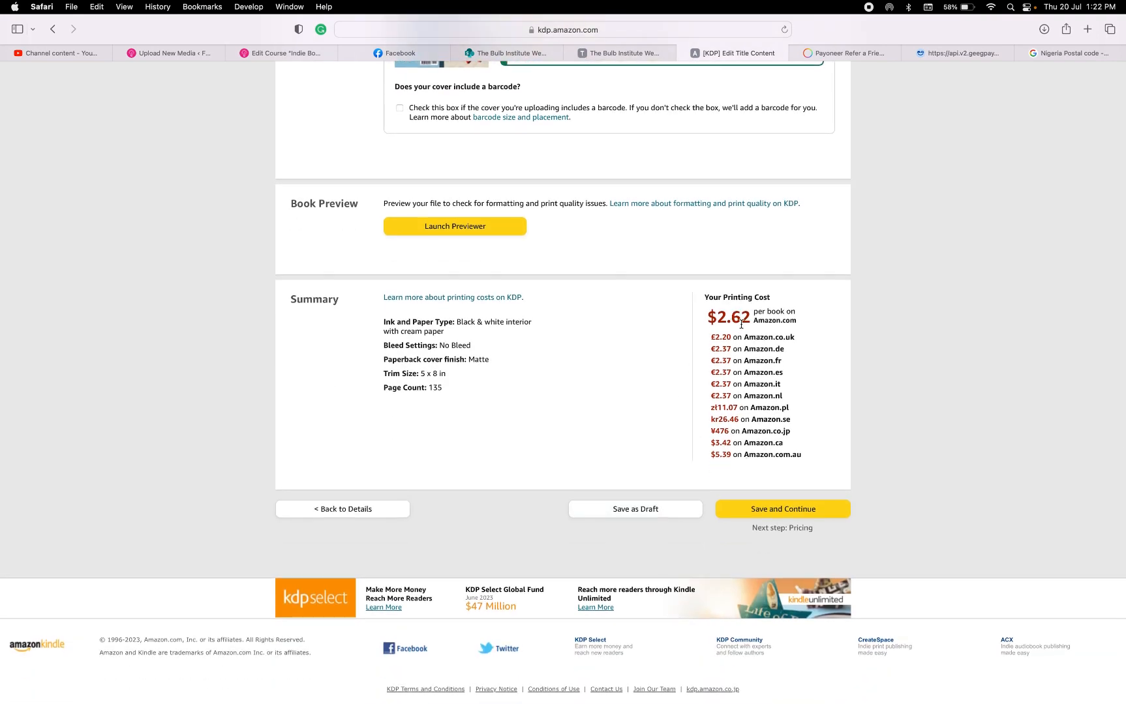
drag(749, 319, 704, 319)
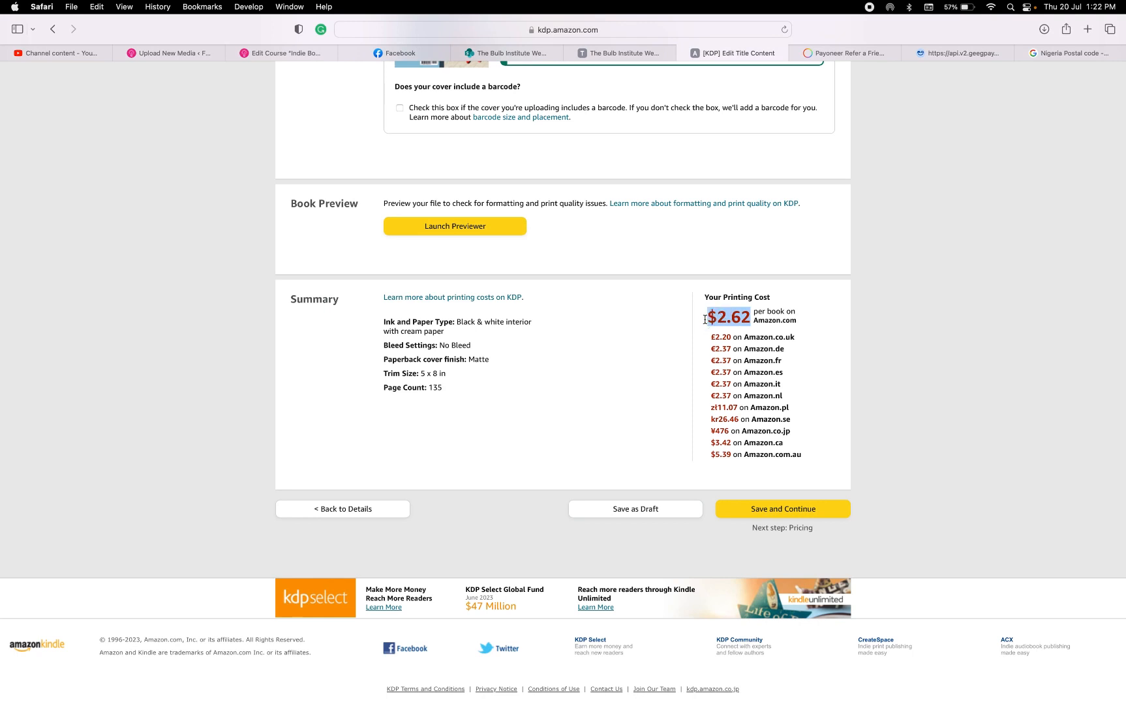
click(808, 517)
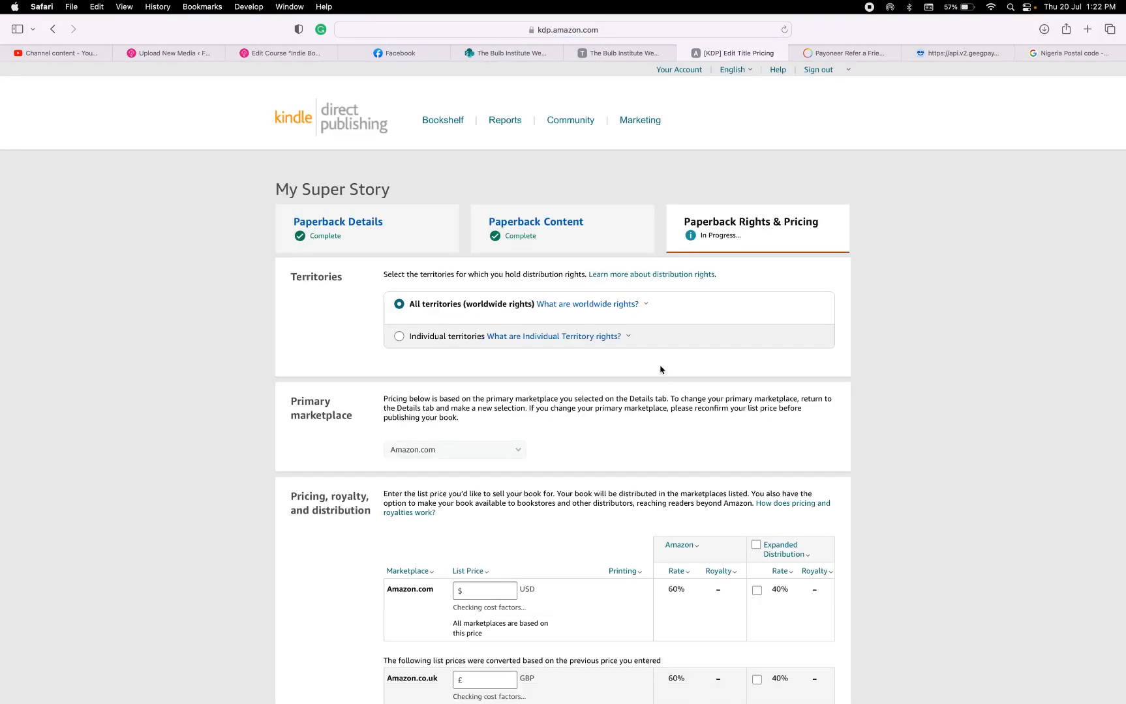
Step: Replace the rejected Amazon.com list price with 15 USD
scroll(661, 443, down, 5)
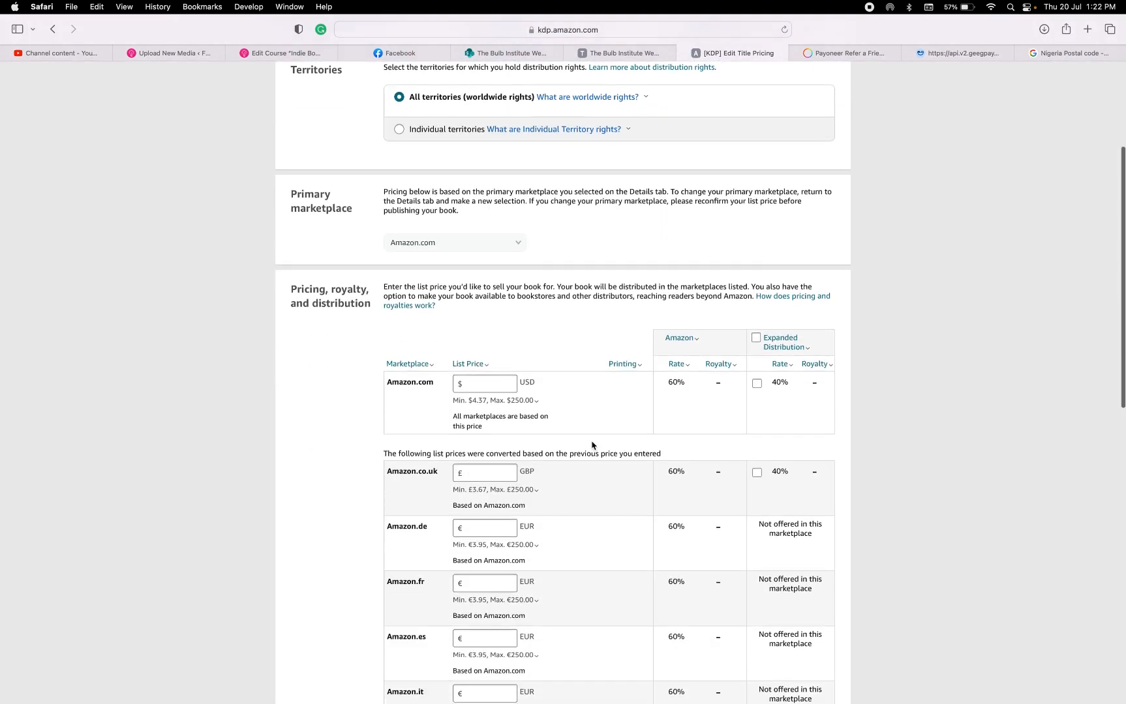
click(475, 373)
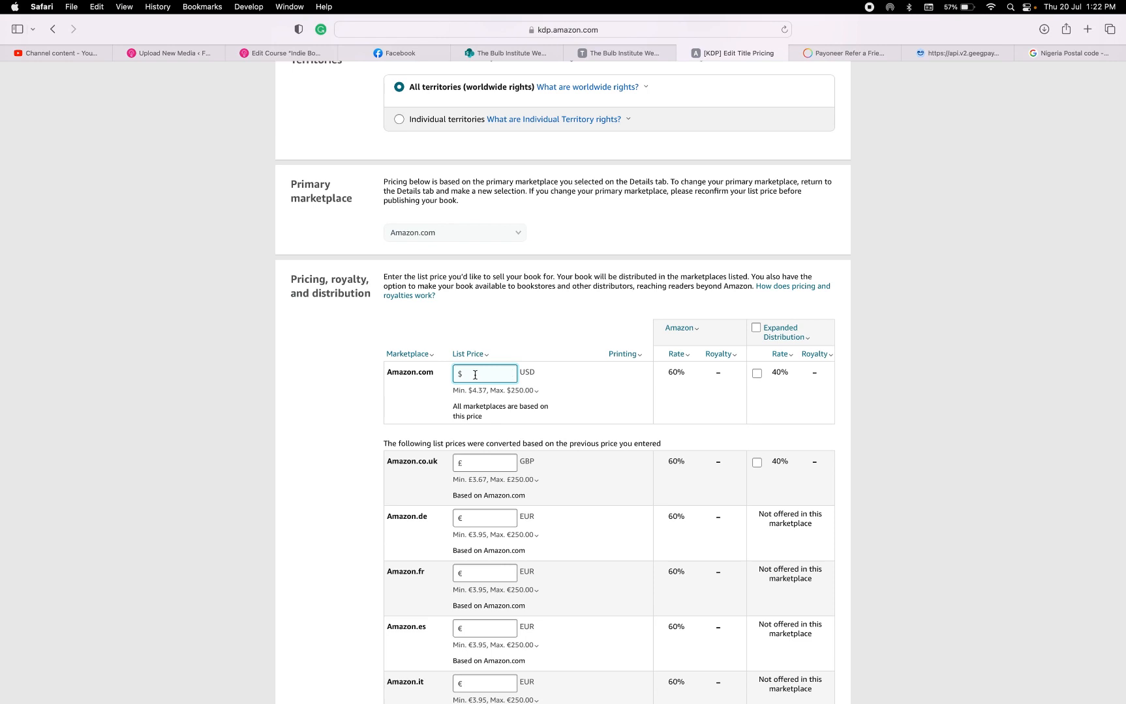
text(2)
click(564, 386)
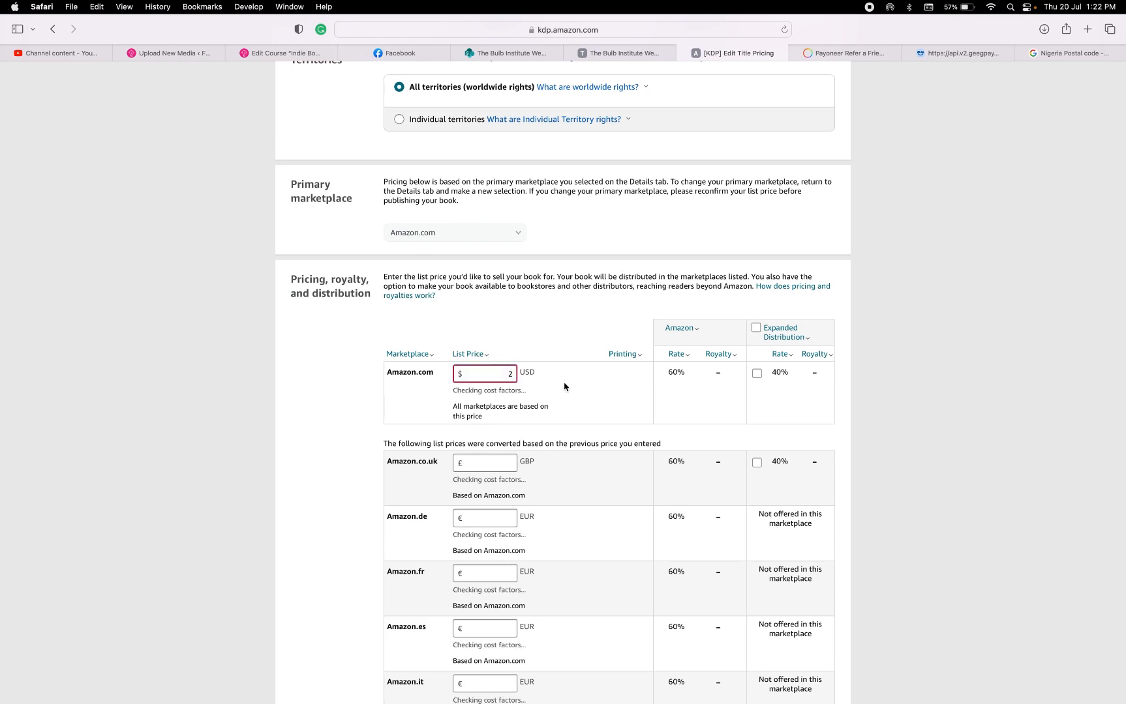
double_click(511, 374)
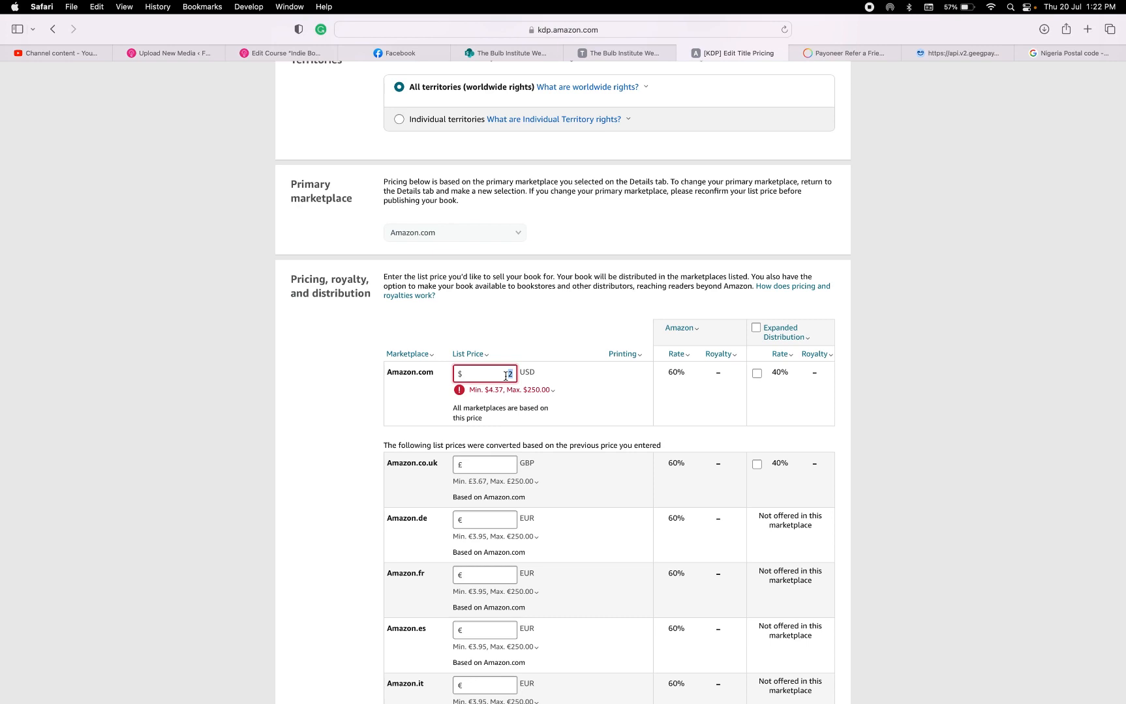
text(4)
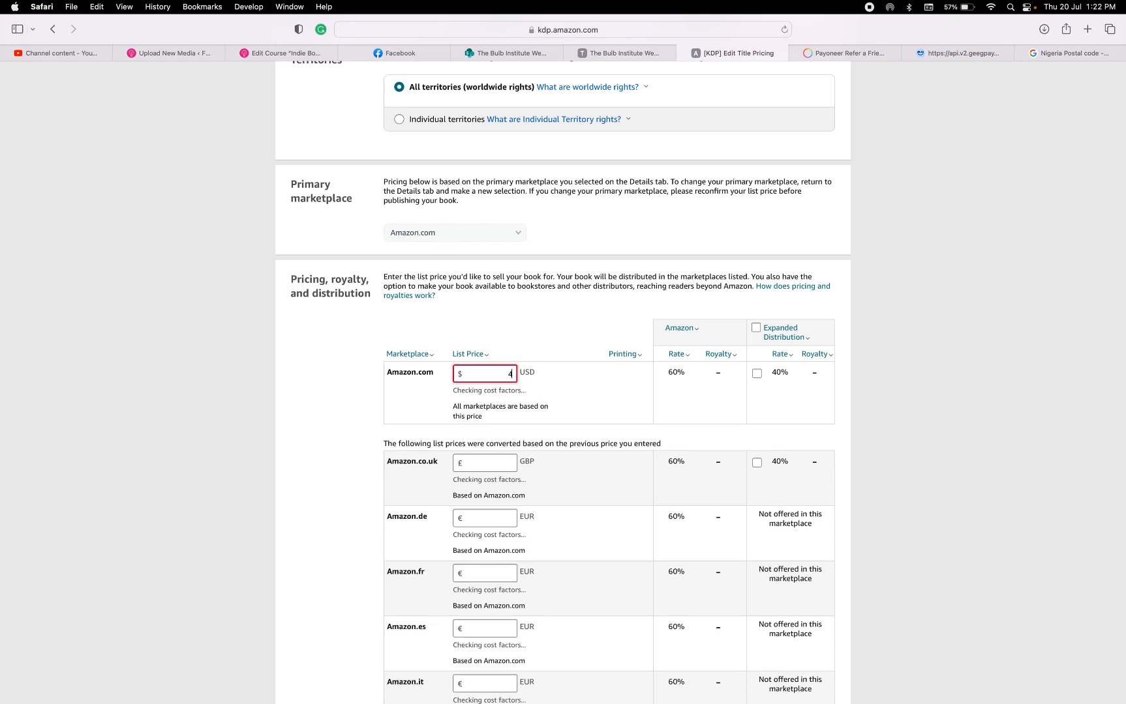
key(BackSpace)
text(1)
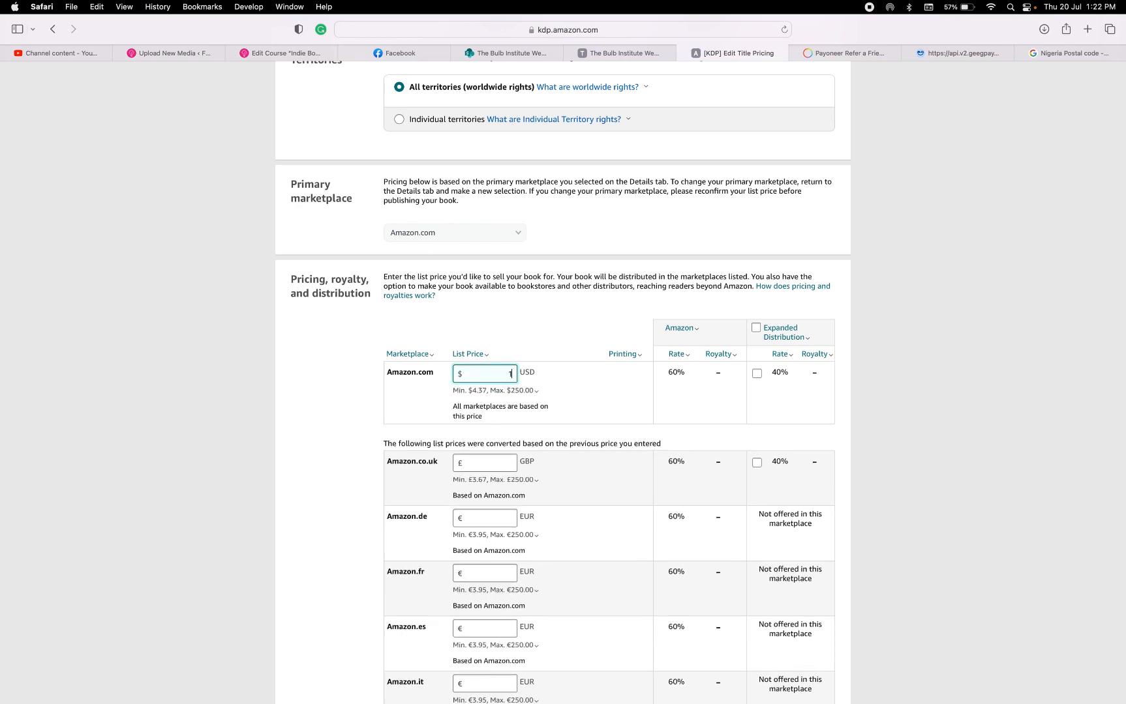
text(5)
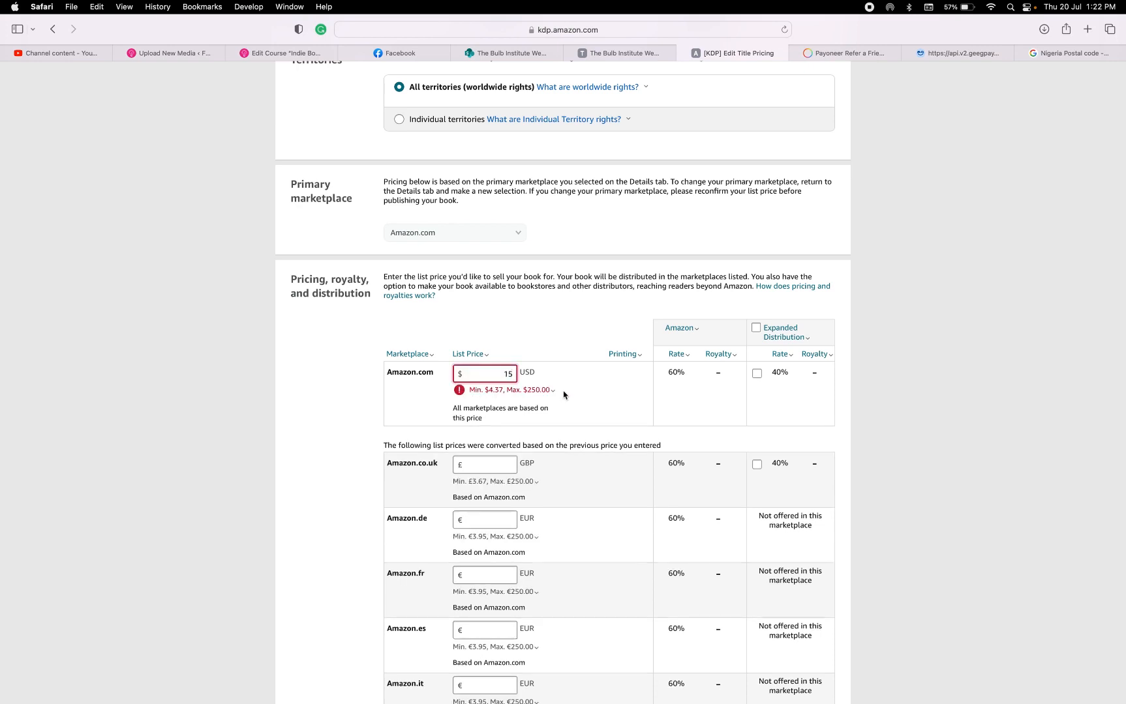
click(598, 390)
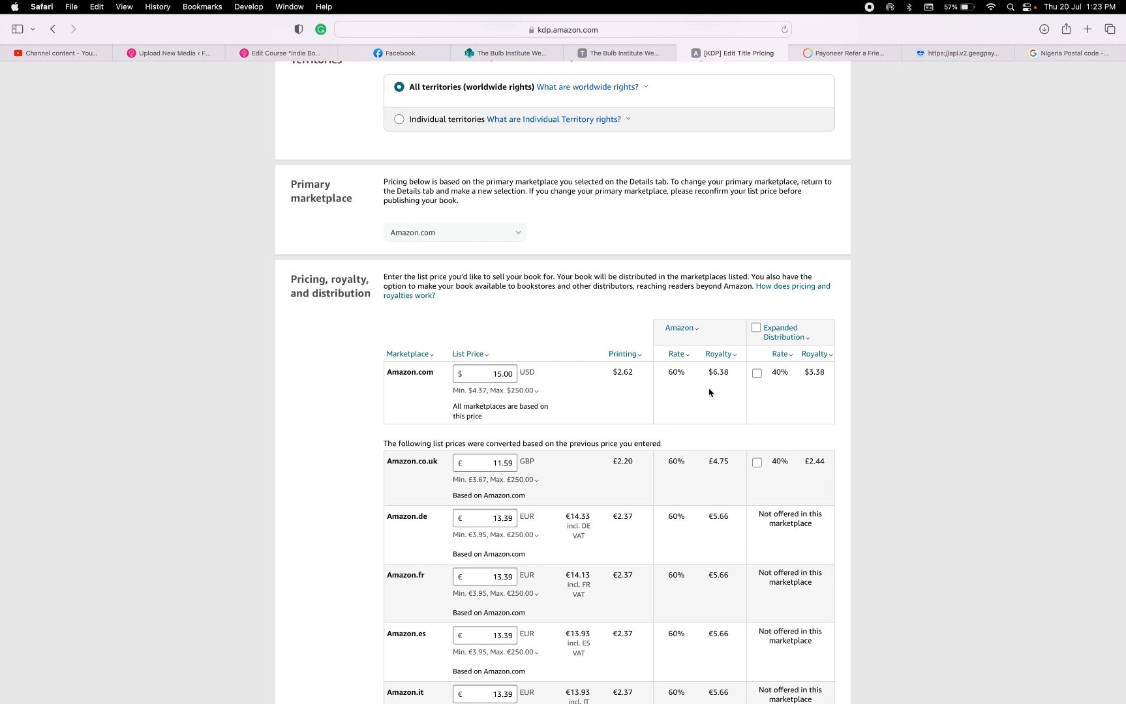
Step: Enable Expanded Distribution, giving a 40% rate with $3.38 and £2.44 royalties
click(756, 330)
mouse_move(781, 343)
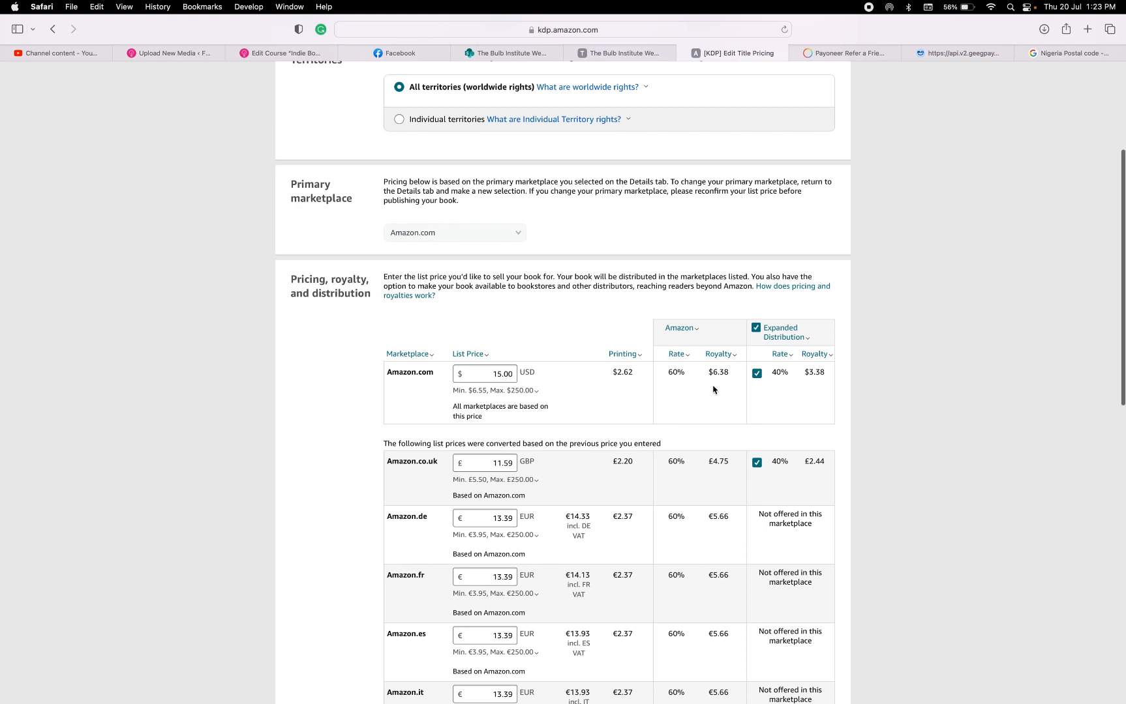
scroll(713, 390, down, 5)
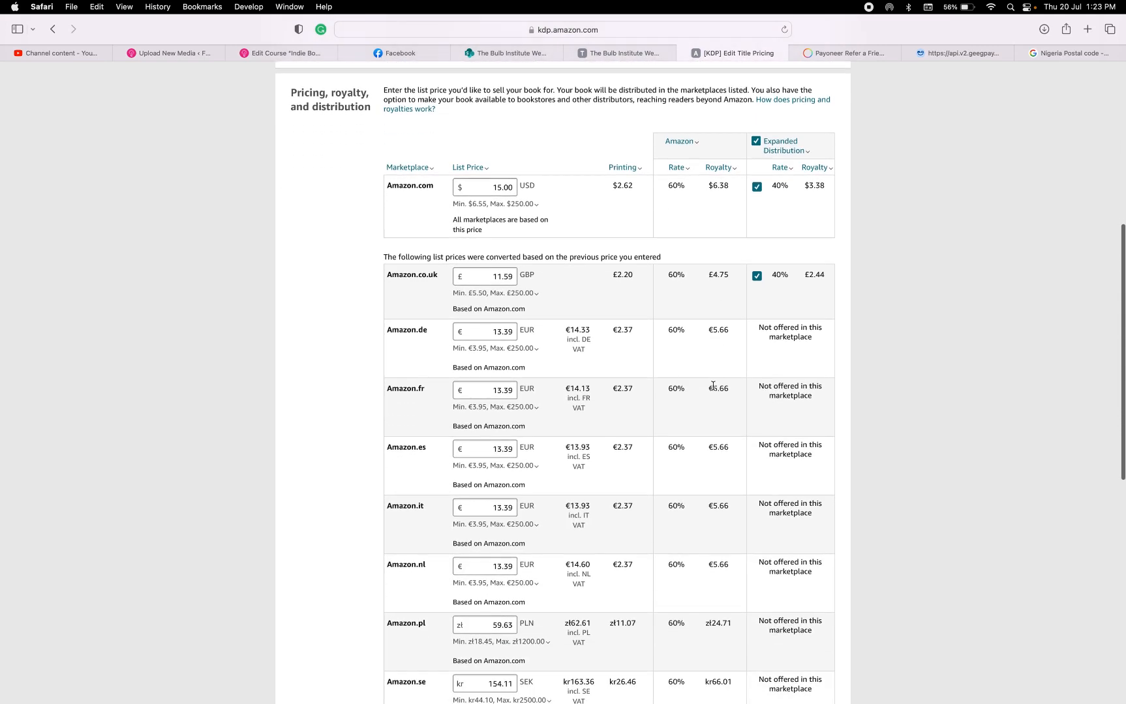
scroll(713, 386, down, 8)
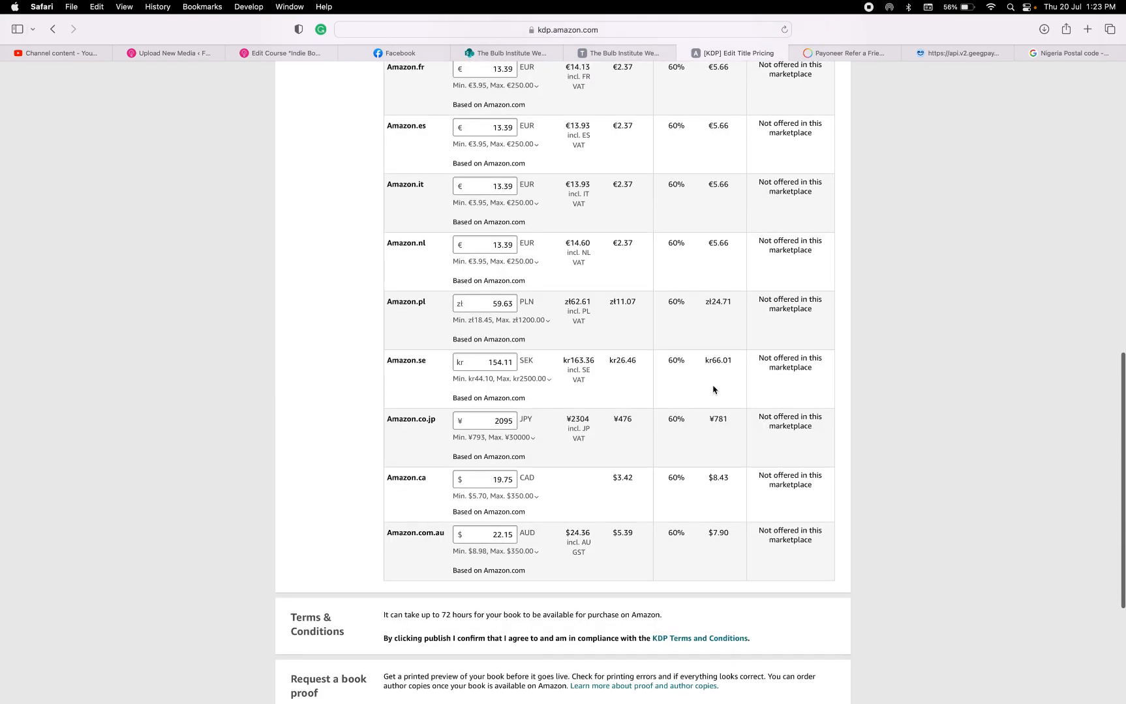
scroll(713, 390, up, 15)
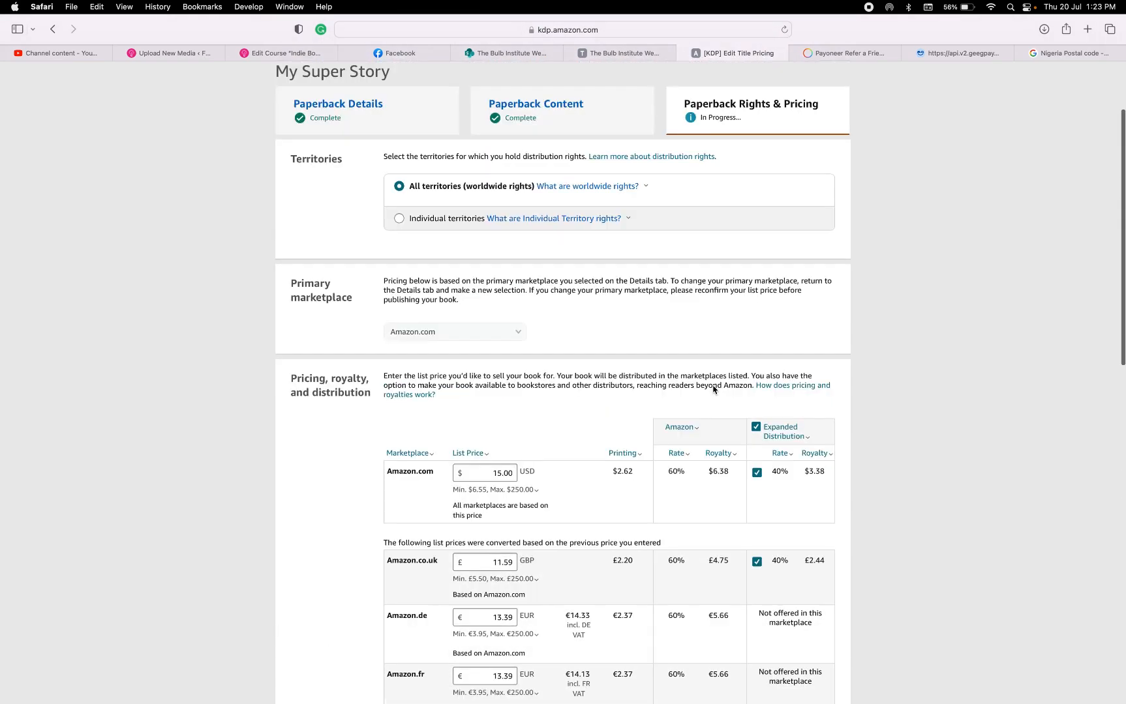
scroll(713, 390, up, 3)
scroll(713, 390, down, 18)
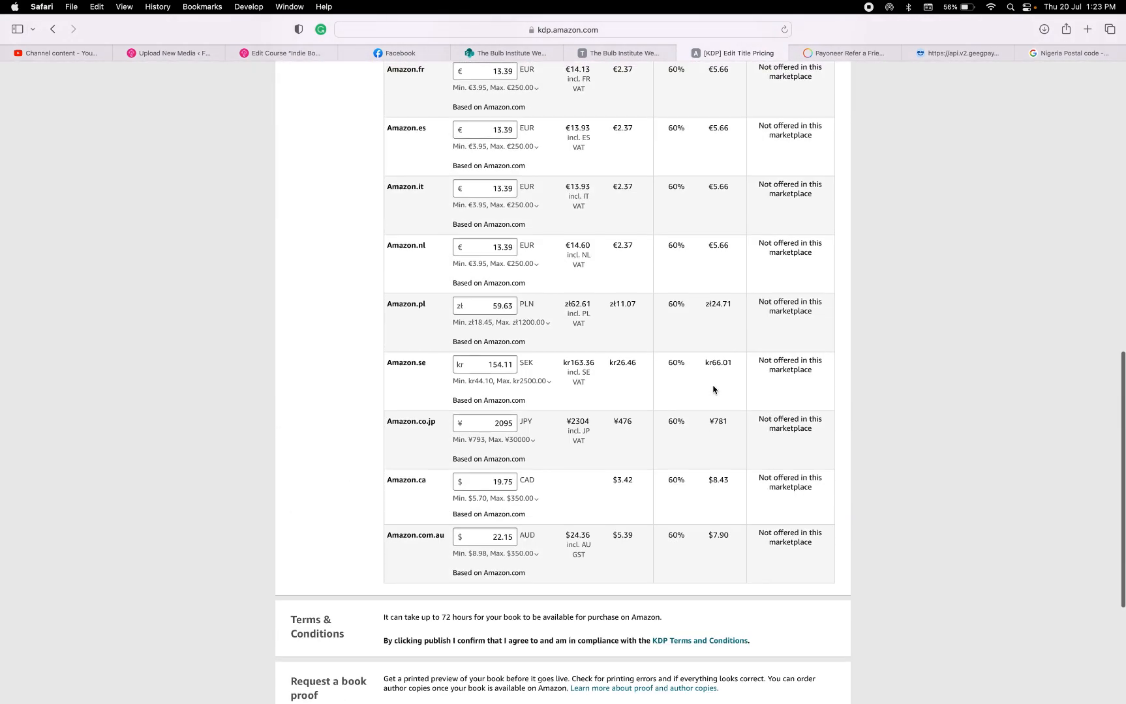
scroll(713, 390, down, 5)
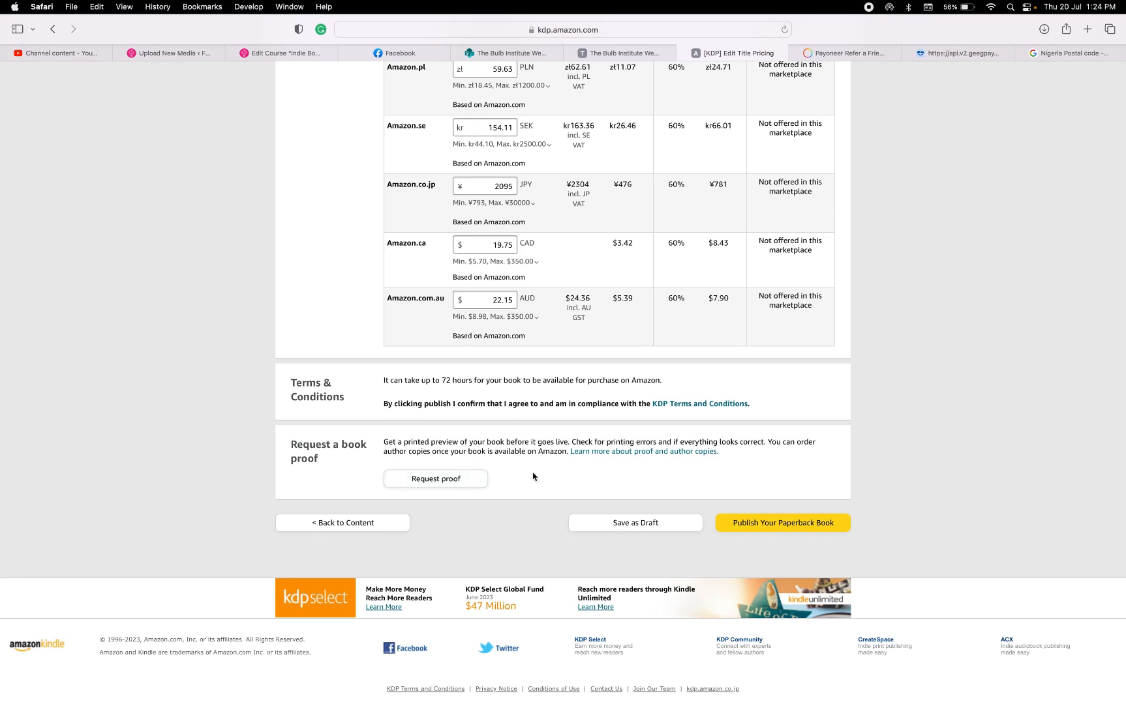
Step: Publish the My Super Story paperback and close the submission confirmation
click(765, 528)
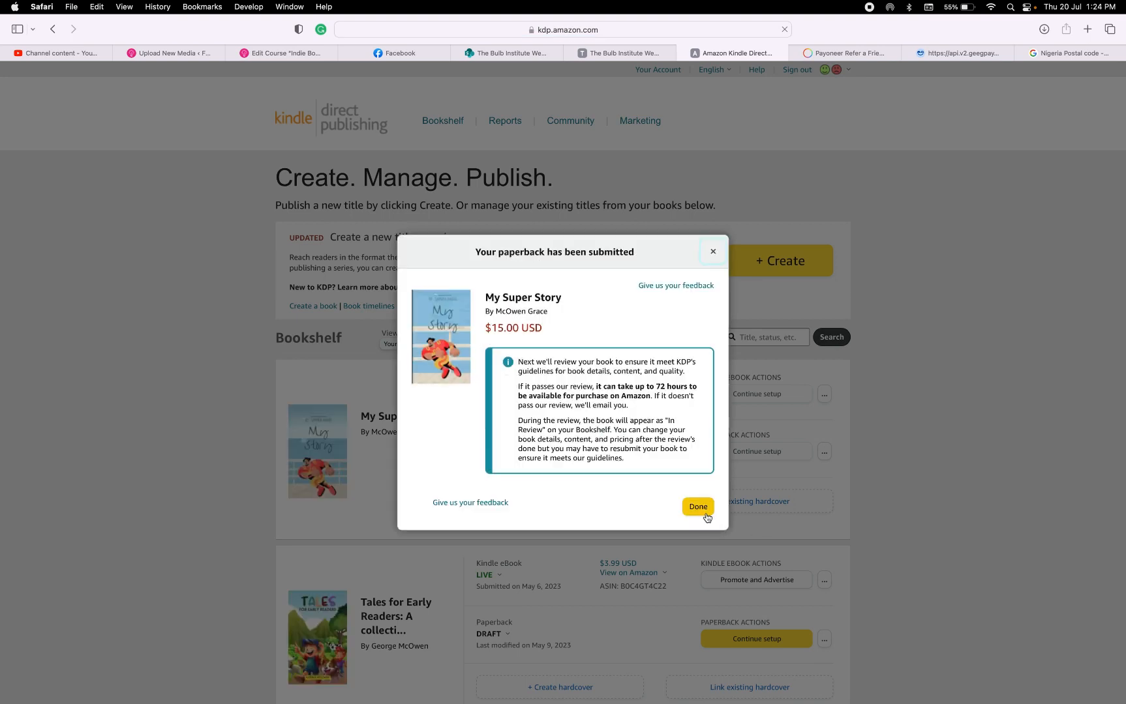
click(706, 514)
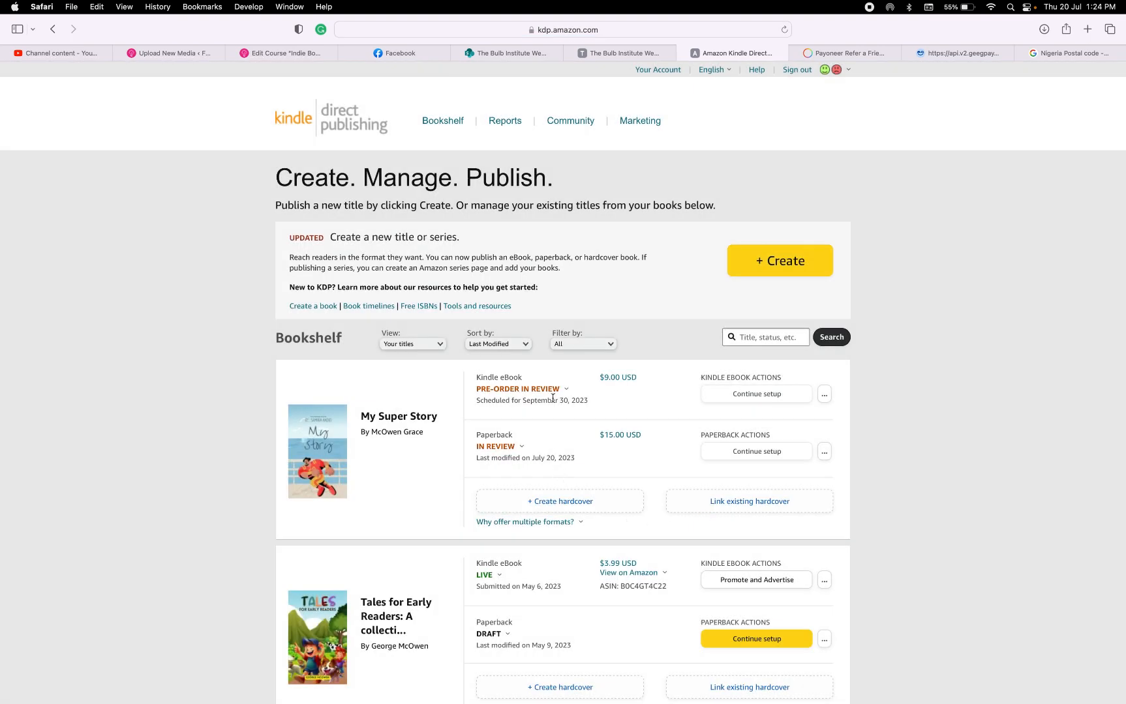
click(566, 391)
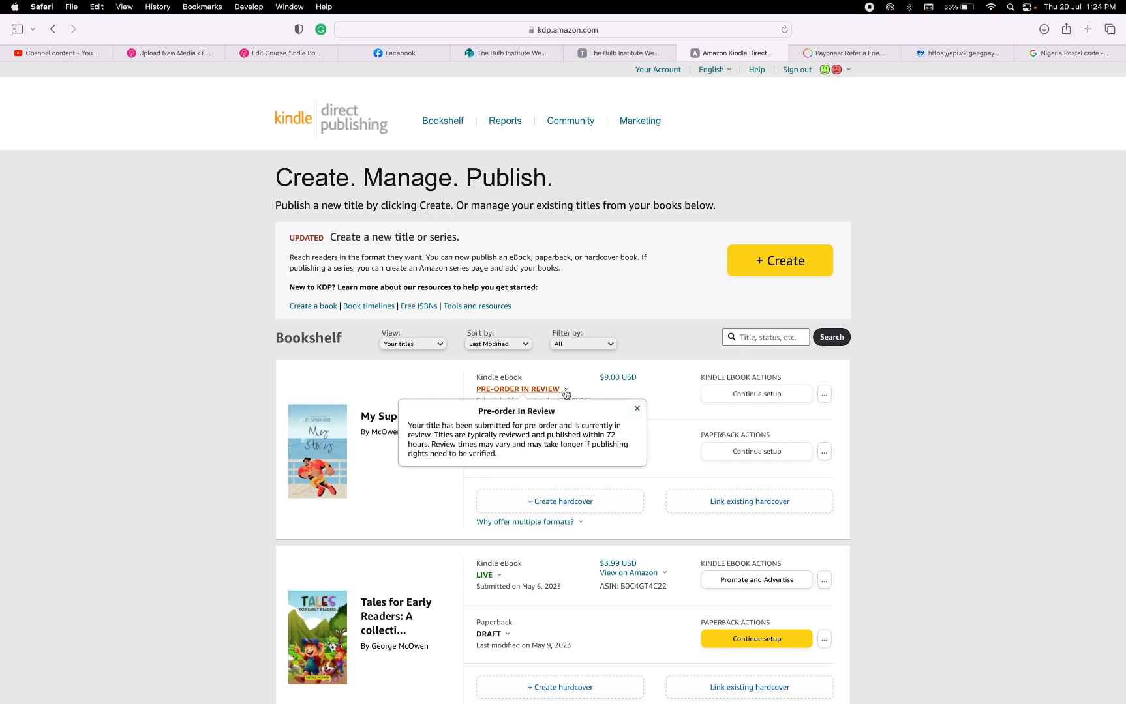
click(824, 394)
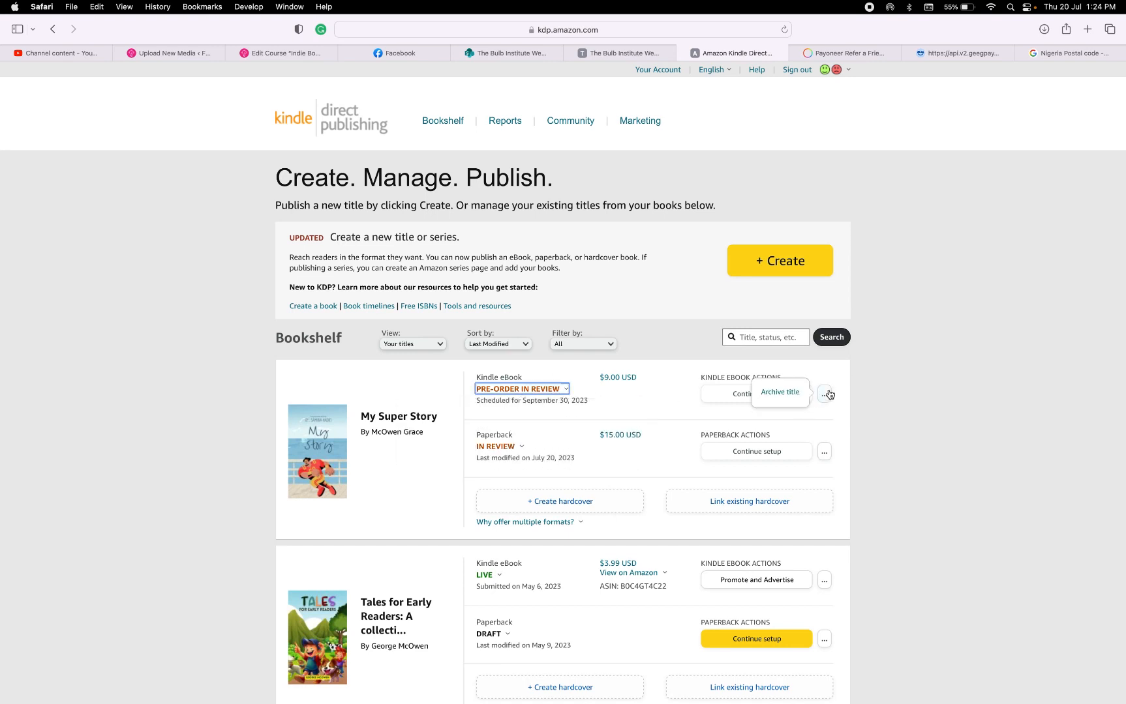
click(790, 395)
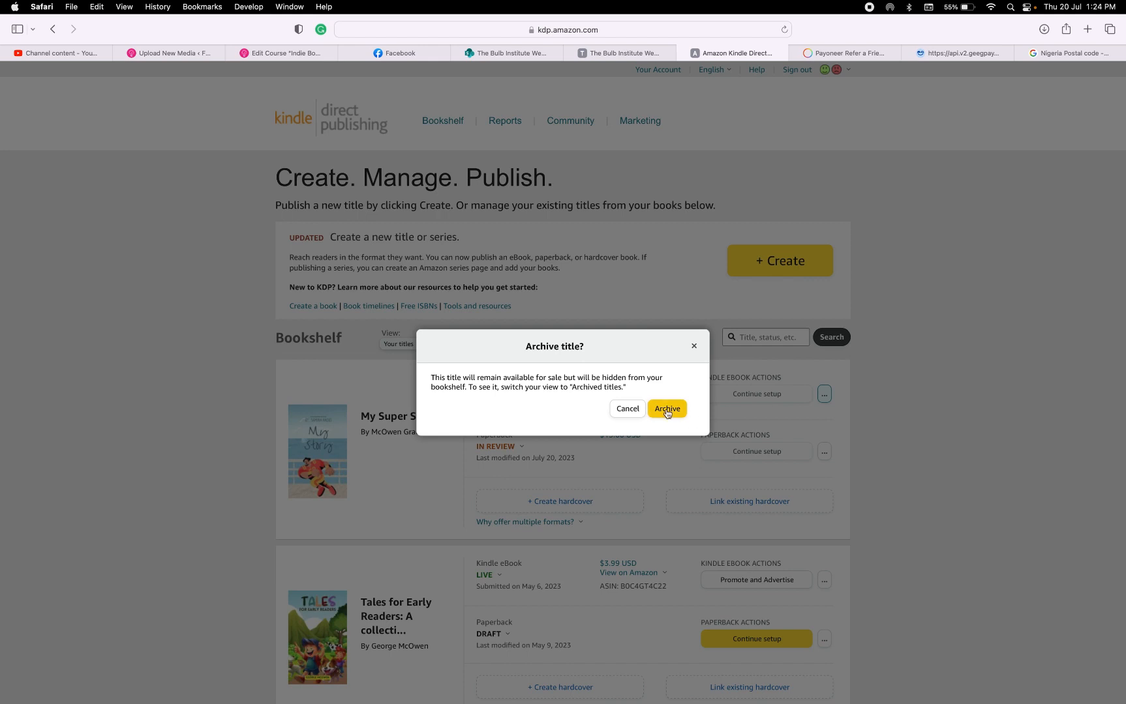
click(627, 409)
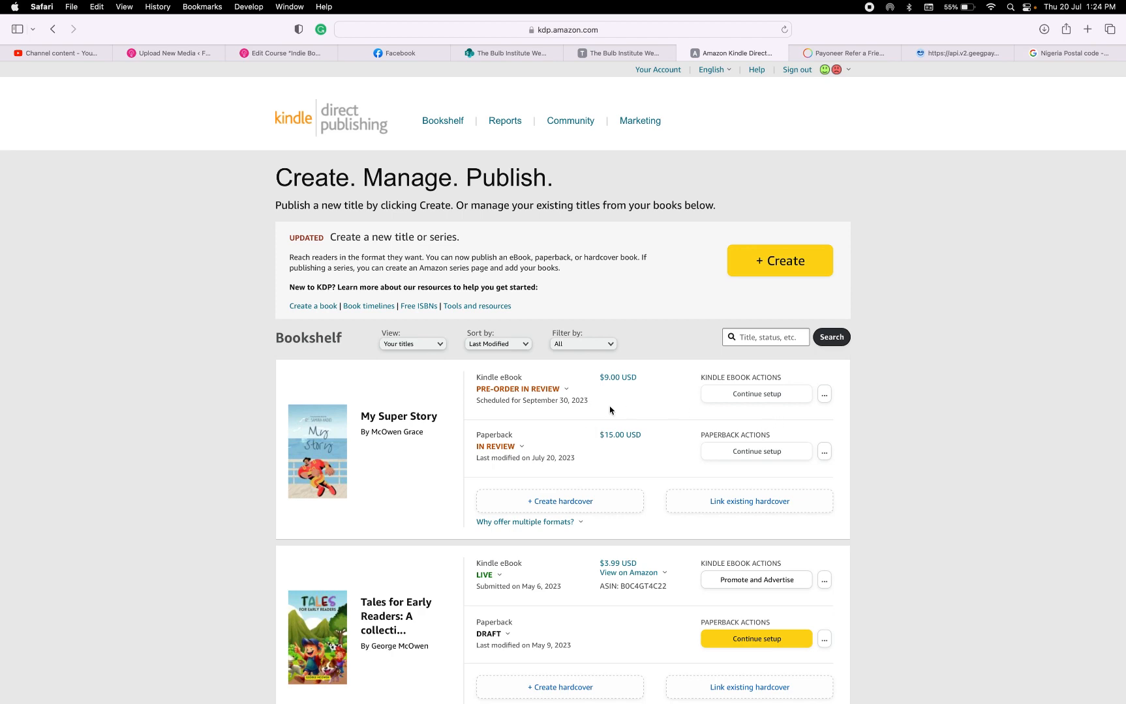
click(548, 391)
click(547, 392)
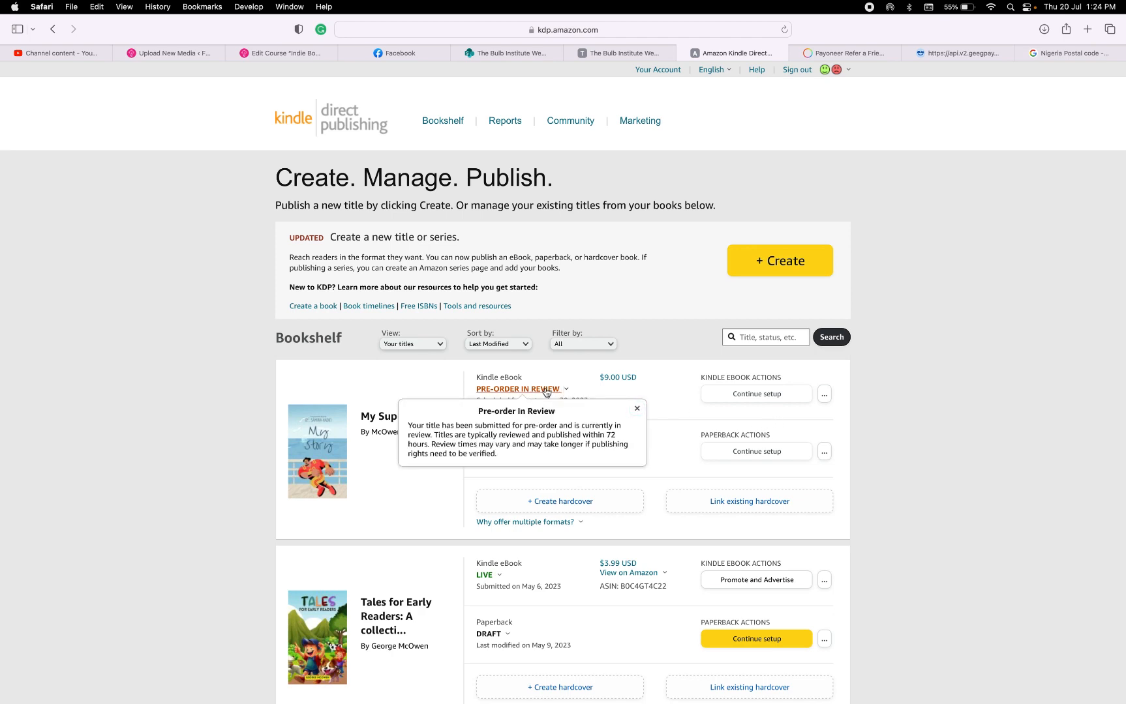
click(658, 396)
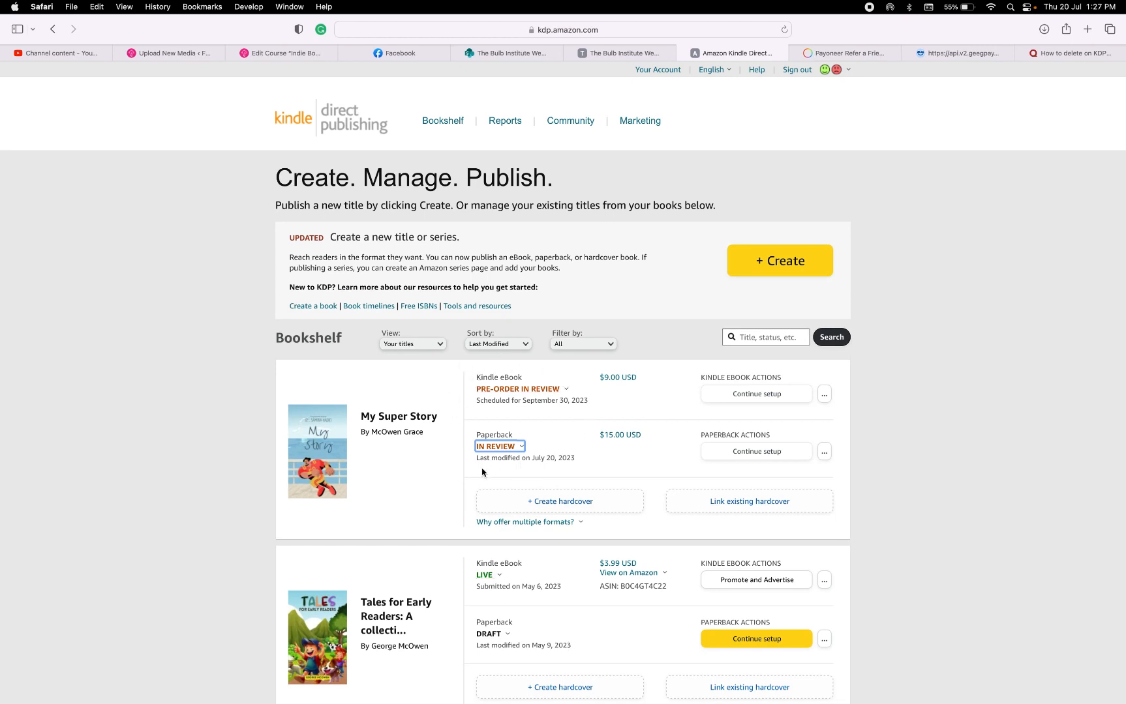
click(559, 392)
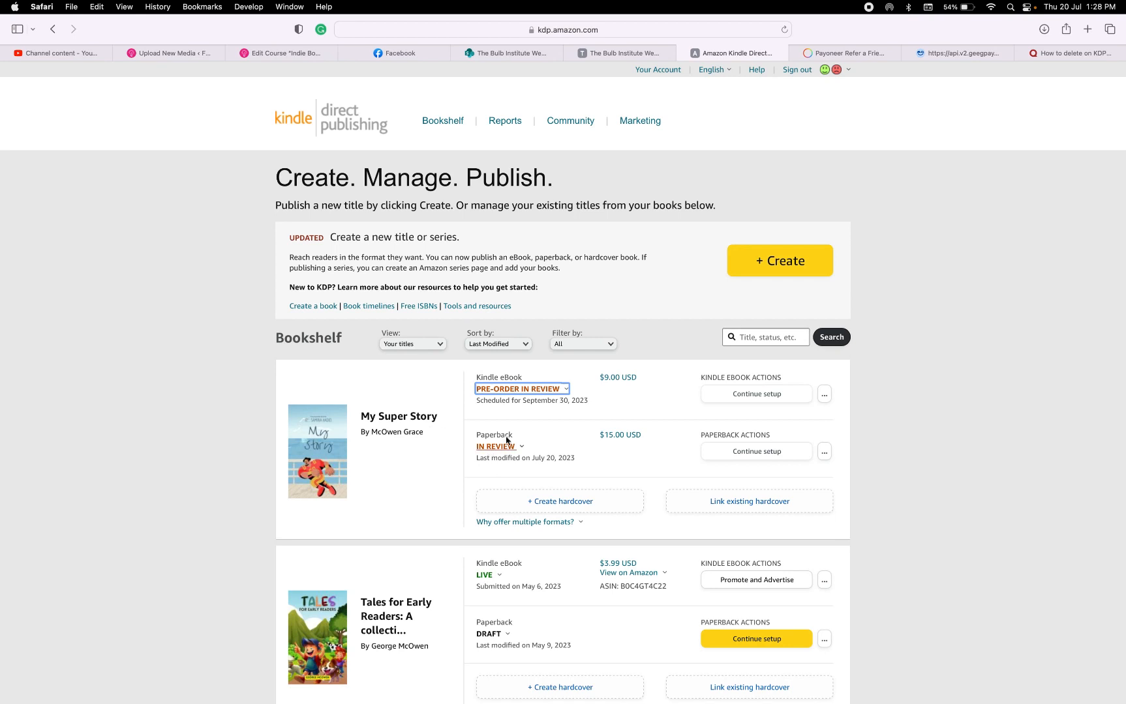
click(552, 391)
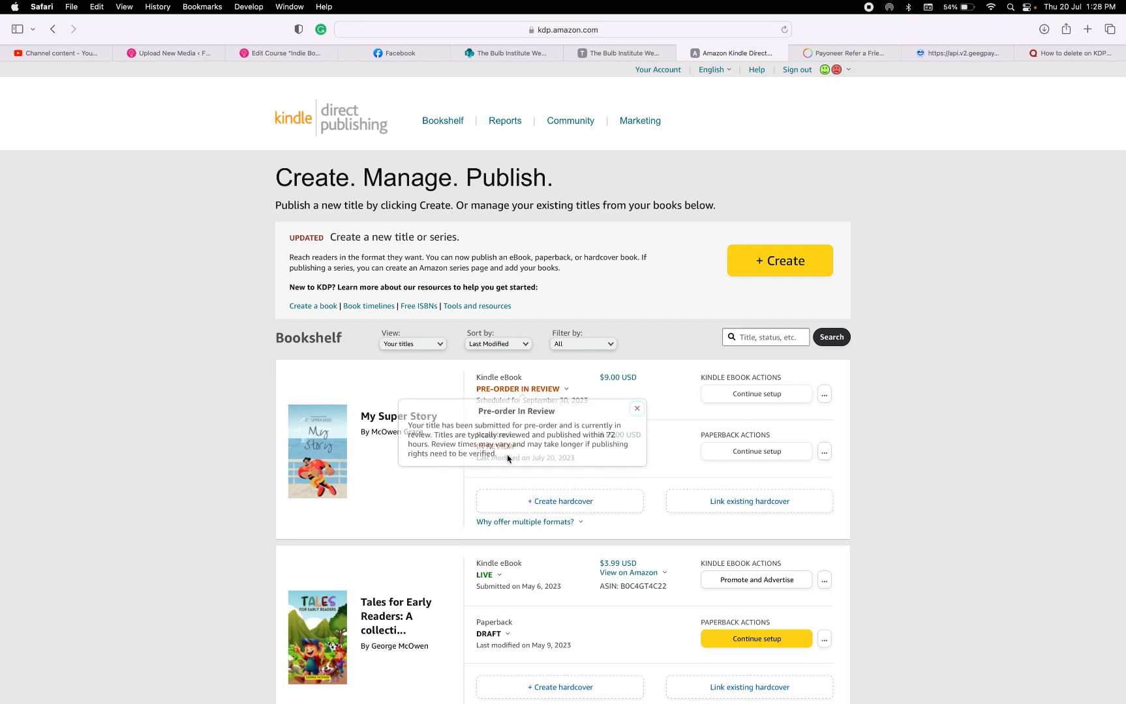